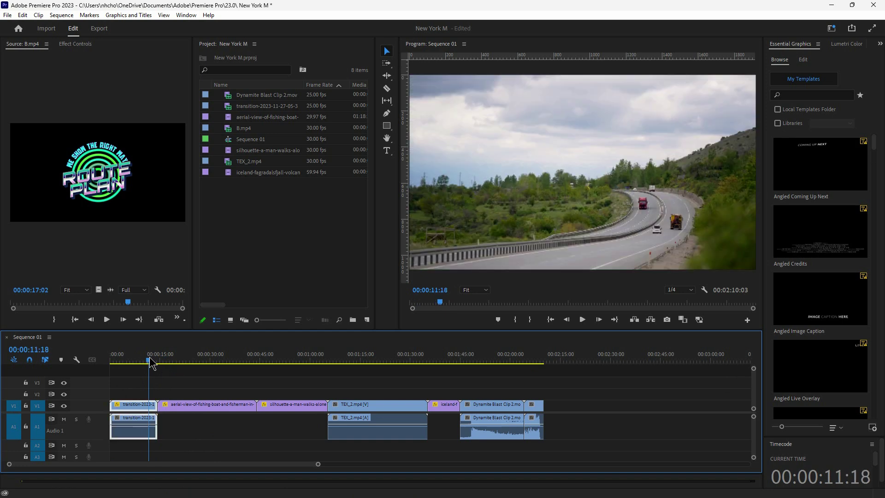
# Step: Scrub across the cut between the road and fishing-boat clips, and return the playhead to the sequence start
pyautogui.click(154, 362)
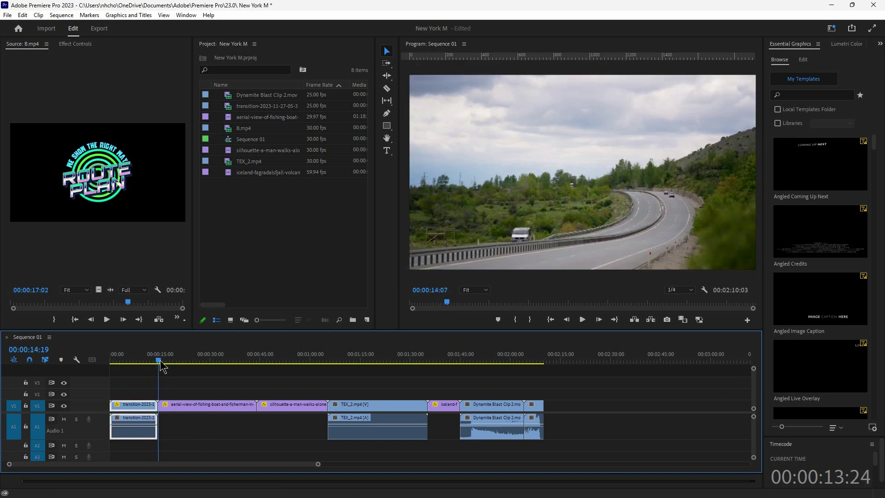
pyautogui.click(175, 362)
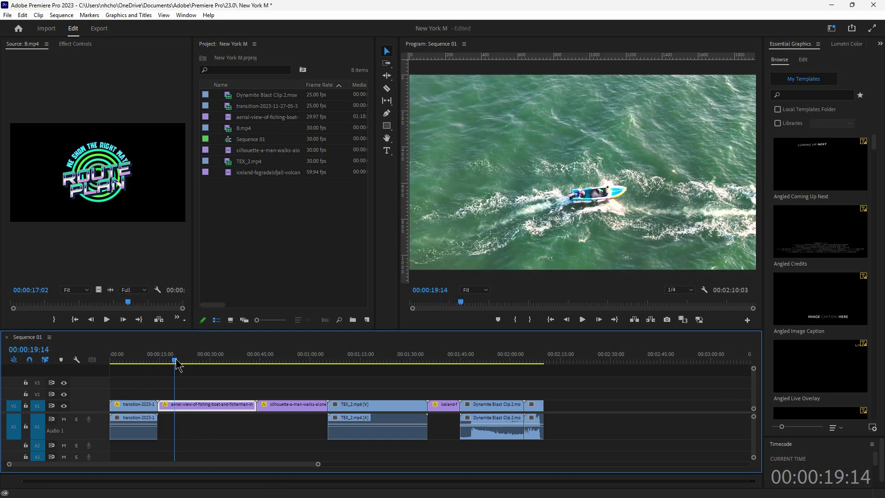
pyautogui.moveTo(176, 364); pyautogui.dragTo(92, 405)
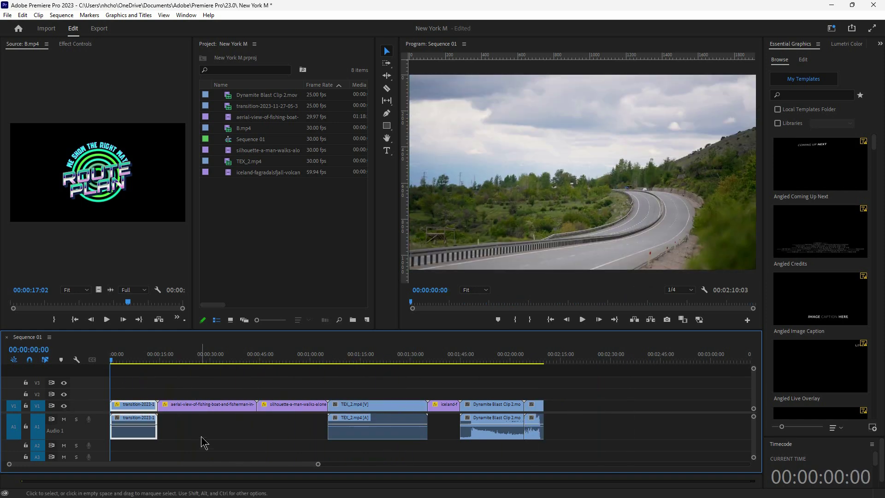
pyautogui.click(198, 442)
pyautogui.click(193, 434)
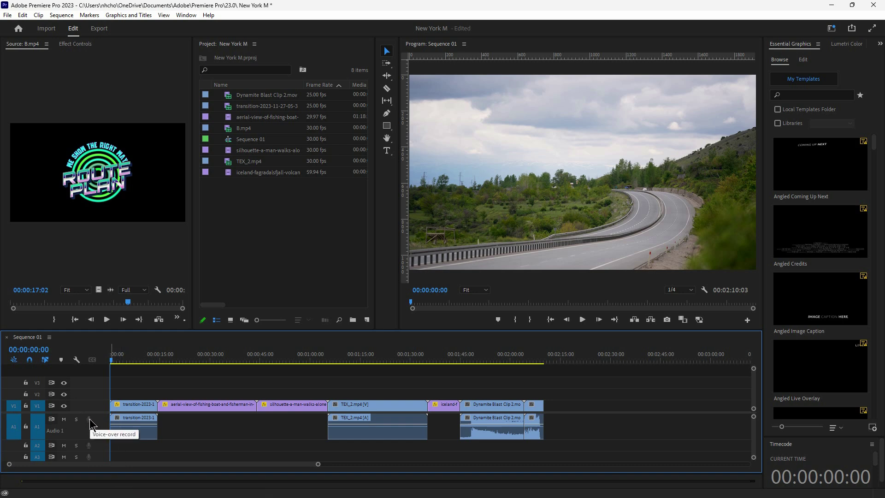
pyautogui.click(244, 428)
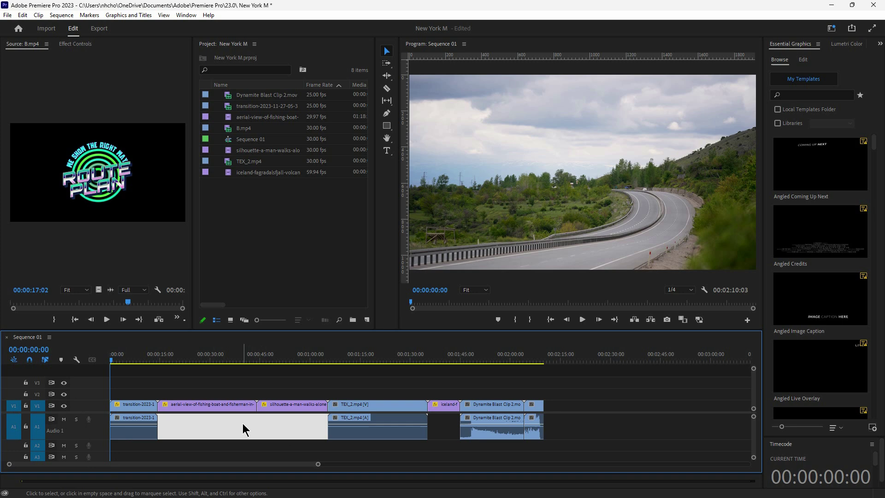
pyautogui.click(286, 429)
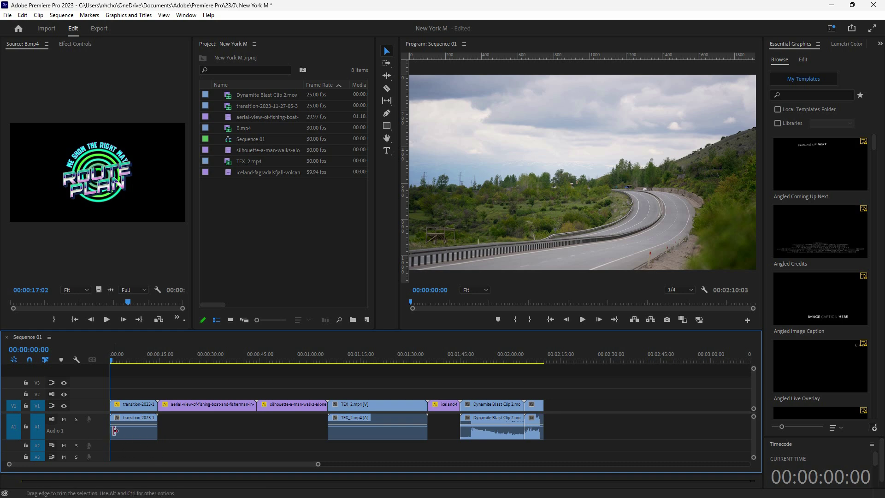
pyautogui.click(196, 435)
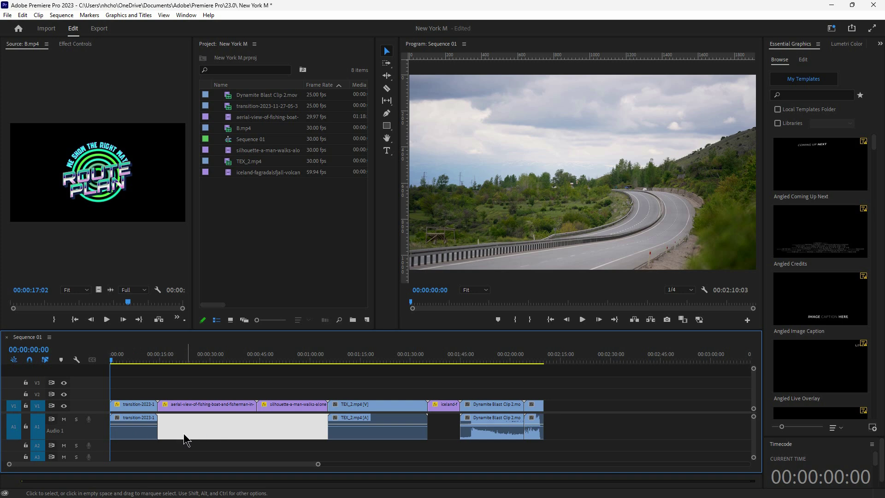
pyautogui.click(199, 442)
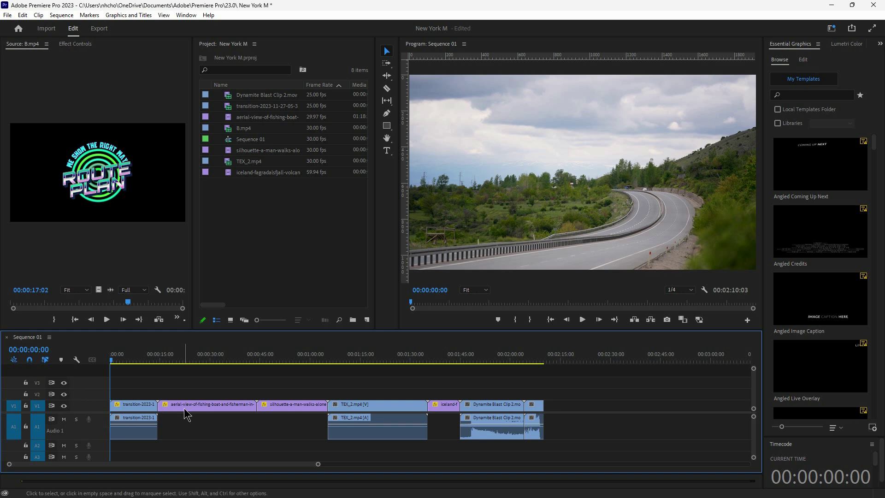
# Step: Move the aerial fishing-boat clip up to track V2 and the silhouette clip up to track V3
pyautogui.moveTo(188, 407); pyautogui.dragTo(186, 395)
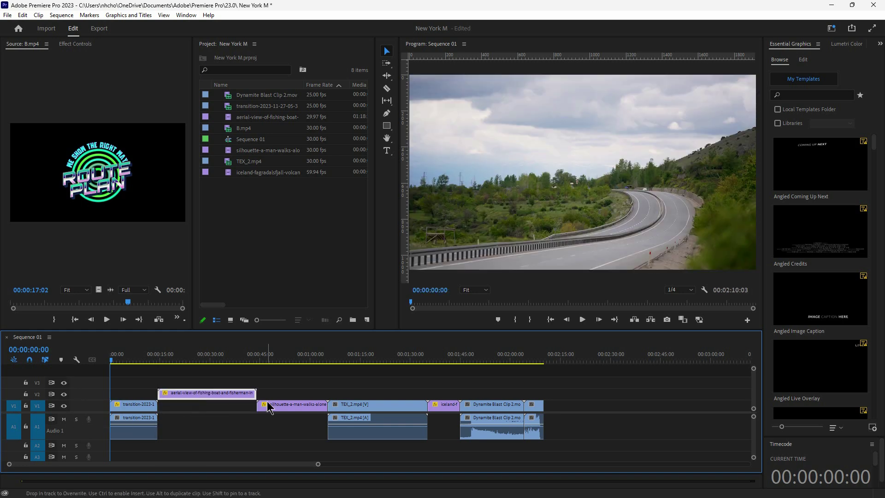
pyautogui.moveTo(290, 404); pyautogui.dragTo(288, 391)
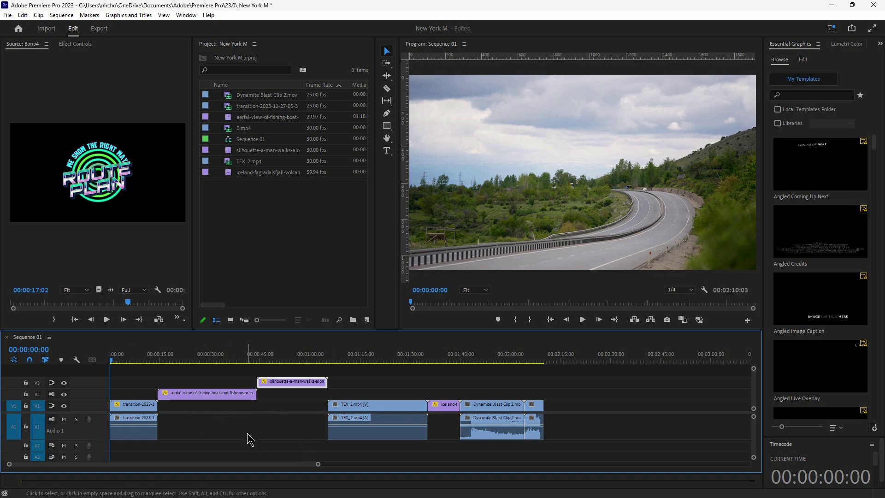
pyautogui.click(132, 406)
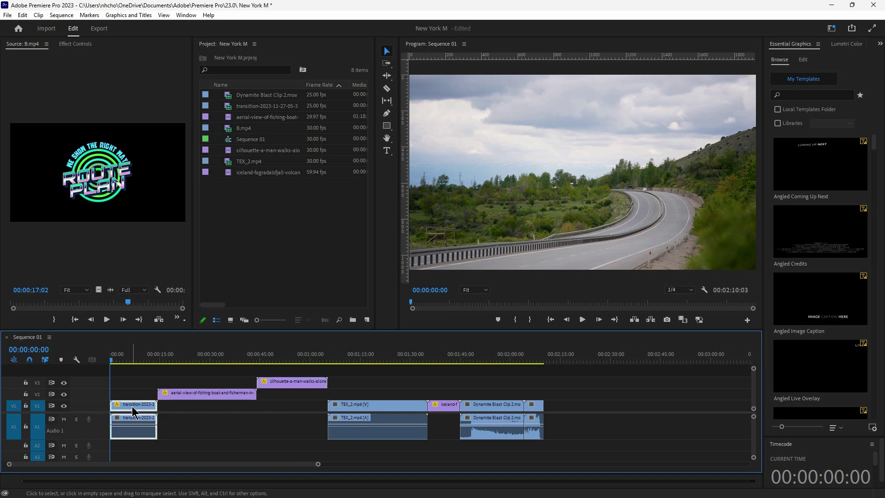
# Step: Clear the clip selection and enlarge the timeline area to show more audio and video tracks
pyautogui.click(190, 440)
pyautogui.click(176, 443)
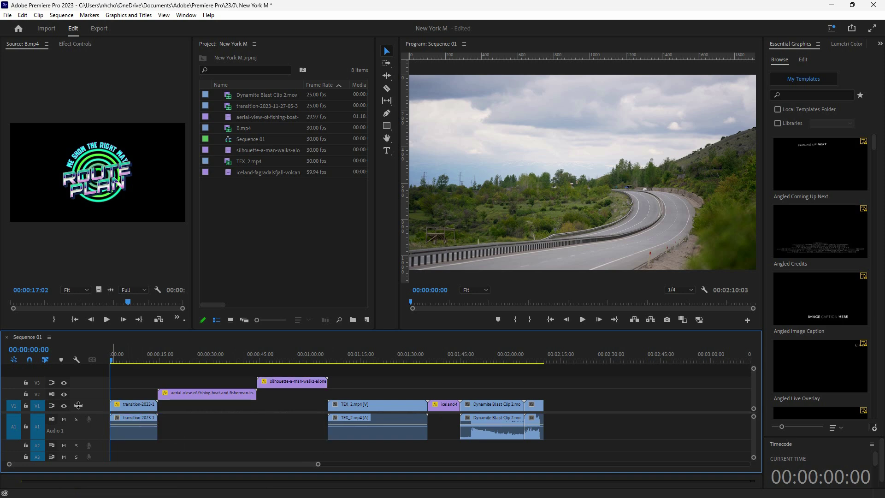
pyautogui.moveTo(101, 330); pyautogui.dragTo(102, 253)
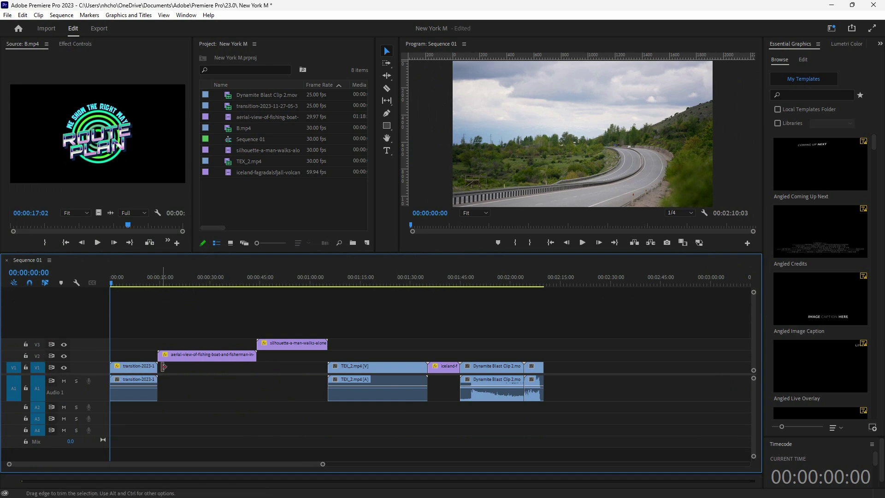
# Step: Switch targeting of tracks V2 and V3 on and off while selecting their clips, and restore V1 as the targeted video track
pyautogui.click(130, 369)
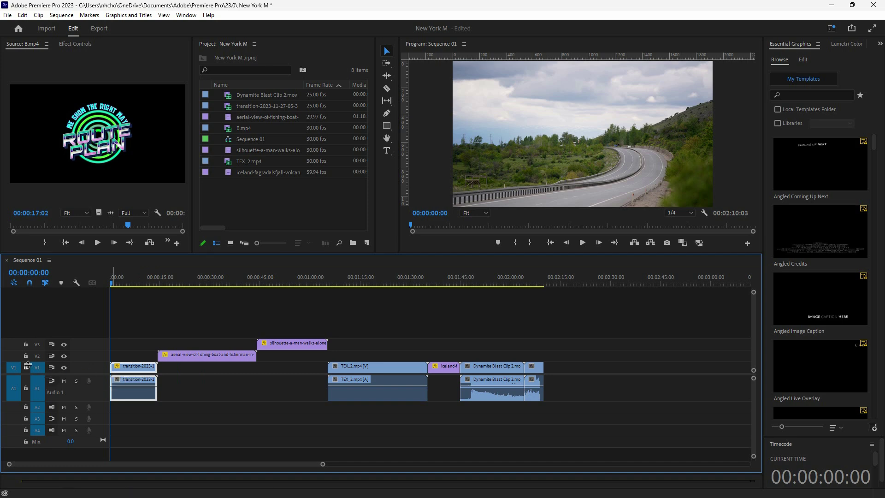
pyautogui.click(37, 356)
pyautogui.click(204, 359)
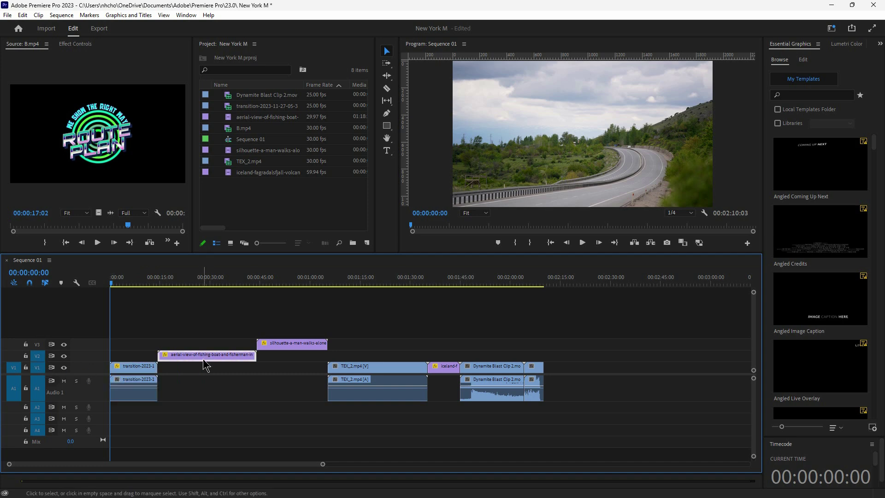
pyautogui.click(37, 345)
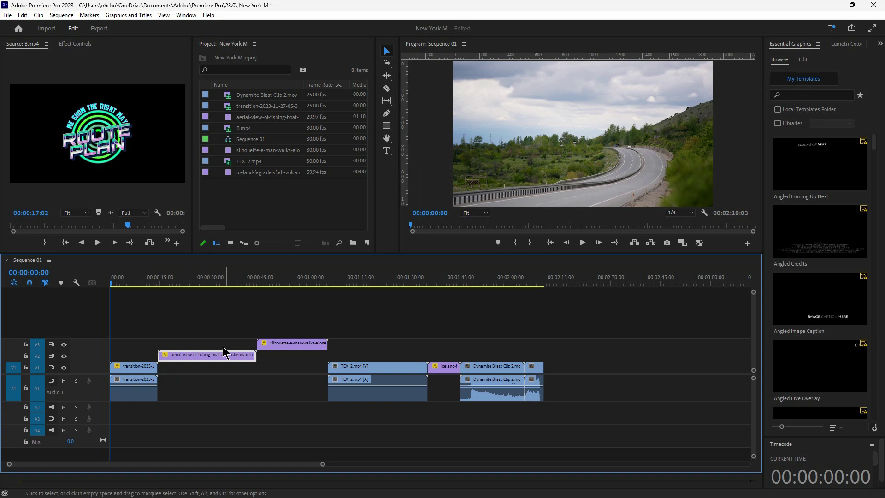
pyautogui.click(278, 346)
pyautogui.click(37, 344)
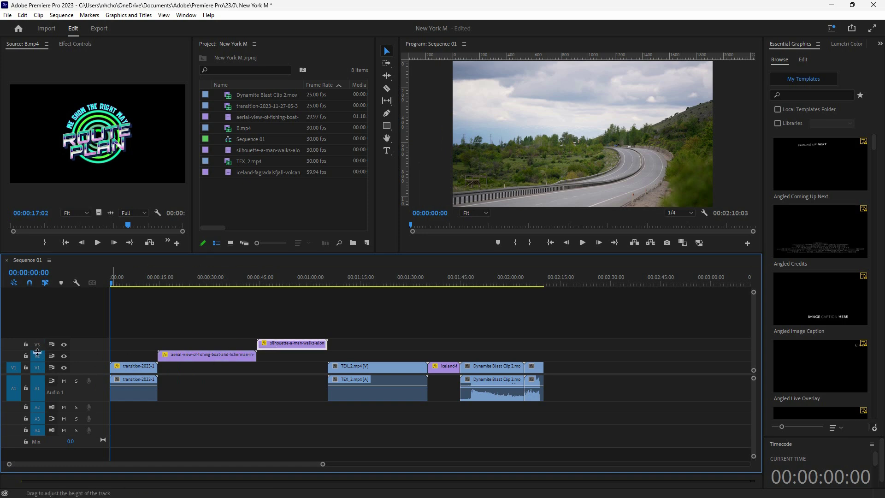
pyautogui.click(37, 356)
pyautogui.click(38, 367)
pyautogui.click(37, 368)
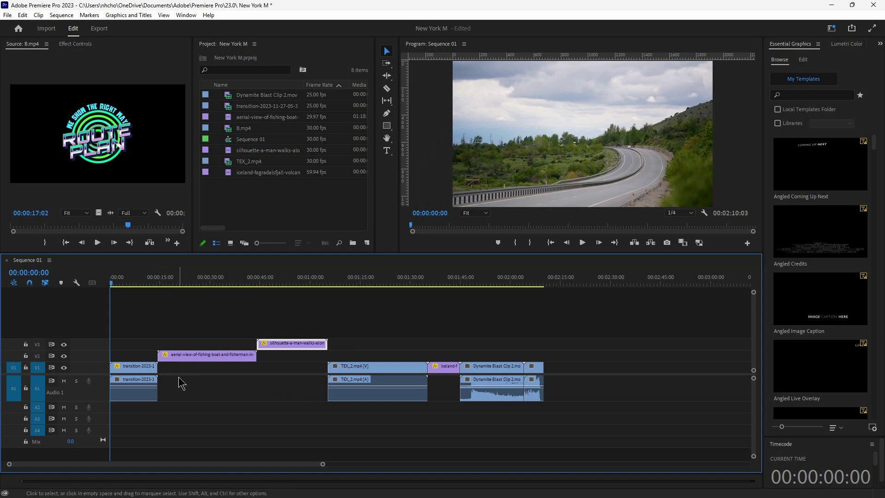
# Step: Play the sequence from the start and across the cut from the road clip to the fishing-boat clip
pyautogui.click(582, 243)
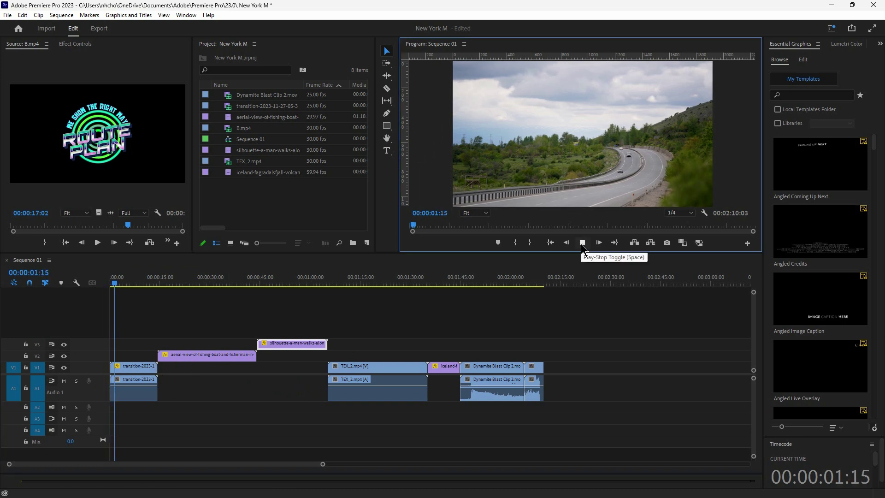
pyautogui.click(141, 286)
pyautogui.moveTo(140, 286); pyautogui.dragTo(152, 287)
pyautogui.click(582, 242)
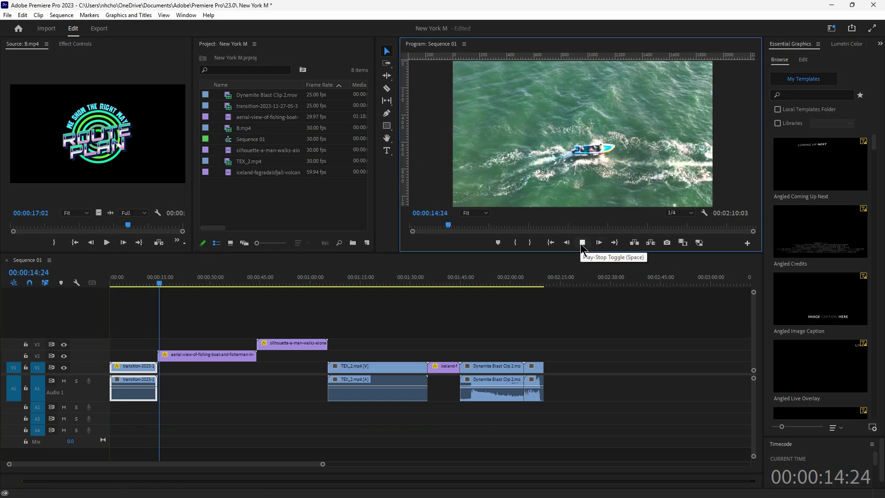
pyautogui.click(582, 243)
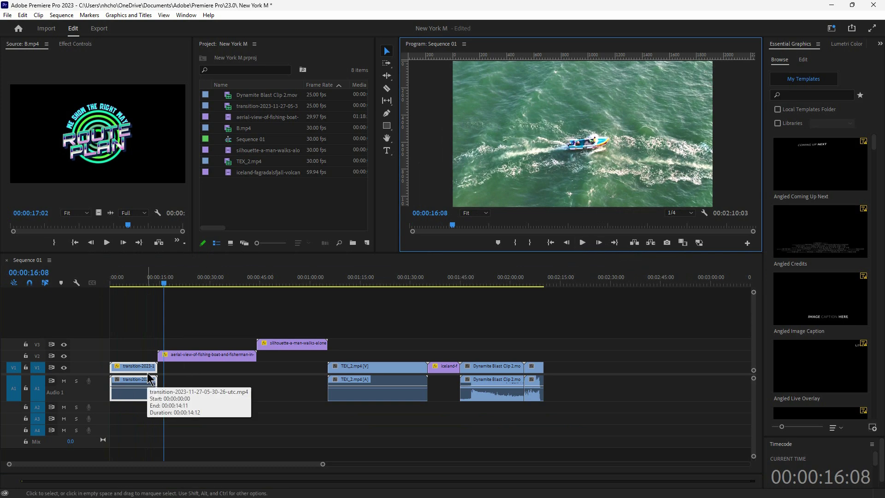
# Step: Scrub back and forth across the road-to-boat cut and select the silhouette clip to compare how the stacked tracks play
pyautogui.click(152, 278)
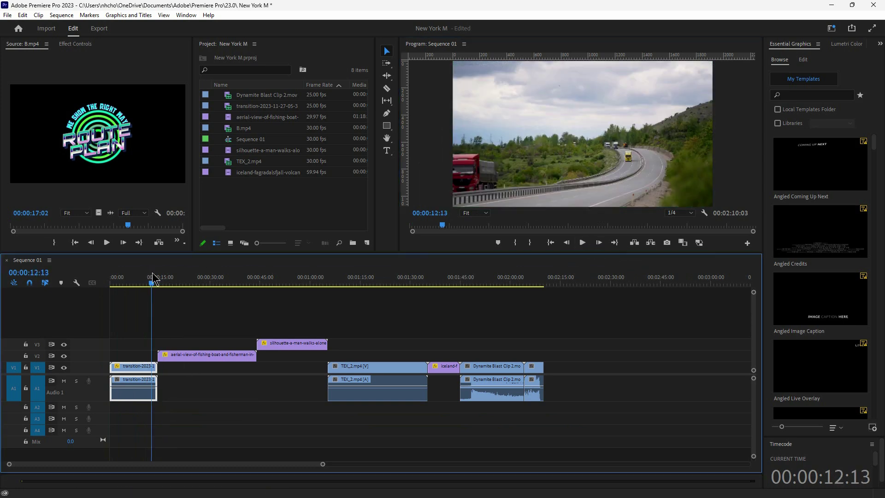
pyautogui.moveTo(152, 276); pyautogui.dragTo(162, 281)
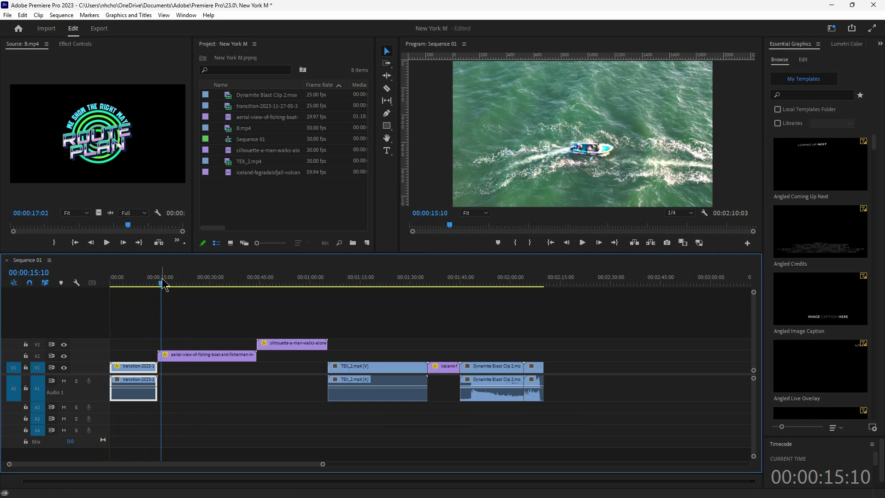
pyautogui.click(289, 344)
pyautogui.moveTo(202, 349); pyautogui.dragTo(263, 350)
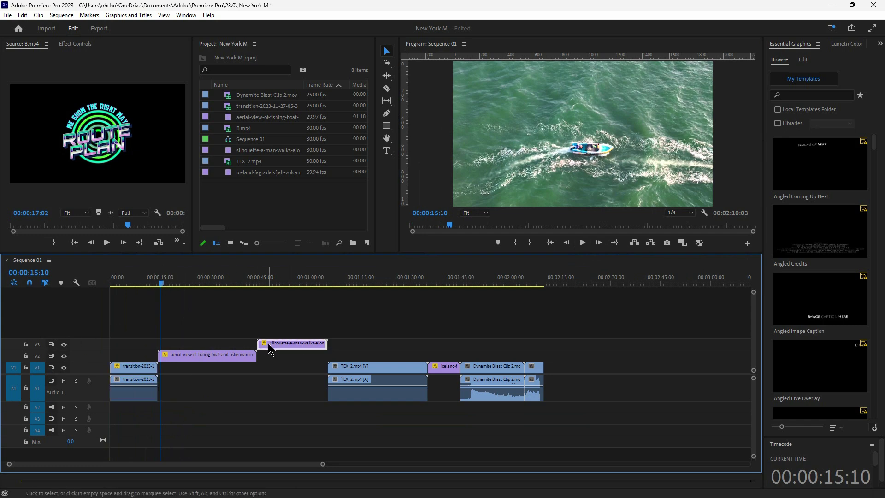
pyautogui.click(150, 283)
pyautogui.moveTo(152, 288); pyautogui.dragTo(158, 289)
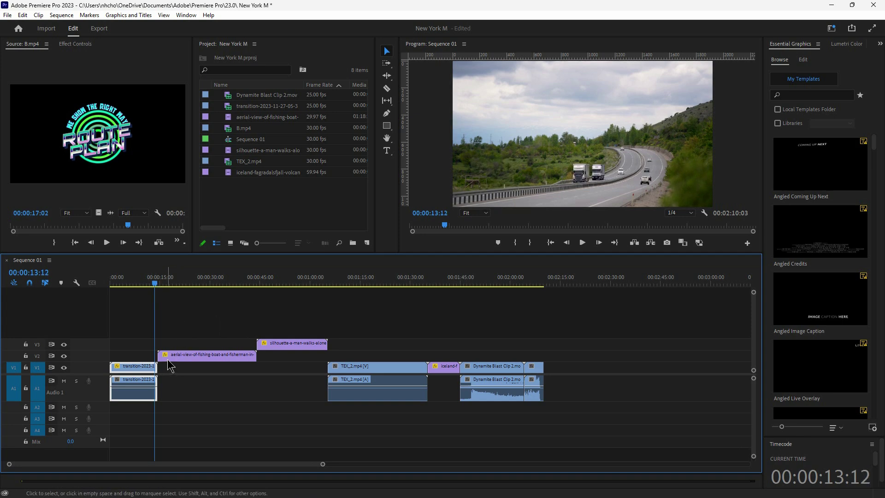
# Step: Move the aerial fishing-boat clip down to V1 and shift it later, leaving a gap of about 3 seconds after the road clip
pyautogui.click(172, 359)
pyautogui.moveTo(172, 359); pyautogui.dragTo(174, 372)
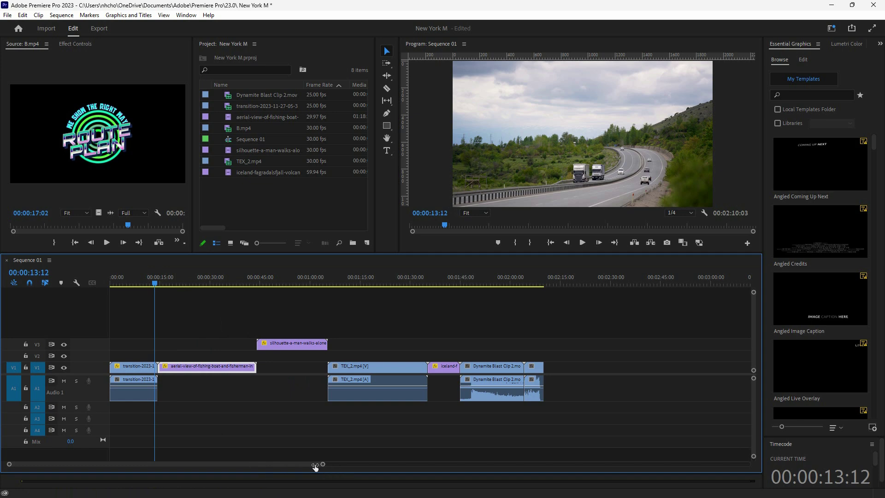
pyautogui.moveTo(315, 465); pyautogui.dragTo(195, 465)
pyautogui.moveTo(232, 365); pyautogui.dragTo(256, 373)
# Step: Raise the fishing-boat clip to V2 and play the sequence from 00:00:14:04 across the gap before it
pyautogui.moveTo(213, 282); pyautogui.dragTo(215, 283)
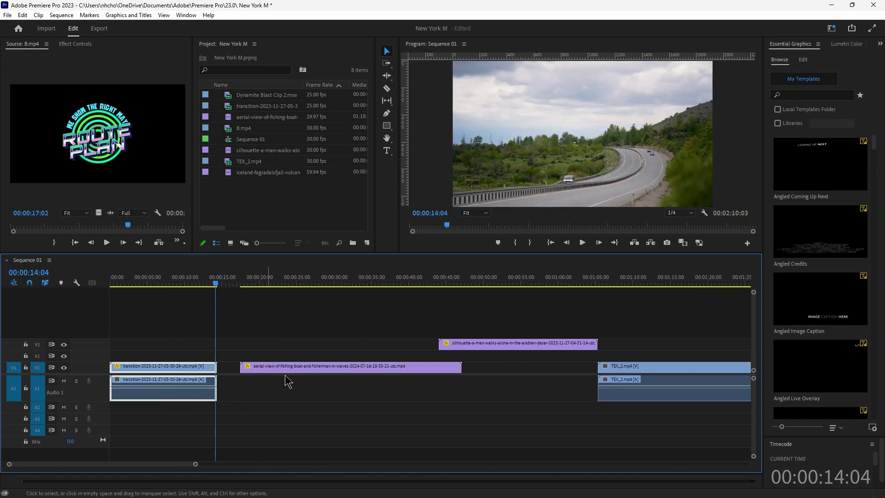
pyautogui.moveTo(292, 368); pyautogui.dragTo(293, 356)
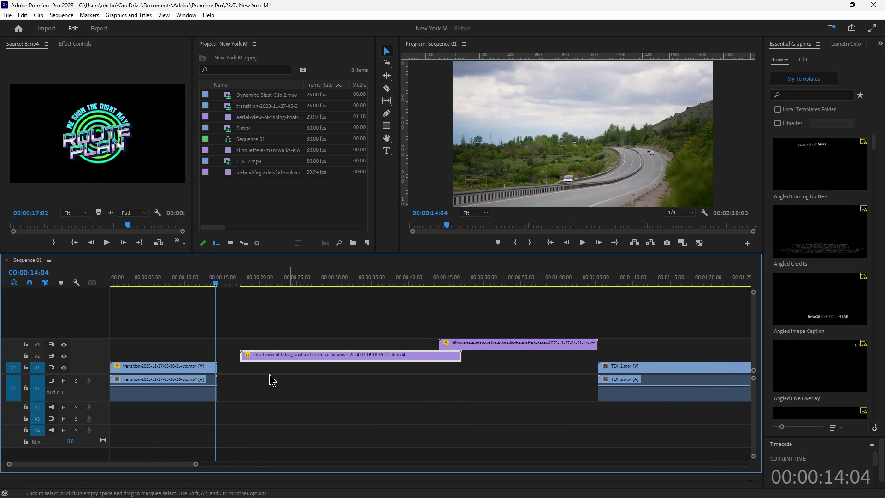
pyautogui.click(582, 245)
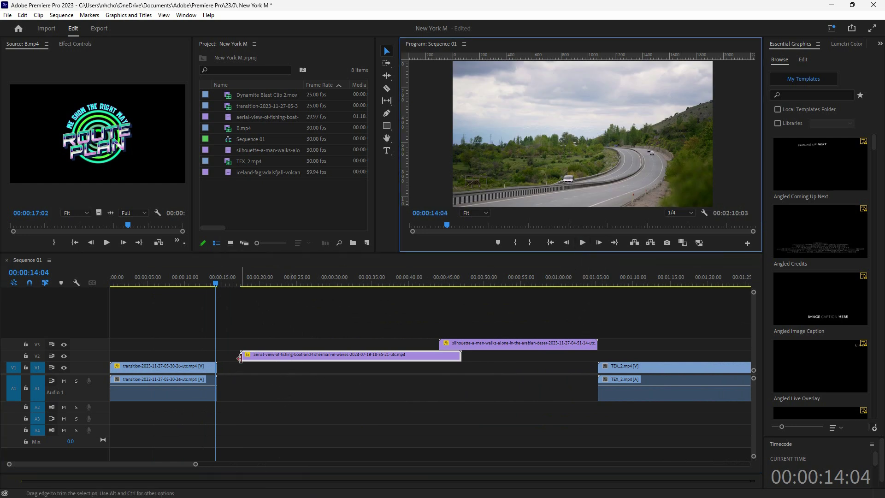
pyautogui.click(582, 242)
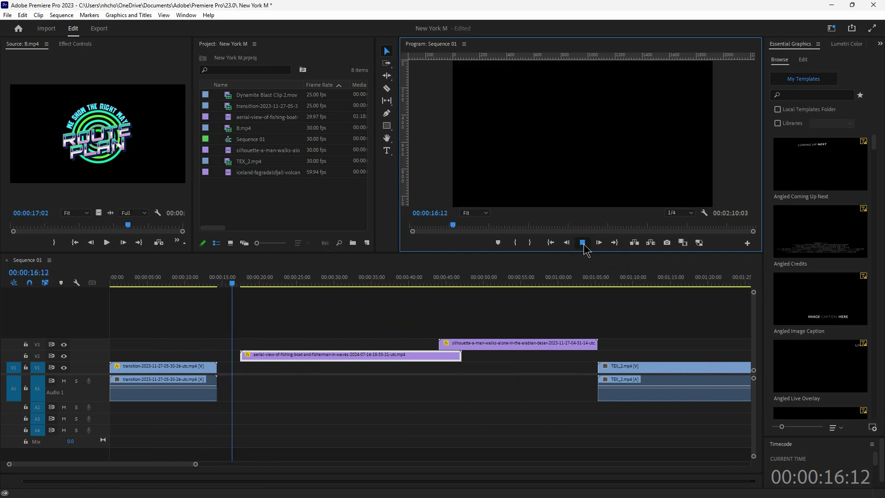
pyautogui.click(582, 242)
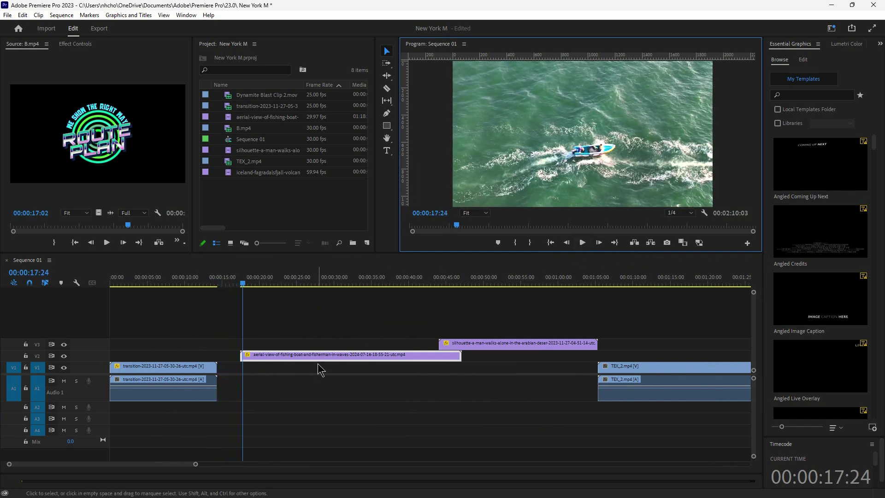
# Step: Move the fishing-boat clip on V2 back against the end of the road clip and place the playhead at 00:00:13:26
pyautogui.moveTo(318, 361); pyautogui.dragTo(275, 355)
pyautogui.click(213, 283)
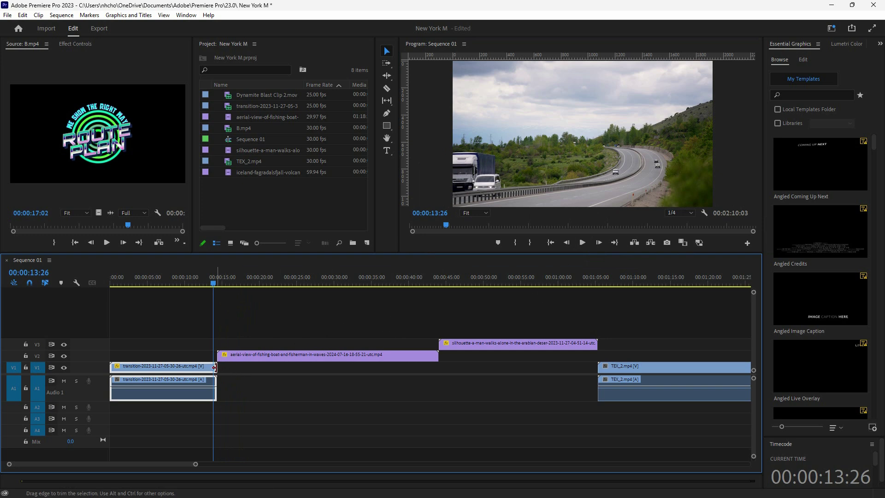
pyautogui.hotkey('ctrl', 's')
# Step: Step the playhead back frame by frame from 00:00:14:13 to 00:00:14:07 and examine the road-to-boat cut at frame level
pyautogui.click(219, 280)
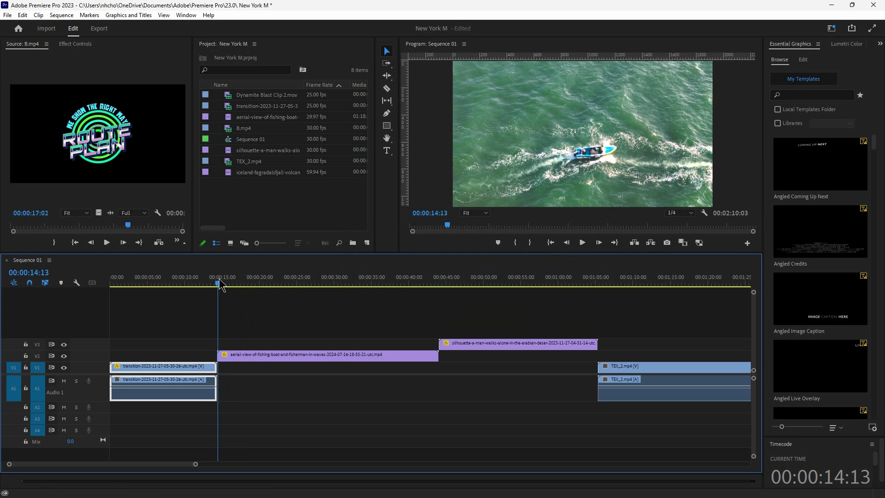
pyautogui.press('Left')
pyautogui.press('Left')
pyautogui.press('Left')
pyautogui.press('Left')
pyautogui.press('Left')
pyautogui.press('Left')
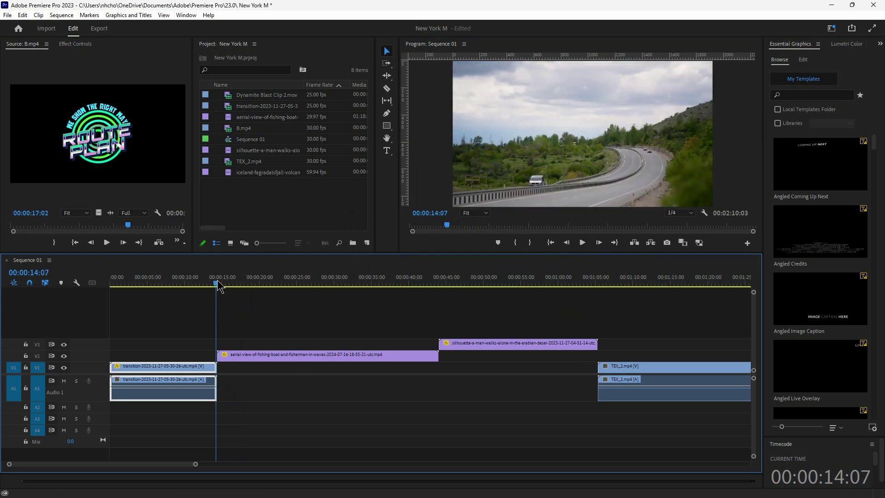
pyautogui.moveTo(195, 464); pyautogui.dragTo(102, 460)
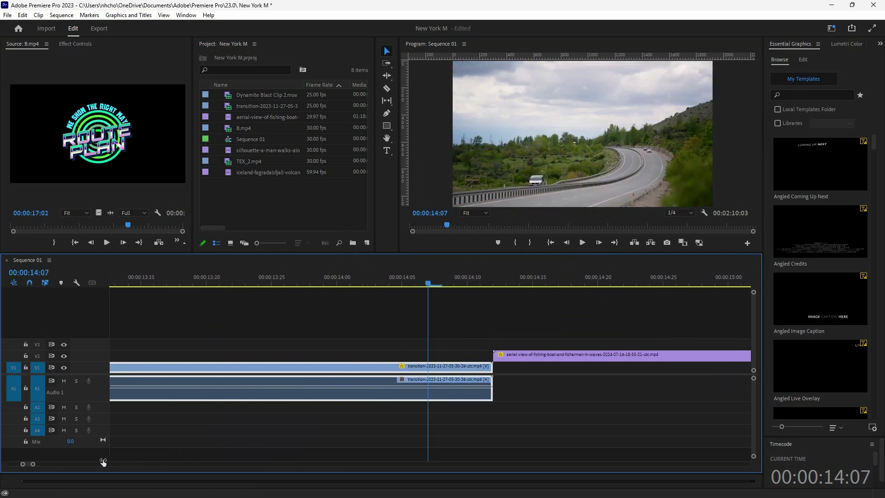
# Step: Play the sequence from 00:00:14:11 across the road-to-boat cut and stop at 00:00:15:00
pyautogui.click(494, 283)
pyautogui.click(481, 283)
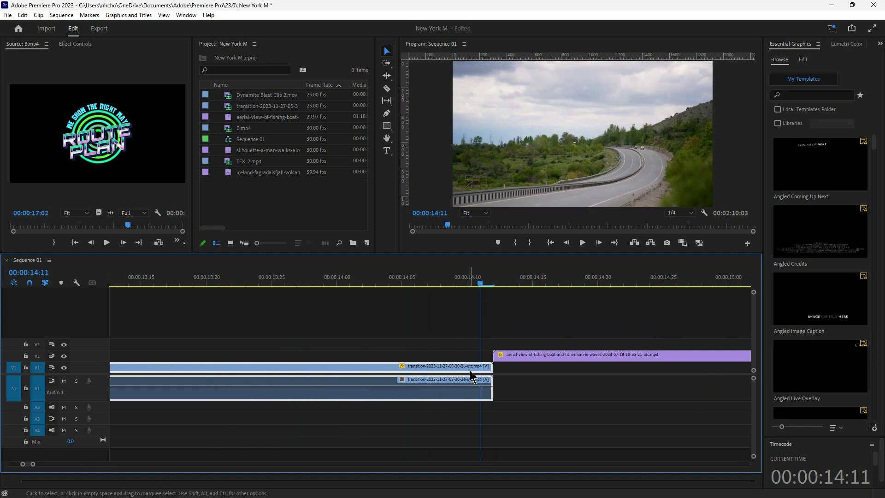
pyautogui.click(582, 242)
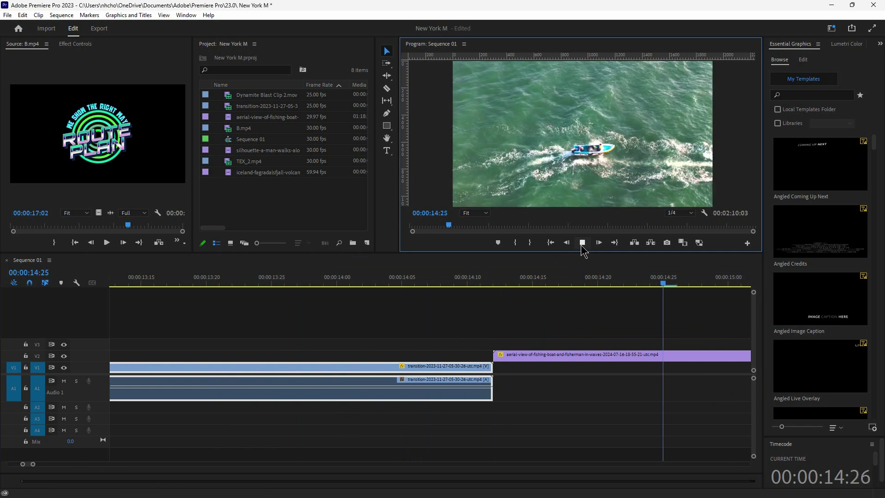
pyautogui.click(582, 242)
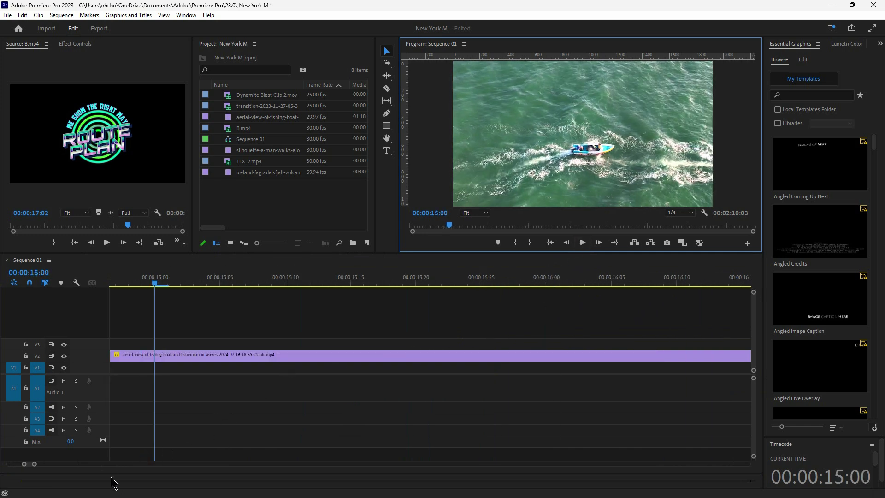
# Step: Show the whole sequence in the timeline and place the playhead at 00:00:42:06, near the end of the fishing-boat clip
pyautogui.moveTo(34, 463); pyautogui.dragTo(47, 463)
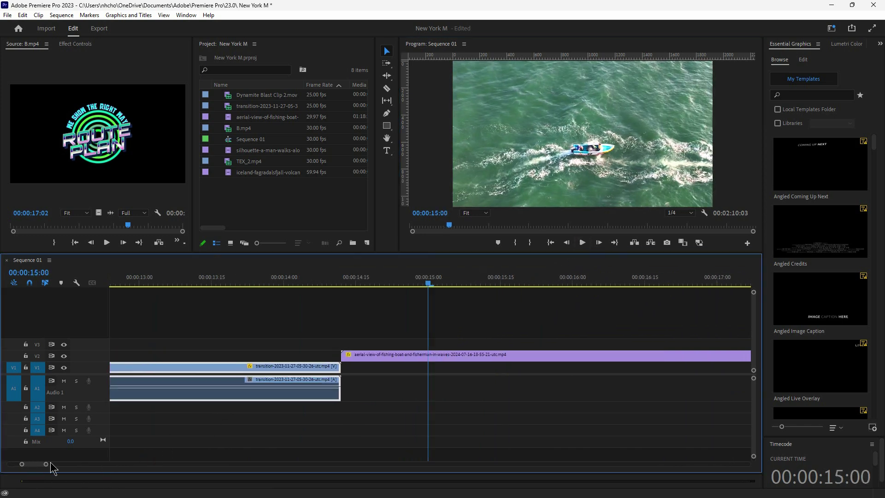
pyautogui.moveTo(430, 284); pyautogui.dragTo(626, 281)
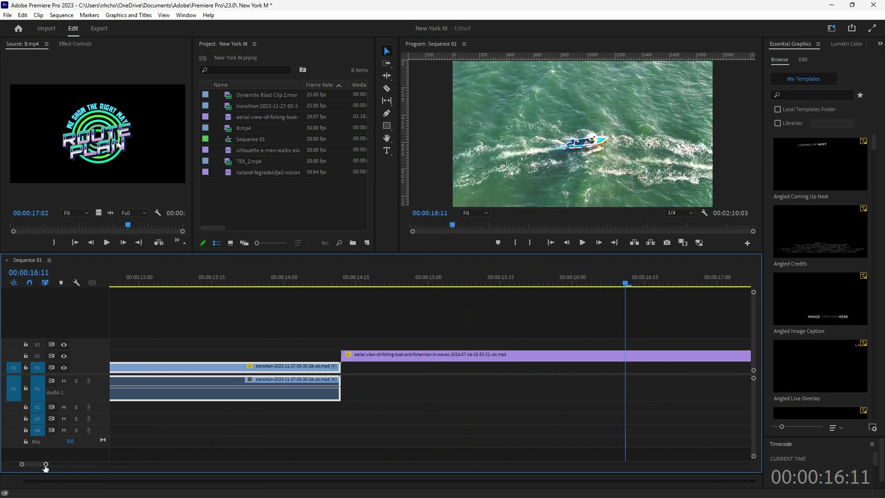
pyautogui.moveTo(46, 463); pyautogui.dragTo(280, 464)
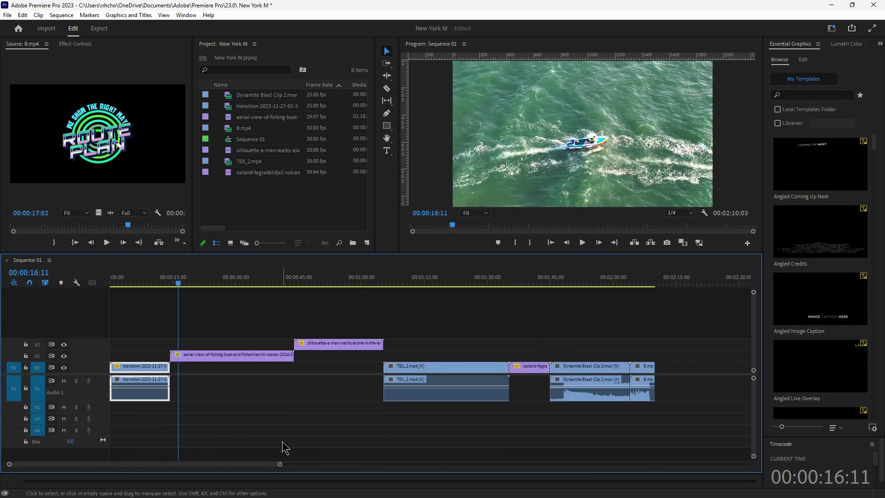
pyautogui.click(290, 282)
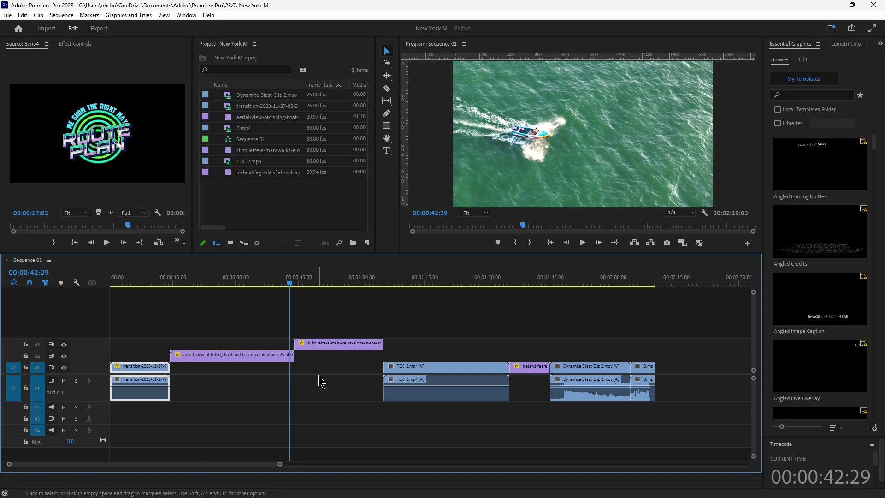
pyautogui.moveTo(292, 283); pyautogui.dragTo(288, 283)
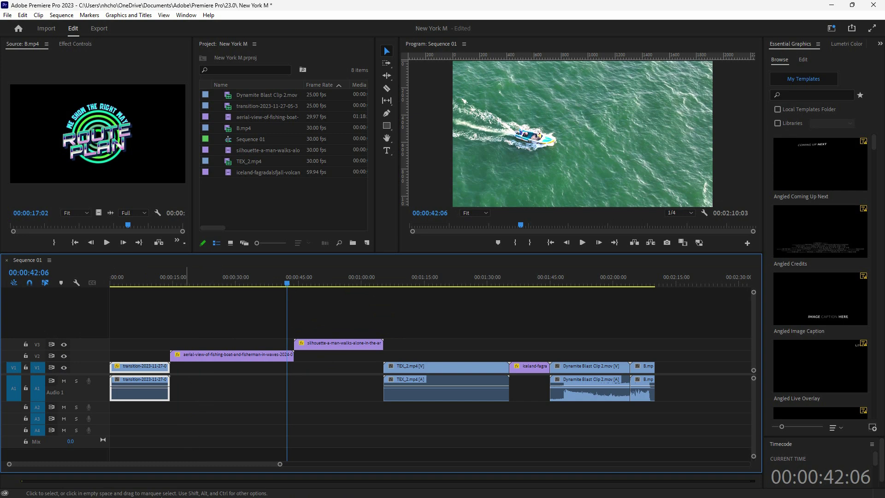
# Step: Select the fishing-boat clip on V2 and scrub through it, ending at 00:00:38:07
pyautogui.moveTo(152, 497)
pyautogui.click(263, 358)
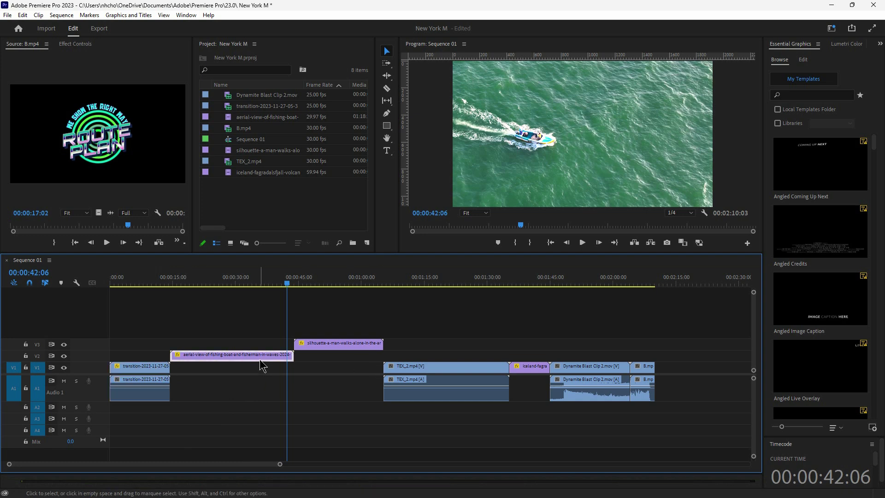
pyautogui.click(240, 284)
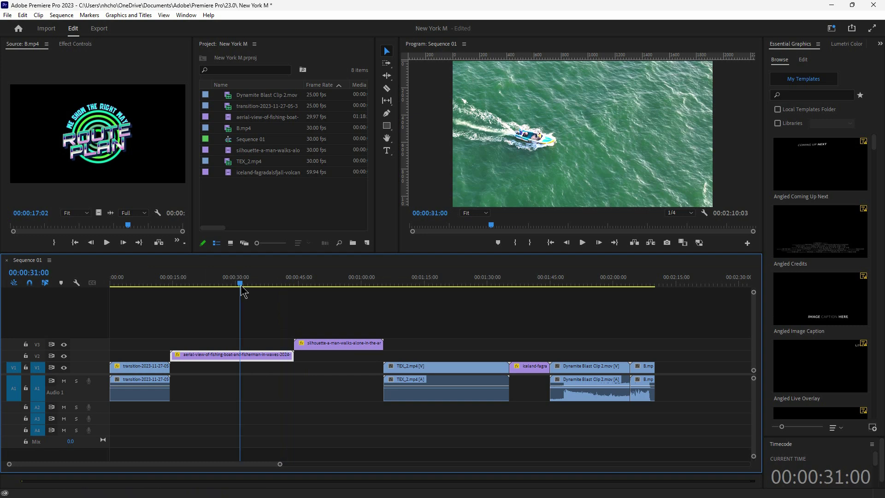
pyautogui.moveTo(240, 285); pyautogui.dragTo(237, 286)
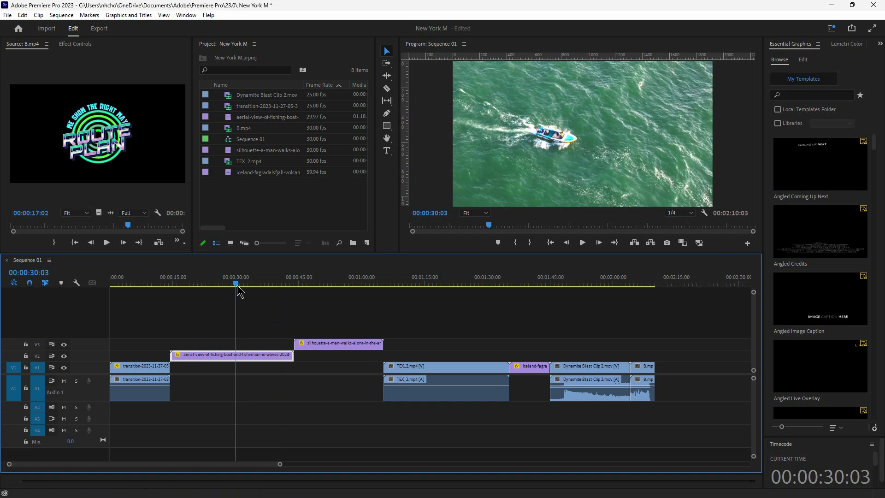
pyautogui.moveTo(237, 286)
pyautogui.mouseDown()
pyautogui.moveTo(218, 286)
pyautogui.moveTo(235, 286)
pyautogui.mouseUp()
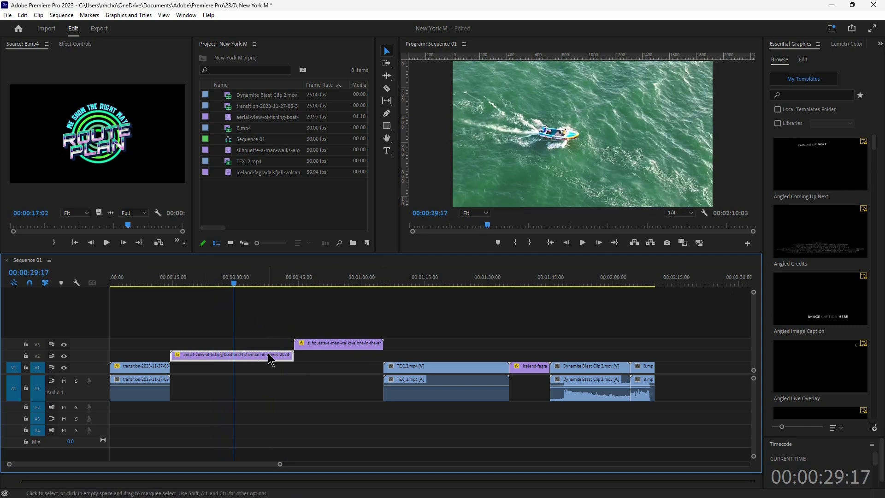
pyautogui.moveTo(240, 284); pyautogui.dragTo(272, 285)
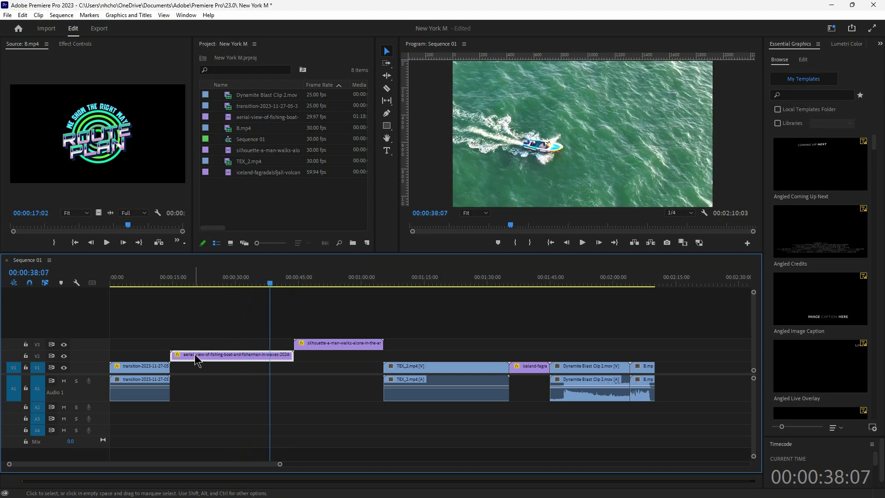
# Step: Place the playhead at 00:00:18:20 and add the text "Bangladesh" over the fishing-boat picture with the Type tool
pyautogui.click(157, 369)
pyautogui.click(219, 284)
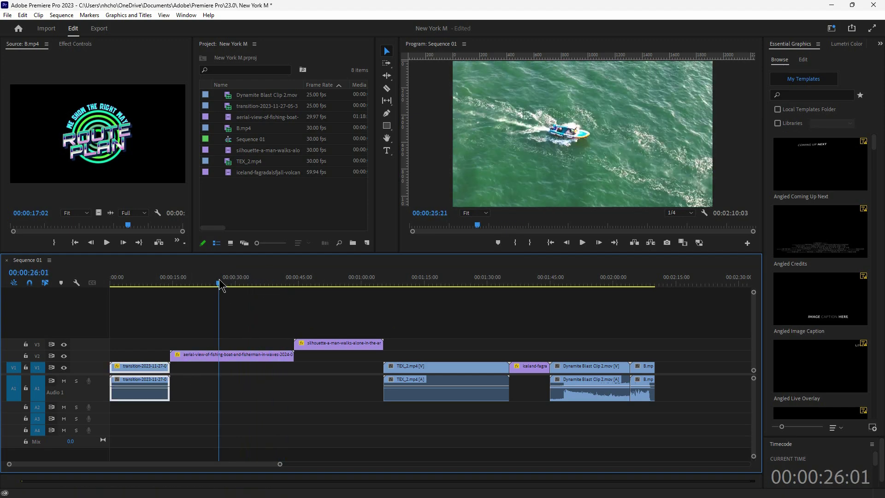
pyautogui.moveTo(219, 283); pyautogui.dragTo(188, 284)
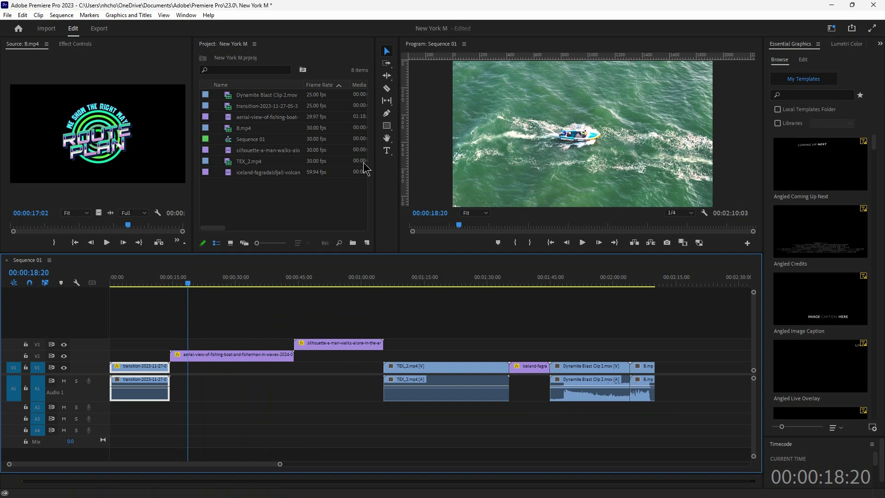
pyautogui.click(387, 150)
pyautogui.click(483, 139)
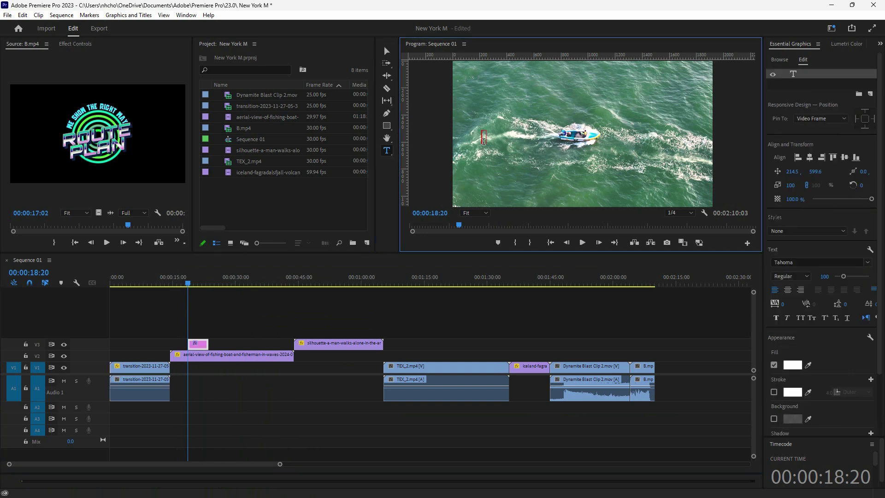
pyautogui.write('Bangladesh')
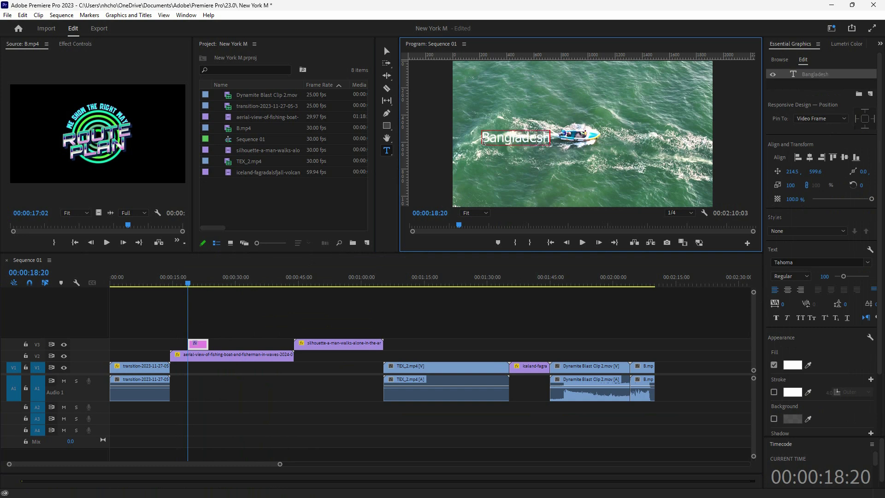
# Step: Enlarge the Bangladesh text to a scale of 329 and reposition it across the middle of the frame
pyautogui.click(387, 51)
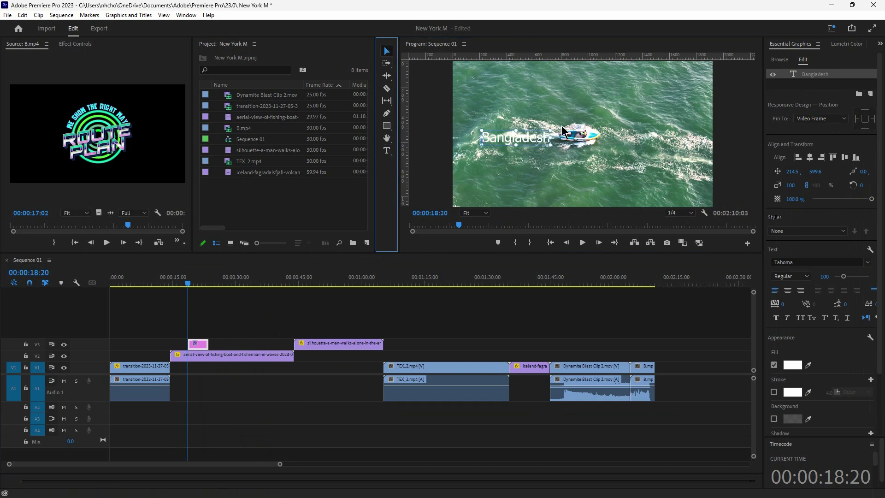
pyautogui.moveTo(551, 147); pyautogui.dragTo(643, 186)
pyautogui.moveTo(673, 137); pyautogui.dragTo(653, 141)
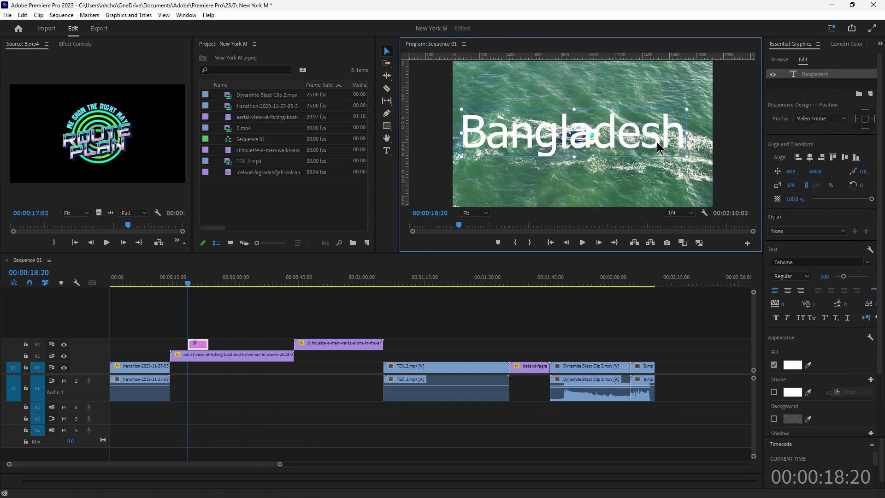
# Step: Center-align the Bangladesh text and center it horizontally and vertically in the video frame
pyautogui.click(387, 150)
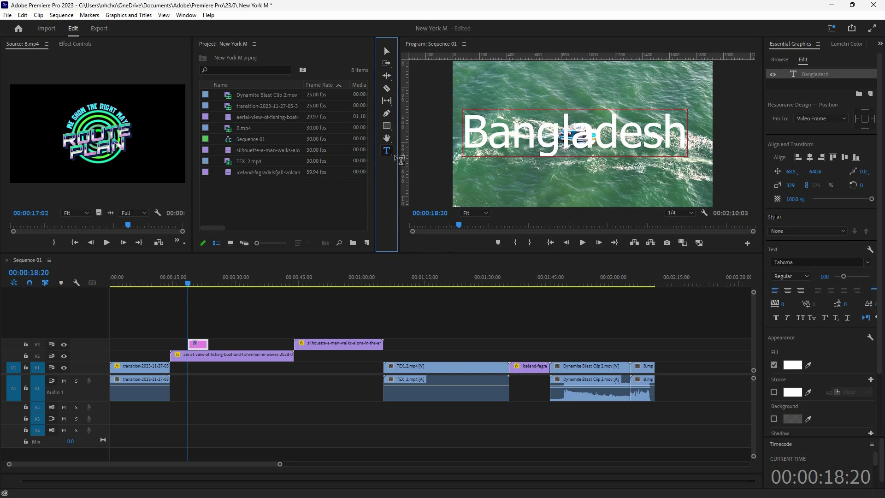
pyautogui.click(386, 51)
pyautogui.click(810, 157)
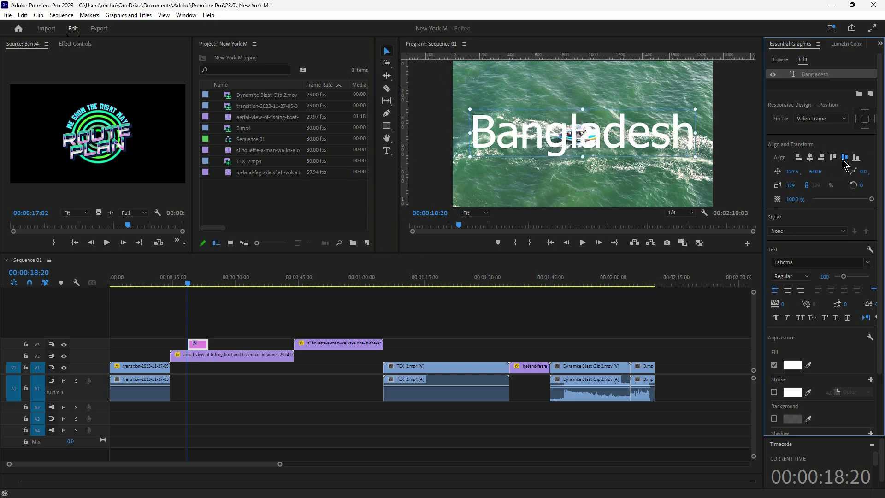
pyautogui.click(844, 157)
pyautogui.click(788, 289)
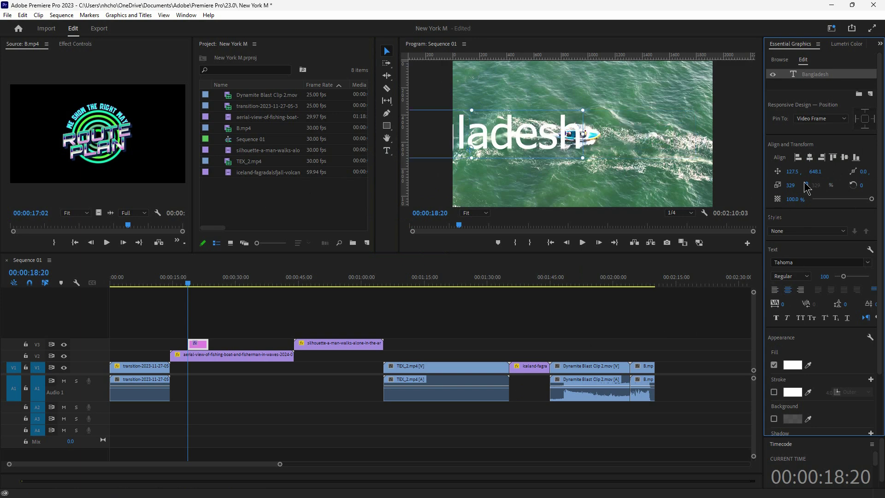
pyautogui.click(809, 158)
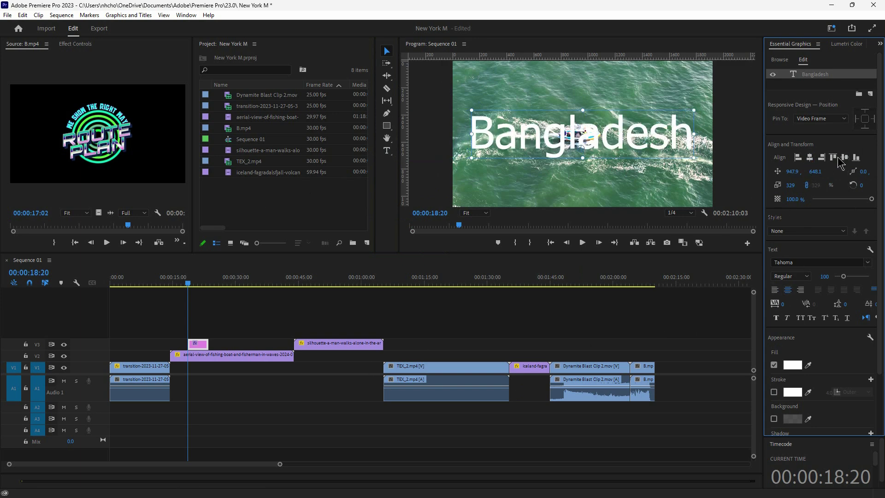
# Step: Lengthen the Bangladesh title on V3 to about 16 seconds and duplicate it onto V4 above the silhouette clip
pyautogui.moveTo(207, 345)
pyautogui.mouseDown()
pyautogui.moveTo(360, 331)
pyautogui.moveTo(219, 332)
pyautogui.moveTo(209, 345)
pyautogui.moveTo(217, 346)
pyautogui.mouseUp()
pyautogui.click(345, 283)
# Step: Shorten the text of the duplicated title on V4 to "Bangla"
pyautogui.click(596, 138)
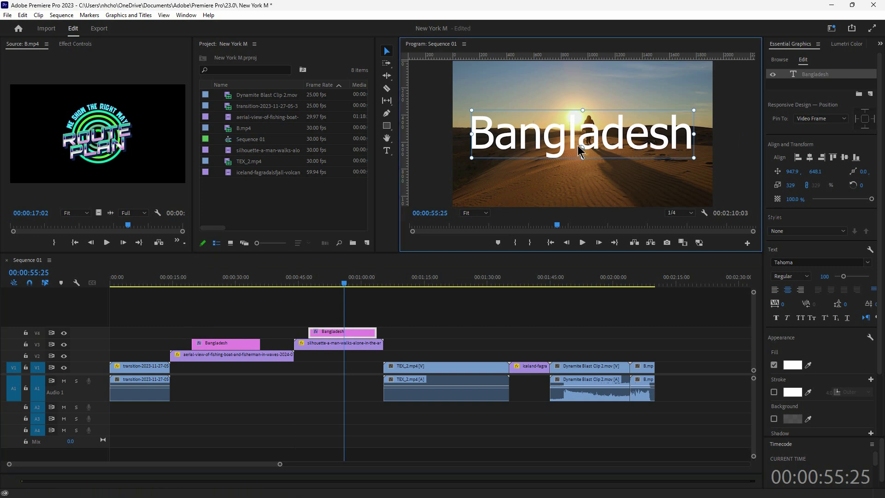
pyautogui.doubleClick(595, 140)
pyautogui.click(604, 138)
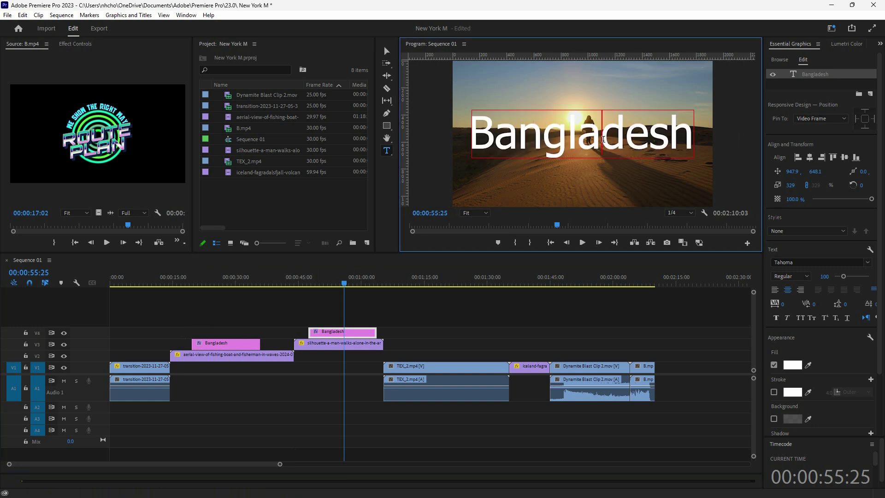
pyautogui.moveTo(599, 139); pyautogui.dragTo(687, 145)
pyautogui.press('BackSpace')
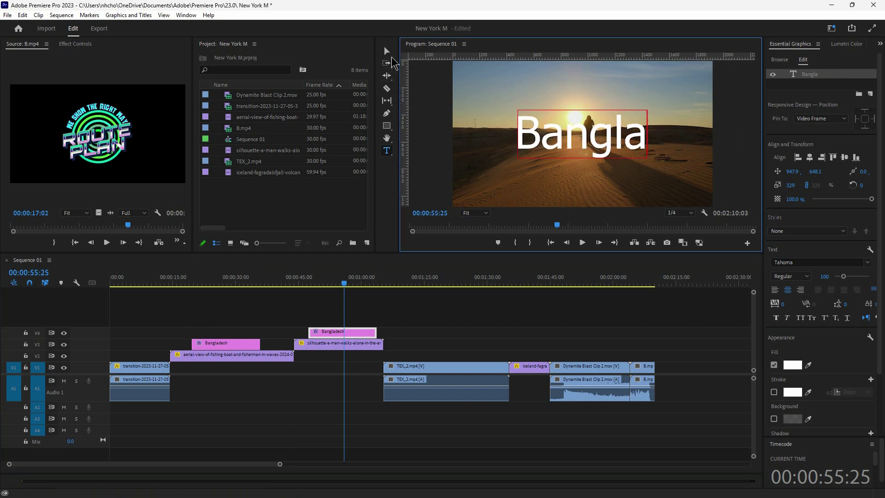
pyautogui.press('Escape')
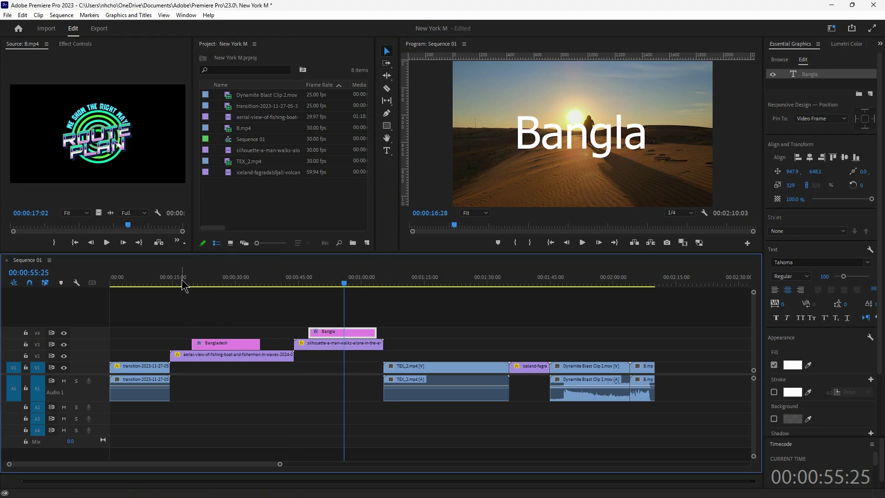
# Step: Scrub through the titled fishing-boat clip, then select the road clip on V1 and move the playhead to 00:00:06:28
pyautogui.moveTo(182, 287); pyautogui.dragTo(281, 300)
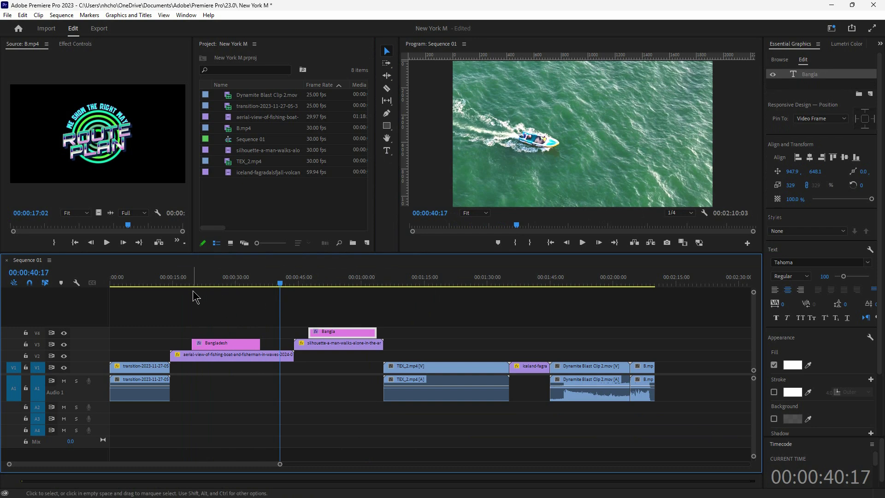
pyautogui.moveTo(177, 286); pyautogui.dragTo(170, 285)
pyautogui.moveTo(159, 365); pyautogui.dragTo(157, 337)
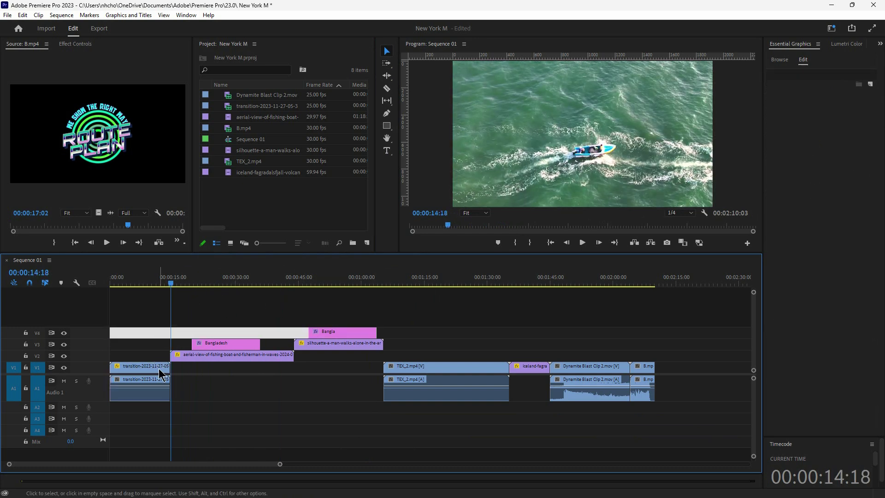
pyautogui.click(191, 377)
pyautogui.click(191, 369)
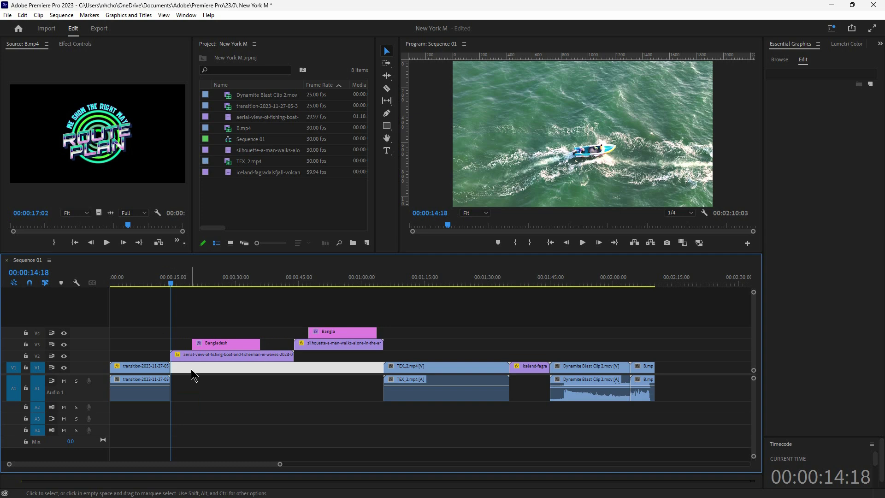
pyautogui.click(136, 372)
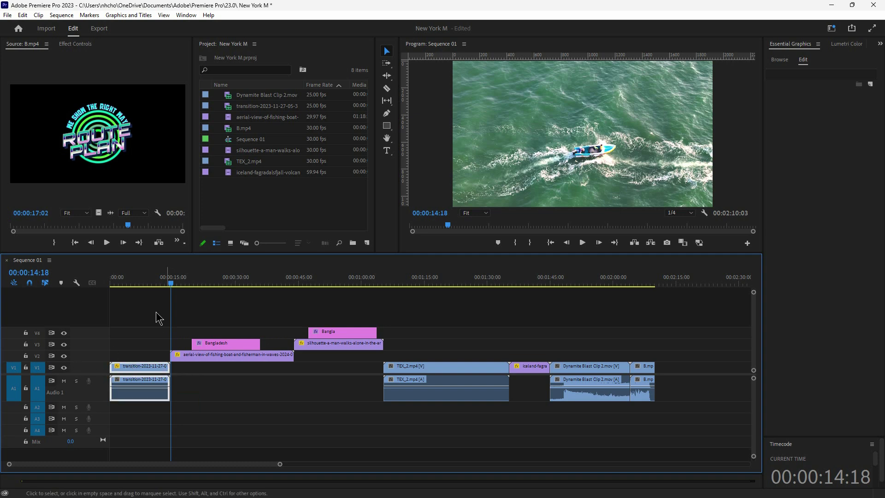
pyautogui.moveTo(166, 282); pyautogui.dragTo(139, 282)
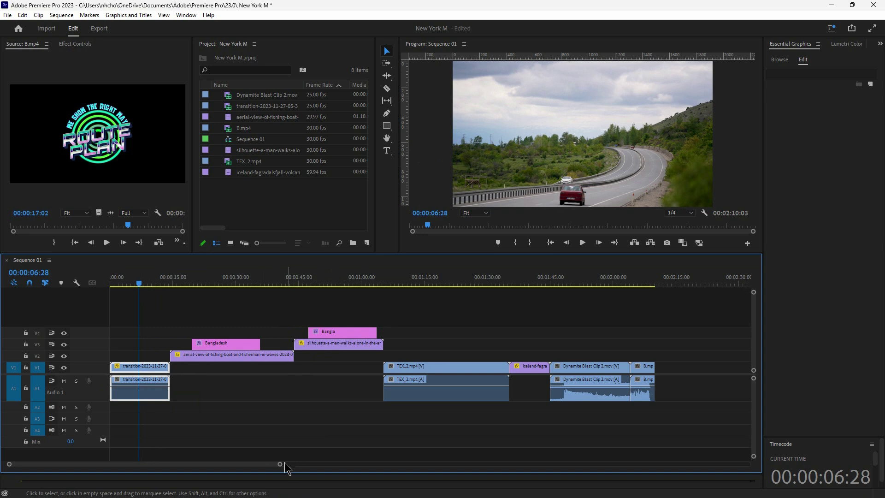
# Step: Move the playhead to 00:00:26:21 over the fishing-boat clip and toggle V2's track output off and on repeatedly to compare the picture
pyautogui.moveTo(281, 467); pyautogui.dragTo(267, 466)
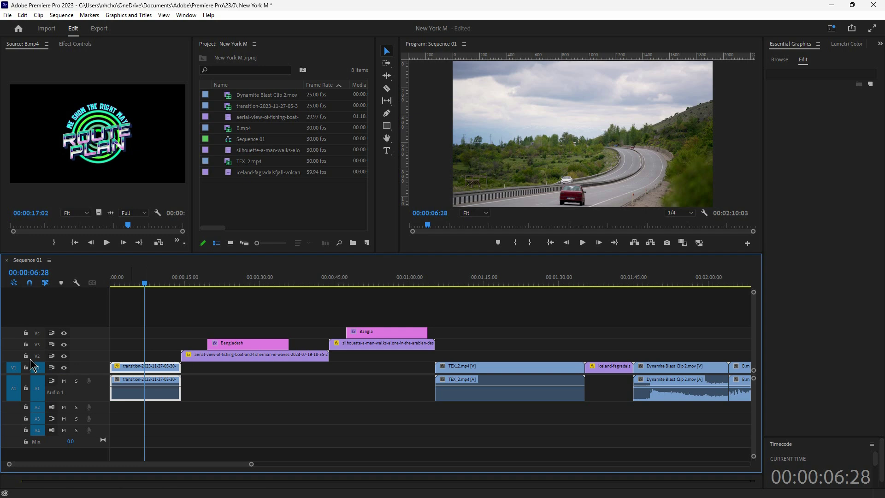
pyautogui.click(223, 357)
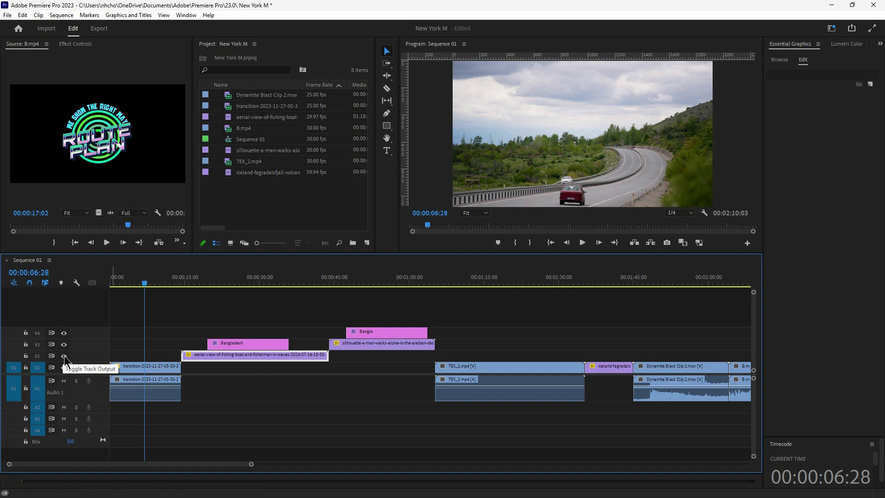
pyautogui.click(243, 282)
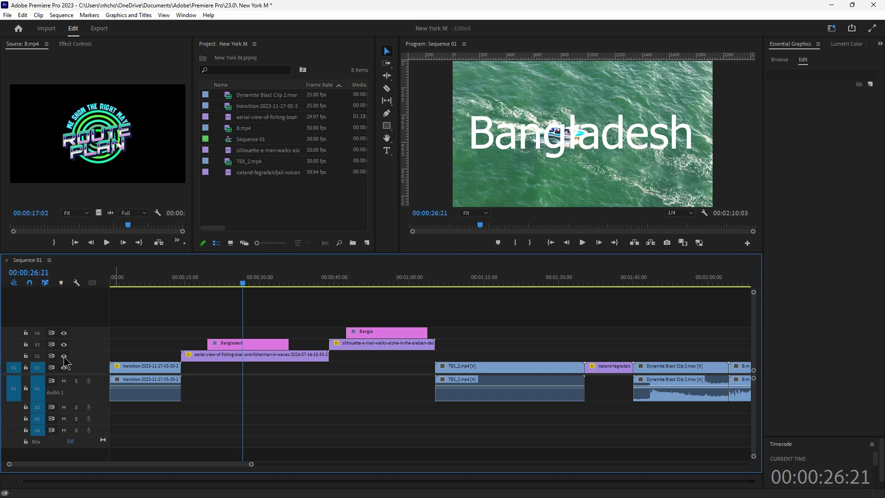
pyautogui.click(64, 355)
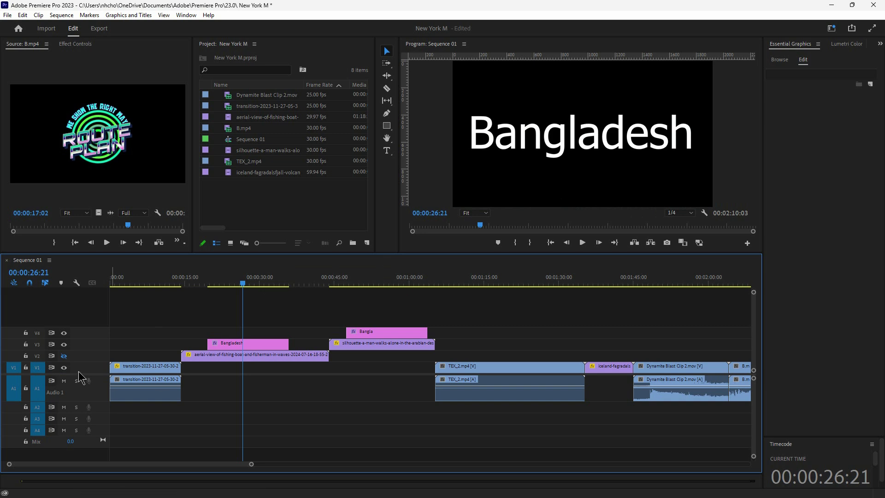
pyautogui.click(64, 356)
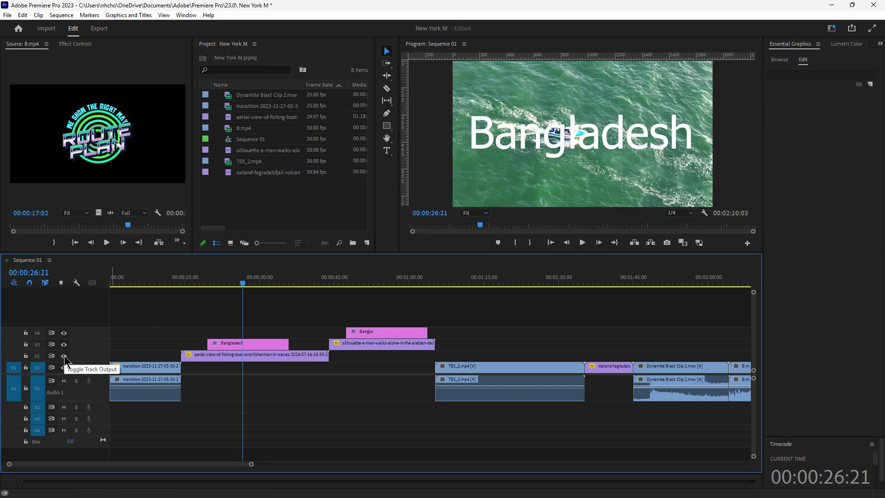
pyautogui.click(64, 356)
pyautogui.click(64, 356)
pyautogui.click(65, 355)
pyautogui.click(65, 355)
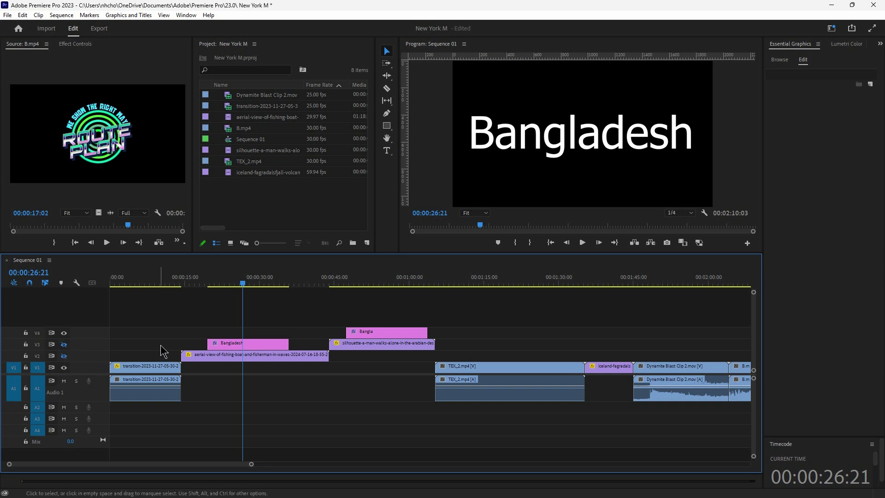
# Step: Hide V3 to check the Bangla title at 00:00:47:15, and show V3 again with the playhead at 00:00:50:00
pyautogui.click(65, 344)
pyautogui.moveTo(344, 279); pyautogui.dragTo(347, 279)
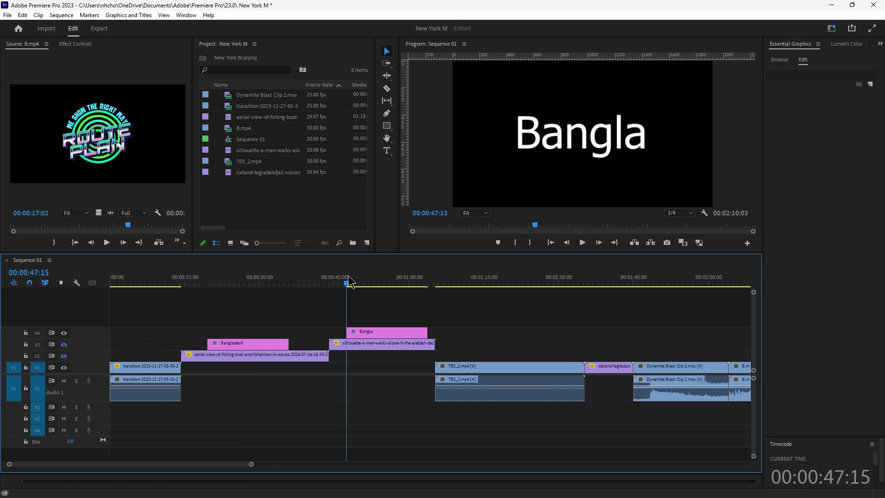
pyautogui.click(64, 344)
pyautogui.moveTo(347, 286); pyautogui.dragTo(358, 286)
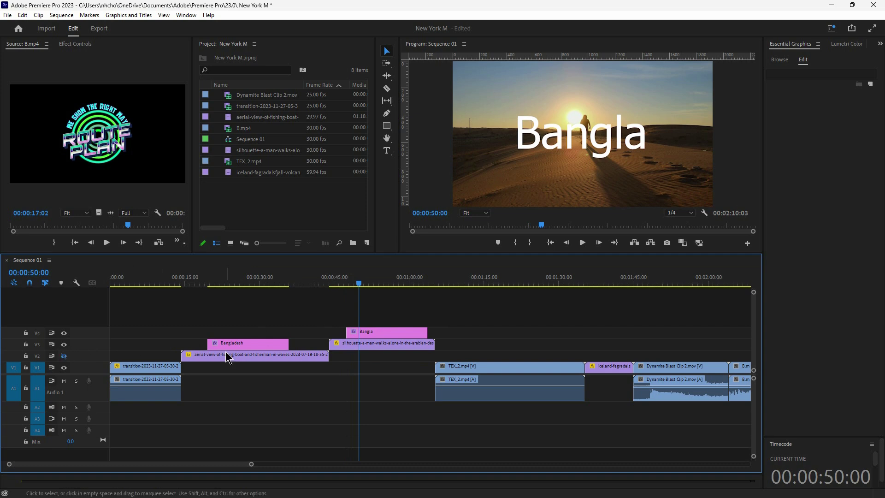
# Step: Select the silhouette clip and Bangladesh title on V3 in turn, and hide V3 with the playhead at 00:00:28:11
pyautogui.click(371, 343)
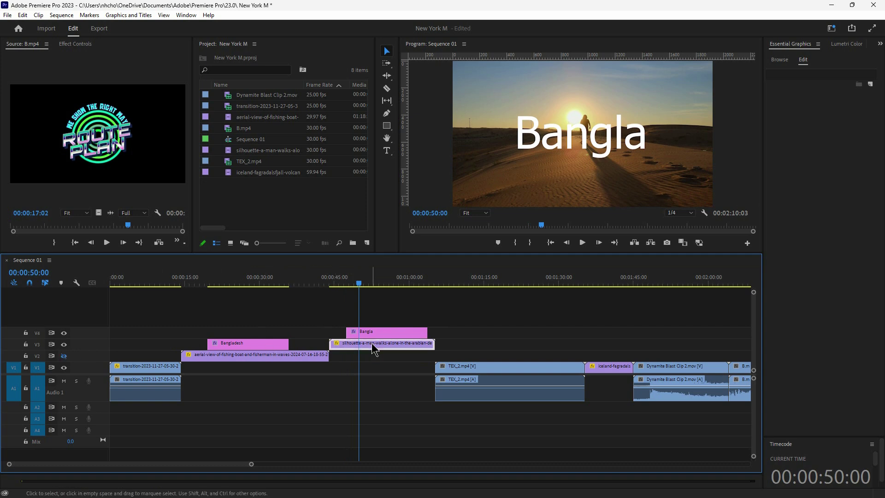
pyautogui.click(261, 346)
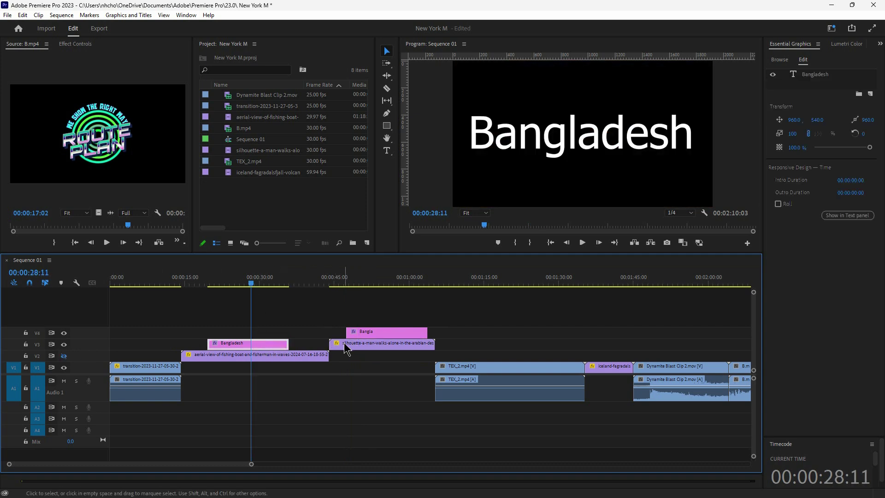
pyautogui.click(350, 345)
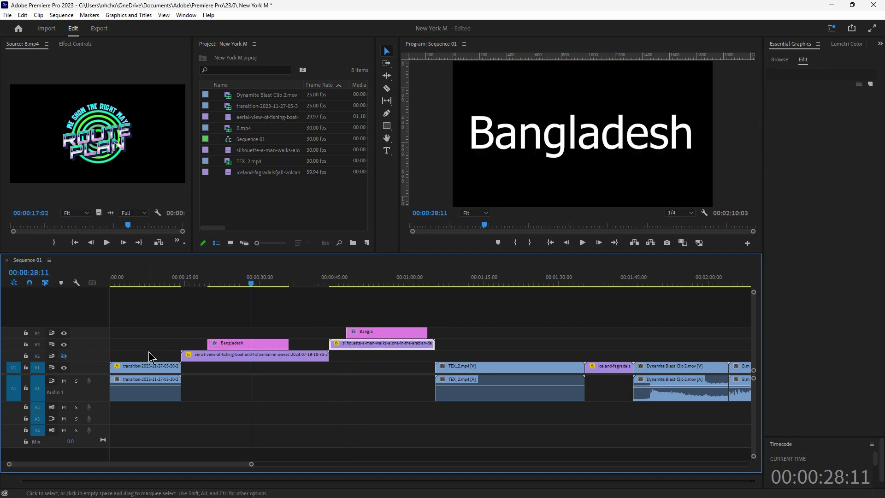
pyautogui.click(63, 343)
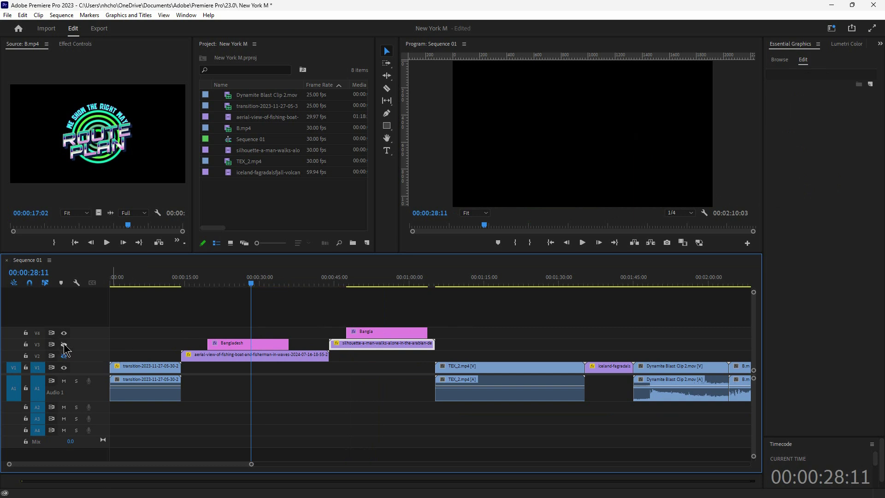
# Step: Select the Bangla title, check it at 00:00:54:13, and hide V4 before moving the playhead to 00:00:55:03
pyautogui.click(376, 334)
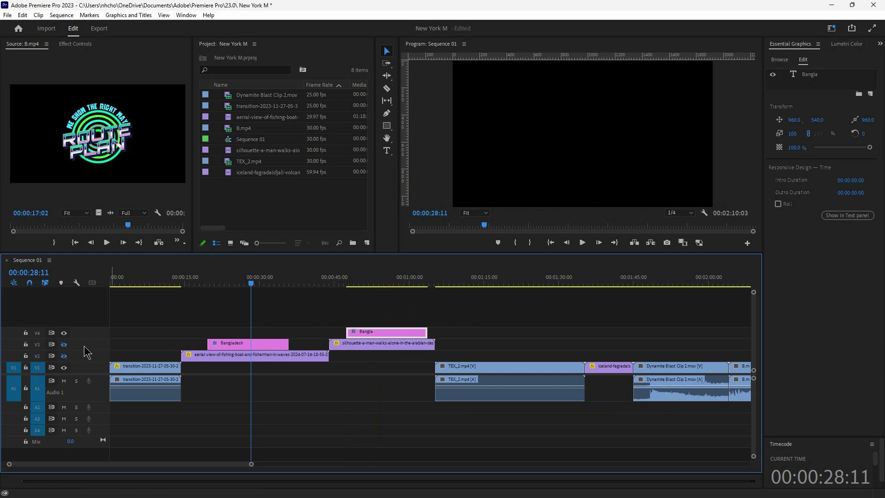
pyautogui.click(381, 281)
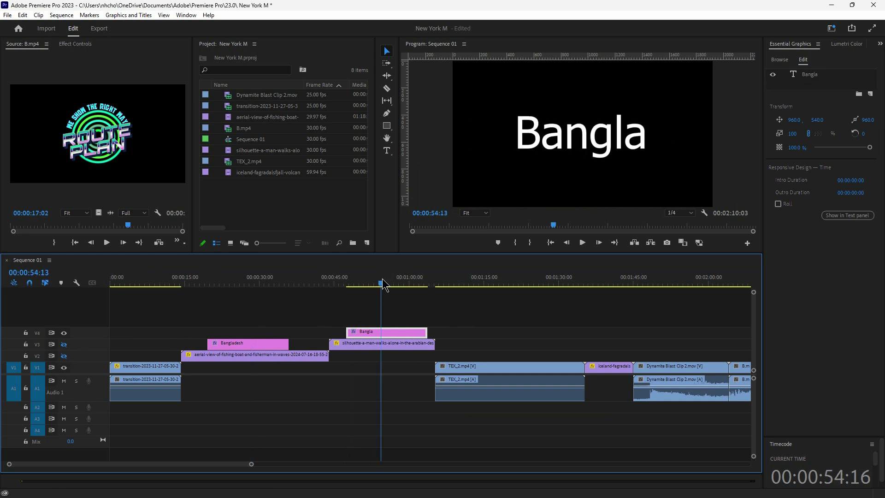
pyautogui.click(64, 333)
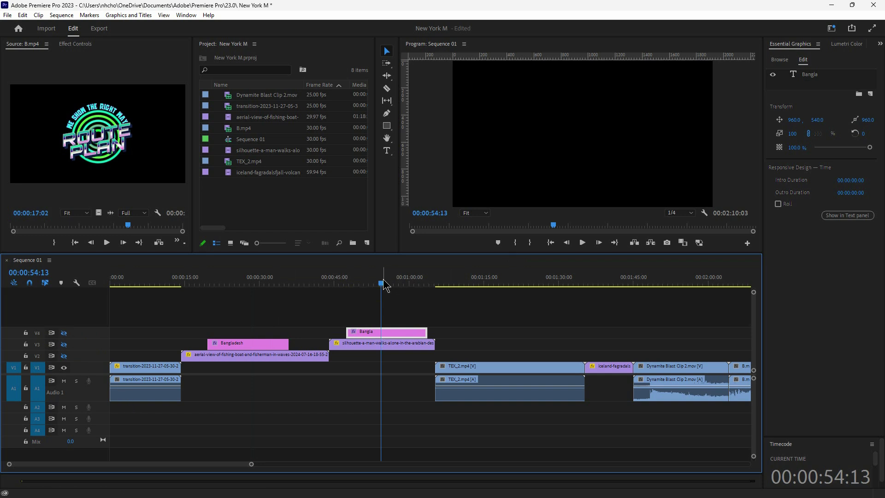
pyautogui.moveTo(385, 286)
pyautogui.mouseDown()
pyautogui.moveTo(394, 286)
pyautogui.moveTo(363, 285)
pyautogui.moveTo(385, 285)
pyautogui.mouseUp()
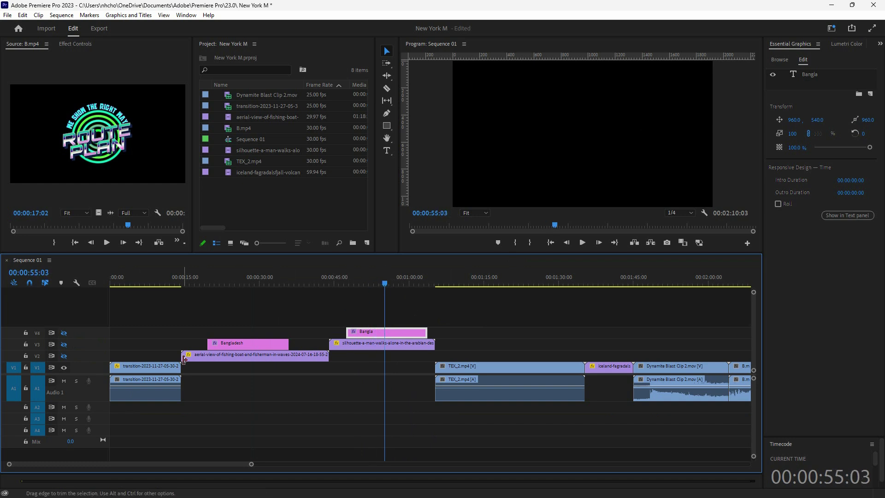
# Step: Turn on the track outputs of V2, V3 and V4, and switch all three off again
pyautogui.click(64, 356)
pyautogui.click(64, 344)
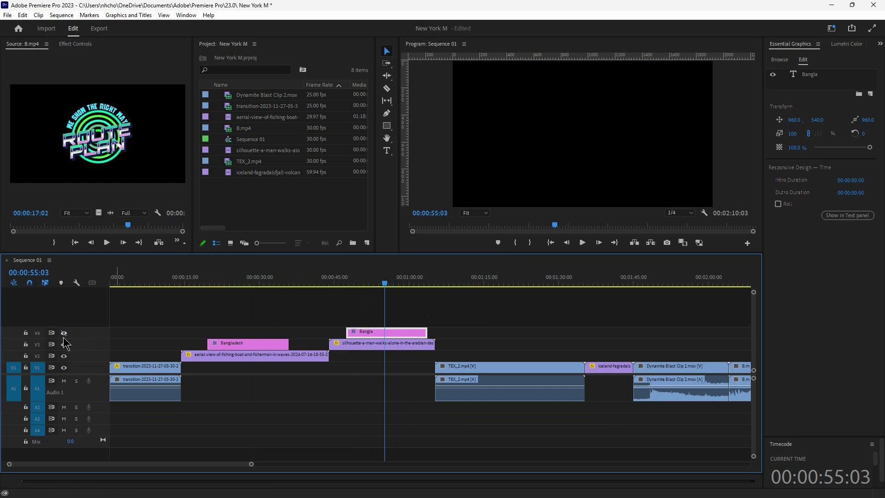
pyautogui.click(64, 333)
pyautogui.click(65, 357)
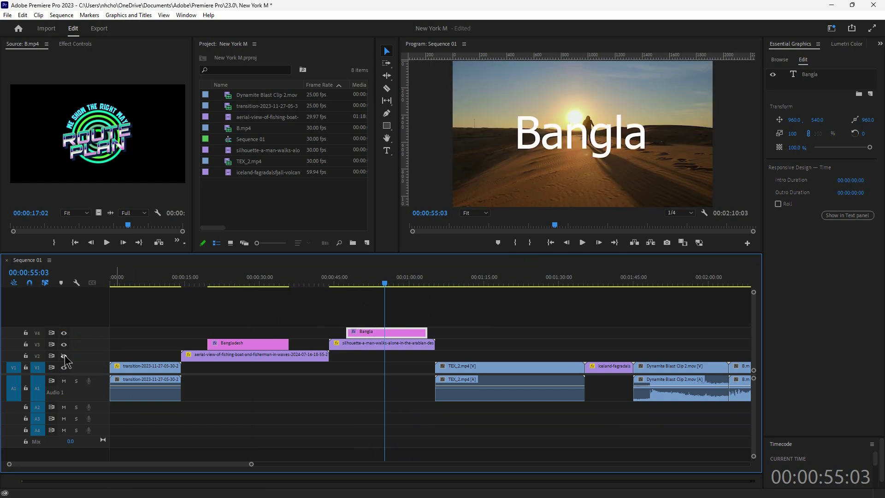
pyautogui.click(63, 344)
pyautogui.click(63, 333)
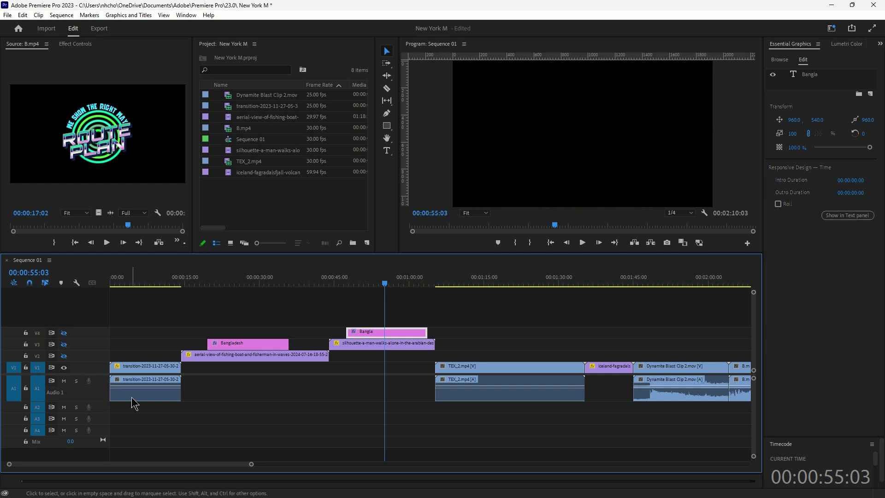
# Step: Examine the empty V1 gap, the fishing-boat clip and the Bangladesh title around 00:00:26:05 while V2 to V4 are hidden
pyautogui.click(259, 369)
pyautogui.click(231, 281)
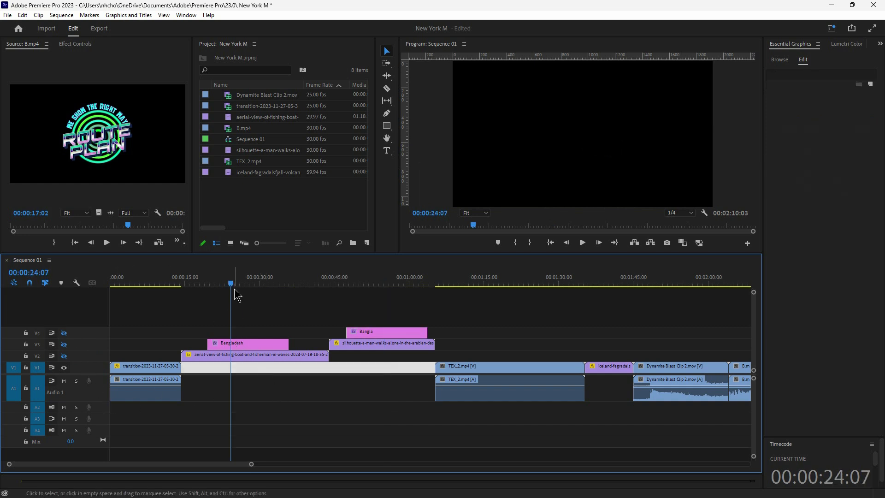
pyautogui.moveTo(235, 285); pyautogui.dragTo(242, 285)
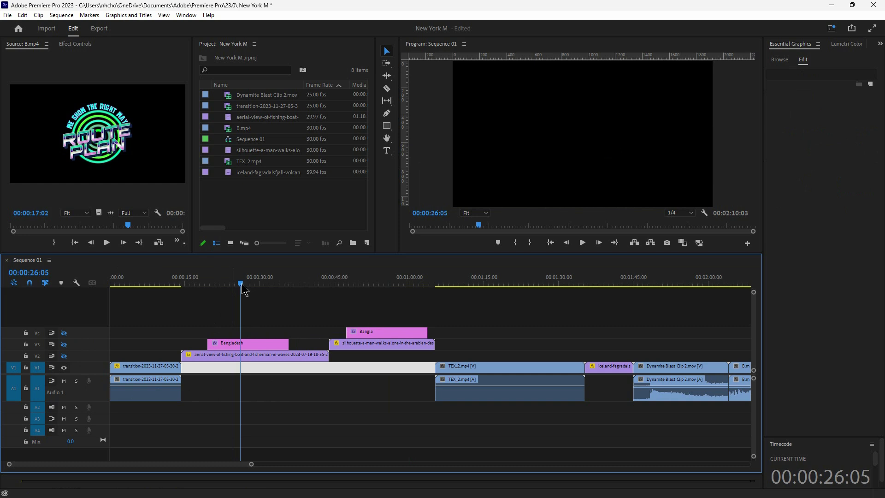
pyautogui.click(209, 380)
pyautogui.click(219, 356)
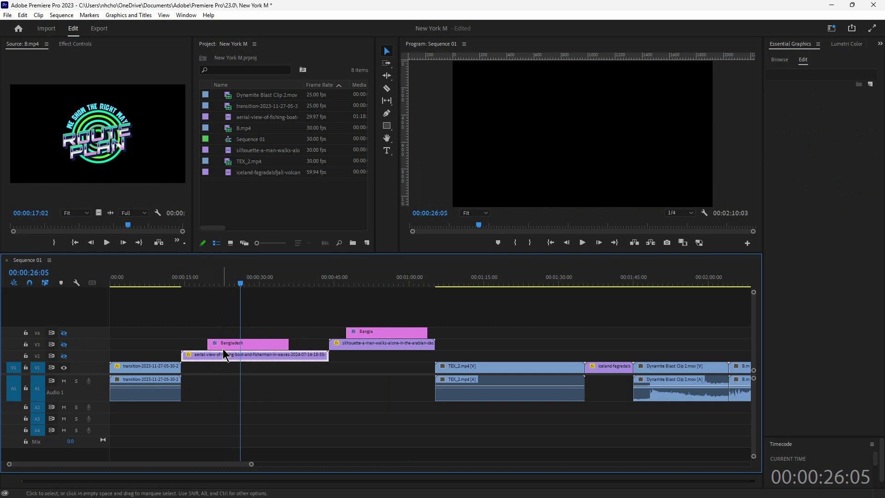
pyautogui.click(225, 344)
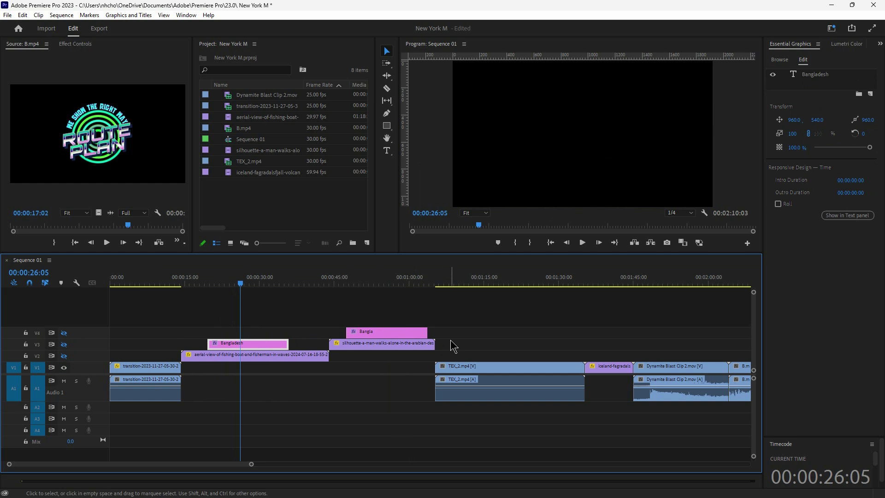
# Step: Turn the track outputs of V2, V3 and V4 back on
pyautogui.click(64, 355)
pyautogui.click(64, 344)
pyautogui.click(64, 333)
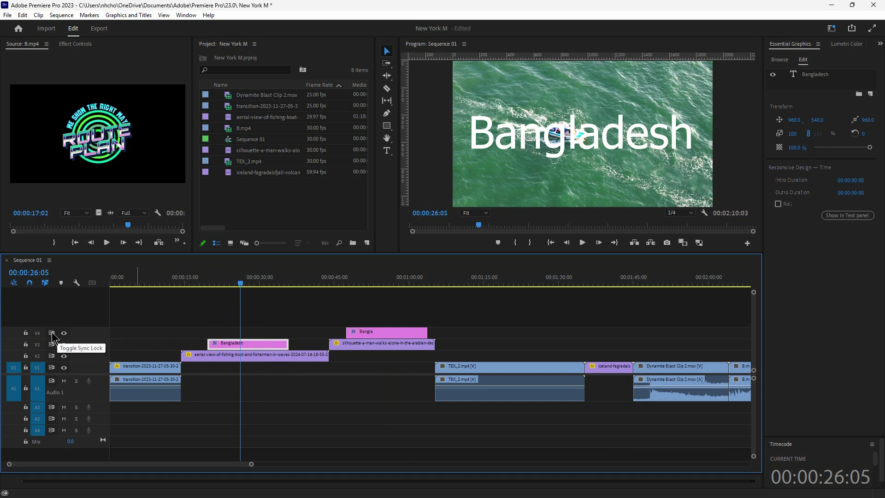
# Step: Inspect how the Bangladesh title stacks above the fishing-boat clip, selecting each in turn and moving the playhead to 00:00:26:19
pyautogui.click(256, 360)
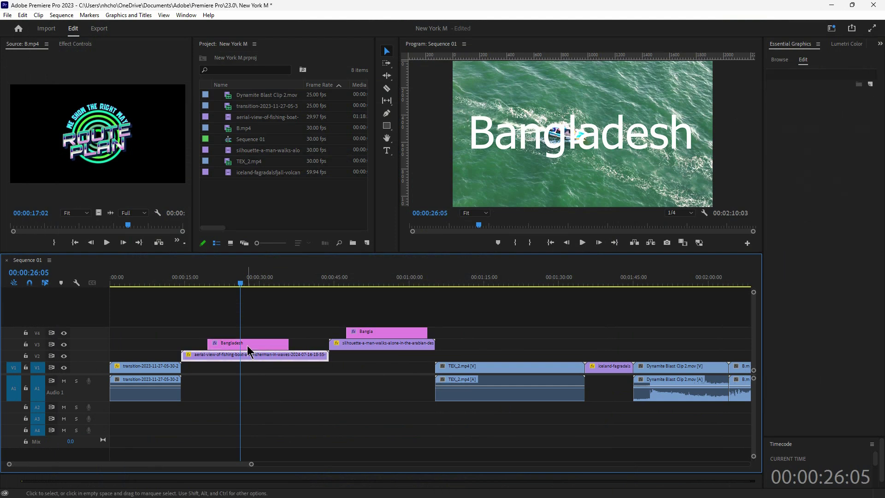
pyautogui.click(247, 344)
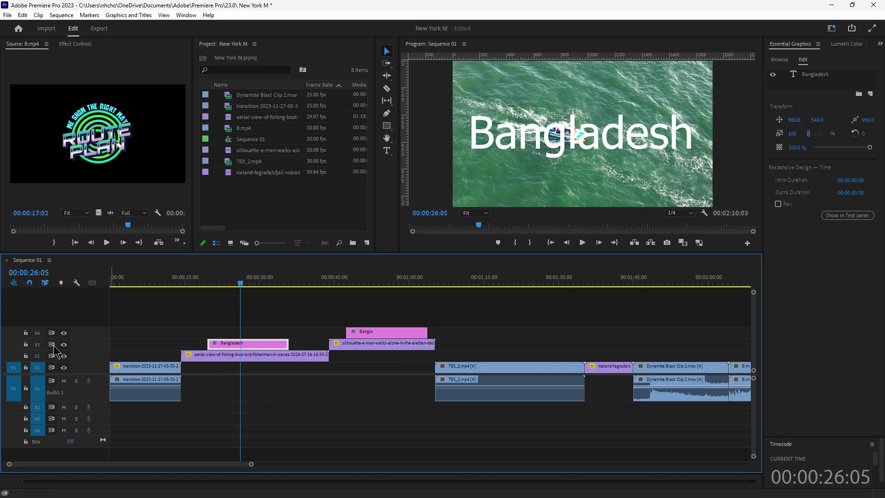
pyautogui.click(313, 357)
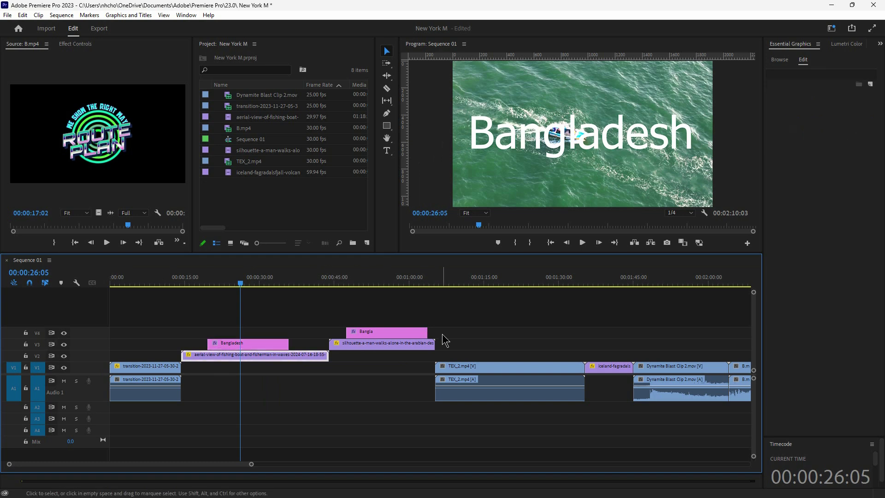
pyautogui.moveTo(472, 297); pyautogui.dragTo(244, 393)
pyautogui.click(302, 398)
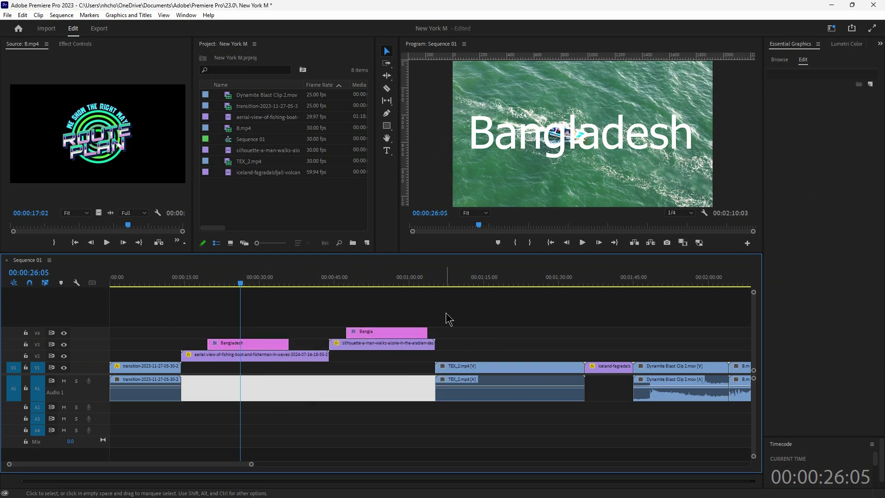
pyautogui.click(446, 311)
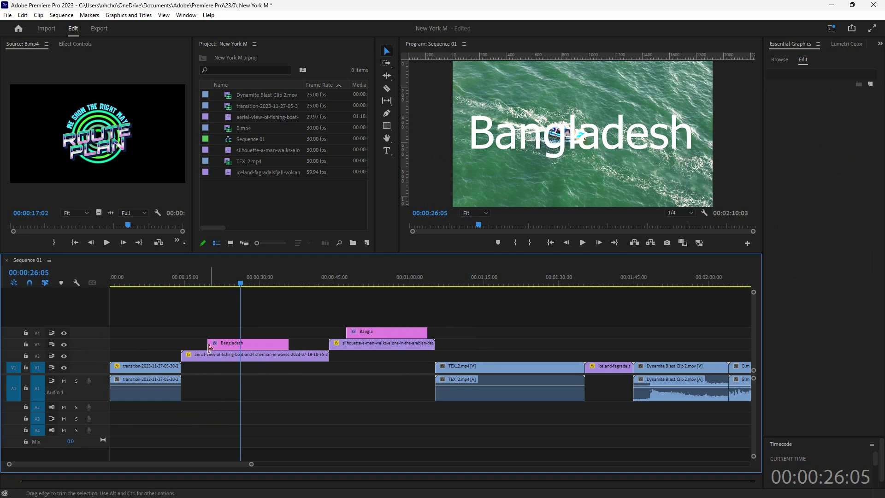
pyautogui.click(230, 348)
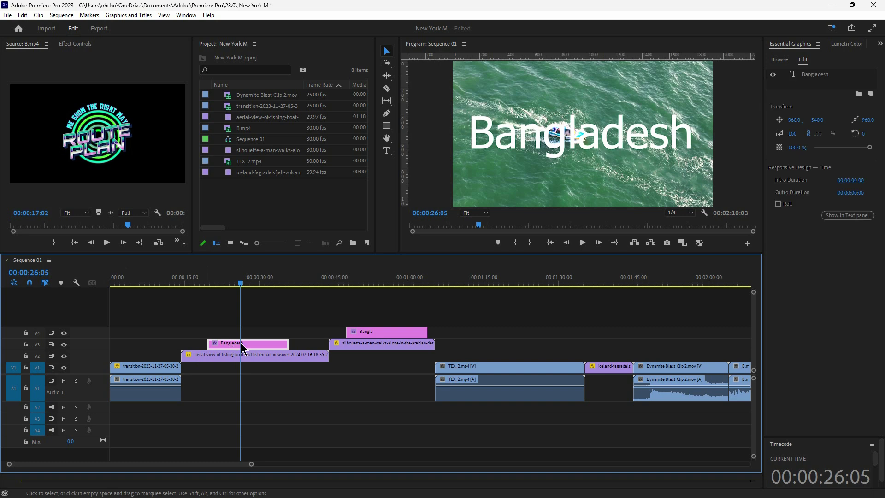
pyautogui.moveTo(240, 288); pyautogui.dragTo(243, 288)
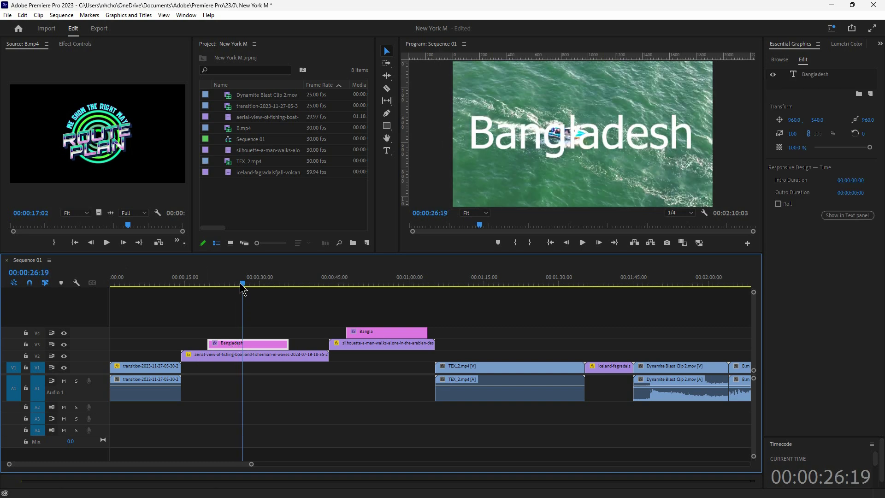
pyautogui.click(259, 360)
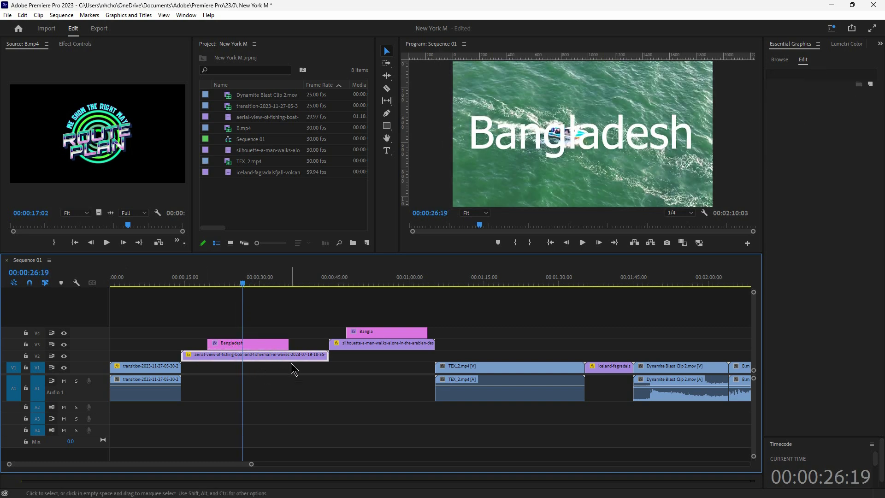
# Step: Move the fishing-boat clip on V2 to start at about 52 seconds and the Iceland clip on V1 directly after the road clip
pyautogui.moveTo(606, 366); pyautogui.dragTo(443, 355)
pyautogui.moveTo(212, 374)
pyautogui.mouseDown()
pyautogui.moveTo(251, 365)
pyautogui.moveTo(216, 373)
pyautogui.mouseUp()
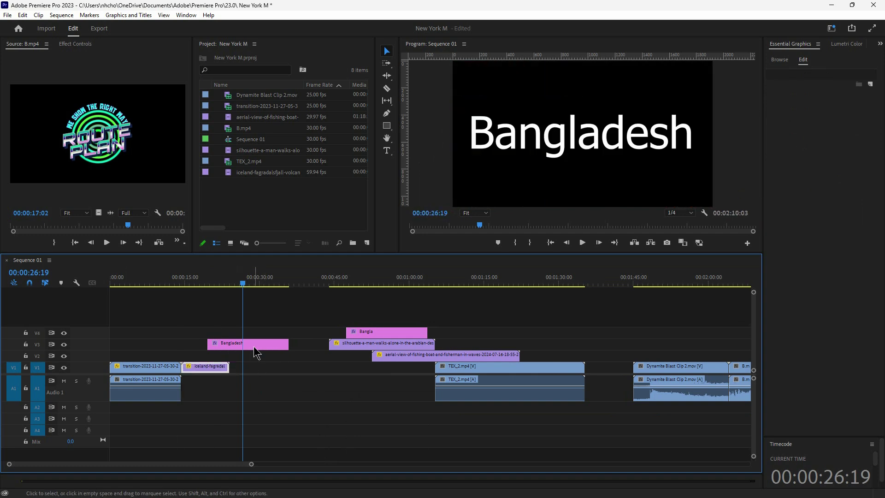
# Step: Place the Bangladesh title, shortened to about 7 seconds, on V2 above the Iceland clip, and shift the silhouette clip and Bangla title to about 24 seconds
pyautogui.moveTo(254, 344); pyautogui.dragTo(225, 356)
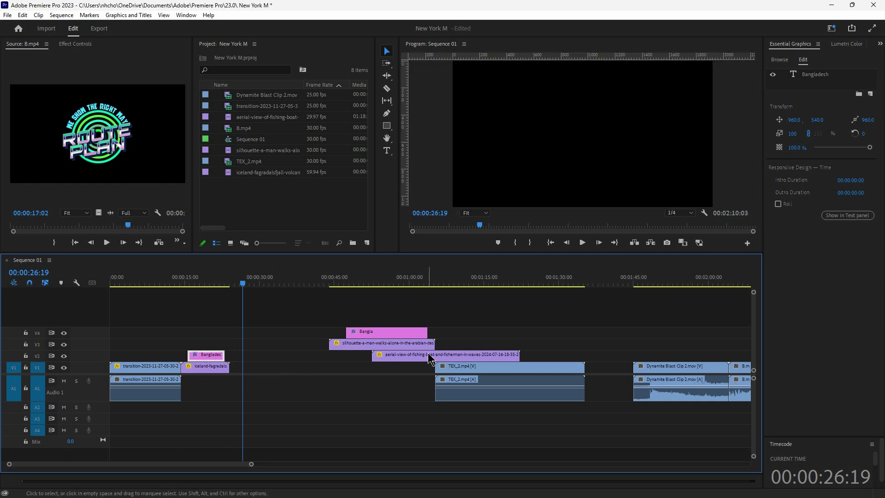
pyautogui.click(429, 354)
pyautogui.moveTo(433, 314); pyautogui.dragTo(253, 351)
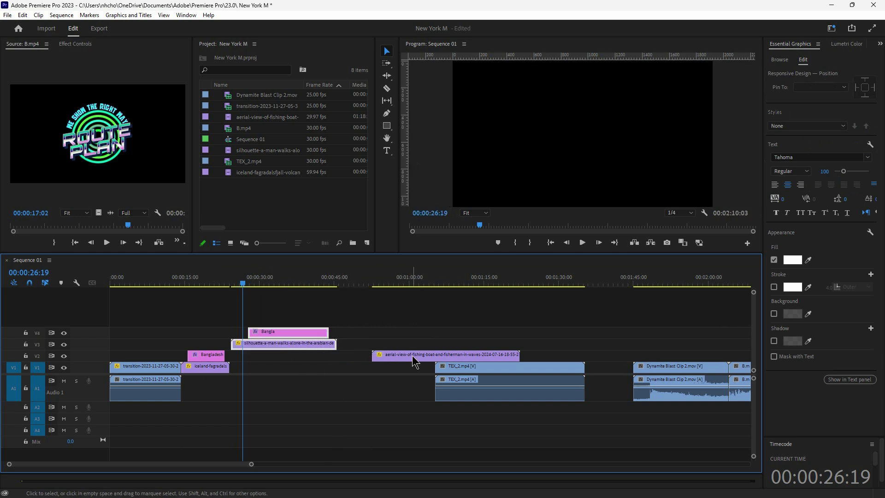
# Step: Move the TEX_2 clip to start at about 45 seconds, and place the fishing-boat clip on V1 between it and the Dynamite Blast clip
pyautogui.click(414, 362)
pyautogui.moveTo(415, 362)
pyautogui.mouseDown()
pyautogui.moveTo(521, 369)
pyautogui.moveTo(419, 367)
pyautogui.mouseUp()
pyautogui.moveTo(528, 359)
pyautogui.mouseDown()
pyautogui.moveTo(505, 359)
pyautogui.moveTo(520, 367)
pyautogui.mouseUp()
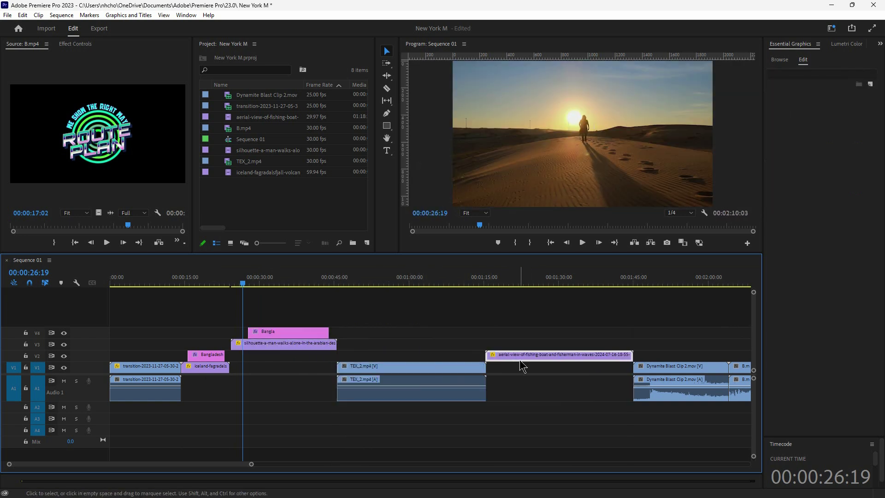
# Step: Examine how the Bangladesh title overlays the Iceland clip, with the playhead at 00:00:22:19 and 00:00:20:07
pyautogui.click(293, 399)
pyautogui.click(276, 335)
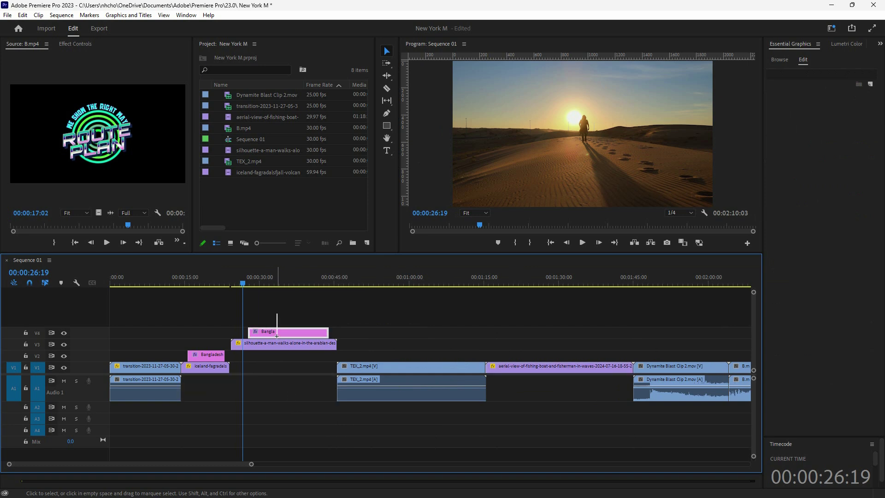
pyautogui.click(223, 279)
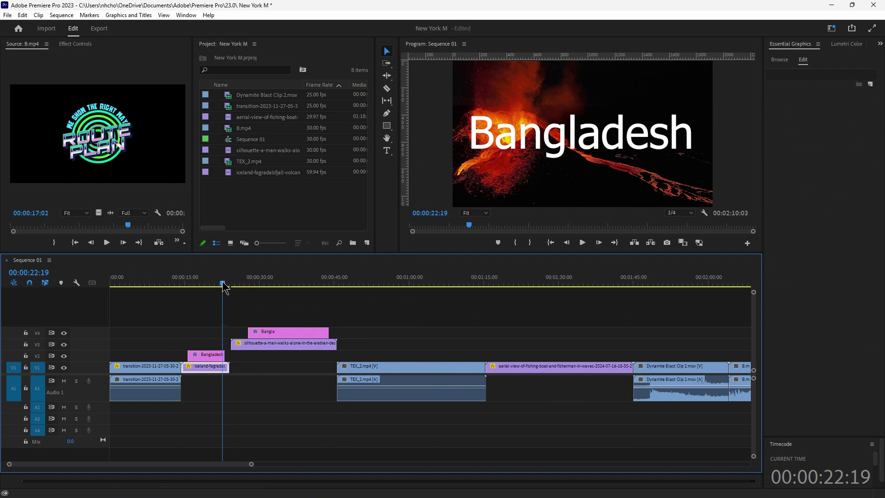
pyautogui.moveTo(223, 283); pyautogui.dragTo(211, 283)
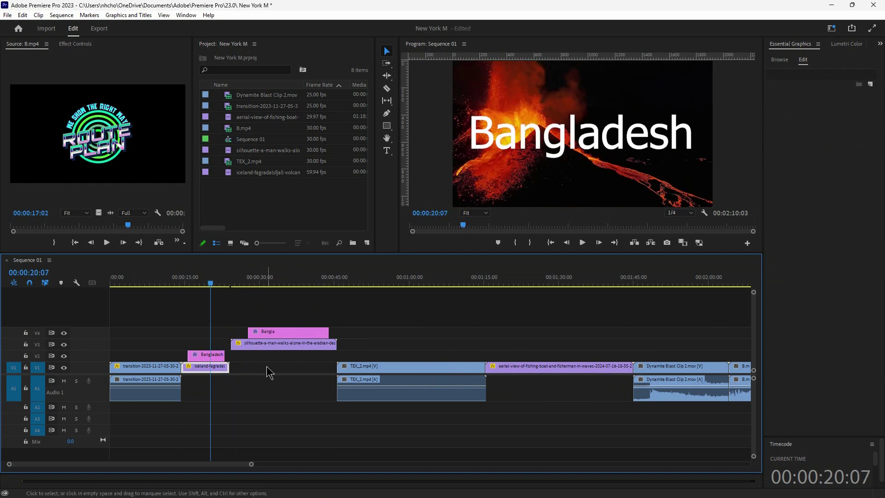
# Step: Move the Iceland clip with its Bangladesh title to about 28 seconds, and select the gap after the road clip
pyautogui.moveTo(256, 355)
pyautogui.mouseDown()
pyautogui.moveTo(224, 368)
pyautogui.moveTo(243, 382)
pyautogui.moveTo(264, 369)
pyautogui.mouseUp()
pyautogui.moveTo(547, 349); pyautogui.dragTo(138, 416)
pyautogui.moveTo(400, 364); pyautogui.dragTo(304, 379)
pyautogui.click(509, 336)
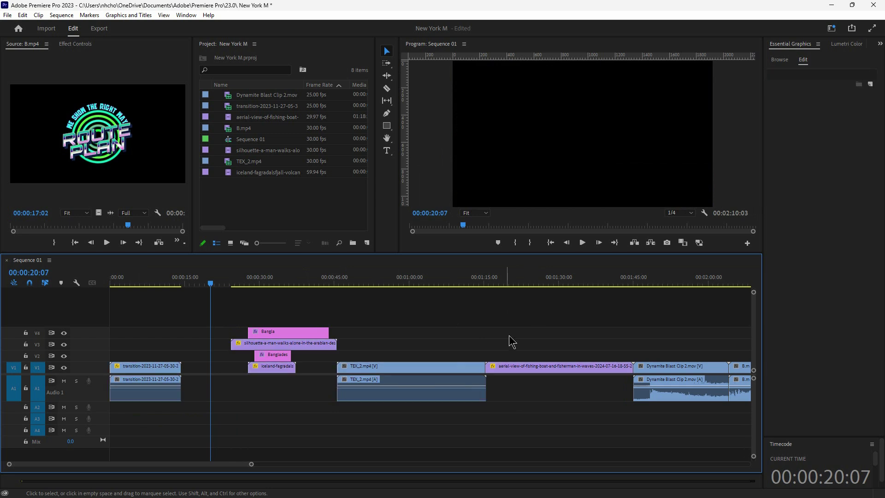
pyautogui.moveTo(507, 342); pyautogui.dragTo(291, 349)
pyautogui.moveTo(463, 349); pyautogui.dragTo(207, 382)
pyautogui.click(204, 387)
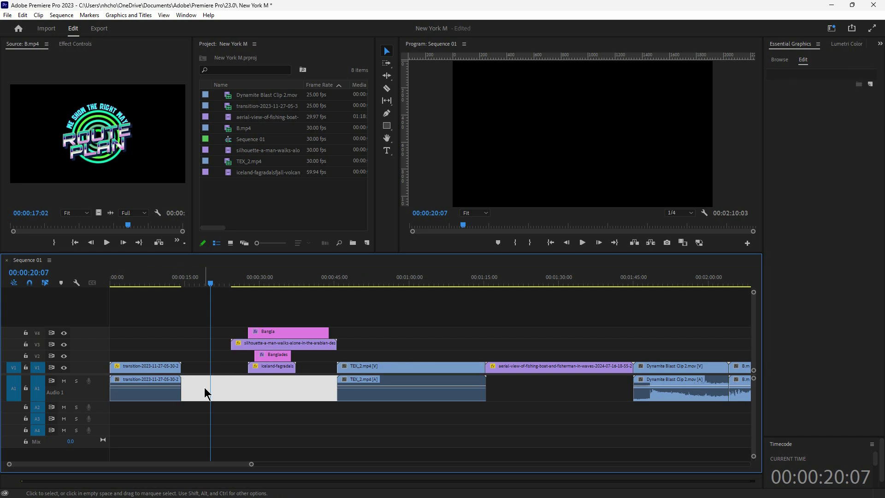
pyautogui.click(207, 370)
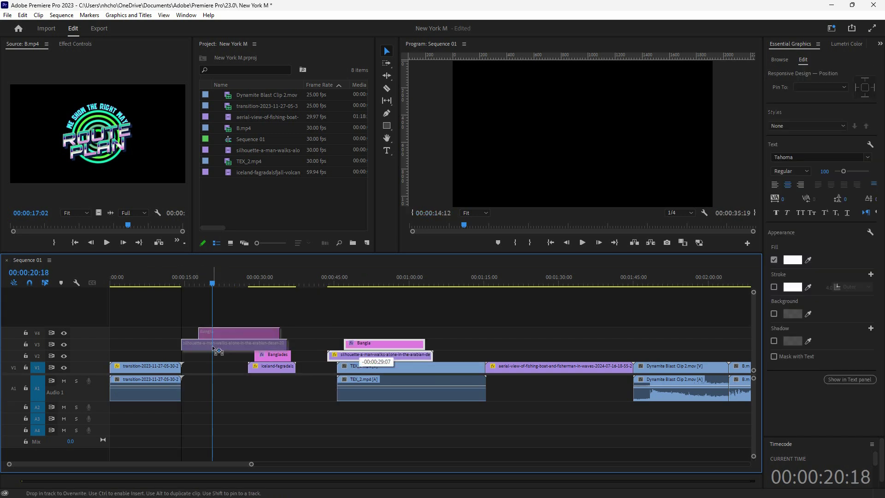
# Step: Place the silhouette clip on V2 and its Bangla title on V3 after the road clip, with the Iceland clip and Bangladesh title directly before TEX_2
pyautogui.moveTo(212, 347); pyautogui.dragTo(217, 353)
pyautogui.moveTo(306, 369)
pyautogui.mouseDown()
pyautogui.moveTo(276, 353)
pyautogui.moveTo(309, 376)
pyautogui.moveTo(298, 386)
pyautogui.moveTo(308, 375)
pyautogui.mouseUp()
pyautogui.click(244, 347)
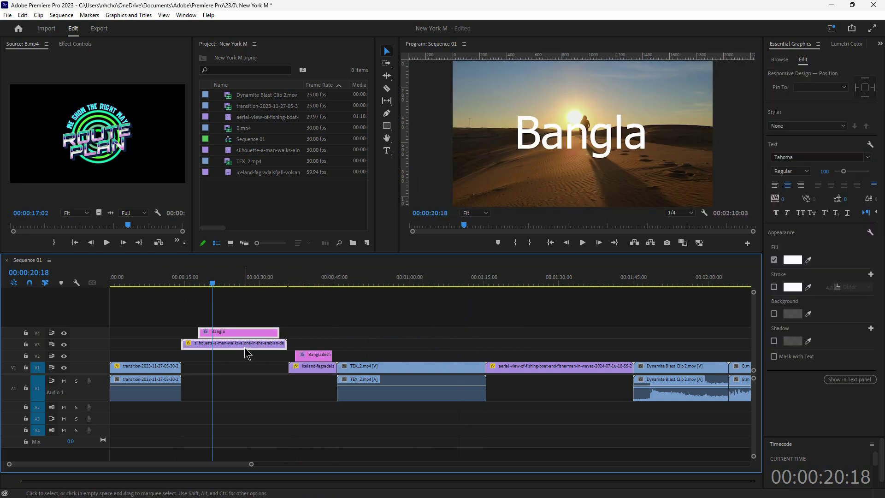
pyautogui.moveTo(245, 348); pyautogui.dragTo(244, 372)
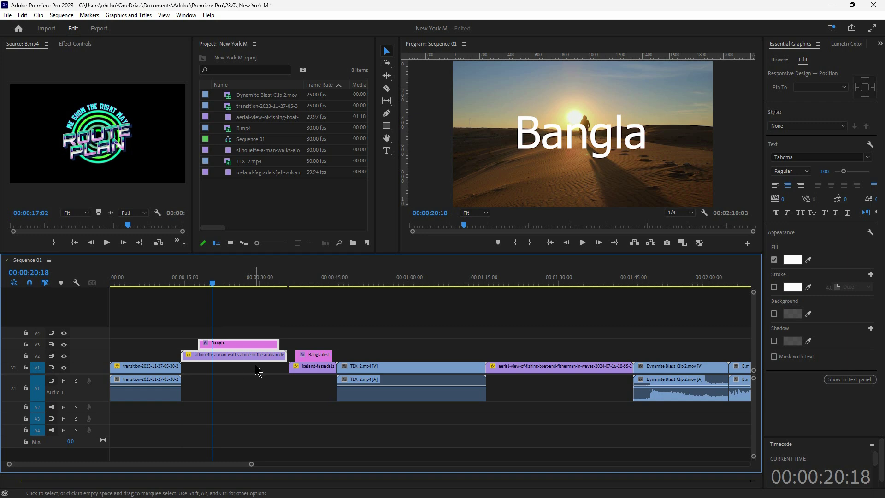
# Step: Clear the clip selection, lock track V2 and unlock it again
pyautogui.moveTo(416, 356); pyautogui.dragTo(313, 375)
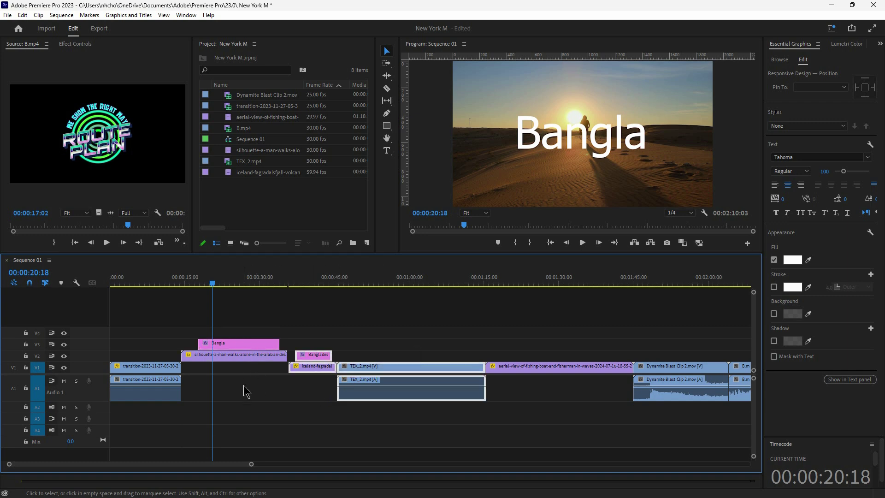
pyautogui.click(245, 388)
pyautogui.click(26, 356)
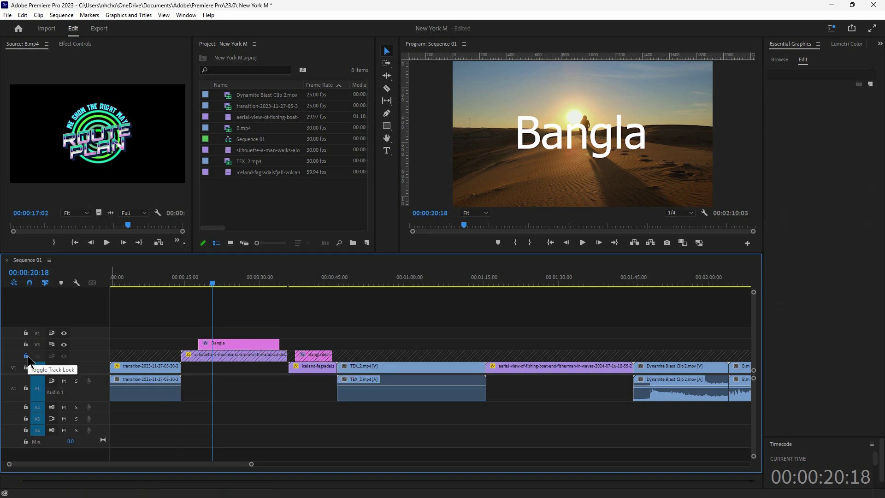
pyautogui.click(26, 357)
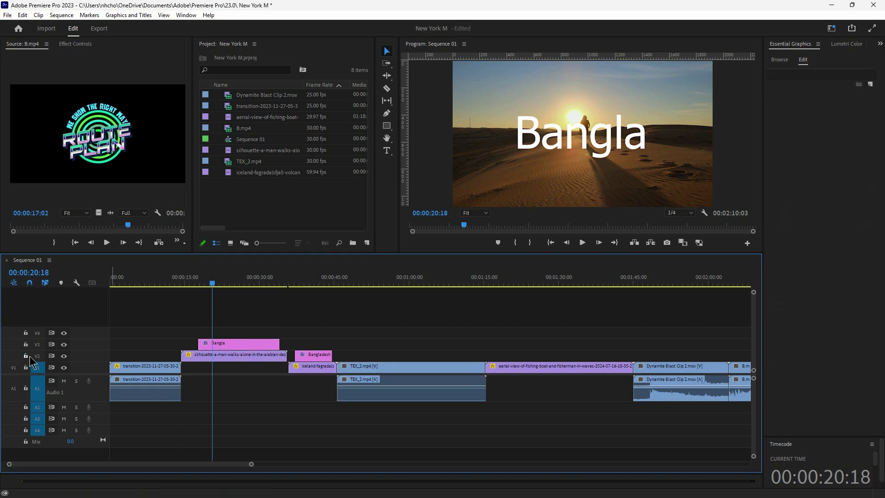
# Step: Review the TEX_2 clip by scrubbing to 00:00:51:12, and point out the Dynamite Blast clip further along V1
pyautogui.click(362, 282)
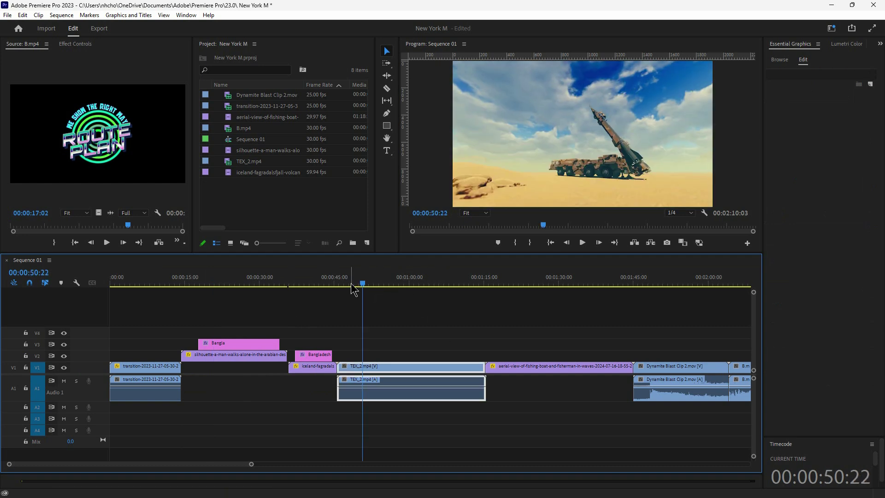
pyautogui.moveTo(351, 284); pyautogui.dragTo(365, 307)
pyautogui.click(666, 377)
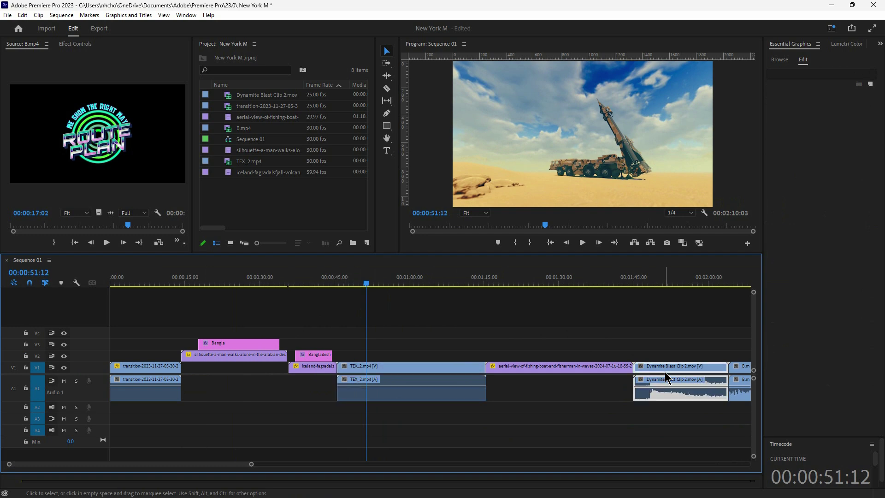
pyautogui.moveTo(664, 366)
pyautogui.mouseDown()
pyautogui.moveTo(675, 367)
pyautogui.moveTo(663, 370)
pyautogui.mouseUp()
pyautogui.moveTo(713, 371); pyautogui.dragTo(635, 356)
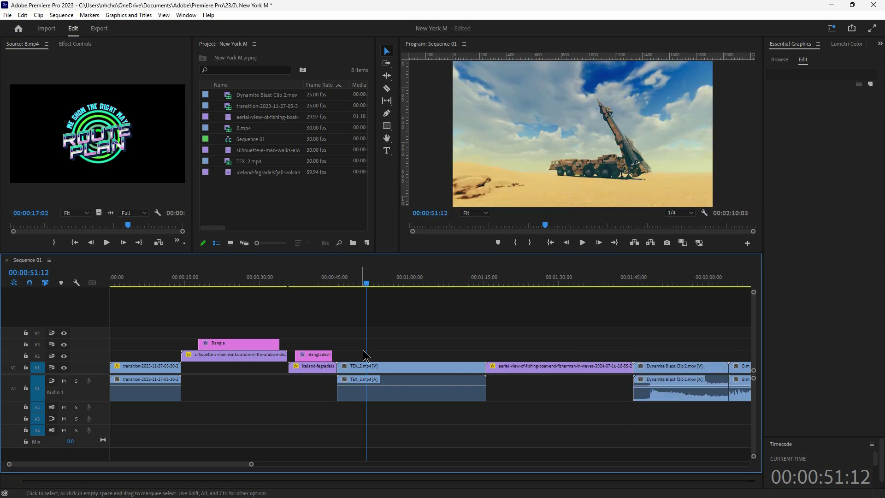
# Step: Examine the cuts around the TEX_2 clip, and move the playhead to 00:00:45:00, just before its cut with the Iceland clip
pyautogui.click(479, 364)
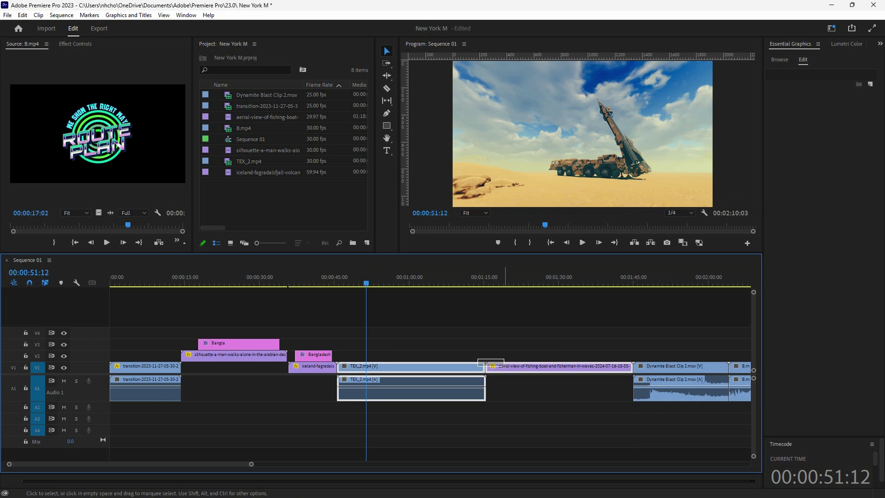
pyautogui.moveTo(555, 389); pyautogui.dragTo(291, 371)
pyautogui.click(300, 282)
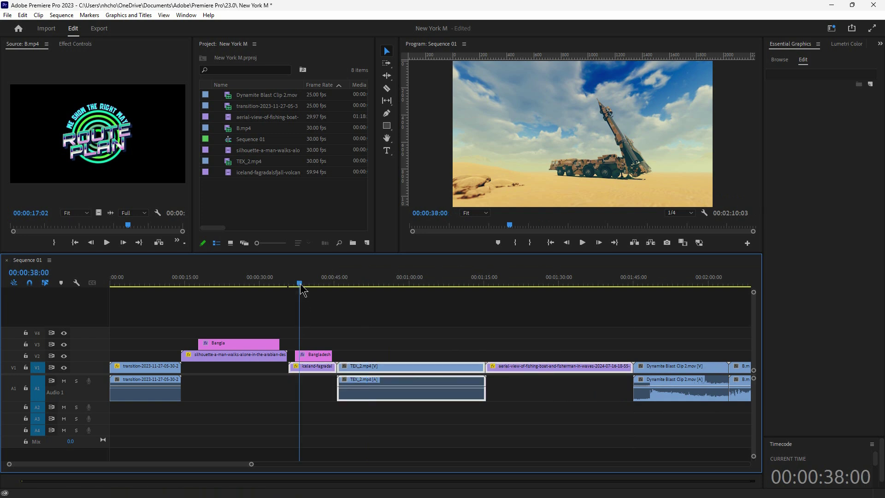
pyautogui.click(344, 322)
pyautogui.moveTo(325, 287); pyautogui.dragTo(333, 287)
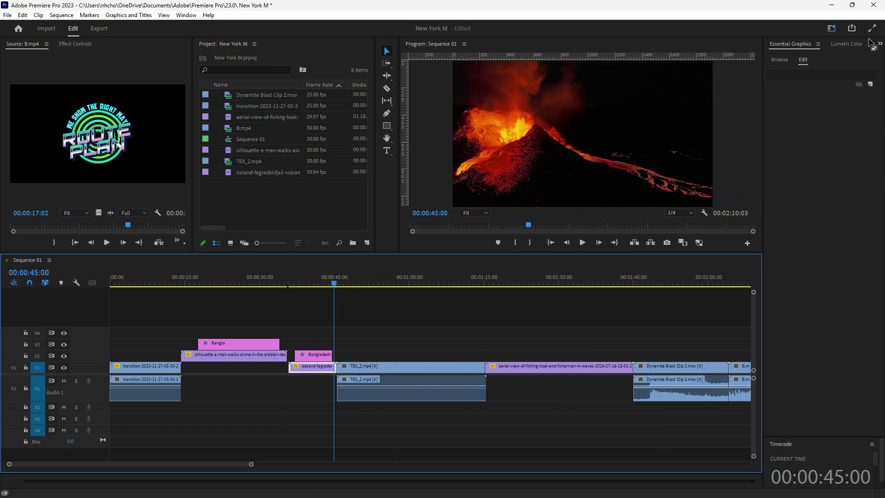
# Step: Apply the Dip to Black video transition at the cut between the Iceland and TEX_2 clips, and preview it
pyautogui.click(880, 43)
pyautogui.click(843, 67)
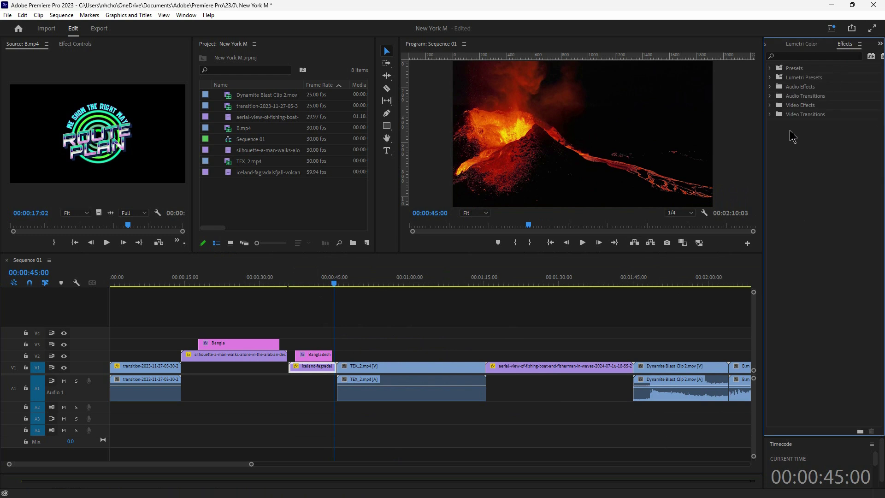
pyautogui.click(771, 106)
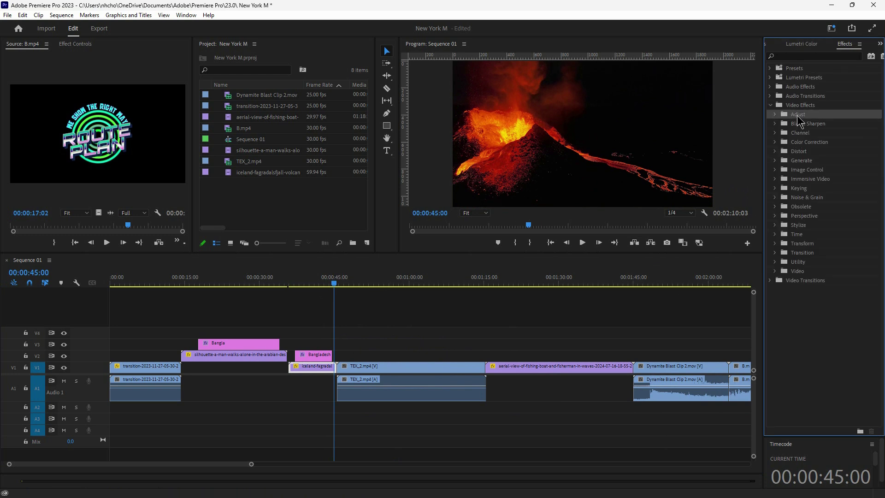
pyautogui.click(770, 105)
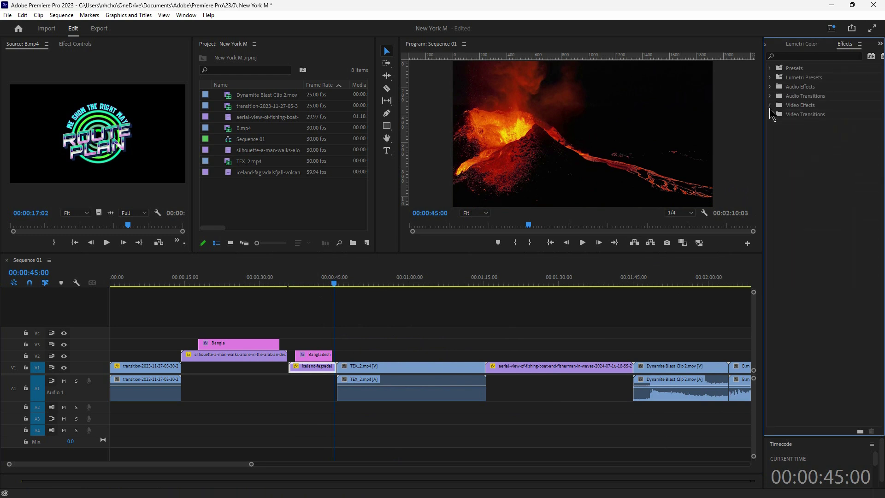
pyautogui.click(771, 114)
pyautogui.click(774, 124)
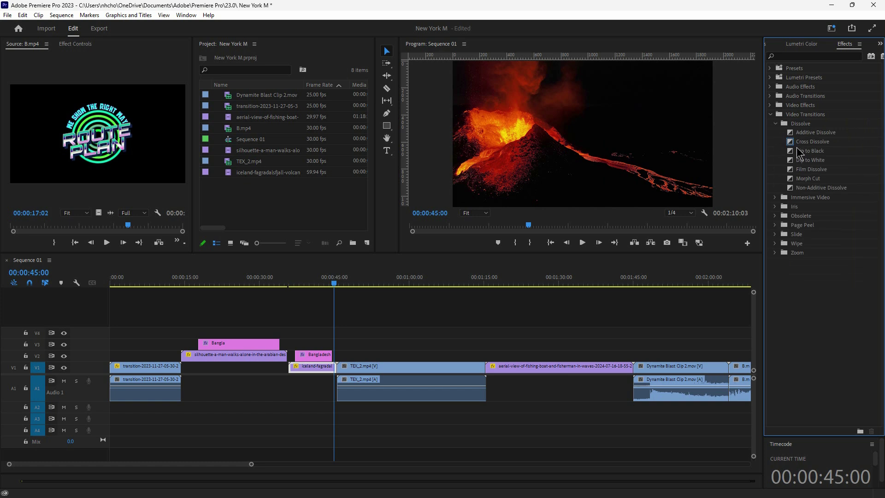
pyautogui.moveTo(810, 151); pyautogui.dragTo(342, 375)
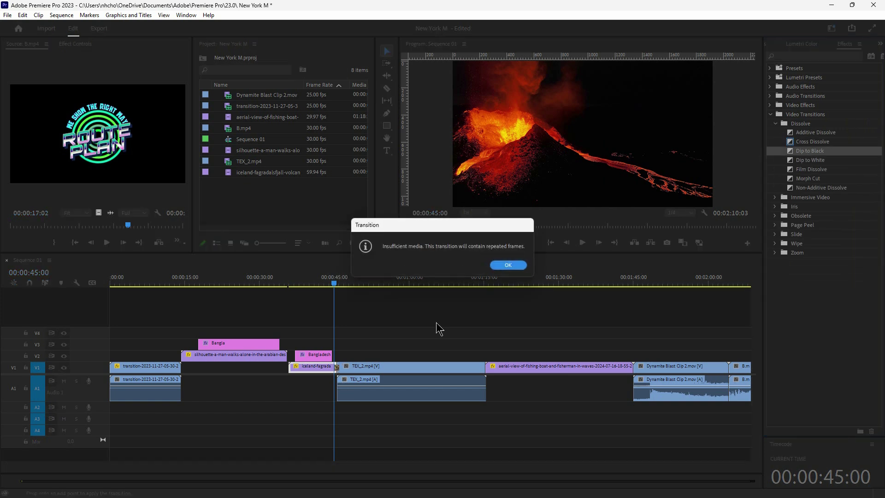
pyautogui.click(509, 266)
pyautogui.press('space')
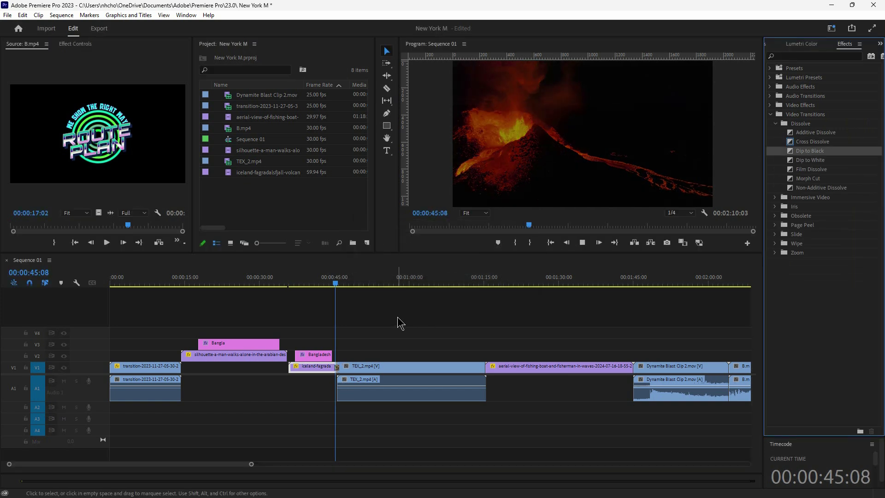
pyautogui.moveTo(340, 284); pyautogui.dragTo(338, 283)
# Step: Replace the transition between the Iceland and TEX_2 clips with Whip from the Slide group, and play it back from 00:00:43:16
pyautogui.click(775, 125)
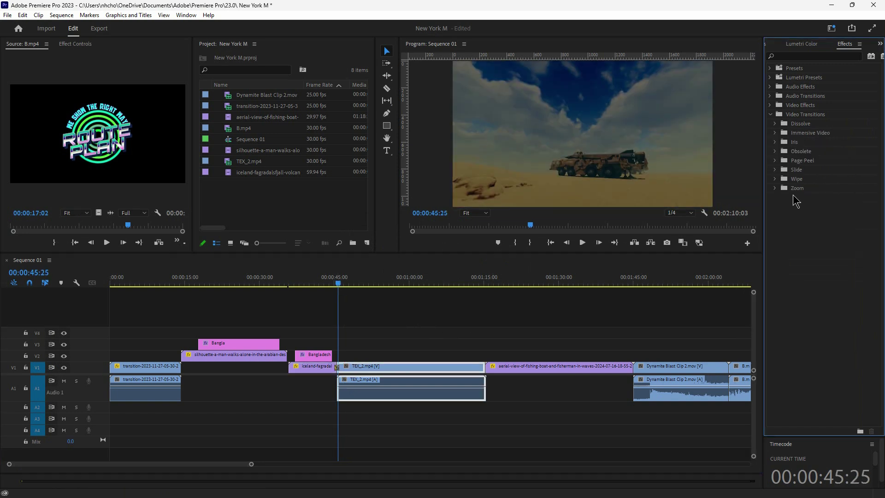
pyautogui.click(775, 170)
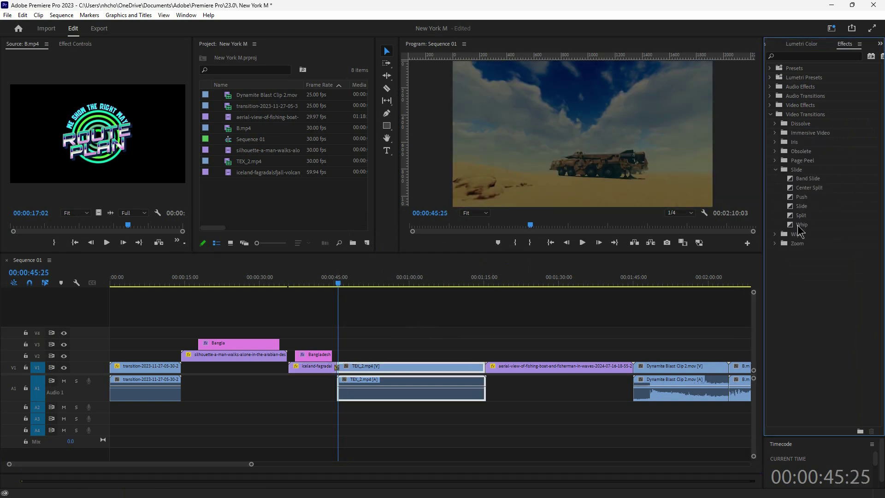
pyautogui.moveTo(801, 225); pyautogui.dragTo(336, 367)
pyautogui.click(327, 280)
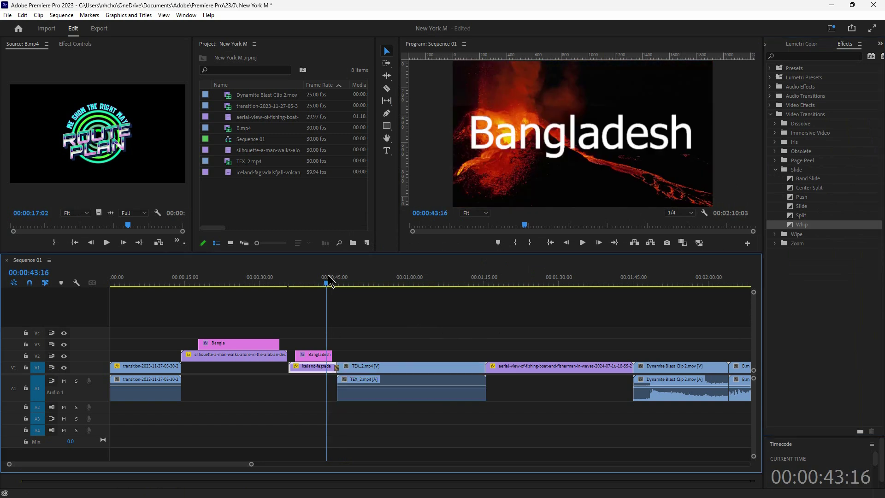
pyautogui.press('space')
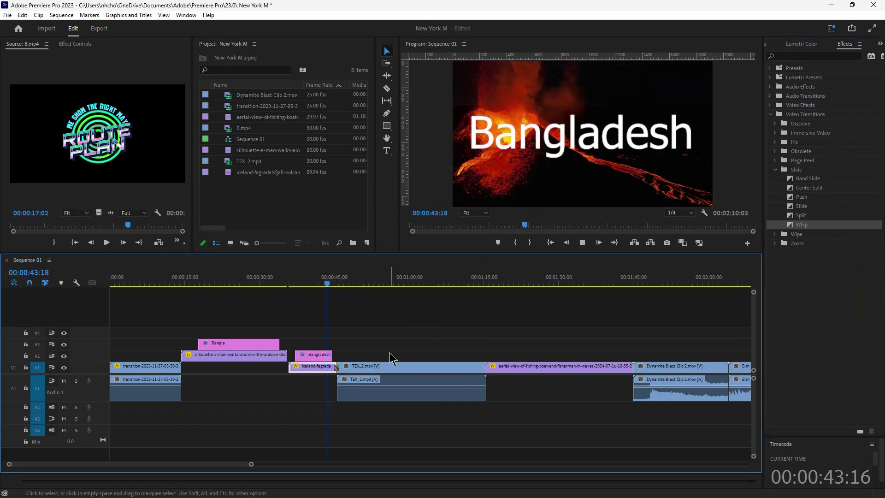
pyautogui.click(407, 384)
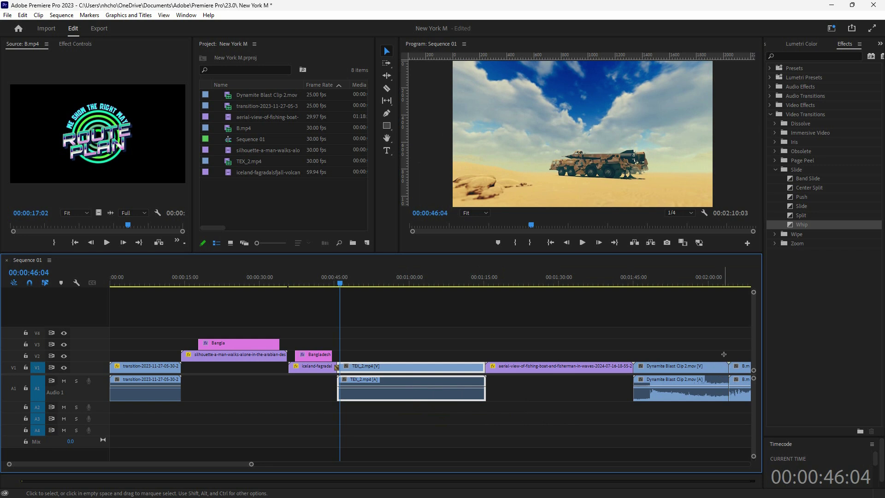
# Step: Try shifting TEX_2 and the clips following it to start at 00:00:46:04, and removing the gap after the Iceland clip
pyautogui.moveTo(724, 354); pyautogui.dragTo(477, 405)
pyautogui.moveTo(715, 379); pyautogui.dragTo(717, 376)
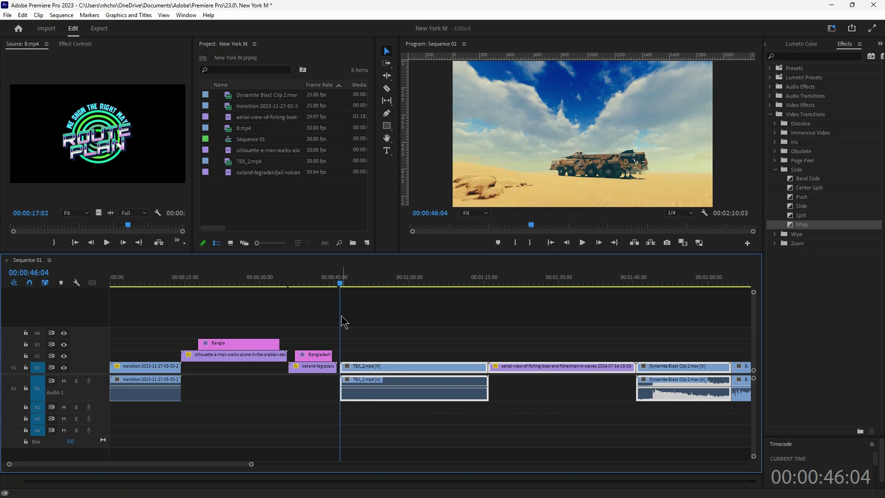
pyautogui.click(344, 280)
pyautogui.click(338, 379)
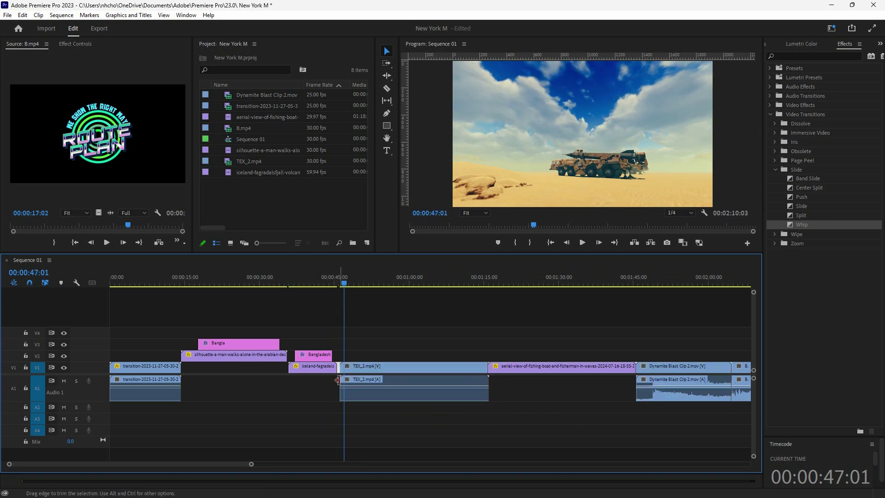
pyautogui.press('Delete')
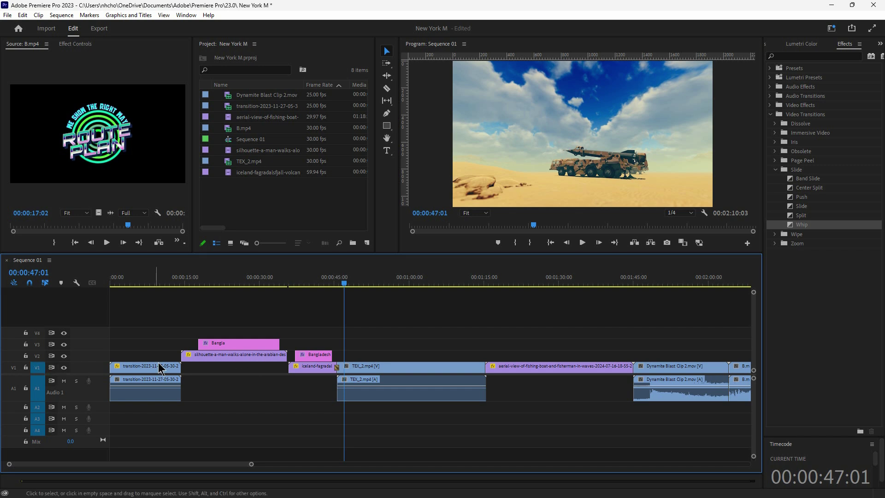
# Step: Lock tracks V2 and V1, and release the locks again
pyautogui.click(26, 356)
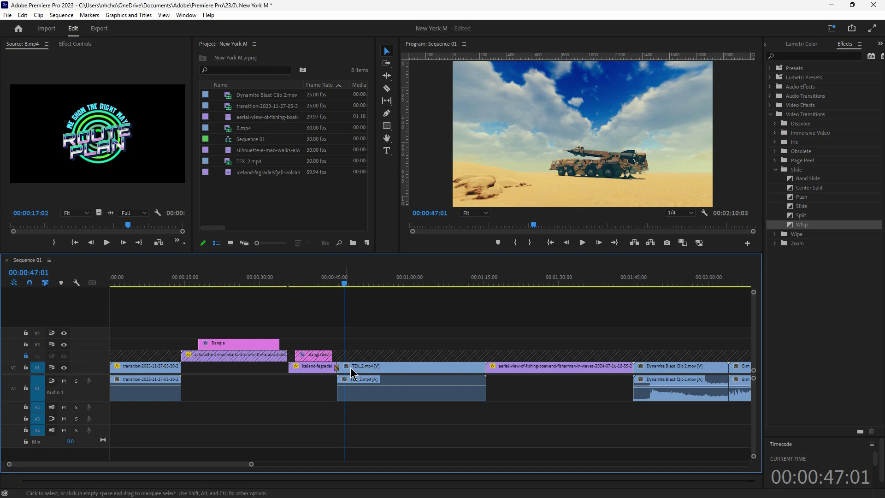
pyautogui.click(25, 368)
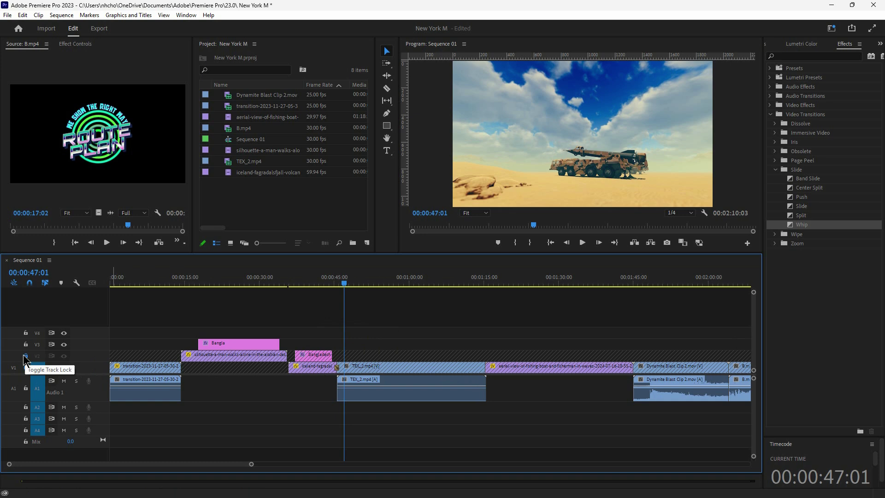
pyautogui.click(25, 367)
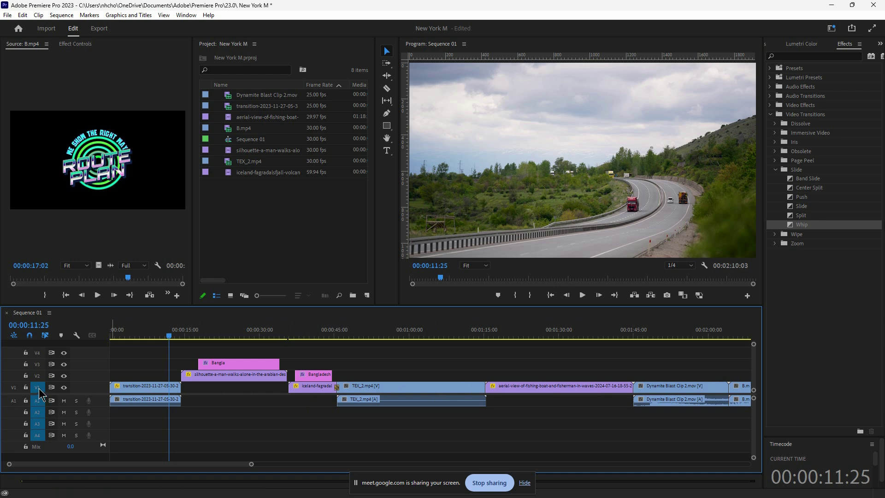
# Step: Check V1's targeting and lock controls, and scrub and play the opening up to 00:00:08:02 to examine where the Bangla title overlays the road clip
pyautogui.click(38, 387)
pyautogui.click(26, 387)
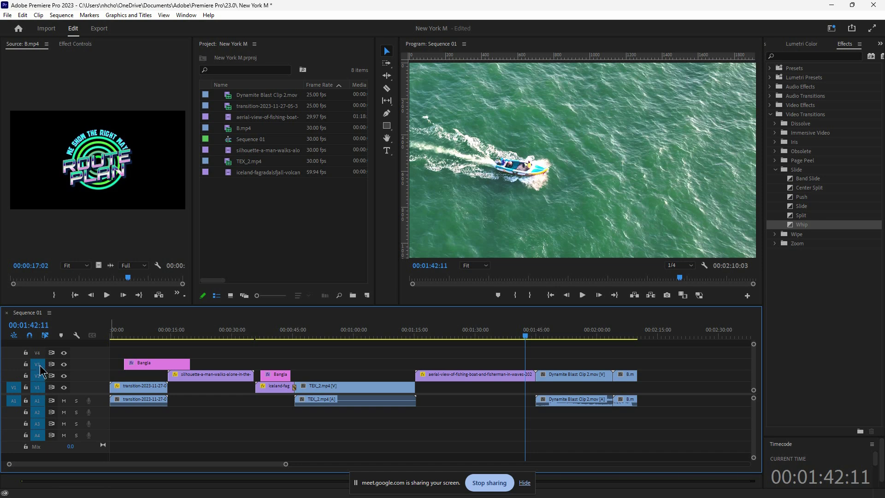
pyautogui.click(142, 332)
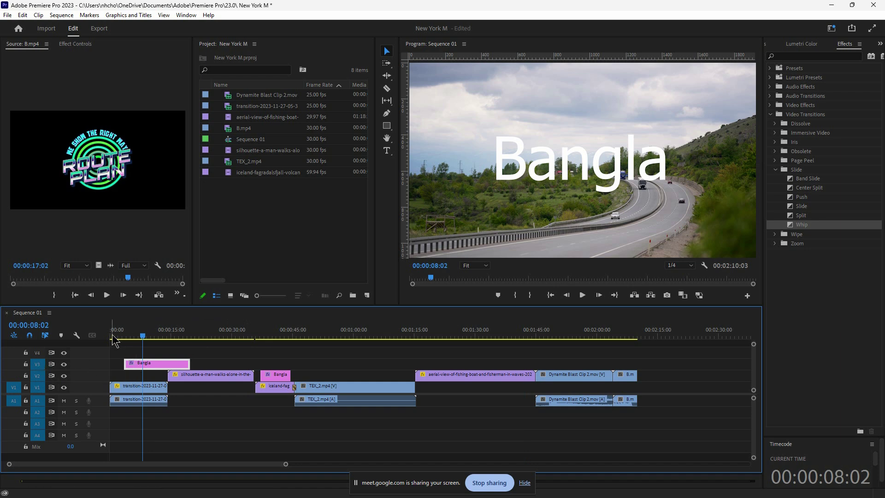
pyautogui.moveTo(118, 339)
pyautogui.mouseDown()
pyautogui.moveTo(129, 339)
pyautogui.moveTo(113, 340)
pyautogui.mouseUp()
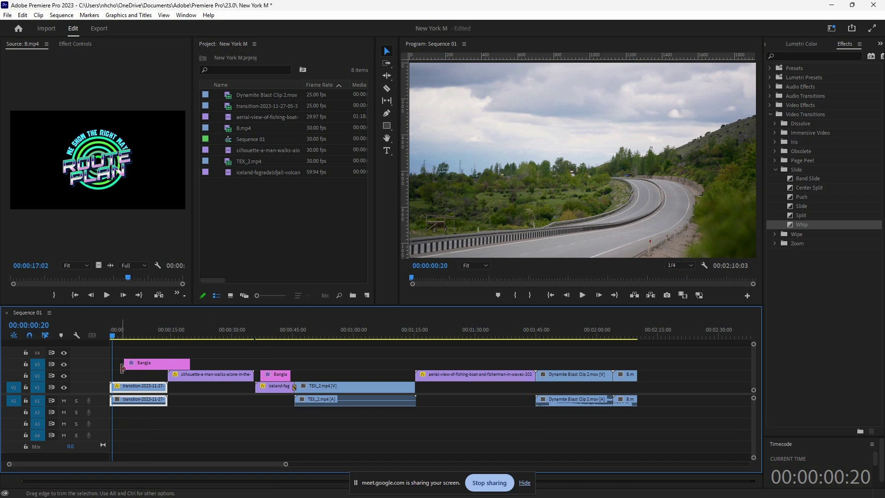
pyautogui.moveTo(118, 346); pyautogui.dragTo(138, 340)
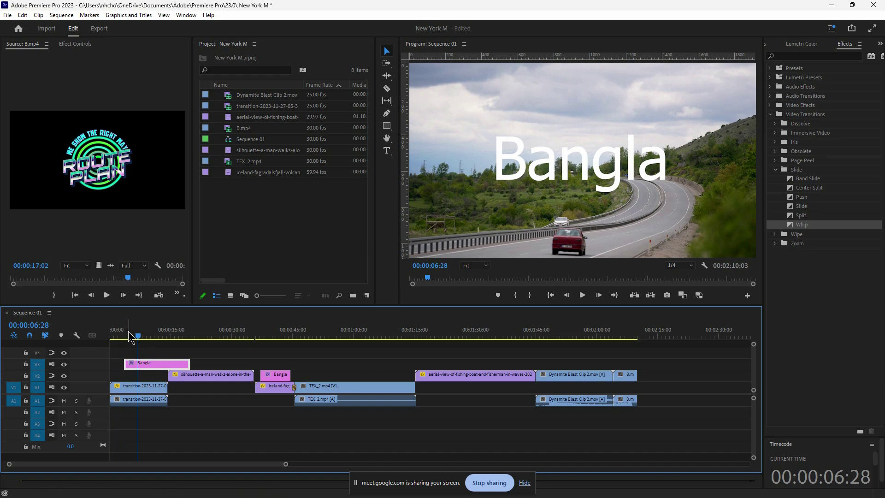
pyautogui.moveTo(134, 338); pyautogui.dragTo(114, 341)
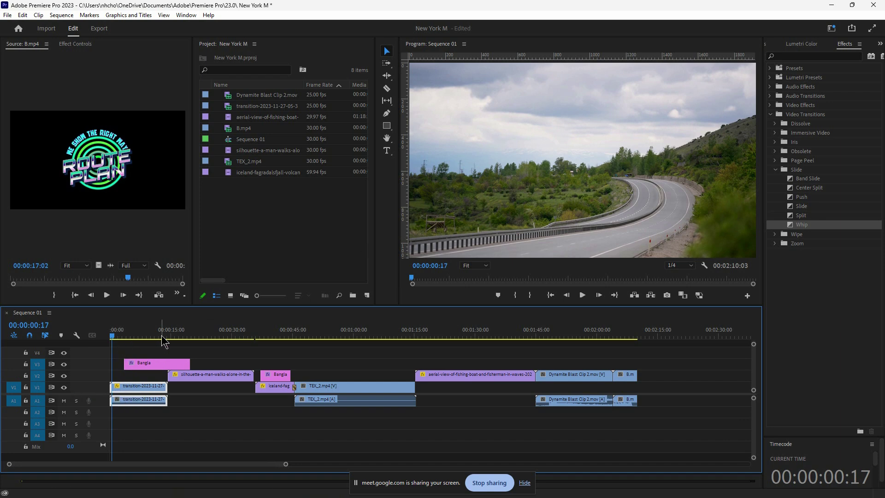
pyautogui.click(121, 332)
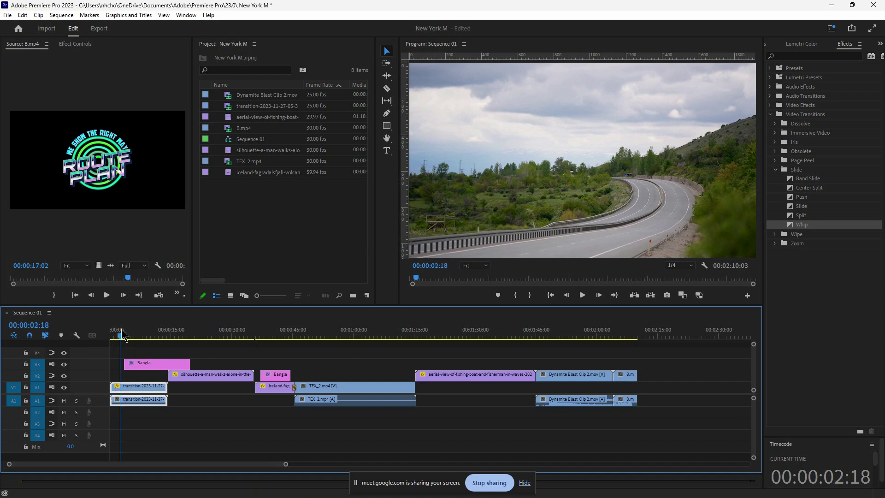
pyautogui.press('space')
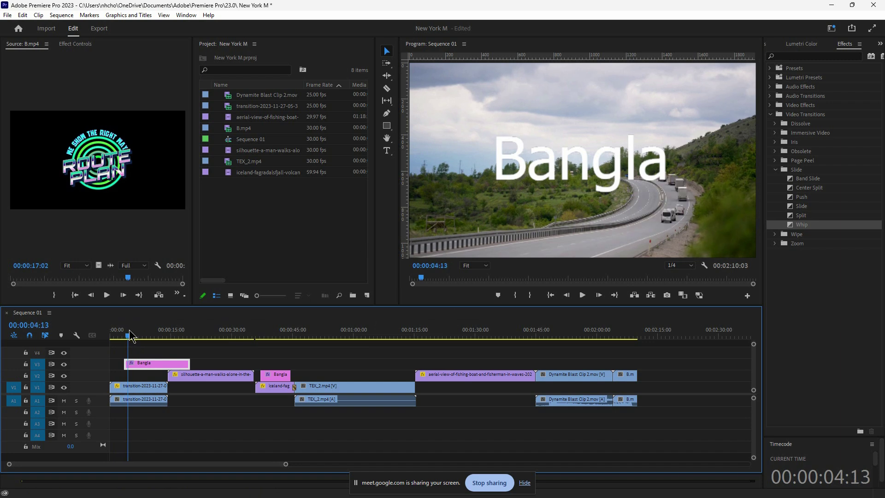
# Step: Move the Bangla title on V3 away from the road clip to above the TEX_2 clip, and check the road clip at 00:00:10:17
pyautogui.click(132, 337)
pyautogui.moveTo(152, 364); pyautogui.dragTo(323, 373)
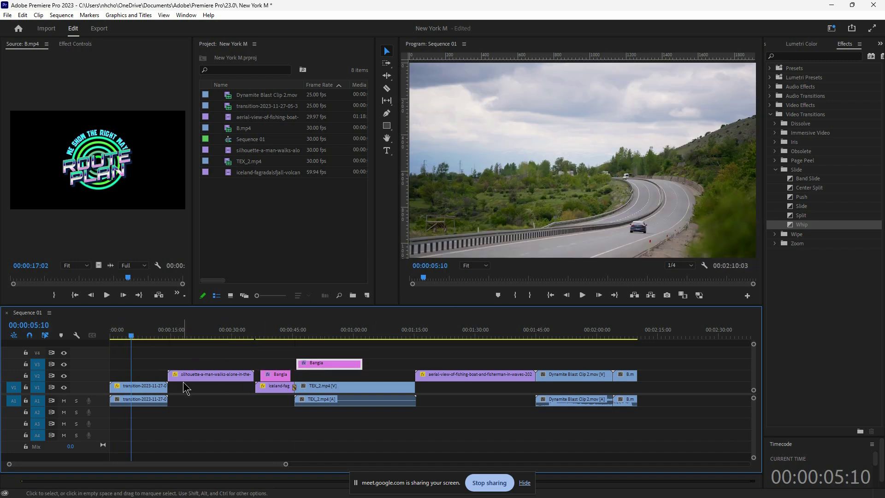
pyautogui.moveTo(144, 336)
pyautogui.mouseDown()
pyautogui.moveTo(174, 341)
pyautogui.moveTo(154, 338)
pyautogui.mouseUp()
pyautogui.click(140, 388)
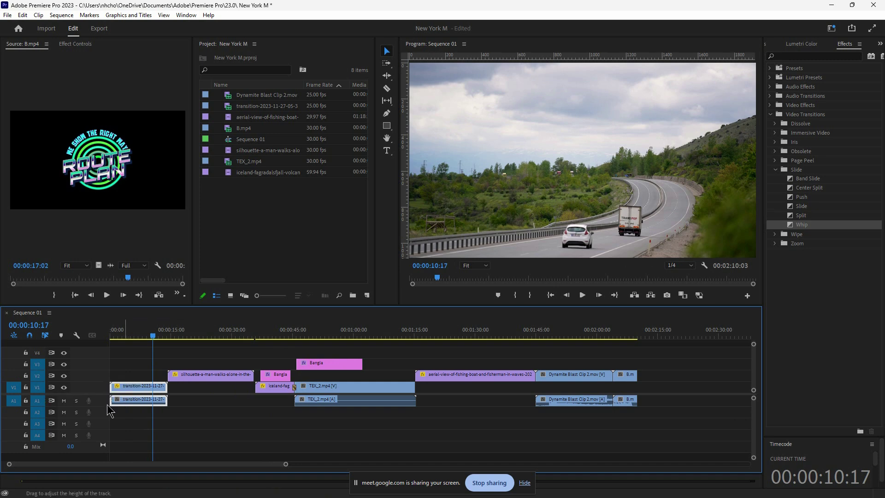
pyautogui.click(197, 421)
pyautogui.click(162, 399)
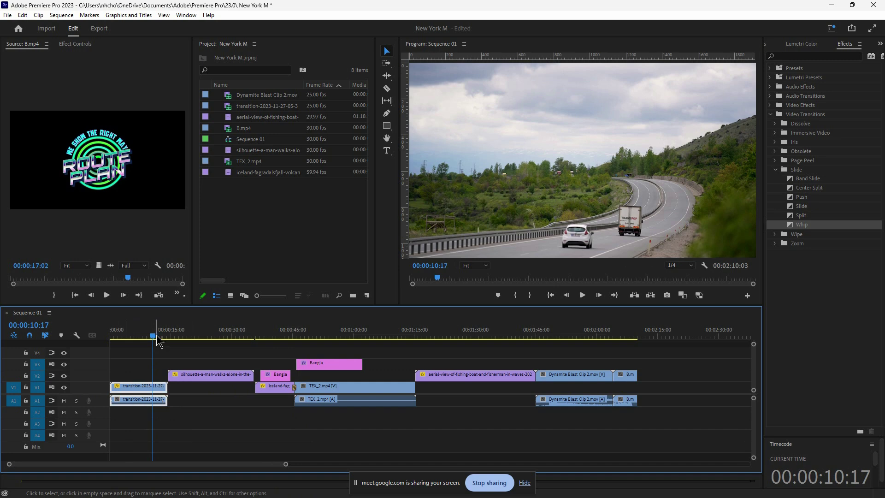
# Step: Move the silhouette clip from V2 down to V1 directly after the road clip, and check it at 00:00:17:22
pyautogui.moveTo(154, 335); pyautogui.dragTo(174, 336)
pyautogui.moveTo(191, 379); pyautogui.dragTo(191, 390)
pyautogui.click(162, 336)
pyautogui.moveTo(164, 336); pyautogui.dragTo(183, 342)
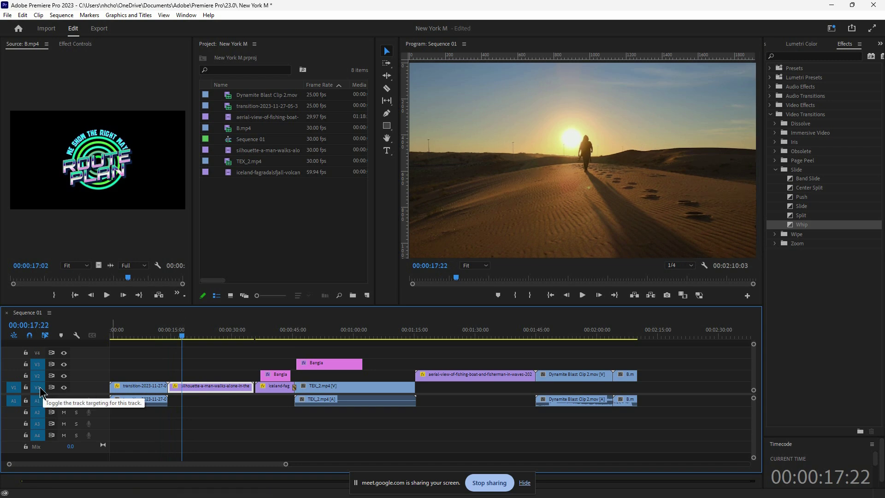
# Step: Scrub across the road and silhouette clips with V1 targeting off and on to compare which clip becomes selected
pyautogui.moveTo(134, 340); pyautogui.dragTo(225, 357)
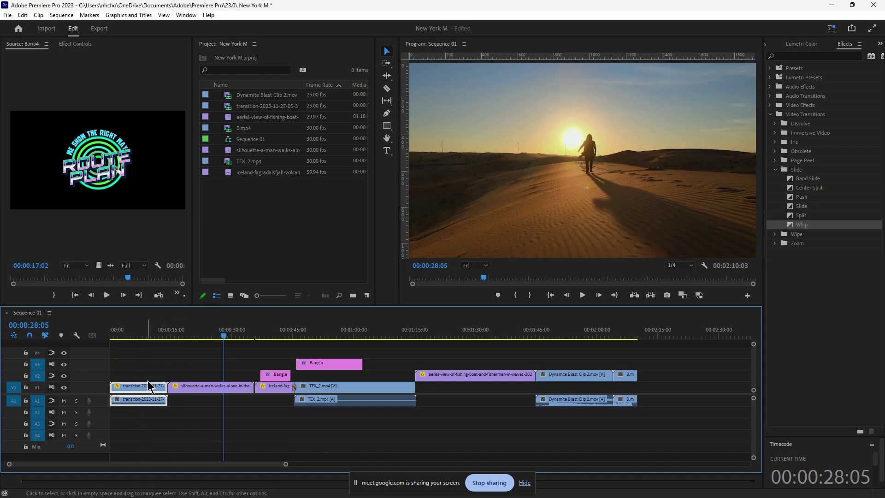
pyautogui.moveTo(160, 339)
pyautogui.mouseDown()
pyautogui.moveTo(189, 337)
pyautogui.moveTo(161, 338)
pyautogui.mouseUp()
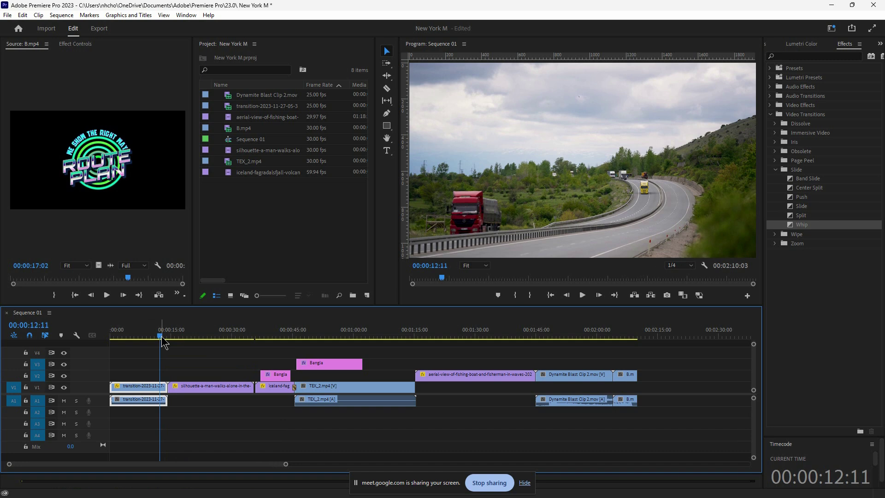
pyautogui.click(226, 410)
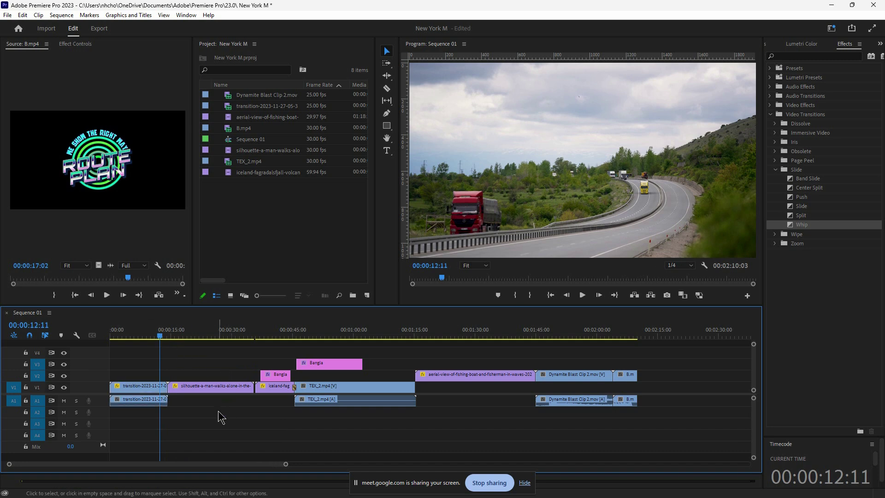
pyautogui.click(137, 390)
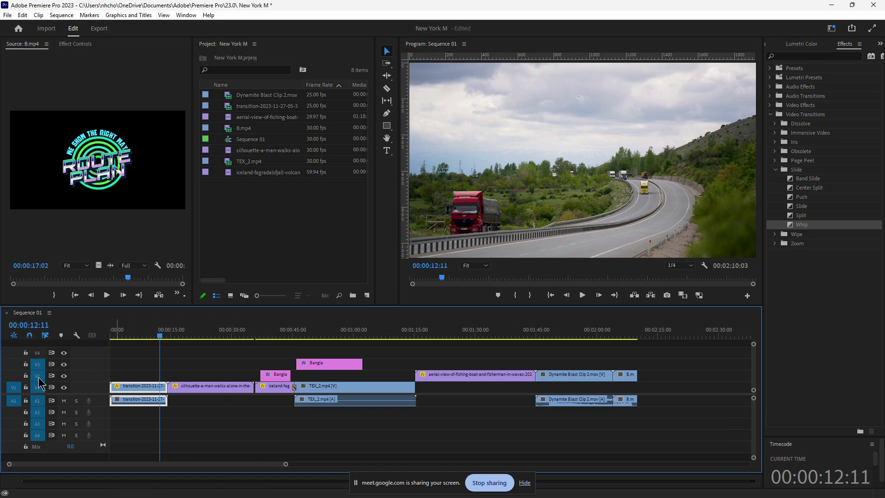
pyautogui.moveTo(145, 341); pyautogui.dragTo(215, 343)
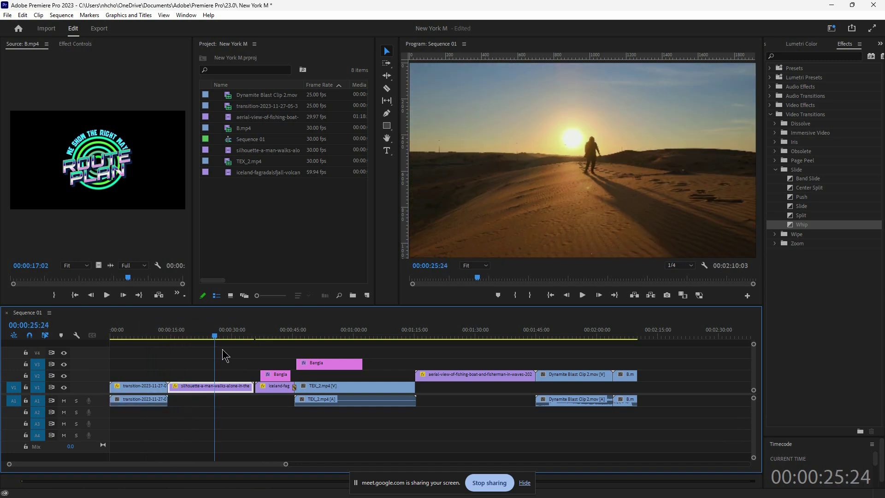
# Step: Close the small gap between the silhouette and Iceland clips on V1, and check the Iceland clip at 00:00:36:14
pyautogui.click(254, 388)
pyautogui.press('Delete')
pyautogui.moveTo(159, 341); pyautogui.dragTo(259, 343)
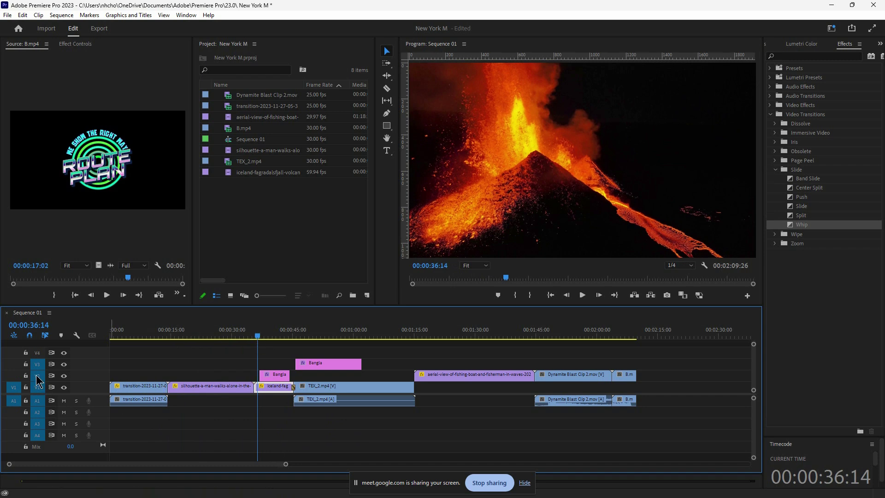
# Step: Examine which clip is selected under the playhead across the silhouette and Iceland clips and the Bangladesh and Bangla titles
pyautogui.click(250, 336)
pyautogui.moveTo(252, 337); pyautogui.dragTo(275, 380)
pyautogui.click(338, 363)
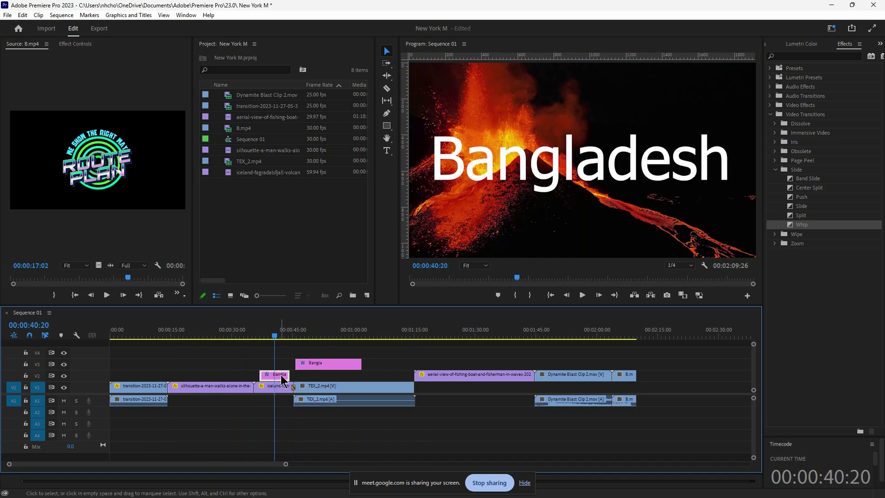
pyautogui.click(323, 328)
pyautogui.click(335, 363)
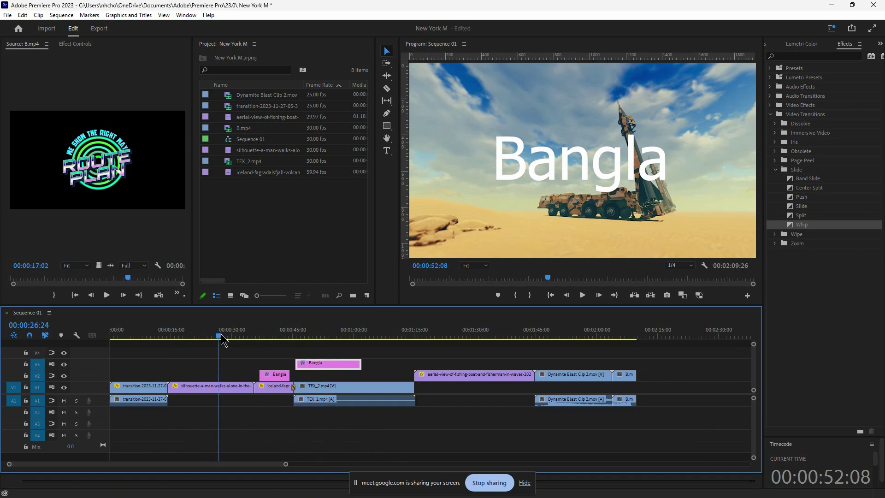
pyautogui.moveTo(232, 331); pyautogui.dragTo(239, 331)
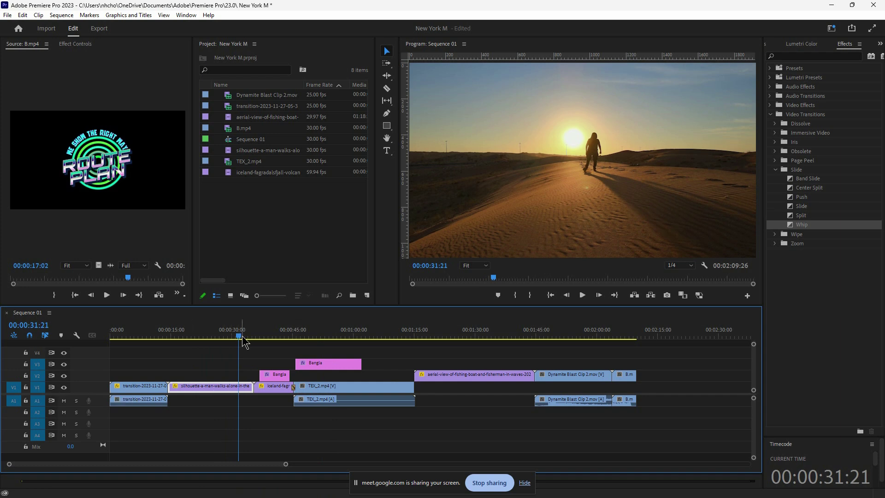
pyautogui.moveTo(240, 336); pyautogui.dragTo(259, 343)
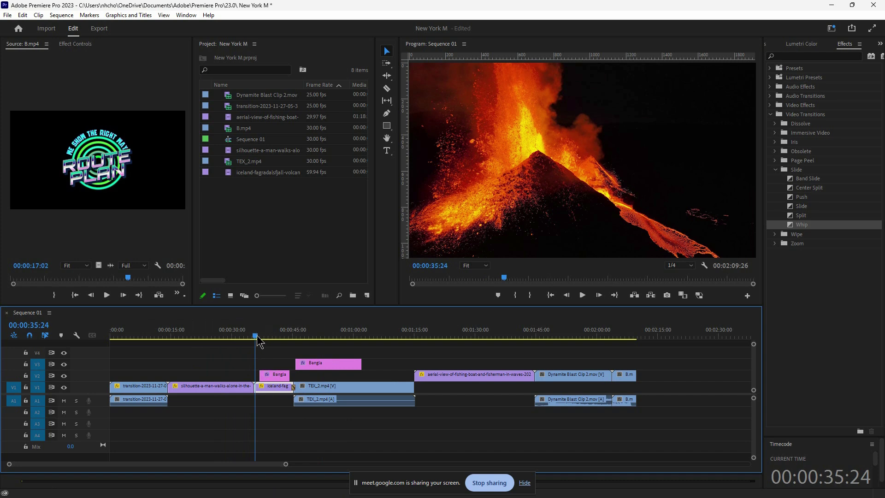
pyautogui.moveTo(257, 340); pyautogui.dragTo(259, 341)
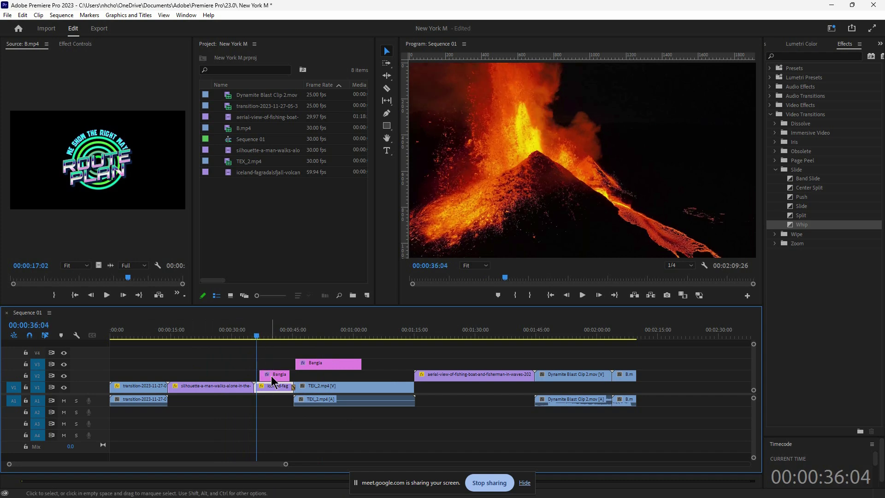
# Step: Turn off targeting for V3 with V2 targeted, scrub across both titles to compare selection, and target V3 again
pyautogui.click(38, 377)
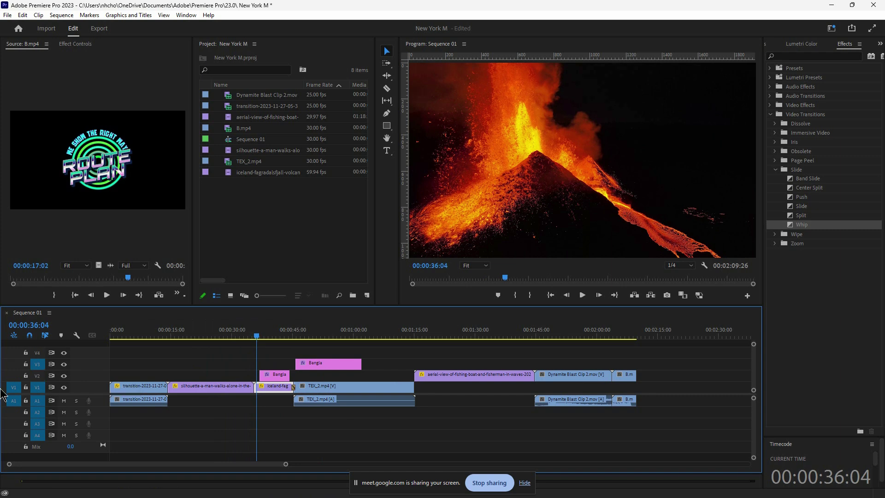
pyautogui.click(39, 366)
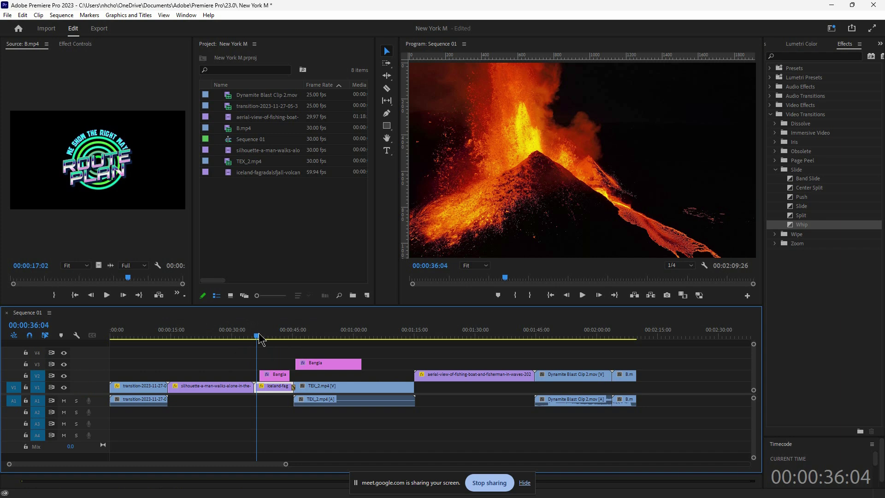
pyautogui.moveTo(259, 336); pyautogui.dragTo(283, 339)
pyautogui.click(259, 409)
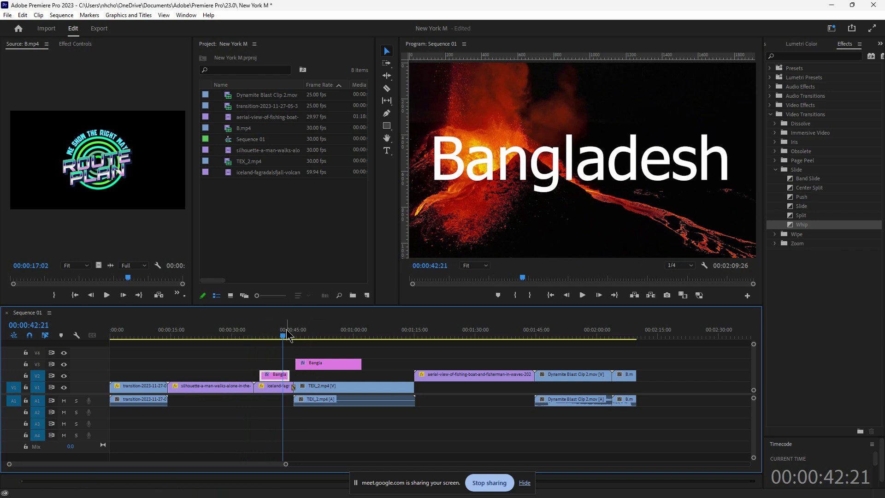
pyautogui.moveTo(285, 336); pyautogui.dragTo(306, 347)
pyautogui.click(323, 365)
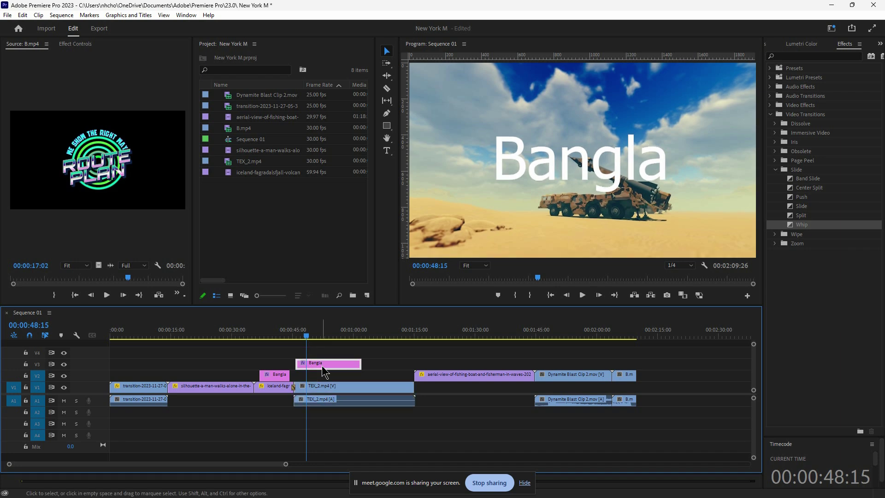
pyautogui.click(37, 364)
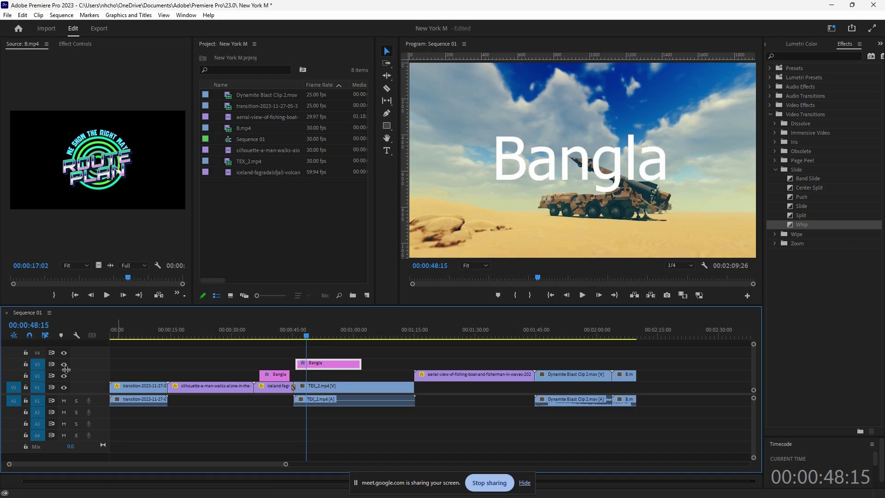
# Step: Turn off targeting for V3 and V2, and place the playhead at 00:00:32:18 over the silhouette clip
pyautogui.click(40, 367)
pyautogui.click(40, 379)
pyautogui.moveTo(257, 336); pyautogui.dragTo(243, 337)
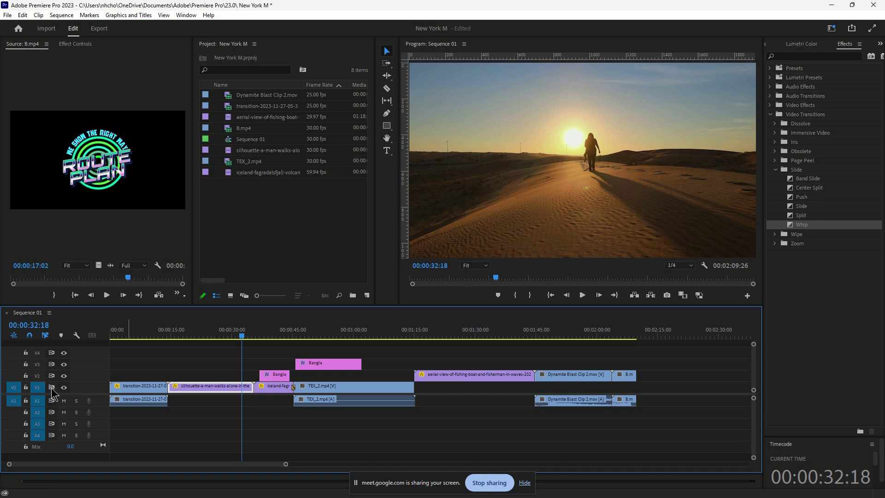
# Step: Lock tracks V1 and A1, and try to marquee-select the clips on them
pyautogui.click(24, 388)
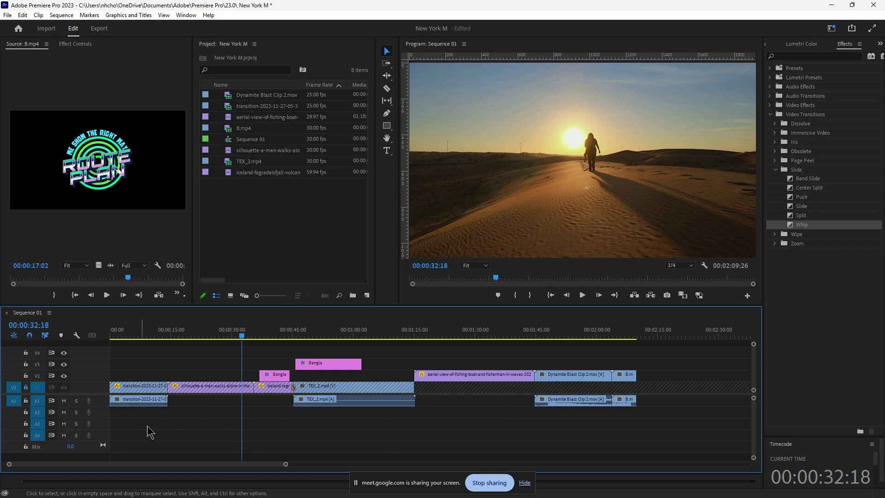
pyautogui.click(26, 401)
pyautogui.moveTo(419, 429); pyautogui.dragTo(147, 397)
pyautogui.moveTo(255, 416); pyautogui.dragTo(681, 390)
# Step: Lock the empty audio tracks A2 and A3, and release their locks again
pyautogui.click(25, 412)
pyautogui.click(26, 423)
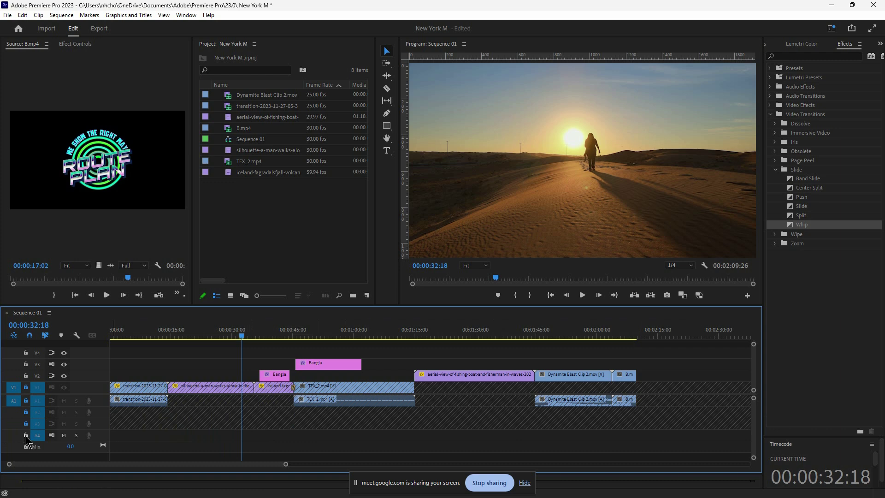
pyautogui.click(25, 435)
pyautogui.click(25, 424)
pyautogui.click(26, 412)
# Step: Lock video tracks V2, V3 and V4, and release all remaining track locks, including A1 and V1
pyautogui.click(26, 376)
pyautogui.click(25, 364)
pyautogui.click(26, 352)
pyautogui.click(26, 364)
pyautogui.click(26, 352)
pyautogui.click(25, 376)
pyautogui.click(25, 401)
pyautogui.click(25, 387)
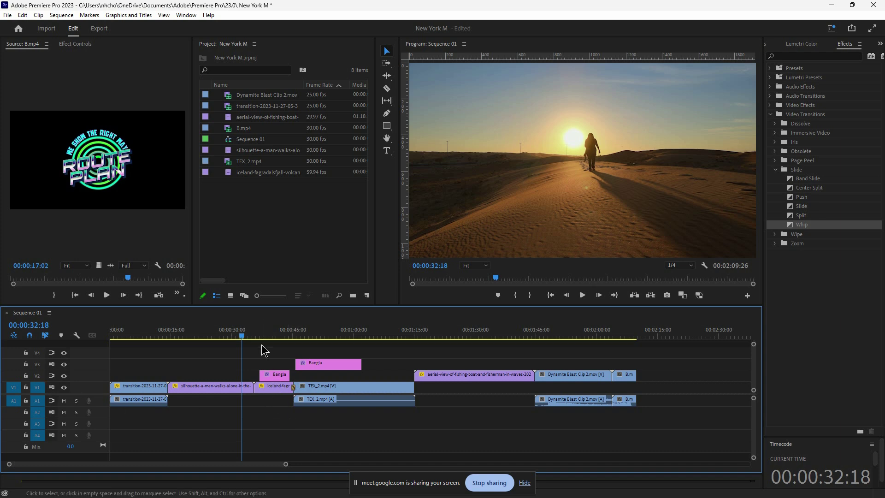
# Step: Place the playhead at 00:00:09:13, and shift the Bangla title on V3 slightly farther right above the TEX_2 clip
pyautogui.click(248, 336)
pyautogui.moveTo(250, 339); pyautogui.dragTo(148, 336)
pyautogui.moveTo(316, 364)
pyautogui.mouseDown()
pyautogui.moveTo(209, 378)
pyautogui.moveTo(237, 348)
pyautogui.moveTo(325, 364)
pyautogui.mouseUp()
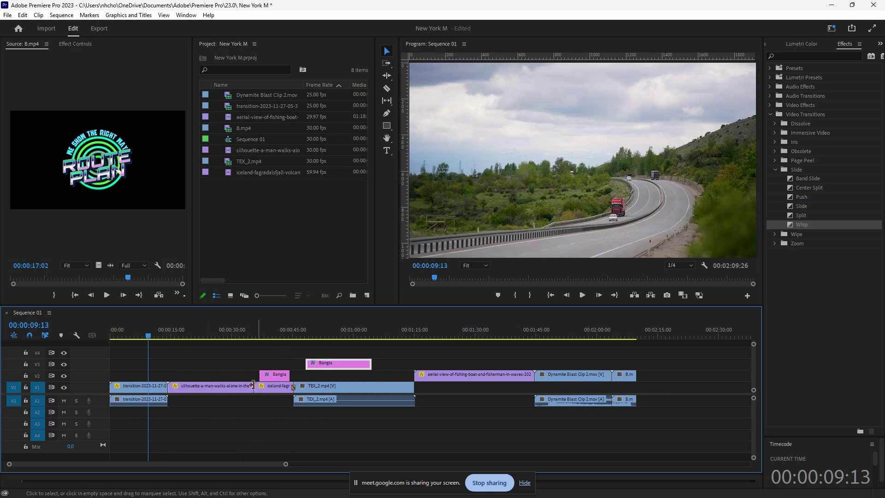
# Step: Place the playhead at 00:00:17:25, delete the silhouette clip from V1, and close the gap it leaves
pyautogui.click(214, 389)
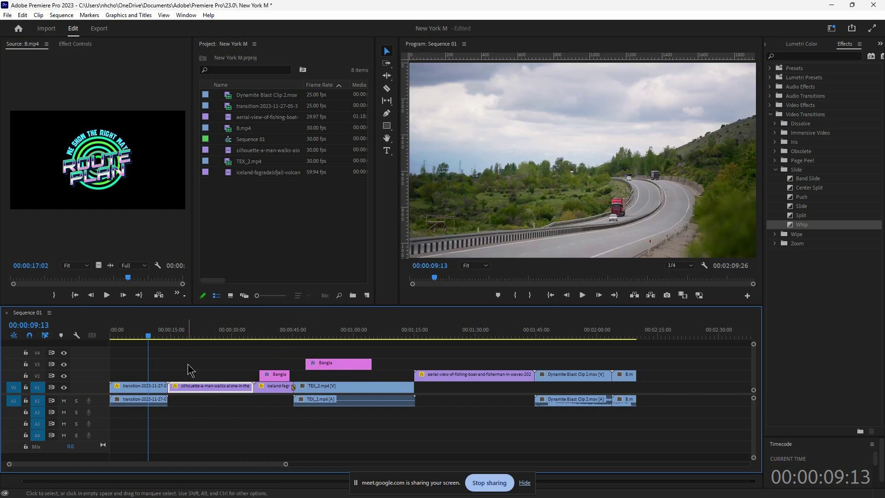
pyautogui.click(178, 336)
pyautogui.click(182, 338)
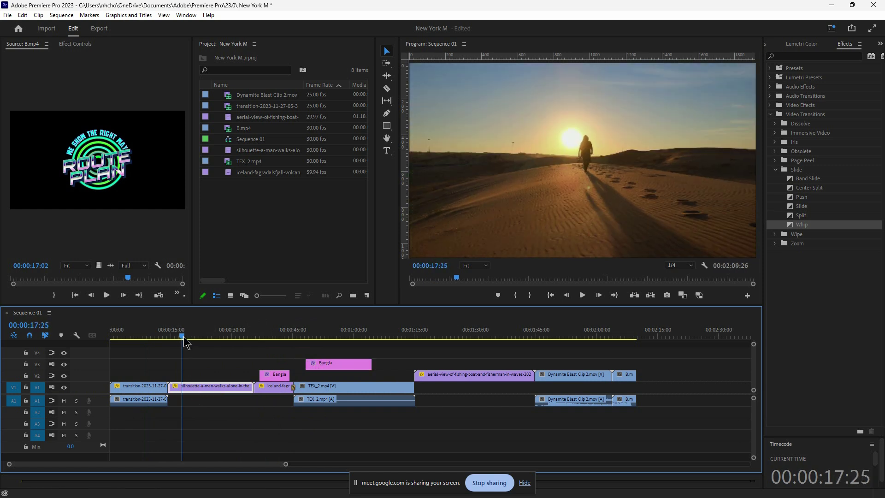
pyautogui.press('Delete')
pyautogui.click(214, 389)
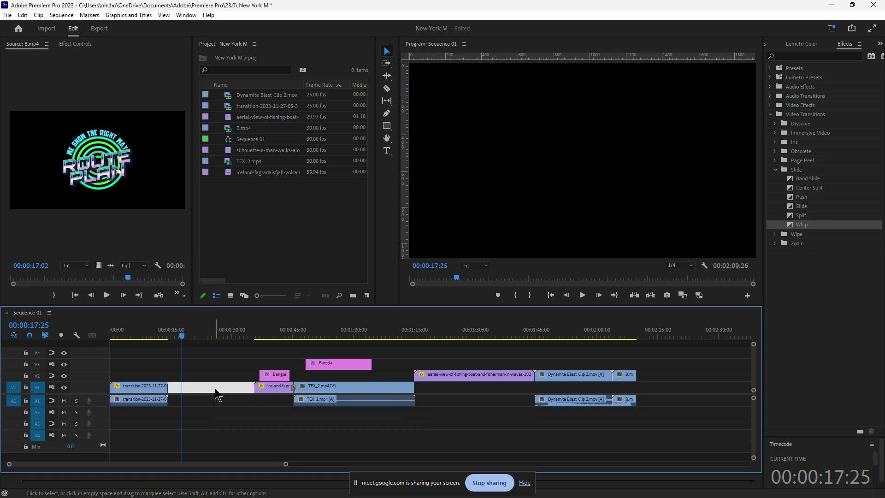
pyautogui.press('Delete')
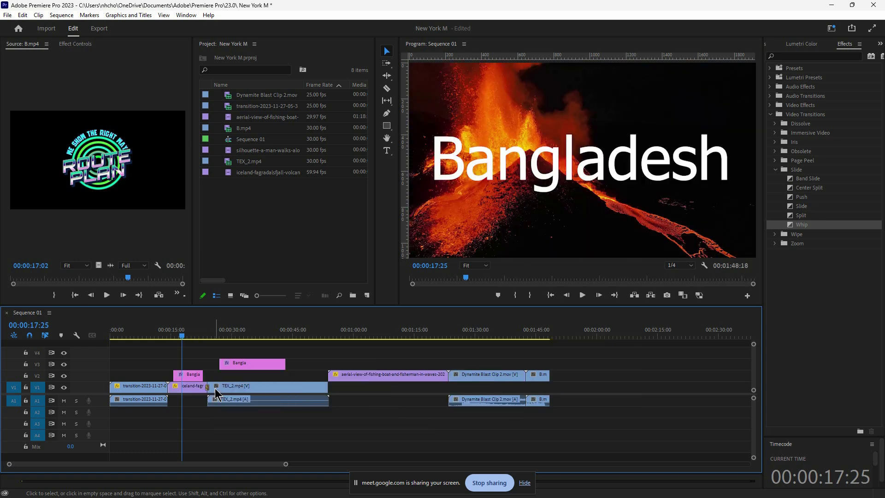
# Step: Check the frames around the shifted Iceland clip and Bangladesh title at 00:00:14:16, 00:00:18:12 and 00:00:12:11
pyautogui.click(164, 337)
pyautogui.moveTo(165, 338); pyautogui.dragTo(170, 340)
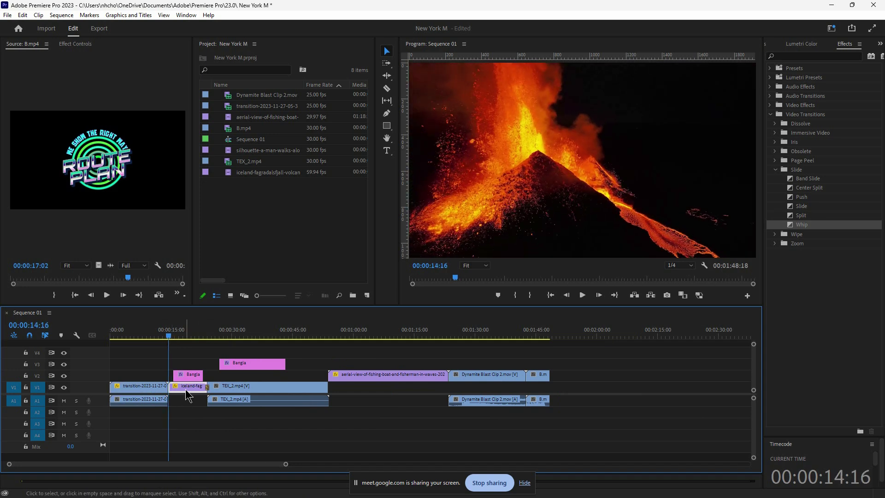
pyautogui.click(190, 376)
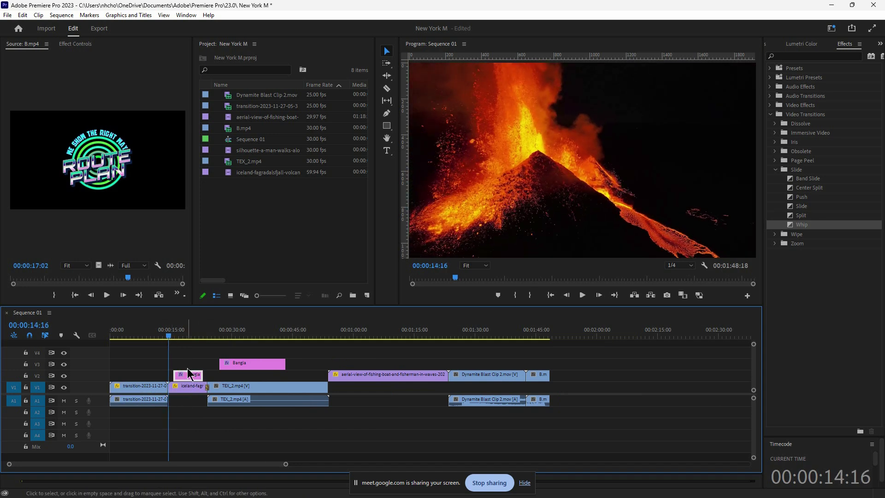
pyautogui.click(185, 337)
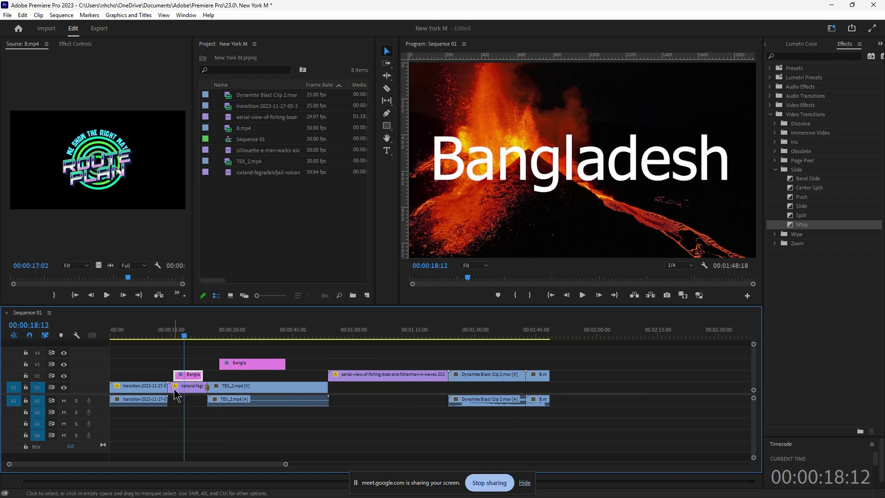
pyautogui.click(159, 337)
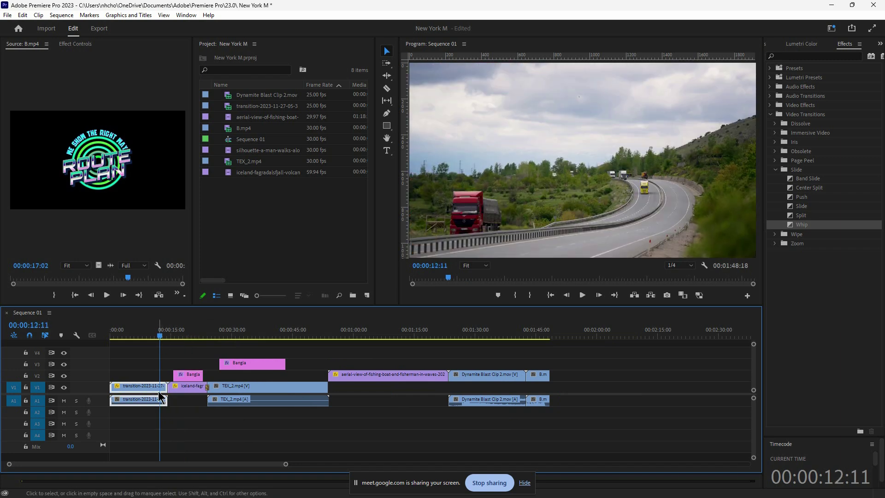
# Step: Undo the gap closure and the silhouette clip's deletion, and clear the selection
pyautogui.hotkey('ctrl', 'z')
pyautogui.hotkey('ctrl', 'z')
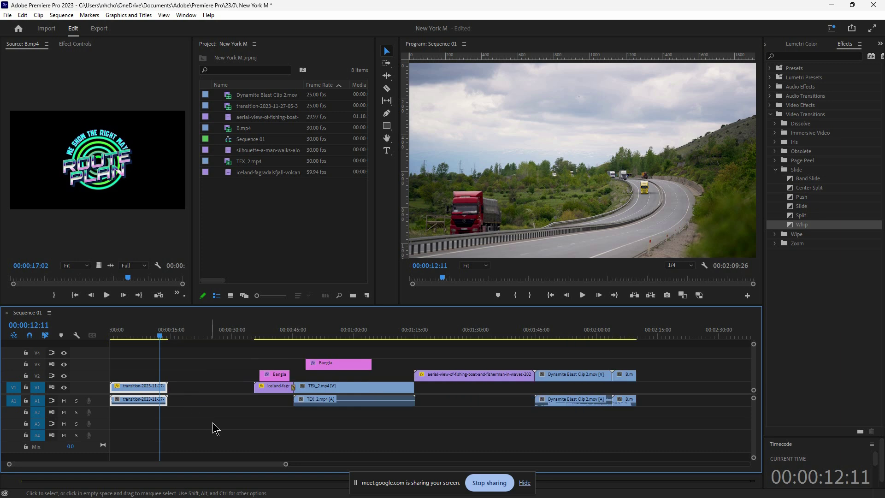
pyautogui.click(254, 439)
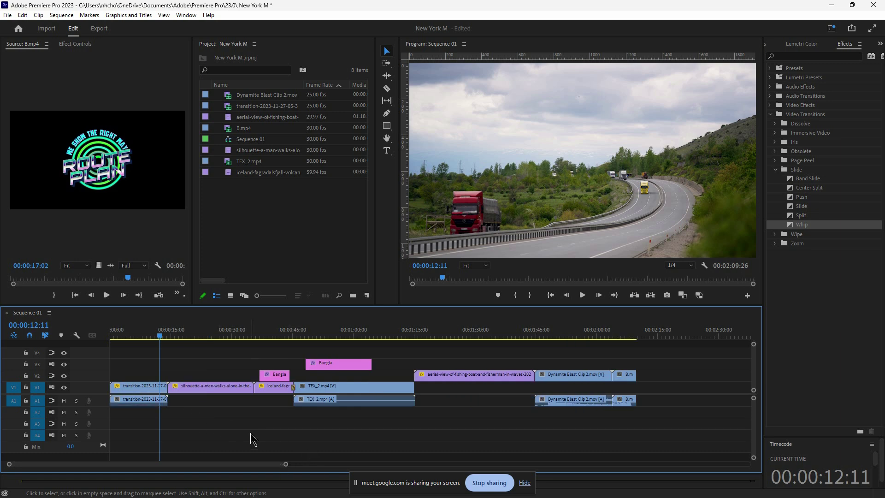
# Step: Maximize the timeline, hide the screen-sharing notice, and zoom in on the clips
pyautogui.press('`')
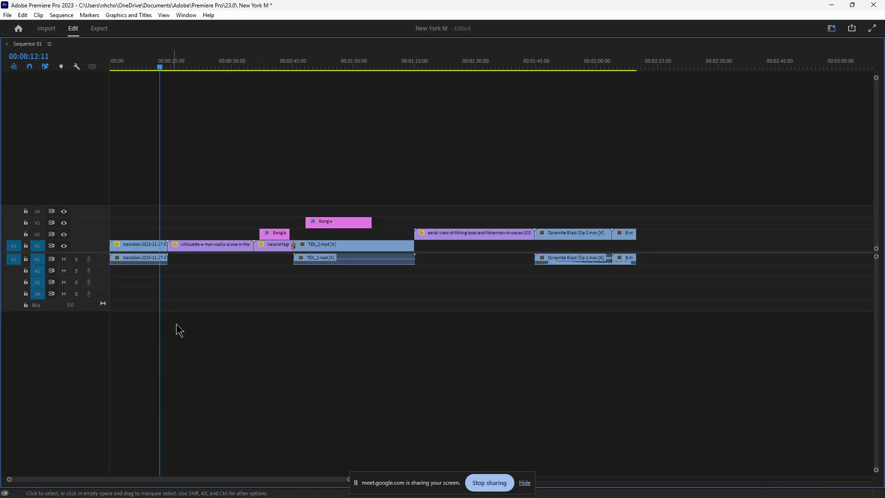
pyautogui.click(530, 486)
pyautogui.click(525, 482)
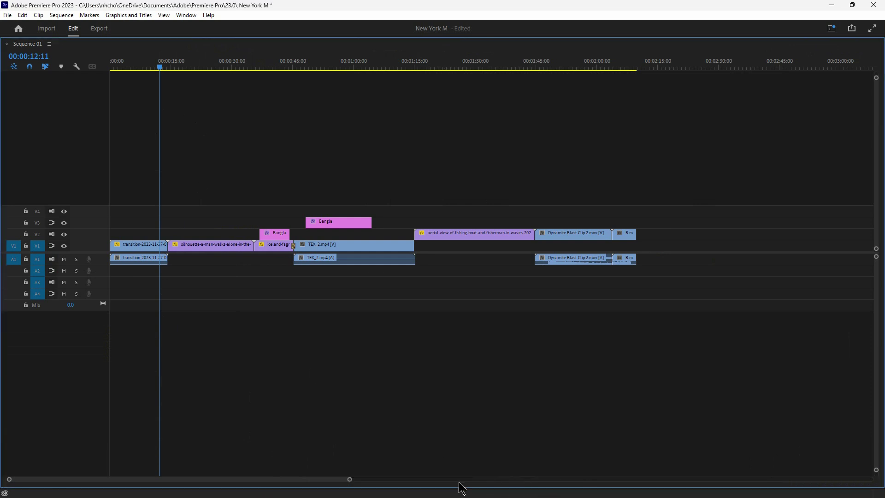
pyautogui.moveTo(349, 479); pyautogui.dragTo(278, 479)
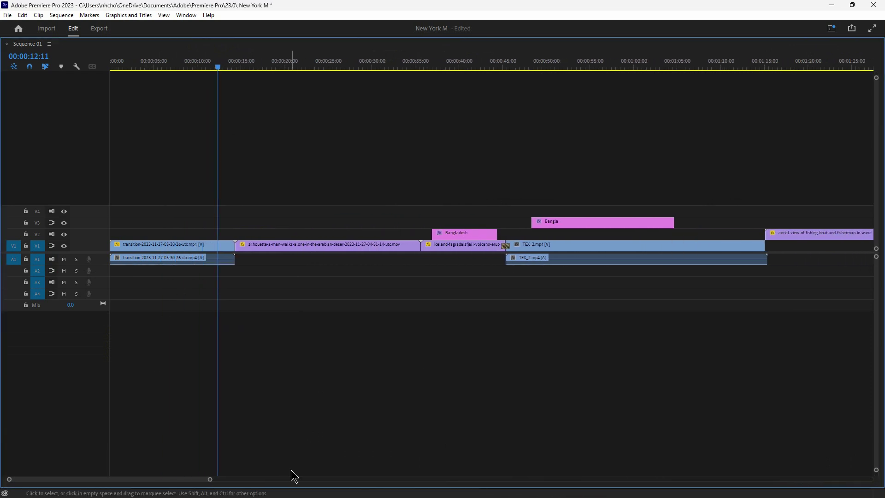
# Step: Shift the silhouette clip slightly earlier over the end of the transition clip's video on V1, and delete the silhouette clip
pyautogui.moveTo(244, 249); pyautogui.dragTo(233, 249)
pyautogui.click(181, 247)
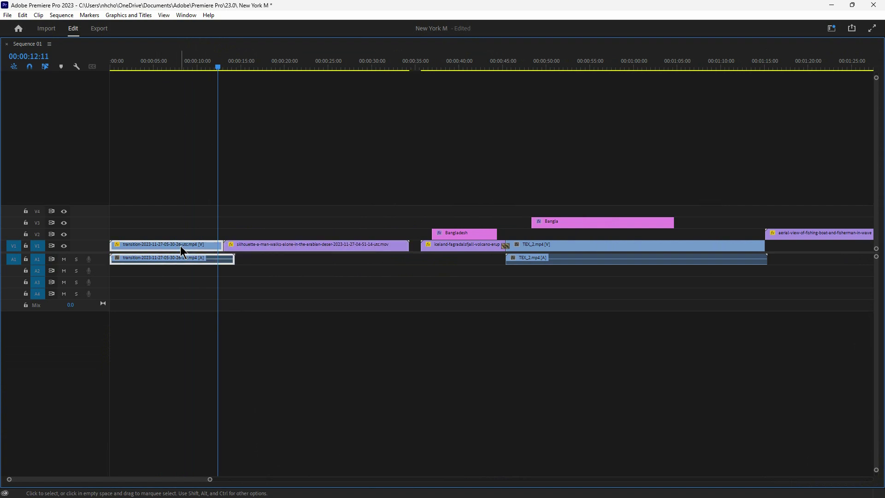
pyautogui.click(270, 246)
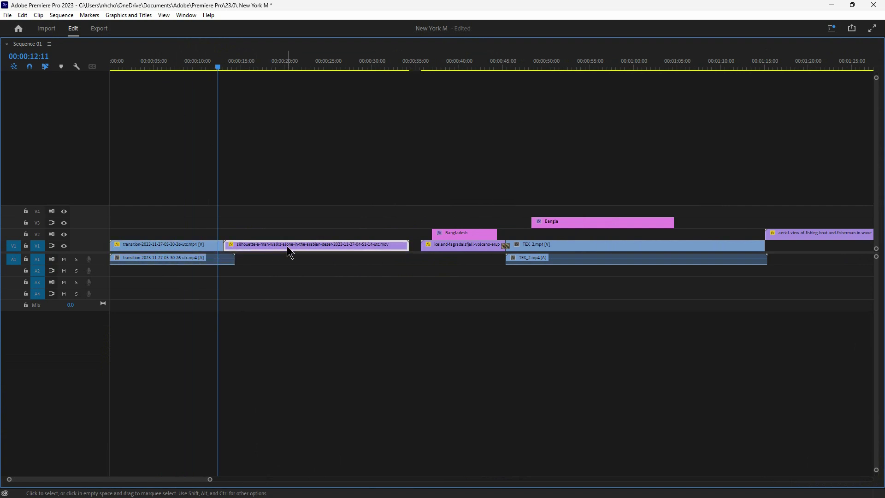
pyautogui.press('Delete')
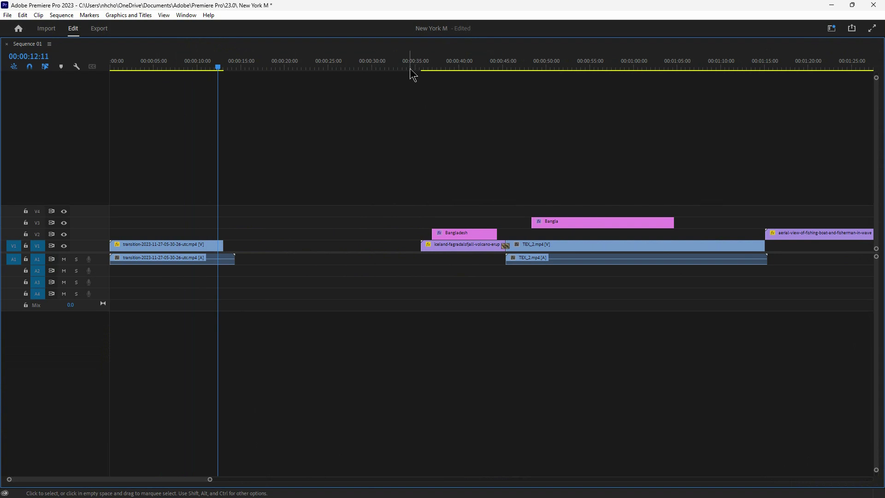
# Step: Add a red marker at 00:00:35:16, and move it with the playhead to the Bangladesh title's start at 00:00:36:26
pyautogui.moveTo(419, 67); pyautogui.dragTo(420, 67)
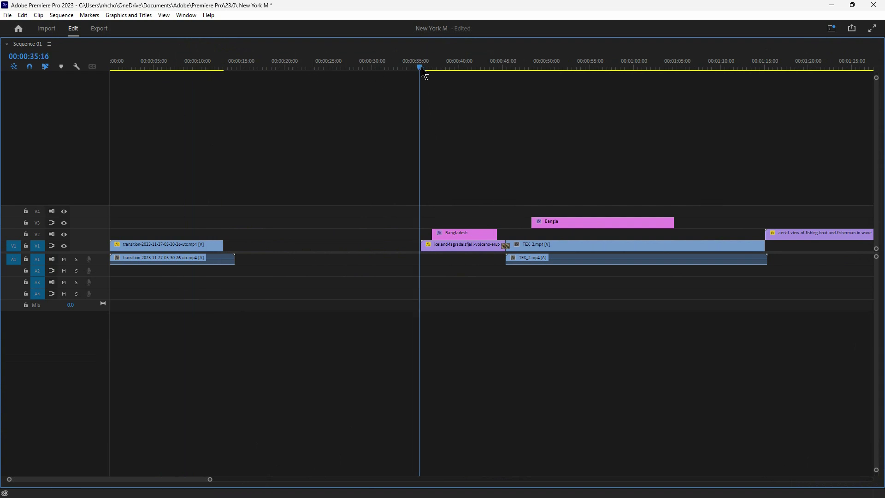
pyautogui.click(64, 66)
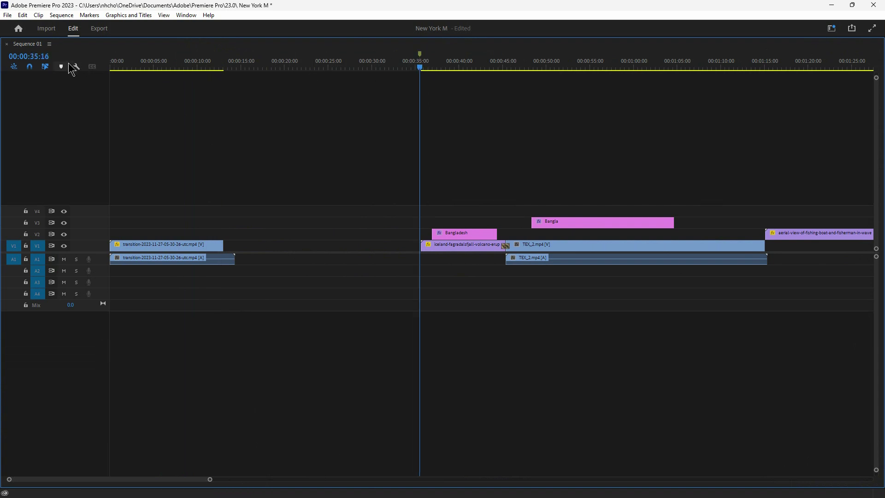
pyautogui.doubleClick(420, 55)
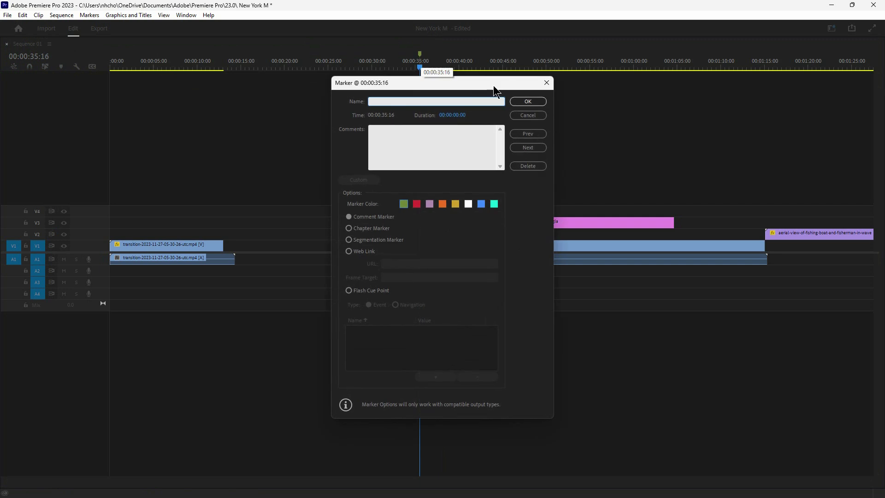
pyautogui.click(417, 206)
pyautogui.click(517, 101)
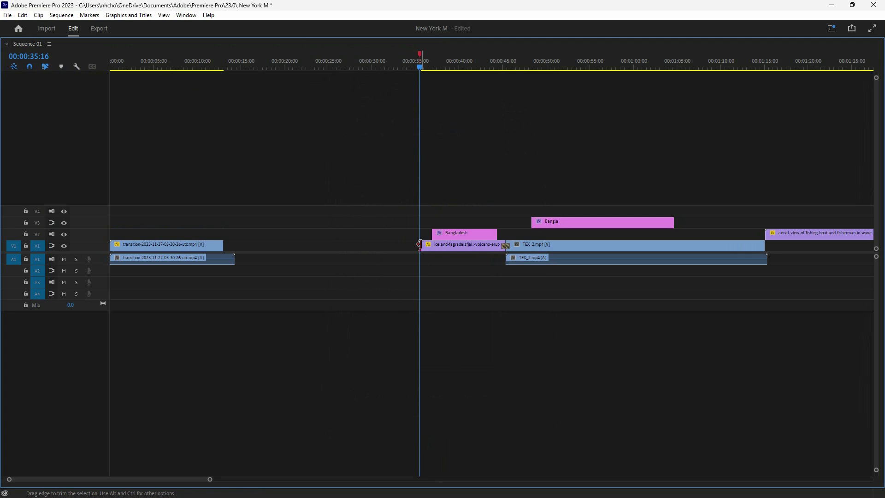
pyautogui.moveTo(420, 67)
pyautogui.mouseDown()
pyautogui.moveTo(433, 71)
pyautogui.moveTo(432, 58)
pyautogui.mouseUp()
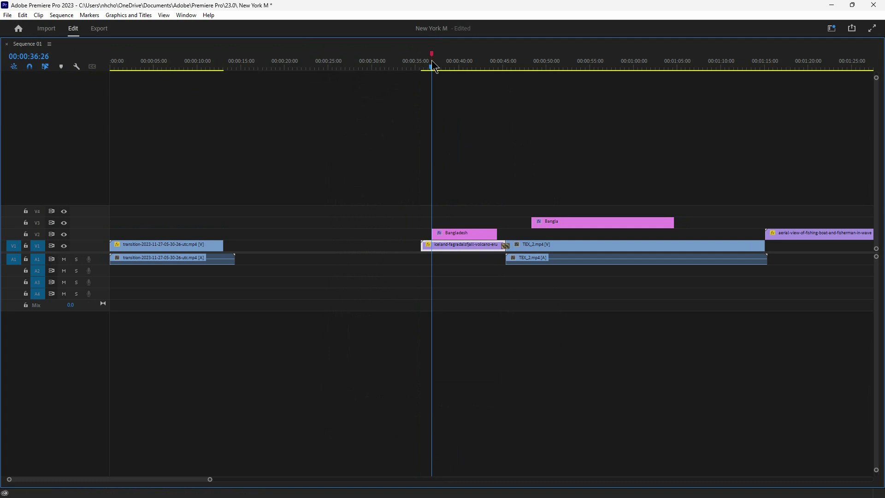
# Step: Close the V1 gap between the transition and Iceland clips, check the adjoining clips and title, and undo the closure
pyautogui.click(259, 248)
pyautogui.press('Delete')
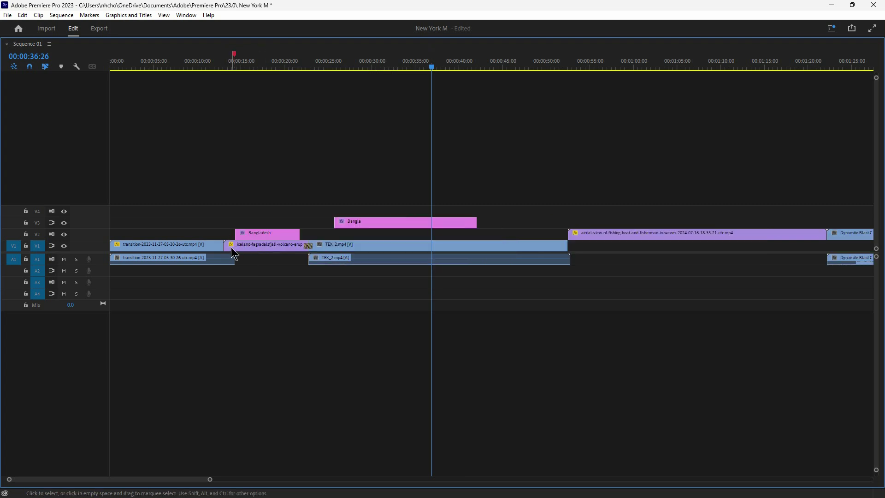
pyautogui.click(206, 244)
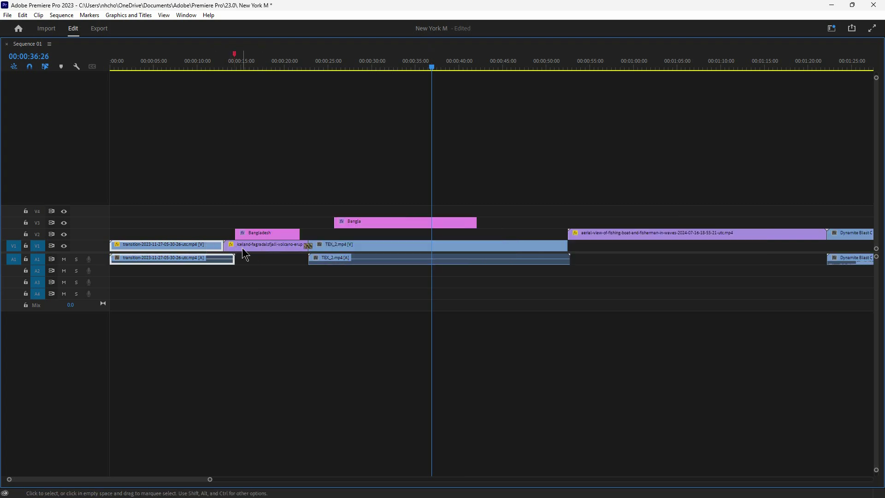
pyautogui.click(237, 246)
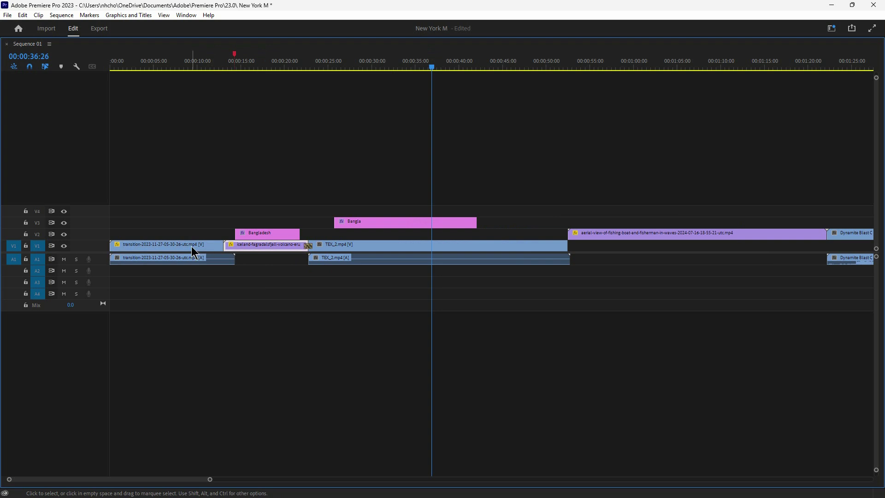
pyautogui.click(192, 246)
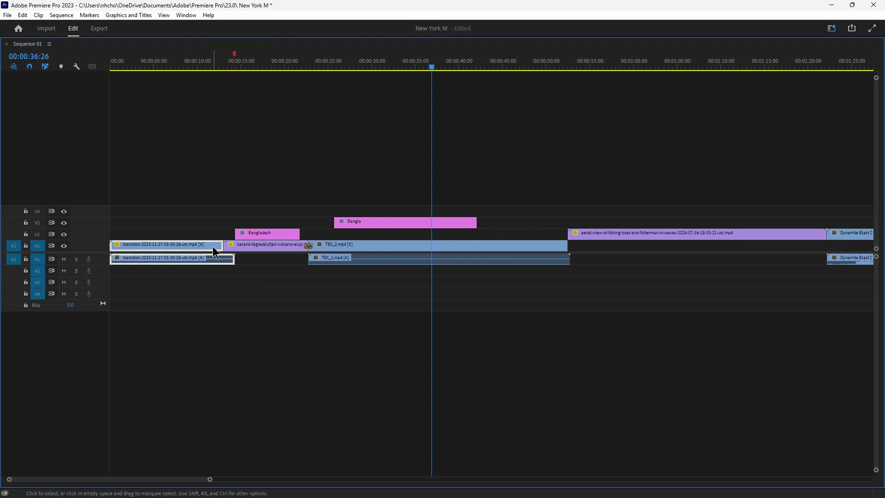
pyautogui.click(275, 247)
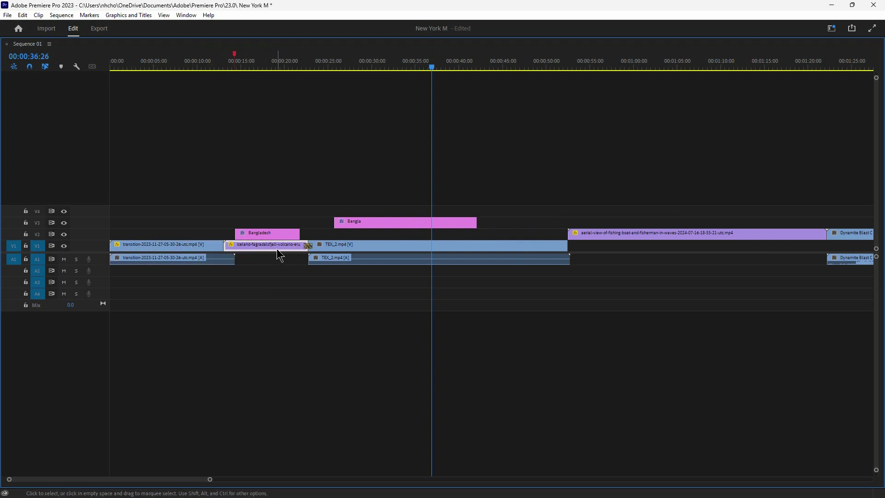
pyautogui.click(209, 248)
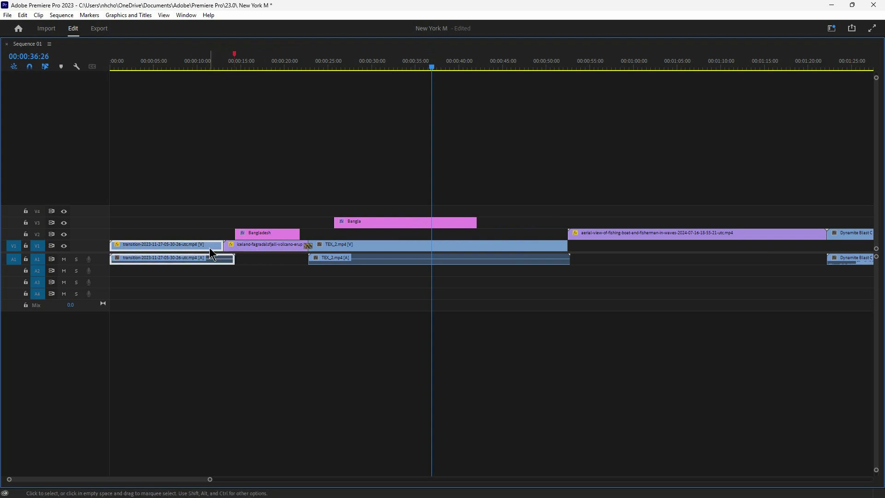
pyautogui.click(259, 235)
pyautogui.hotkey('ctrl', 'z')
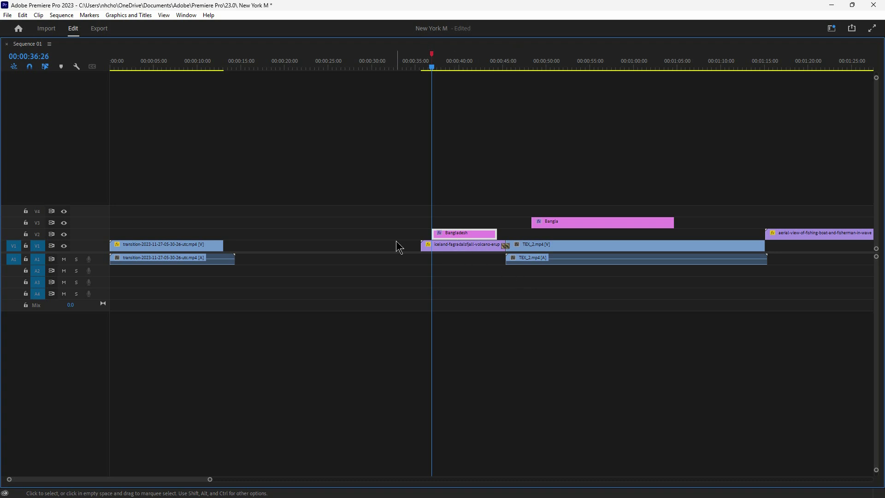
# Step: Close the empty space before the Iceland clip on V1 once more, select the transition clip, and undo the closure
pyautogui.moveTo(456, 259); pyautogui.dragTo(613, 243)
pyautogui.click(243, 246)
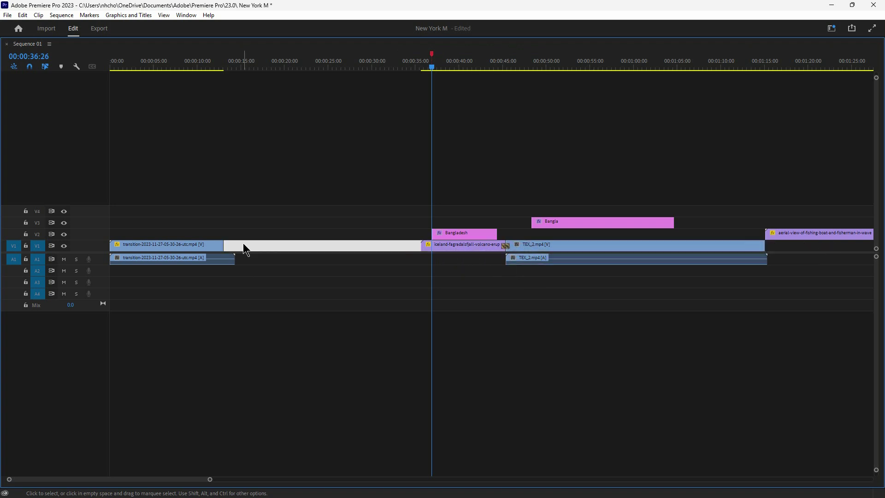
pyautogui.press('Delete')
pyautogui.click(203, 247)
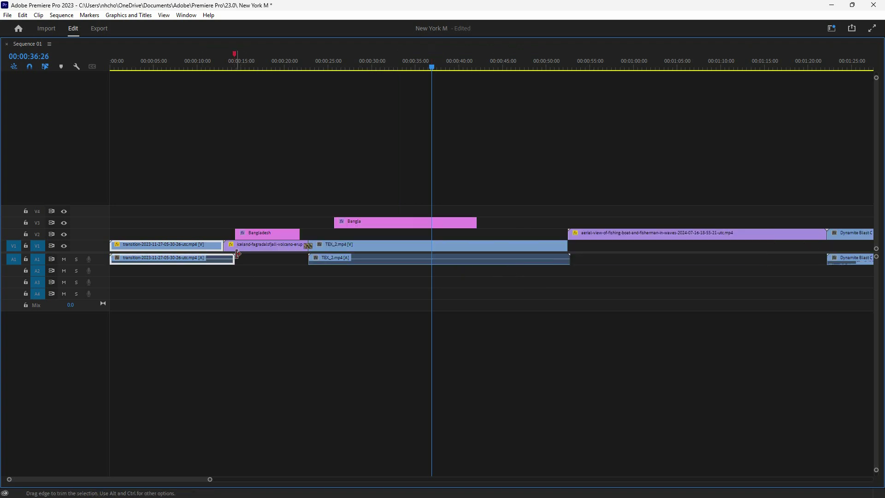
pyautogui.hotkey('ctrl', 'z')
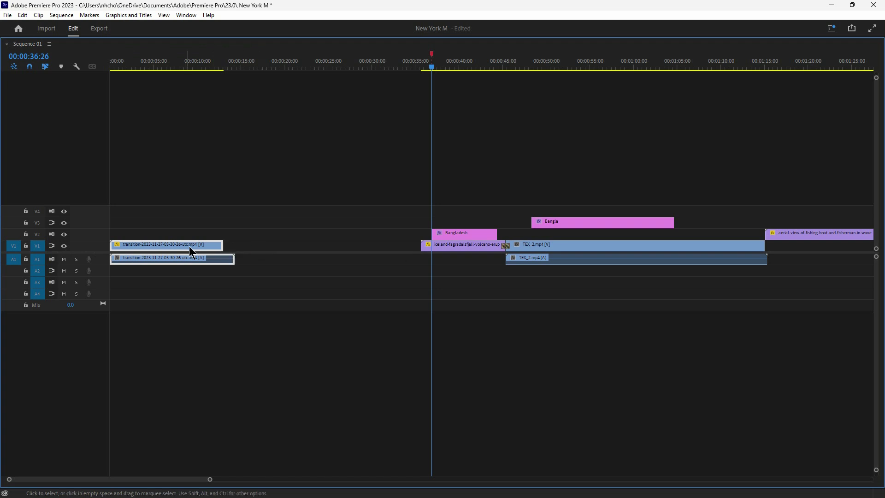
# Step: Swap the titles, placing a shortened Bangla title on V2 above the Iceland clip and Bangladesh on V3 above the TEX_2 clip
pyautogui.click(451, 250)
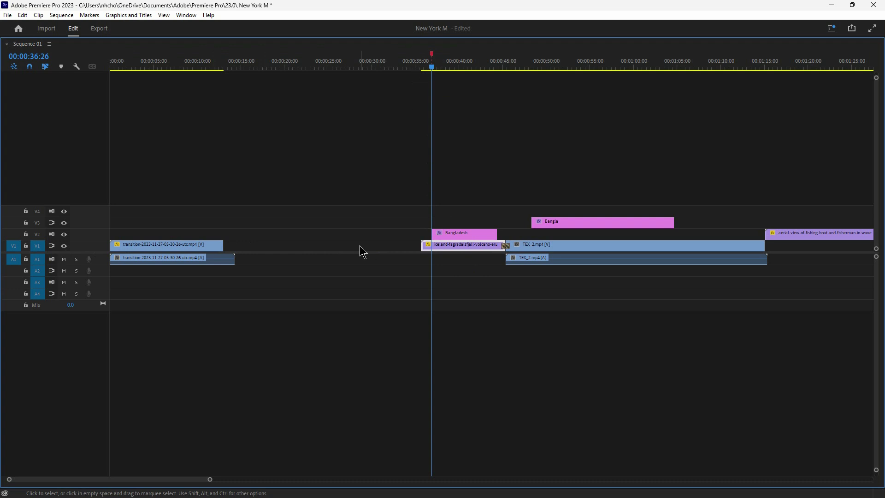
pyautogui.click(457, 235)
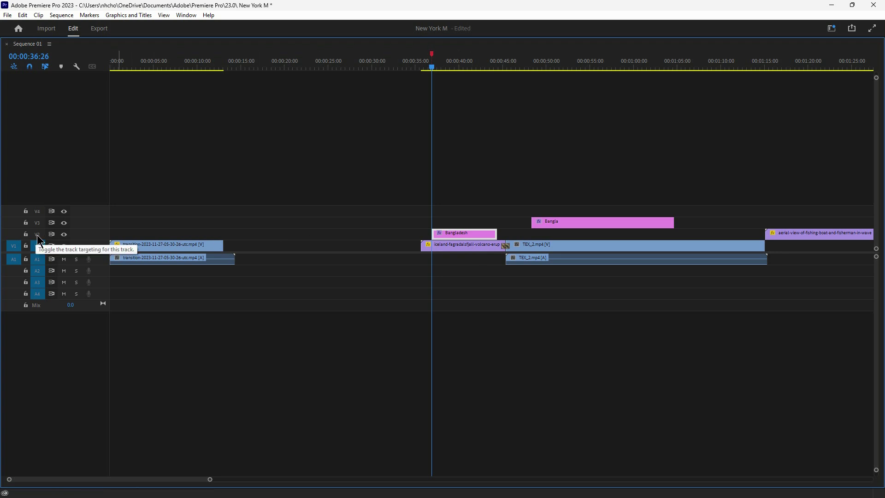
pyautogui.moveTo(454, 232); pyautogui.dragTo(724, 210)
pyautogui.moveTo(629, 224); pyautogui.dragTo(488, 233)
pyautogui.moveTo(727, 215); pyautogui.dragTo(565, 220)
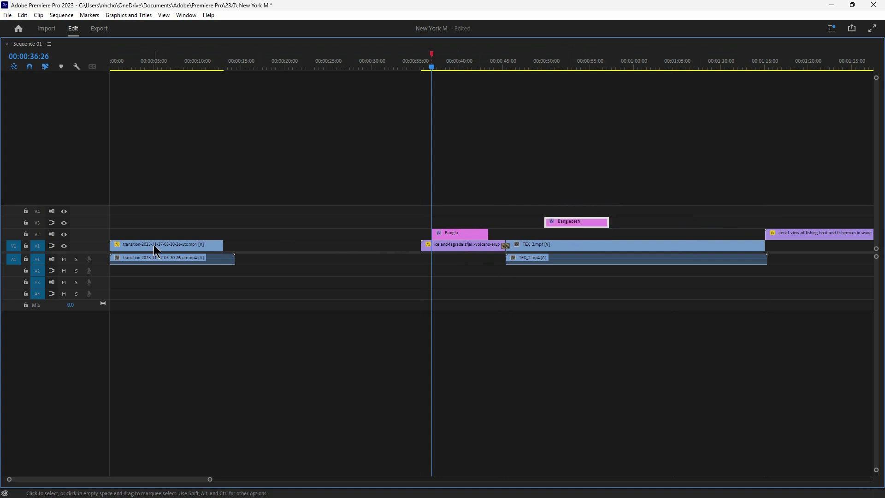
pyautogui.click(428, 235)
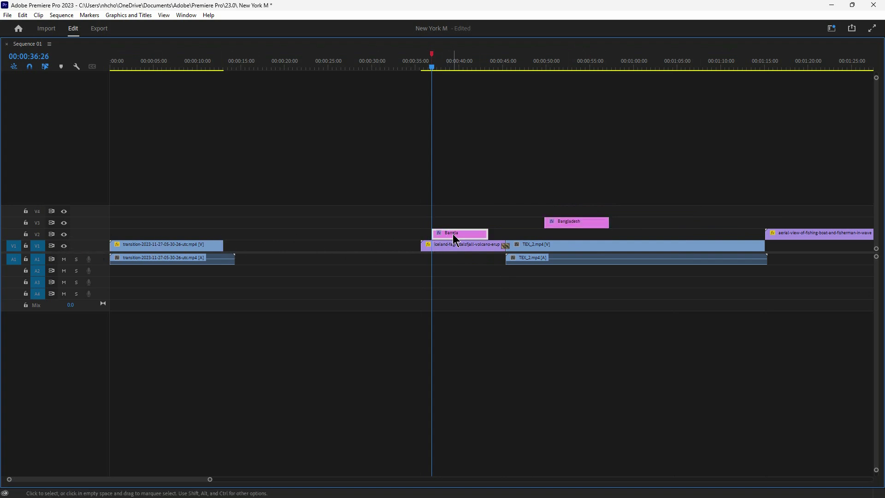
# Step: Turn off sync lock on V2, close the V1 gap before the Iceland clip, select the Bangla title, and undo the closure
pyautogui.click(51, 234)
pyautogui.click(283, 246)
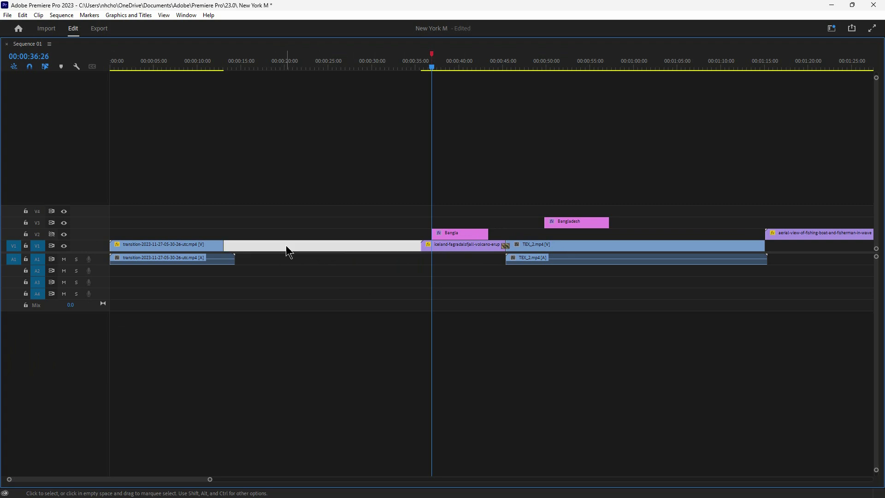
pyautogui.press('Delete')
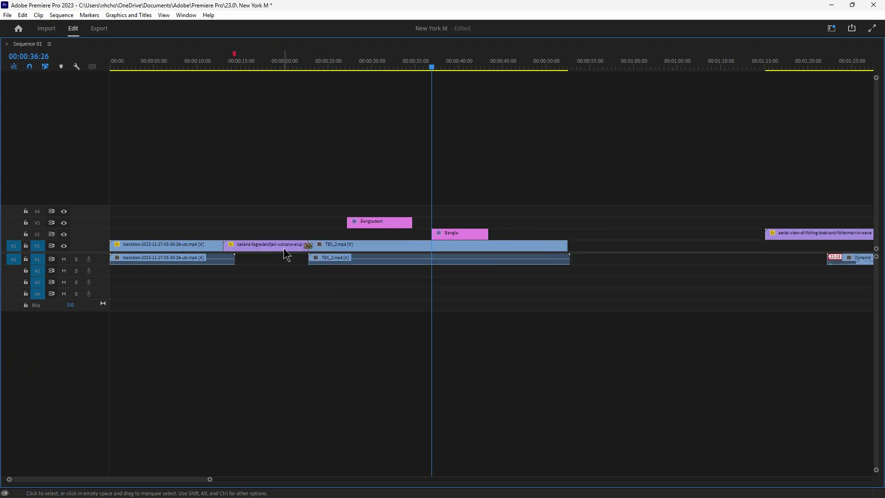
pyautogui.click(452, 233)
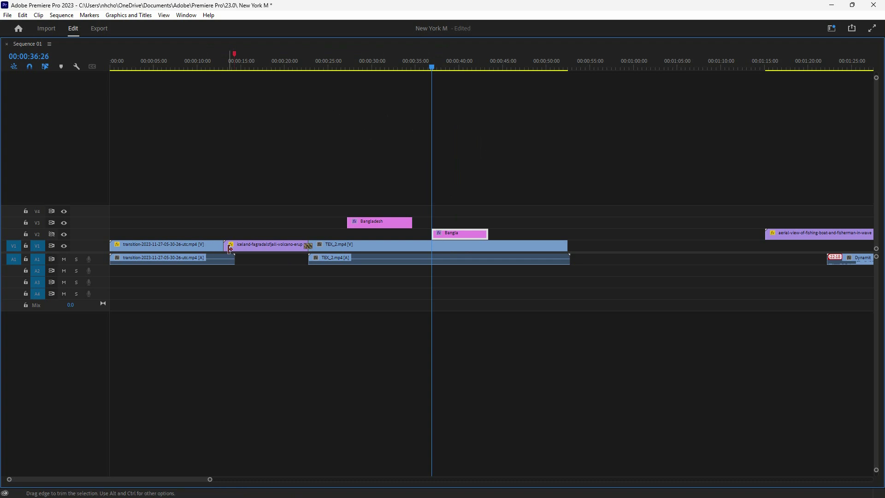
pyautogui.hotkey('ctrl', 'z')
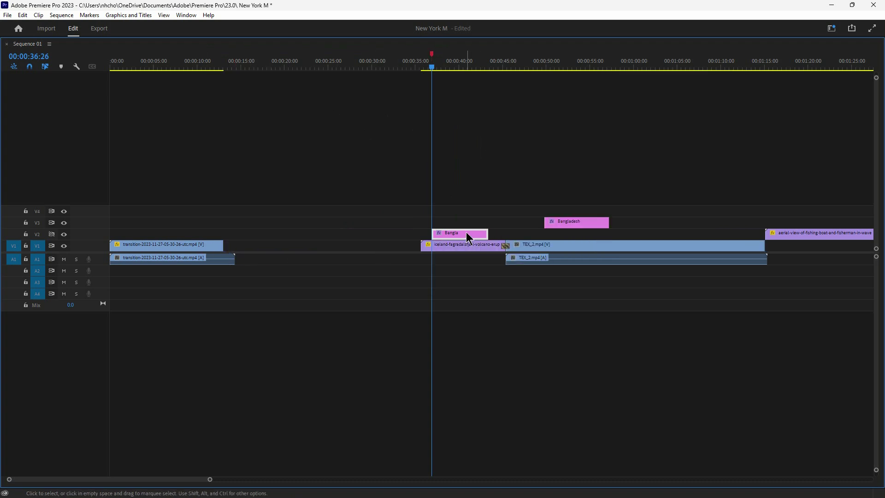
# Step: Restore the maximized timeline to the full workspace layout, and inspect the Bangla title on V2 with the playhead at 00:00:38:20
pyautogui.click(344, 247)
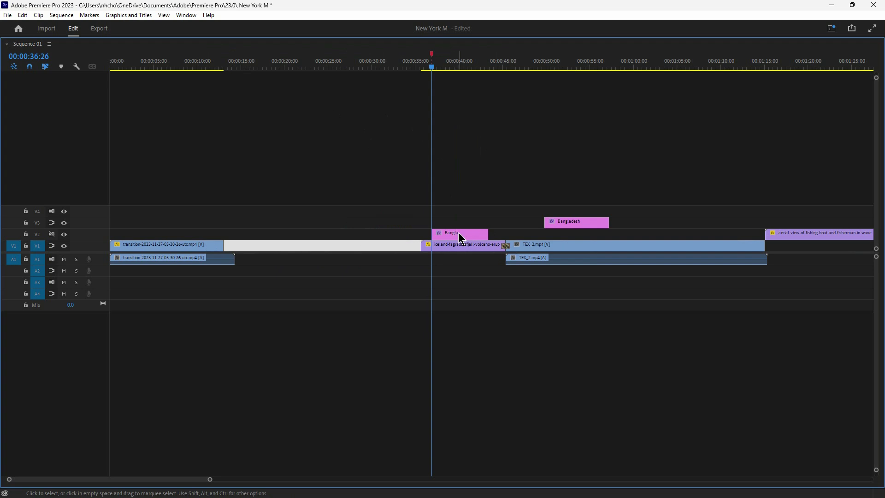
pyautogui.moveTo(458, 234)
pyautogui.press('`')
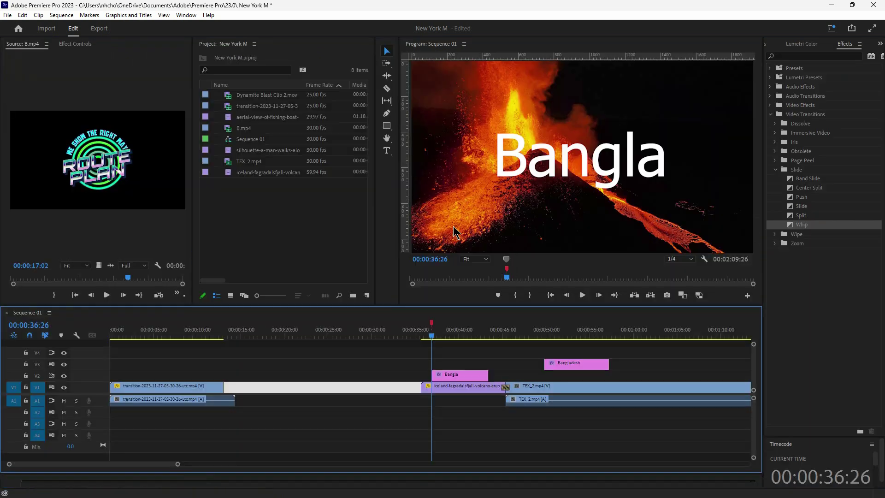
pyautogui.click(447, 331)
pyautogui.click(458, 374)
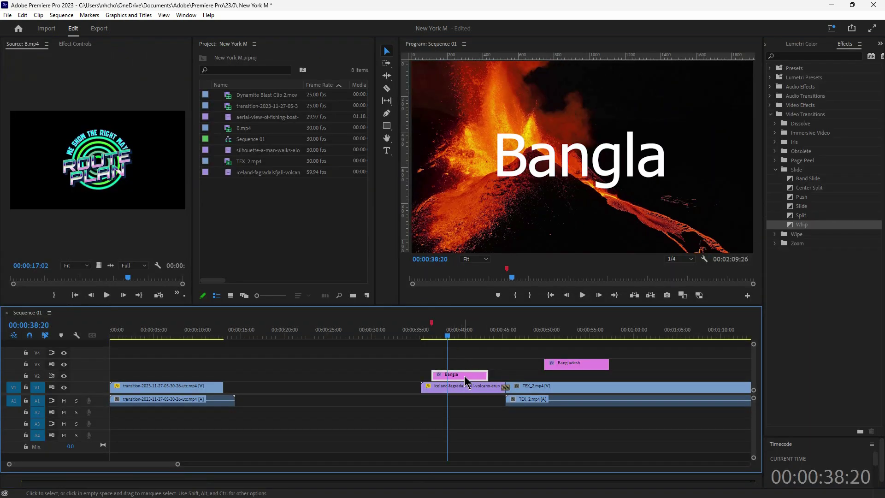
# Step: Close the V1 gap before the Iceland clip again, turn V2's sync lock back on, and undo the closure
pyautogui.click(271, 388)
pyautogui.press('Delete')
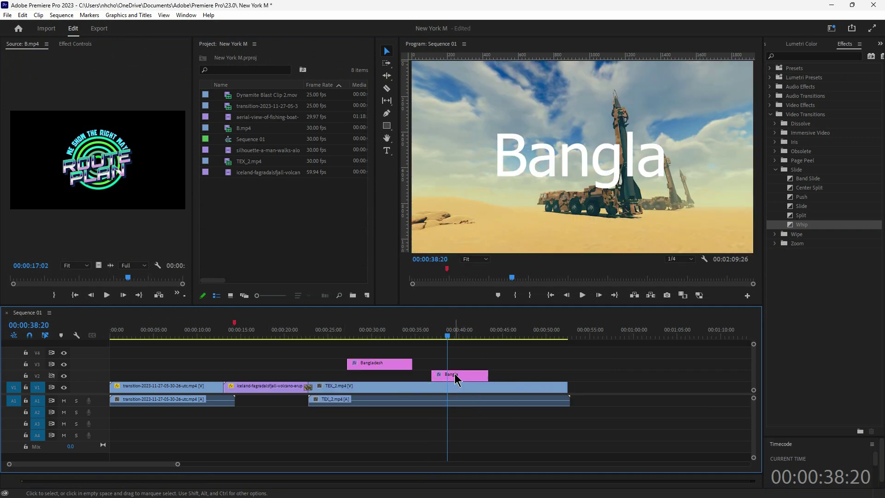
pyautogui.click(471, 377)
pyautogui.click(52, 375)
pyautogui.moveTo(262, 491)
pyautogui.hotkey('ctrl', 'z')
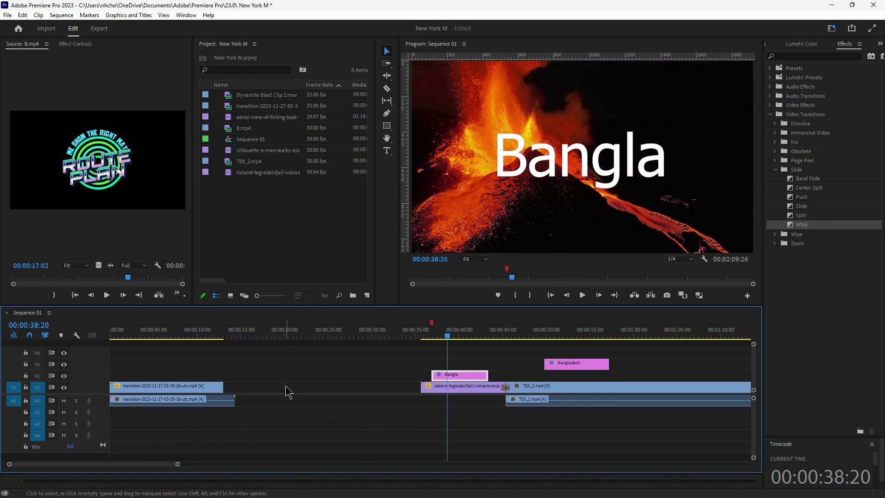
# Step: Undo the title swap, the red marker and the removal of the silhouette clip from V1
pyautogui.hotkey('ctrl', 'z')
pyautogui.hotkey('ctrl', 'z')
pyautogui.hotkey('ctrl', 'z')
pyautogui.hotkey('ctrl', 'z')
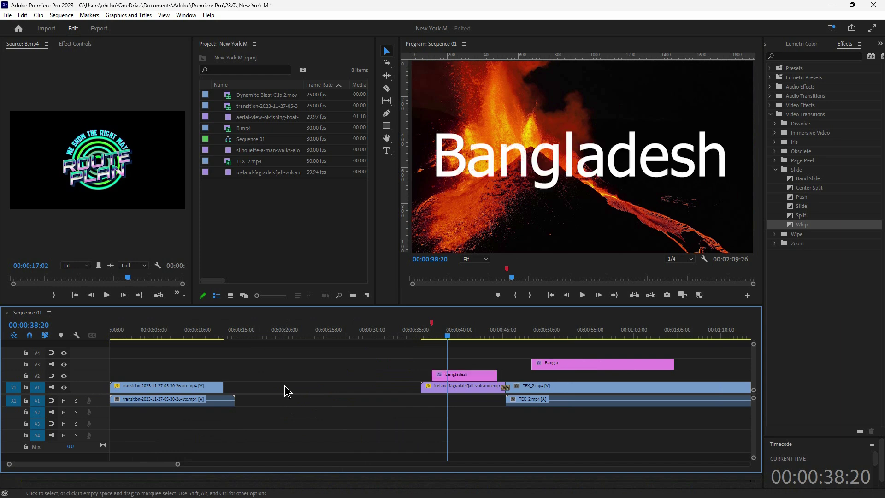
pyautogui.hotkey('ctrl', 'z')
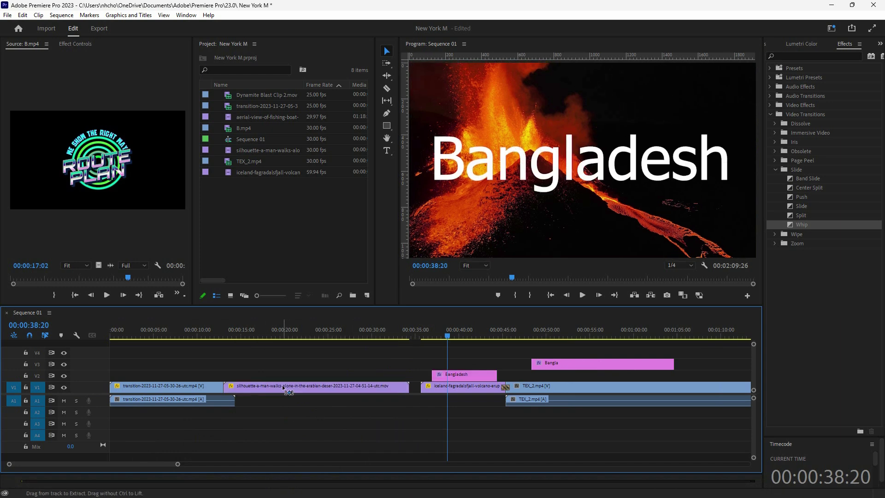
# Step: Move the playhead to 00:00:19:15 and delete the silhouette clip between the transition and Iceland clips on V1
pyautogui.moveTo(297, 392); pyautogui.dragTo(296, 395)
pyautogui.click(280, 333)
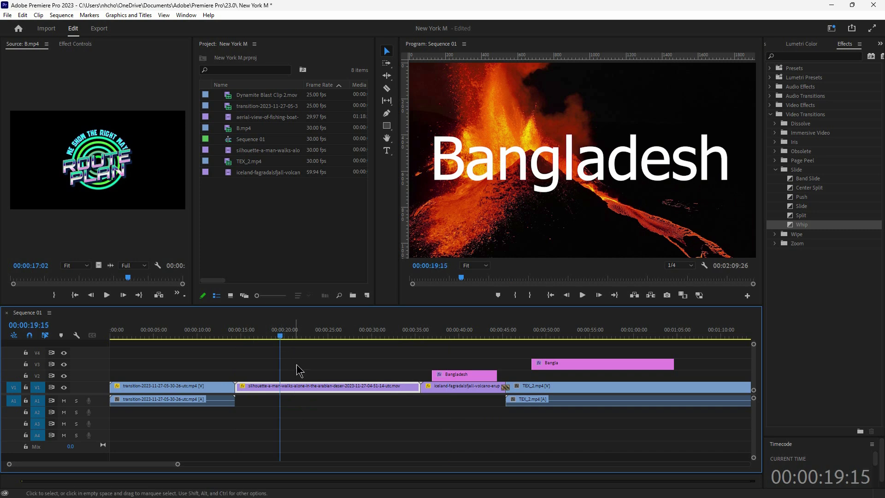
pyautogui.press('Delete')
pyautogui.moveTo(375, 392); pyautogui.dragTo(395, 393)
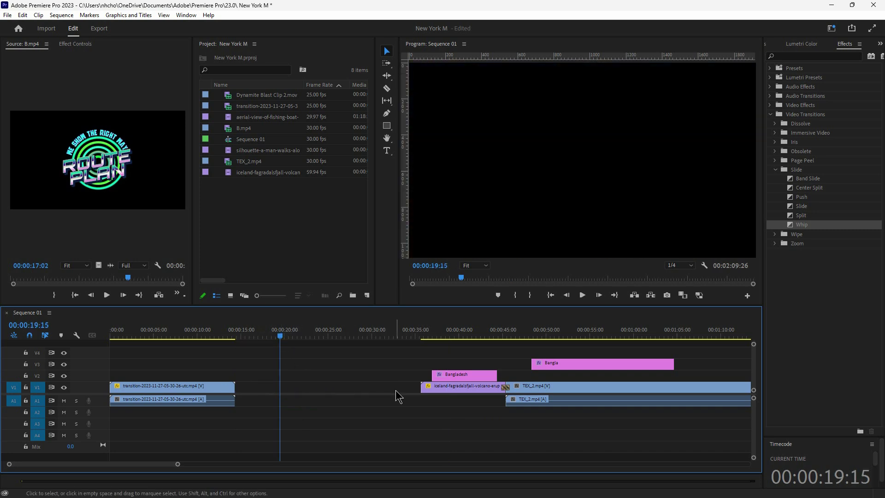
# Step: Close the gap left by the silhouette clip on V1, and check the Bangladesh title with the playhead at 00:00:18:15
pyautogui.click(395, 391)
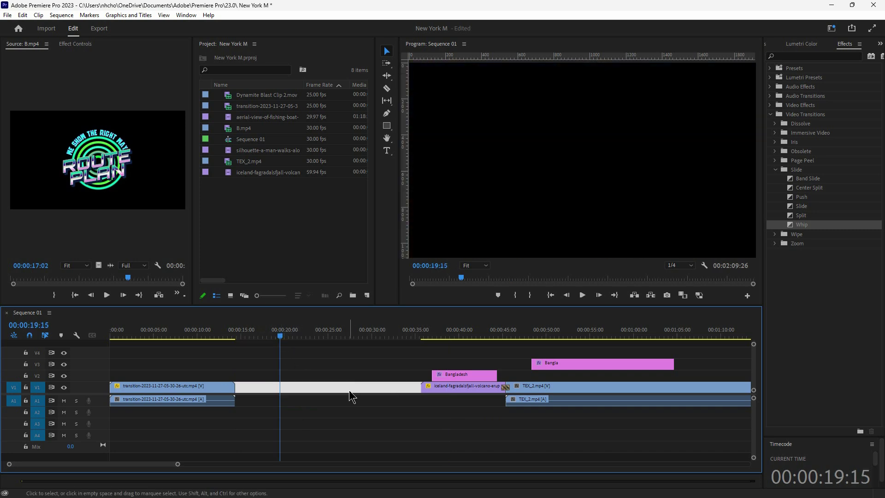
pyautogui.click(306, 393)
pyautogui.press('Delete')
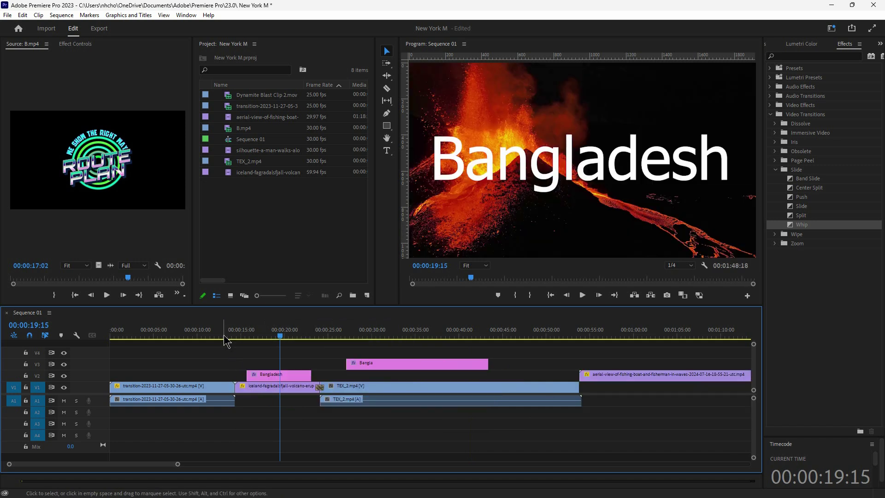
pyautogui.moveTo(230, 337); pyautogui.dragTo(272, 339)
pyautogui.click(283, 376)
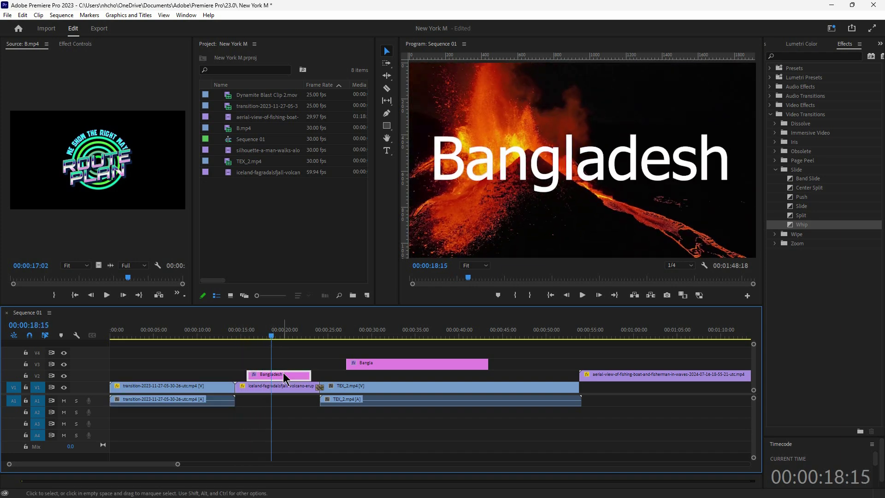
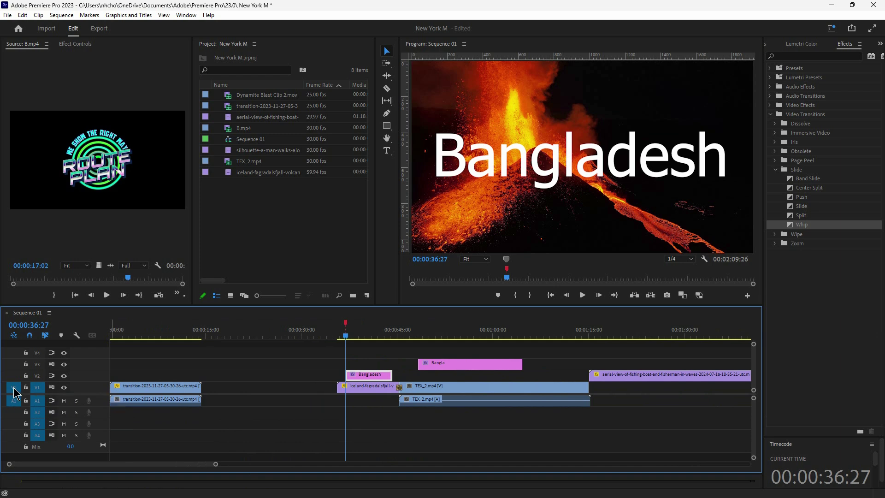
# Step: Move the playhead to 00:00:07:00, expand the V1 track to show its thumbnails, adjust the timeline panel's height, and collapse V1 again
pyautogui.click(13, 387)
pyautogui.click(154, 334)
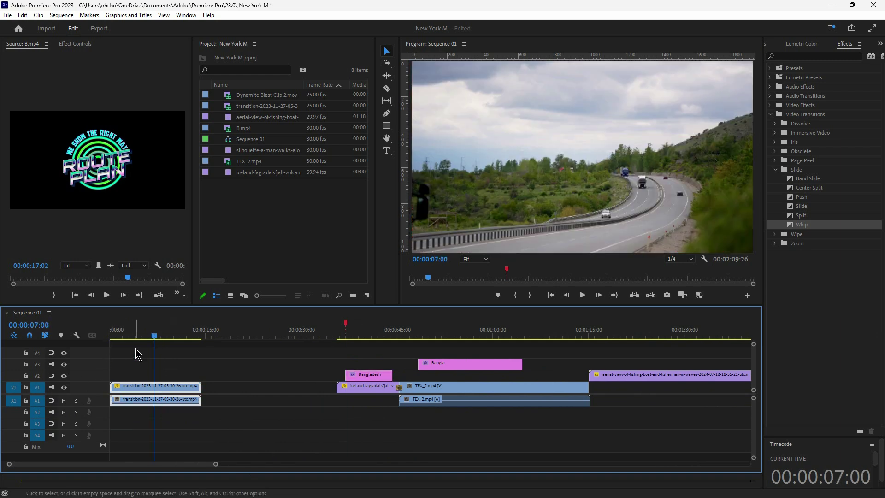
pyautogui.doubleClick(98, 382)
pyautogui.moveTo(89, 394)
pyautogui.mouseDown()
pyautogui.moveTo(90, 405)
pyautogui.moveTo(95, 396)
pyautogui.mouseUp()
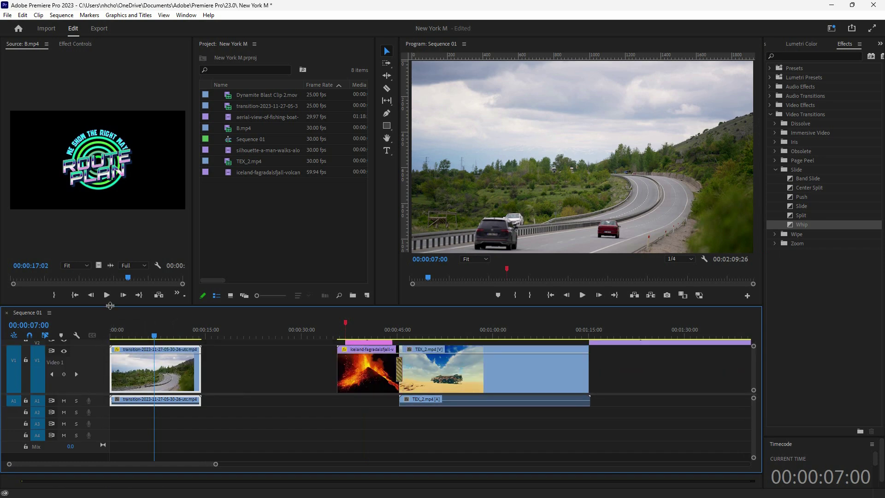
pyautogui.moveTo(109, 306); pyautogui.dragTo(111, 343)
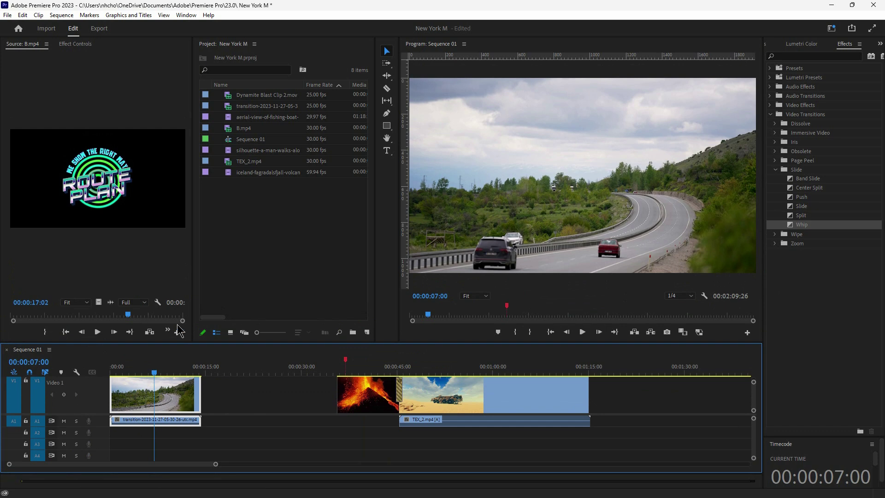
pyautogui.moveTo(176, 342); pyautogui.dragTo(178, 302)
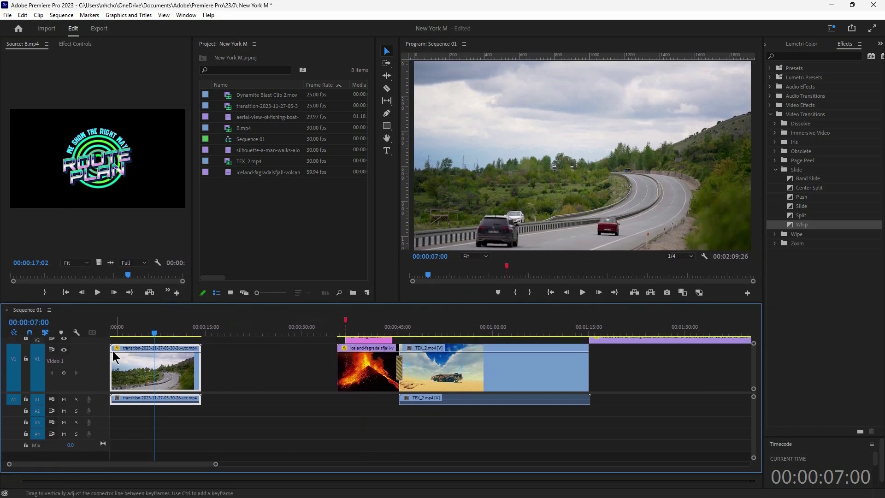
pyautogui.moveTo(101, 344); pyautogui.dragTo(101, 382)
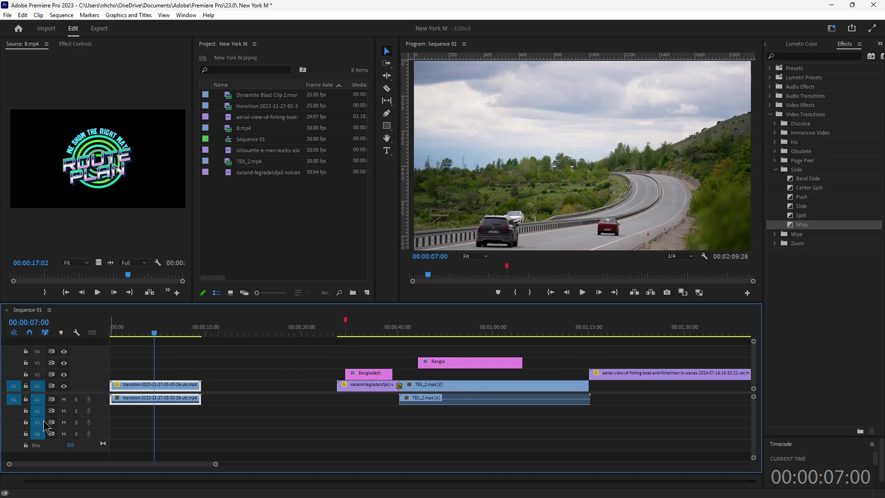
# Step: Enlarge the timeline panel, expand V1 to show its thumbnails and keyframe controls, and select the Iceland clip with the playhead at 00:00:36:02
pyautogui.moveTo(215, 466)
pyautogui.mouseDown()
pyautogui.moveTo(198, 467)
pyautogui.moveTo(225, 467)
pyautogui.mouseUp()
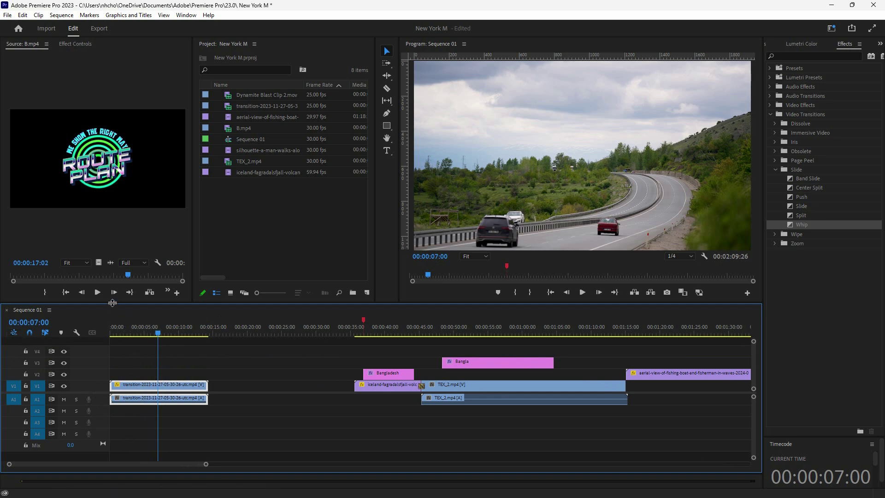
pyautogui.moveTo(112, 303); pyautogui.dragTo(110, 277)
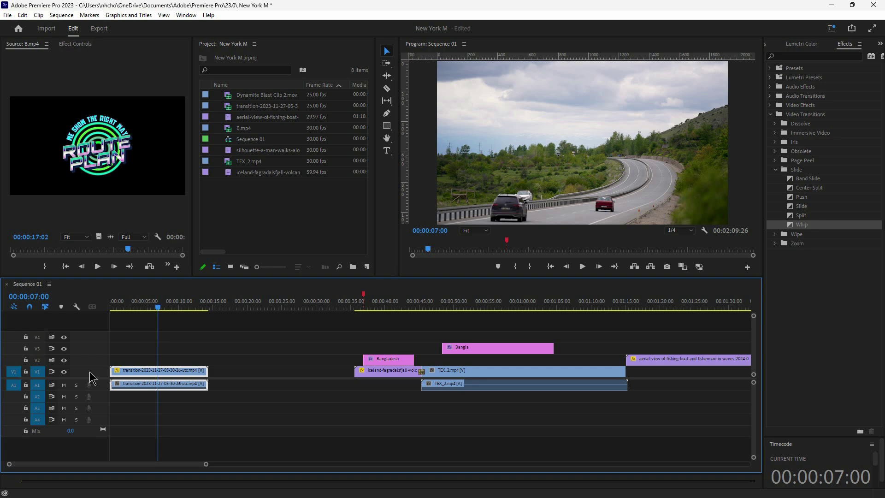
pyautogui.doubleClick(91, 373)
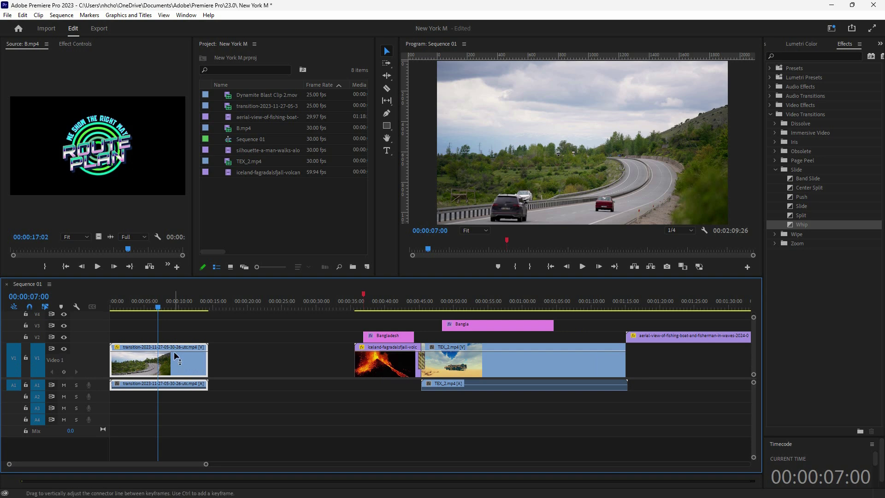
pyautogui.click(358, 305)
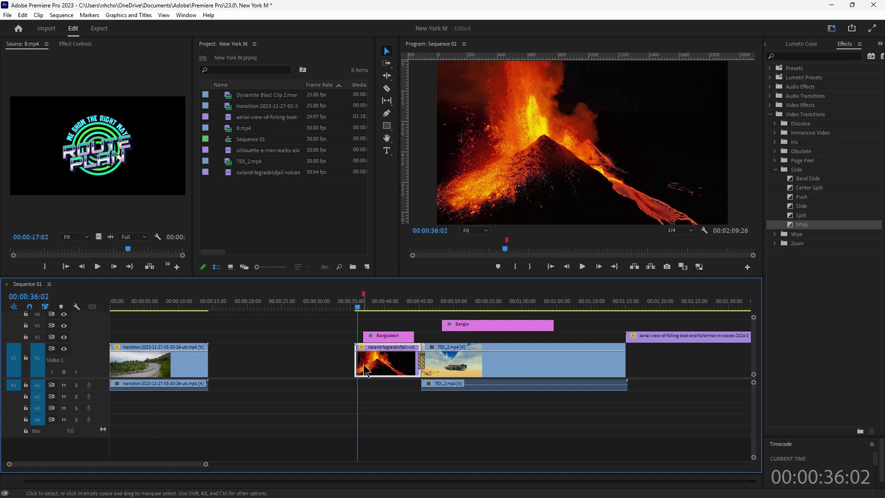
pyautogui.moveTo(364, 369); pyautogui.dragTo(363, 364)
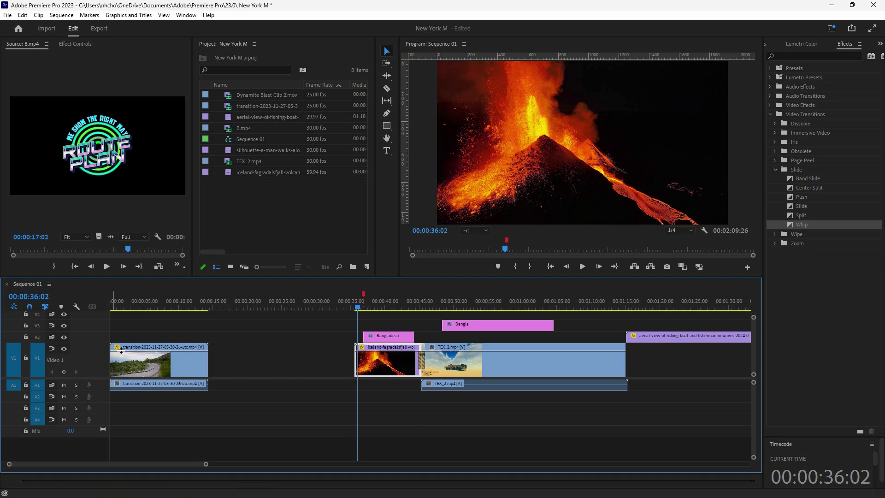
# Step: Add keyframes to the transition clip on V1 at 00:00:01:26 and 00:00:09:08, move the playhead to 00:00:01:18, and undo both keyframes
pyautogui.click(123, 302)
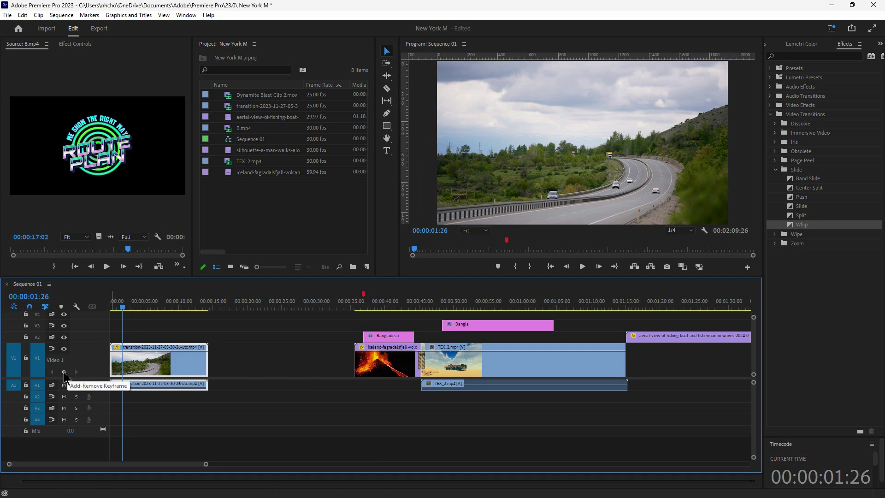
pyautogui.moveTo(153, 306); pyautogui.dragTo(175, 310)
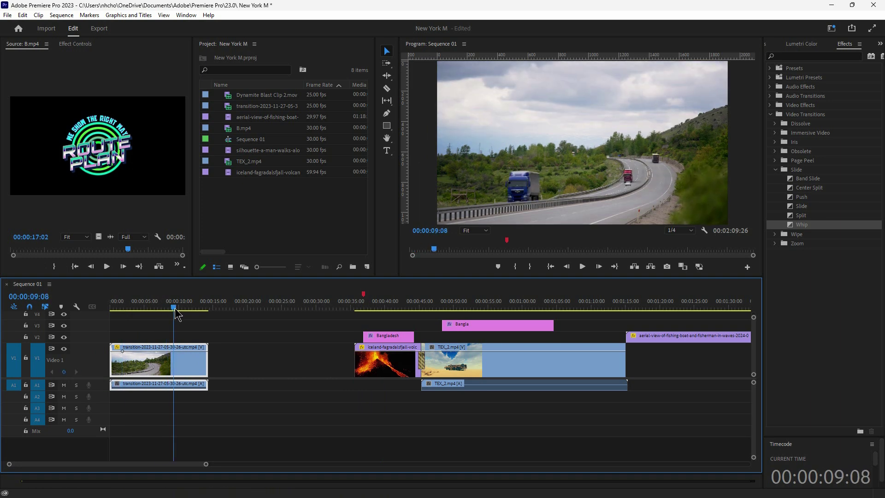
pyautogui.click(64, 372)
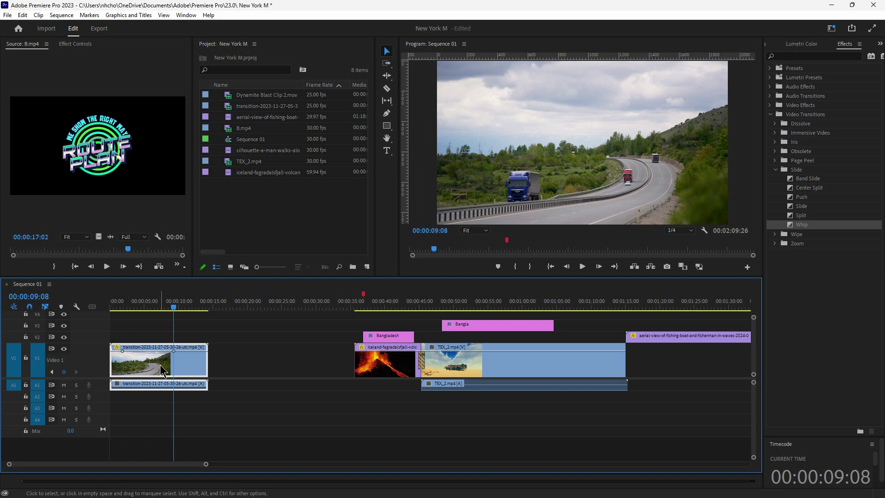
pyautogui.click(121, 305)
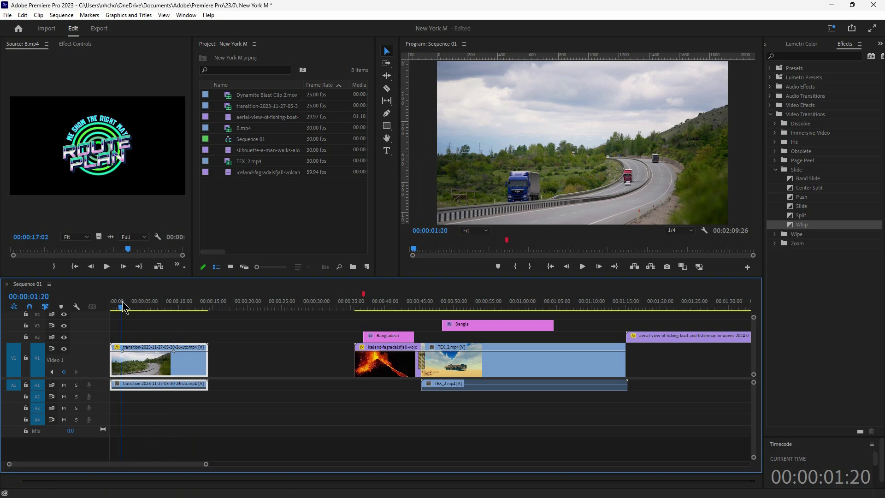
pyautogui.moveTo(123, 303); pyautogui.dragTo(121, 306)
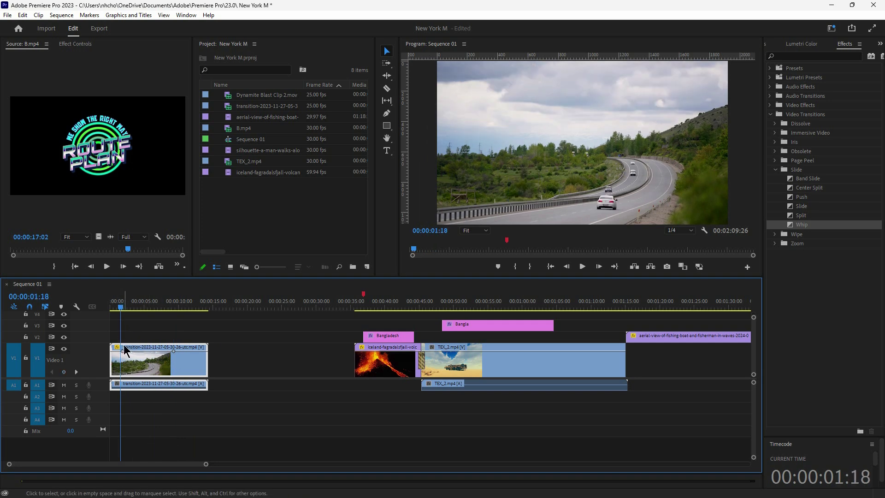
pyautogui.hotkey('ctrl', 'z')
pyautogui.hotkey('ctrl', 'z')
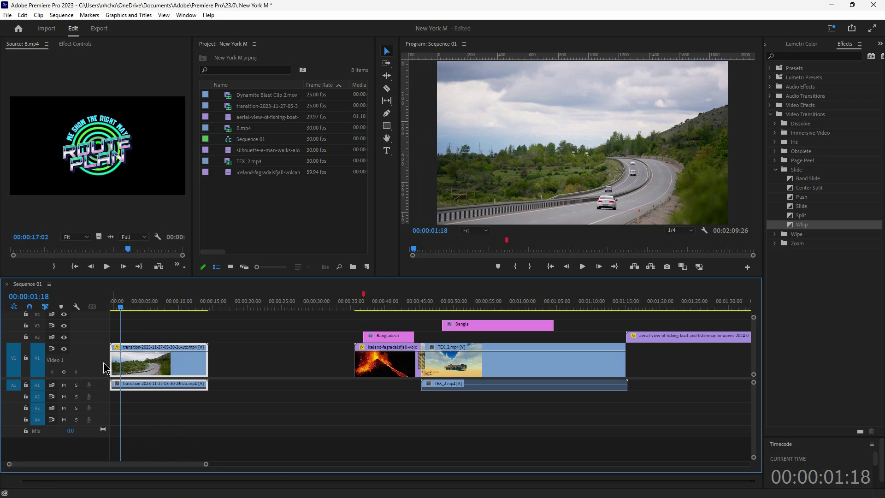
# Step: Add a keyframe to the transition clip on V1 at 00:00:01:18
pyautogui.click(64, 372)
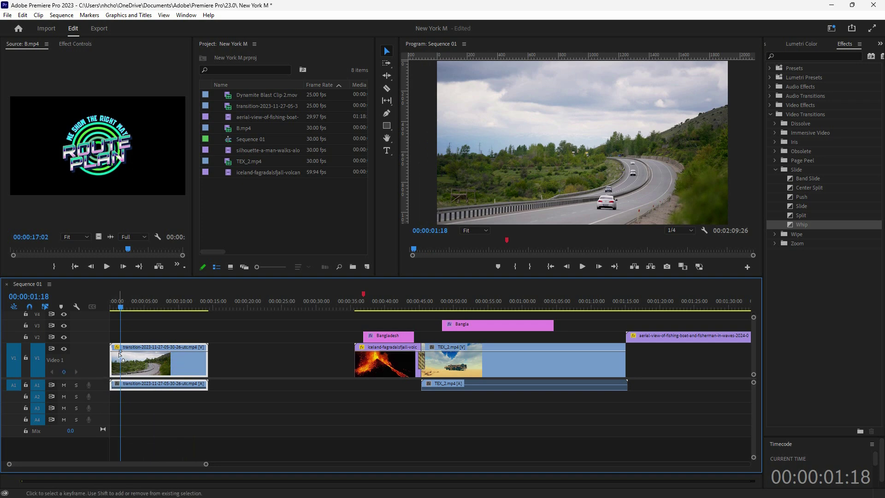
pyautogui.moveTo(206, 464); pyautogui.dragTo(78, 464)
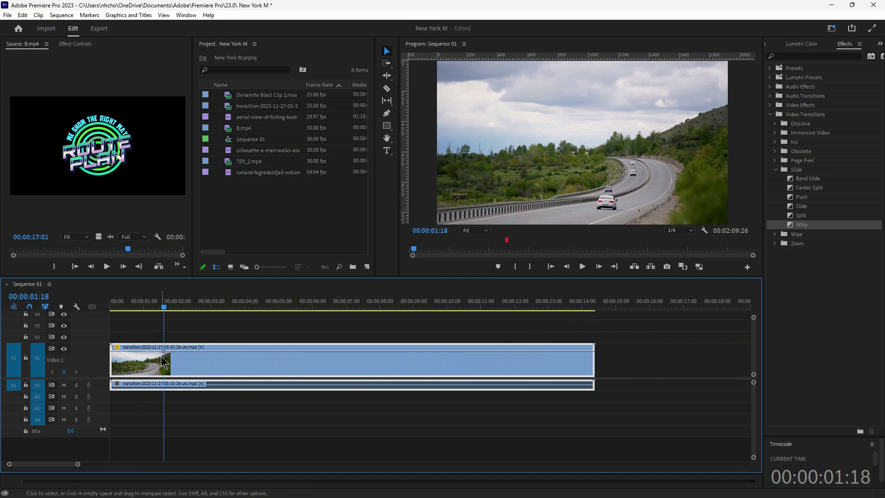
# Step: Move the V1 transition clip's keyframe from 00:00:01:18 to 00:00:03:07 and step the playhead frame by frame around it
pyautogui.moveTo(162, 355); pyautogui.dragTo(219, 351)
pyautogui.moveTo(216, 305); pyautogui.dragTo(221, 303)
pyautogui.press('Left')
pyautogui.press('Left')
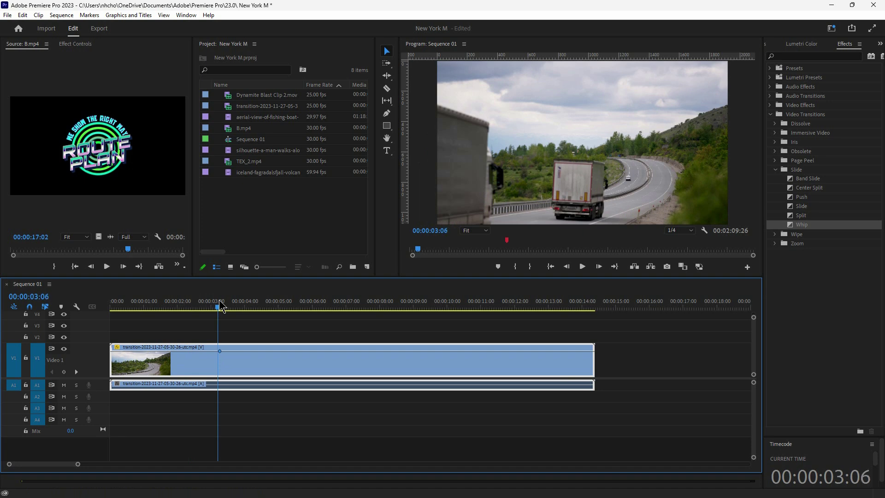
pyautogui.press('Right')
pyautogui.press('Right')
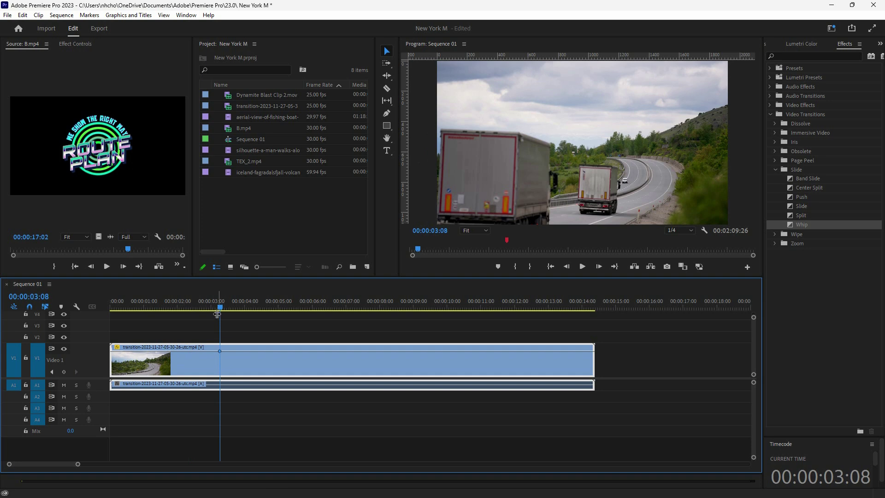
# Step: Add a second keyframe to the transition clip at 00:00:09:07, then jump to the previous keyframe and back from 00:00:06:10
pyautogui.moveTo(222, 308); pyautogui.dragTo(421, 308)
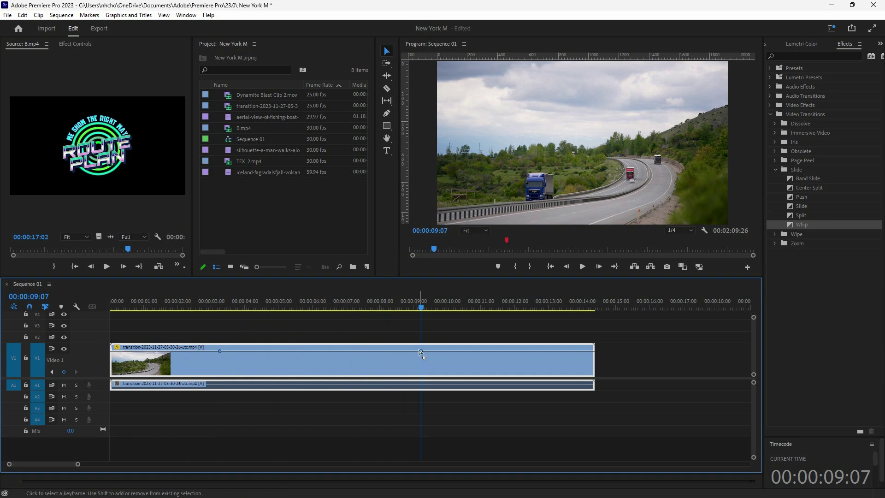
pyautogui.moveTo(421, 305); pyautogui.dragTo(323, 317)
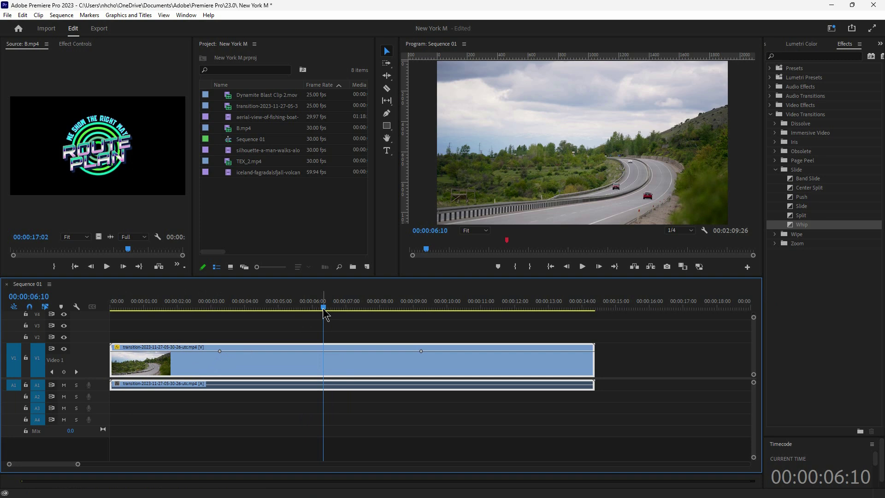
pyautogui.click(52, 373)
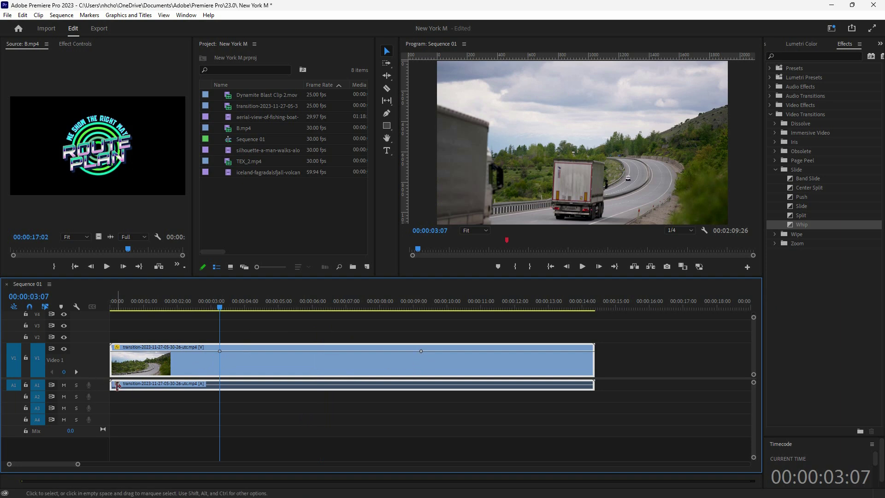
pyautogui.click(77, 371)
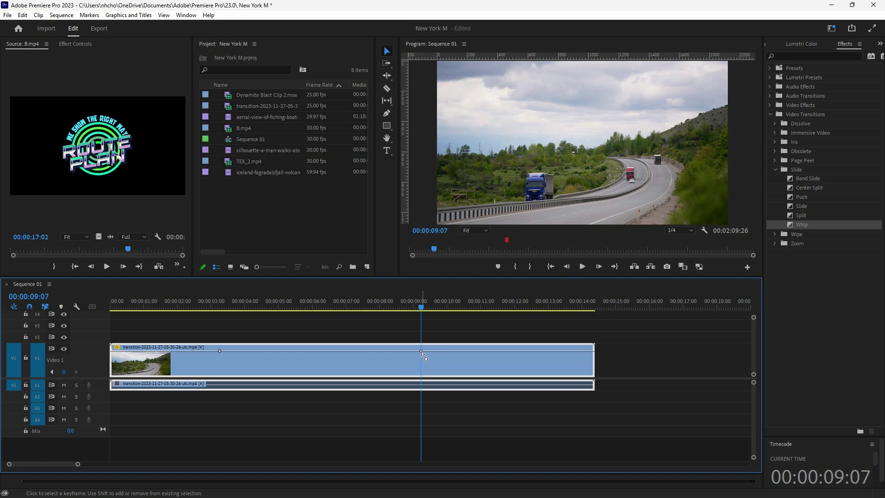
# Step: Expand and heighten the A1 track, and place the playhead at 00:02:04:19 over the B.mp4 clip at the sequence's end
pyautogui.doubleClick(102, 396)
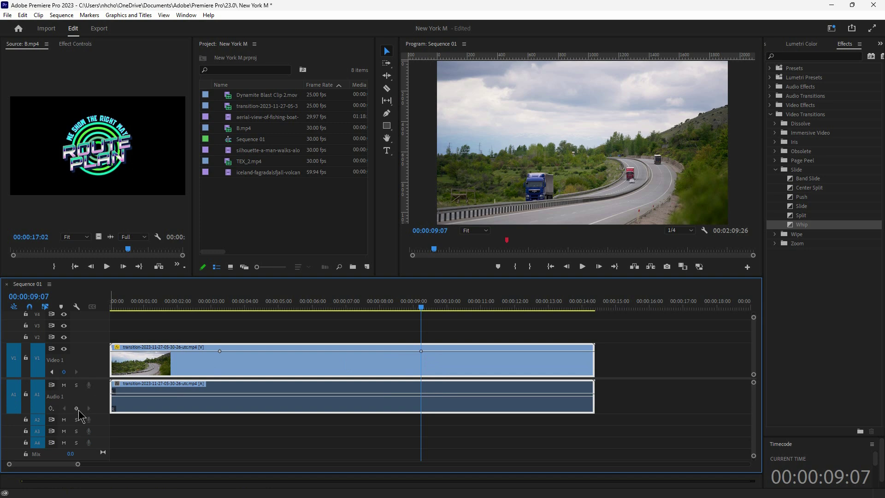
pyautogui.moveTo(98, 420); pyautogui.dragTo(98, 428)
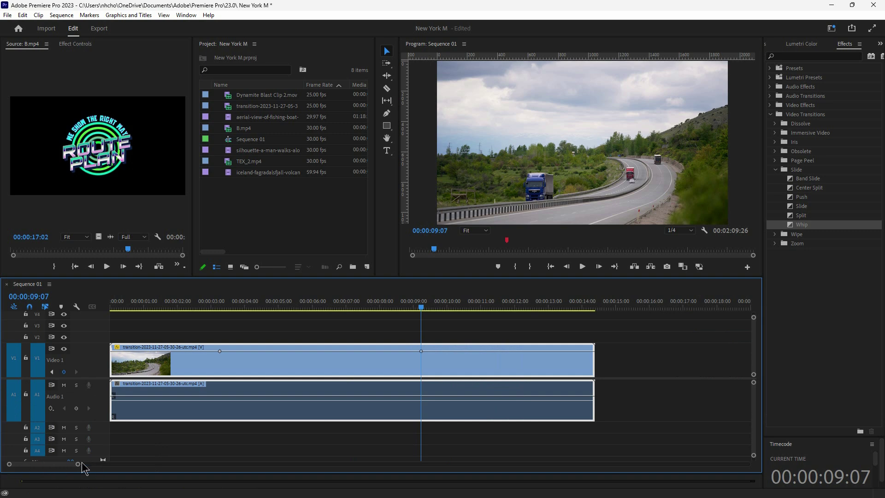
pyautogui.moveTo(78, 464); pyautogui.dragTo(183, 468)
pyautogui.click(438, 308)
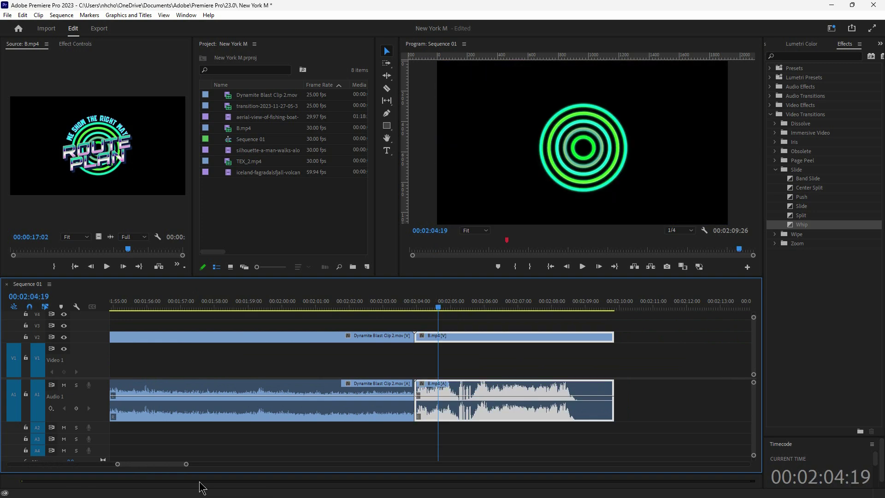
pyautogui.scroll(-5, 147, 464)
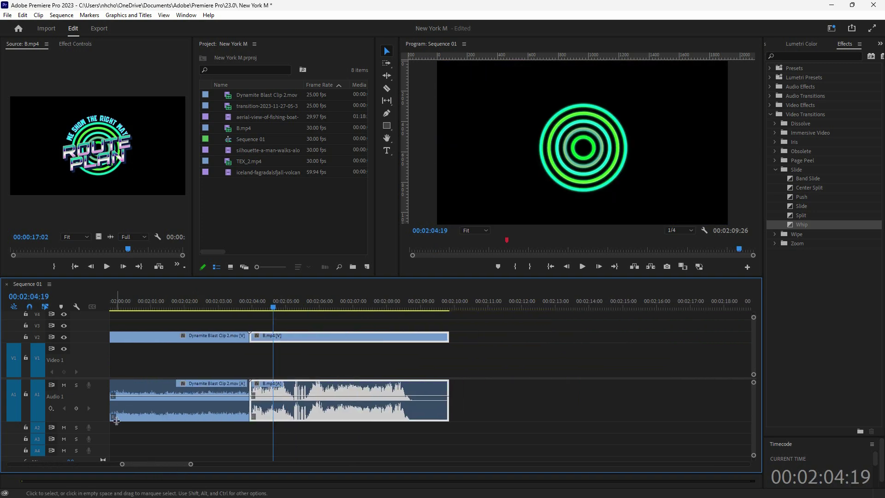
# Step: Add an audio keyframe to B.mp4 at 00:02:04:19 and move the Dynamite Blast Clip 2.mov audio from A1 to A2
pyautogui.click(77, 408)
pyautogui.moveTo(203, 414); pyautogui.dragTo(204, 426)
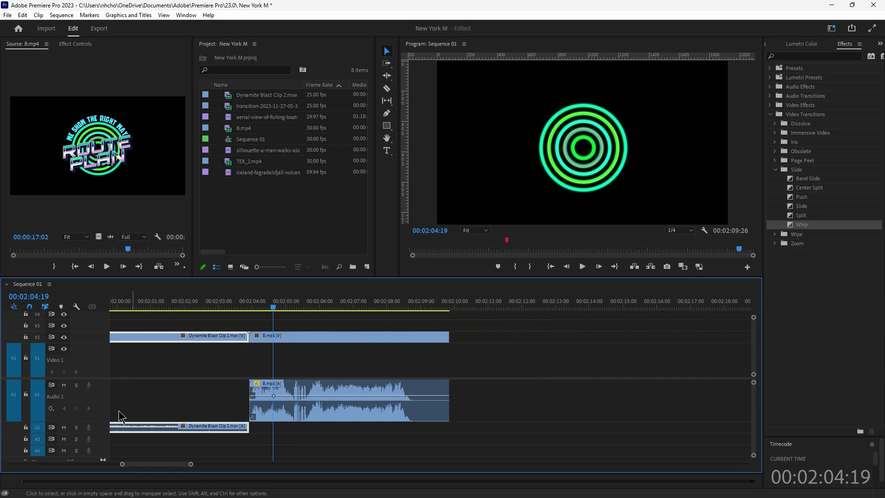
# Step: Add an audio keyframe to B.mp4 at 00:02:06:28 and jump between its two audio keyframes
pyautogui.click(280, 414)
pyautogui.moveTo(342, 309); pyautogui.dragTo(351, 309)
pyautogui.click(76, 409)
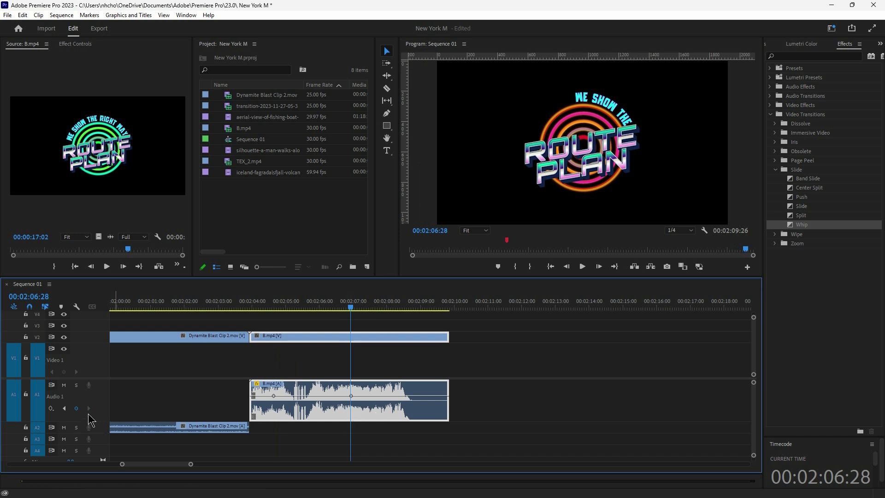
pyautogui.click(65, 408)
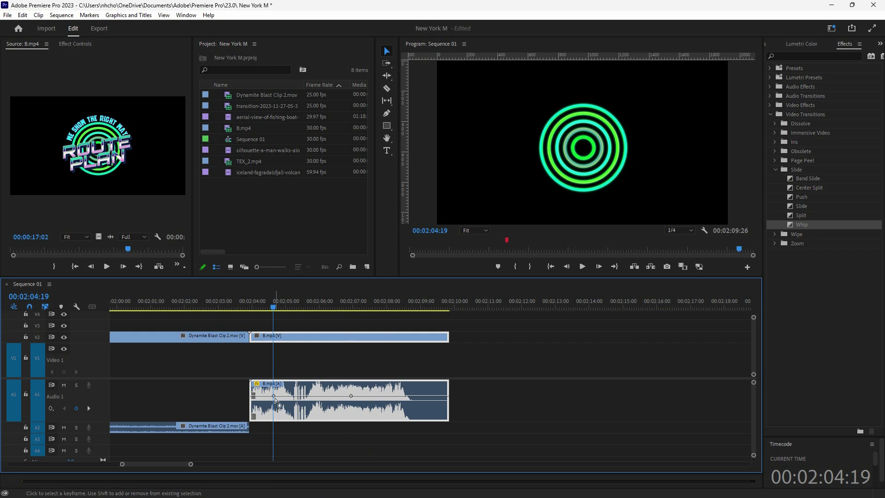
pyautogui.click(88, 409)
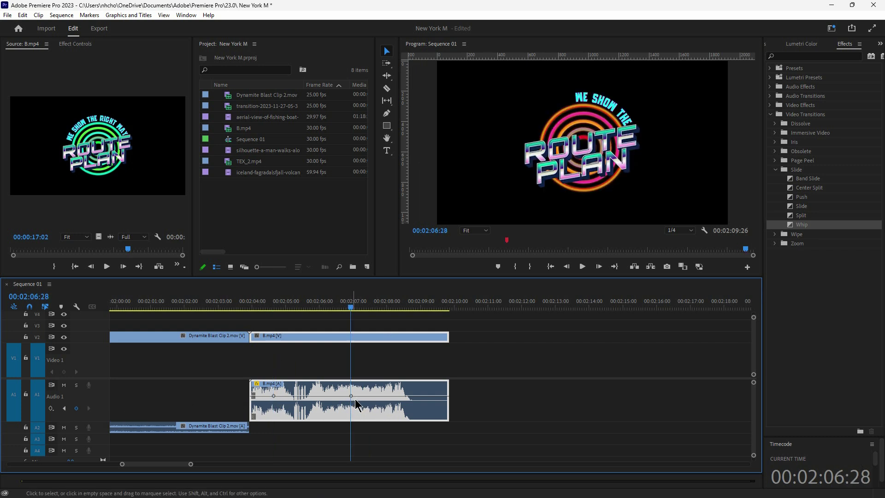
# Step: Add B.mp4 audio keyframes at 00:02:05:22 and about 00:02:08:00, remove its first keyframe, and move the playhead to 00:02:05:22
pyautogui.click(304, 308)
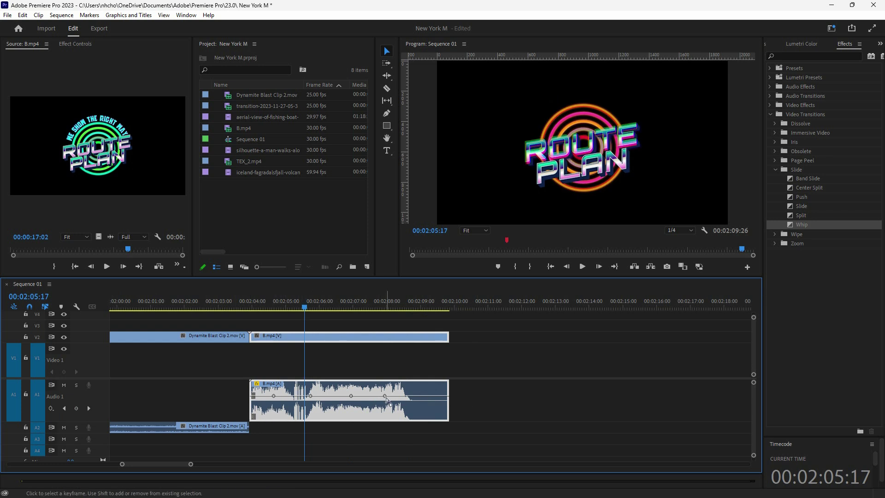
pyautogui.moveTo(386, 397)
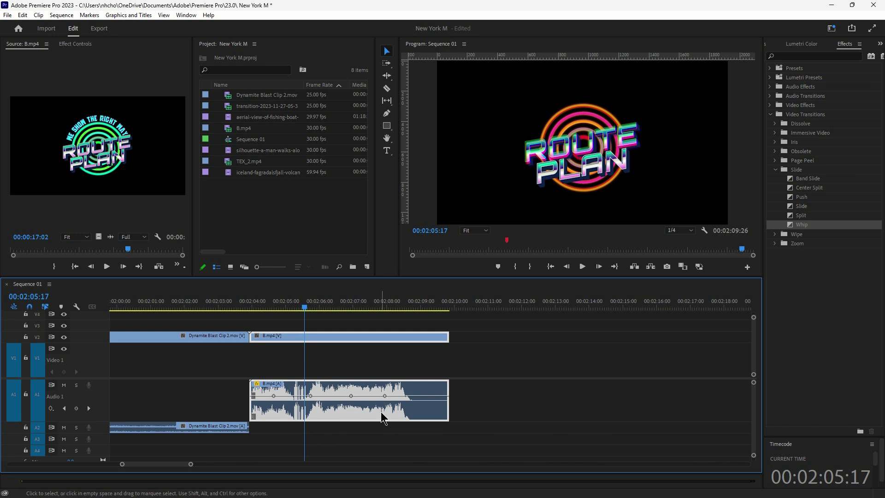
pyautogui.click(385, 395)
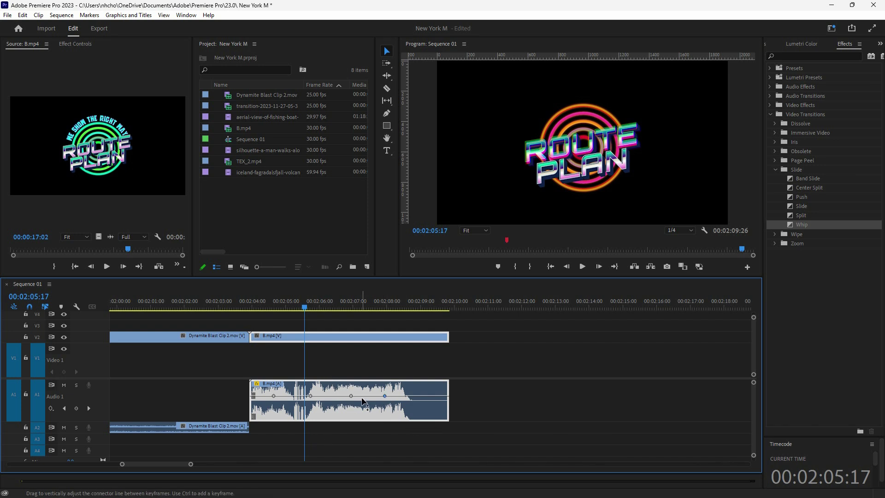
pyautogui.click(385, 397)
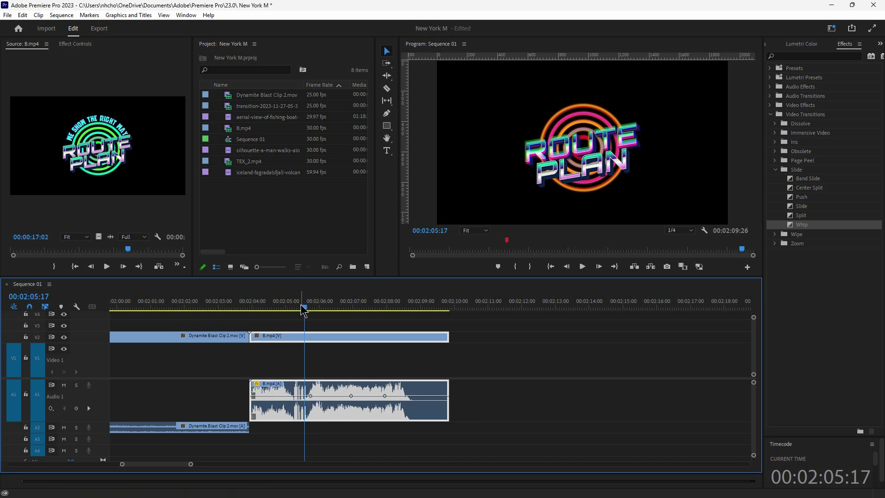
pyautogui.moveTo(305, 308); pyautogui.dragTo(312, 309)
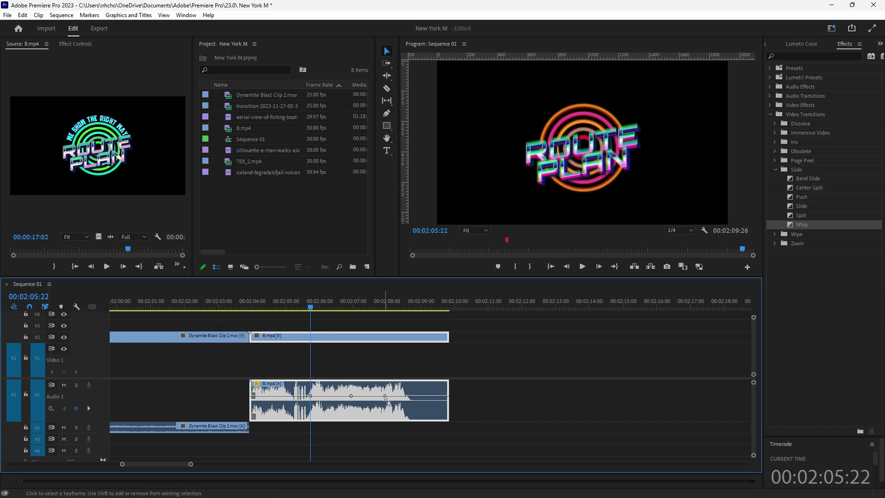
# Step: Try fading out the B.mp4 audio by lowering its last two keyframes, scrub through the fade, and undo the changes
pyautogui.moveTo(386, 397)
pyautogui.moveTo(385, 397); pyautogui.dragTo(391, 417)
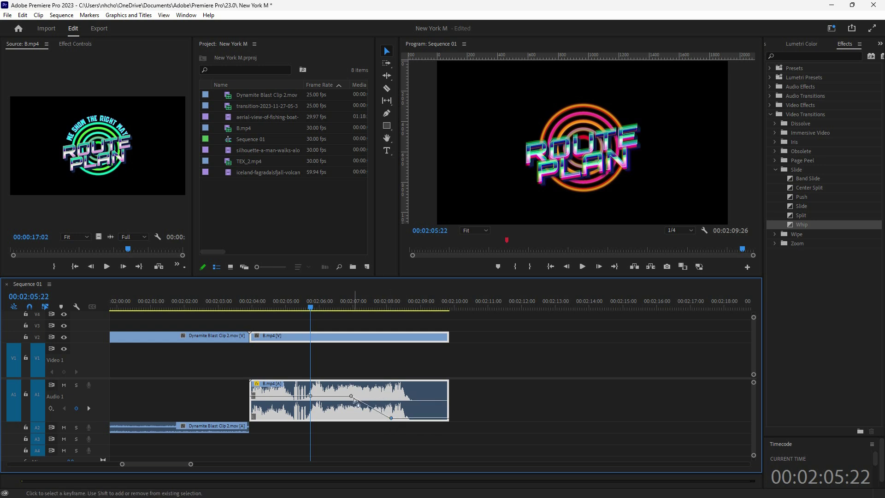
pyautogui.moveTo(352, 396); pyautogui.dragTo(351, 402)
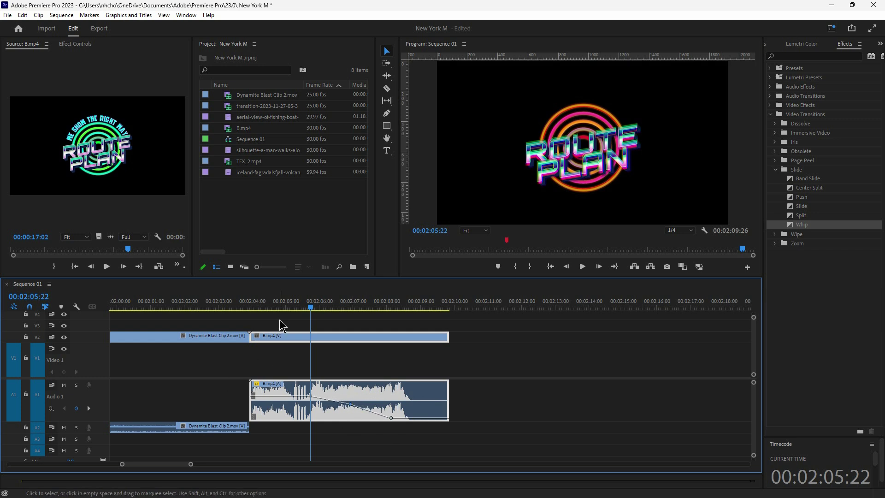
pyautogui.moveTo(281, 305); pyautogui.dragTo(311, 309)
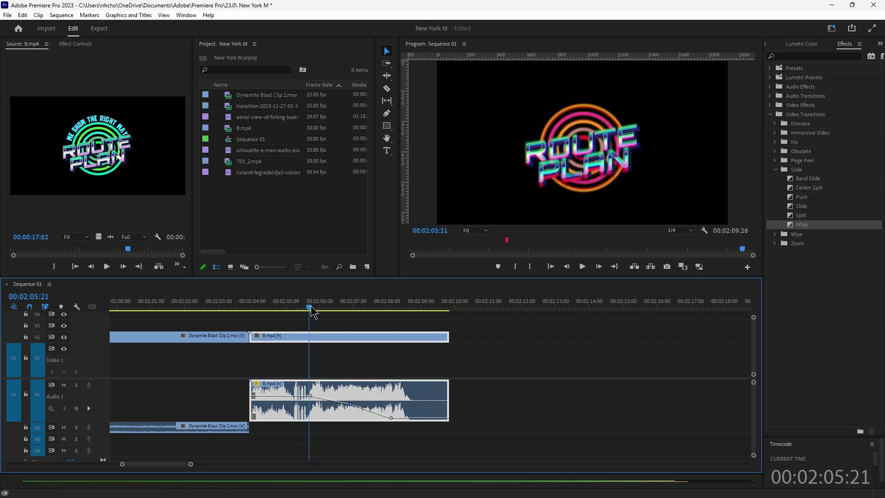
pyautogui.moveTo(311, 307); pyautogui.dragTo(420, 308)
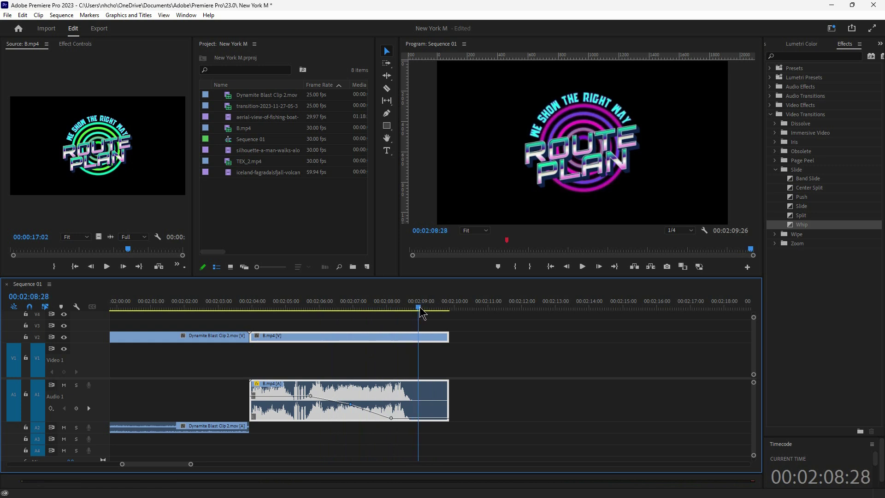
pyautogui.hotkey('ctrl', 'z')
# Step: Set the A1 track to show clip keyframes, then switch it to track keyframes for Volume
pyautogui.click(51, 408)
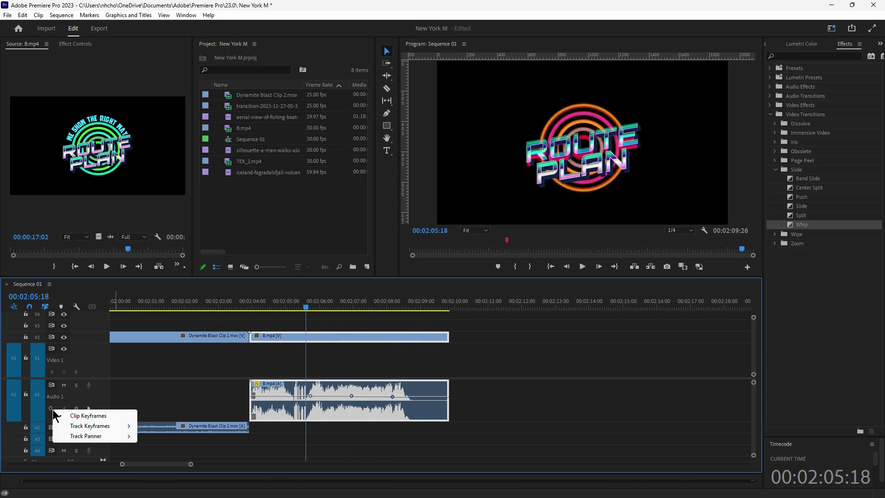
pyautogui.click(83, 416)
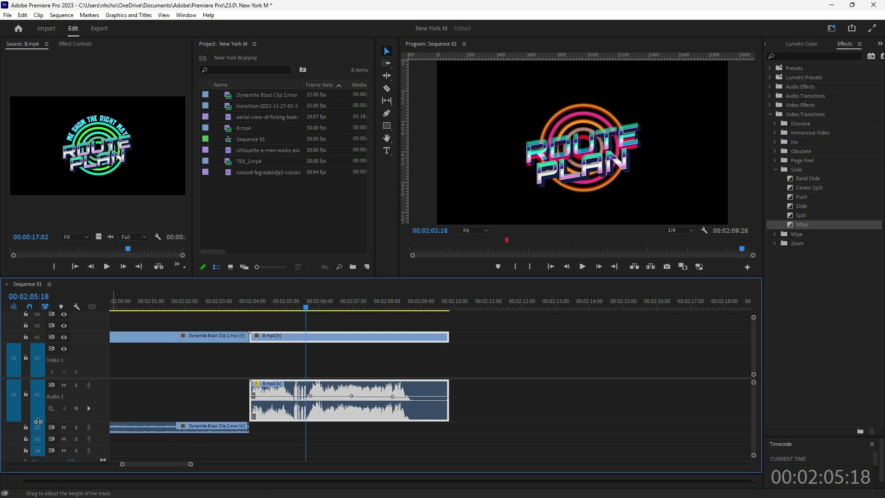
pyautogui.click(51, 408)
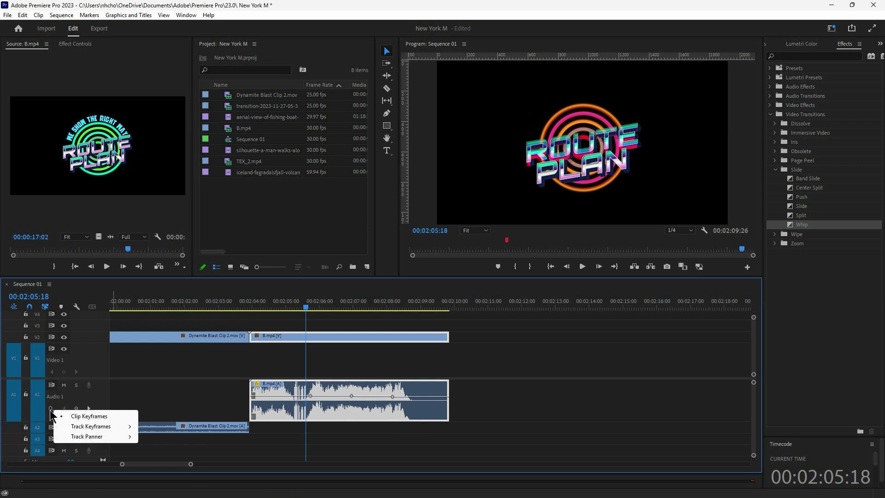
pyautogui.moveTo(79, 426)
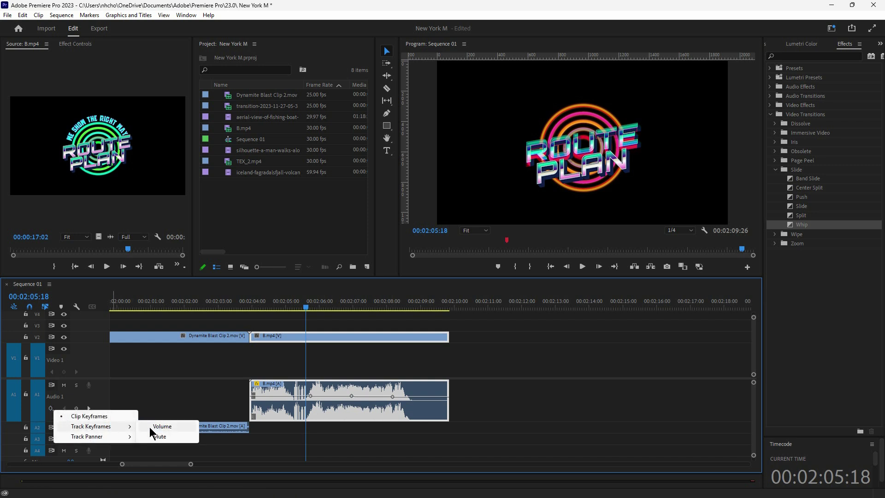
pyautogui.click(162, 437)
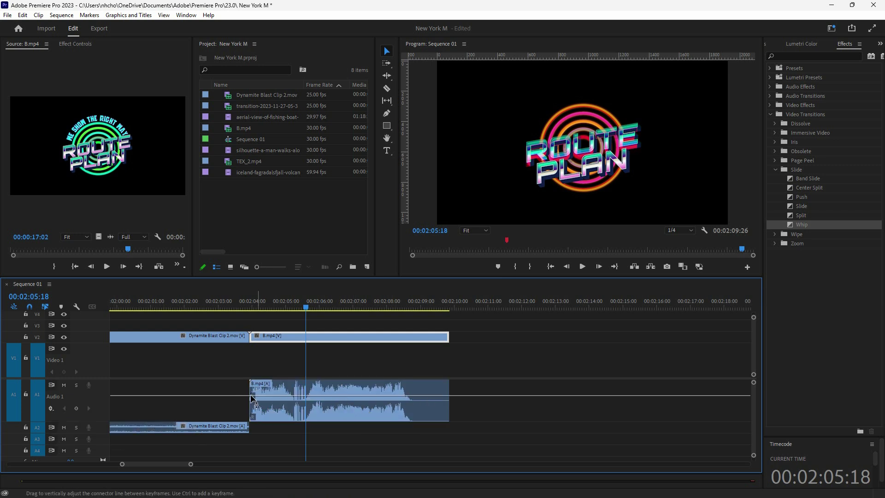
# Step: Switch the A1 track to track keyframes for Mute and try adjusting its mute line
pyautogui.click(53, 412)
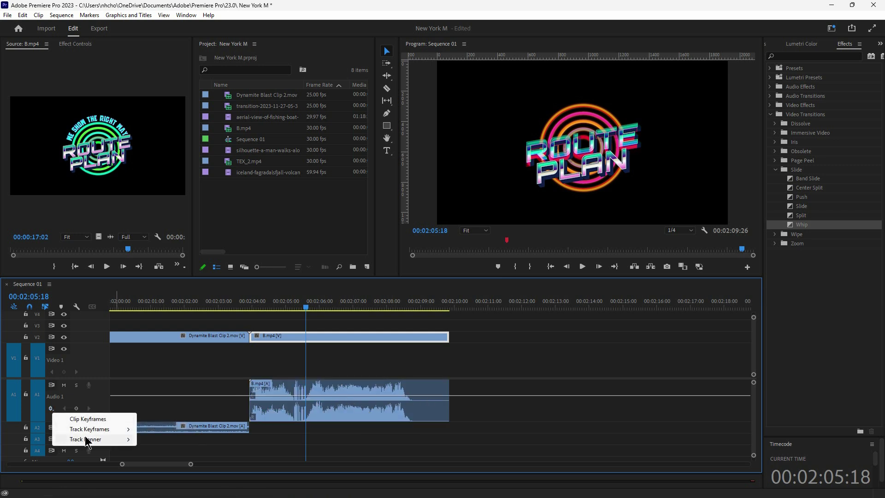
pyautogui.moveTo(93, 430)
pyautogui.click(158, 439)
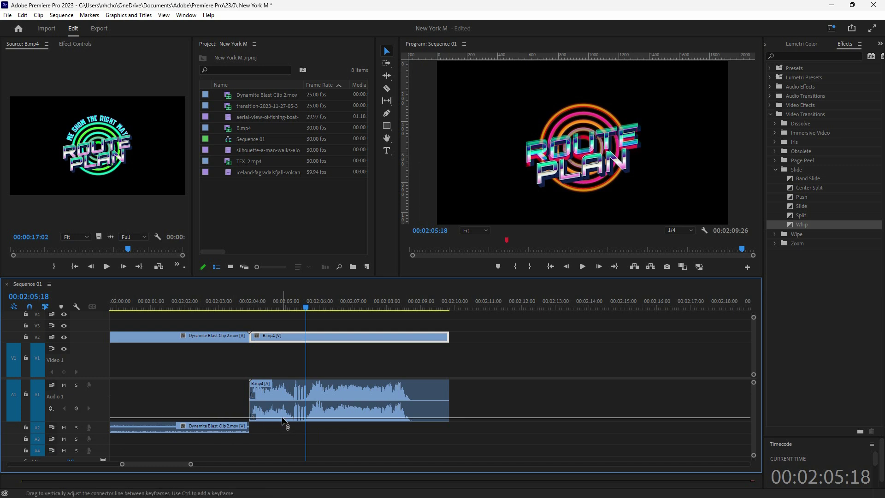
pyautogui.moveTo(282, 418)
pyautogui.mouseDown()
pyautogui.moveTo(283, 396)
pyautogui.moveTo(281, 418)
pyautogui.mouseUp()
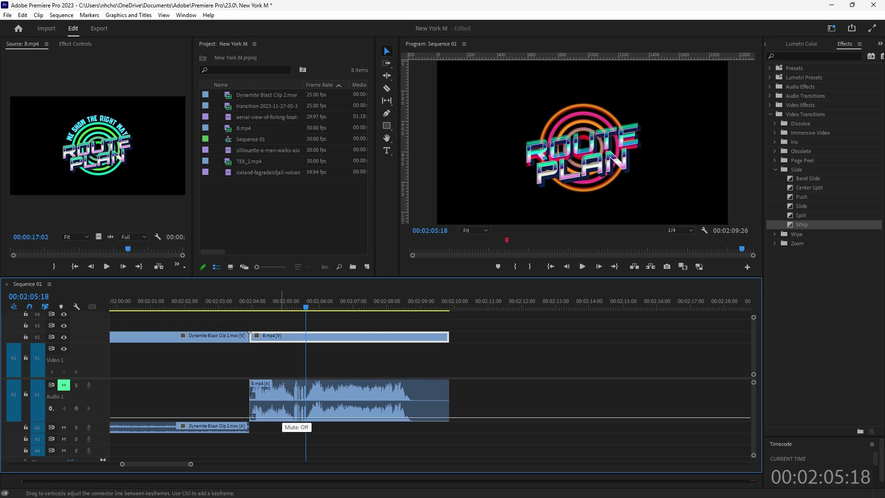
# Step: Return A1 to clip keyframes, and lower the B.mp4 audio keyframe at 00:02:06:28 while shifting it past 00:02:07:00
pyautogui.click(51, 409)
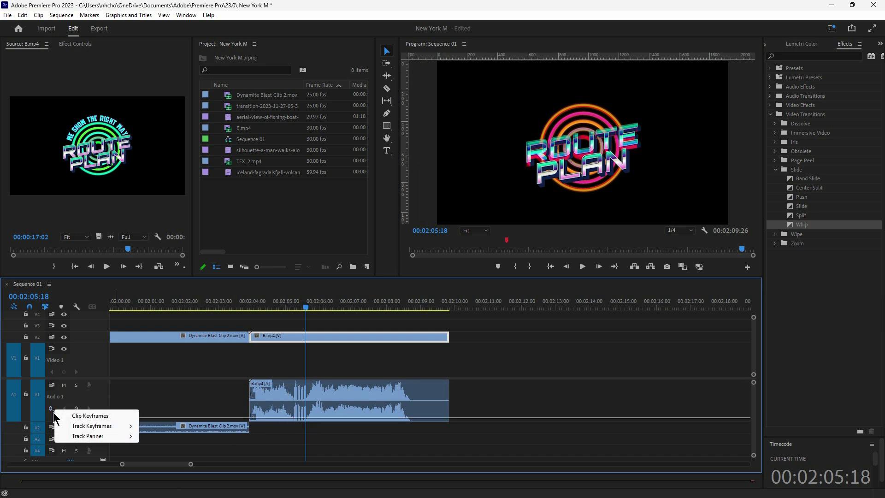
pyautogui.click(70, 416)
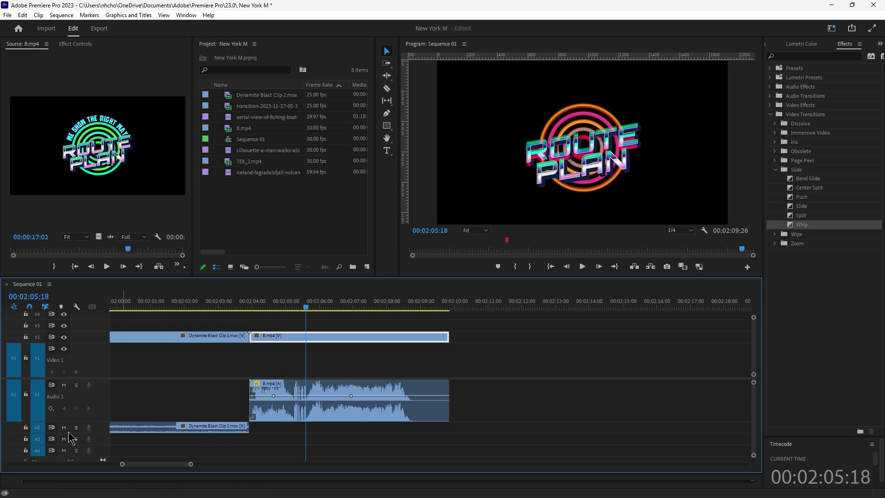
pyautogui.click(338, 420)
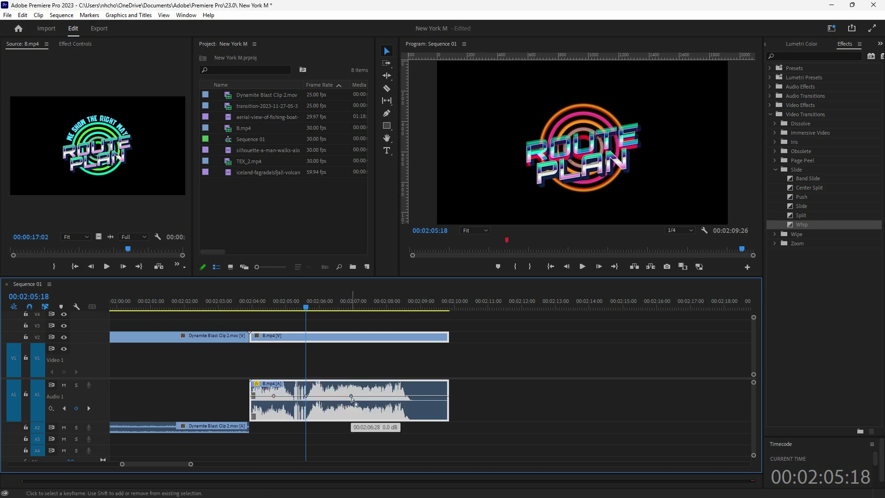
pyautogui.moveTo(352, 396); pyautogui.dragTo(362, 417)
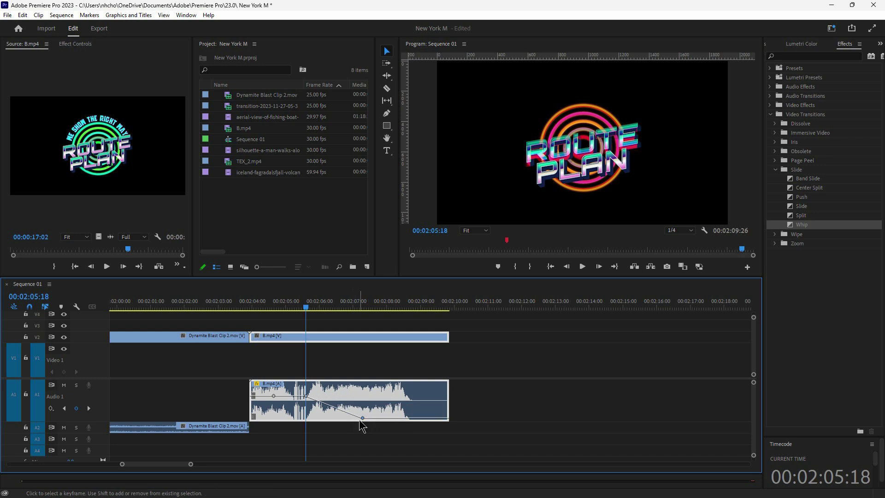
# Step: Lower the middle B.mp4 audio keyframe to -7.2 dB at 00:02:05:22, nudge the last keyframe slightly earlier, and scrub through the fade
pyautogui.moveTo(306, 395); pyautogui.dragTo(310, 403)
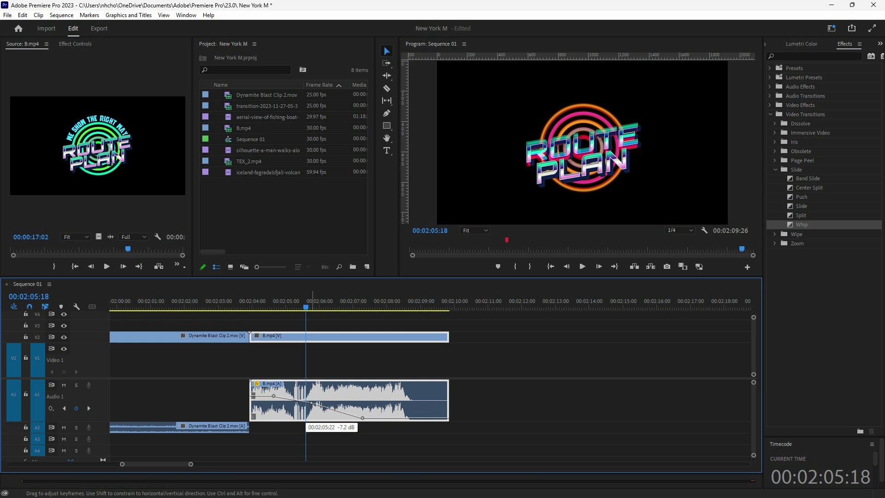
pyautogui.moveTo(261, 302); pyautogui.dragTo(405, 351)
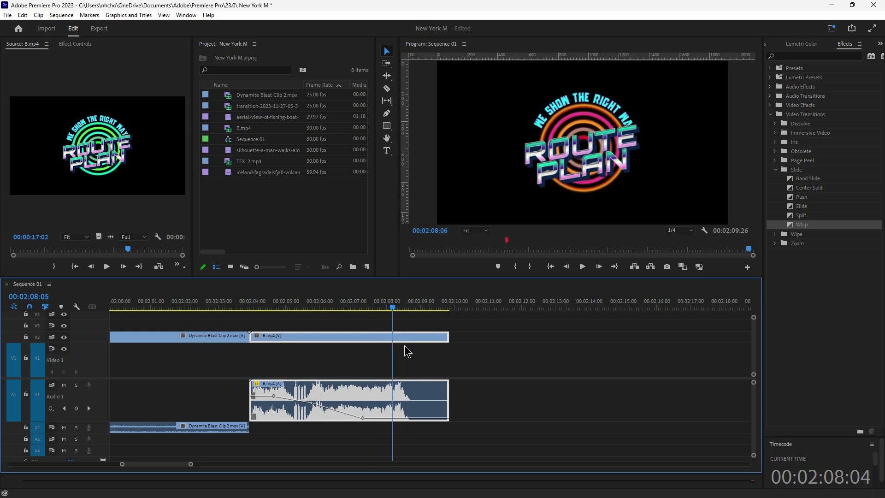
pyautogui.moveTo(363, 417); pyautogui.dragTo(360, 417)
pyautogui.moveTo(447, 412); pyautogui.dragTo(446, 412)
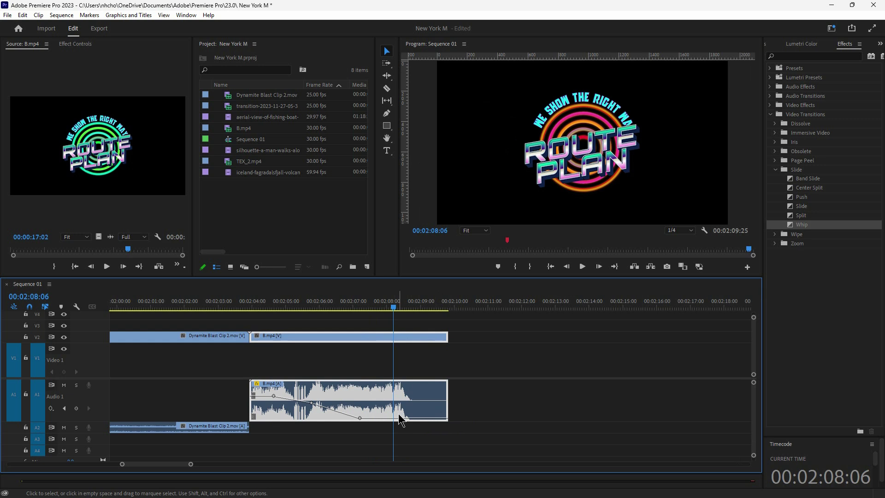
pyautogui.moveTo(338, 305); pyautogui.dragTo(375, 324)
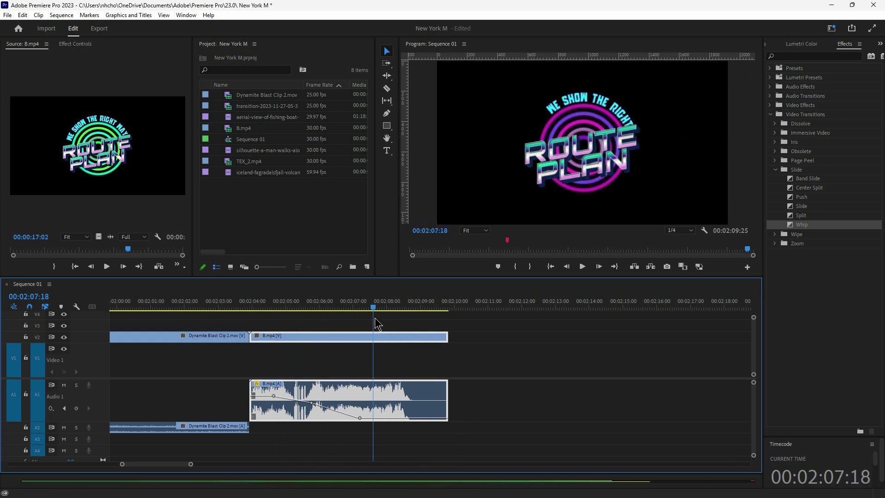
# Step: Raise the first B.mp4 audio keyframe slightly, place the playhead at 00:02:04:11, and deselect the clip
pyautogui.moveTo(274, 395); pyautogui.dragTo(273, 393)
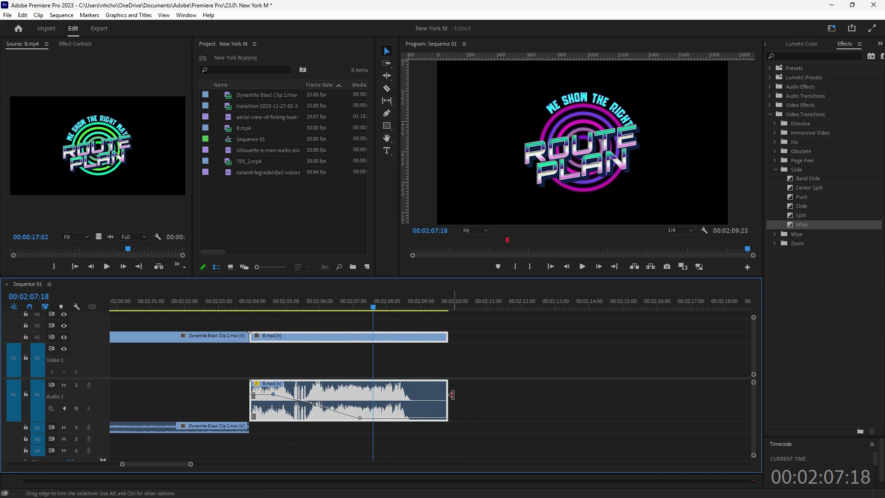
pyautogui.click(264, 304)
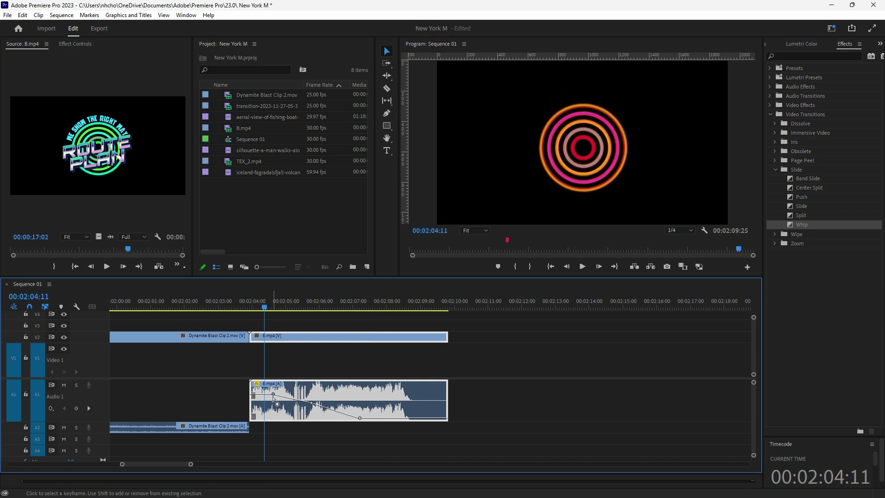
pyautogui.moveTo(273, 398)
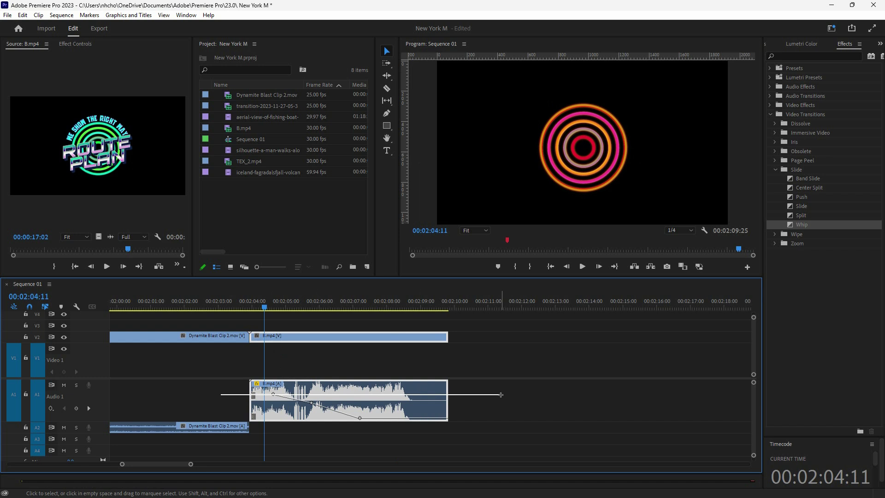
pyautogui.click(597, 396)
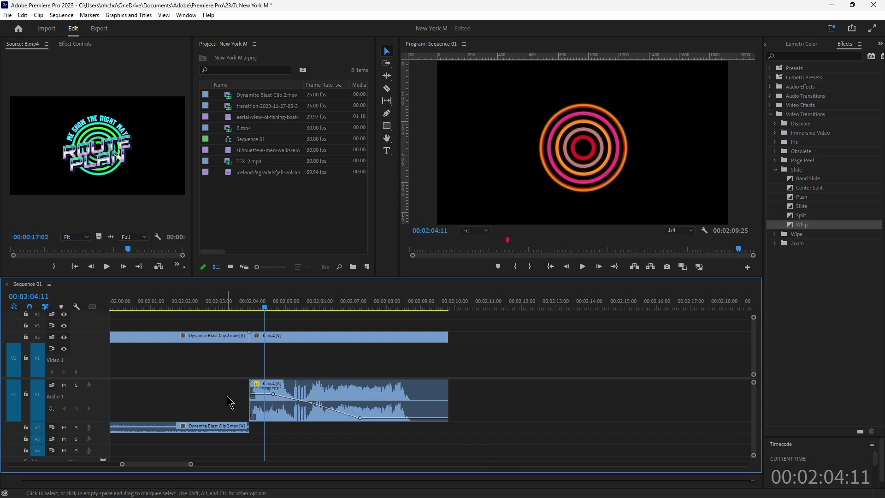
# Step: Raise the first B.mp4 audio keyframe near the clip's upper edge, check from 00:02:04:07, and lower it partway back
pyautogui.moveTo(226, 395); pyautogui.dragTo(510, 391)
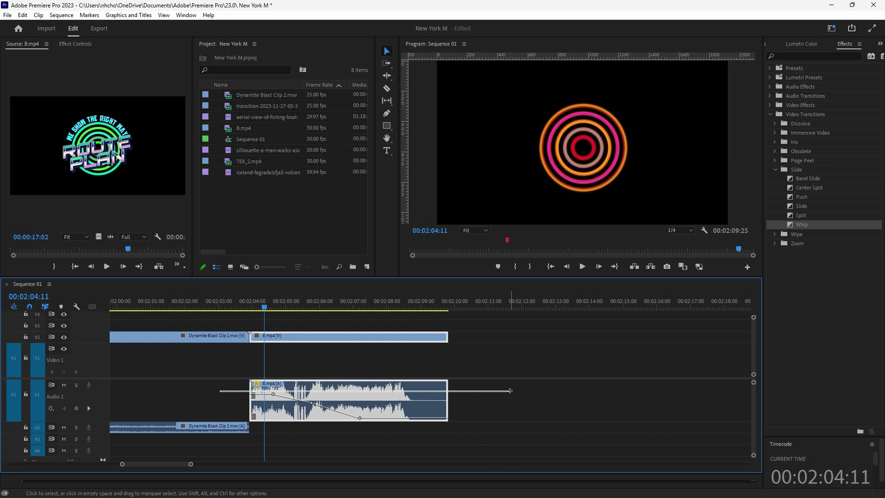
pyautogui.moveTo(509, 390); pyautogui.dragTo(510, 390)
pyautogui.moveTo(273, 394); pyautogui.dragTo(275, 383)
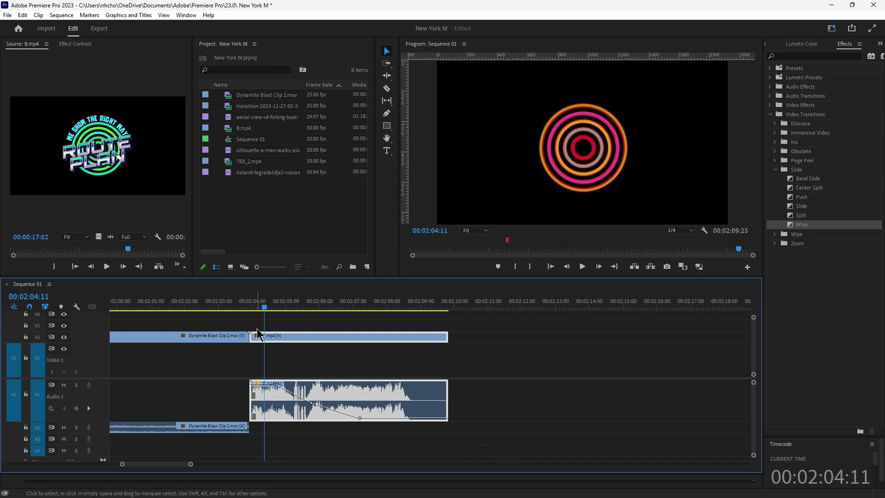
pyautogui.click(261, 307)
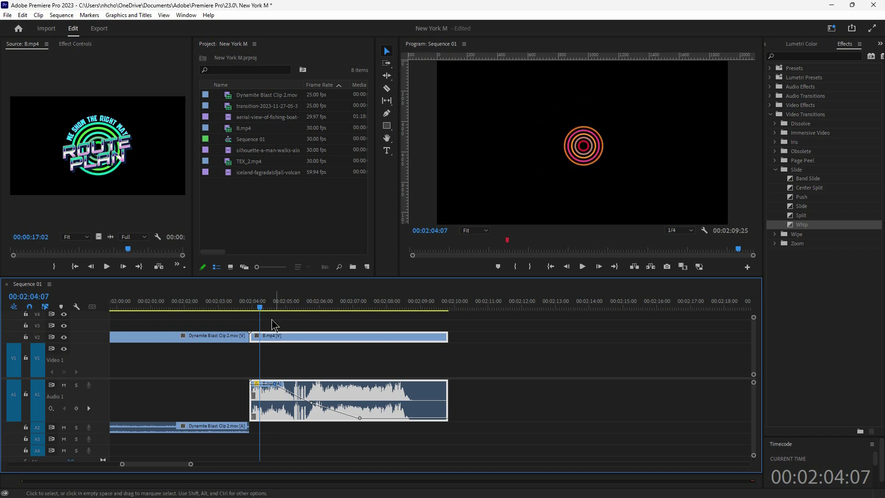
pyautogui.moveTo(274, 383); pyautogui.dragTo(275, 390)
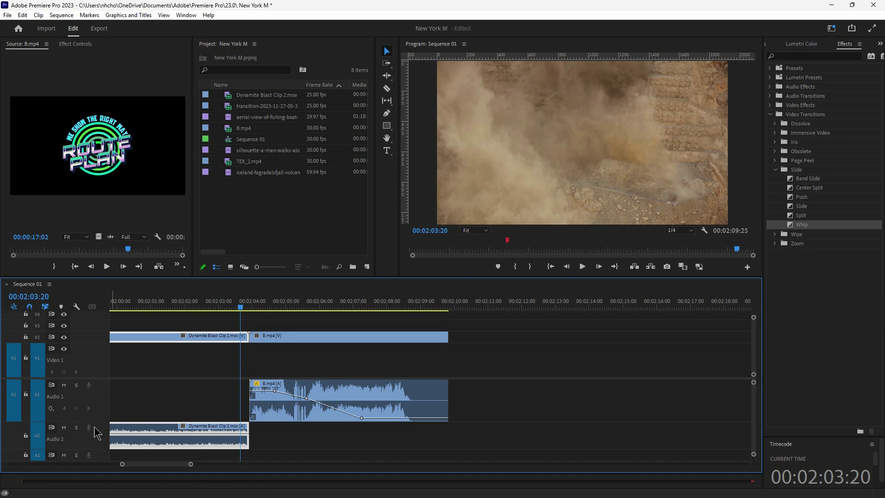
# Step: Reduce the A1 and A2 track heights, and move the Dynamite Blast Clip 2.mov audio on A2 and A3 past the end of B.mp4
pyautogui.moveTo(98, 421)
pyautogui.mouseDown()
pyautogui.moveTo(98, 397)
pyautogui.moveTo(100, 417)
pyautogui.moveTo(100, 409)
pyautogui.mouseUp()
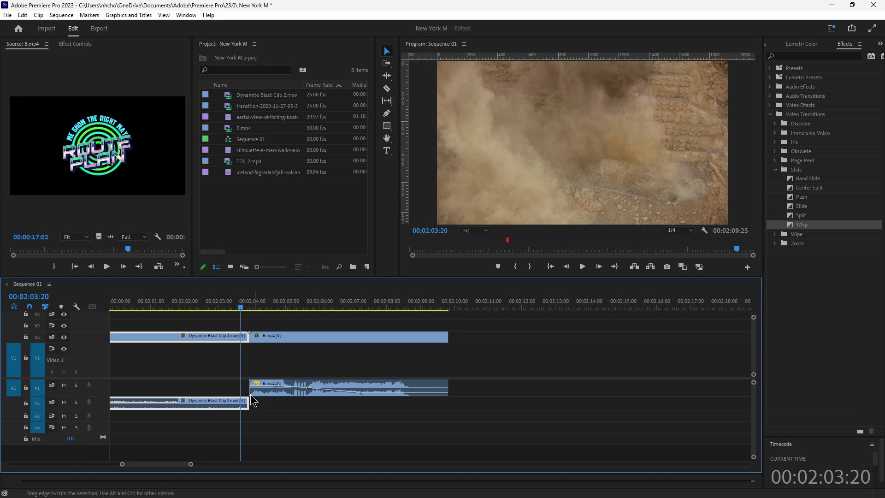
pyautogui.click(183, 407)
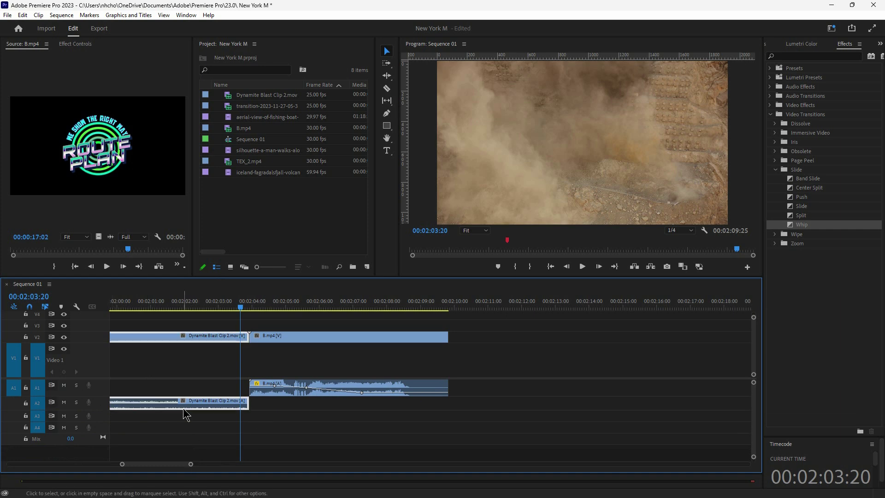
pyautogui.moveTo(186, 413); pyautogui.dragTo(356, 404)
pyautogui.moveTo(203, 418); pyautogui.dragTo(677, 416)
pyautogui.click(180, 405)
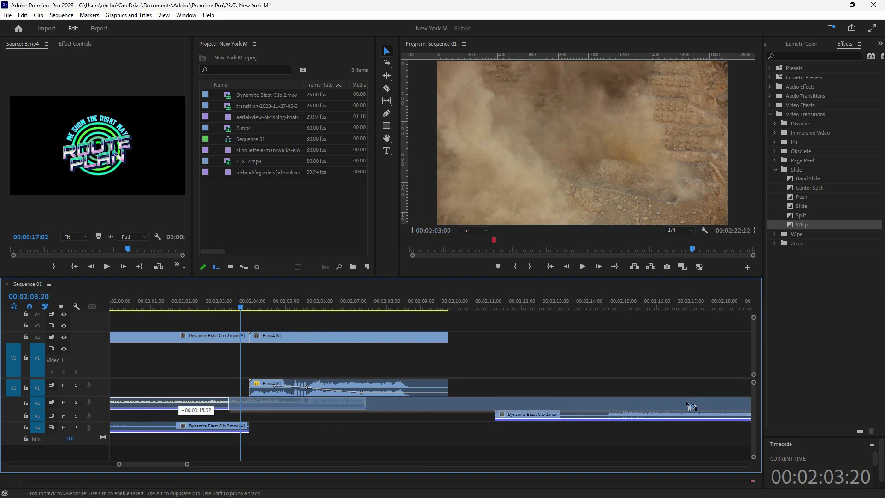
pyautogui.moveTo(179, 408); pyautogui.dragTo(531, 406)
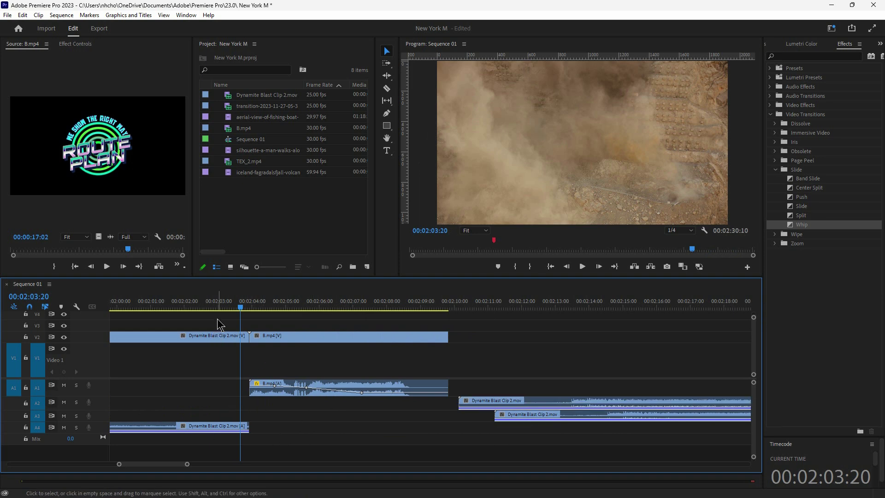
pyautogui.moveTo(290, 310); pyautogui.dragTo(318, 308)
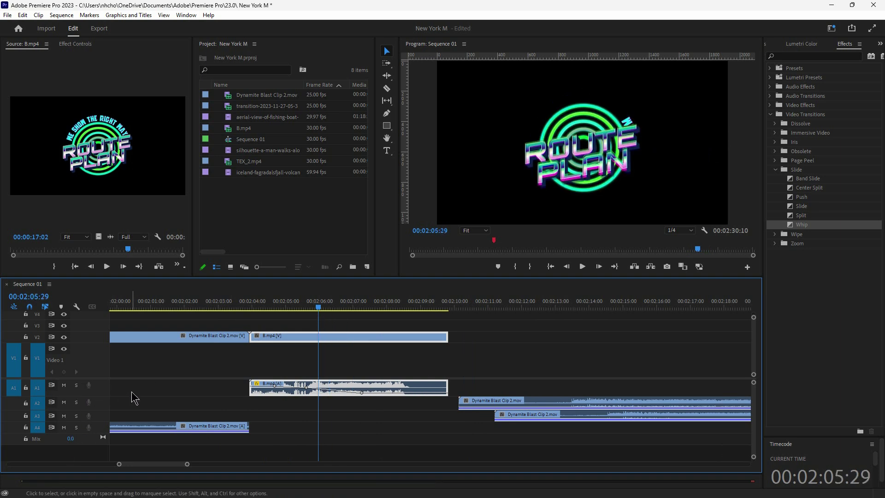
pyautogui.click(177, 389)
pyautogui.moveTo(159, 362); pyautogui.dragTo(368, 347)
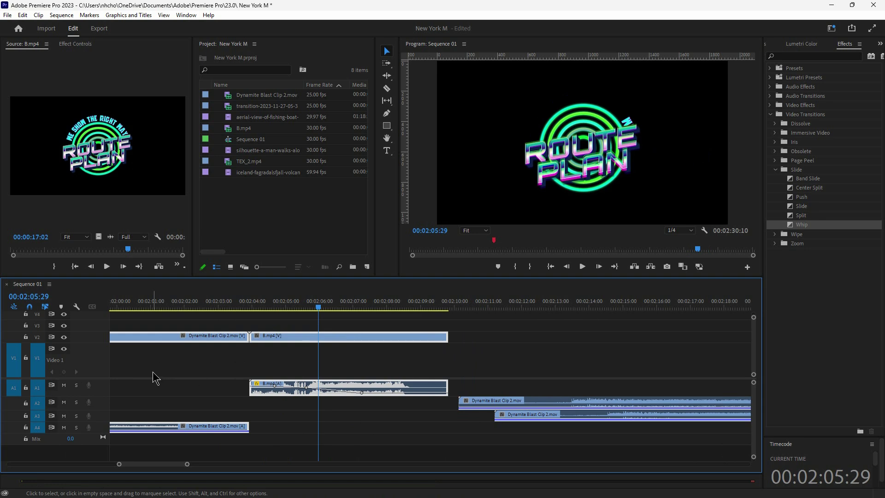
pyautogui.moveTo(238, 389); pyautogui.dragTo(543, 438)
pyautogui.click(457, 441)
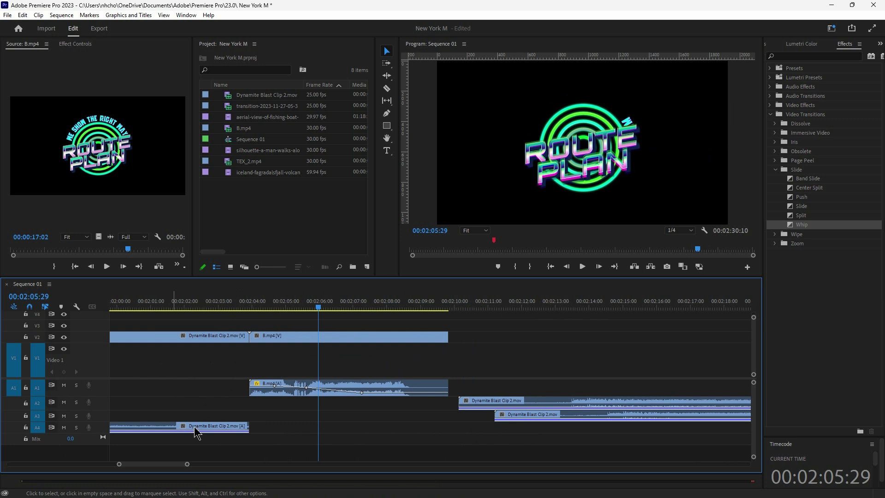
pyautogui.click(123, 390)
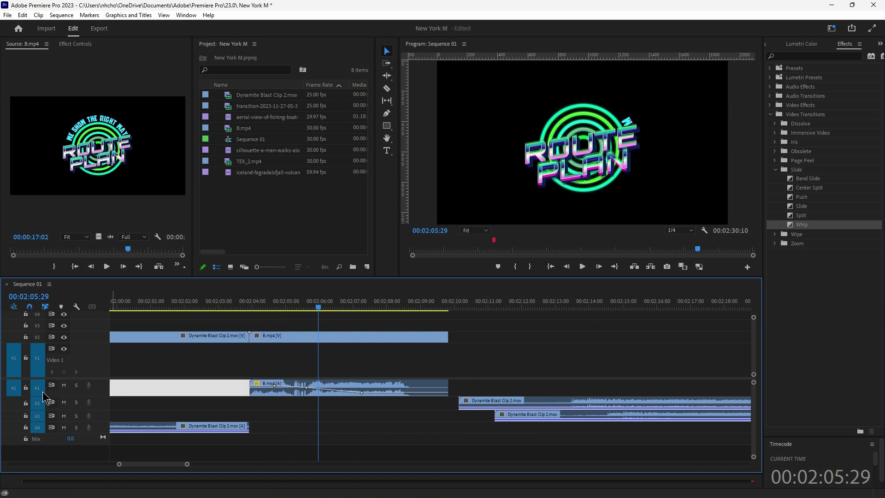
pyautogui.click(176, 395)
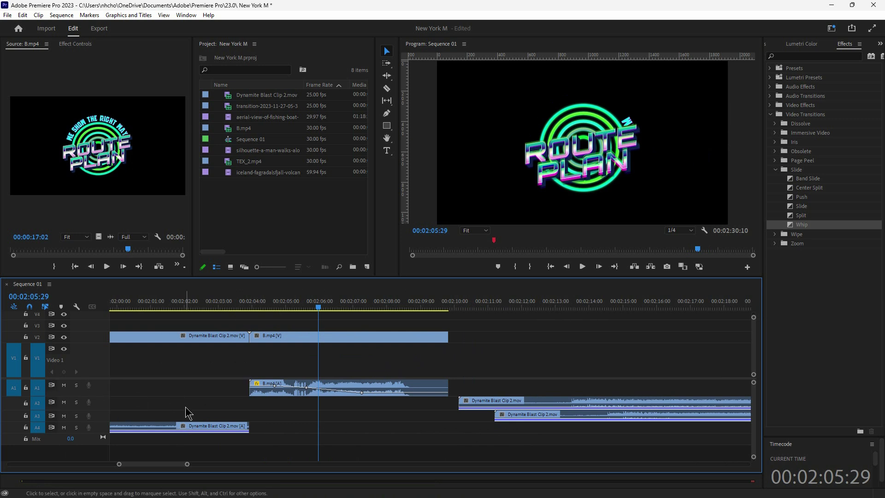
pyautogui.click(186, 404)
pyautogui.click(184, 386)
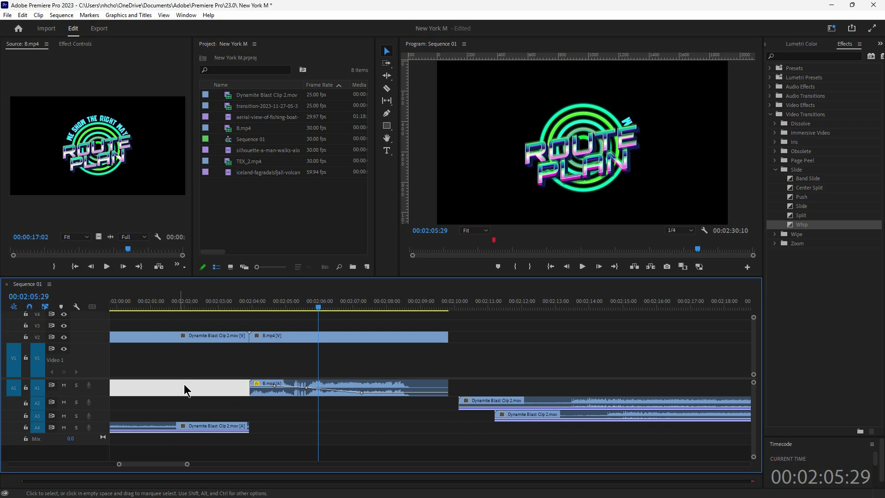
# Step: Solo audio track A1 and move the playhead to the start of the B.mp4 clip
pyautogui.click(77, 385)
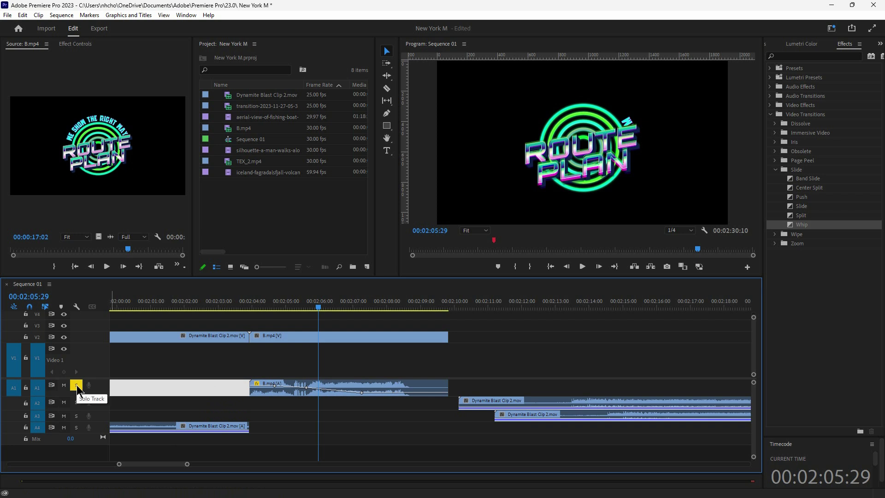
pyautogui.moveTo(173, 305); pyautogui.dragTo(246, 307)
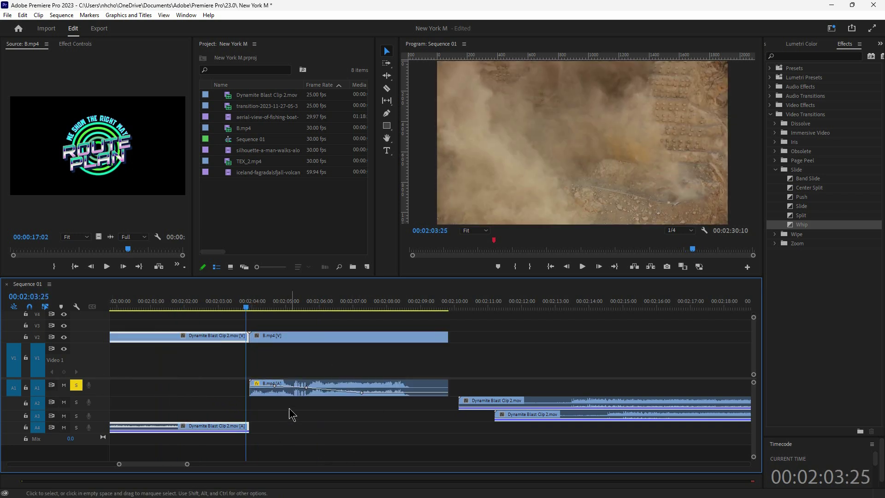
pyautogui.click(405, 427)
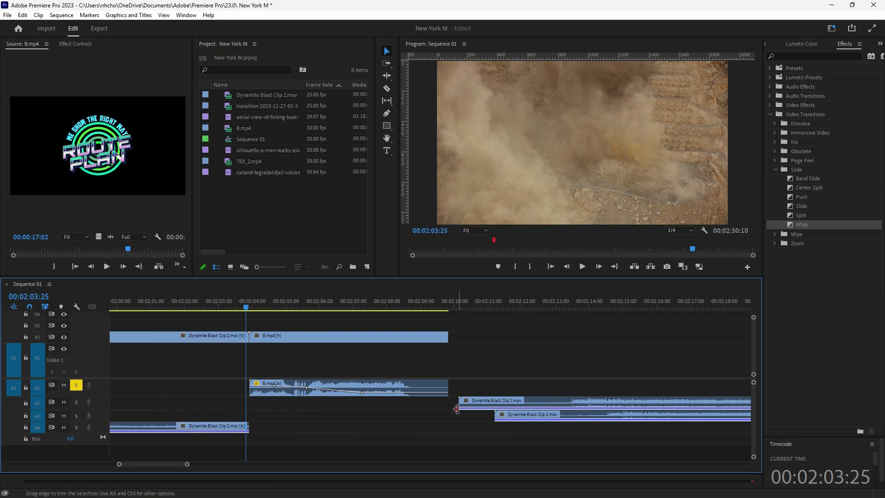
pyautogui.moveTo(447, 403); pyautogui.dragTo(509, 424)
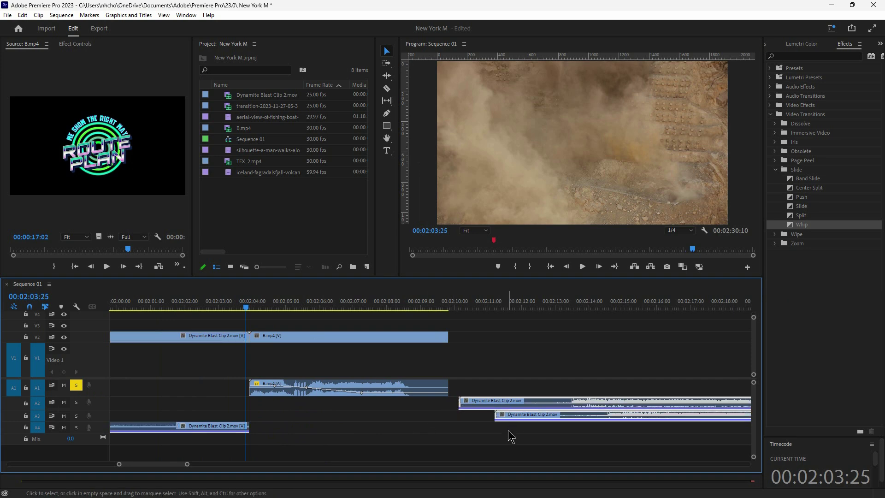
pyautogui.click(551, 413)
pyautogui.press('Down')
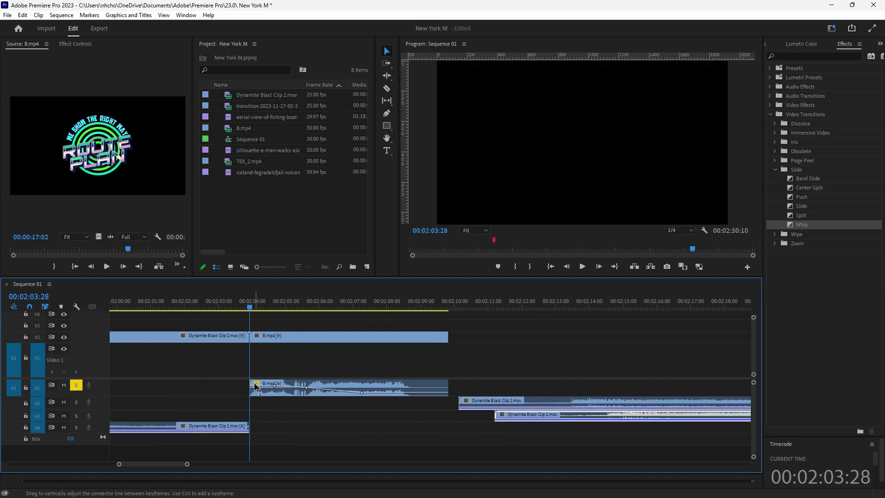
pyautogui.moveTo(279, 395); pyautogui.dragTo(353, 392)
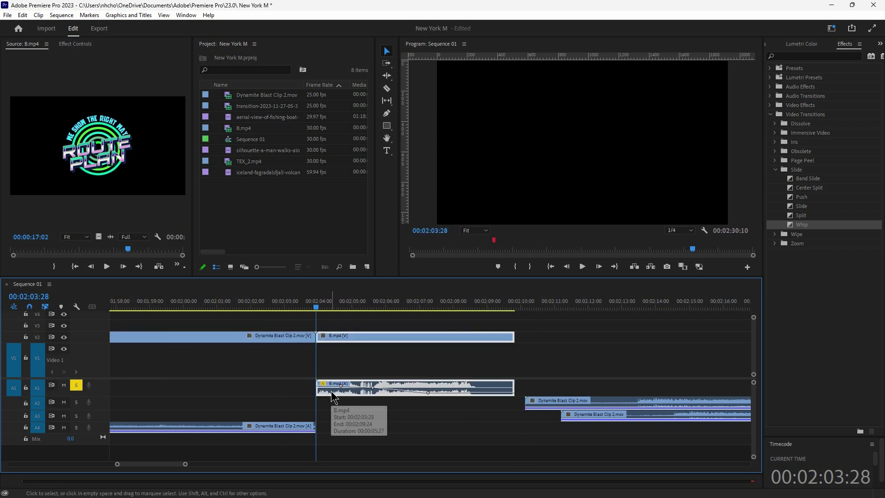
pyautogui.moveTo(282, 391); pyautogui.dragTo(499, 382)
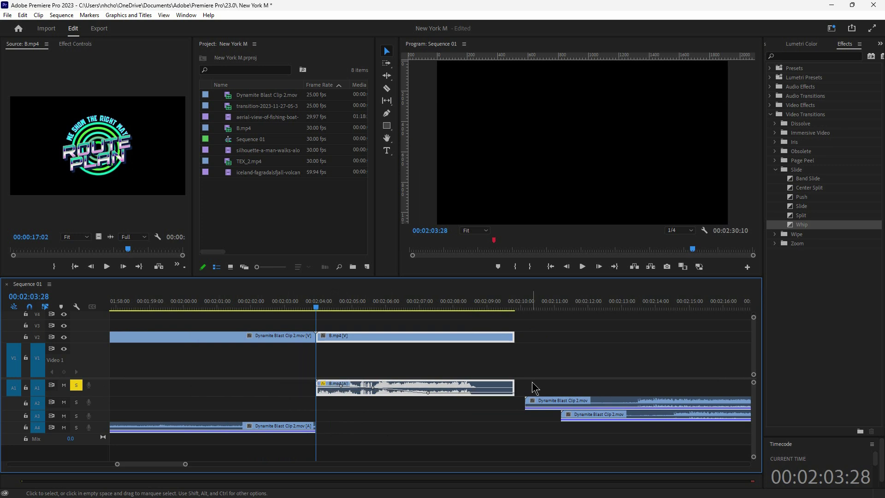
pyautogui.moveTo(572, 384); pyautogui.dragTo(522, 385)
pyautogui.click(232, 396)
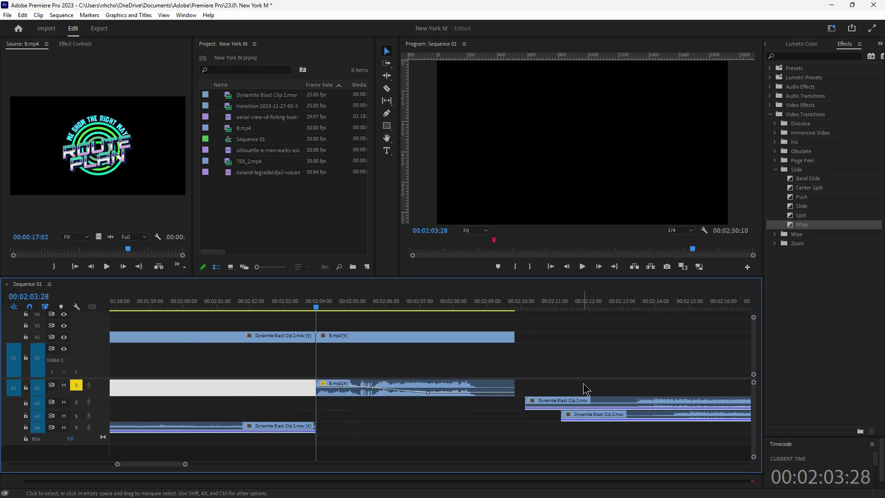
pyautogui.click(585, 388)
pyautogui.moveTo(483, 408); pyautogui.dragTo(584, 429)
pyautogui.moveTo(294, 405); pyautogui.dragTo(577, 436)
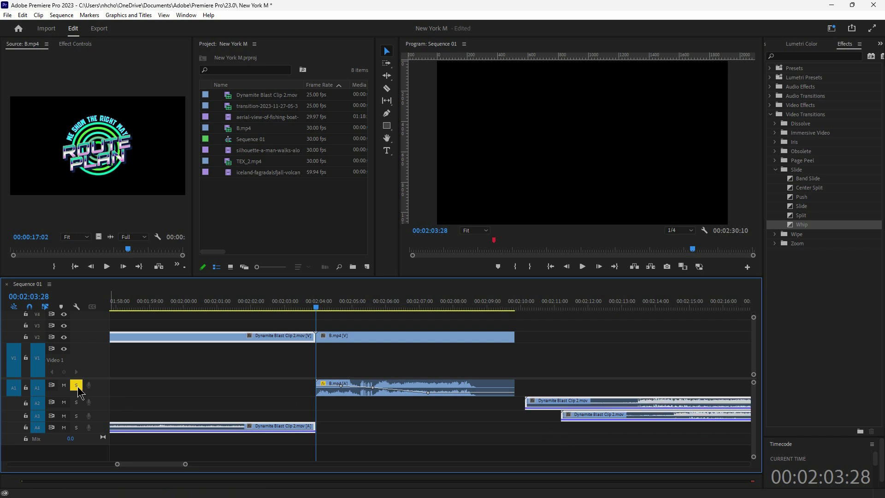
# Step: Switch the solo from audio track A1 to A2, and turn the A2 solo off again
pyautogui.click(77, 386)
pyautogui.click(76, 402)
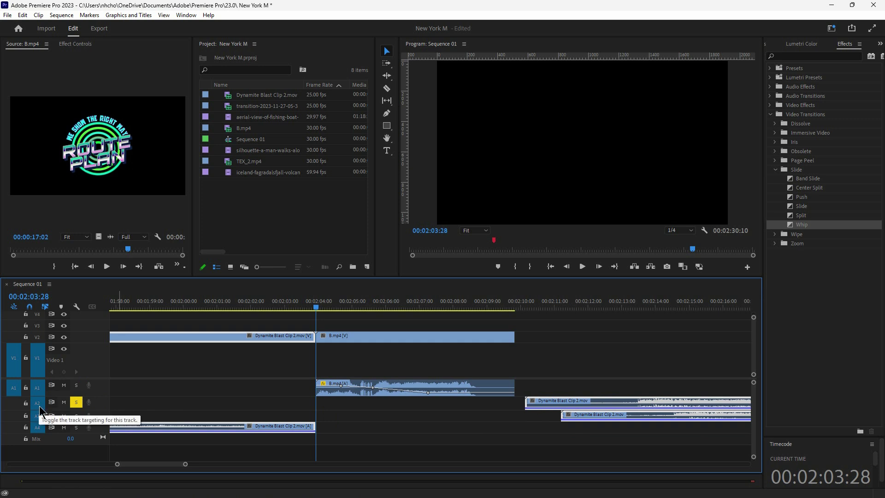
pyautogui.moveTo(248, 406); pyautogui.dragTo(498, 396)
pyautogui.click(330, 437)
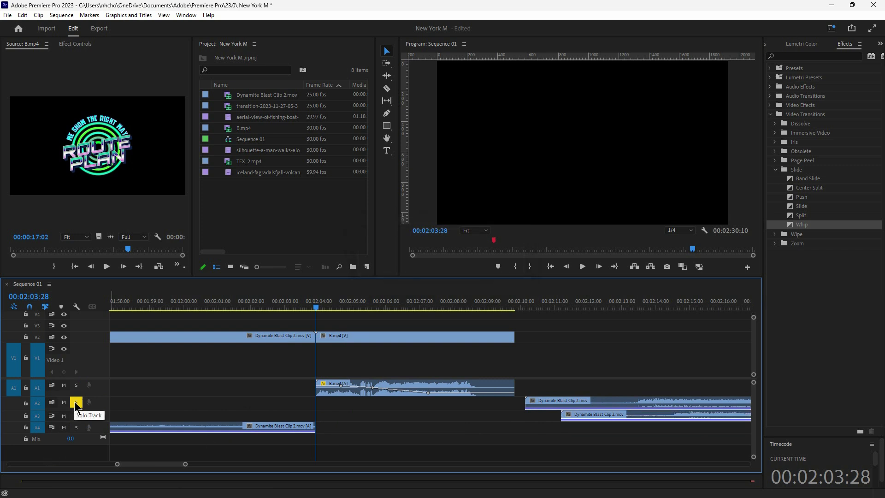
pyautogui.click(75, 402)
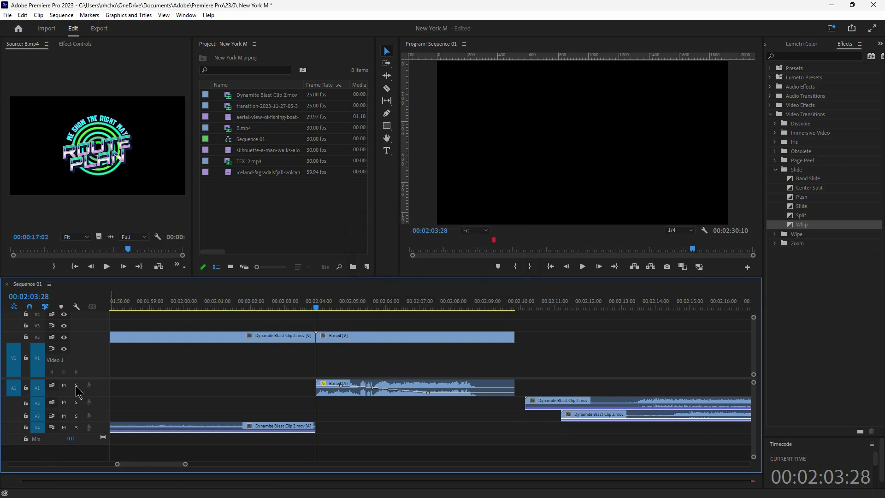
# Step: Select the B.mp4 clip and solo its audio track A1, and turn the solo off again
pyautogui.moveTo(181, 386); pyautogui.dragTo(477, 392)
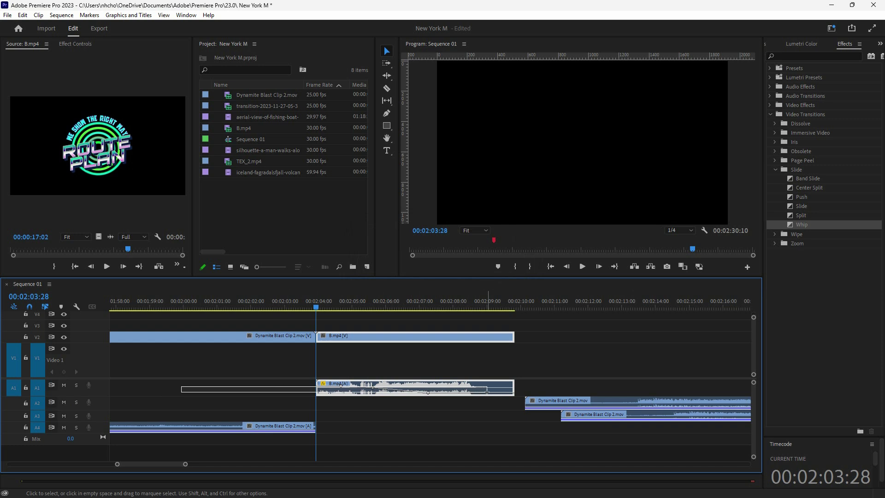
pyautogui.moveTo(486, 391); pyautogui.dragTo(486, 391)
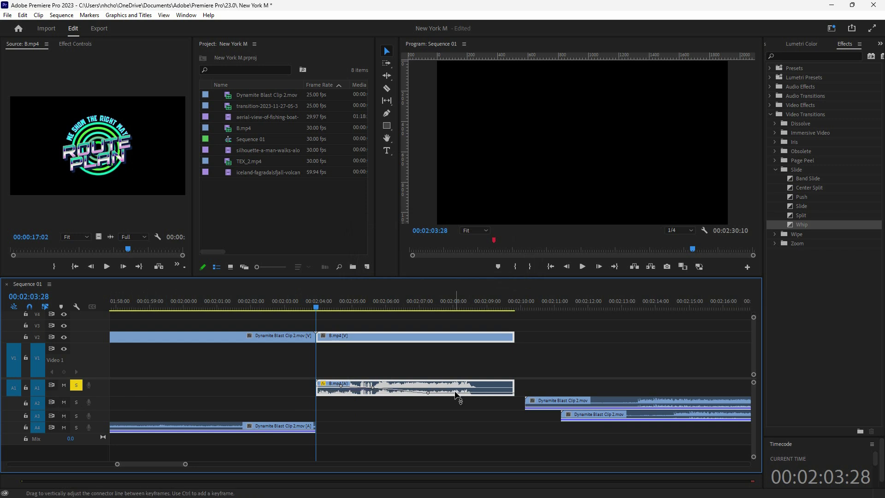
pyautogui.moveTo(272, 403); pyautogui.dragTo(644, 435)
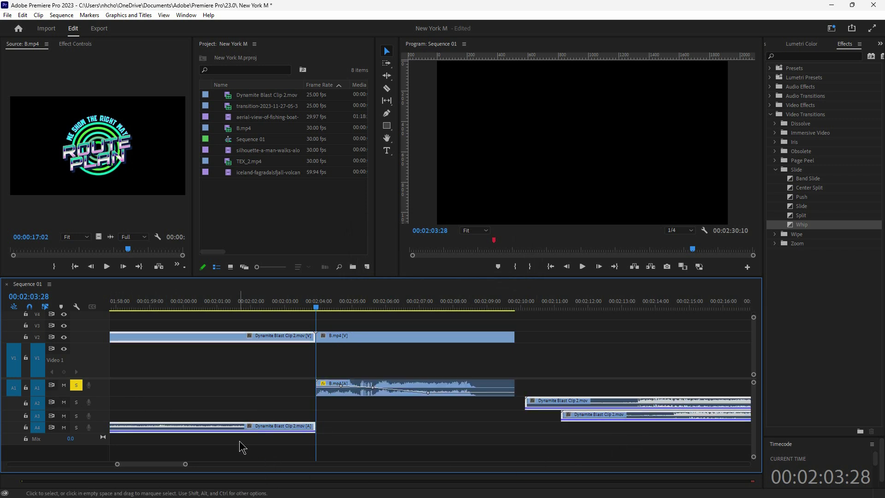
pyautogui.click(76, 385)
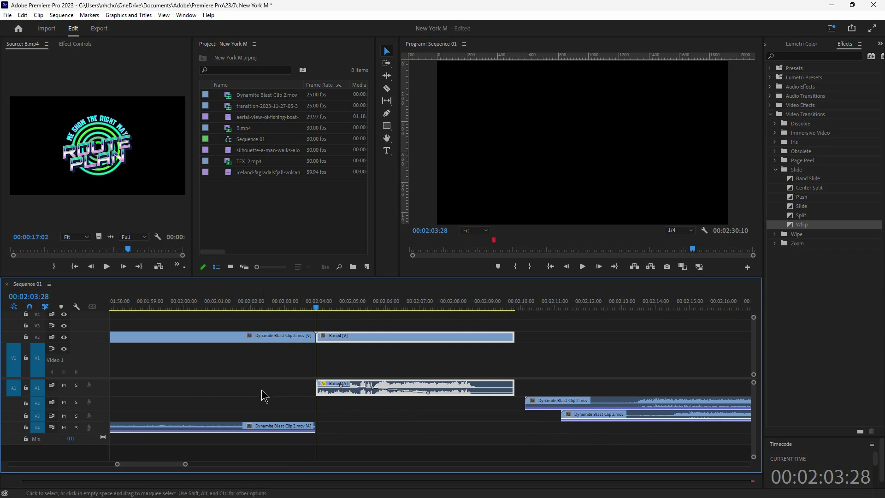
# Step: Reselect the B.mp4 clip and toggle the solo of audio track A1 on and off once more
pyautogui.moveTo(261, 390); pyautogui.dragTo(353, 398)
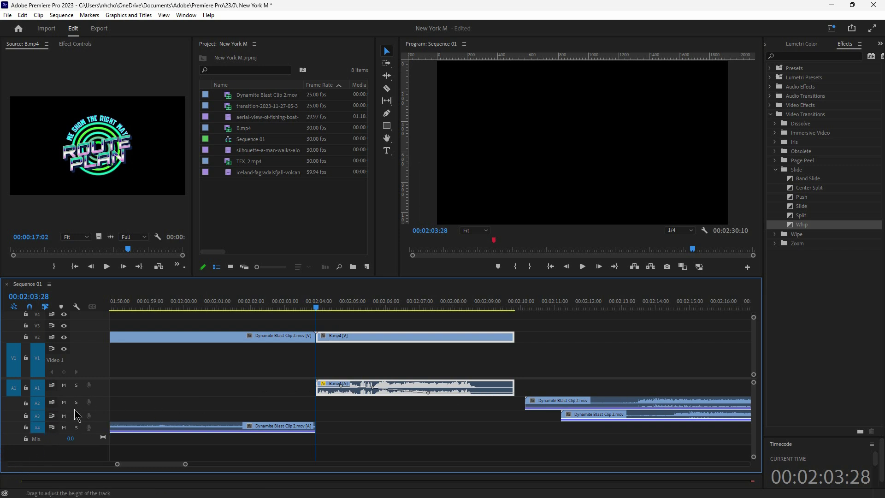
pyautogui.moveTo(64, 402)
pyautogui.mouseDown()
pyautogui.moveTo(65, 426)
pyautogui.moveTo(64, 402)
pyautogui.mouseUp()
pyautogui.click(64, 427)
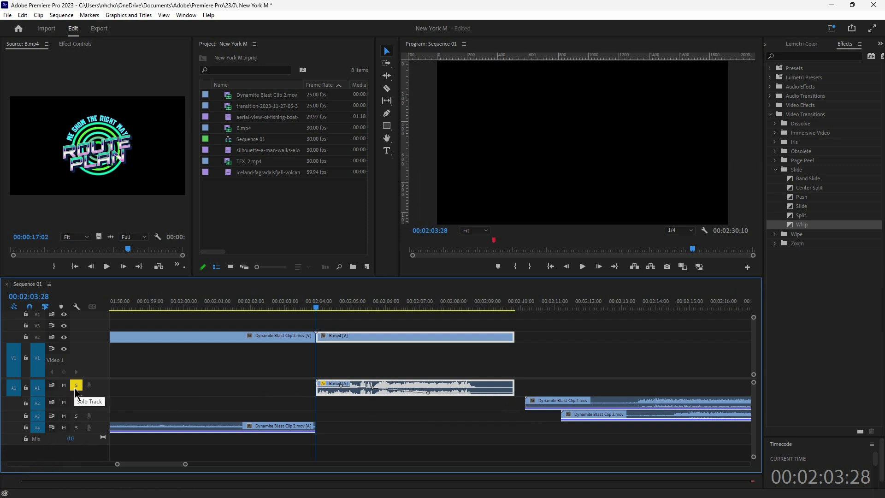
pyautogui.click(76, 387)
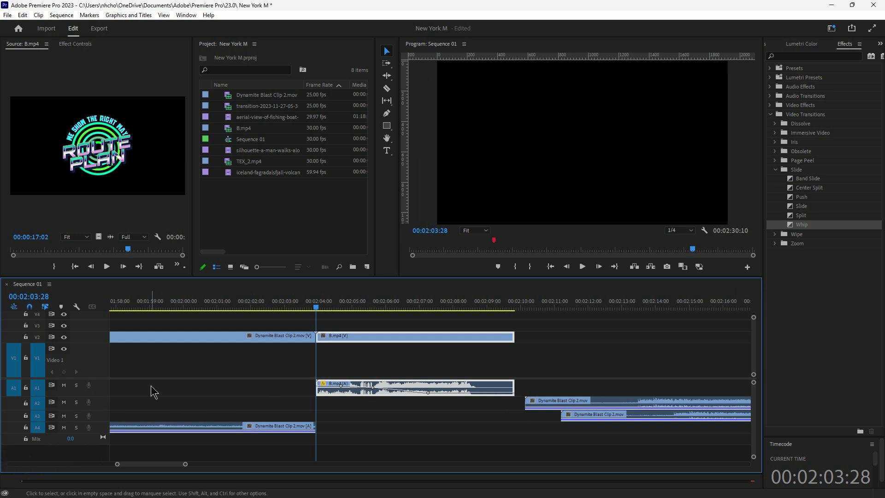
pyautogui.moveTo(290, 386); pyautogui.dragTo(354, 389)
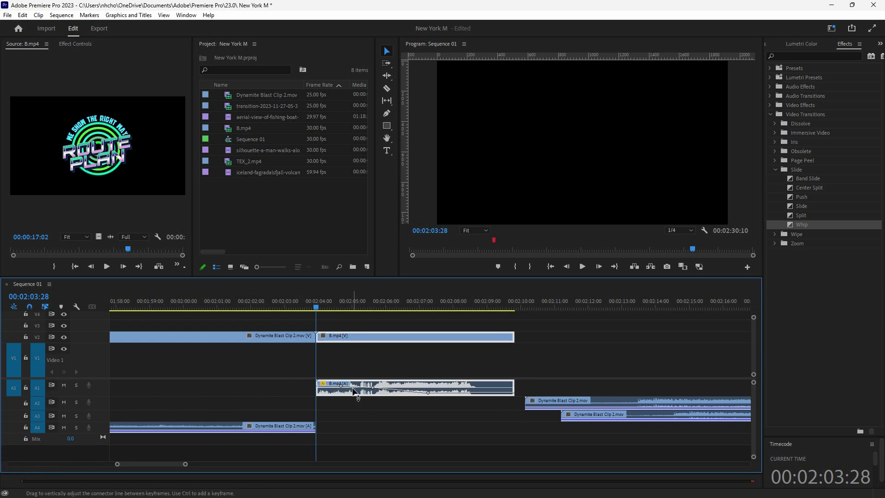
pyautogui.click(76, 385)
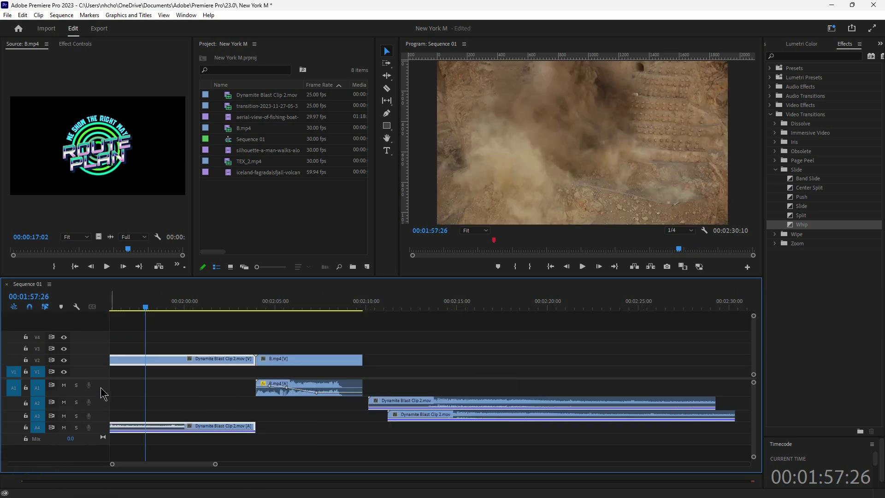
# Step: Expand the height of the Audio 1 track to reveal its waveform and keyframe controls
pyautogui.doubleClick(103, 393)
pyautogui.doubleClick(102, 393)
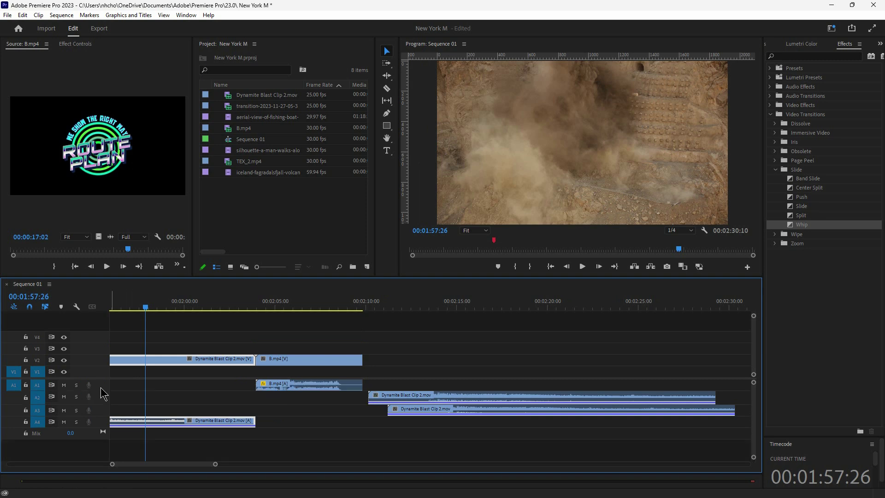
pyautogui.doubleClick(98, 388)
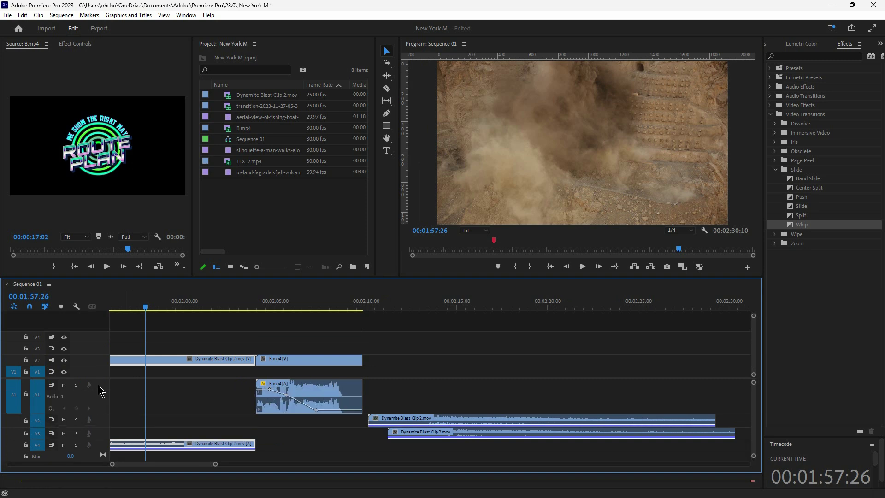
# Step: Show the Track Panner Balance line on Audio 1, and return the track's display to Clip Keyframes
pyautogui.click(51, 408)
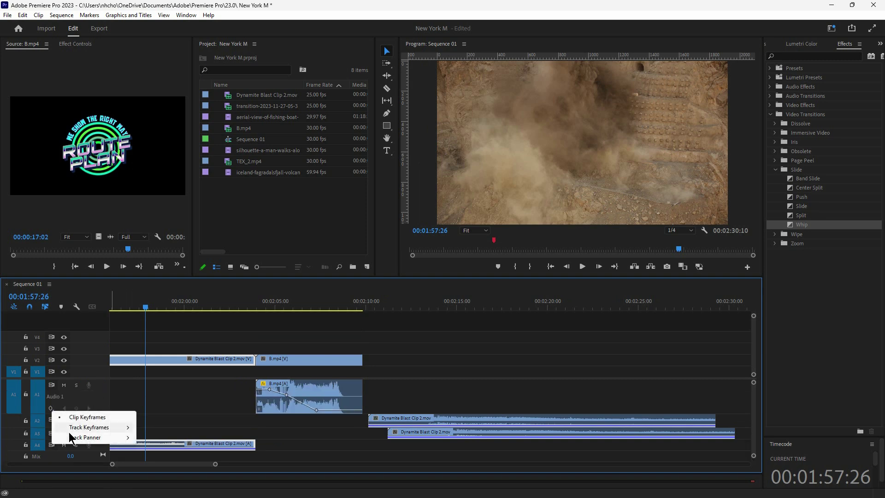
pyautogui.moveTo(77, 439)
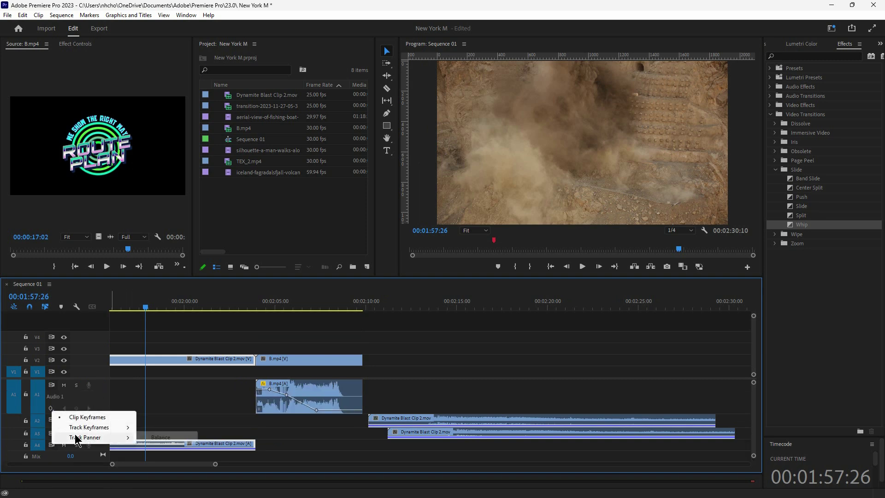
pyautogui.click(175, 439)
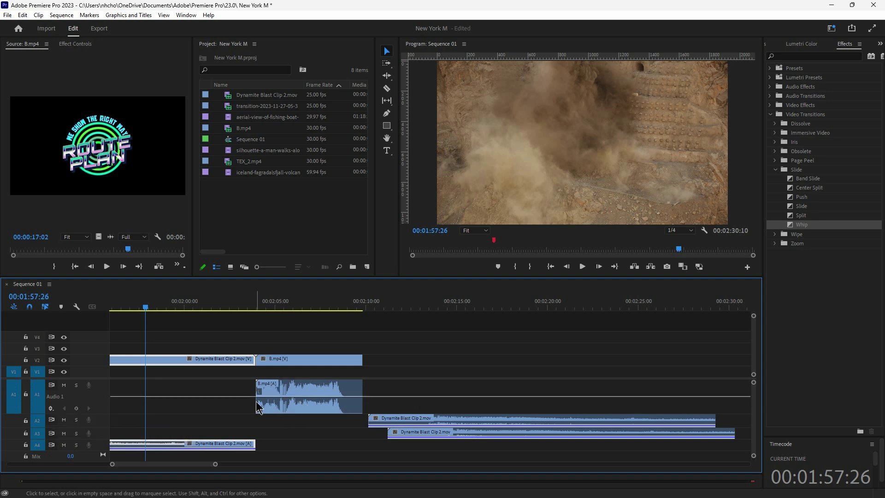
pyautogui.click(51, 409)
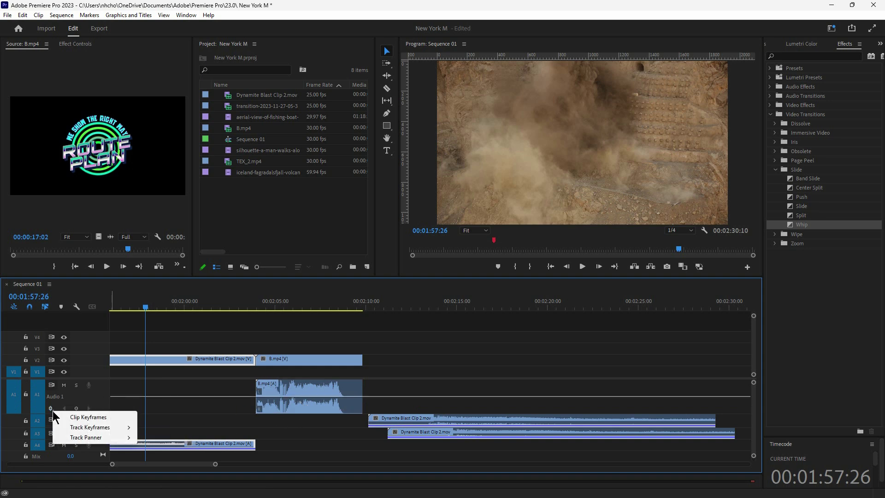
pyautogui.click(78, 417)
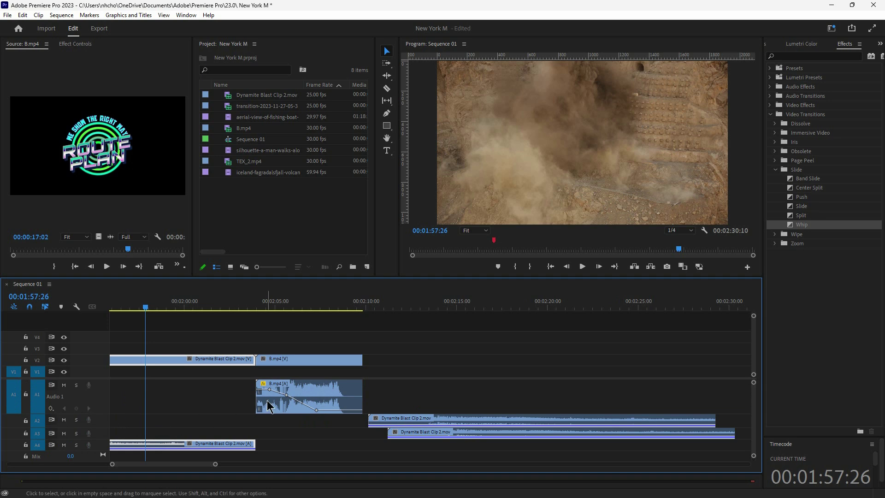
# Step: Select the B.mp4 clip at 00:02:08:05 and display the track Mute keyframes on Audio 1
pyautogui.click(333, 308)
pyautogui.click(342, 396)
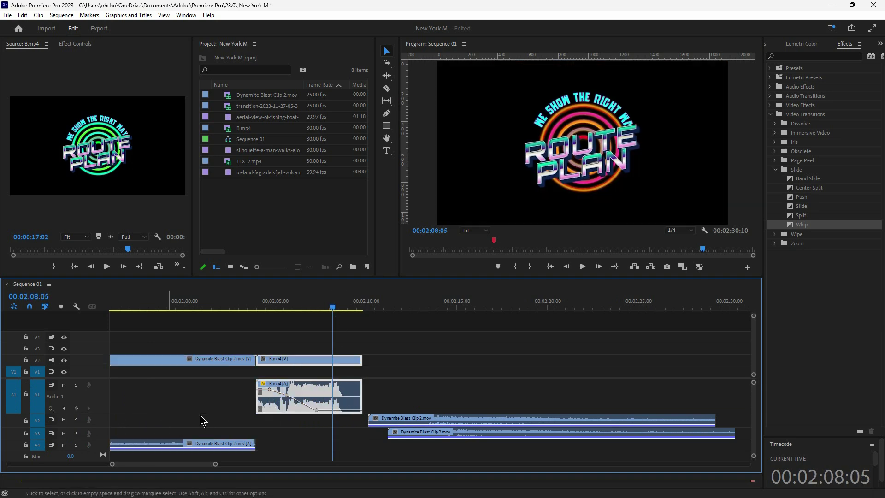
pyautogui.click(51, 409)
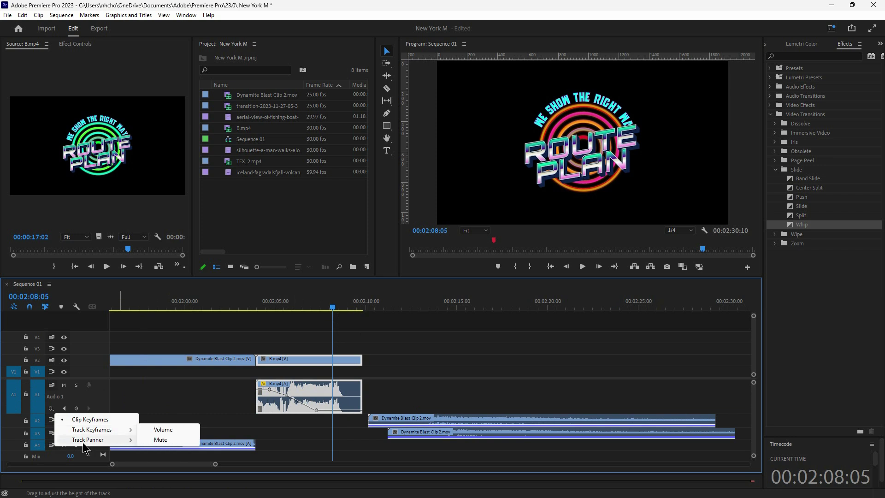
pyautogui.moveTo(109, 434)
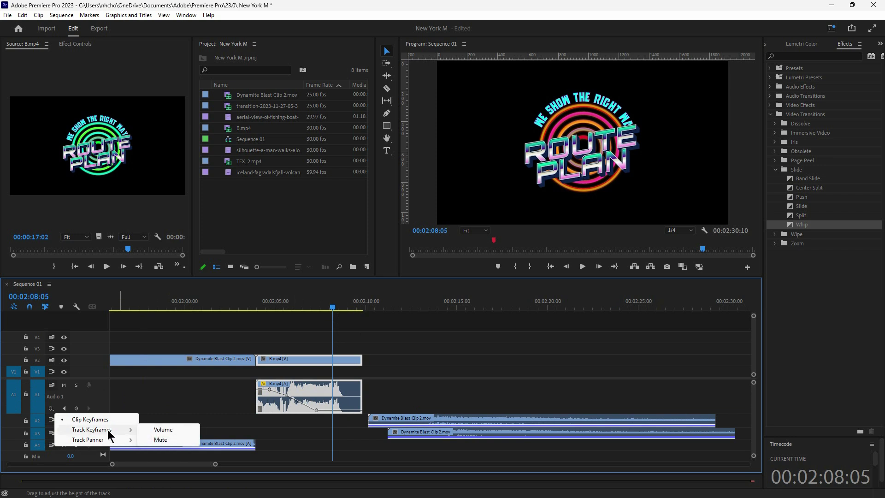
pyautogui.click(161, 440)
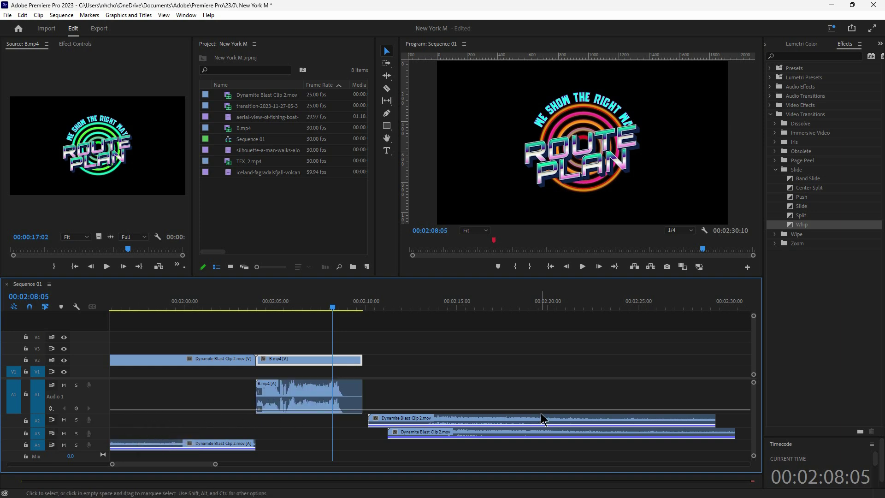
# Step: Display the track Volume keyframes on Audio 1 and raise the track's volume line slightly
pyautogui.click(59, 409)
pyautogui.moveTo(94, 425)
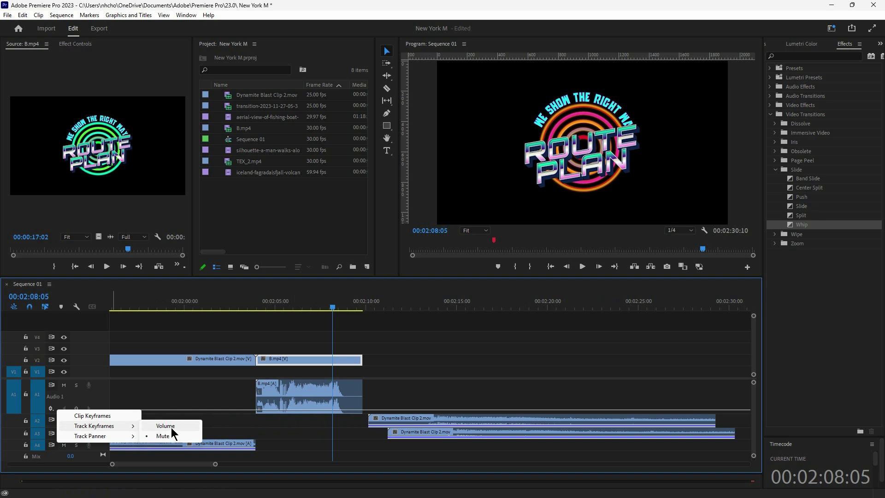
pyautogui.click(172, 427)
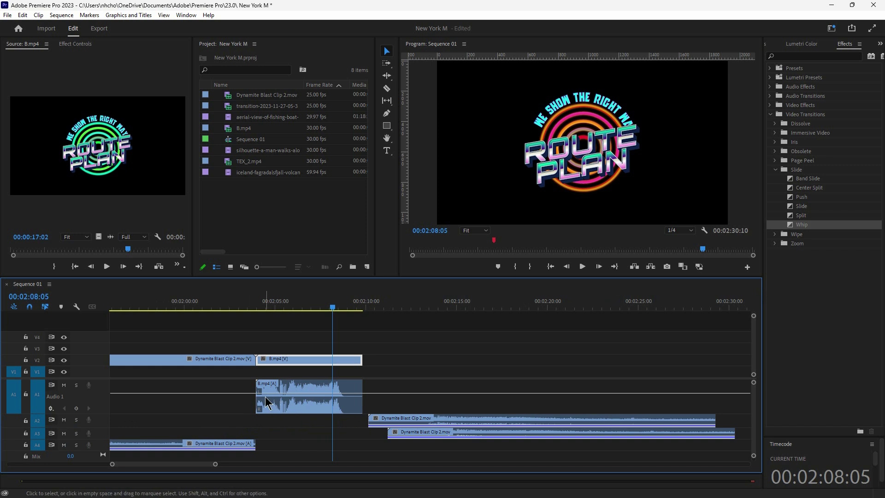
pyautogui.moveTo(280, 395); pyautogui.dragTo(281, 397)
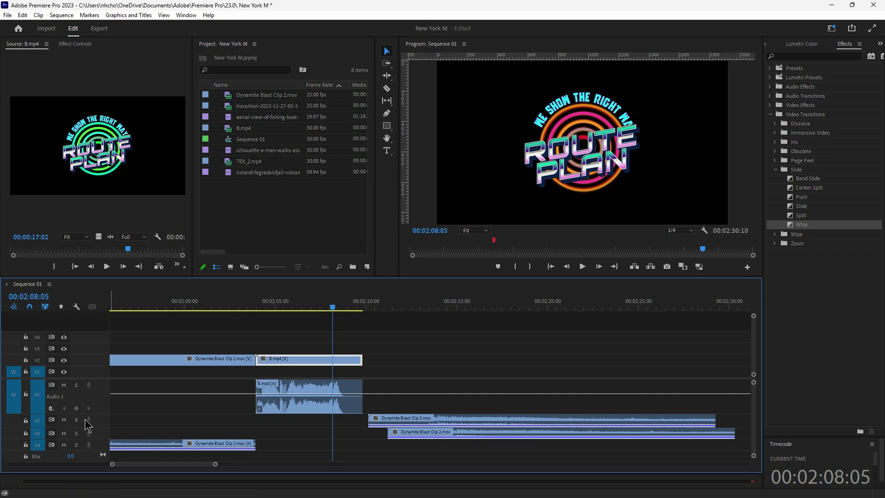
pyautogui.click(51, 409)
pyautogui.moveTo(79, 426)
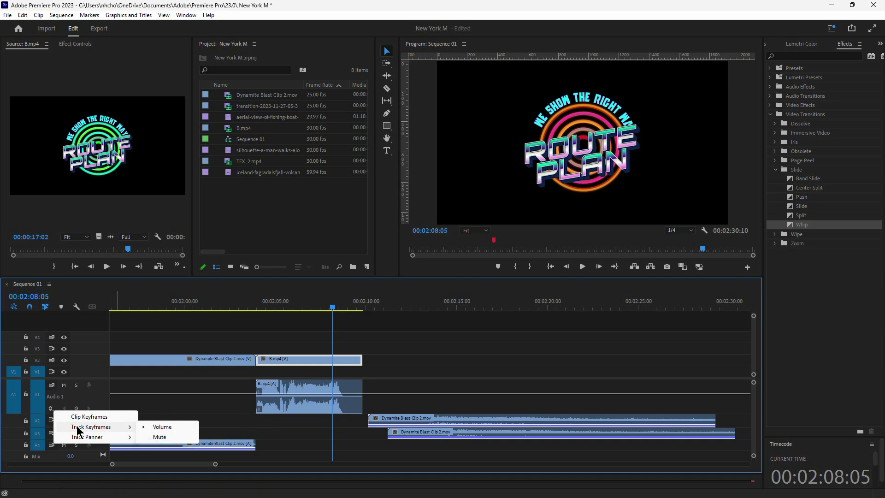
pyautogui.click(162, 427)
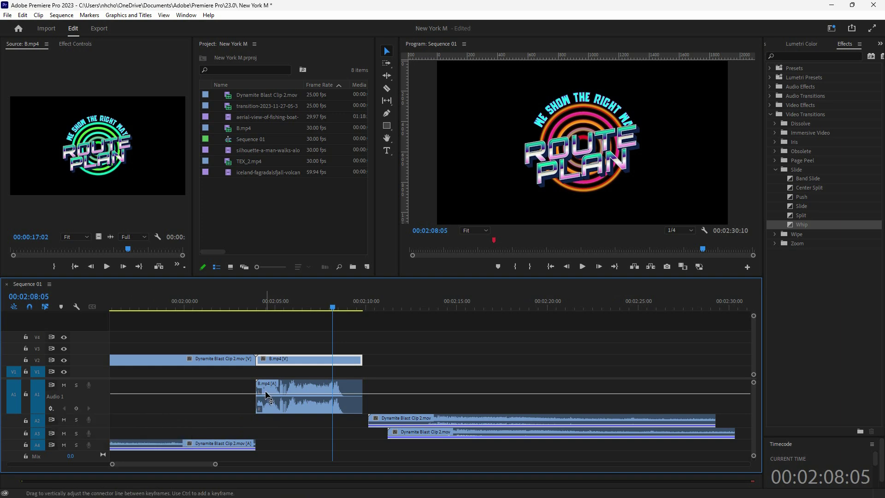
pyautogui.moveTo(266, 394); pyautogui.dragTo(266, 388)
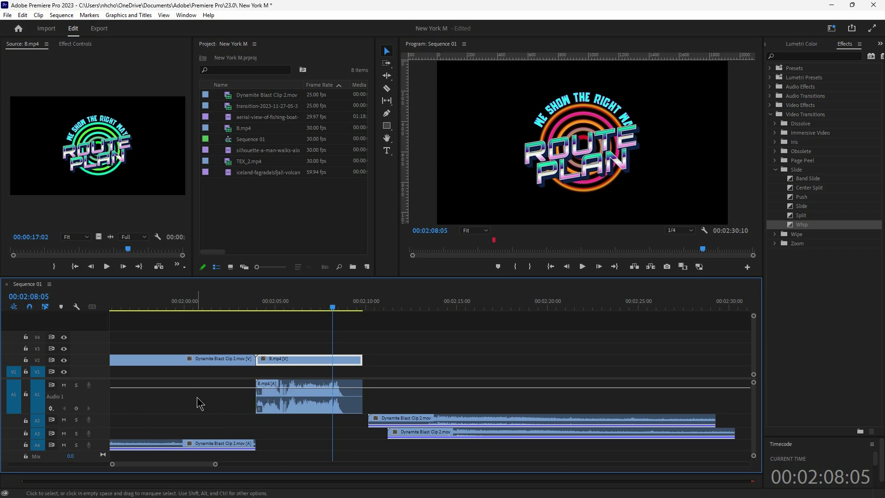
pyautogui.click(51, 409)
pyautogui.moveTo(104, 427)
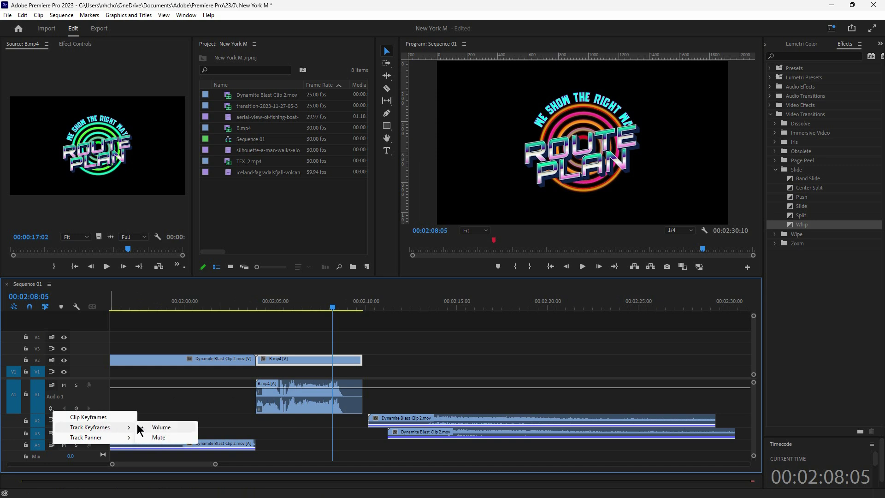
pyautogui.click(177, 428)
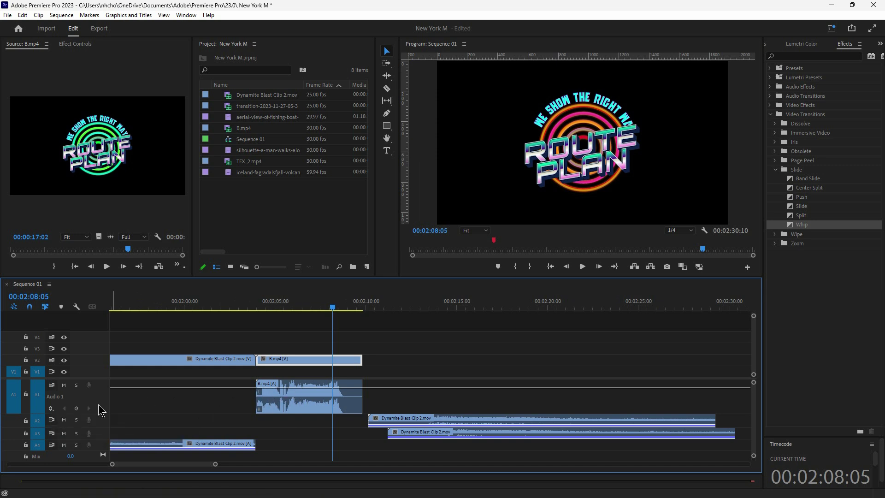
pyautogui.click(53, 409)
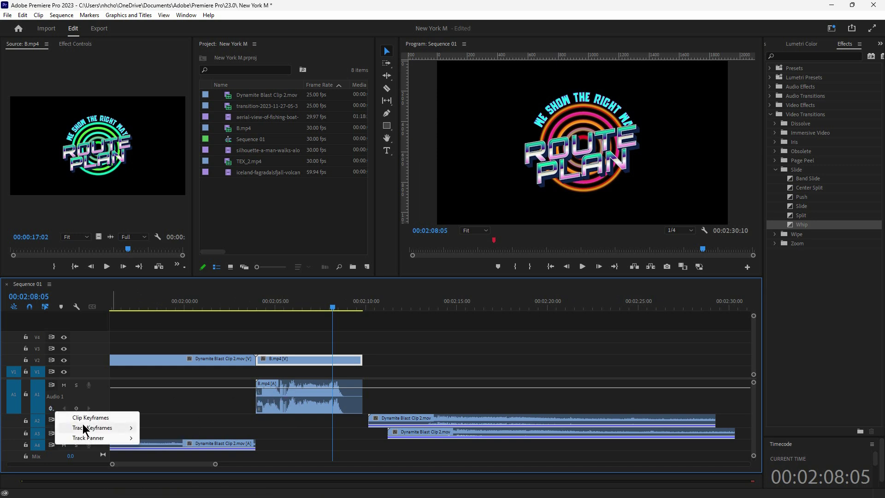
pyautogui.moveTo(132, 431)
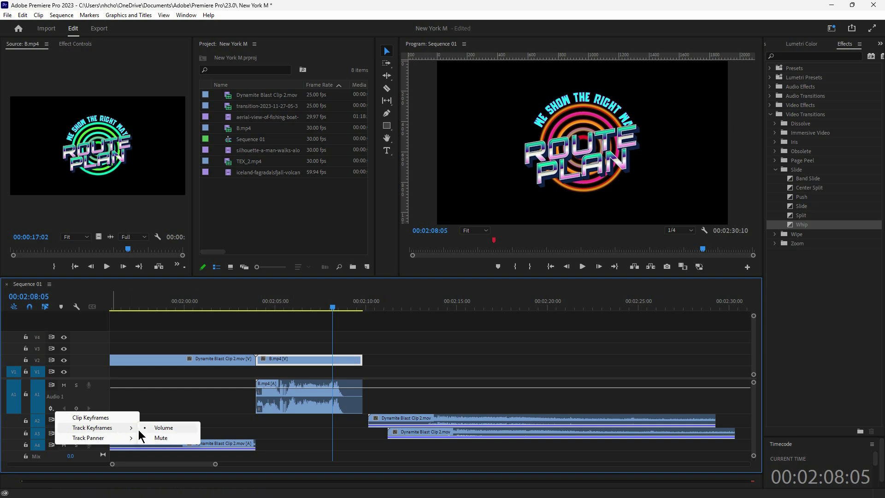
pyautogui.click(161, 428)
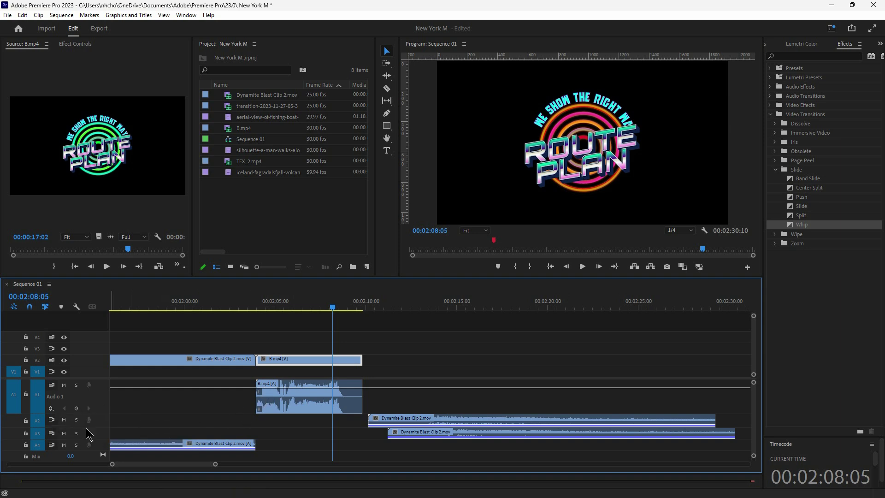
# Step: Show the track Mute keyframes on Audio 1, and switch the slightly enlarged track to its Track Panner Balance line
pyautogui.click(51, 408)
pyautogui.moveTo(88, 425)
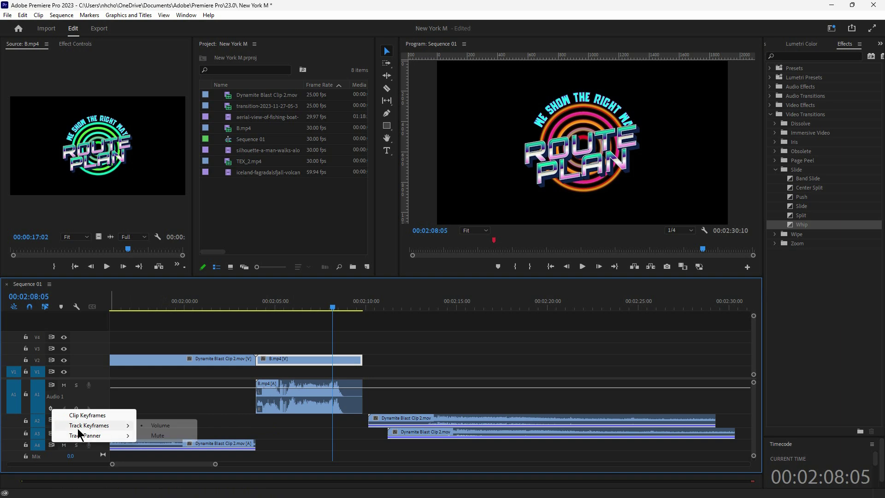
pyautogui.click(161, 436)
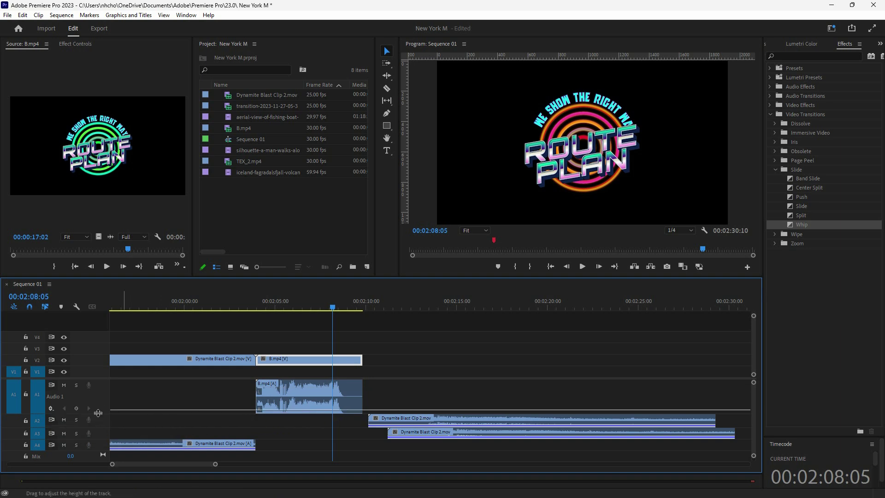
pyautogui.moveTo(98, 414); pyautogui.dragTo(99, 420)
pyautogui.click(52, 408)
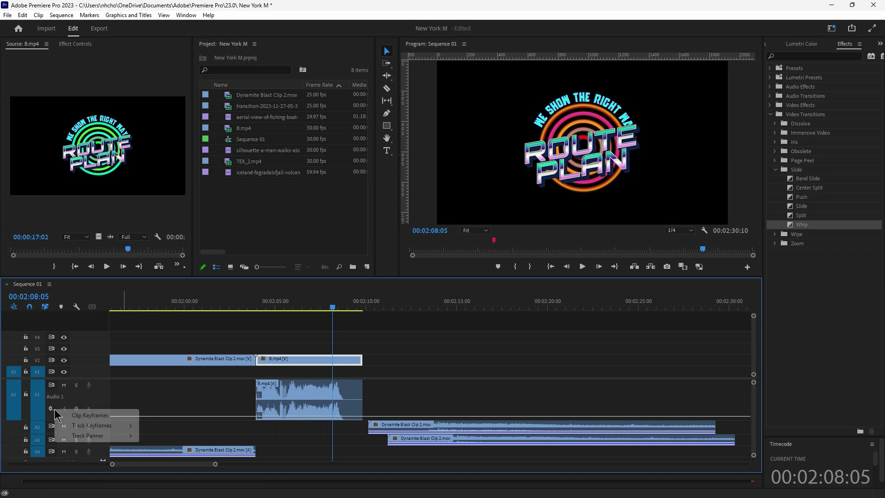
pyautogui.moveTo(117, 425)
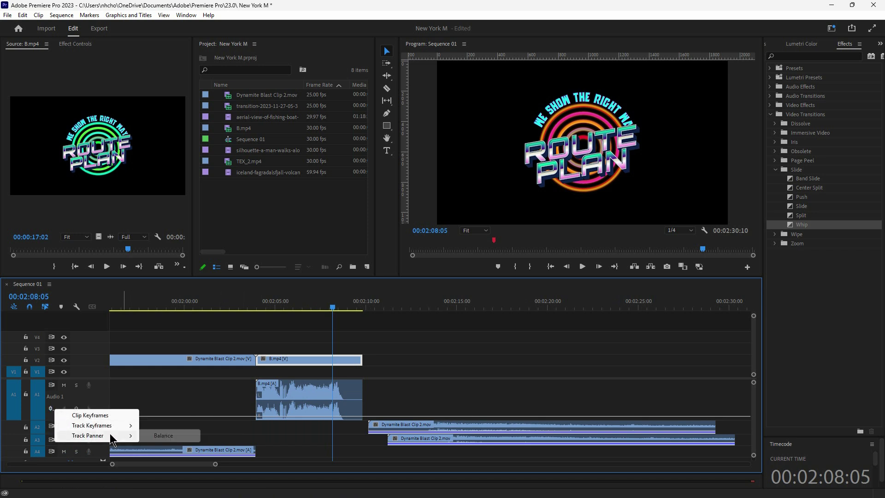
pyautogui.click(158, 436)
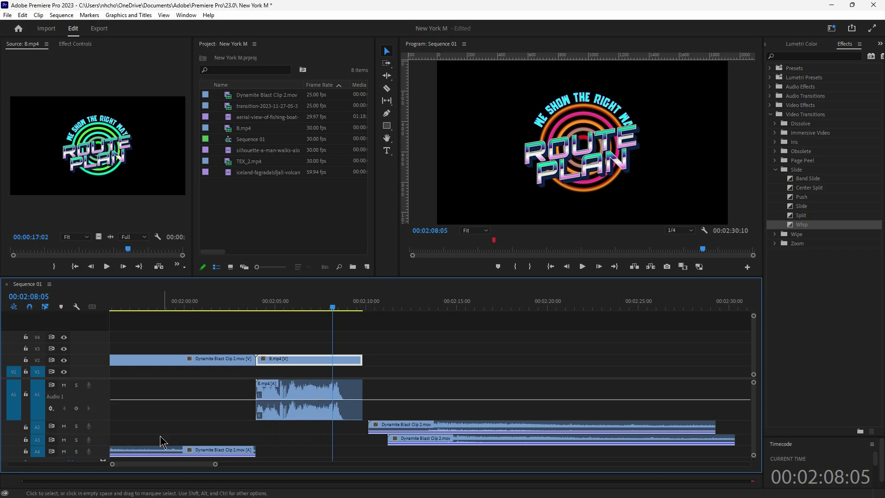
# Step: Return Audio 1 to Clip Keyframes and move the playhead to 00:01:56:06
pyautogui.click(51, 409)
pyautogui.moveTo(99, 437)
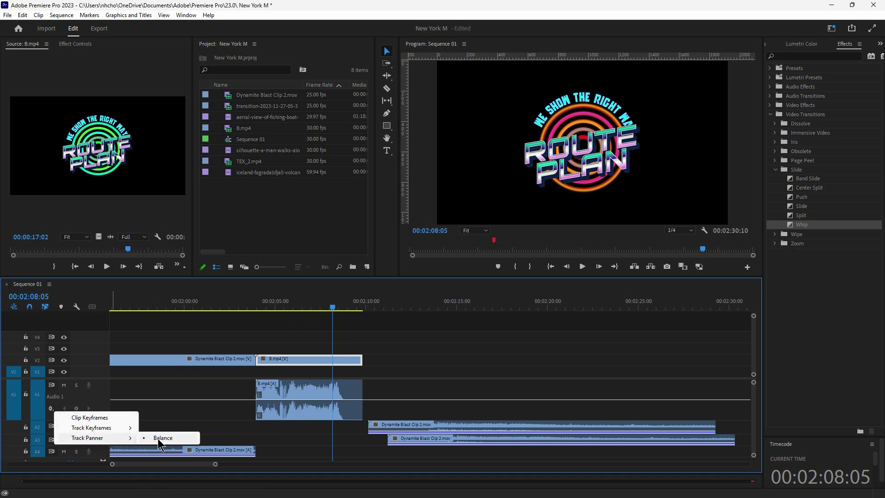
pyautogui.click(89, 417)
pyautogui.click(224, 305)
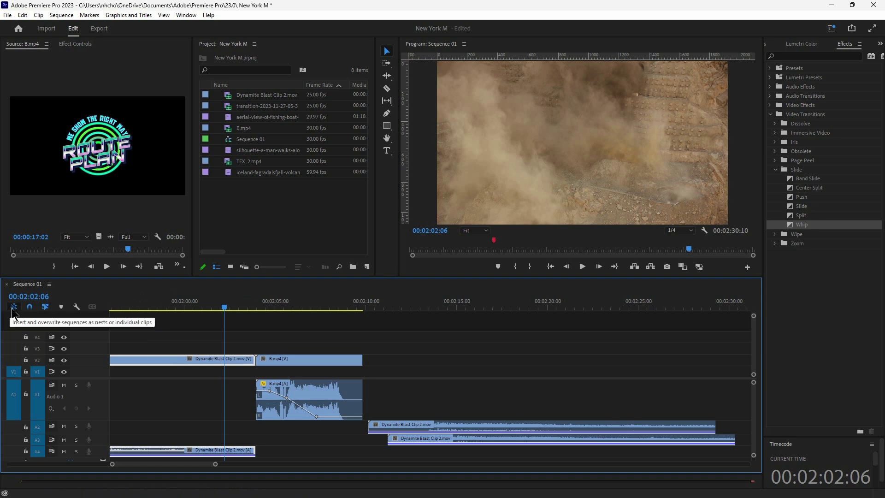
pyautogui.click(115, 305)
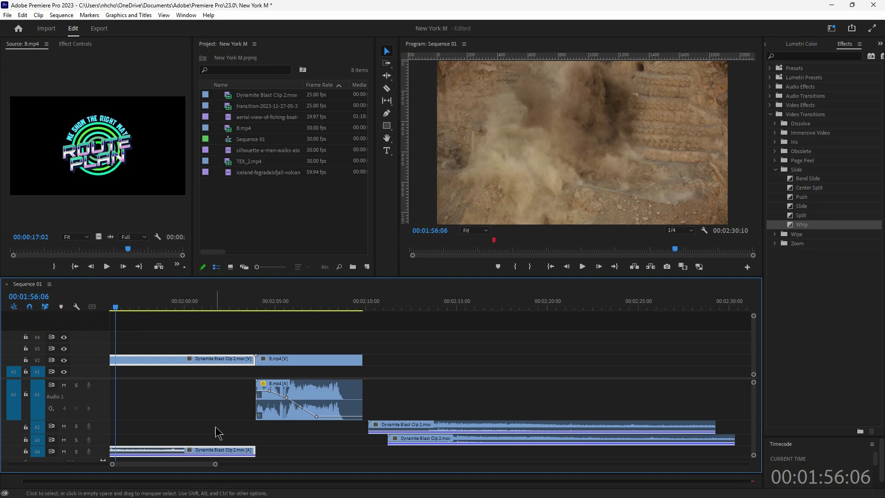
# Step: Collapse the Audio 1 track and close the empty gap after the first transition clip on V1
pyautogui.moveTo(215, 463); pyautogui.dragTo(440, 464)
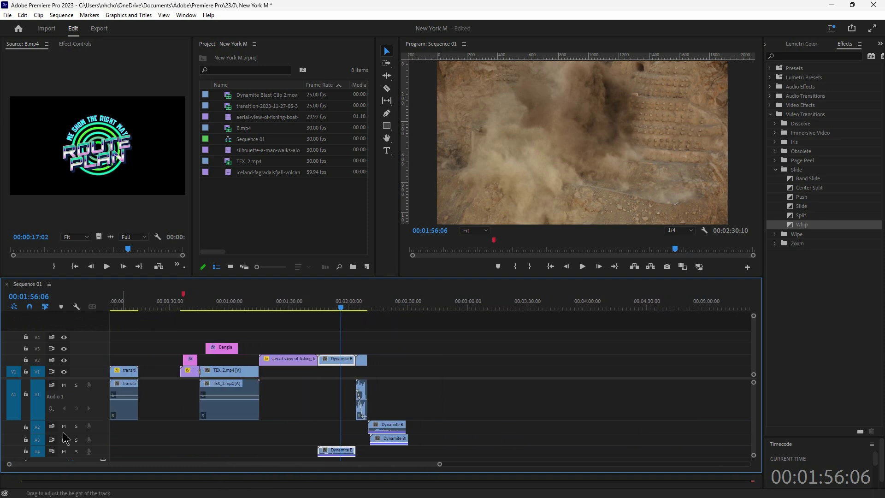
pyautogui.doubleClick(104, 395)
pyautogui.click(165, 373)
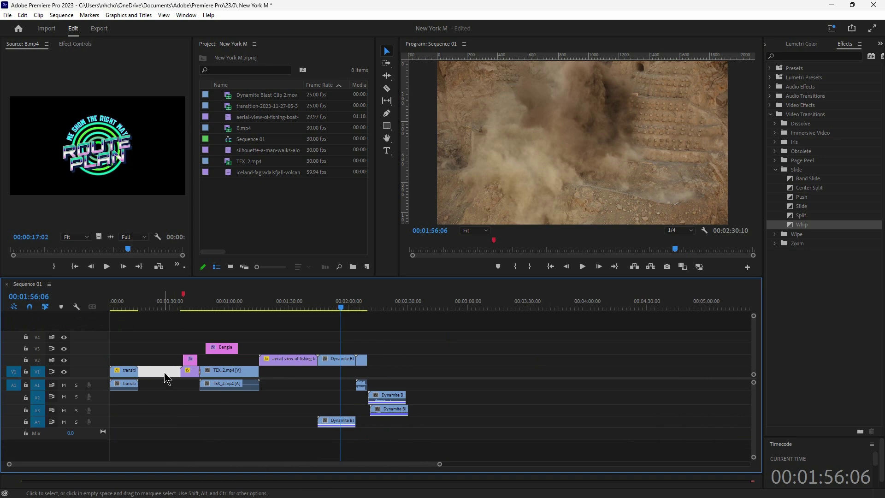
pyautogui.press('Delete')
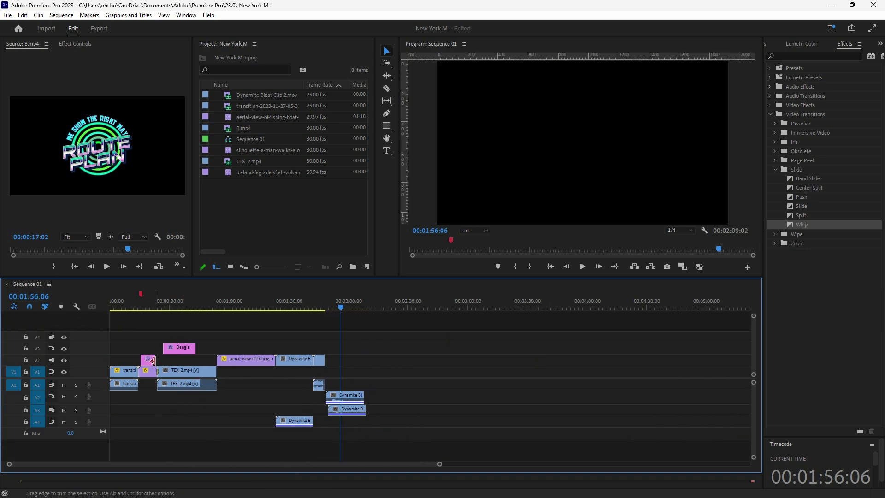
# Step: Delete the two trailing Dynamite Blast audio clips and consolidate the remaining clips on V1 and A1, with the Bangla title on V2
pyautogui.moveTo(182, 351); pyautogui.dragTo(183, 362)
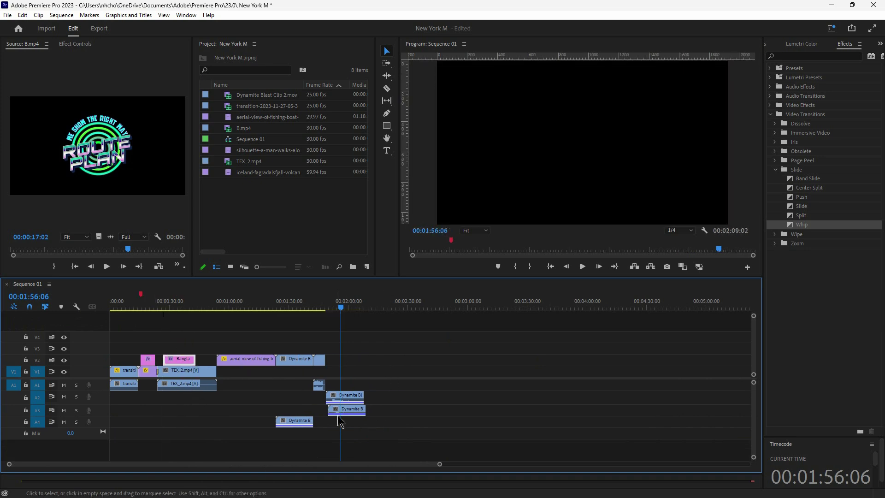
pyautogui.moveTo(294, 422); pyautogui.dragTo(295, 410)
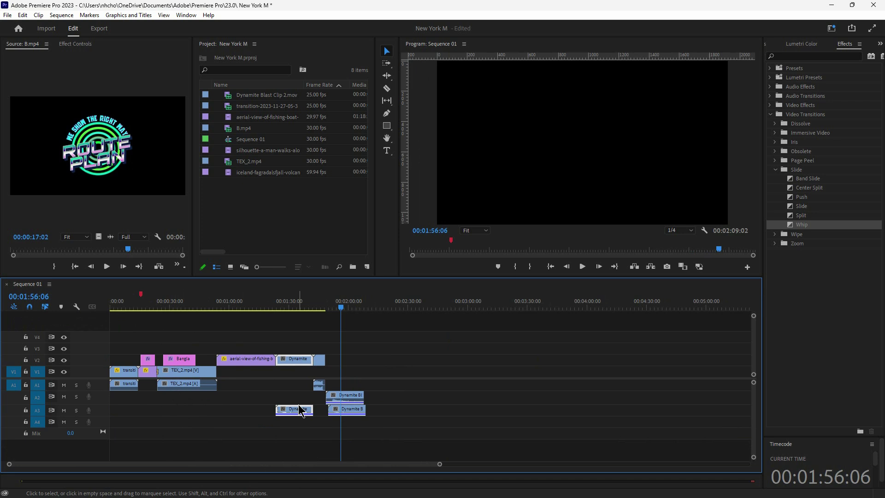
pyautogui.click(348, 411)
pyautogui.moveTo(347, 397); pyautogui.dragTo(258, 371)
pyautogui.moveTo(320, 360); pyautogui.dragTo(323, 371)
pyautogui.moveTo(362, 344); pyautogui.dragTo(115, 406)
pyautogui.rightClick(127, 375)
pyautogui.click(418, 375)
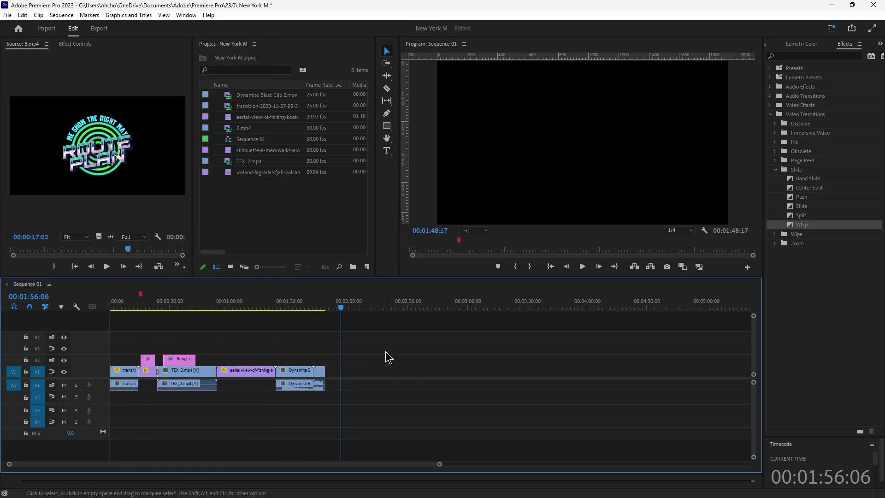
# Step: Stagger the last three video clips upward: the aerial fishing-boat clip on V3, Dynamite Blast on V4 and B.mp4 on V5
pyautogui.moveTo(256, 374); pyautogui.dragTo(254, 349)
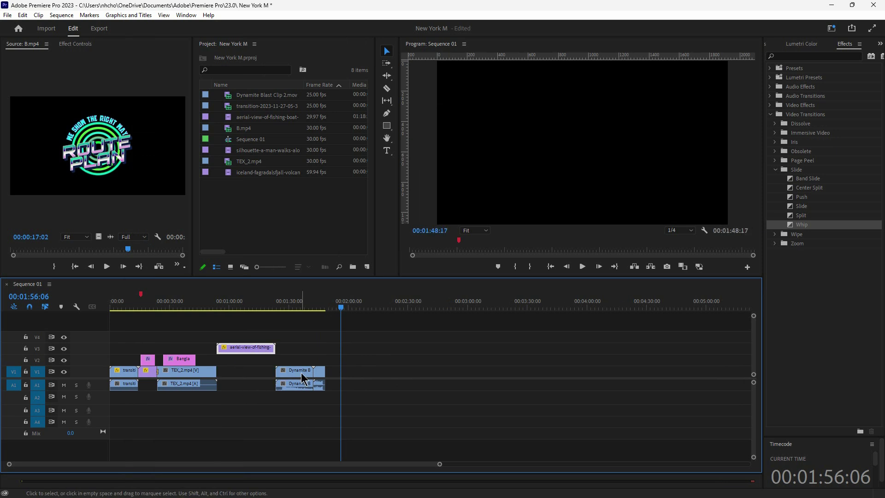
pyautogui.moveTo(296, 372); pyautogui.dragTo(296, 336)
pyautogui.moveTo(319, 372); pyautogui.dragTo(320, 325)
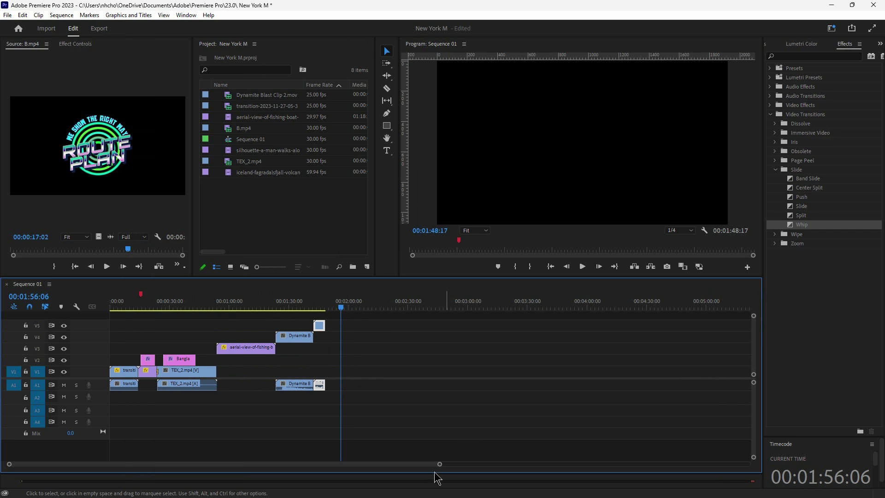
# Step: Shift the staggered clips earlier so they overlap: the aerial clip on V2 after the Bangla title, Dynamite Blast on V3, B.mp4 on V4
pyautogui.moveTo(440, 464)
pyautogui.mouseDown()
pyautogui.moveTo(376, 467)
pyautogui.moveTo(429, 467)
pyautogui.mouseUp()
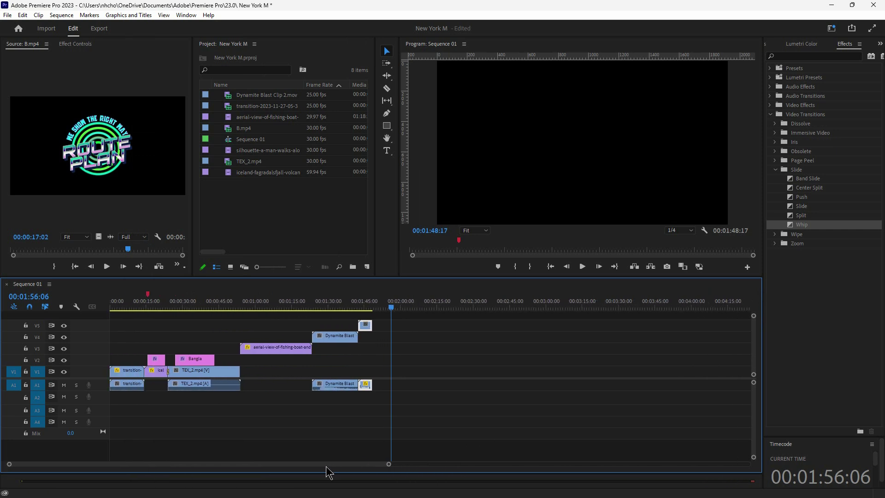
pyautogui.moveTo(276, 350); pyautogui.dragTo(251, 362)
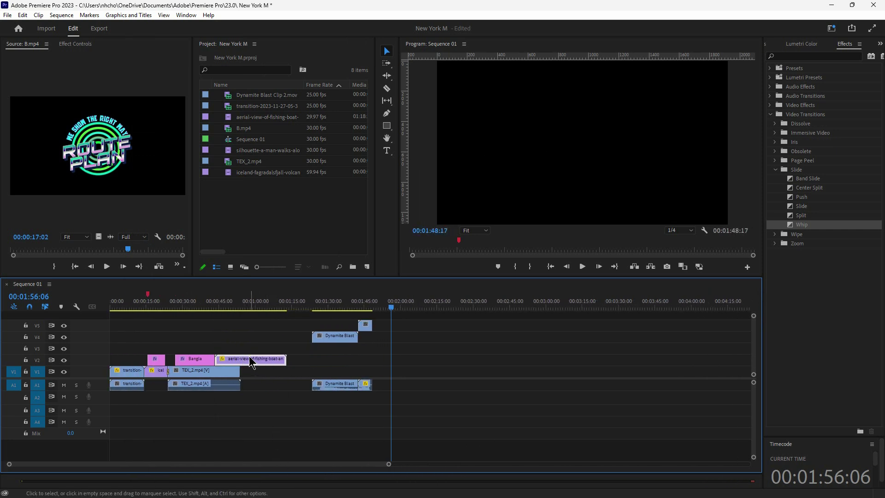
pyautogui.moveTo(328, 337); pyautogui.dragTo(269, 348)
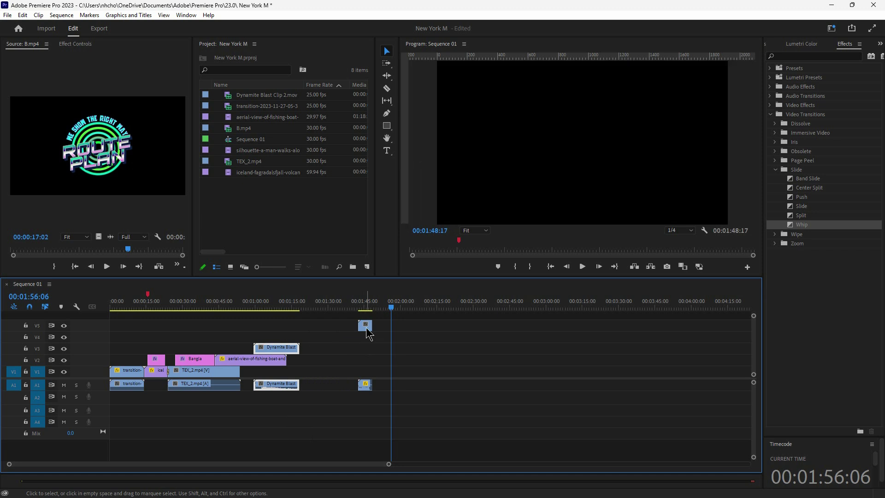
pyautogui.moveTo(367, 330); pyautogui.dragTo(295, 338)
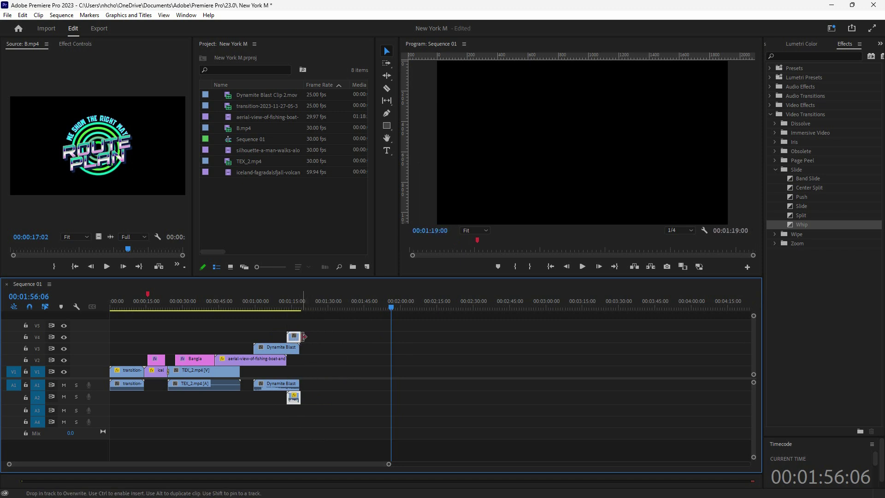
pyautogui.click(342, 355)
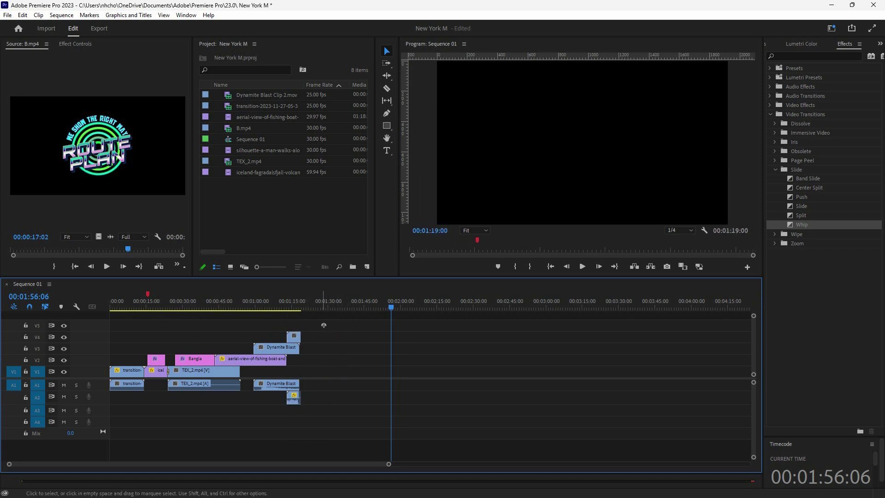
pyautogui.moveTo(323, 326); pyautogui.dragTo(97, 421)
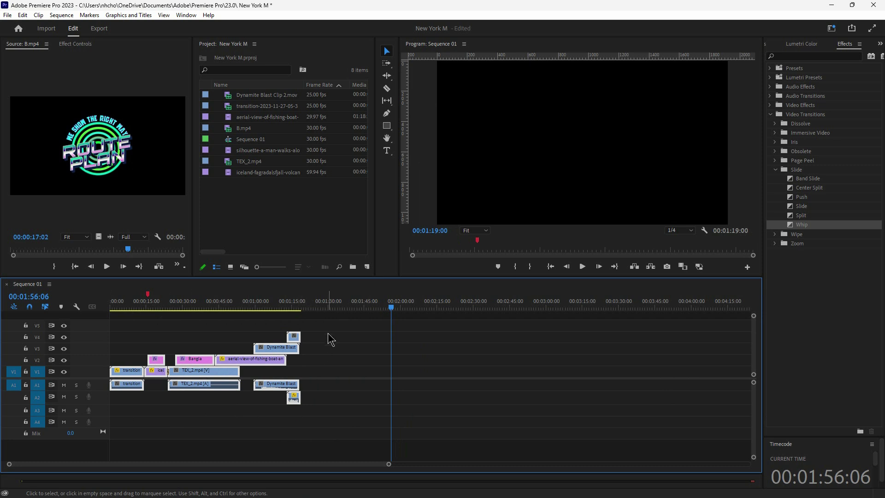
pyautogui.moveTo(329, 325); pyautogui.dragTo(265, 371)
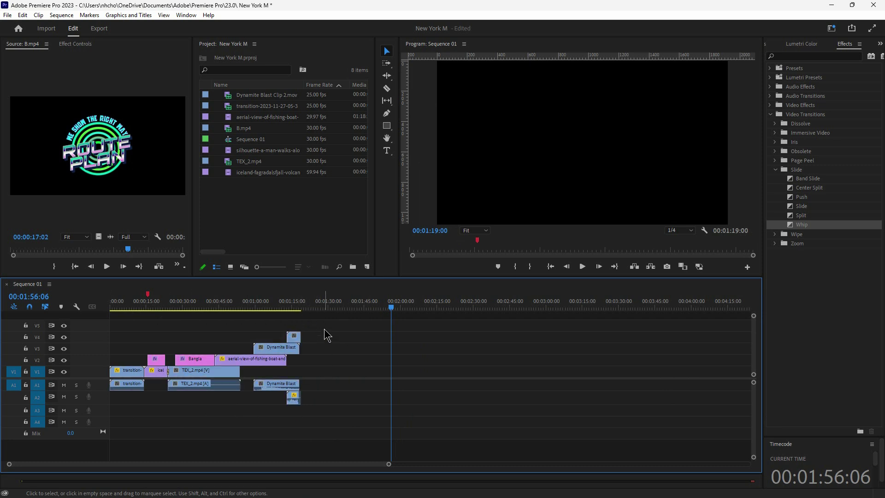
pyautogui.moveTo(326, 339); pyautogui.dragTo(134, 375)
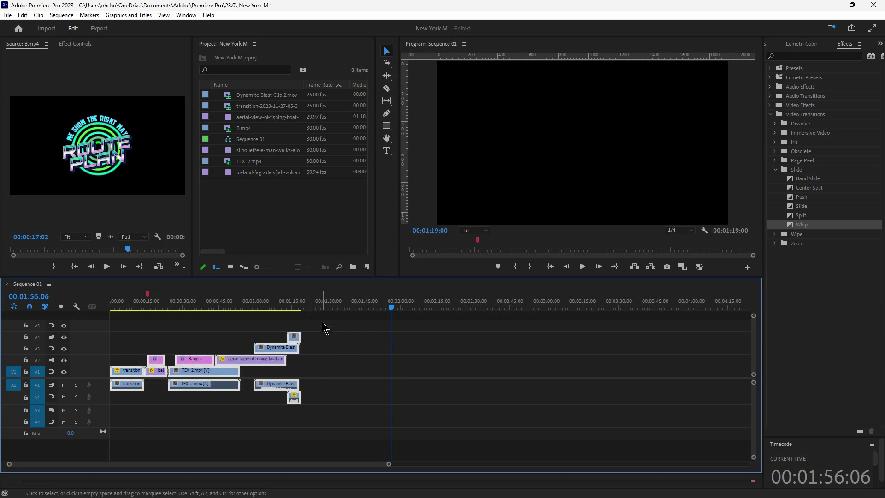
pyautogui.click(318, 344)
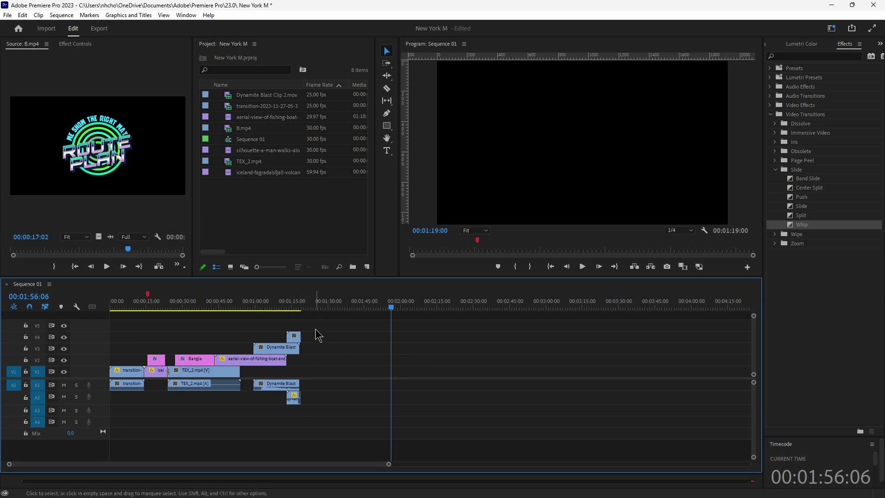
pyautogui.moveTo(298, 313); pyautogui.dragTo(112, 421)
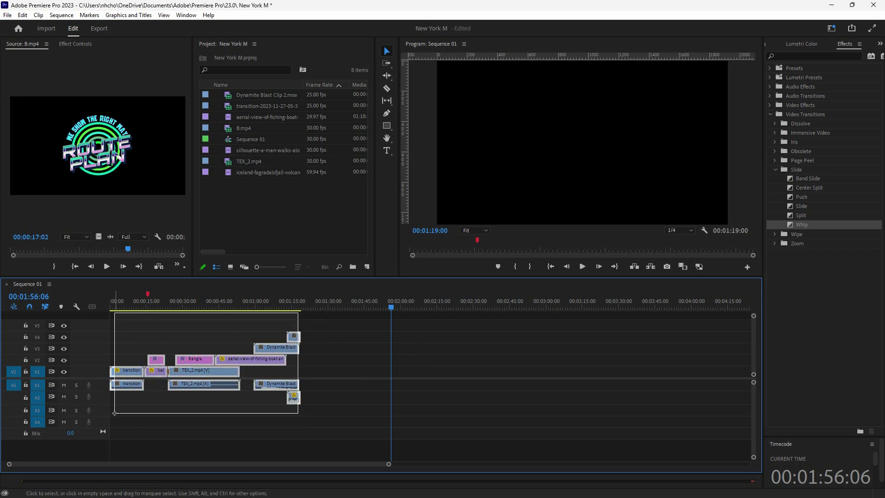
pyautogui.click(307, 368)
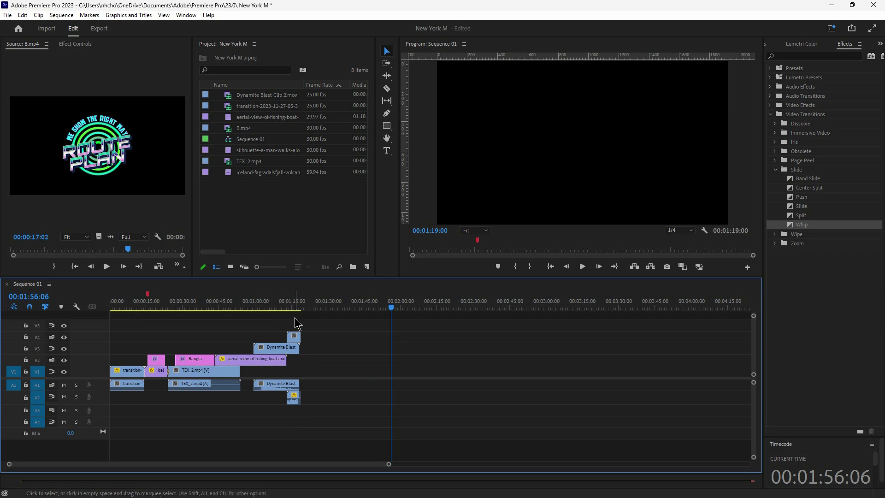
pyautogui.moveTo(280, 318); pyautogui.dragTo(133, 409)
pyautogui.click(159, 402)
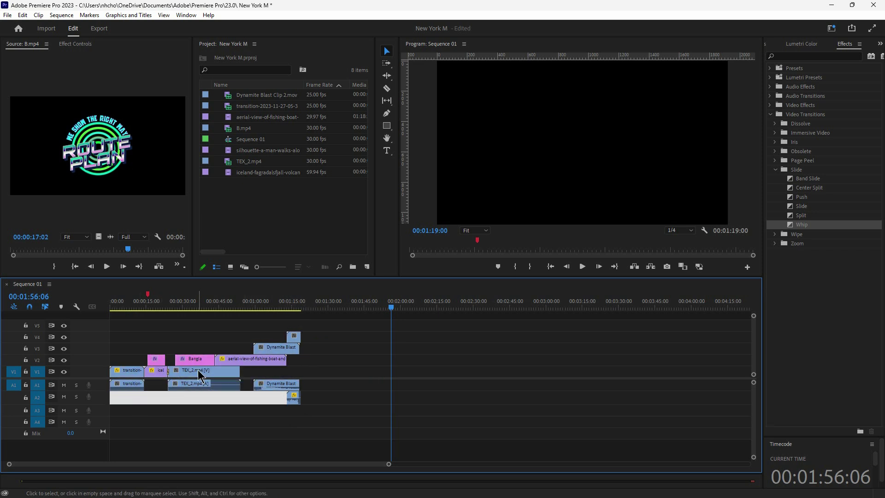
# Step: Move the playhead to 00:00:21:04 over the first V2 title and marquee-select all clips on the video and audio tracks
pyautogui.moveTo(153, 307); pyautogui.dragTo(161, 307)
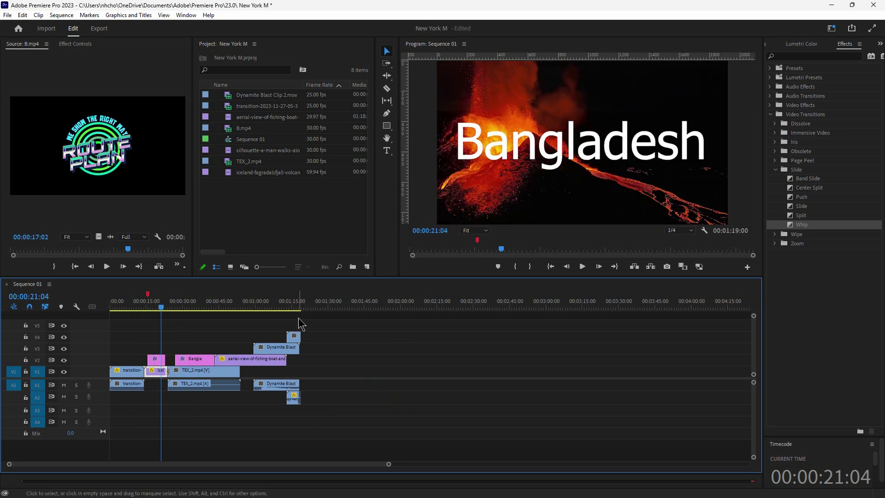
pyautogui.moveTo(299, 324); pyautogui.dragTo(159, 397)
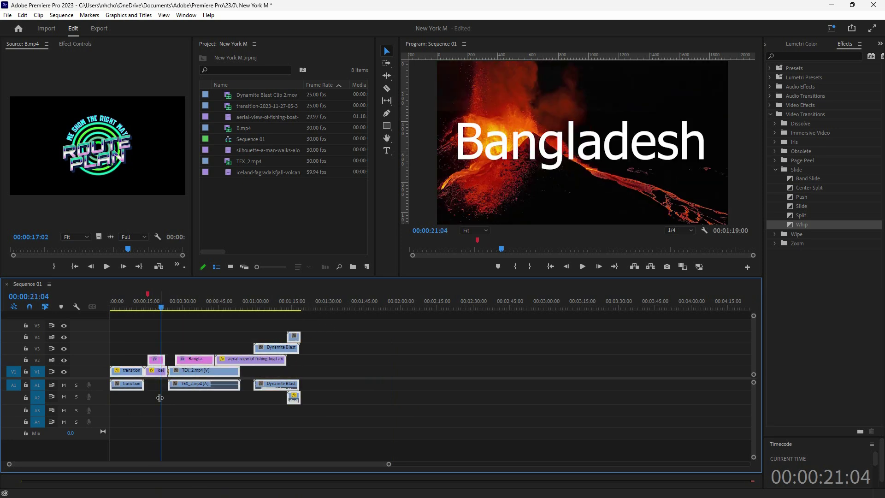
pyautogui.moveTo(296, 317); pyautogui.dragTo(113, 424)
pyautogui.rightClick(217, 377)
pyautogui.click(184, 386)
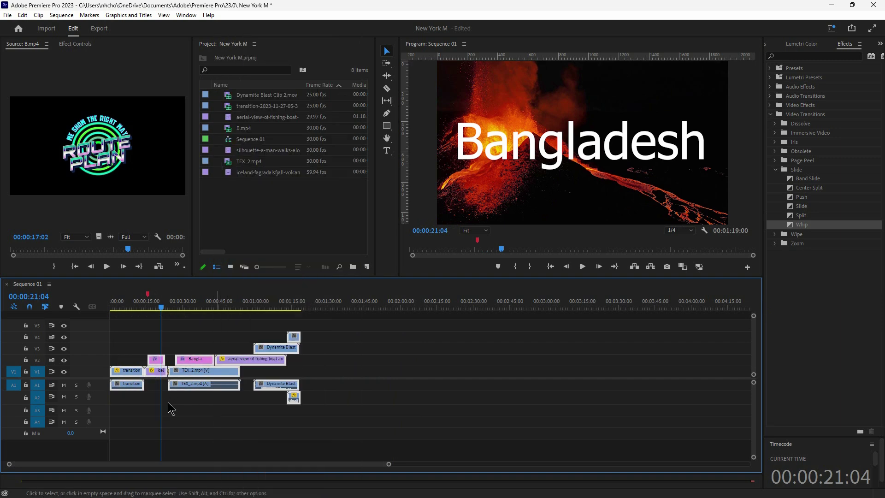
pyautogui.click(185, 374)
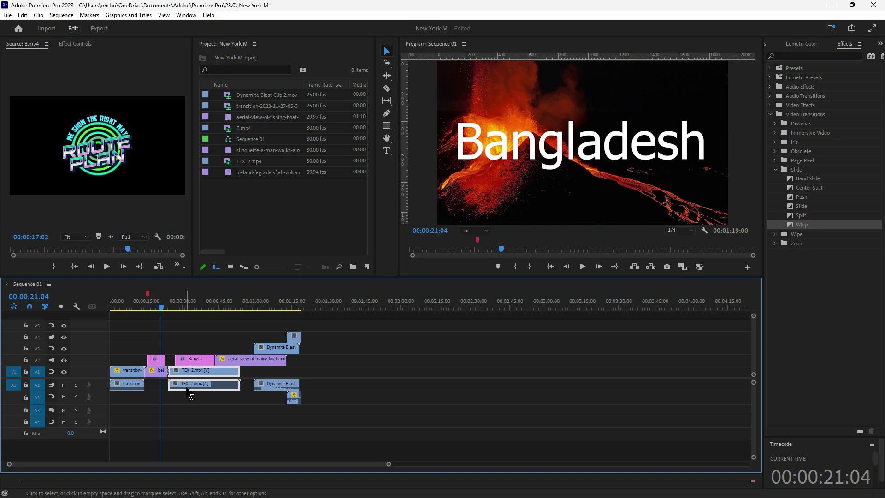
pyautogui.moveTo(300, 318); pyautogui.dragTo(121, 404)
pyautogui.rightClick(181, 381)
pyautogui.click(153, 410)
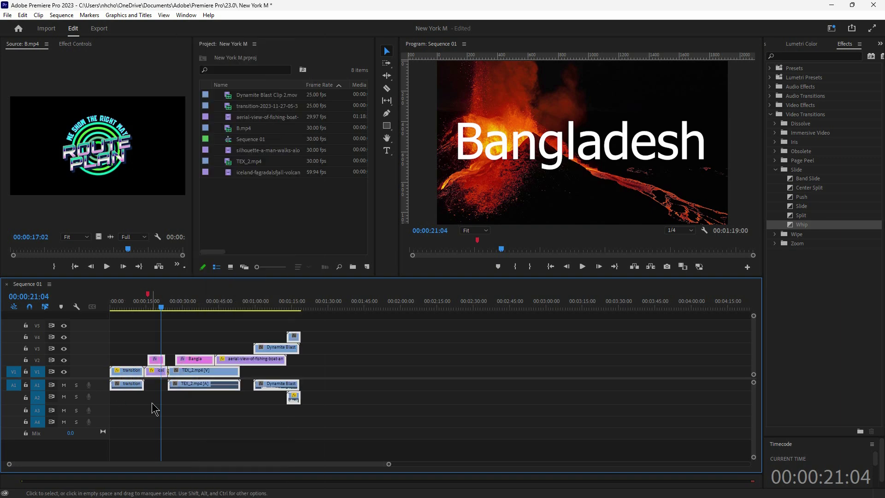
pyautogui.click(152, 402)
# Step: Nest all the clips in Sequence 01 into a nested sequence named BANGLADESH
pyautogui.moveTo(310, 323); pyautogui.dragTo(122, 411)
pyautogui.rightClick(208, 376)
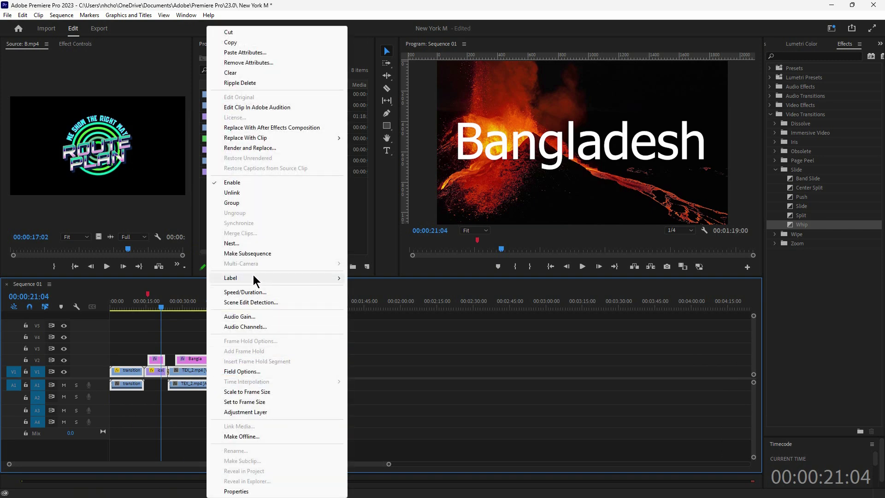
pyautogui.moveTo(254, 276)
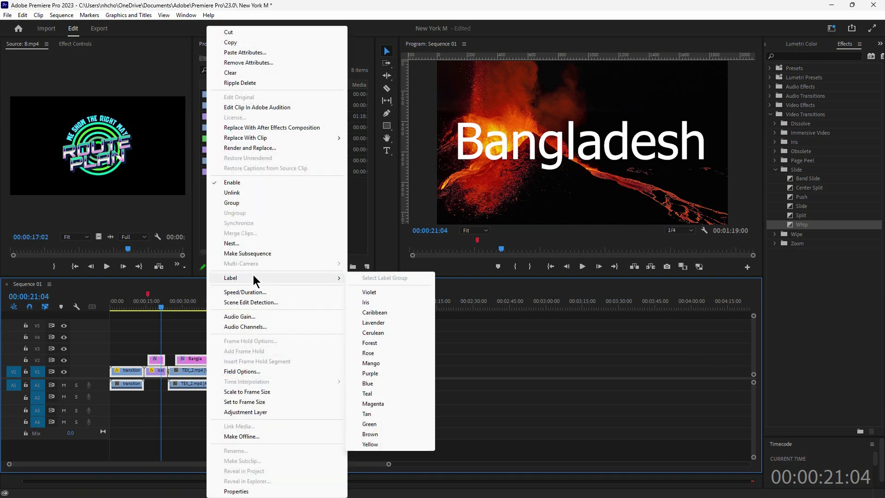
pyautogui.click(230, 244)
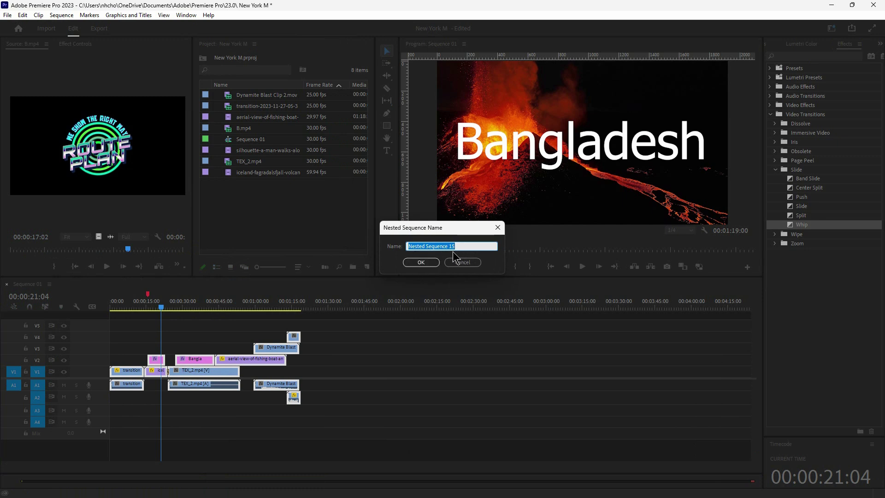
pyautogui.write('bANGLADESH')
pyautogui.moveTo(412, 247); pyautogui.dragTo(407, 247)
pyautogui.press('BackSpace')
pyautogui.write('B')
pyautogui.click(420, 262)
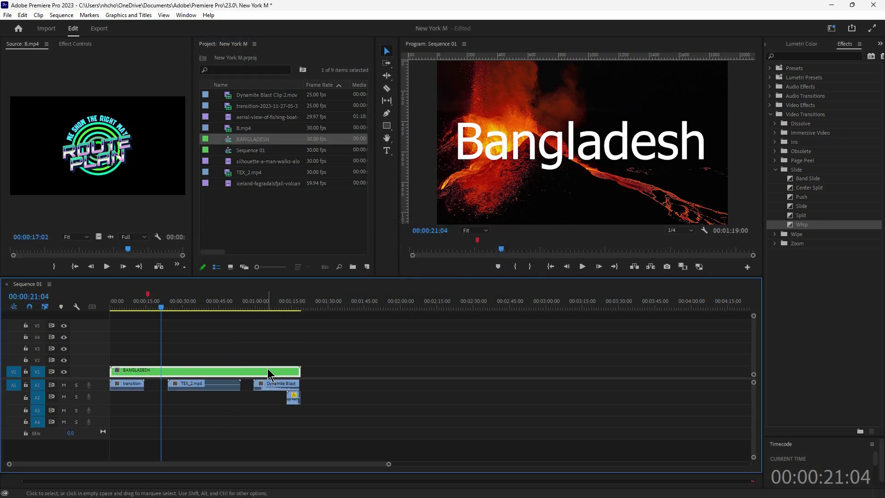
# Step: Undo the nesting of the clips in Sequence 01
pyautogui.moveTo(318, 360); pyautogui.dragTo(115, 410)
pyautogui.click(358, 395)
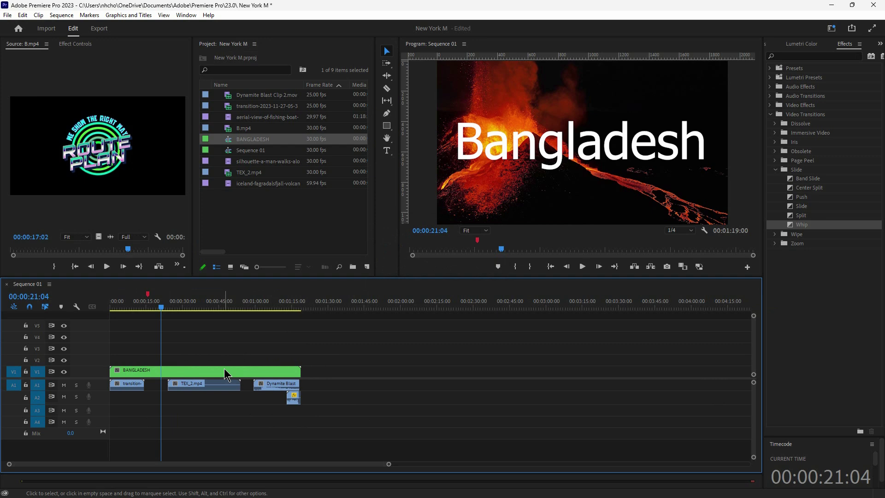
pyautogui.hotkey('ctrl', 'z')
pyautogui.click(197, 371)
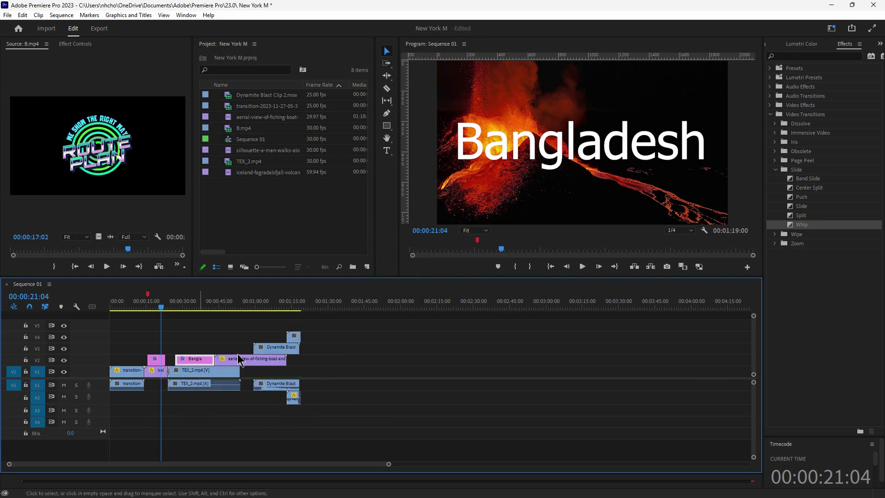
pyautogui.moveTo(309, 331); pyautogui.dragTo(144, 388)
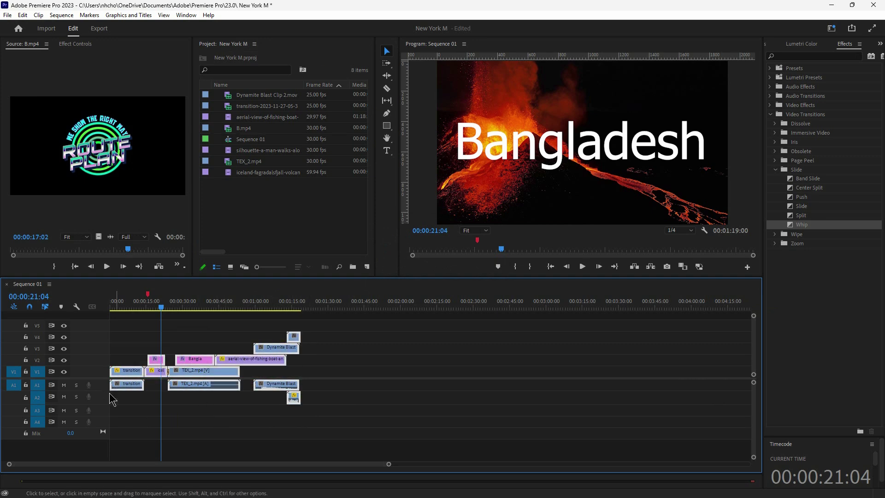
pyautogui.rightClick(238, 364)
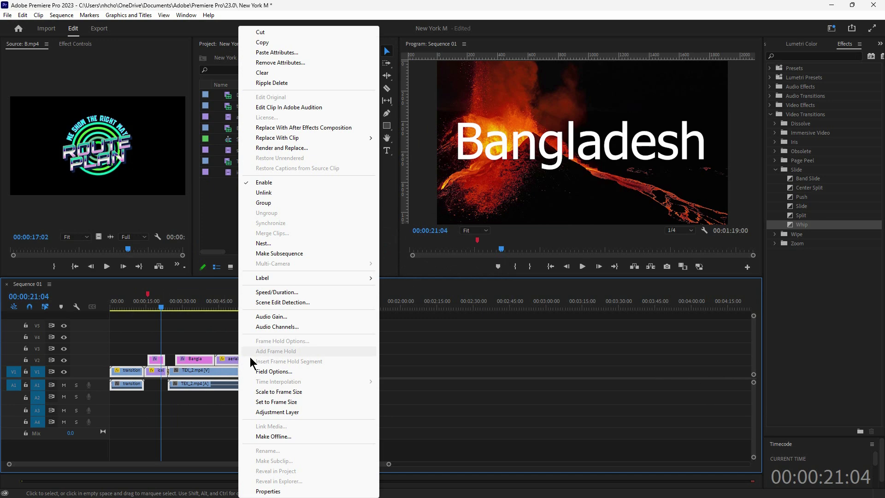
pyautogui.click(264, 242)
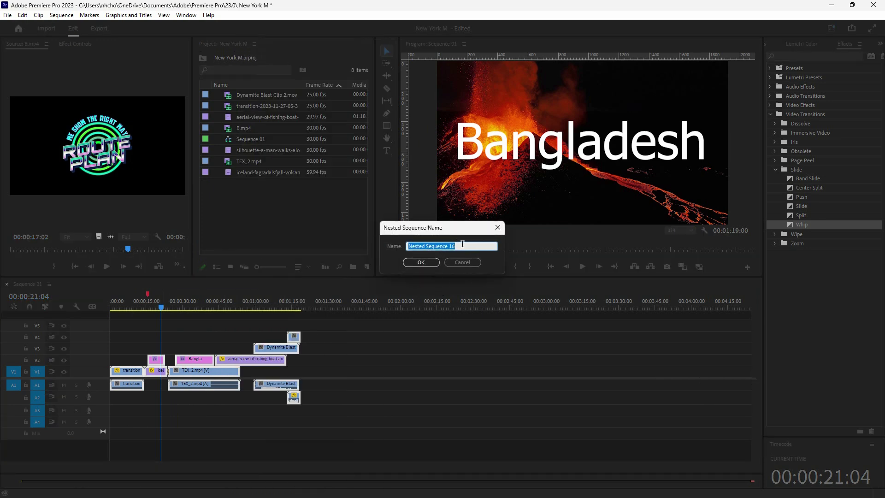
pyautogui.click(498, 227)
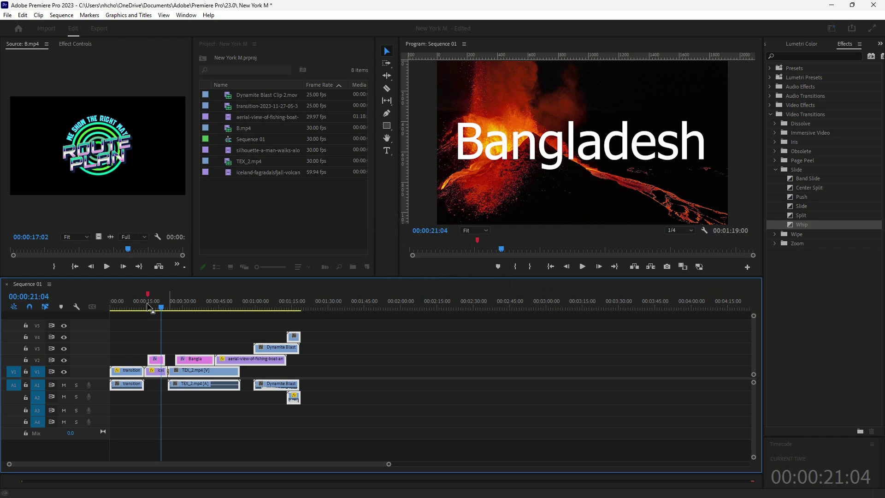
# Step: Redo the nesting of the clips into BANGLADESH, then clear the clip selection
pyautogui.click(23, 16)
pyautogui.click(35, 35)
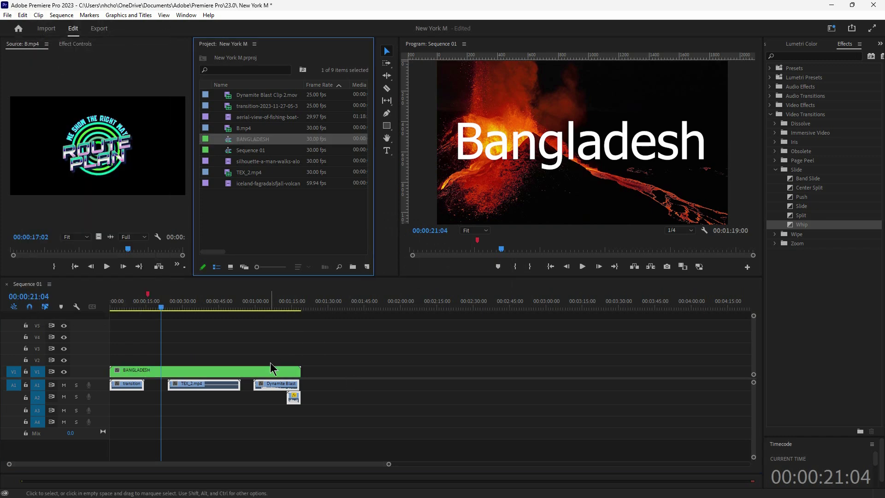
pyautogui.click(275, 391)
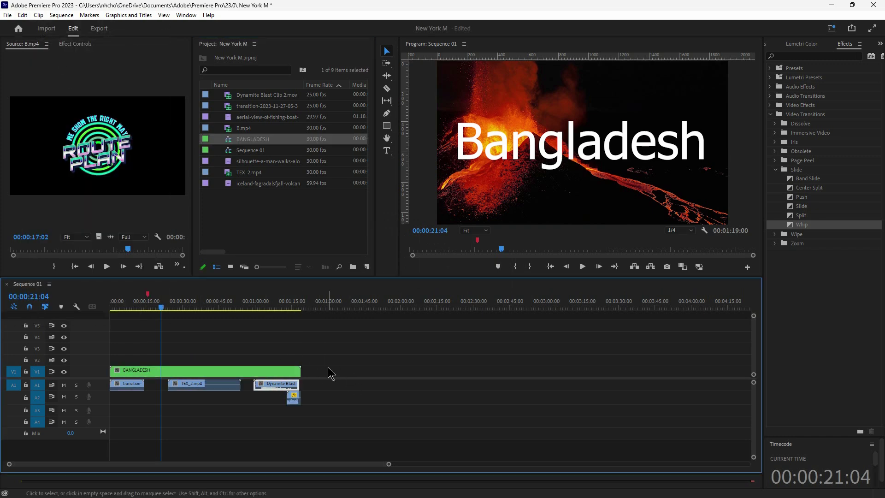
pyautogui.moveTo(330, 371); pyautogui.dragTo(134, 382)
pyautogui.click(194, 414)
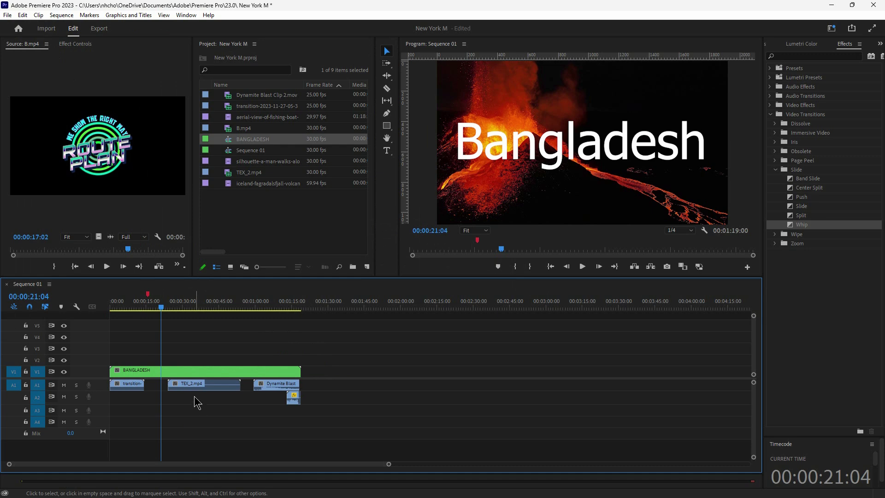
# Step: Open the BANGLADESH nested sequence and duplicate its first V2 title to an earlier spot on the same track, above the transition clip
pyautogui.click(191, 375)
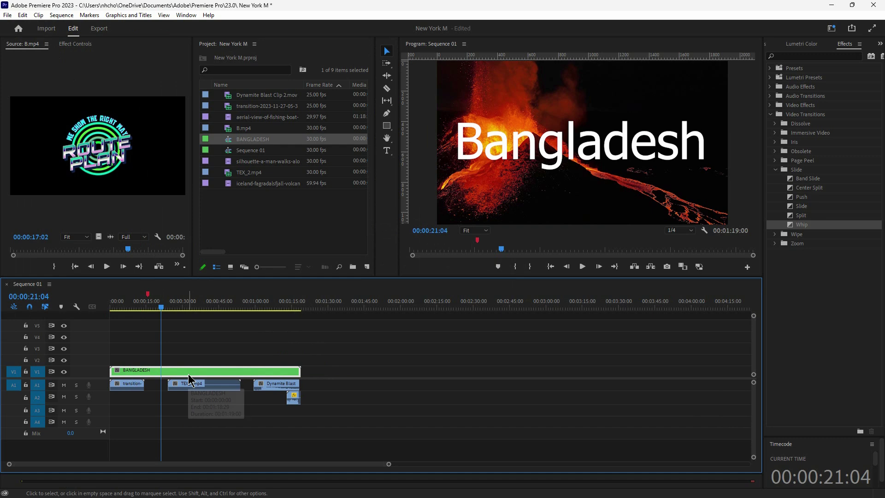
pyautogui.click(189, 410)
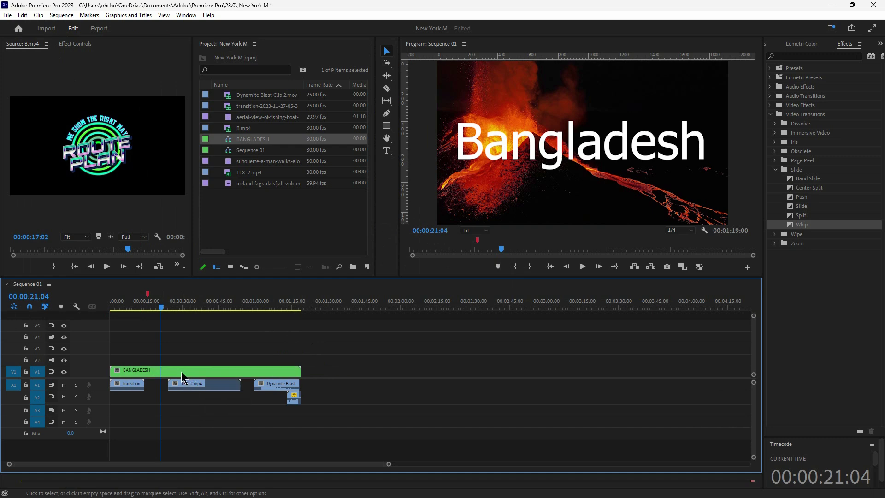
pyautogui.doubleClick(185, 371)
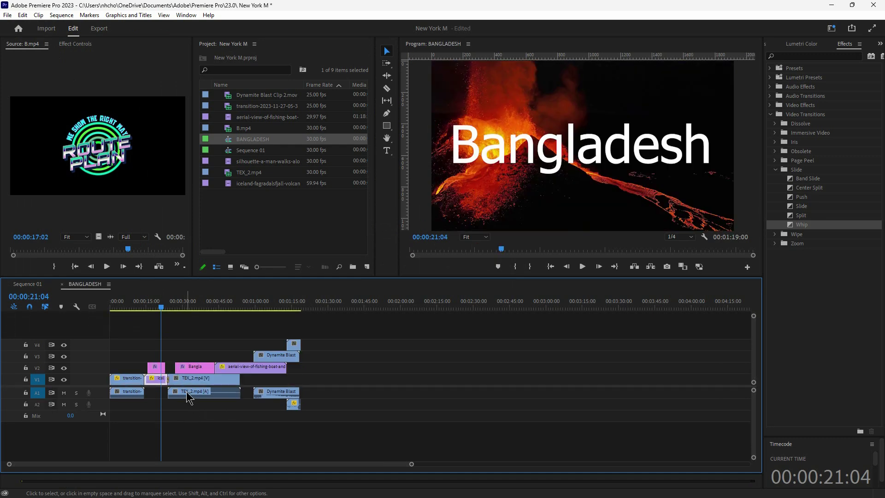
pyautogui.click(155, 368)
pyautogui.moveTo(155, 373); pyautogui.dragTo(135, 371)
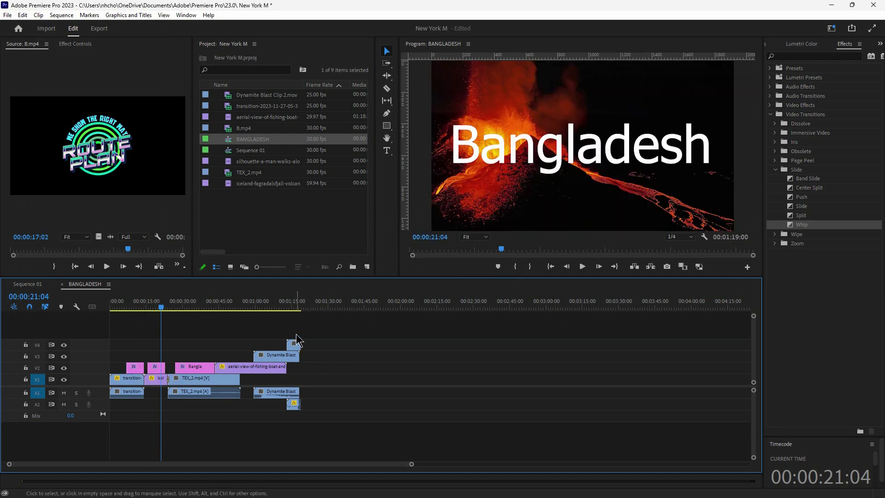
# Step: Cut all clips from the BANGLADESH sequence and paste them into Sequence 01 at 00:01:23:16, after the nested clip
pyautogui.moveTo(307, 328); pyautogui.dragTo(115, 399)
pyautogui.rightClick(134, 382)
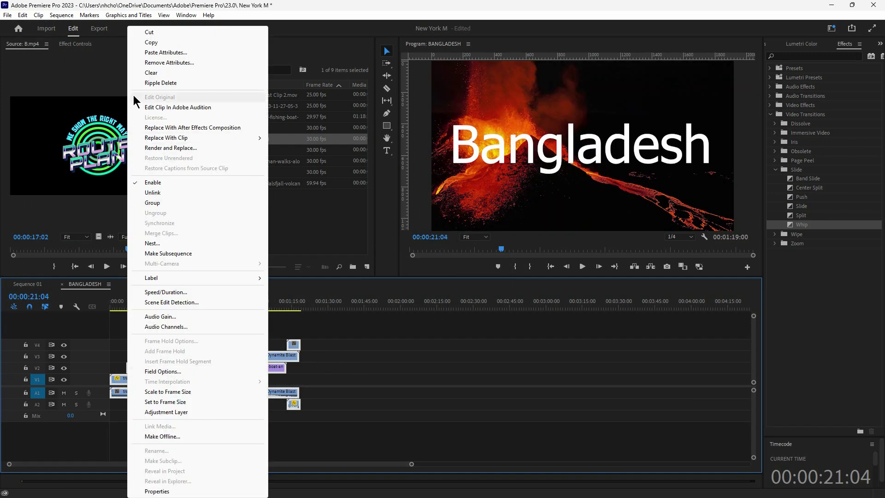
pyautogui.click(164, 32)
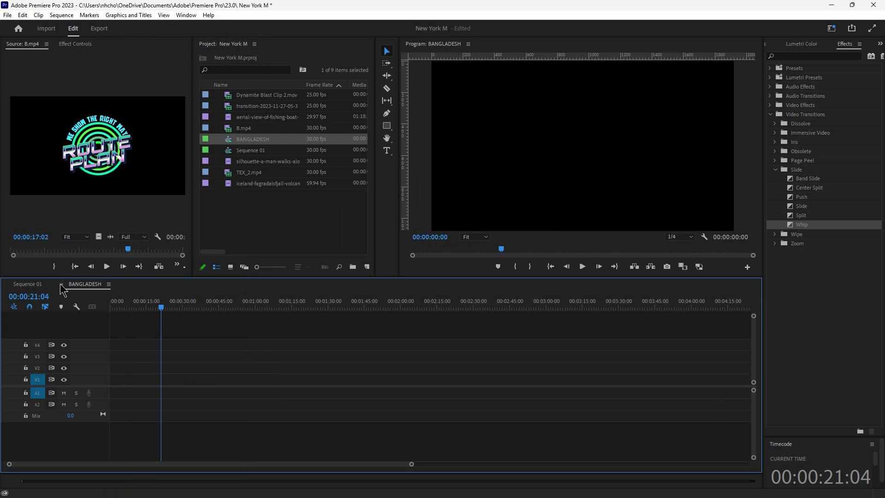
pyautogui.click(28, 283)
pyautogui.click(312, 308)
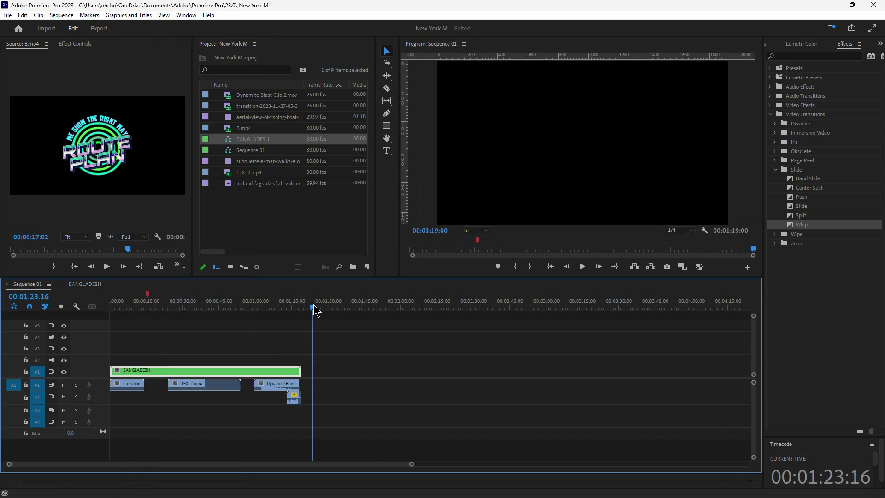
pyautogui.hotkey('ctrl', 'v')
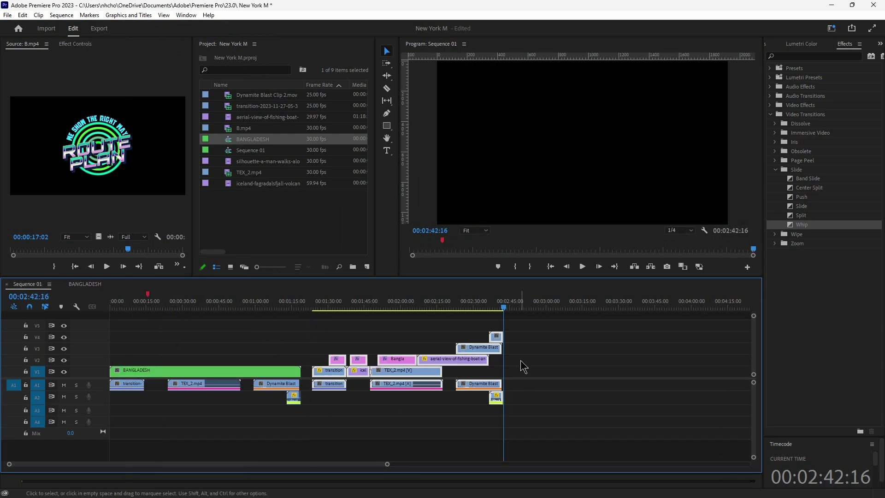
pyautogui.click(544, 366)
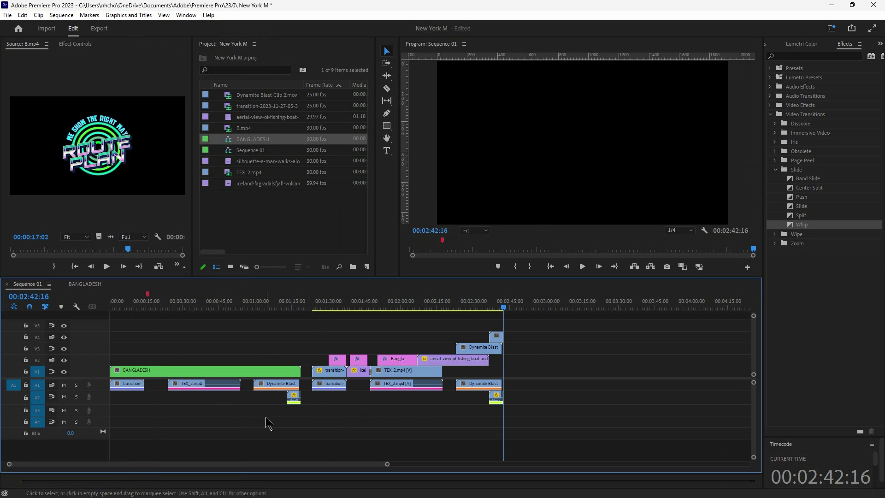
# Step: Undo the paste of the BANGLADESH clips in Sequence 01, move the playhead to 00:00:16:17 and select the nested clip
pyautogui.hotkey('ctrl', 'z')
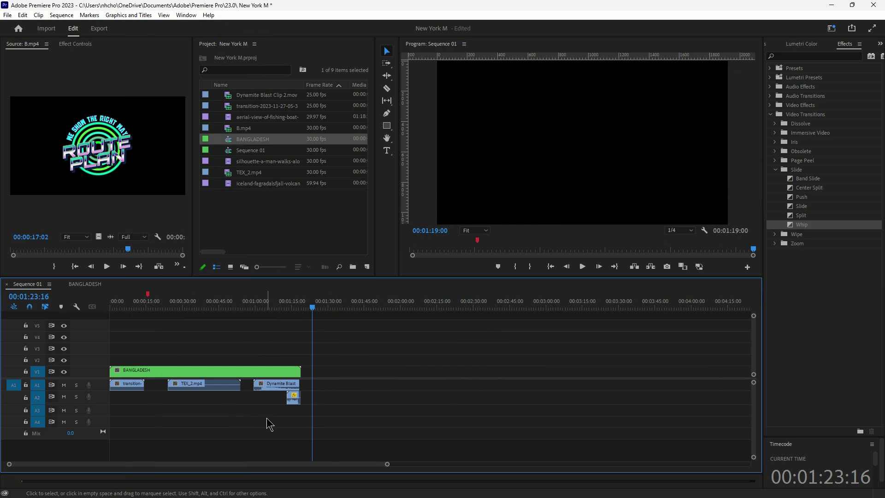
pyautogui.click(151, 309)
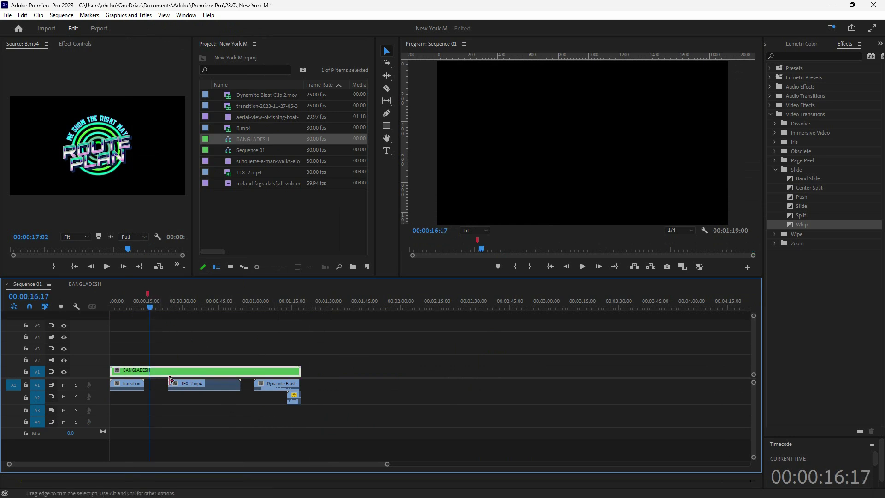
pyautogui.click(174, 354)
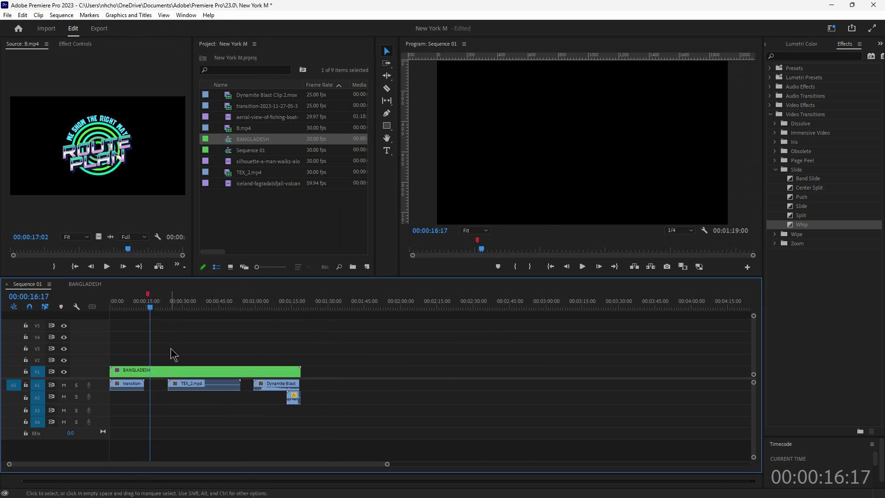
pyautogui.click(171, 374)
pyautogui.click(215, 410)
pyautogui.click(195, 376)
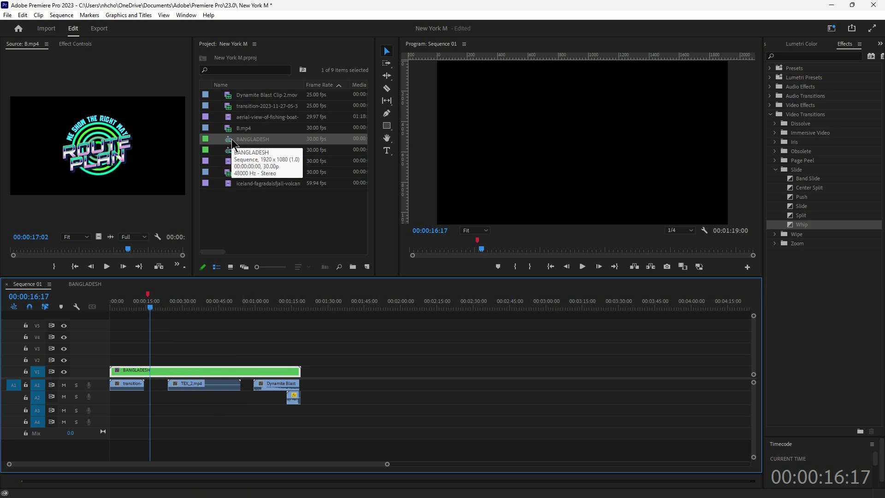
# Step: Open the BANGLADESH sequence from the project to view its clips, and close its timeline again
pyautogui.click(249, 212)
pyautogui.click(243, 147)
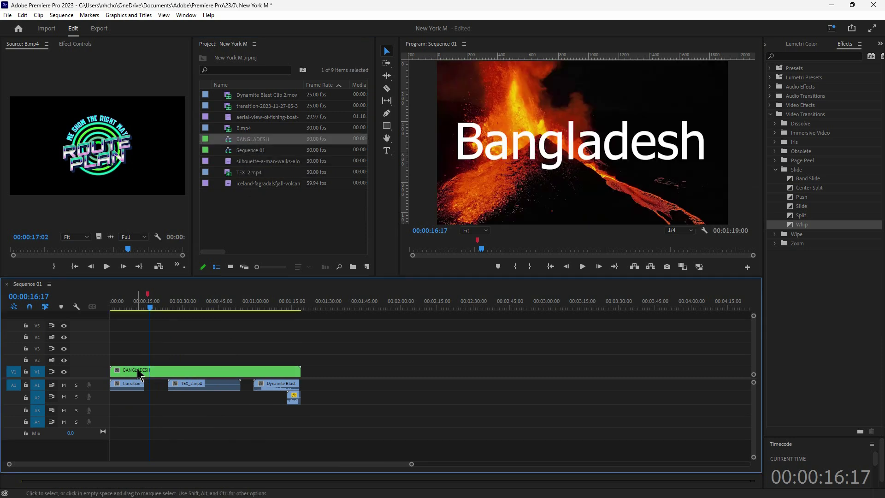
pyautogui.click(242, 195)
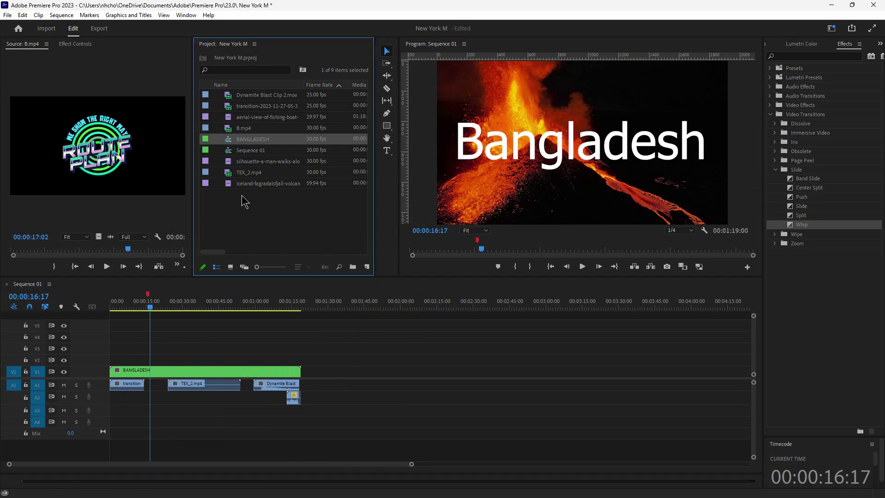
pyautogui.doubleClick(238, 138)
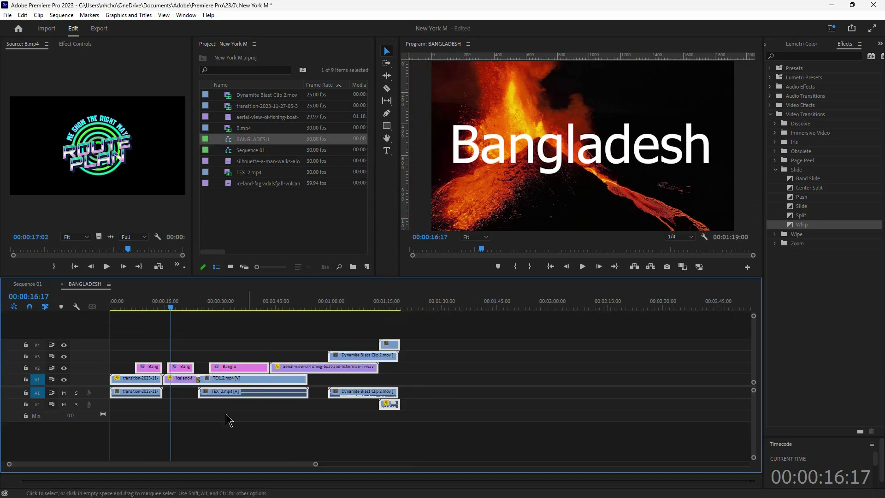
pyautogui.click(62, 284)
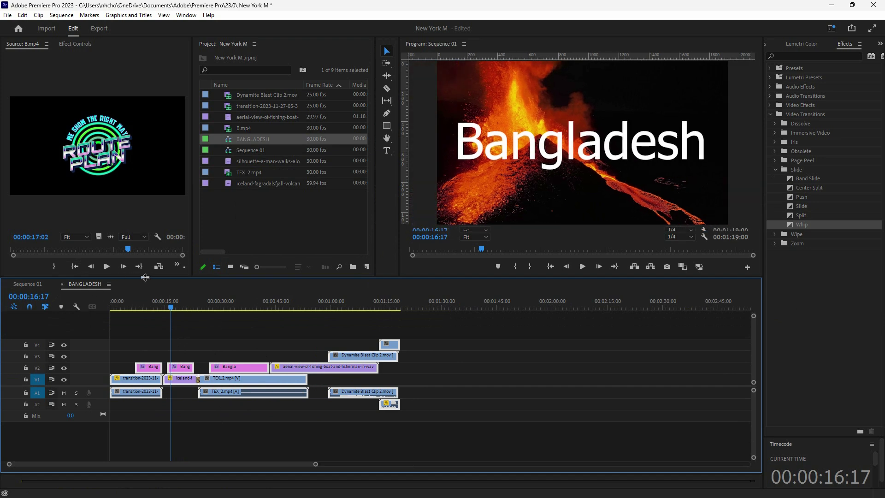
# Step: Load BANGLADESH as the source and place only its video on V1 of Sequence 01, after the nested clip
pyautogui.moveTo(254, 140); pyautogui.dragTo(150, 140)
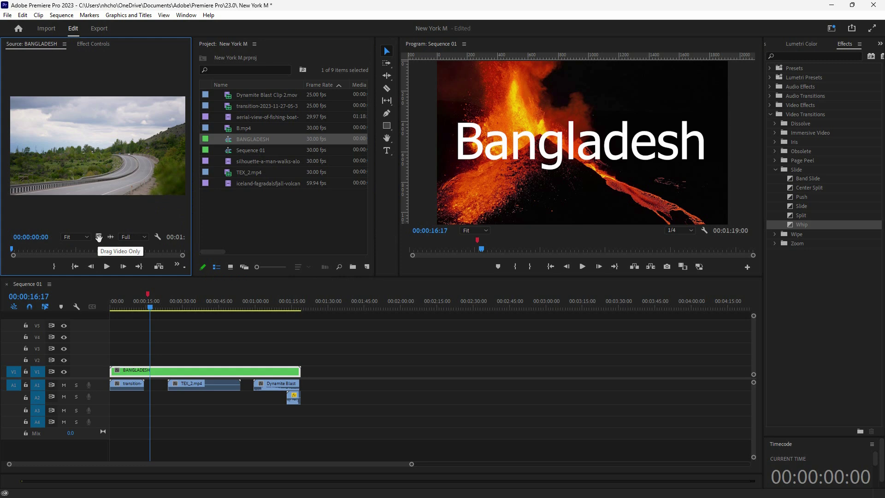
pyautogui.moveTo(99, 237); pyautogui.dragTo(359, 381)
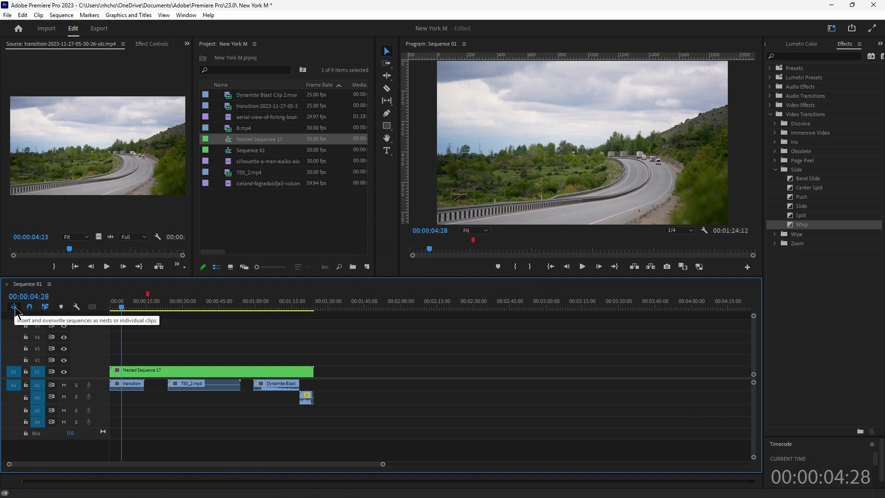
# Step: Turn off inserting sequences as nests, match-frame Nested Sequence 17 into the source and insert it into Sequence 01 at 00:00:04:28
pyautogui.click(16, 309)
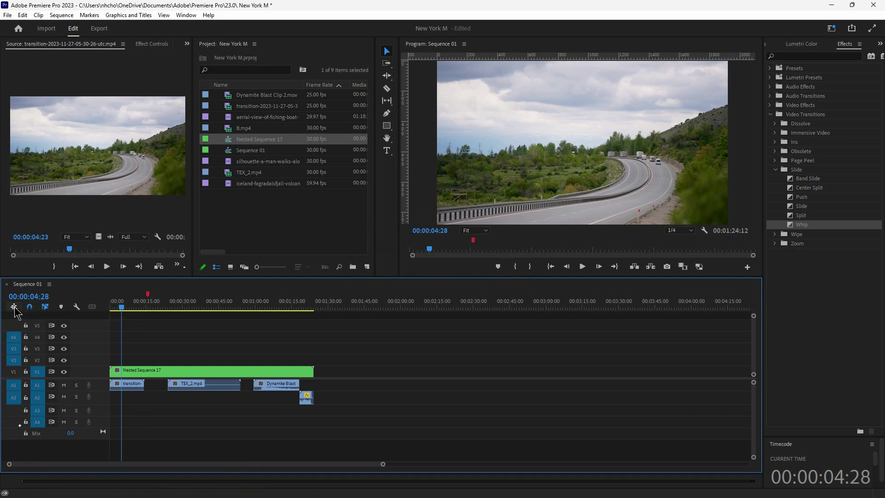
pyautogui.click(14, 308)
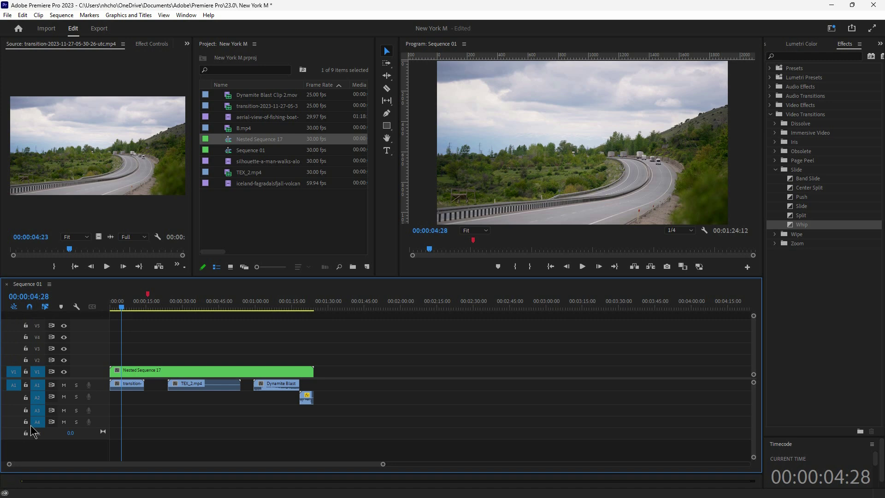
pyautogui.click(14, 308)
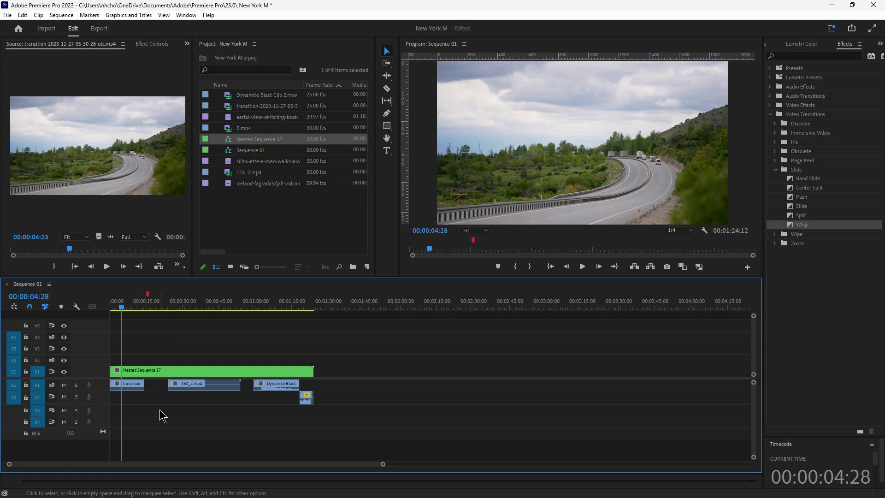
pyautogui.press('f')
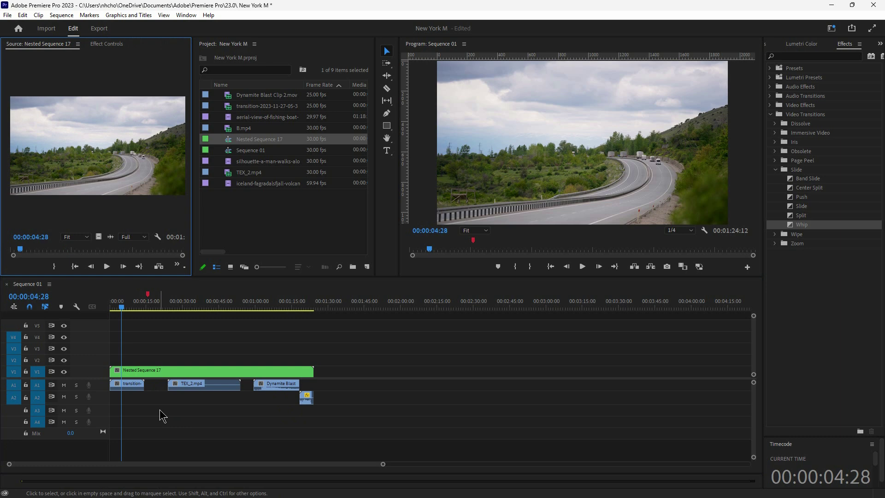
pyautogui.press(',')
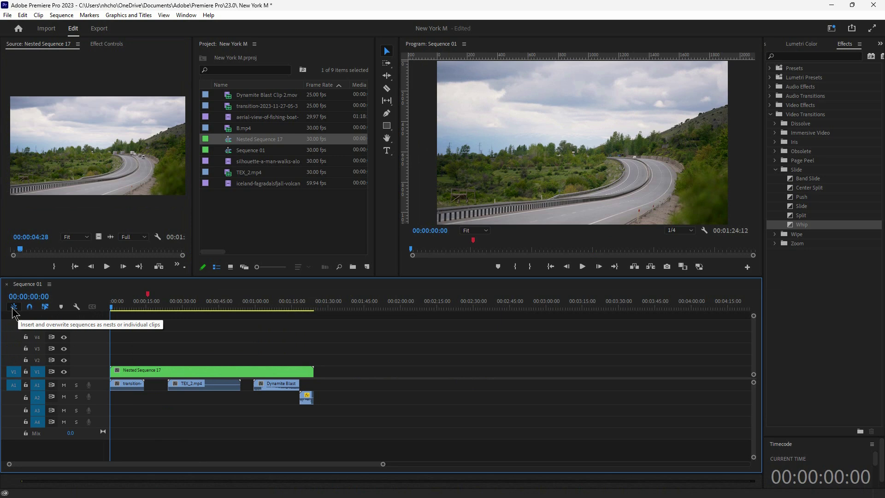
# Step: With nest insertion switched off, insert Nested Sequence 17 as individual clips at the start of Sequence 01
pyautogui.click(13, 309)
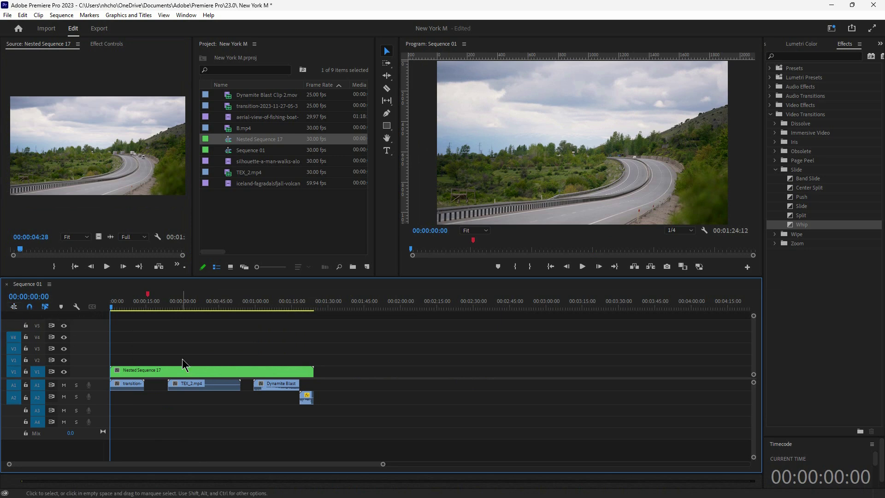
pyautogui.press('f')
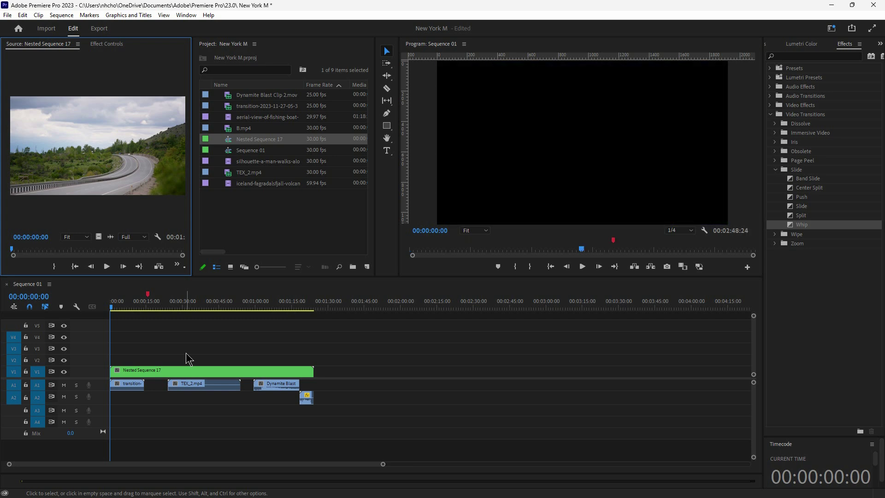
# Step: Open Nested Sequence 17 and select its clips for comparison, then close it and scrub through the inserted clips in Sequence 01
pyautogui.doubleClick(358, 371)
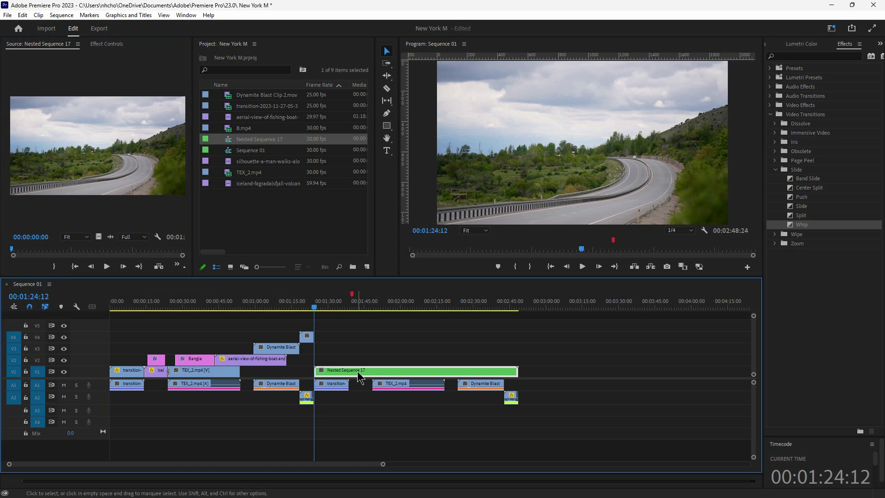
pyautogui.moveTo(338, 345); pyautogui.dragTo(109, 407)
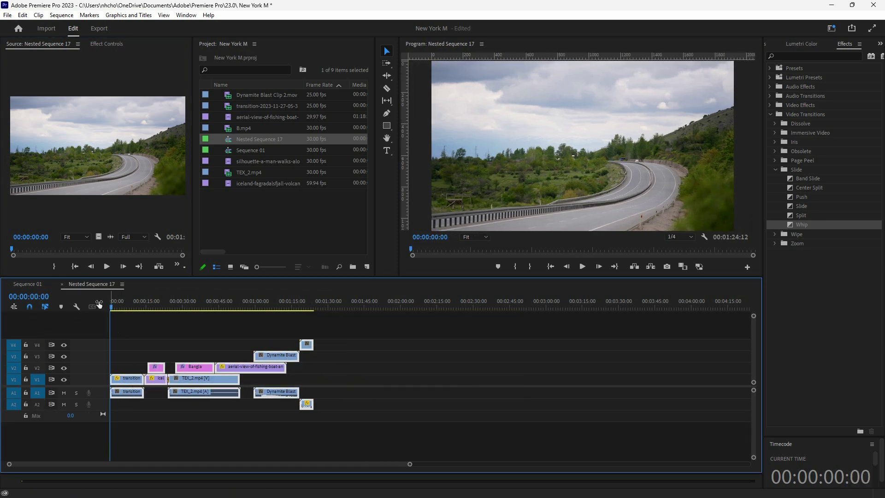
pyautogui.click(62, 284)
pyautogui.moveTo(133, 305); pyautogui.dragTo(281, 309)
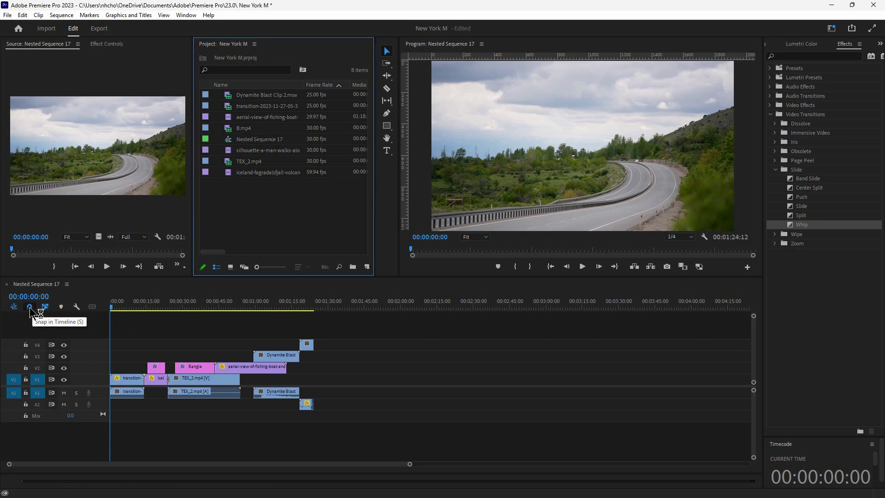
# Step: Try shifting all clips after the first transition clip in Nested Sequence 17 to a later position, then undo the shift
pyautogui.click(30, 307)
pyautogui.moveTo(344, 335); pyautogui.dragTo(162, 390)
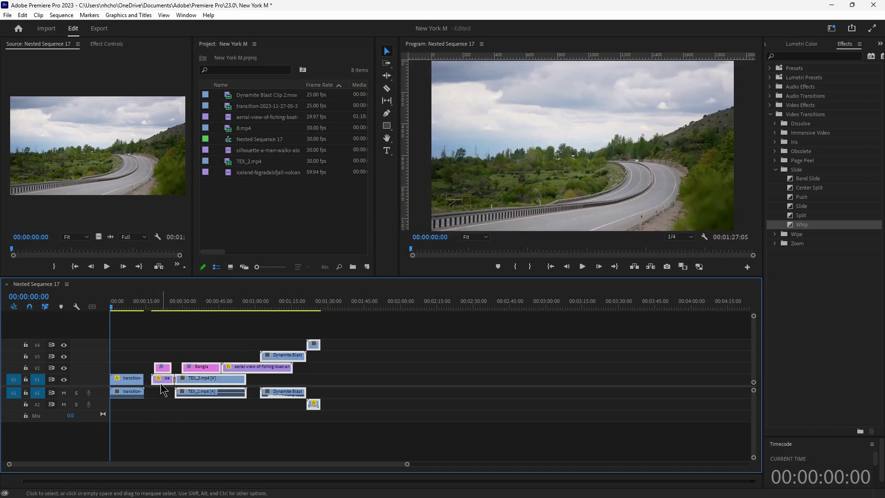
pyautogui.hotkey('ctrl', 'z')
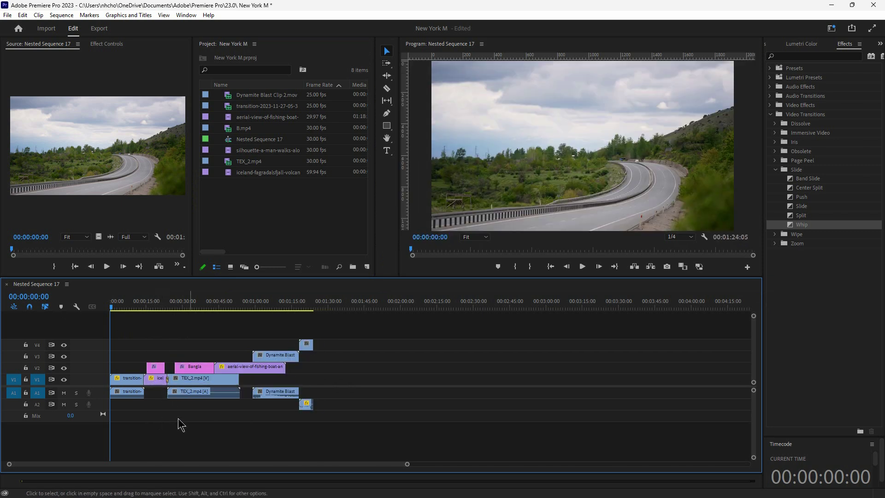
# Step: Move the titles and the Iceland, TEX_2.mp4, aerial-view and Dynamite Blast clips to about 00:02:04, one video track higher
pyautogui.click(282, 397)
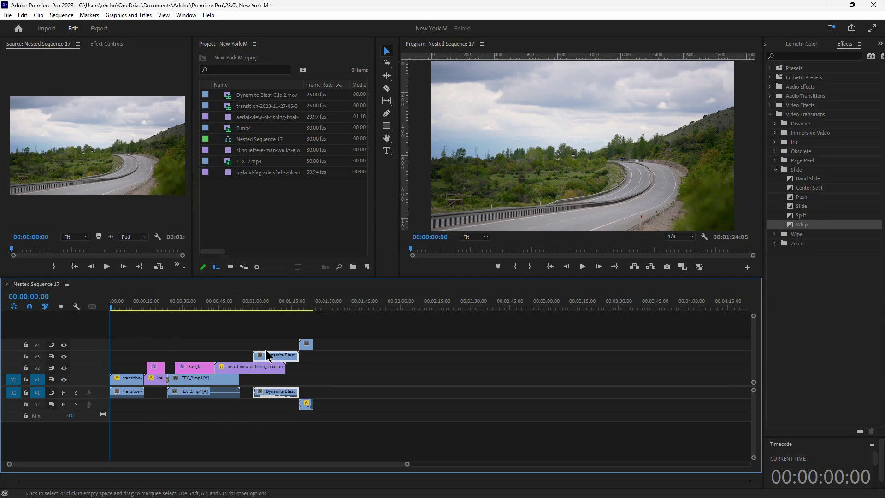
pyautogui.keyDown('shift'); pyautogui.click(265, 367); pyautogui.keyUp('shift')
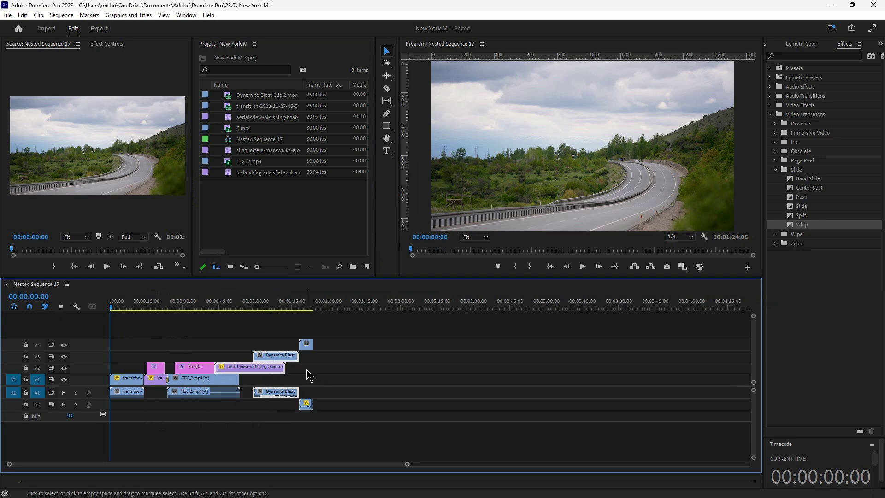
pyautogui.moveTo(309, 371); pyautogui.dragTo(424, 374)
pyautogui.click(130, 386)
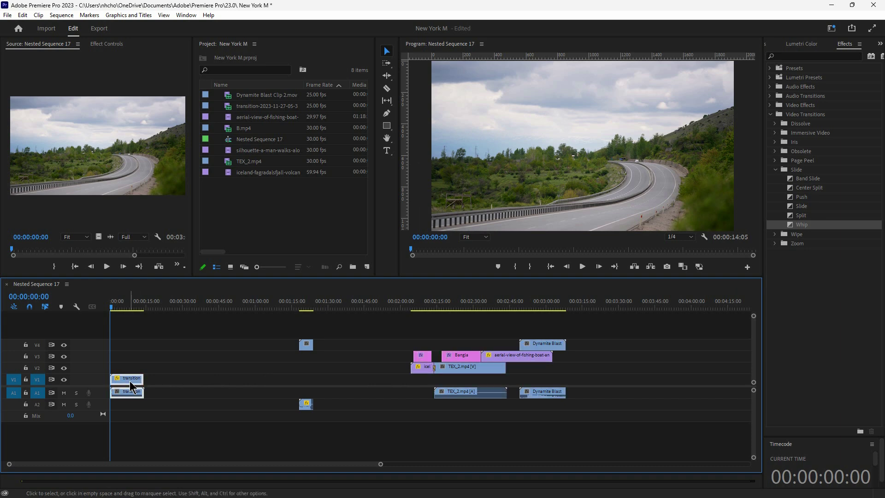
# Step: Move B.mp4 to V1 and A1 at about 00:00:35, and place the Dynamite Blast clip directly after it
pyautogui.click(308, 346)
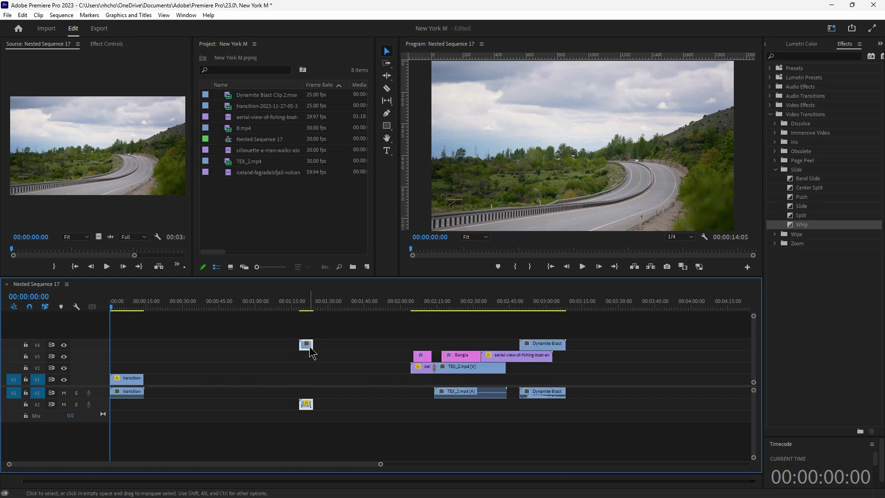
pyautogui.moveTo(309, 353); pyautogui.dragTo(242, 403)
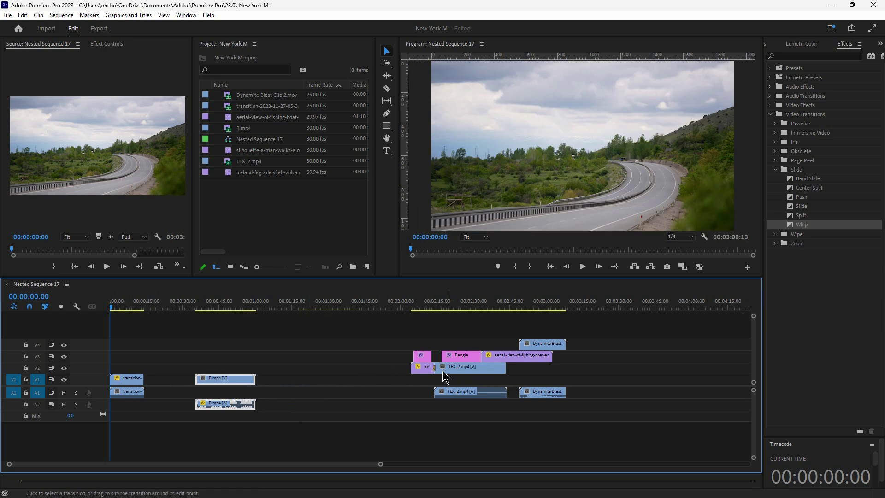
pyautogui.moveTo(549, 350); pyautogui.dragTo(285, 385)
pyautogui.moveTo(229, 403); pyautogui.dragTo(232, 391)
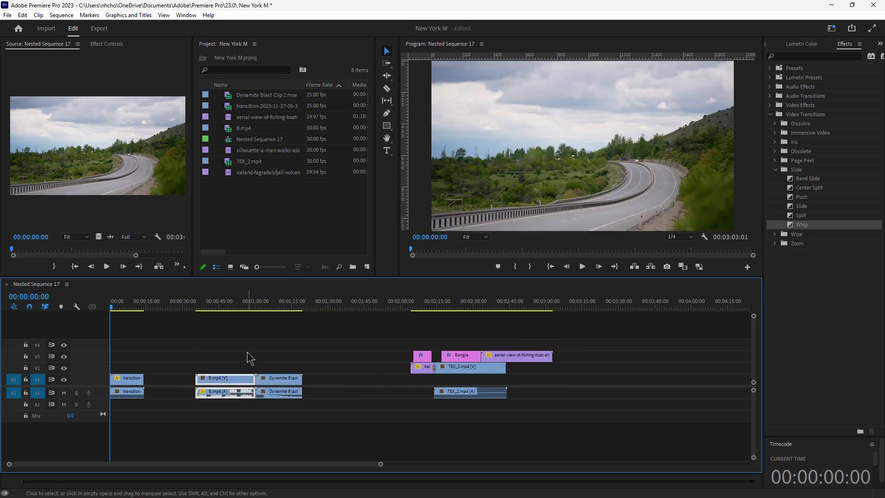
# Step: Move the playhead to 00:00:58:12, expand the V1 and A1 tracks, and clear the gap selection on V3
pyautogui.click(251, 307)
pyautogui.click(291, 357)
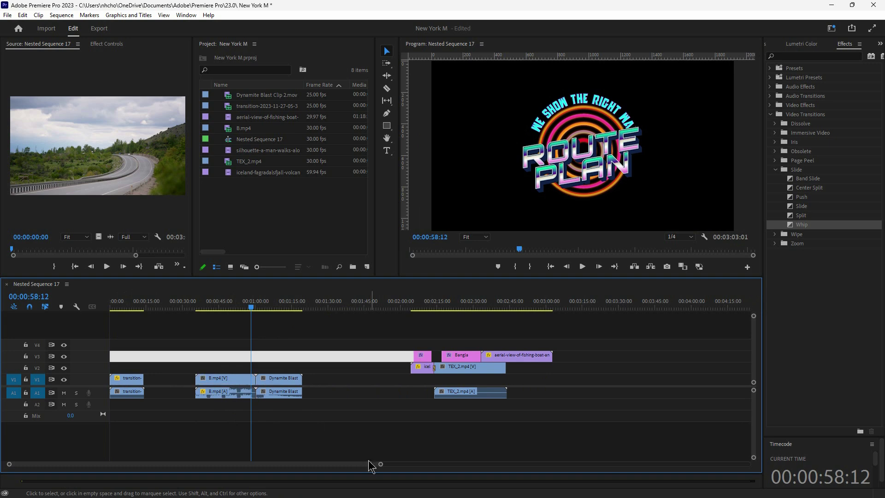
pyautogui.doubleClick(102, 396)
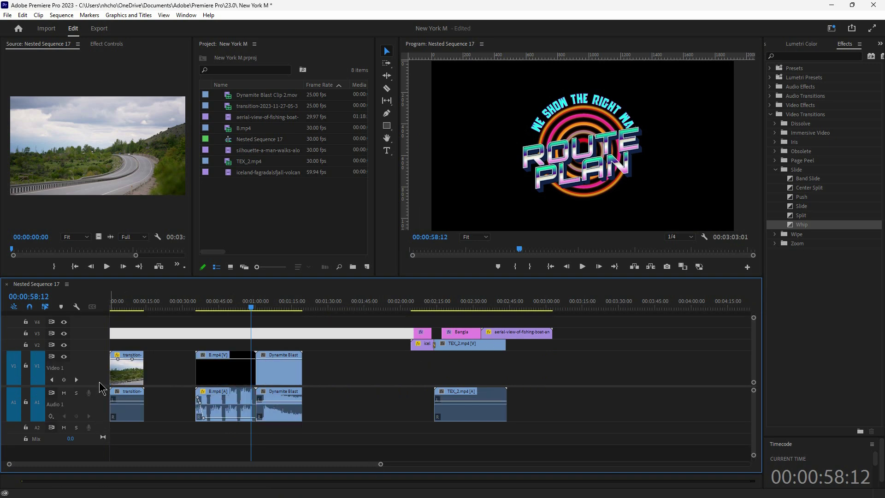
pyautogui.doubleClick(92, 381)
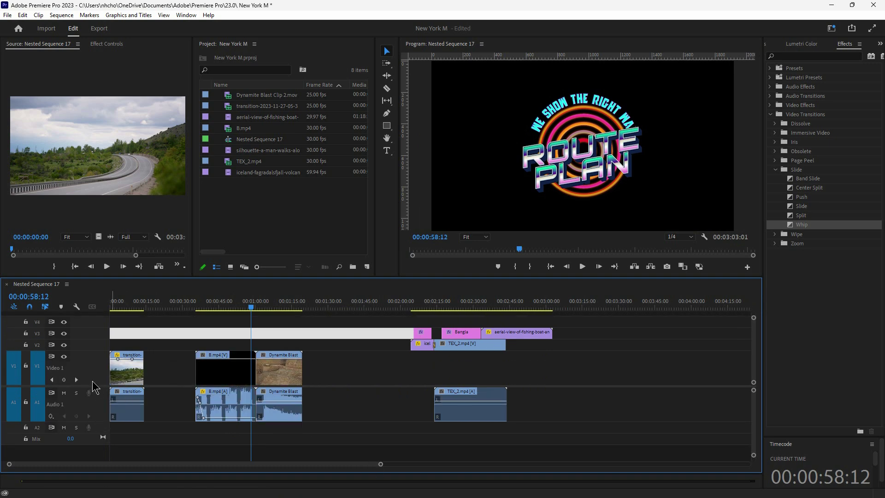
pyautogui.click(341, 413)
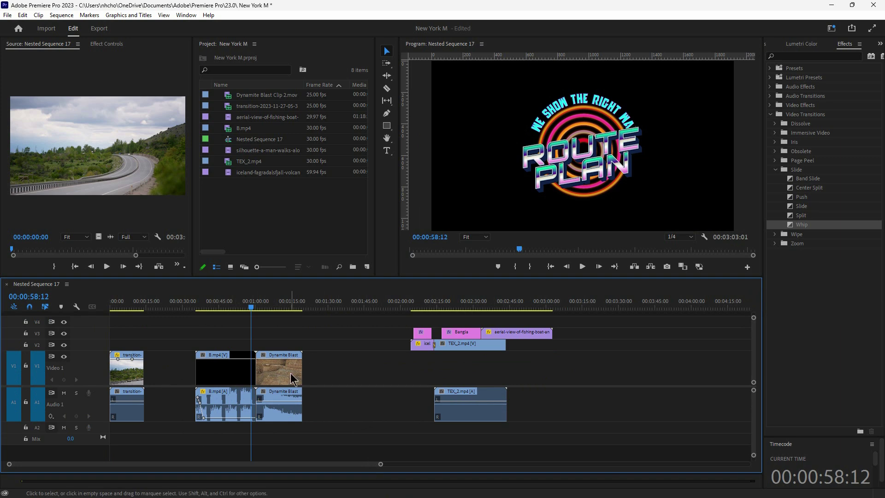
# Step: Separate the Dynamite Blast clip from B.mp4, narrow the gap with timeline snapping turned off, and turn snapping back on
pyautogui.moveTo(295, 374)
pyautogui.mouseDown()
pyautogui.moveTo(328, 380)
pyautogui.moveTo(278, 368)
pyautogui.moveTo(290, 369)
pyautogui.mouseUp()
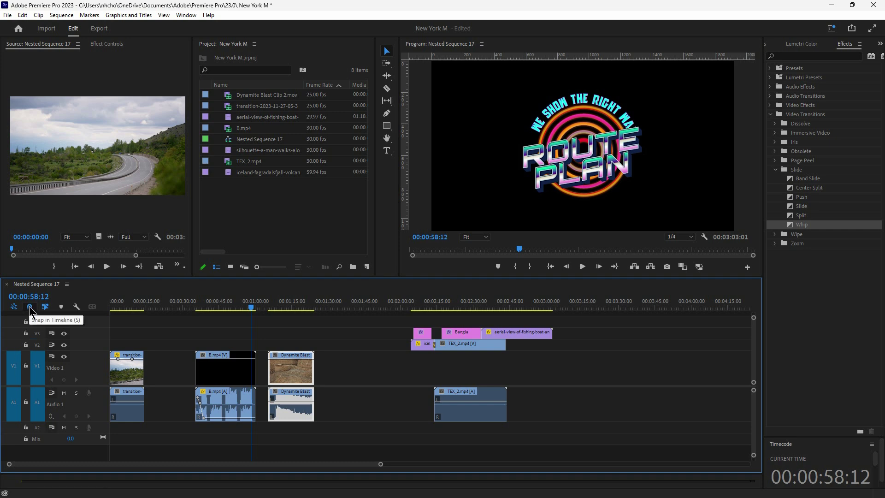
pyautogui.click(30, 308)
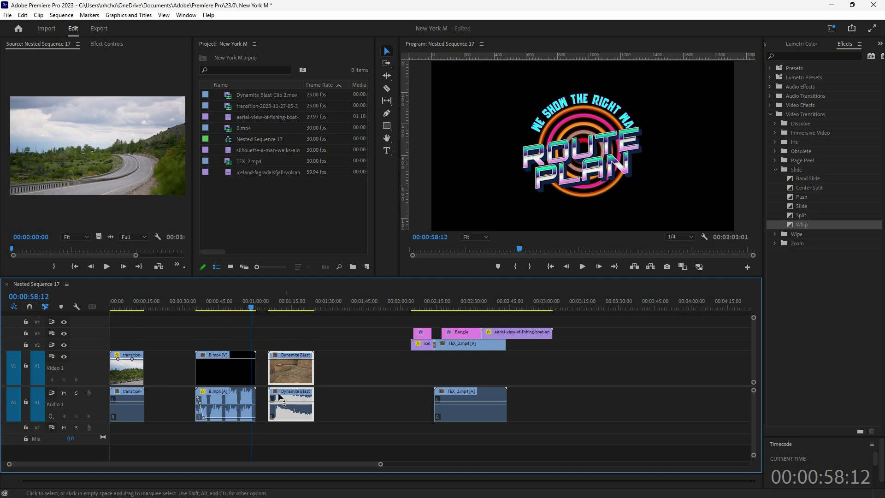
pyautogui.moveTo(289, 364)
pyautogui.mouseDown()
pyautogui.moveTo(274, 371)
pyautogui.moveTo(281, 377)
pyautogui.mouseUp()
pyautogui.click(29, 307)
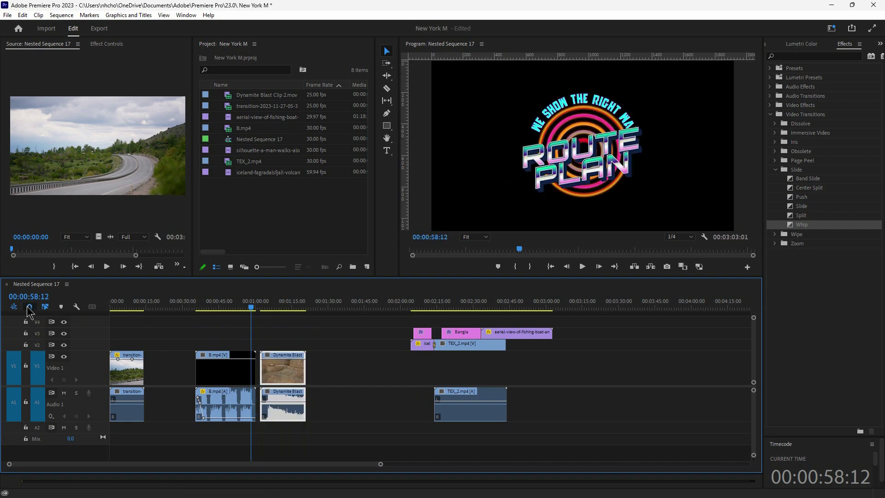
# Step: Snap the Dynamite Blast clip back against the end of B.mp4 and turn linked selection off
pyautogui.moveTo(277, 377); pyautogui.dragTo(278, 374)
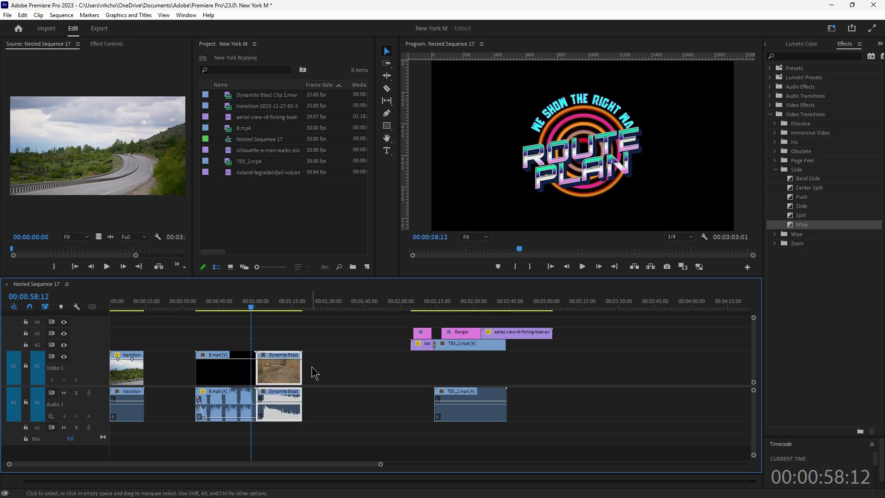
pyautogui.click(45, 307)
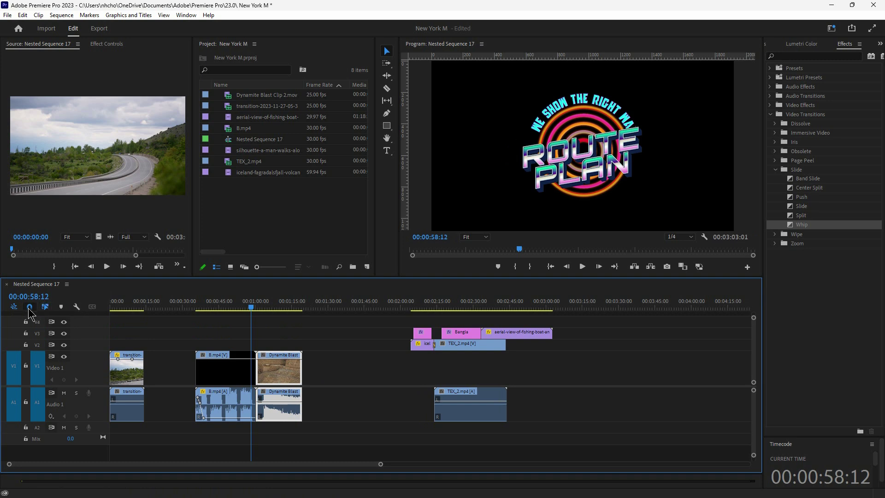
pyautogui.click(46, 307)
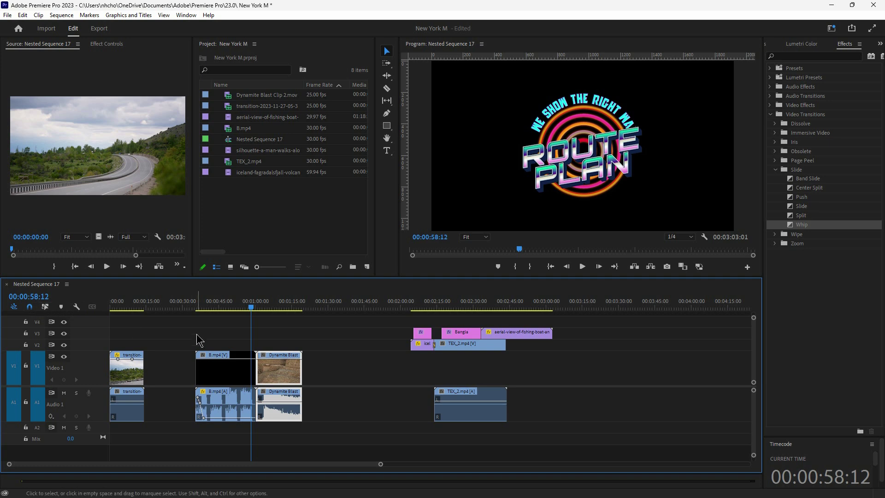
pyautogui.moveTo(251, 313)
pyautogui.mouseDown()
pyautogui.moveTo(259, 313)
pyautogui.moveTo(238, 316)
pyautogui.mouseUp()
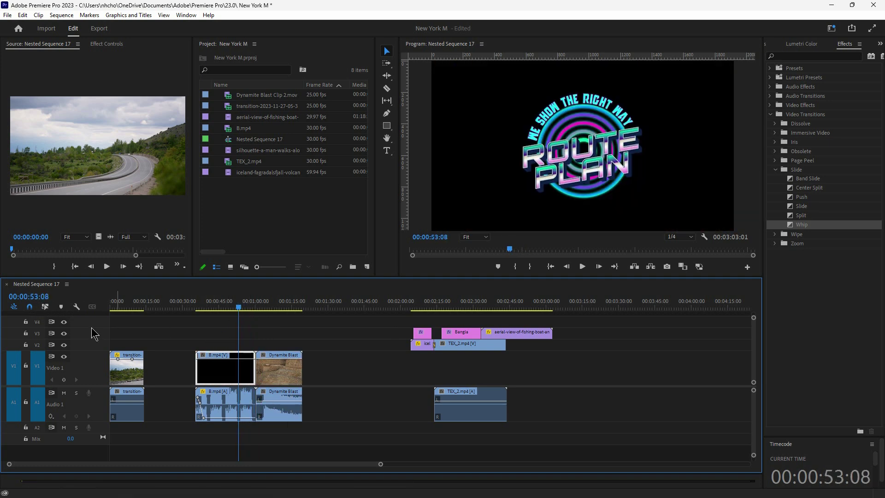
# Step: Turn linked selection back on and move the playhead over B.mp4 to 00:00:45:03
pyautogui.click(44, 307)
pyautogui.click(192, 343)
pyautogui.click(191, 332)
pyautogui.click(187, 313)
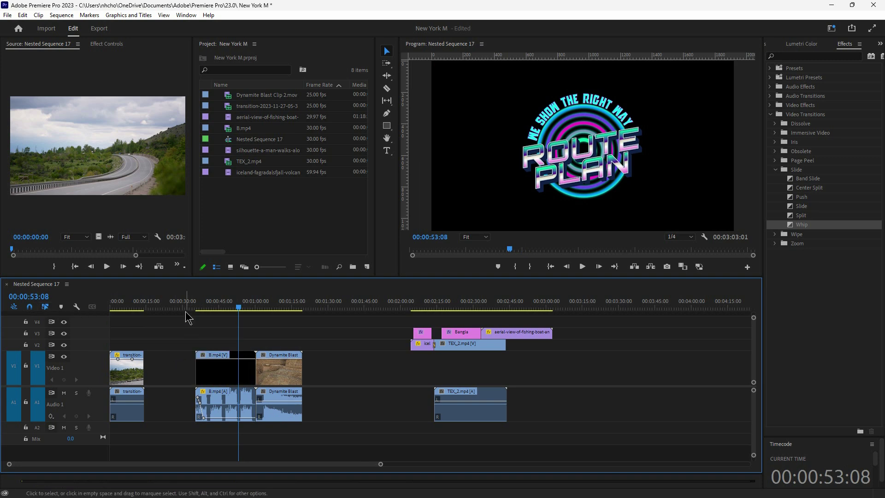
pyautogui.click(191, 310)
pyautogui.click(211, 310)
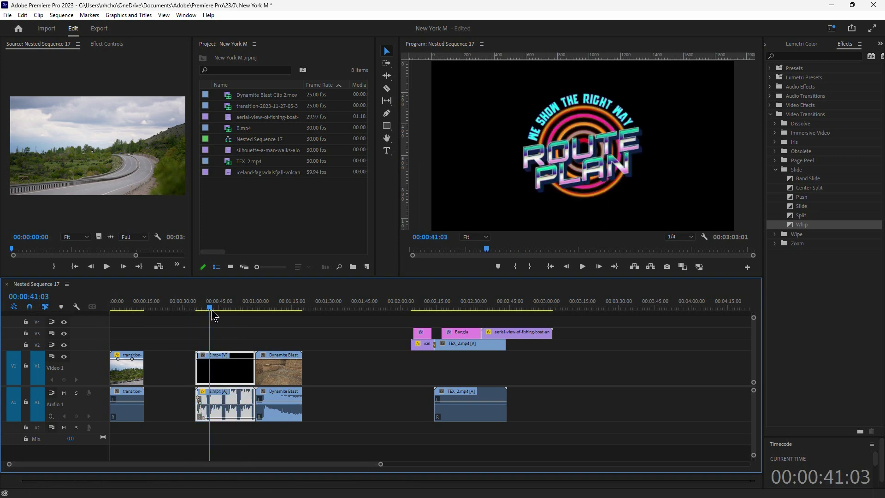
pyautogui.click(183, 333)
pyautogui.click(187, 318)
pyautogui.click(190, 308)
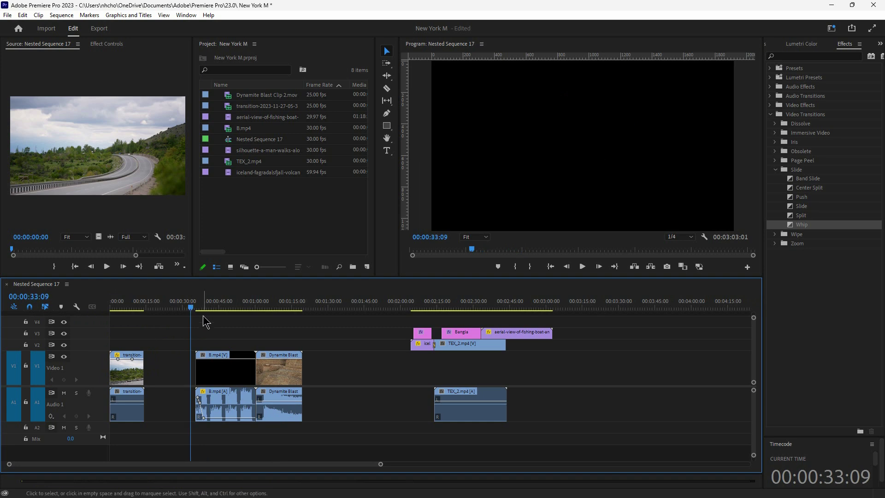
pyautogui.click(191, 368)
pyautogui.click(208, 309)
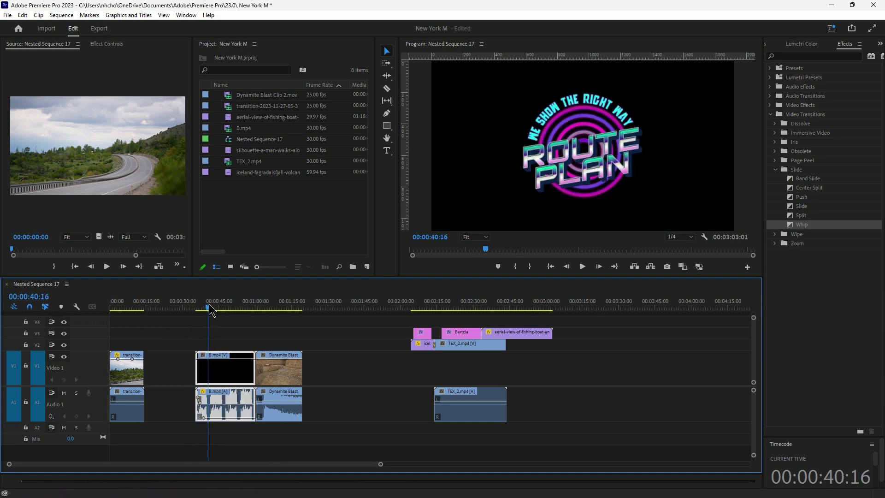
pyautogui.moveTo(213, 313)
pyautogui.mouseDown()
pyautogui.moveTo(258, 315)
pyautogui.moveTo(219, 318)
pyautogui.mouseUp()
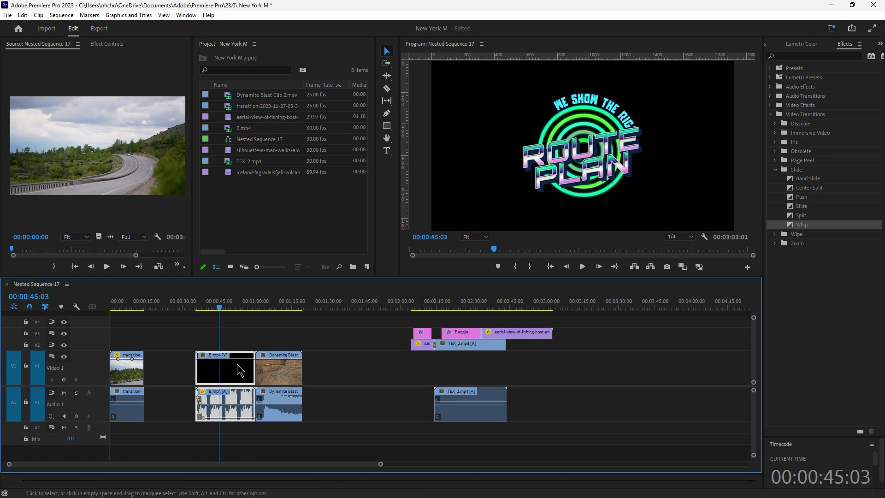
# Step: Move B.mp4 with its audio directly after the transition clip and place the playhead at 00:00:21:21
pyautogui.moveTo(236, 367); pyautogui.dragTo(178, 385)
pyautogui.click(162, 306)
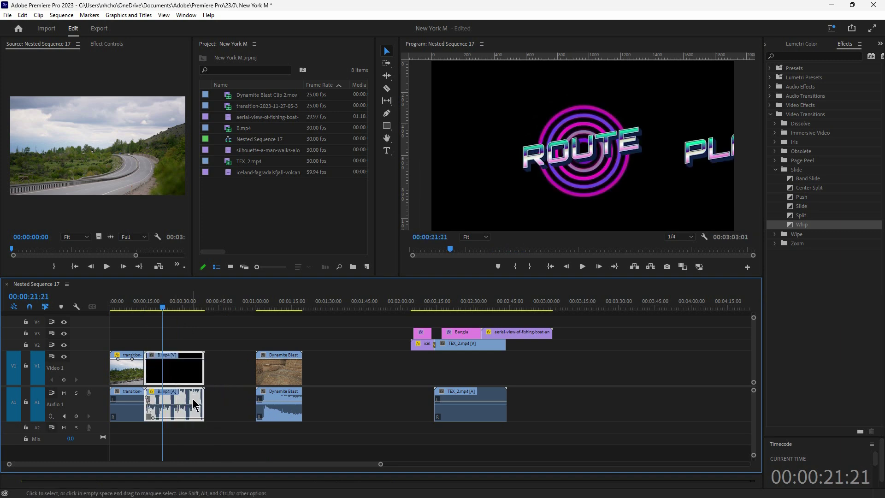
pyautogui.click(216, 370)
pyautogui.click(184, 377)
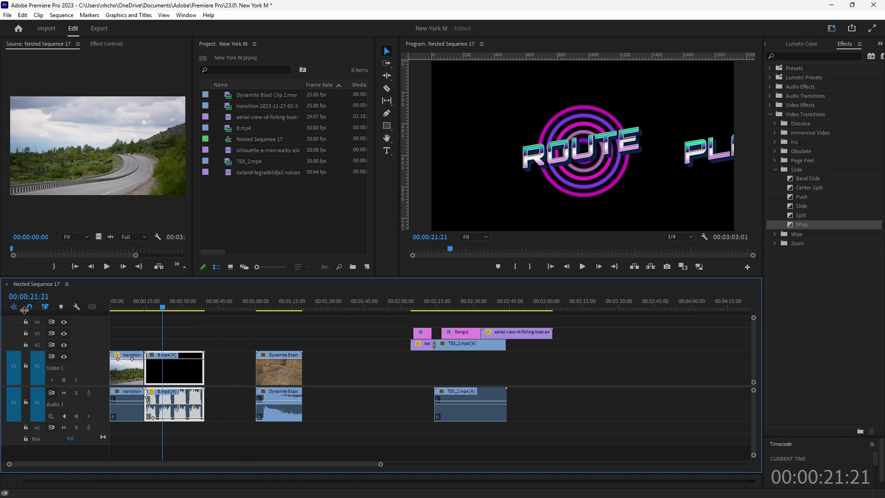
# Step: Turn linked selection off and move only B.mp4's video on V1 to about 00:03:23, then select its separate audio
pyautogui.click(45, 306)
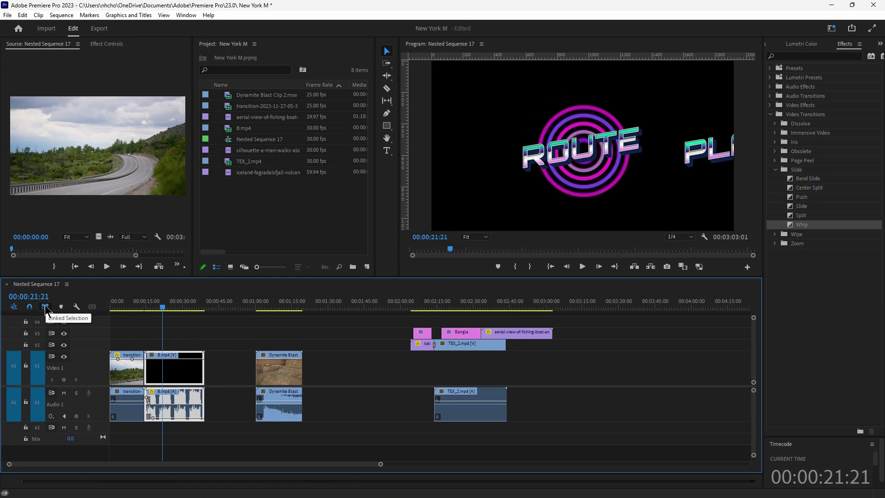
pyautogui.click(225, 381)
pyautogui.moveTo(198, 370); pyautogui.dragTo(681, 369)
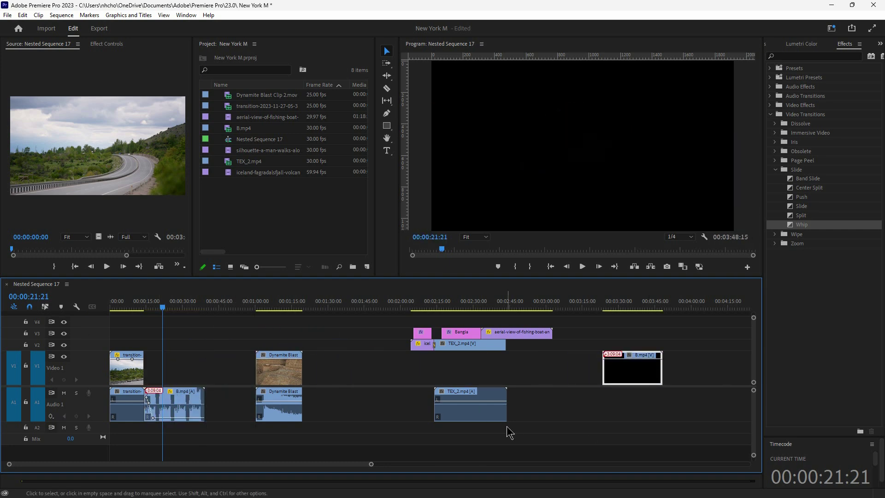
pyautogui.click(178, 399)
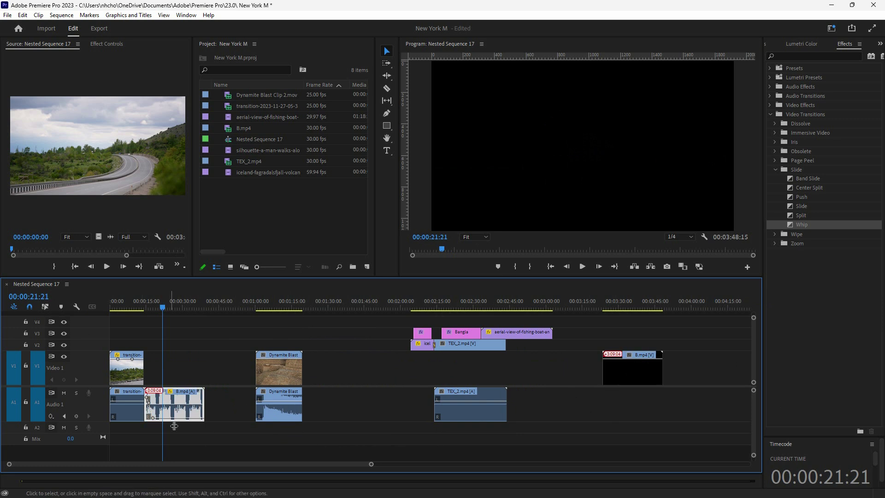
# Step: Maximize and restore the timeline panel, then move B.mp4's video back above its audio, directly after the transition clip
pyautogui.press('`')
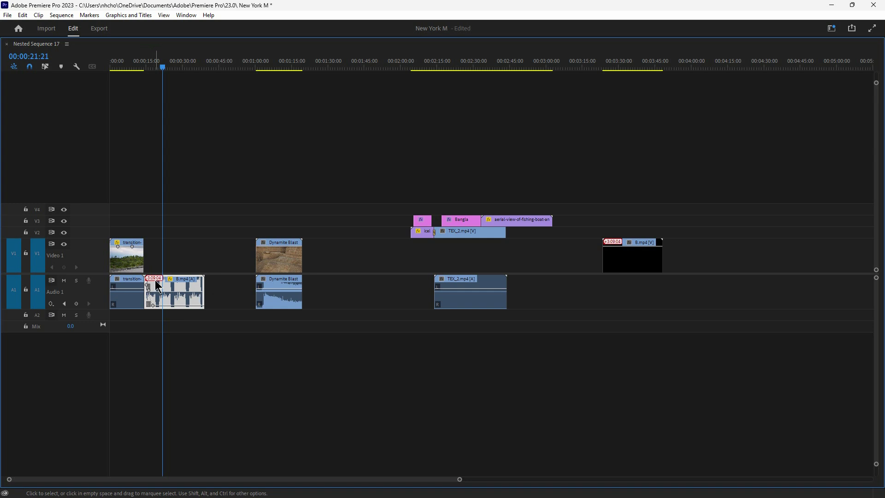
pyautogui.press('`')
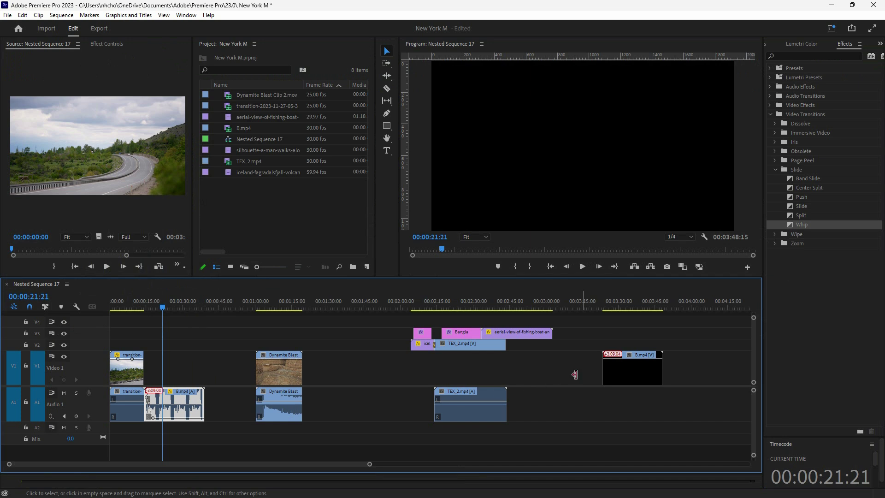
pyautogui.click(624, 377)
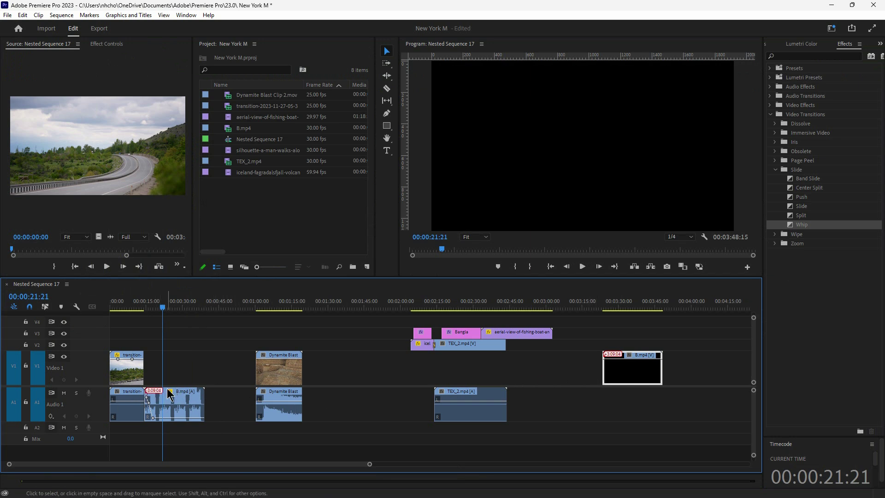
pyautogui.moveTo(643, 373); pyautogui.dragTo(182, 380)
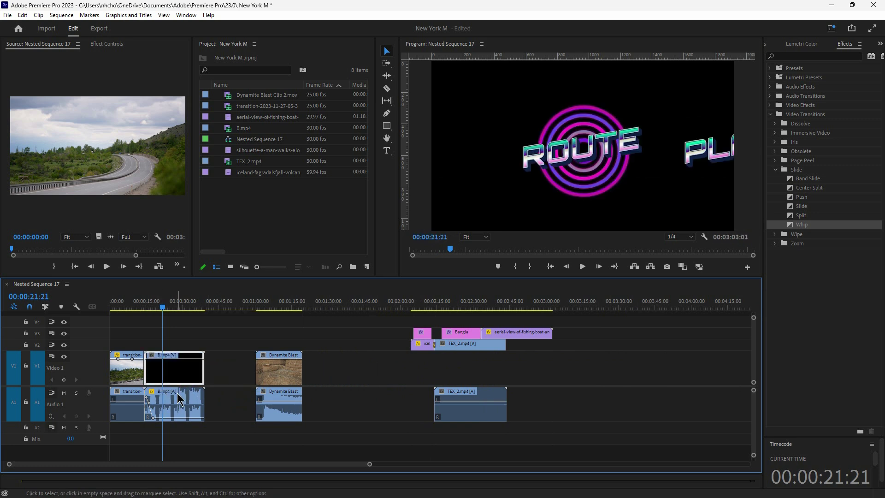
# Step: Select B.mp4's audio and video separately and then together, with the playhead at 00:00:28:16
pyautogui.click(166, 395)
pyautogui.click(172, 372)
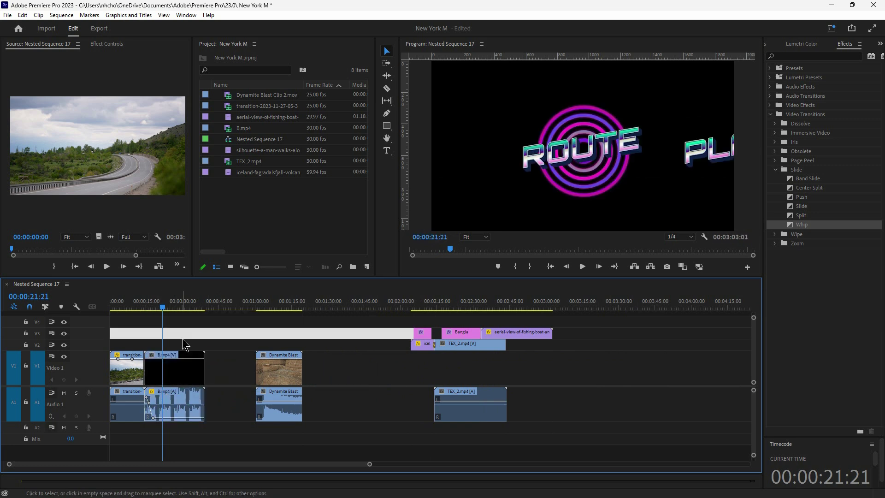
pyautogui.click(180, 307)
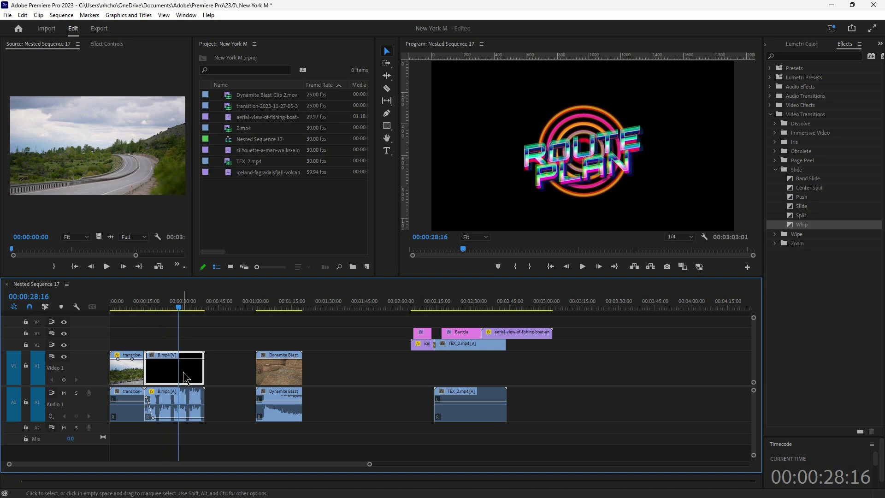
pyautogui.moveTo(194, 402)
pyautogui.mouseDown()
pyautogui.moveTo(395, 406)
pyautogui.moveTo(196, 405)
pyautogui.mouseUp()
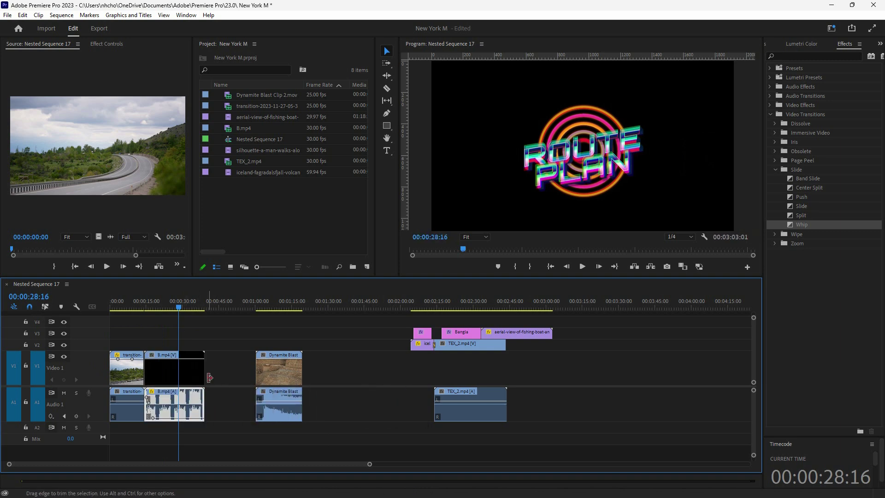
pyautogui.click(198, 375)
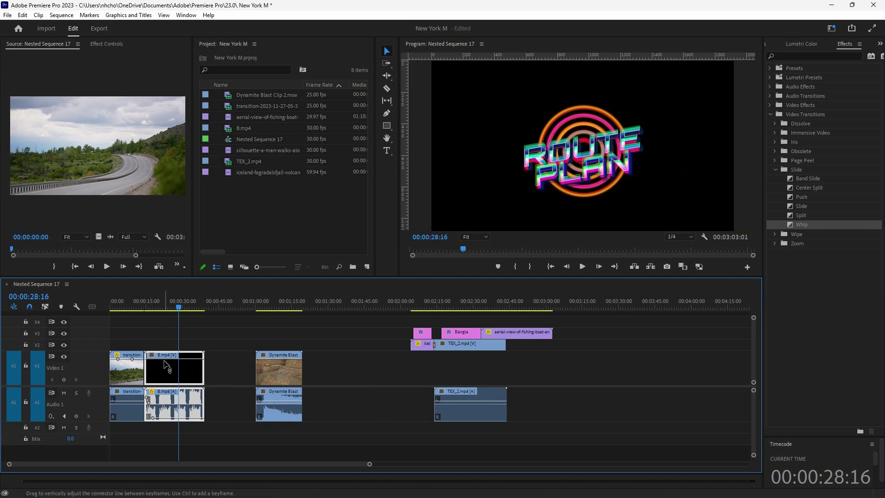
# Step: Turn linked selection on and select B.mp4's video and audio as one linked clip
pyautogui.click(42, 305)
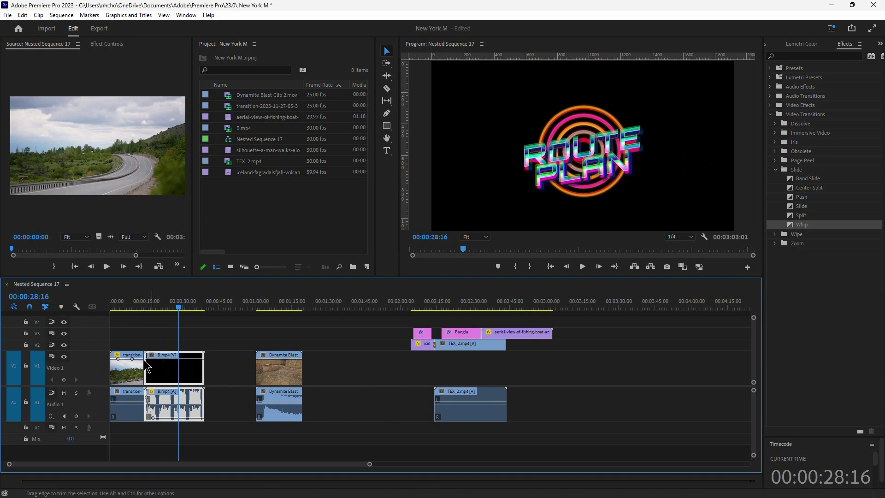
pyautogui.click(230, 332)
pyautogui.moveTo(214, 357); pyautogui.dragTo(171, 330)
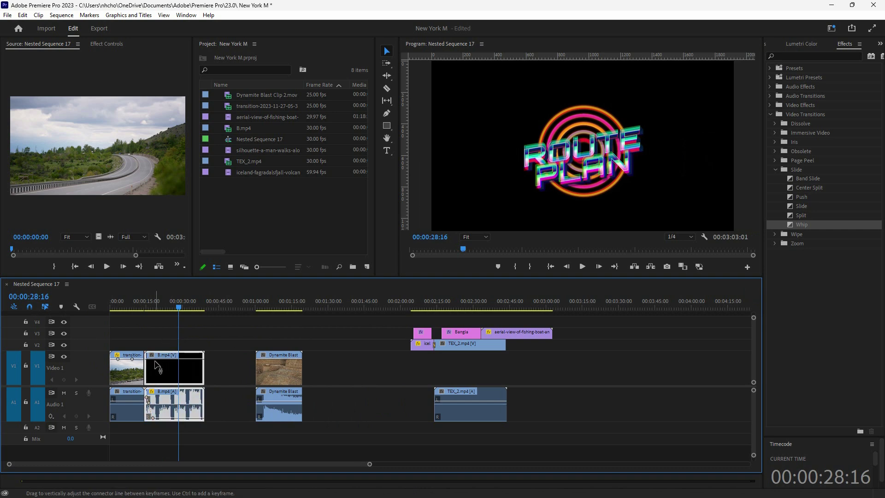
pyautogui.moveTo(160, 369)
pyautogui.mouseDown()
pyautogui.moveTo(197, 370)
pyautogui.moveTo(162, 370)
pyautogui.mouseUp()
# Step: Close the V1 gap between B.mp4 and the Dynamite Blast clip
pyautogui.click(217, 374)
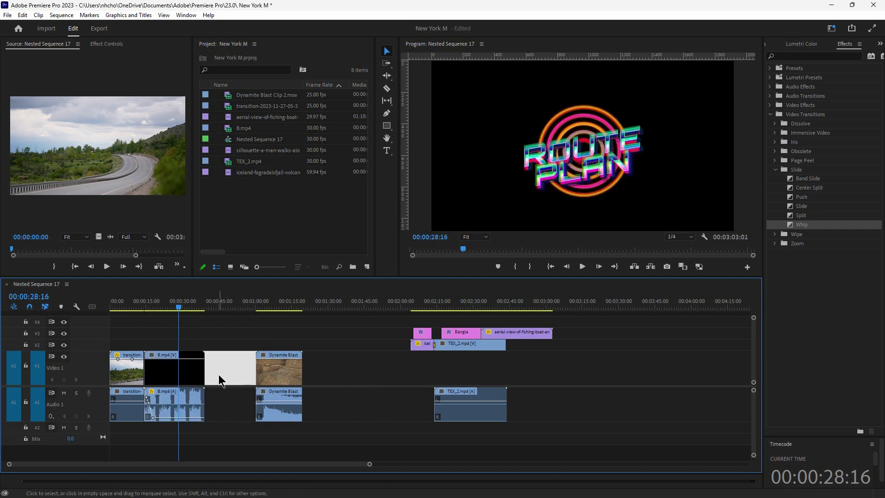
pyautogui.click(218, 374)
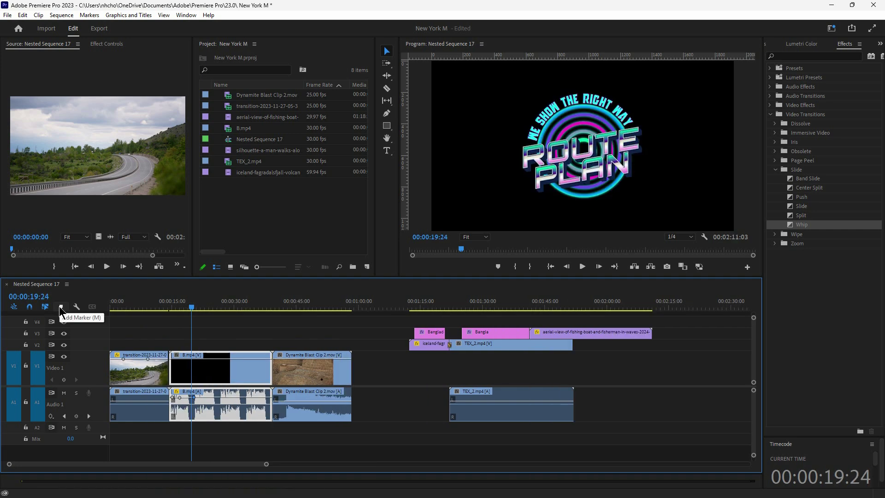
# Step: Add a clip marker to B.mp4 at 00:00:19:24 and nudge the clip tight against the transition clip
pyautogui.click(60, 307)
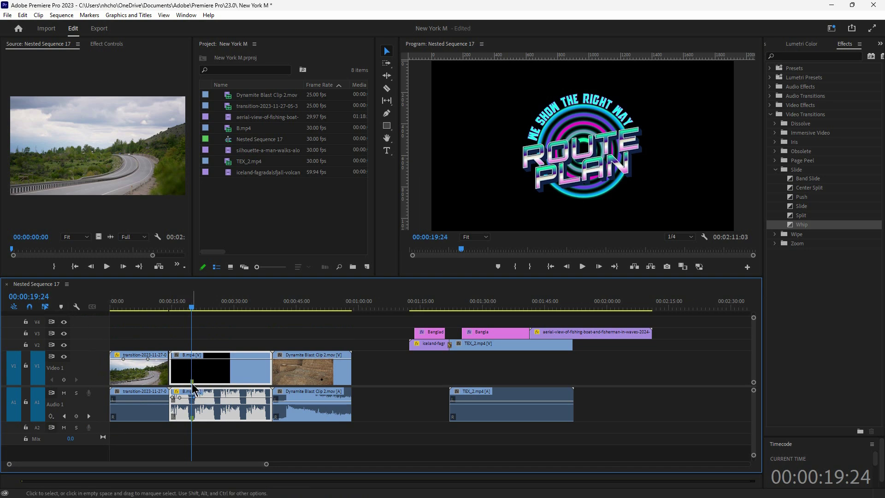
pyautogui.moveTo(194, 389); pyautogui.dragTo(194, 386)
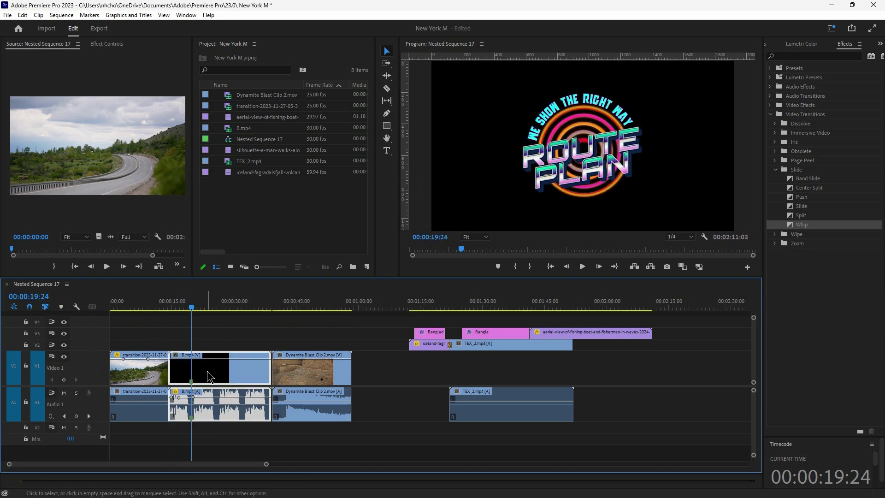
# Step: Clear the clip selection and add a sequence marker at 00:00:19:24
pyautogui.click(213, 339)
pyautogui.click(212, 337)
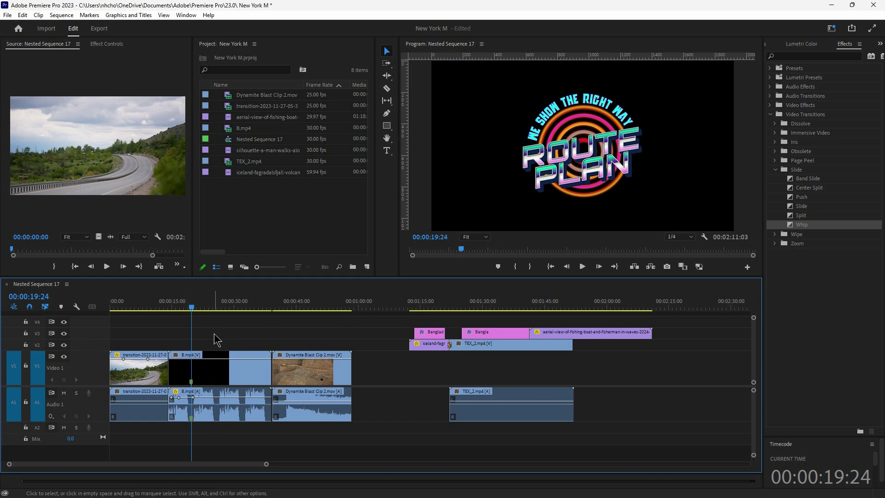
pyautogui.click(214, 340)
pyautogui.click(214, 339)
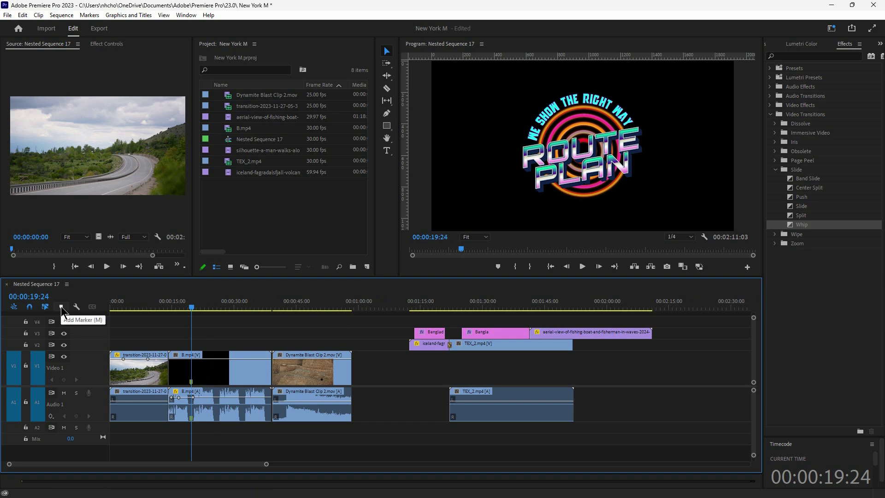
pyautogui.click(61, 307)
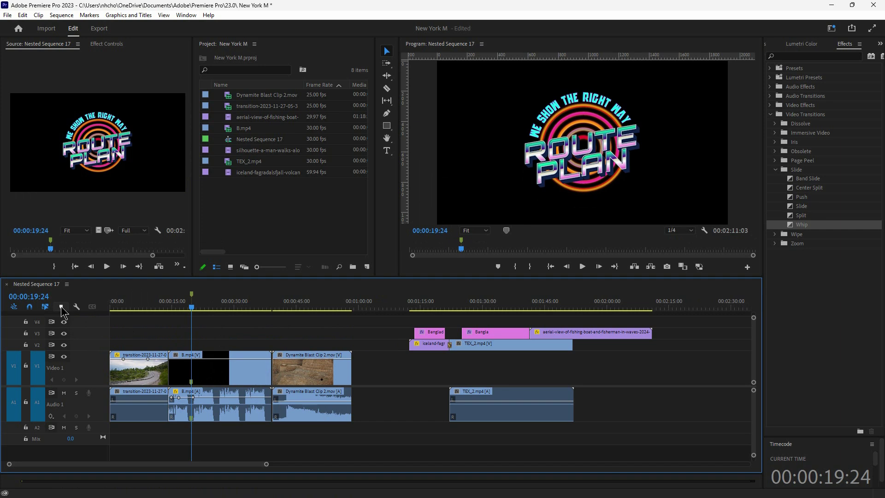
# Step: Jump the playhead from 00:00:17:18 to the sequence marker and move that marker to the start of B.mp4 at 00:00:14:05
pyautogui.click(181, 308)
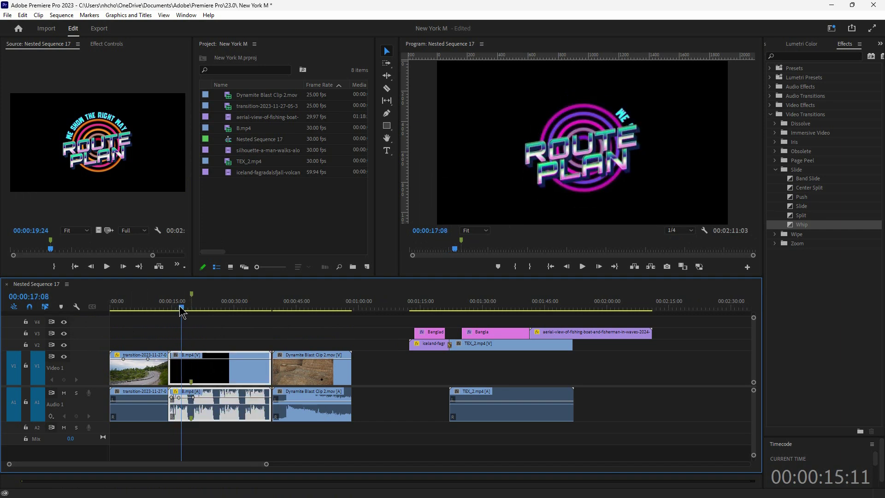
pyautogui.moveTo(180, 311)
pyautogui.mouseDown()
pyautogui.moveTo(201, 307)
pyautogui.moveTo(183, 308)
pyautogui.mouseUp()
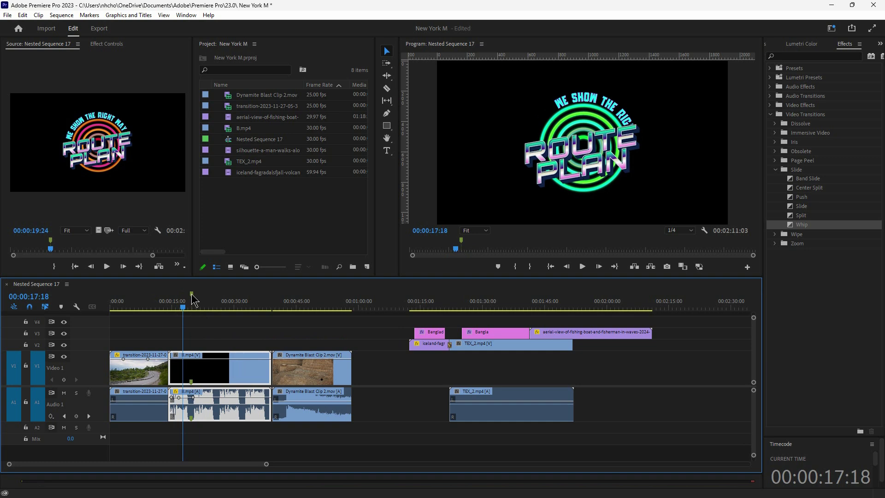
pyautogui.click(193, 299)
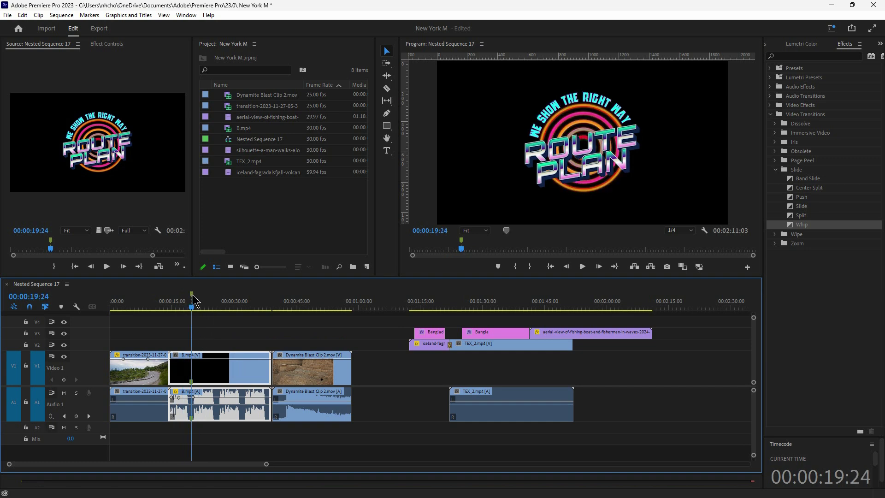
pyautogui.moveTo(193, 299)
pyautogui.mouseDown()
pyautogui.moveTo(272, 300)
pyautogui.moveTo(111, 303)
pyautogui.moveTo(179, 304)
pyautogui.moveTo(172, 304)
pyautogui.mouseUp()
pyautogui.click(272, 299)
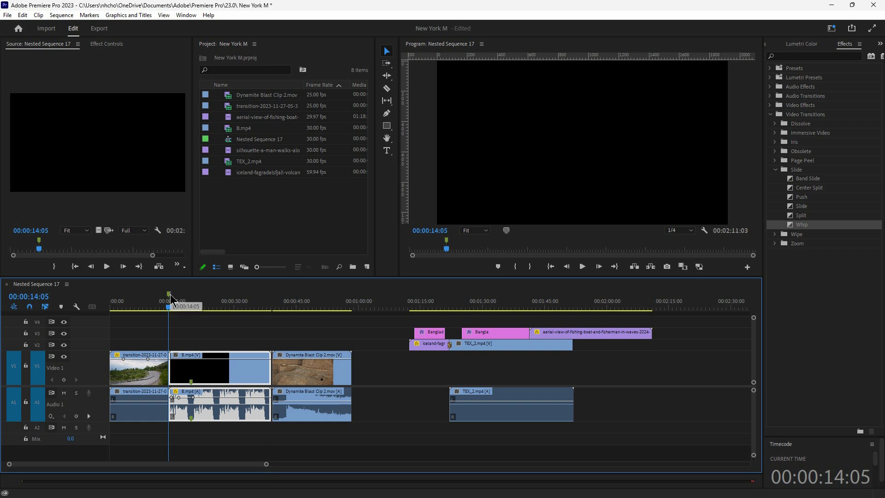
# Step: Move the playhead to 00:00:08:24, jump it back to the sequence marker at B.mp4's start, and return it to 00:00:10:01
pyautogui.click(147, 301)
pyautogui.moveTo(154, 340); pyautogui.dragTo(142, 377)
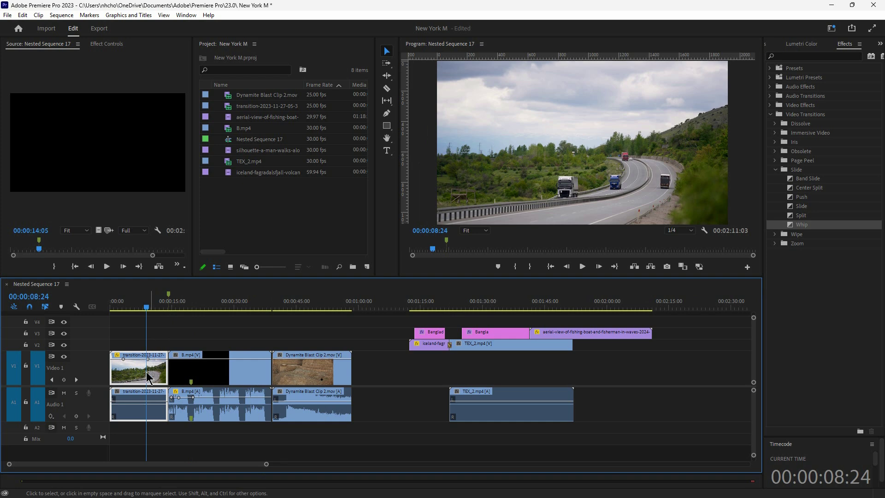
pyautogui.click(168, 294)
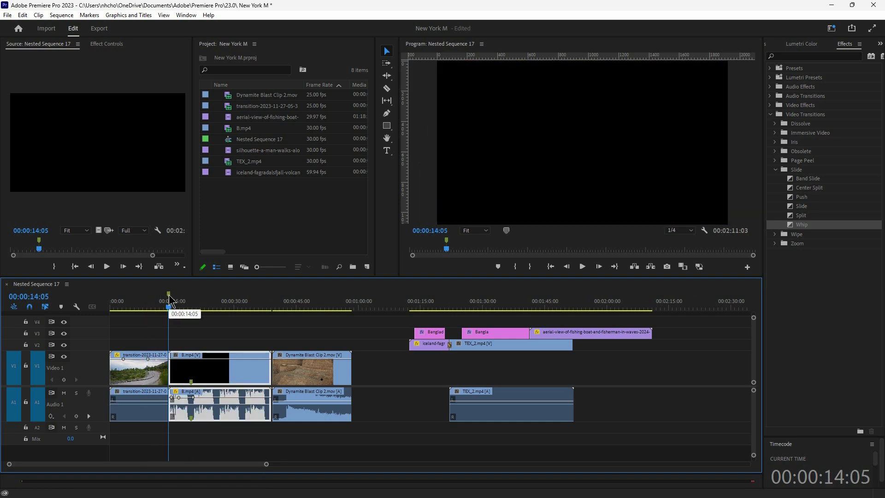
pyautogui.click(152, 302)
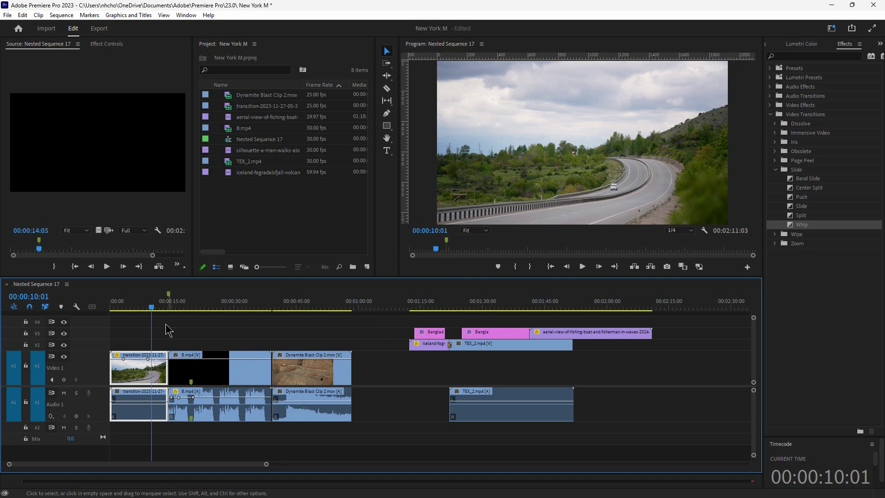
# Step: Add a sequence marker at 00:00:38:29, on the cut between B.mp4 and the Dynamite Blast clip
pyautogui.moveTo(177, 306); pyautogui.dragTo(250, 305)
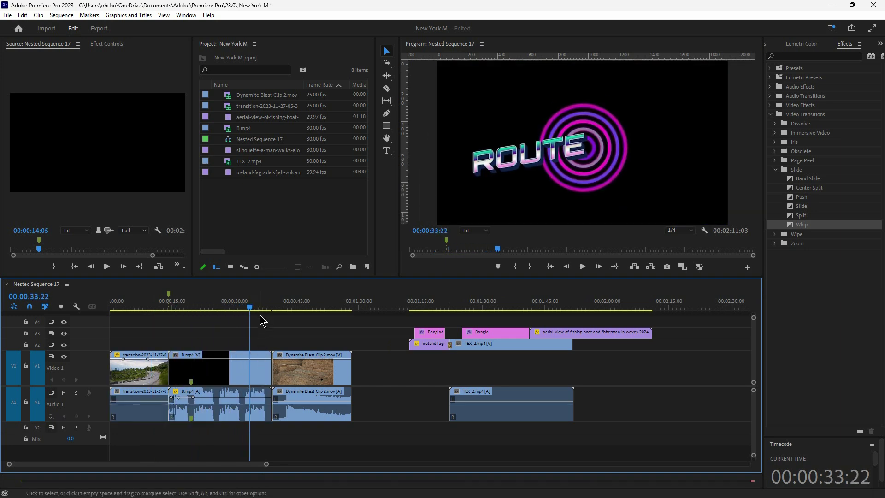
pyautogui.click(265, 306)
pyautogui.moveTo(265, 305); pyautogui.dragTo(270, 305)
pyautogui.click(279, 330)
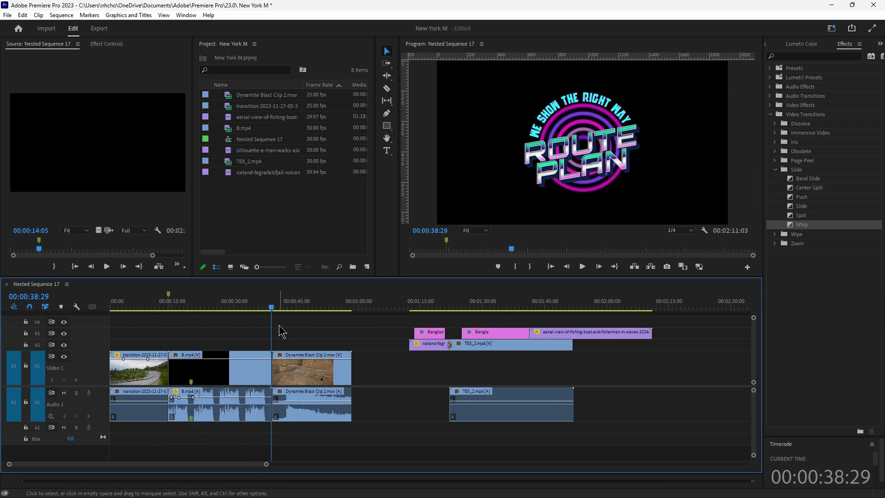
pyautogui.click(63, 308)
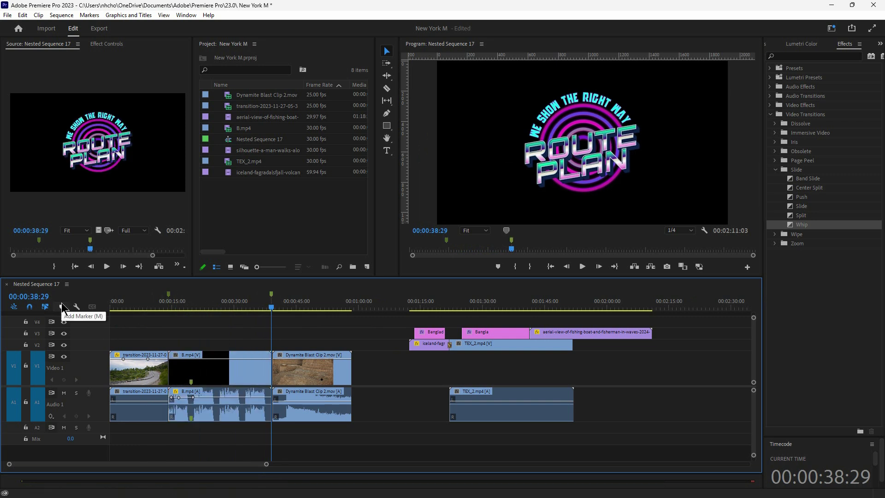
# Step: Set the colour of the sequence marker at 00:00:38:29 to red
pyautogui.moveTo(272, 306); pyautogui.dragTo(310, 311)
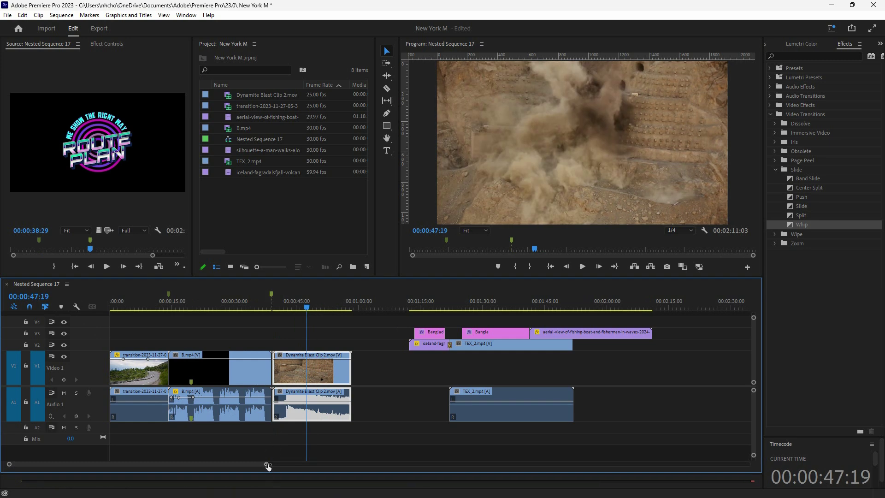
pyautogui.click(311, 307)
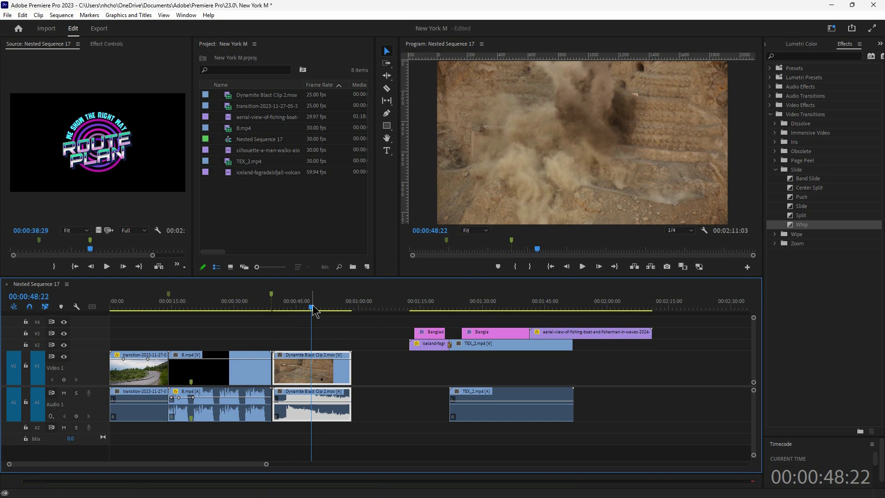
pyautogui.doubleClick(271, 295)
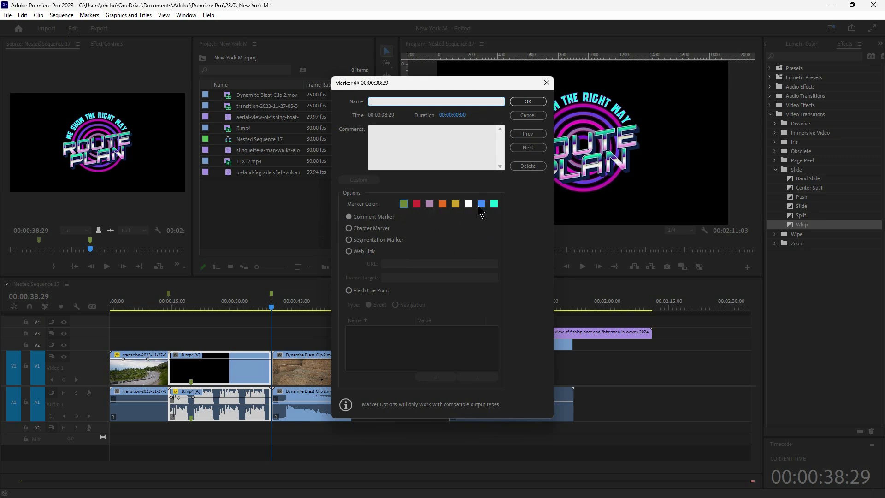
pyautogui.click(480, 204)
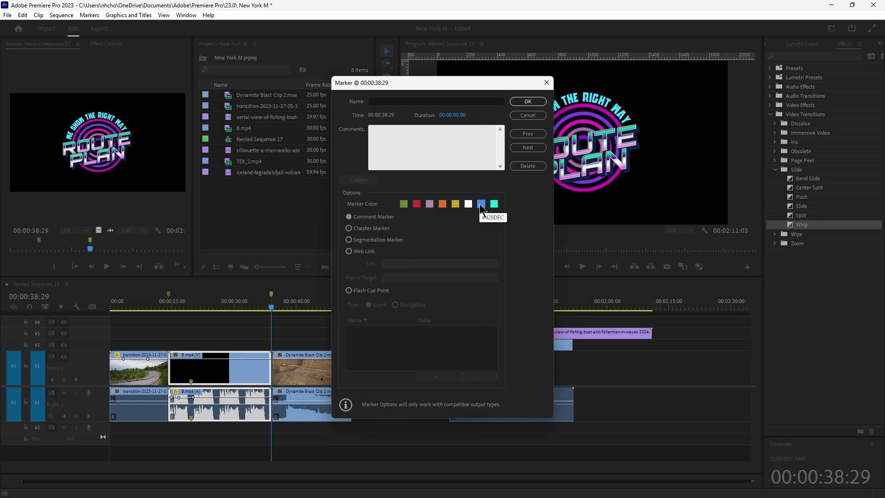
pyautogui.click(417, 203)
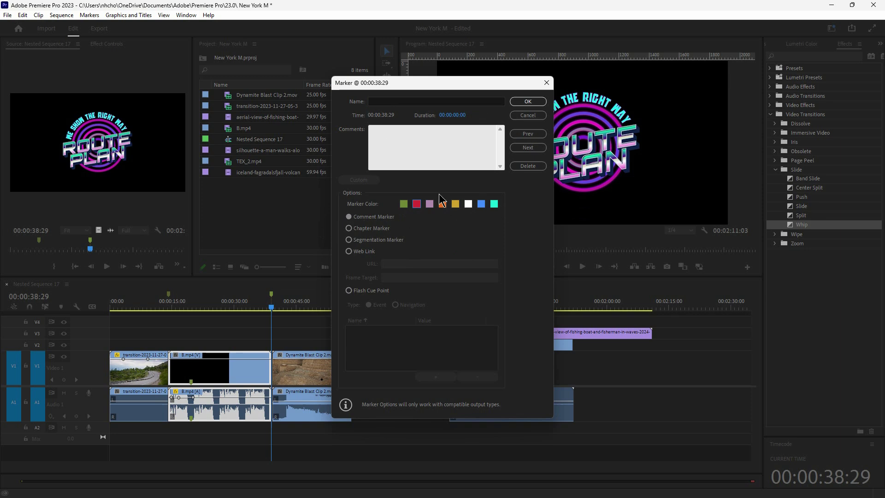
pyautogui.click(521, 104)
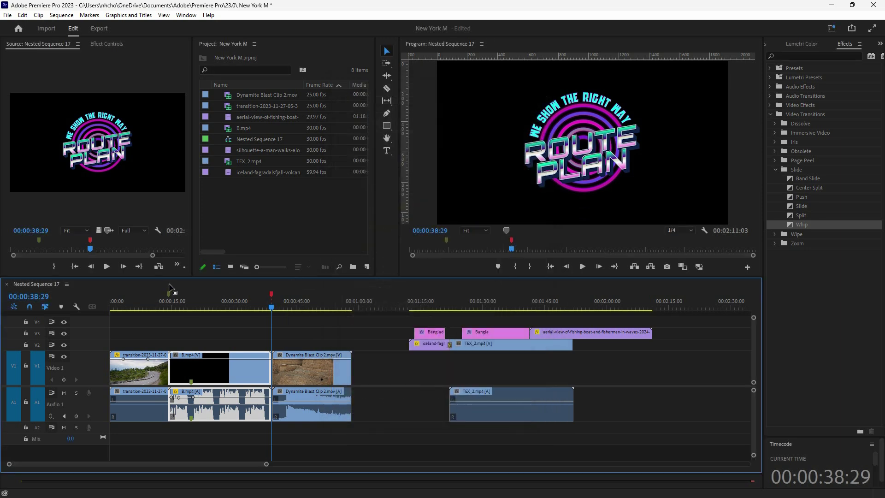
# Step: Set the colour of the sequence marker at 00:00:14:05 to blue
pyautogui.click(168, 300)
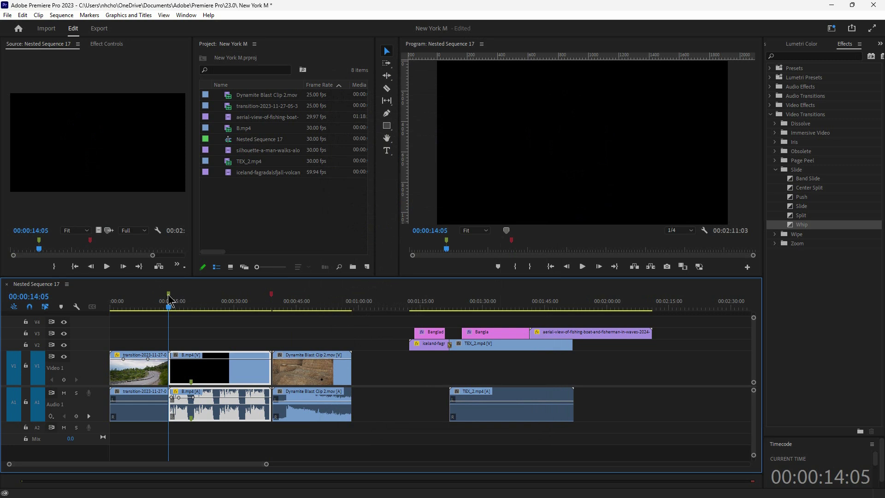
pyautogui.press('m')
pyautogui.click(481, 204)
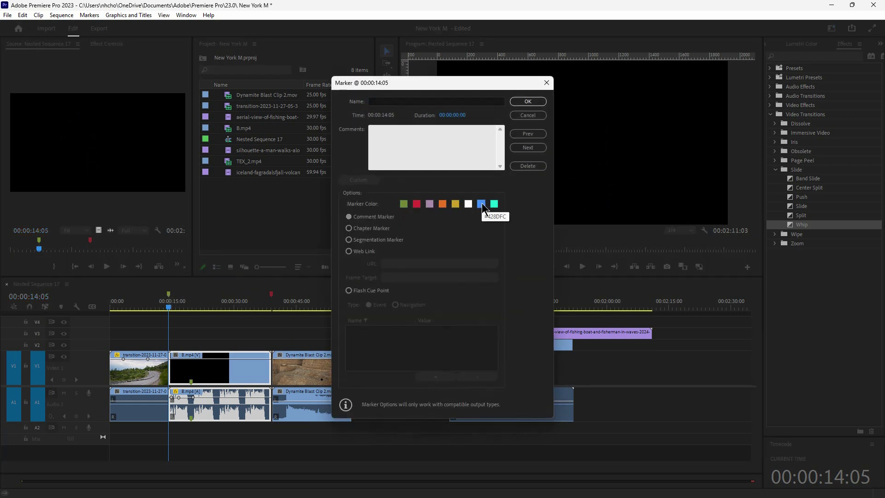
pyautogui.click(528, 101)
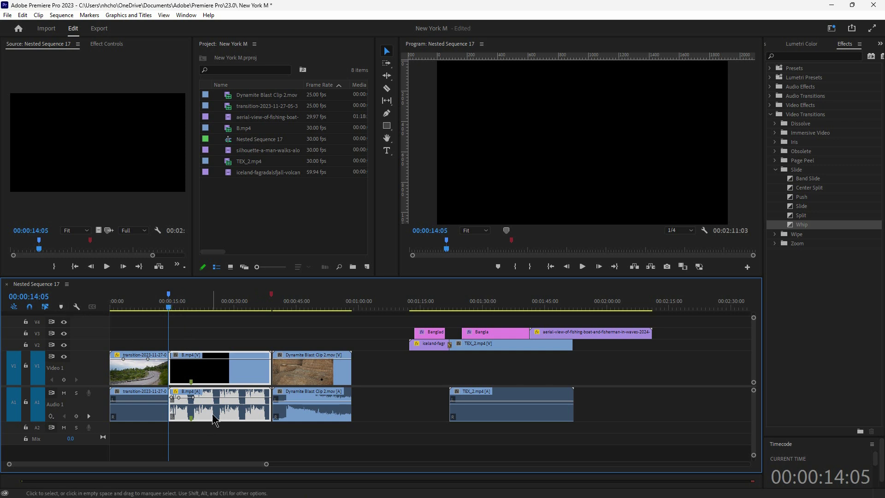
# Step: Add a red clip marker to B.mp4 at 00:00:32:15 and a green sequence marker slightly before it
pyautogui.moveTo(180, 305); pyautogui.dragTo(245, 303)
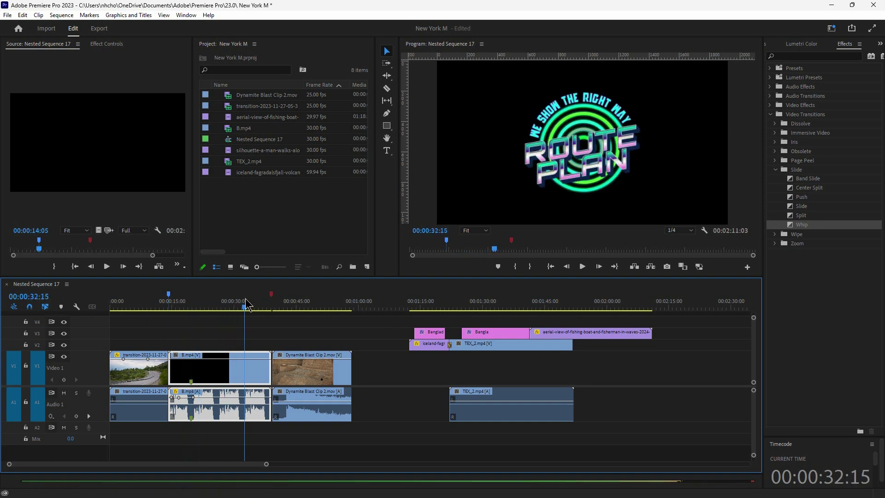
pyautogui.click(62, 306)
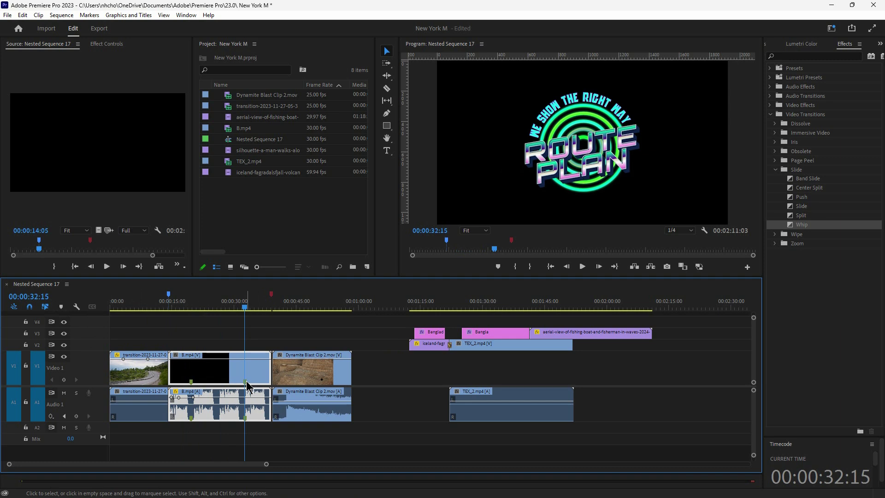
pyautogui.click(245, 306)
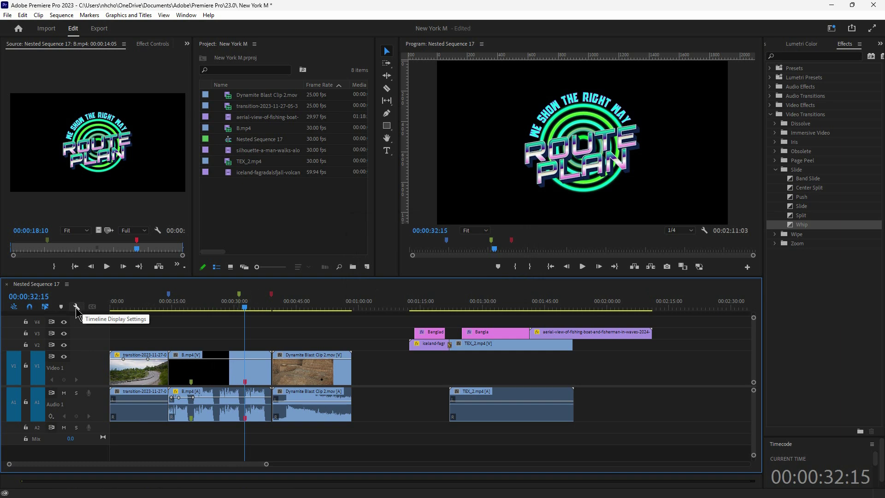
pyautogui.click(77, 307)
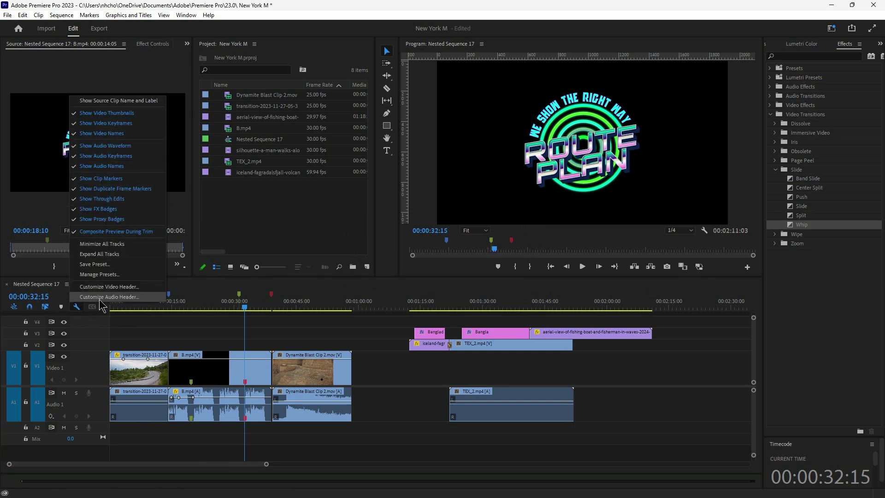
pyautogui.click(141, 338)
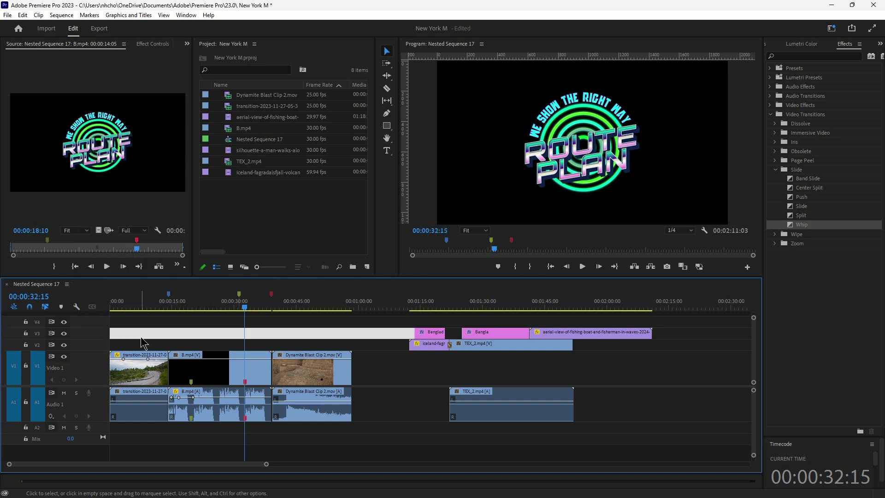
# Step: Select the three leading V1 clips together with their audio, and step the playhead back four frames to 00:00:04:10 in the transition clip
pyautogui.click(129, 305)
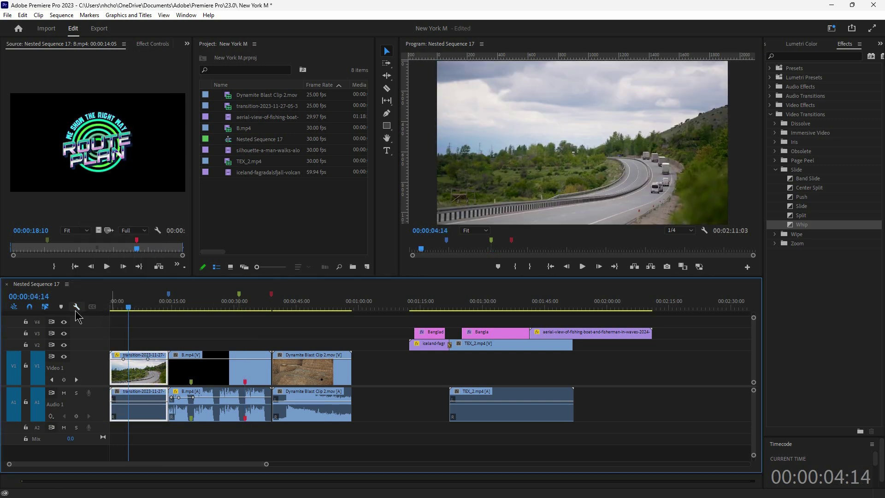
pyautogui.click(371, 372)
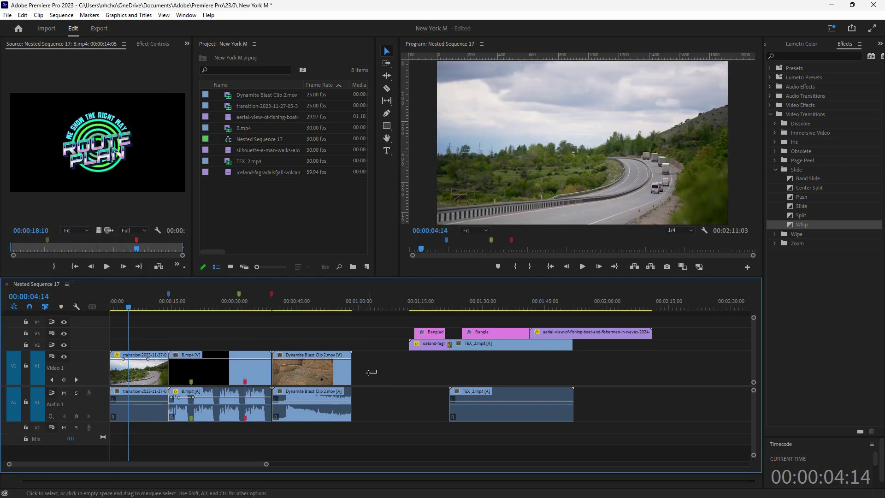
pyautogui.moveTo(368, 372); pyautogui.dragTo(139, 403)
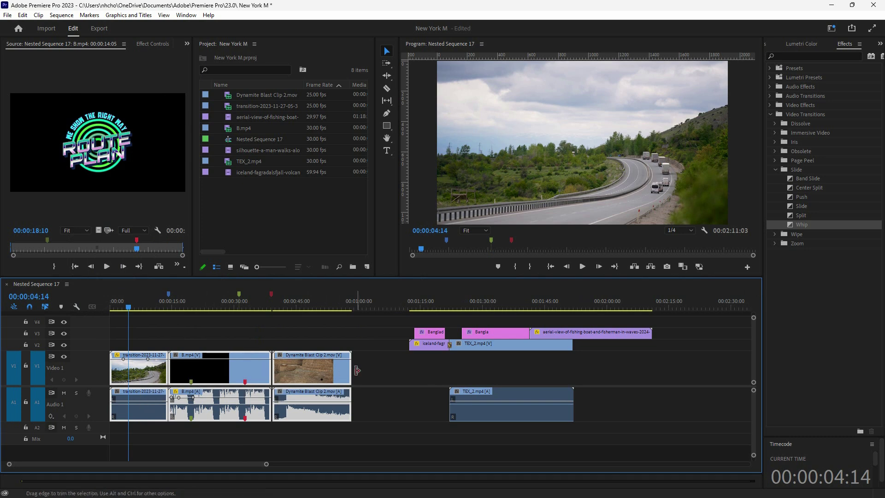
pyautogui.click(365, 372)
pyautogui.click(146, 376)
pyautogui.press('Left')
pyautogui.press('Left')
pyautogui.press('Left')
pyautogui.press('Left')
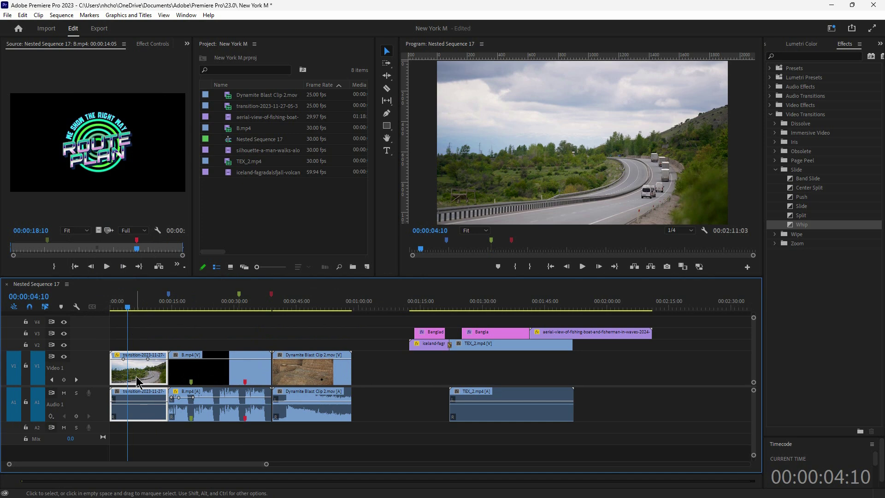
# Step: Move B.mp4 to the end of the sequence after the aerial-view clip and ripple delete the gap it leaves on V1
pyautogui.moveTo(127, 306); pyautogui.dragTo(179, 318)
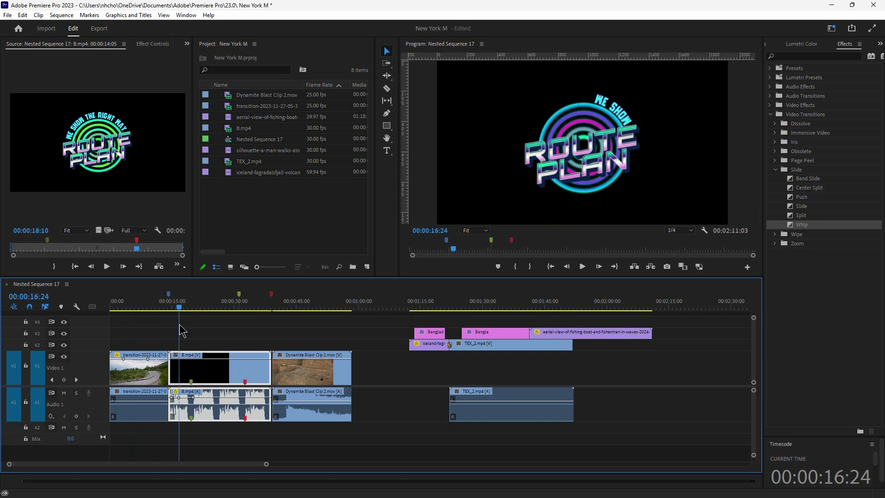
pyautogui.click(226, 382)
pyautogui.moveTo(225, 381); pyautogui.dragTo(707, 381)
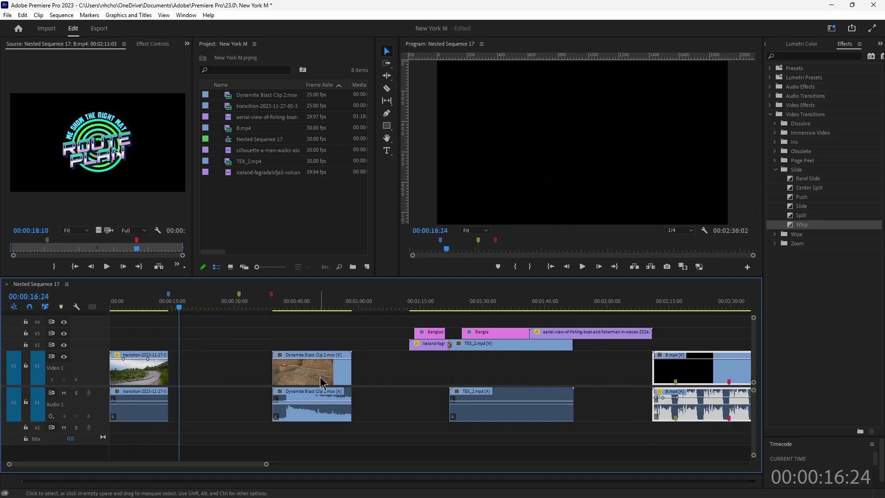
pyautogui.click(231, 383)
pyautogui.press('Delete')
# Step: Move the iceland volcano and TEX_2.mp4 clips from V2 down to V1, directly after the Dynamite Blast clip
pyautogui.moveTo(322, 345); pyautogui.dragTo(260, 382)
pyautogui.moveTo(381, 356); pyautogui.dragTo(325, 386)
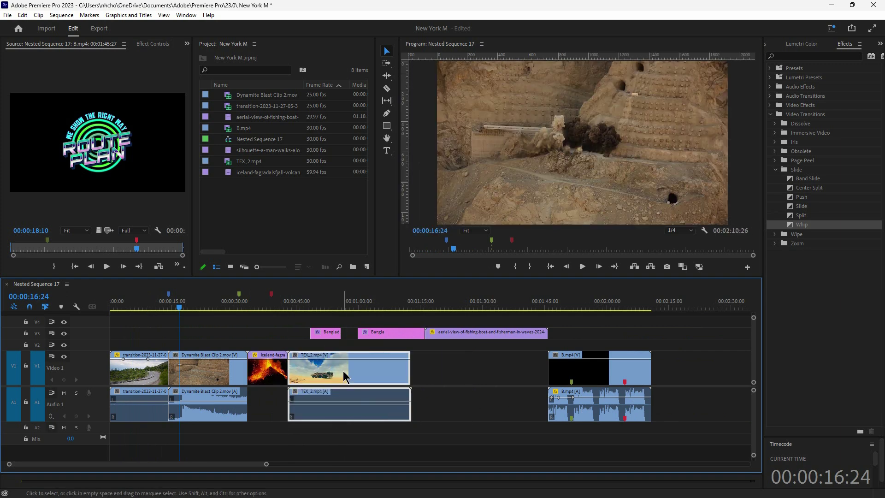
# Step: Preview frames of the TEX_2.mp4, iceland volcano, Dynamite Blast and transition clips, finishing with the playhead at 00:00:05:07
pyautogui.moveTo(293, 313); pyautogui.dragTo(296, 313)
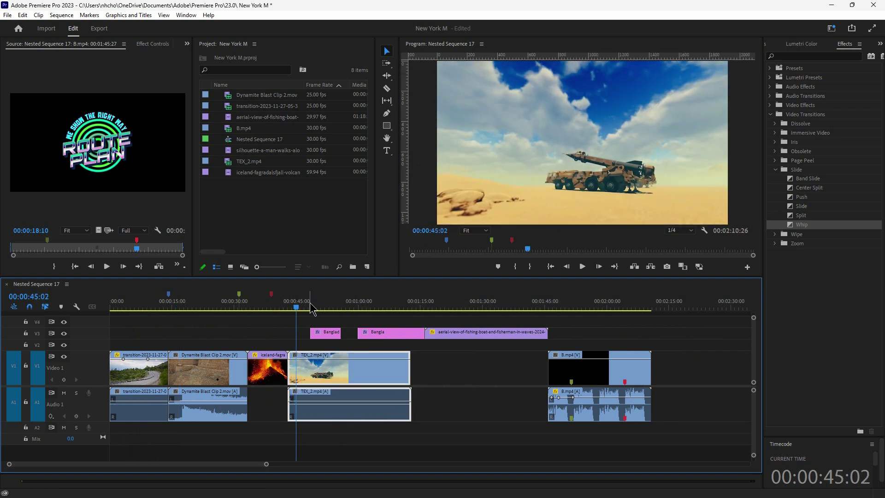
pyautogui.click(269, 306)
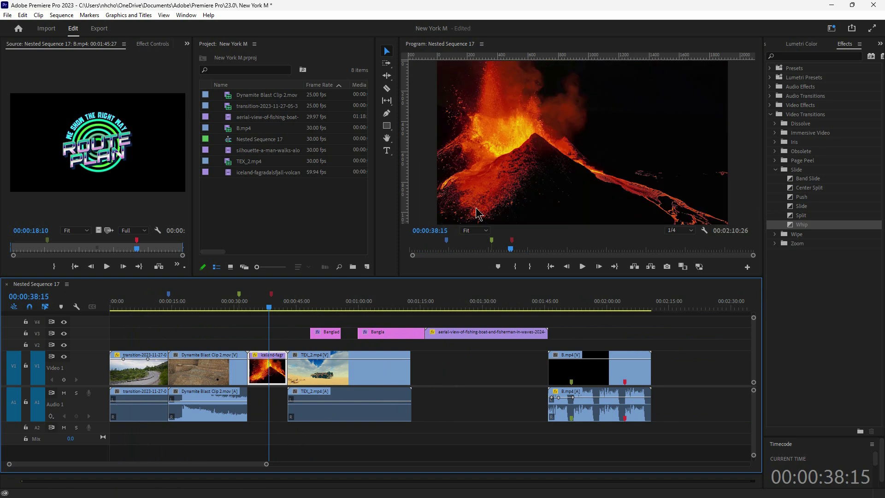
pyautogui.click(216, 309)
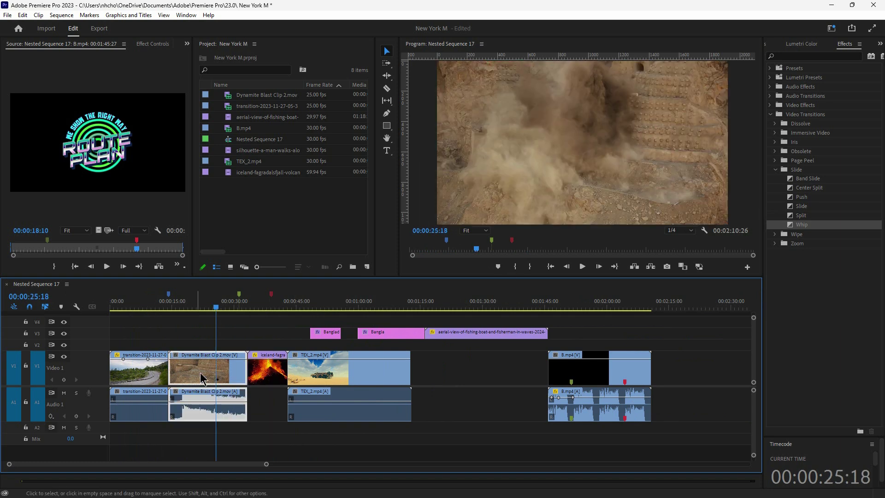
pyautogui.moveTo(179, 304); pyautogui.dragTo(187, 304)
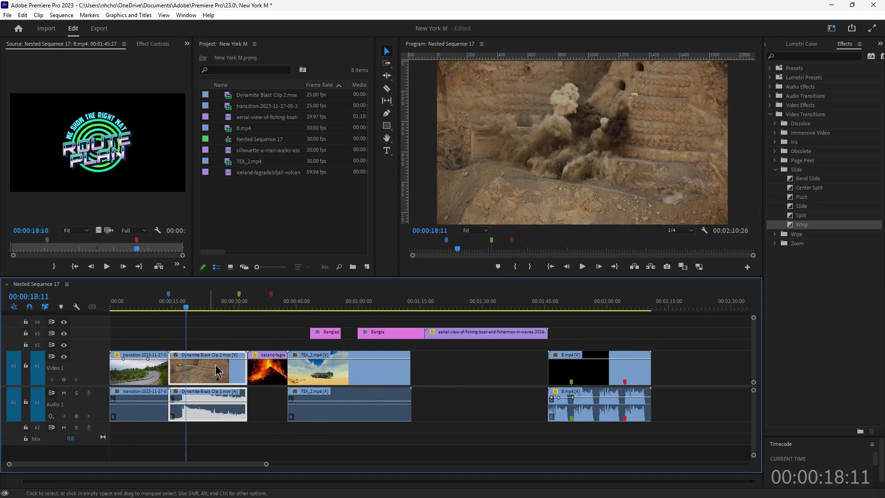
pyautogui.click(132, 305)
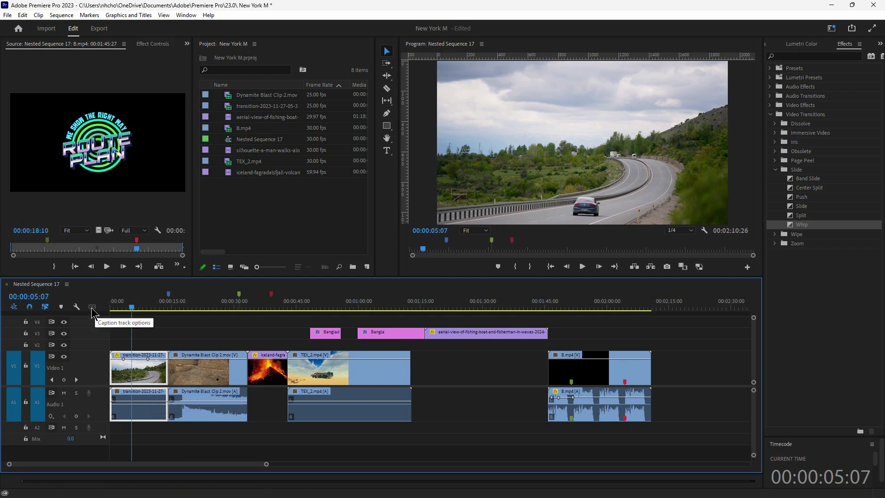
# Step: Turn off Show Video Thumbnails for the timeline and select the empty V1 gap between TEX_2.mp4 and B.mp4
pyautogui.click(77, 307)
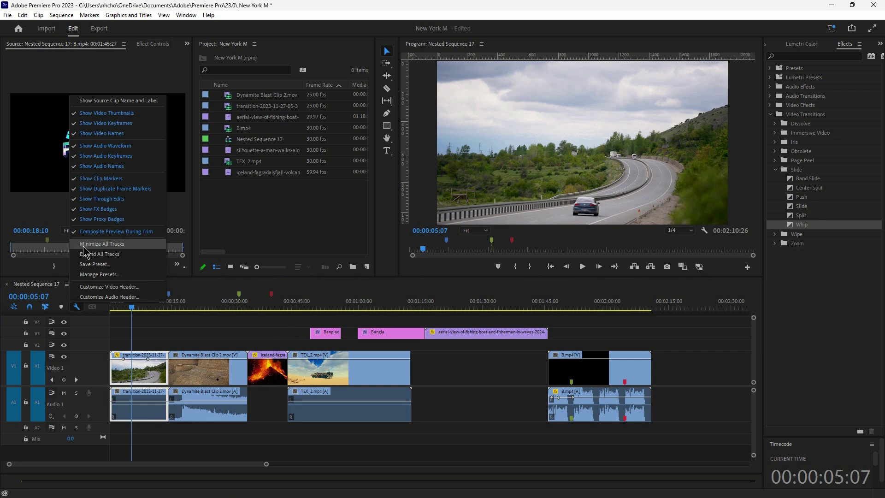
pyautogui.click(132, 119)
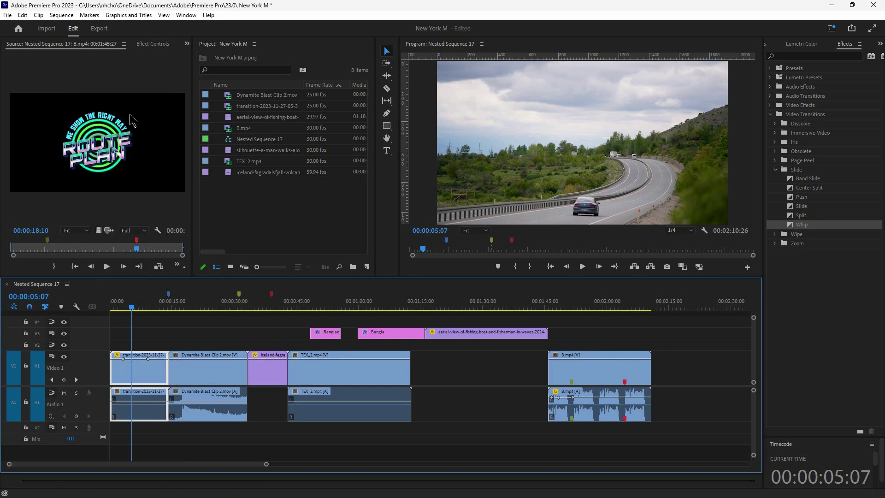
pyautogui.click(449, 377)
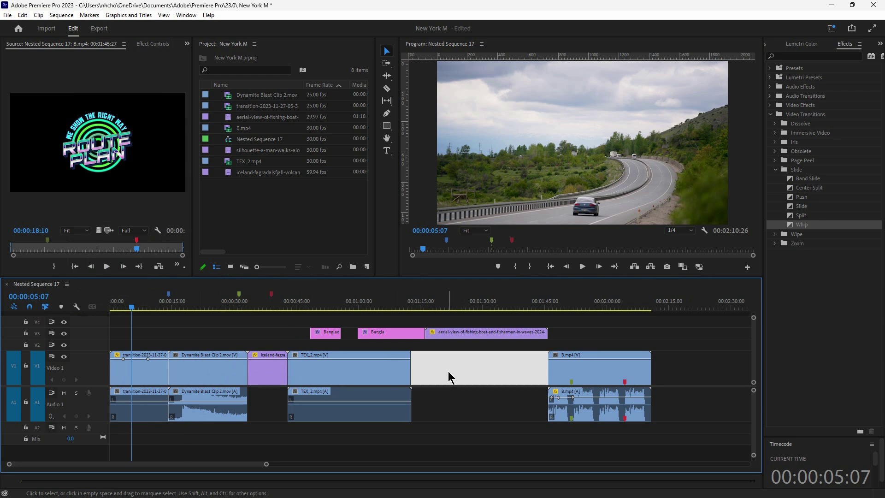
# Step: Turn Show Video Thumbnails back on for the timeline and clear the gap selection on V1
pyautogui.click(449, 377)
pyautogui.click(76, 307)
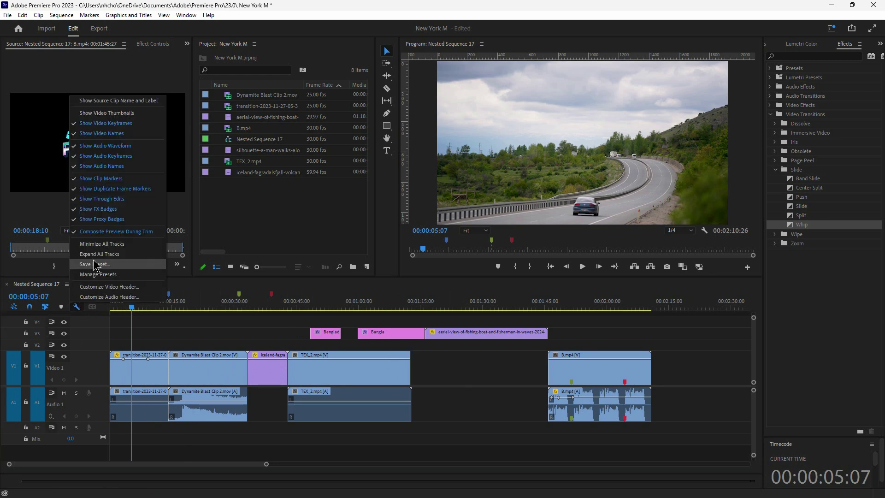
pyautogui.click(94, 113)
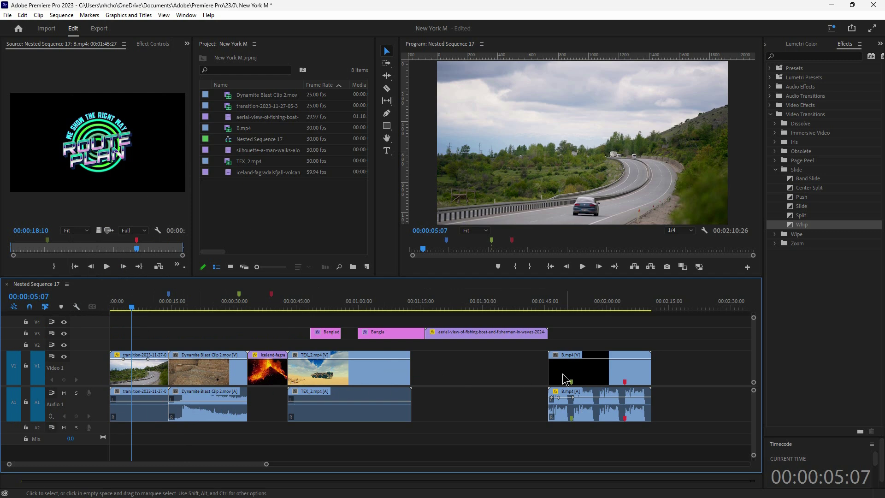
pyautogui.click(470, 381)
# Step: Select the transition clip on V1, move the playhead to 00:00:02:27 and turn off Show Video Keyframes for the timeline
pyautogui.click(137, 379)
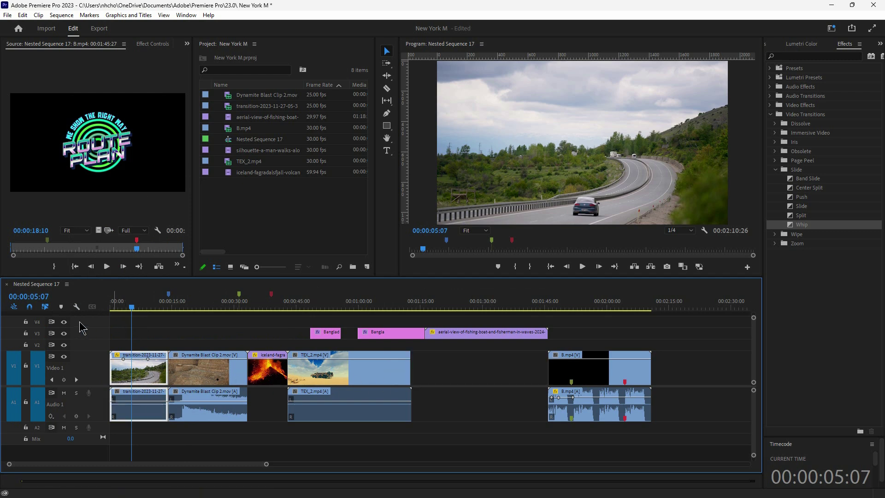
pyautogui.click(78, 306)
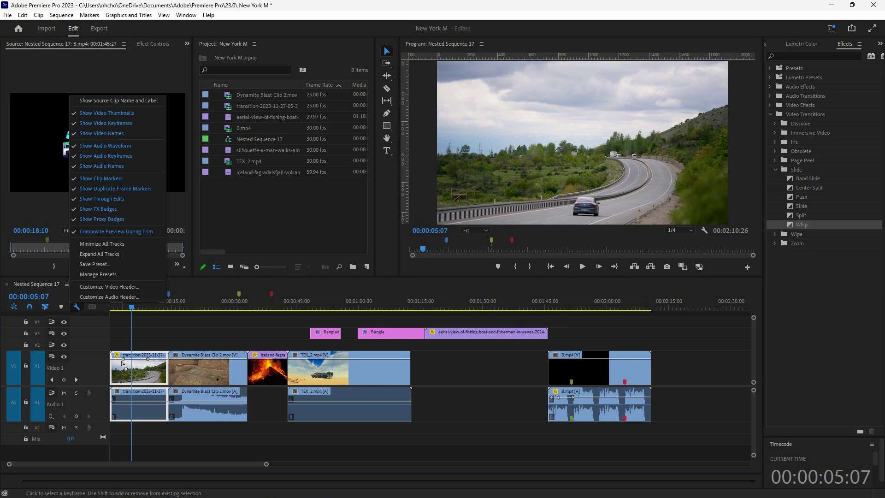
pyautogui.click(124, 376)
pyautogui.moveTo(120, 307); pyautogui.dragTo(122, 306)
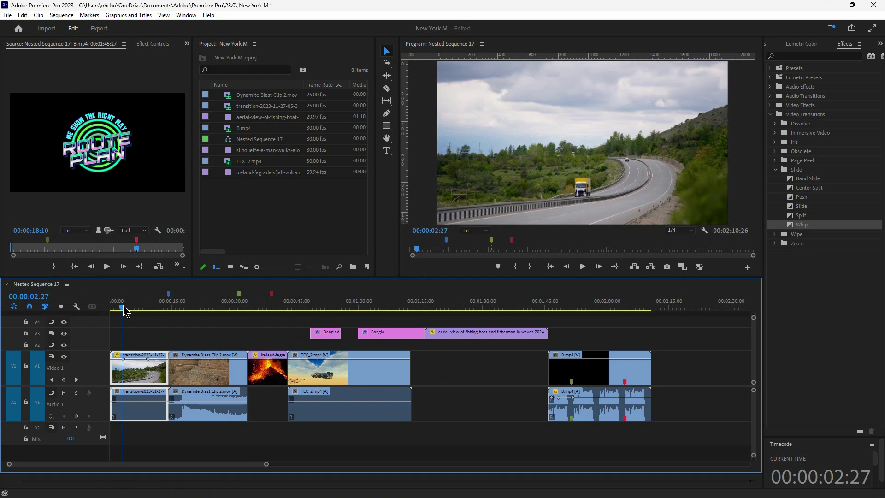
pyautogui.click(77, 307)
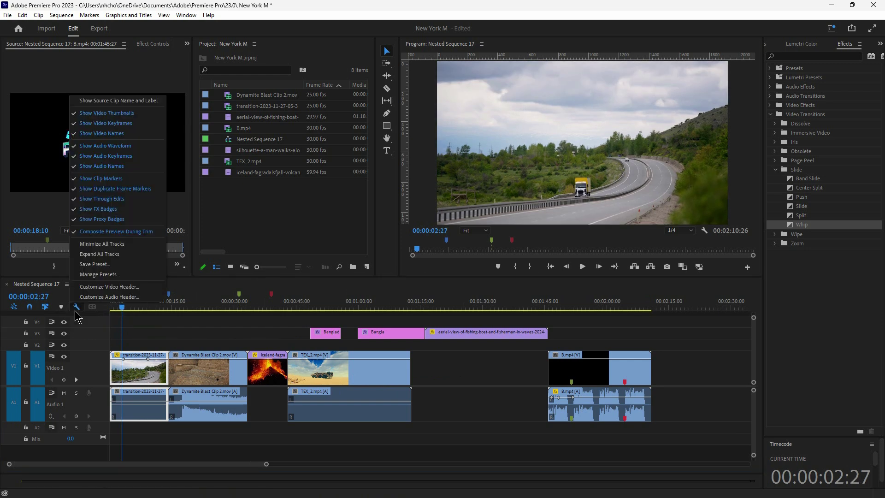
pyautogui.click(88, 123)
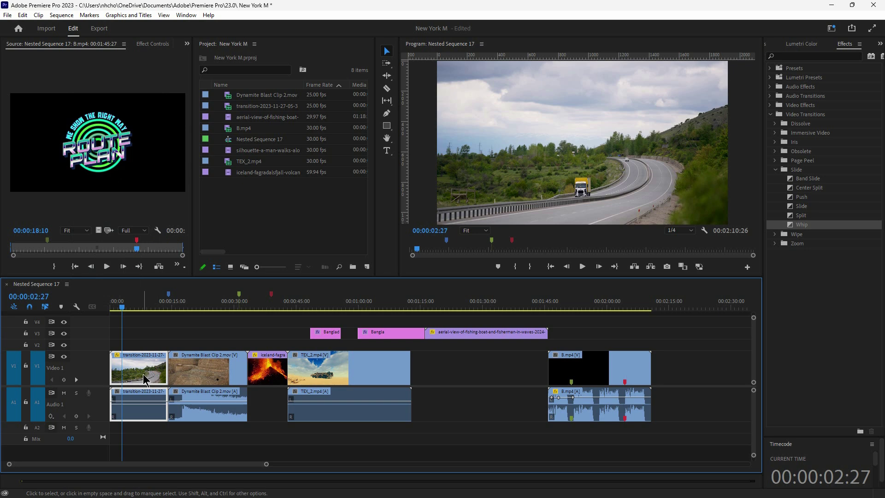
# Step: Turn Show Video Keyframes back on and add a video keyframe to the transition clip at 00:00:05:07
pyautogui.moveTo(140, 301); pyautogui.dragTo(147, 300)
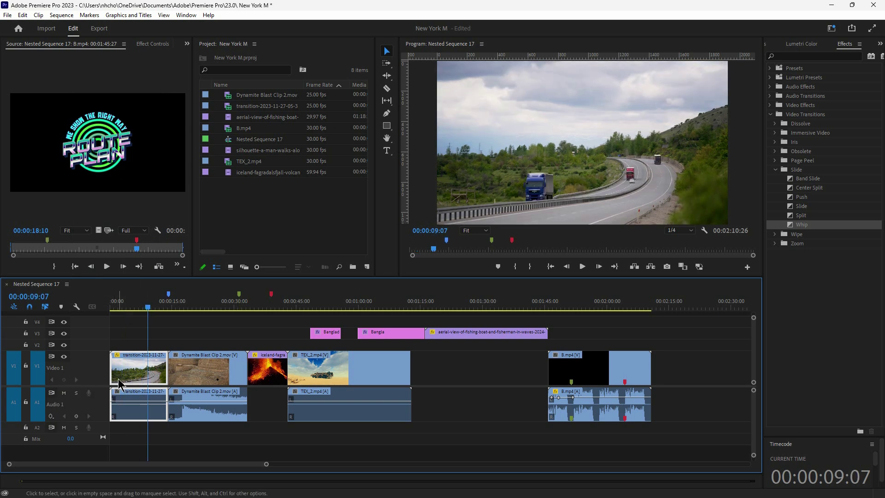
pyautogui.click(120, 303)
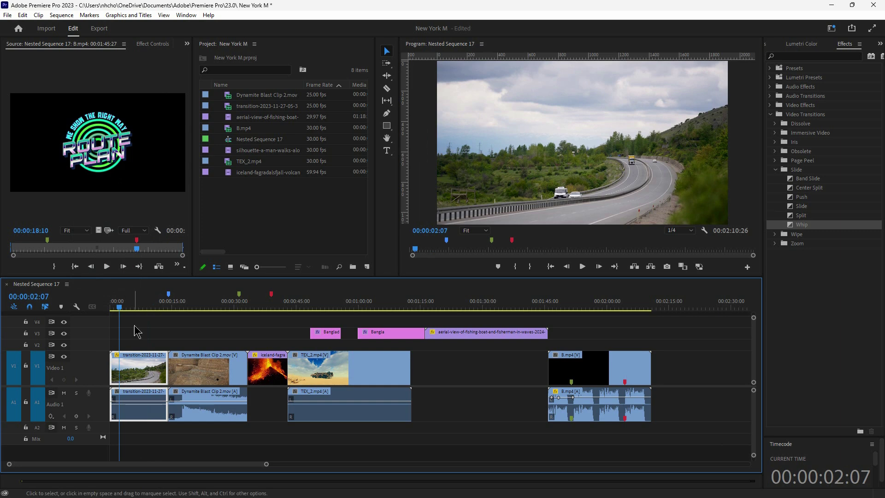
pyautogui.click(77, 307)
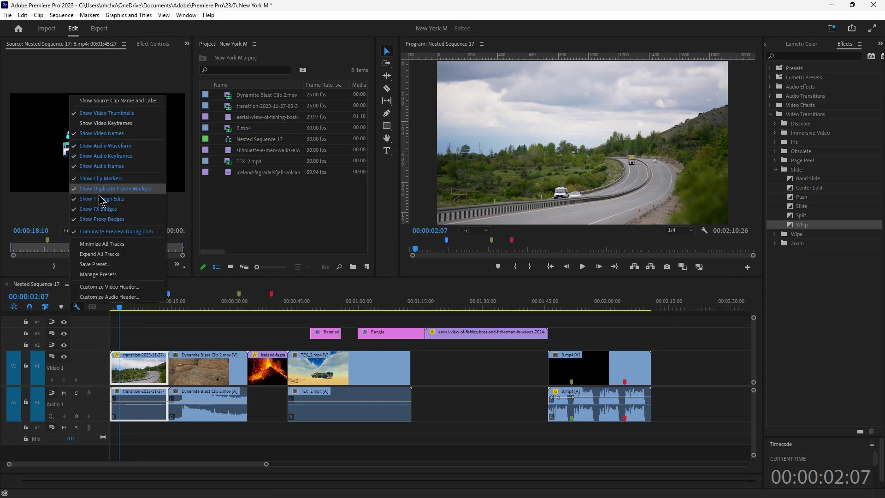
pyautogui.click(90, 123)
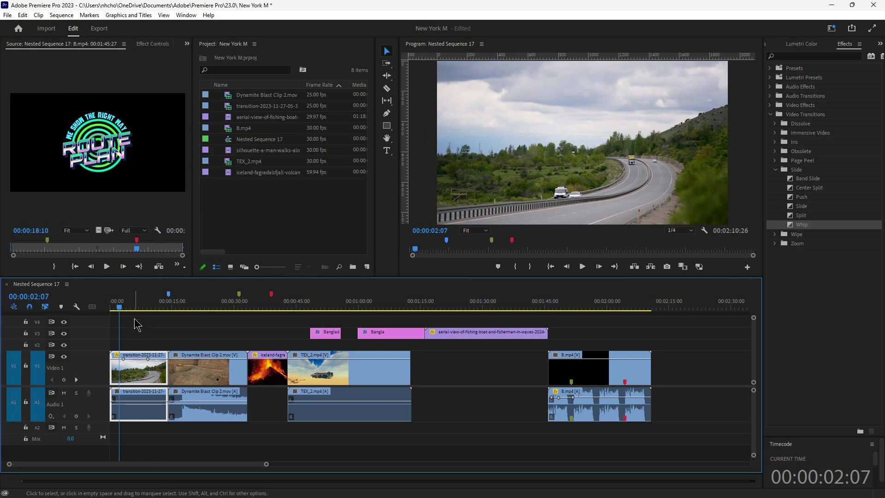
pyautogui.moveTo(133, 305); pyautogui.dragTo(132, 305)
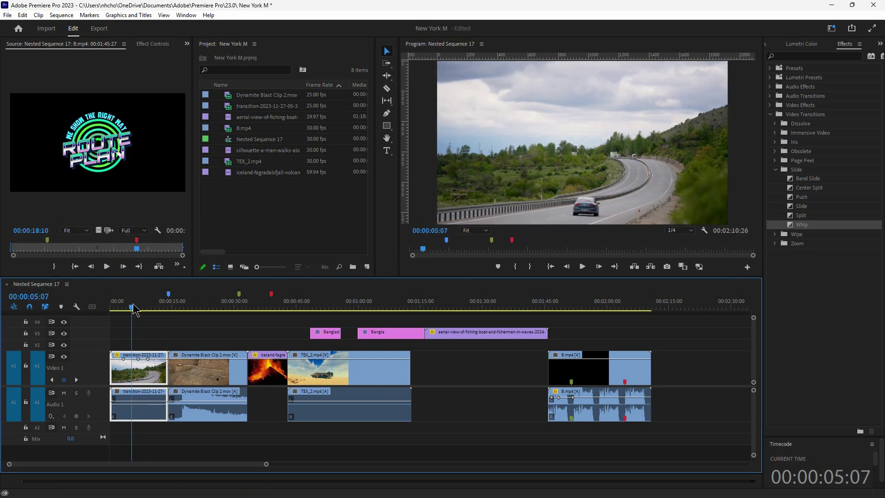
pyautogui.click(63, 380)
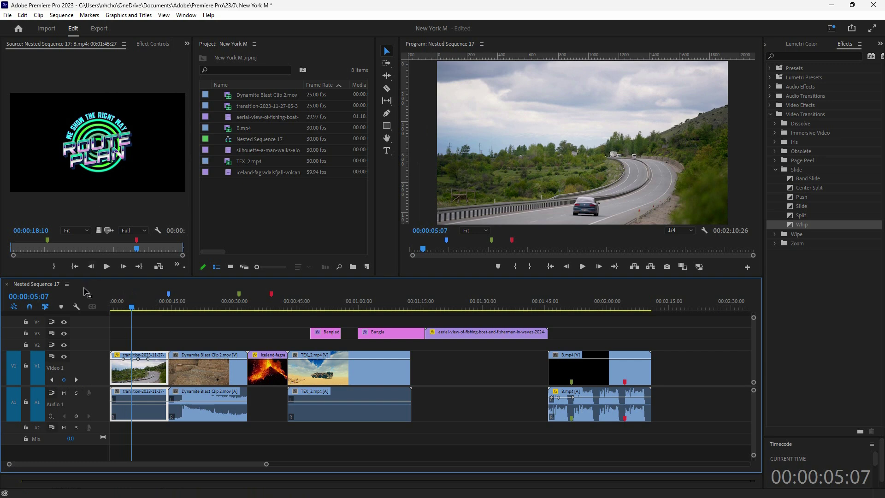
# Step: Turn off Show Video Names for the timeline and turn it back on
pyautogui.click(78, 306)
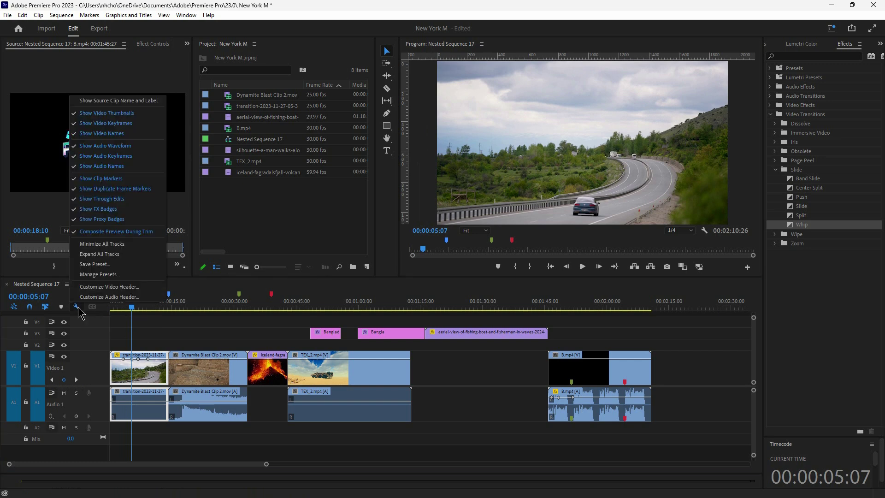
pyautogui.click(102, 133)
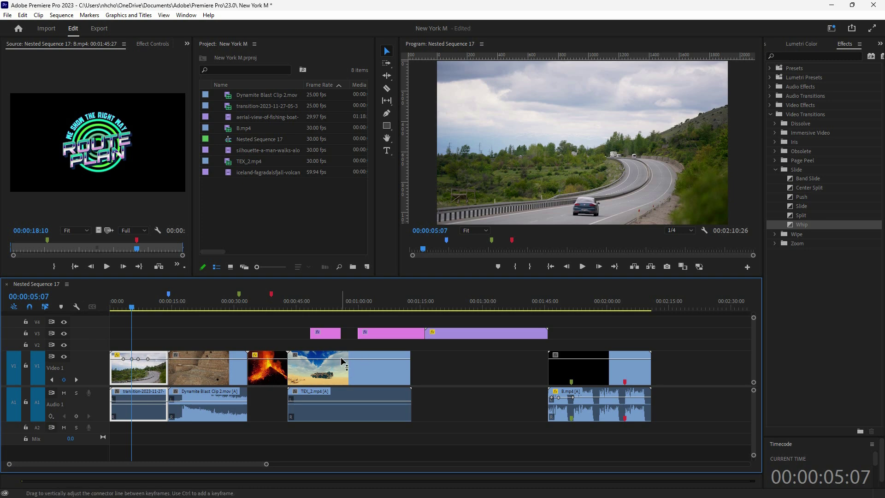
pyautogui.click(76, 307)
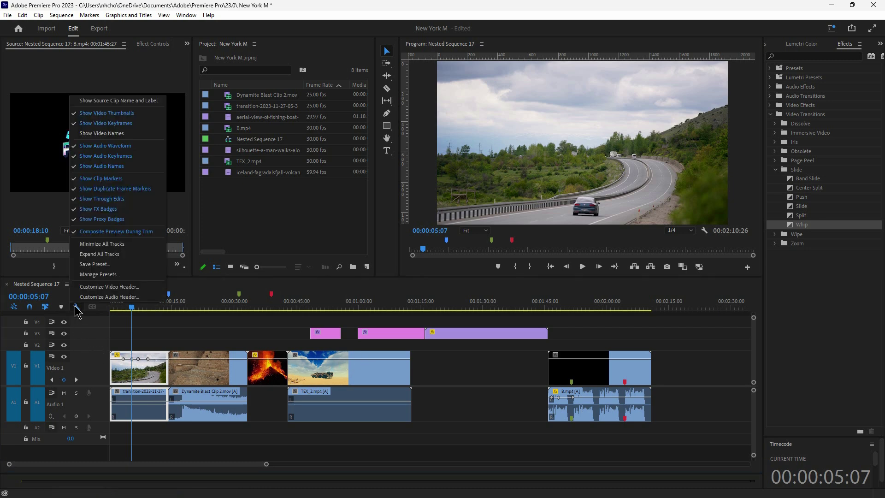
pyautogui.click(93, 134)
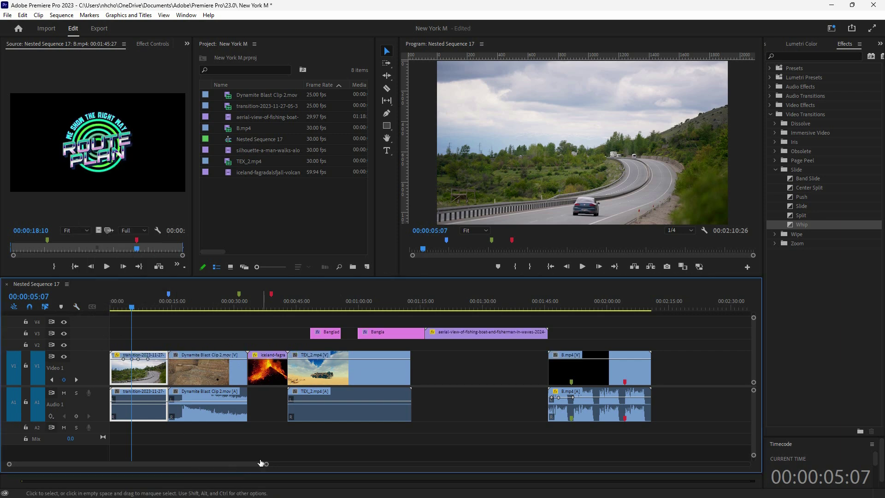
# Step: View the Dynamite Blast clip at 00:00:14:21 in the sequence and scrub its source media to 00:00:12:05
pyautogui.moveTo(267, 463); pyautogui.dragTo(85, 464)
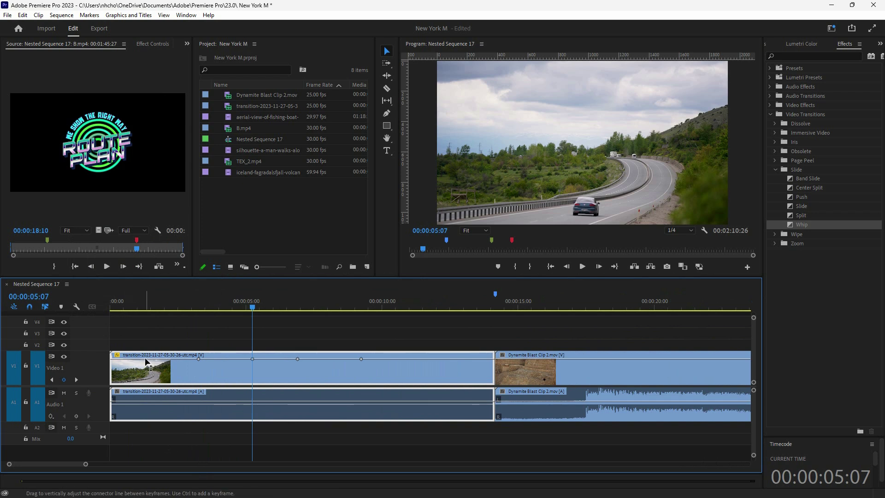
pyautogui.click(510, 305)
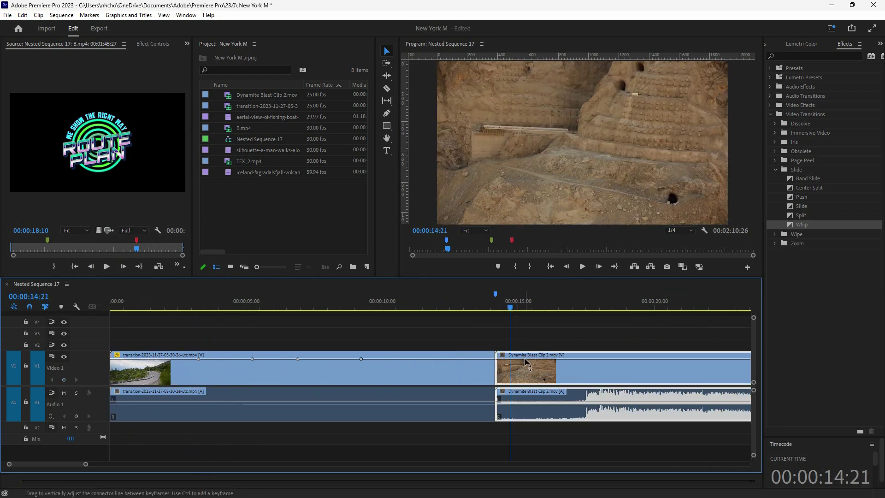
pyautogui.moveTo(74, 467); pyautogui.dragTo(83, 467)
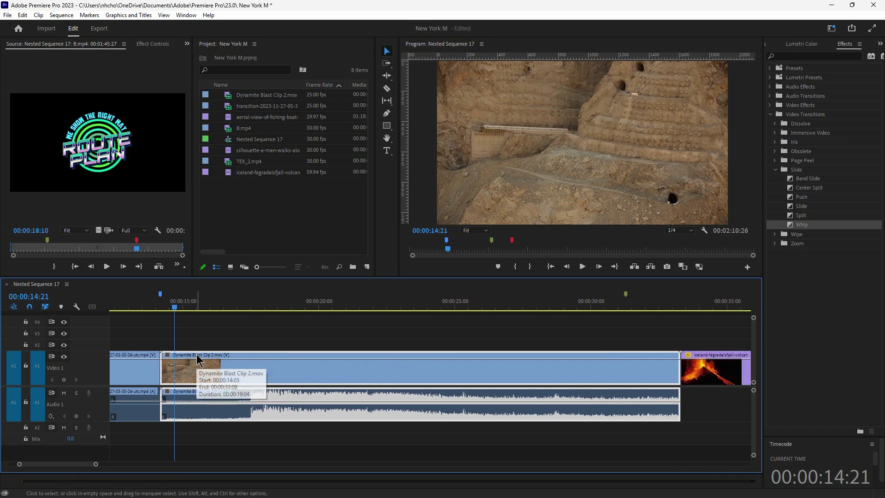
pyautogui.doubleClick(256, 98)
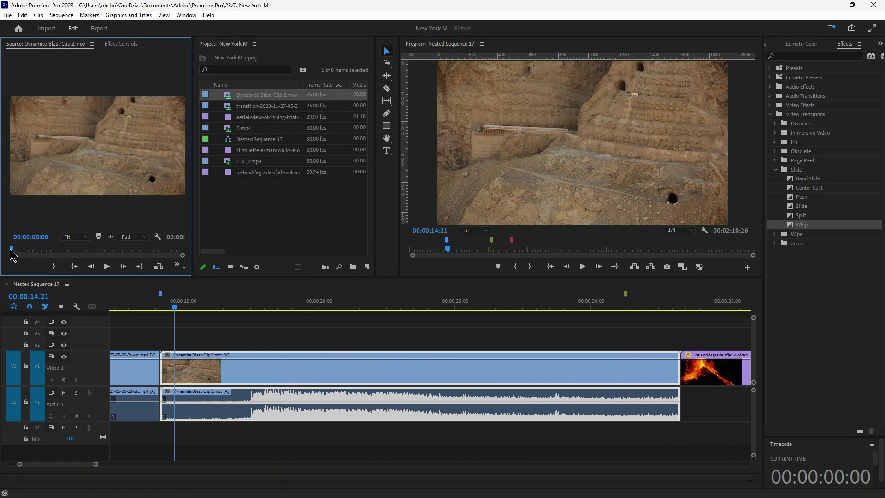
pyautogui.moveTo(26, 251); pyautogui.dragTo(122, 254)
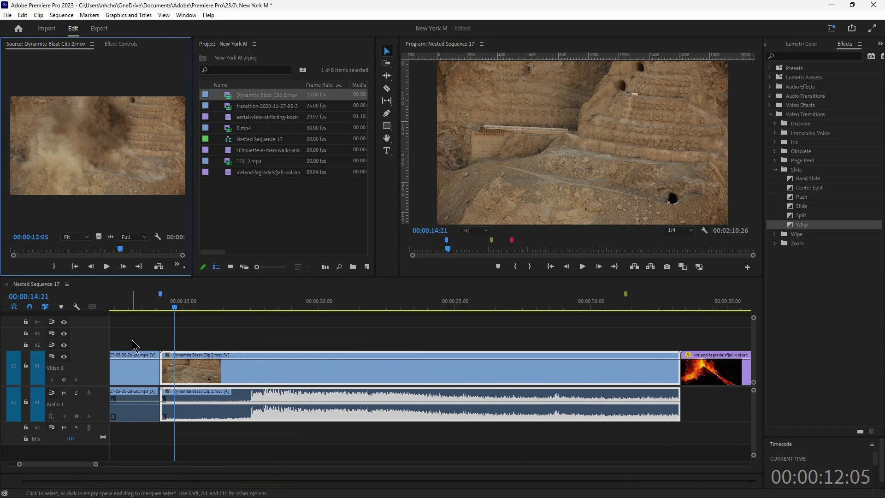
# Step: Toggle Show Video Names off and on again, moving the playhead to 00:00:14:24 in the Dynamite Blast clip in between
pyautogui.click(78, 308)
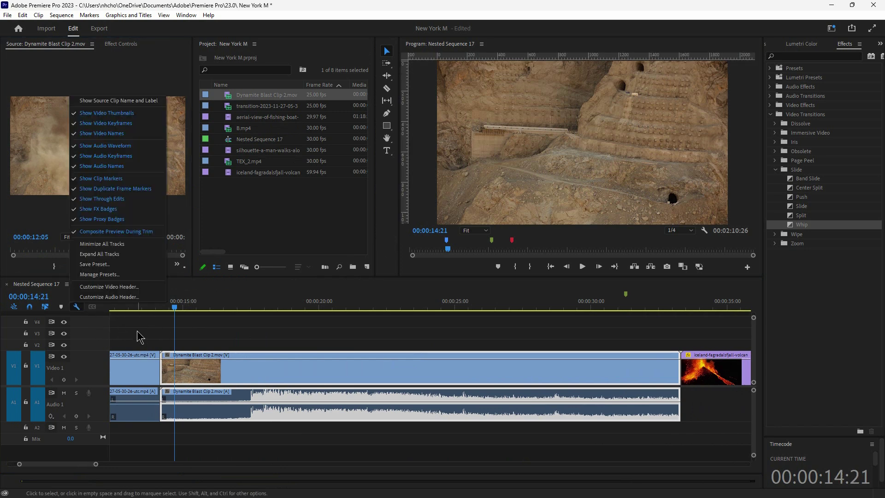
pyautogui.click(113, 135)
pyautogui.moveTo(174, 308)
pyautogui.mouseDown()
pyautogui.moveTo(154, 308)
pyautogui.moveTo(178, 307)
pyautogui.mouseUp()
pyautogui.click(183, 331)
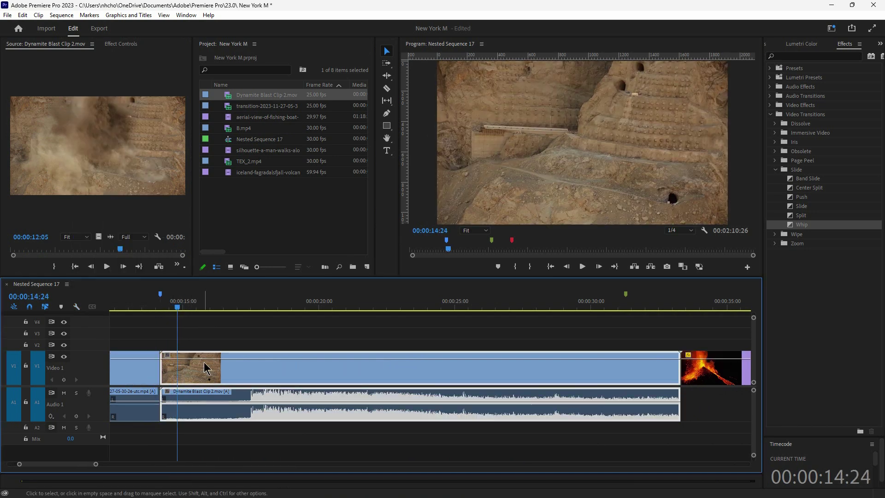
pyautogui.click(77, 307)
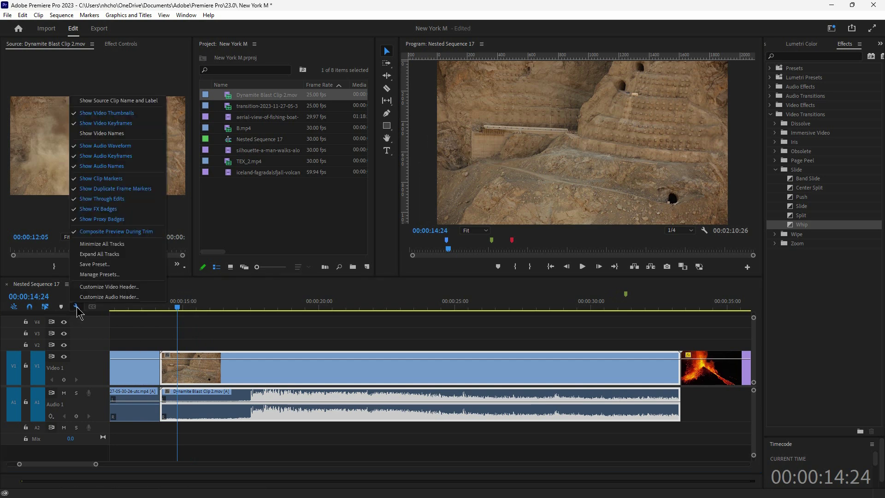
pyautogui.click(83, 133)
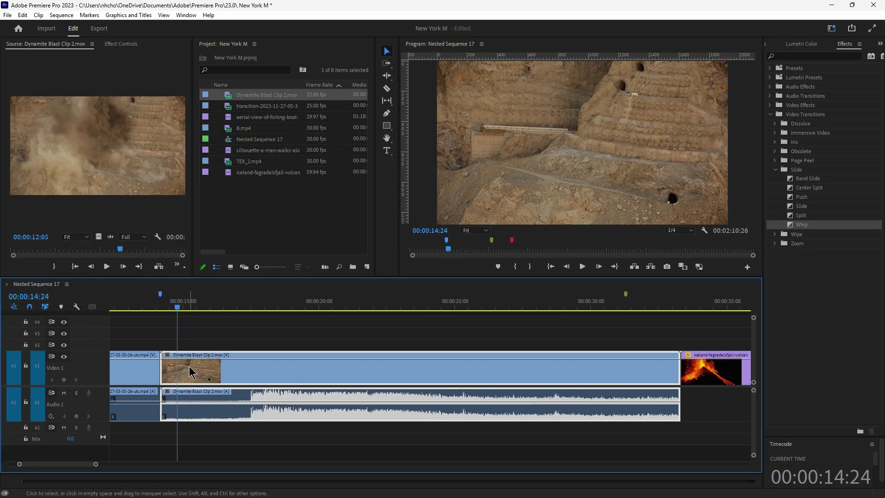
# Step: Increase the height of the Audio 1 track and toggle Show Audio Waveform off and back on
pyautogui.click(77, 306)
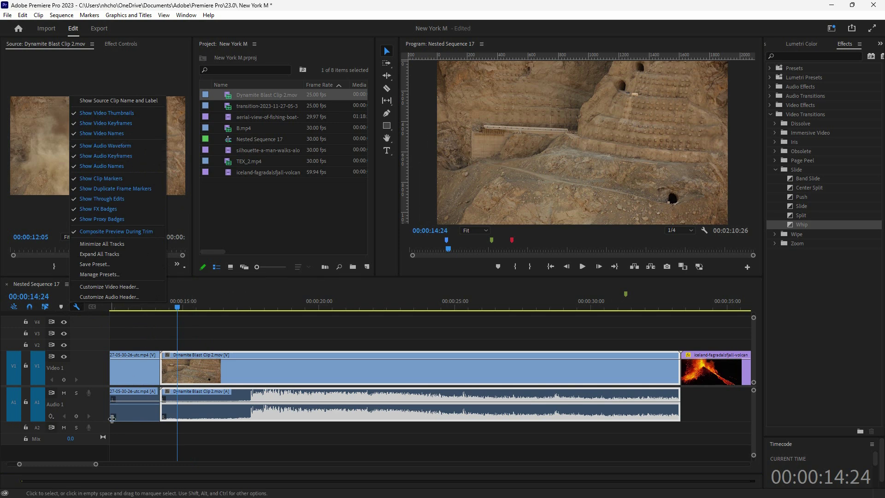
pyautogui.moveTo(101, 422); pyautogui.dragTo(101, 432)
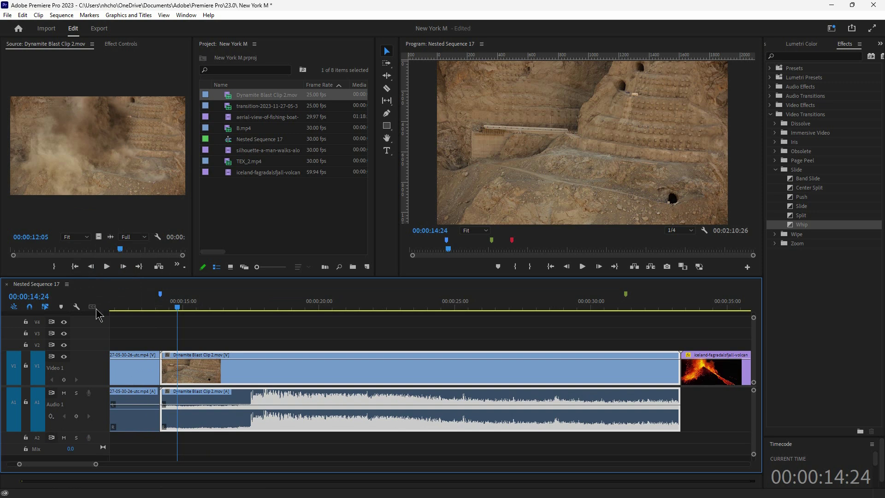
pyautogui.click(77, 307)
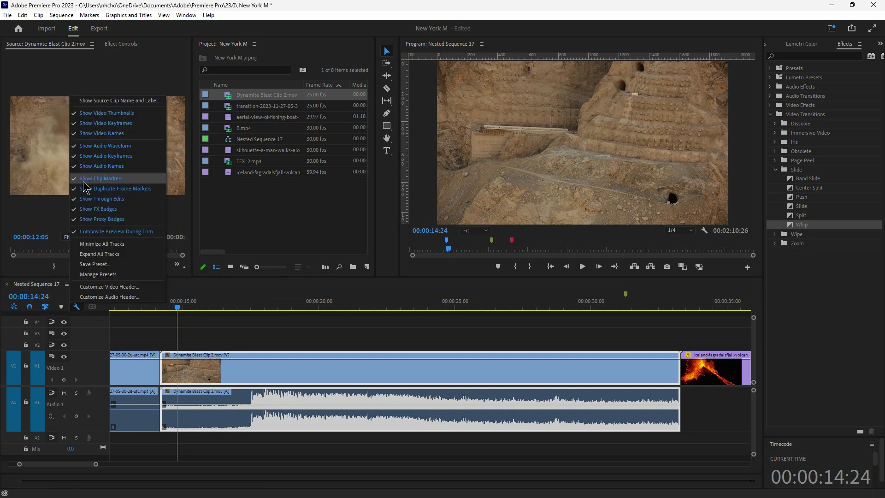
pyautogui.click(85, 146)
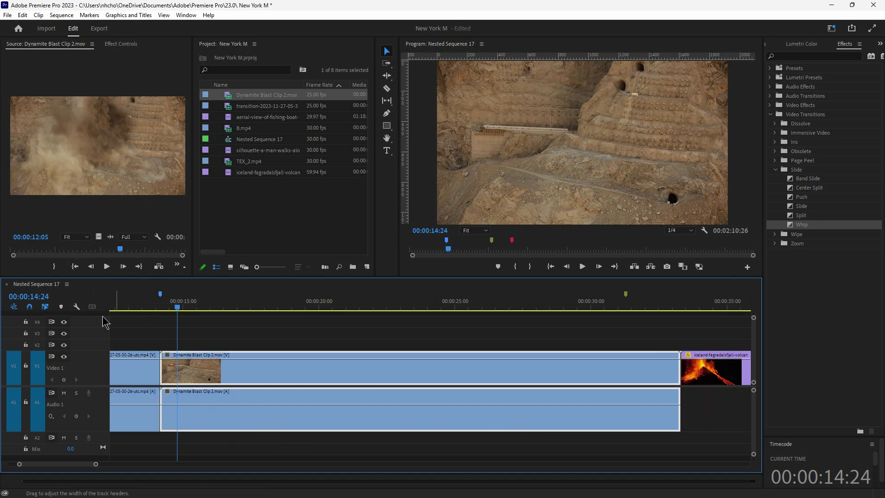
pyautogui.click(76, 306)
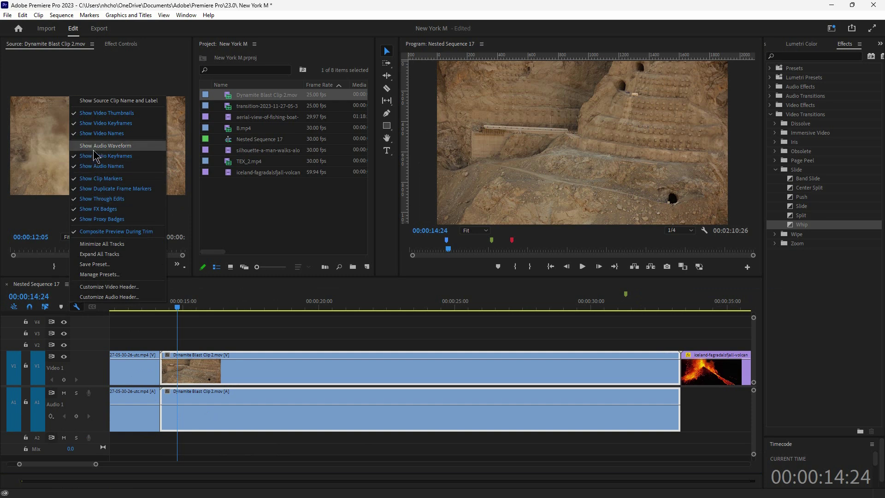
pyautogui.click(79, 146)
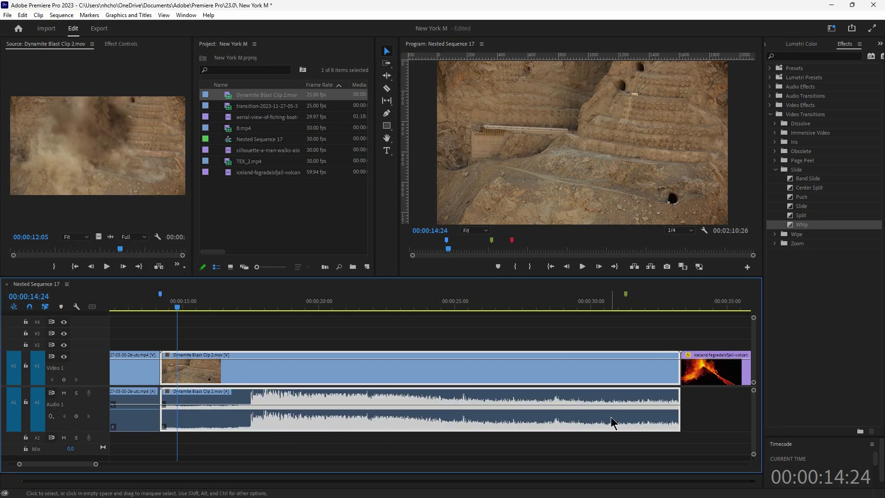
# Step: Toggle Show Audio Keyframes off and back on for the timeline clips
pyautogui.click(718, 422)
pyautogui.click(487, 422)
pyautogui.click(77, 307)
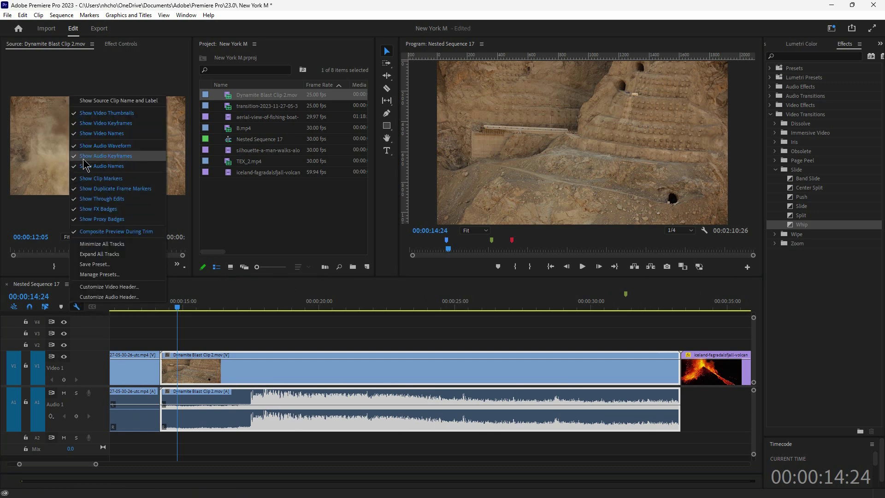
pyautogui.click(125, 157)
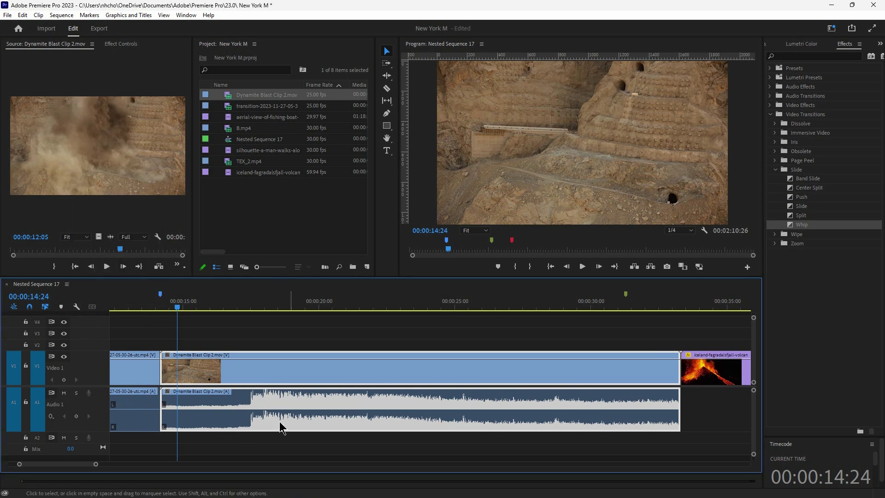
pyautogui.click(76, 307)
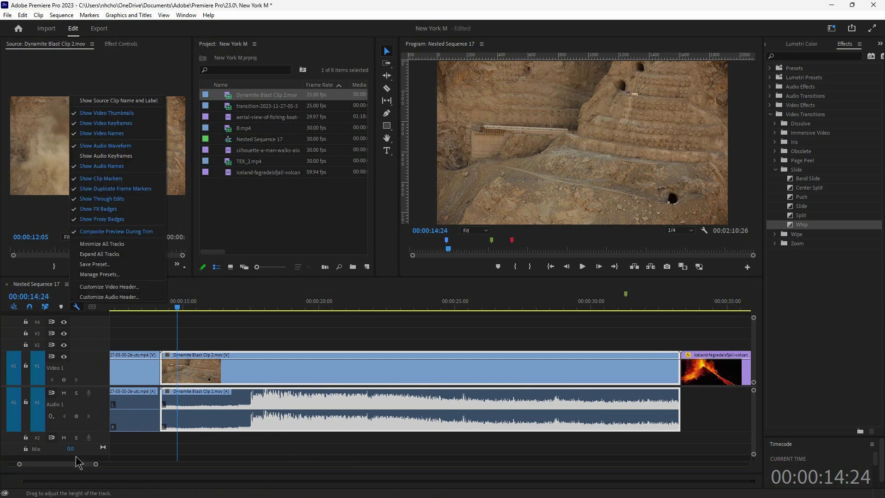
pyautogui.click(129, 256)
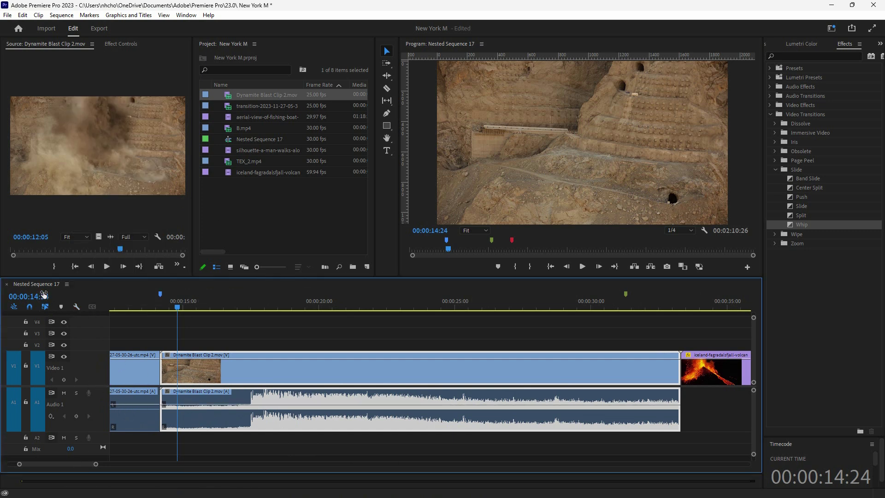
# Step: Add a clip marker to the Dynamite Blast clip at 00:00:17:13 and move the playhead to 00:00:23:20
pyautogui.click(76, 307)
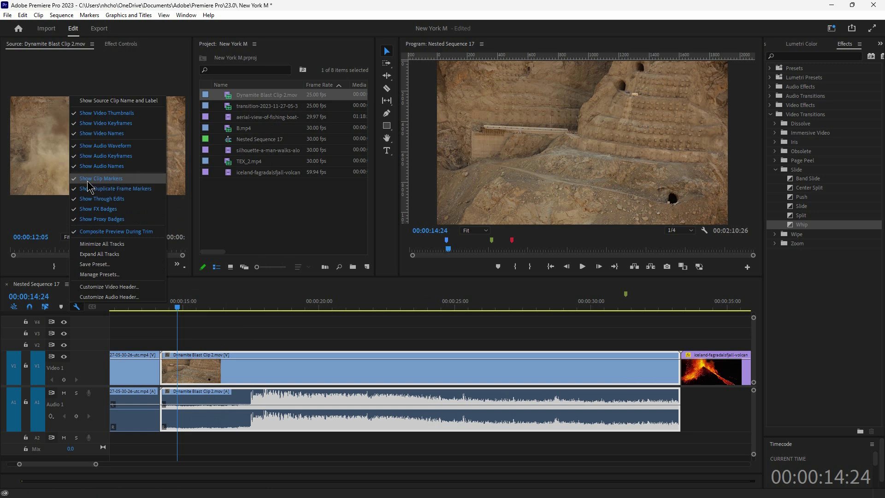
pyautogui.click(224, 379)
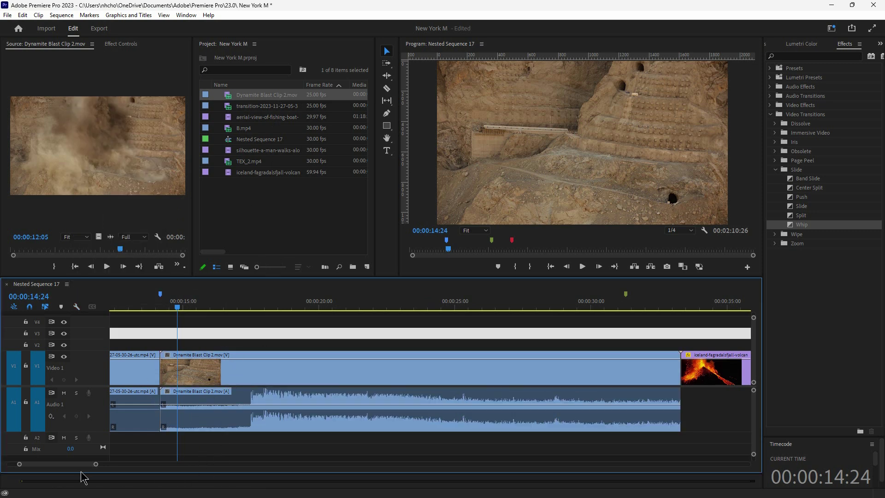
pyautogui.moveTo(65, 464); pyautogui.dragTo(236, 465)
pyautogui.click(233, 384)
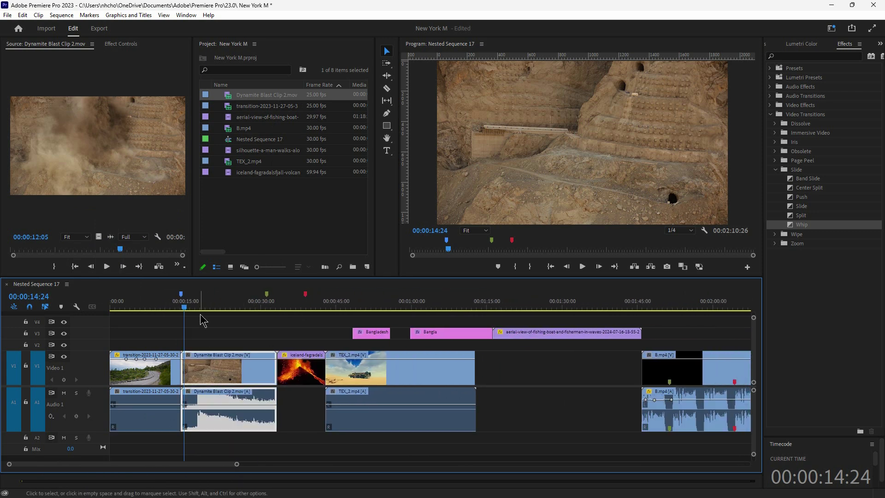
pyautogui.click(198, 307)
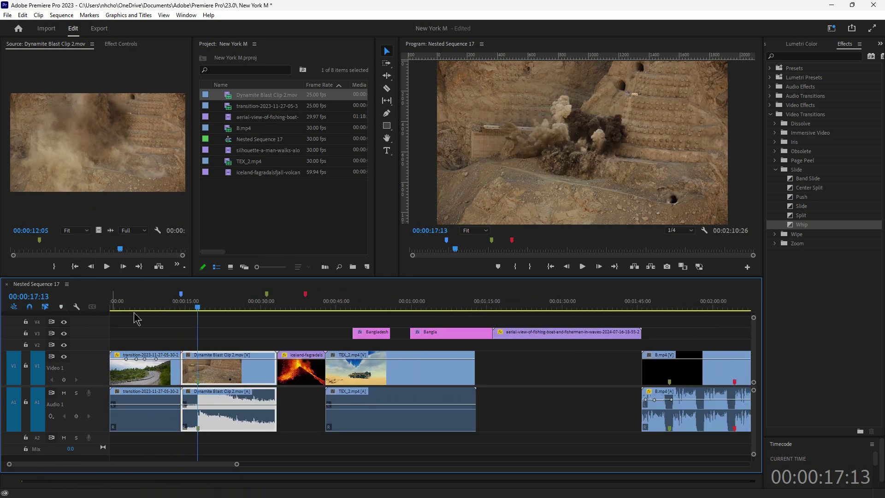
pyautogui.moveTo(217, 307); pyautogui.dragTo(228, 306)
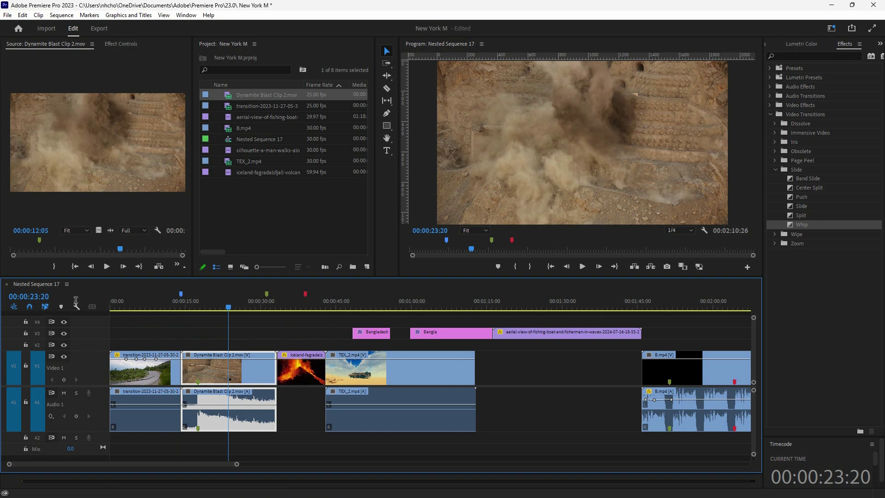
# Step: Add clip markers to the first transition clip at 00:00:07:18 and 00:00:03:15
pyautogui.write('718')
pyautogui.press('Return')
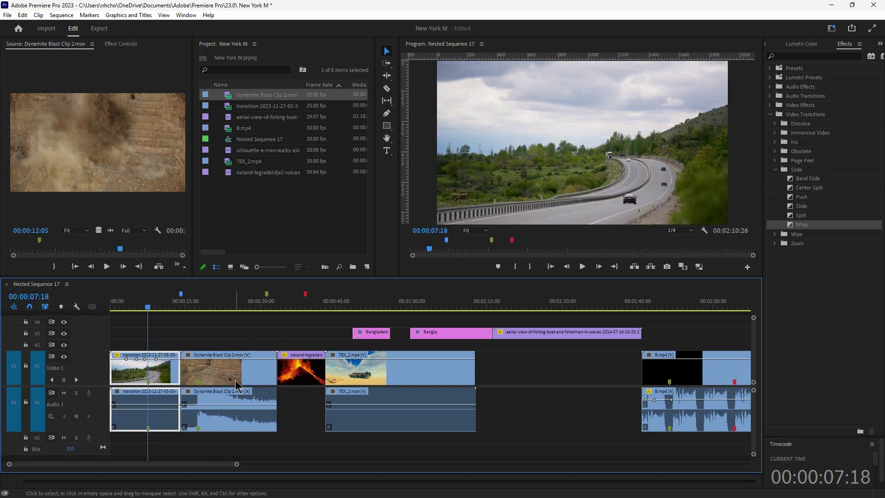
pyautogui.click(127, 307)
pyautogui.press('m')
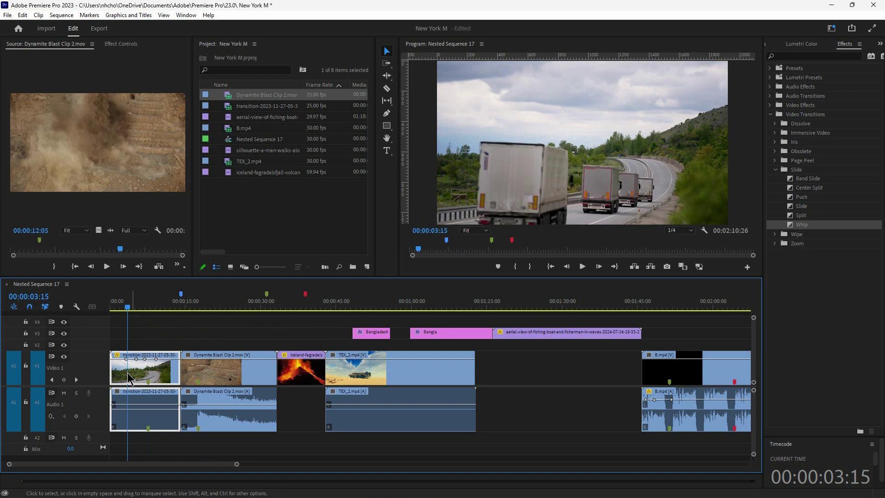
# Step: Toggle Show Clip Markers off and back on for the timeline
pyautogui.click(77, 306)
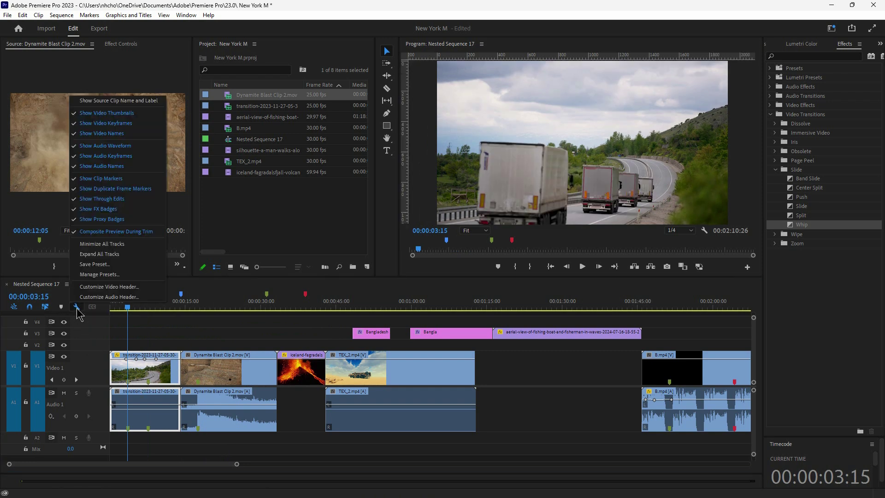
pyautogui.click(98, 181)
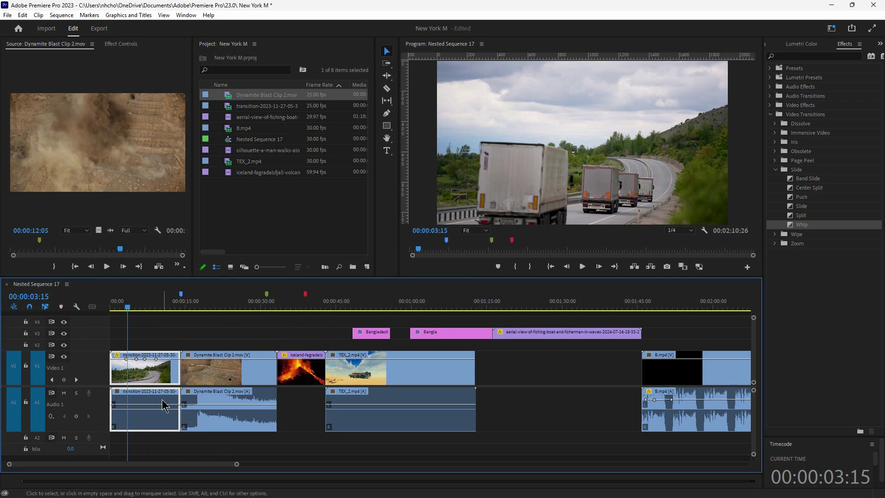
pyautogui.click(78, 307)
pyautogui.click(97, 183)
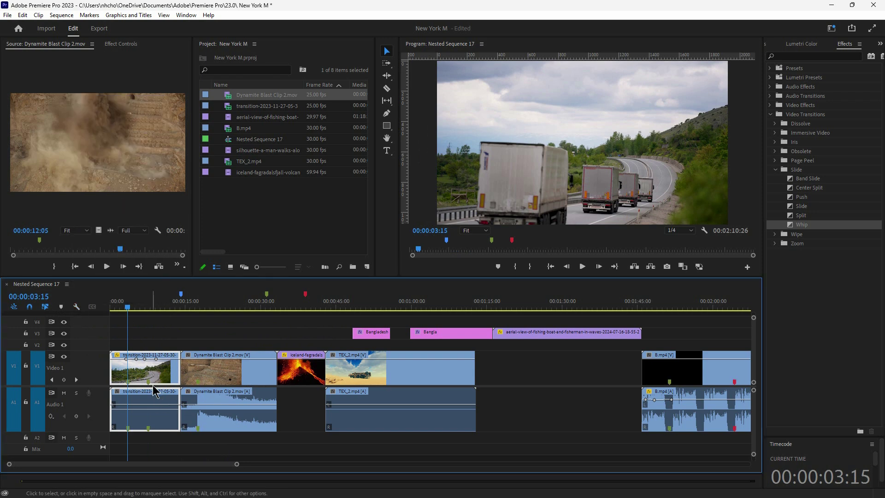
# Step: Turn off Show Duplicate Frame Markers and place a copy of the first transition clip directly after TEX_2.mp4 on Video 1
pyautogui.click(77, 306)
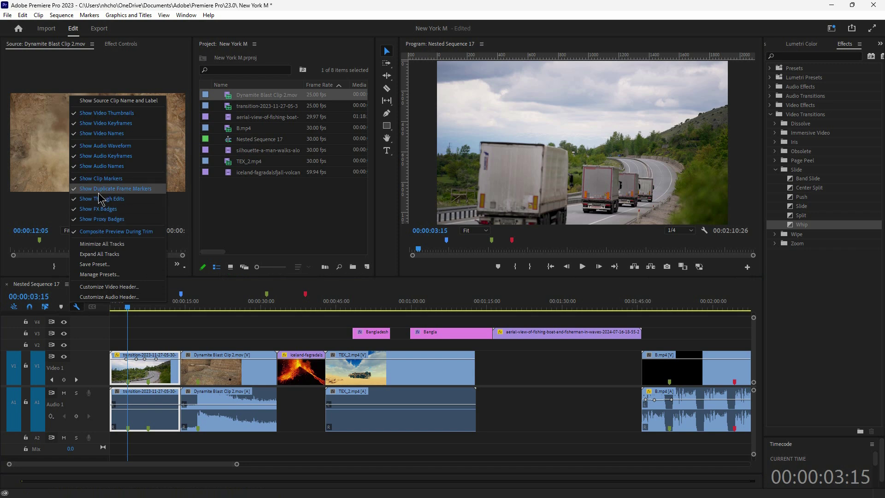
pyautogui.click(128, 189)
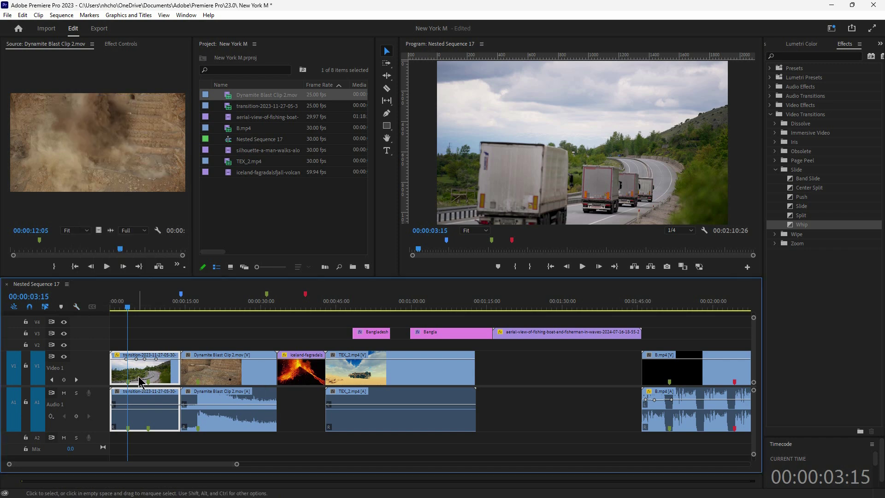
pyautogui.moveTo(141, 373); pyautogui.dragTo(510, 378)
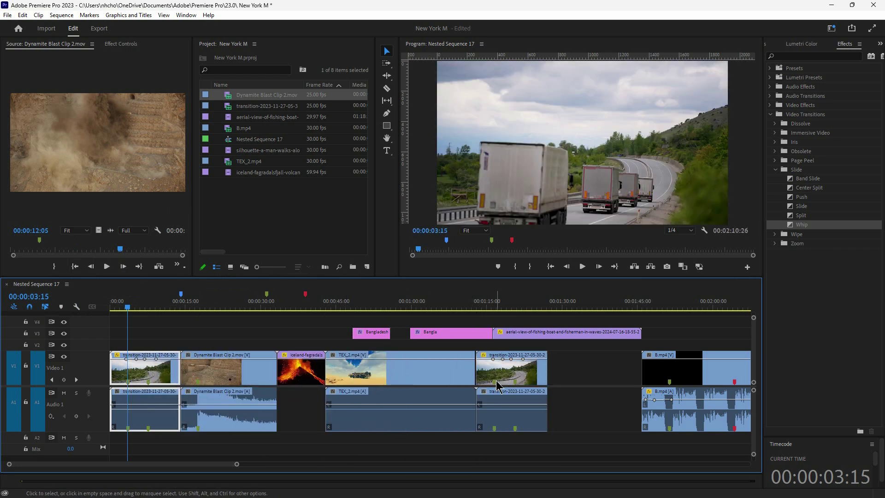
# Step: Compare the original transition clip at 00:00:01:09 with its copy at 00:01:15:07
pyautogui.click(486, 305)
pyautogui.click(119, 306)
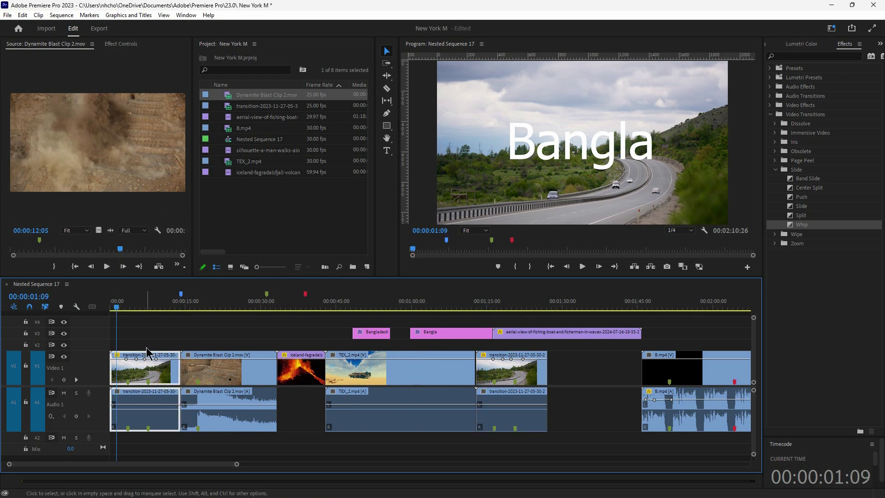
pyautogui.click(488, 305)
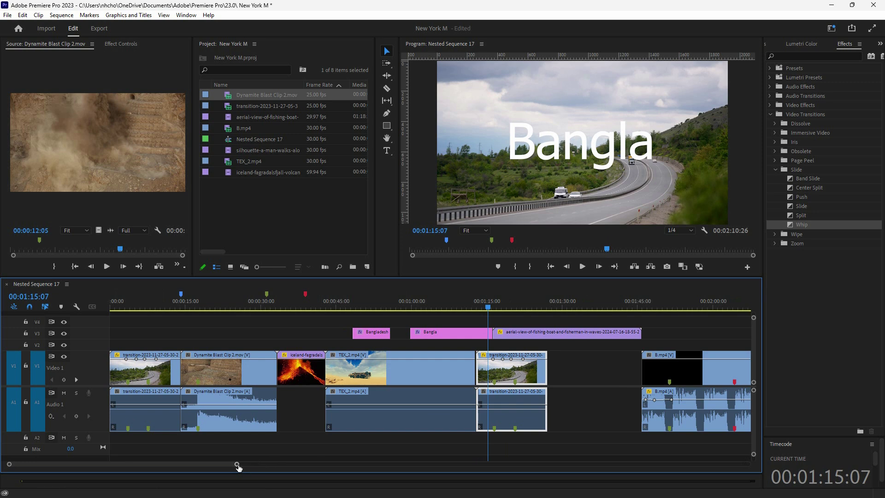
pyautogui.moveTo(236, 465); pyautogui.dragTo(259, 466)
pyautogui.moveTo(190, 466); pyautogui.dragTo(131, 466)
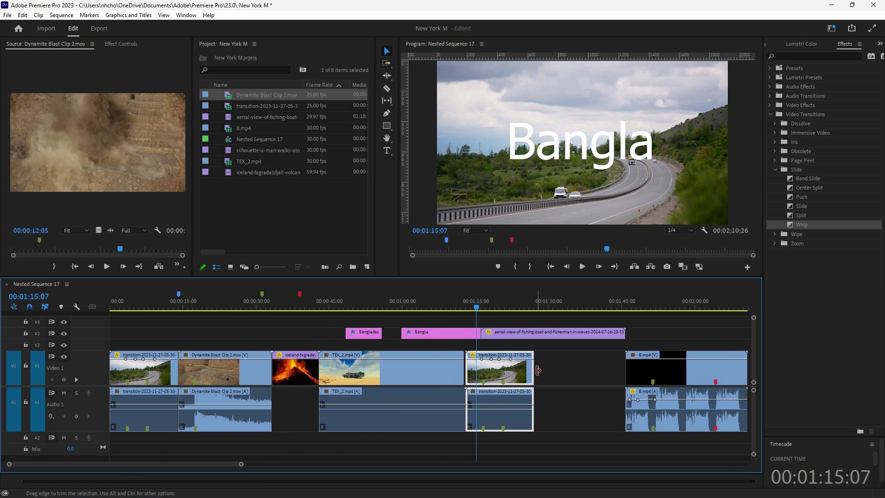
# Step: Turn Show Duplicate Frame Markers back on and move the playhead to 00:00:04:22 in the first transition clip
pyautogui.click(76, 307)
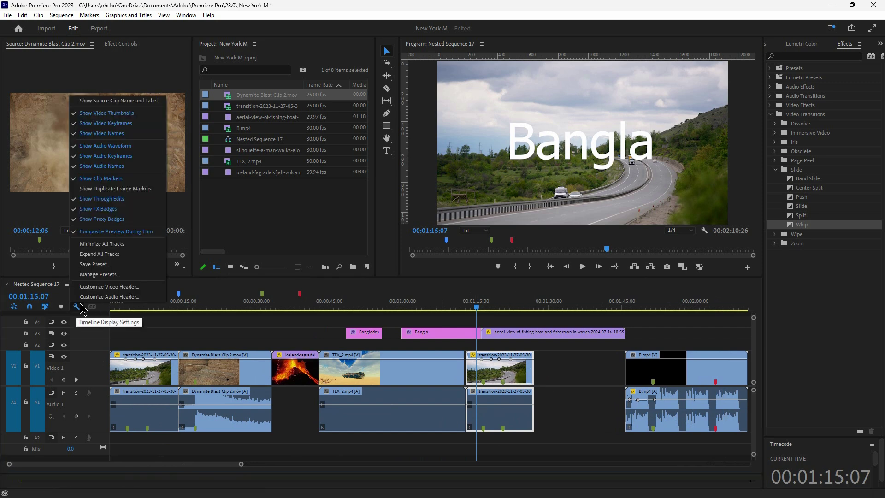
pyautogui.click(120, 189)
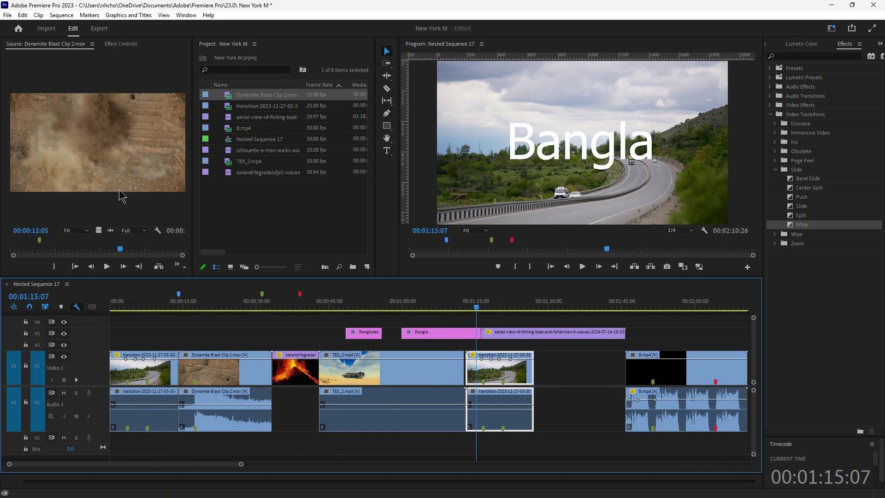
pyautogui.click(158, 356)
pyautogui.click(133, 306)
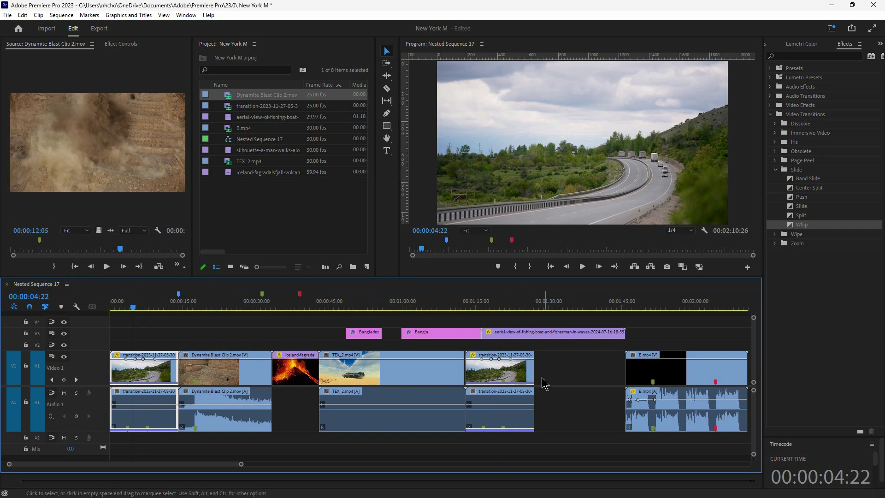
# Step: Select the original transition clip and its copy in turn to examine their duplicate frame markers
pyautogui.click(507, 424)
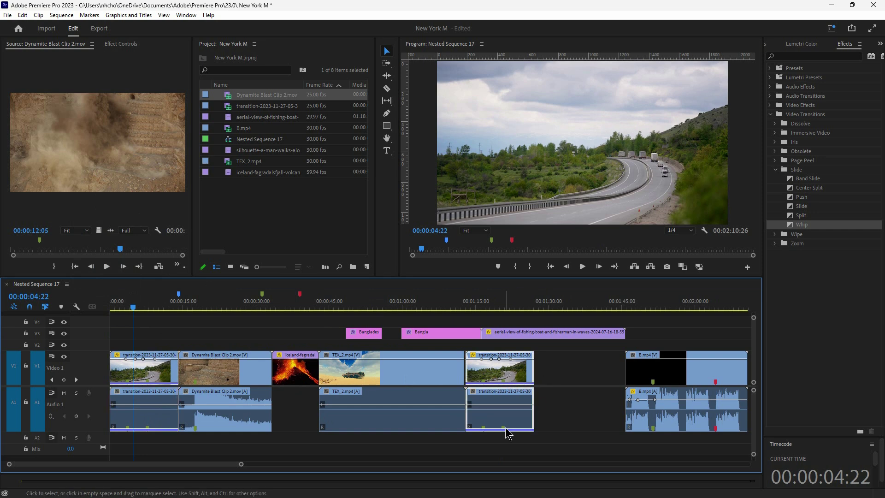
pyautogui.click(574, 417)
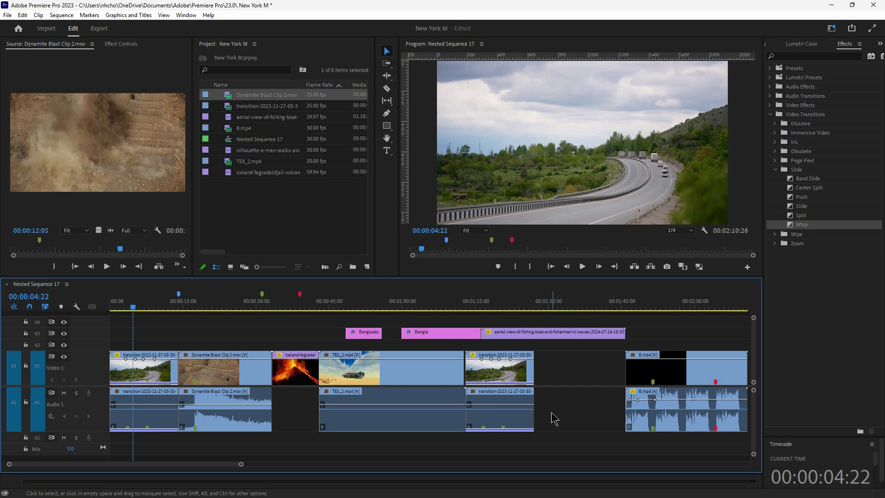
pyautogui.click(553, 418)
pyautogui.click(142, 389)
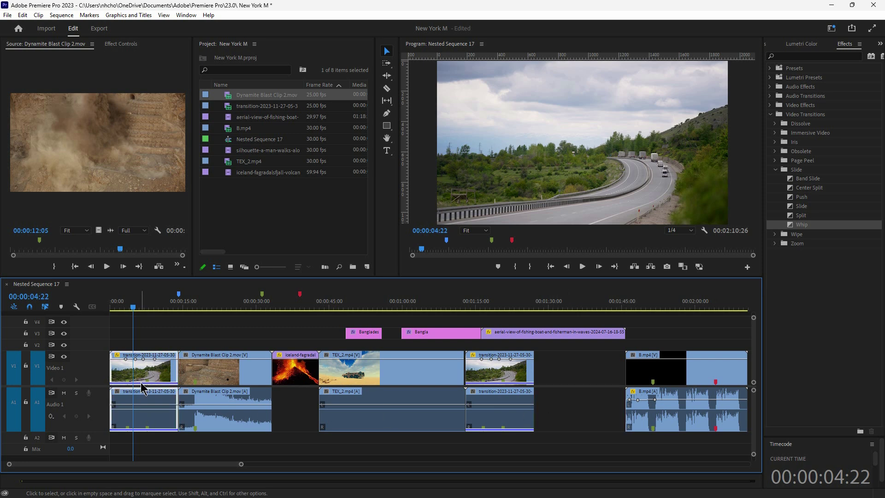
pyautogui.click(525, 375)
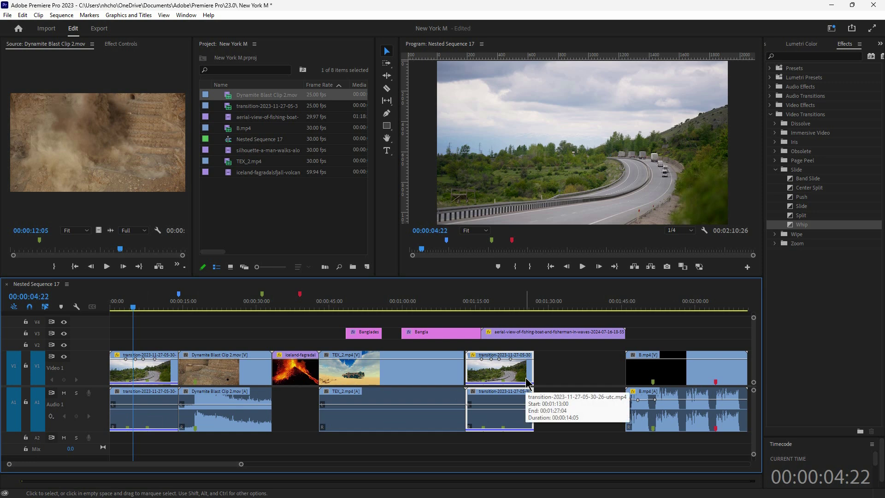
pyautogui.click(181, 337)
# Step: Place the playhead at 00:00:00:05 in the first transition clip and toggle Show FX Badges off and back on
pyautogui.click(78, 307)
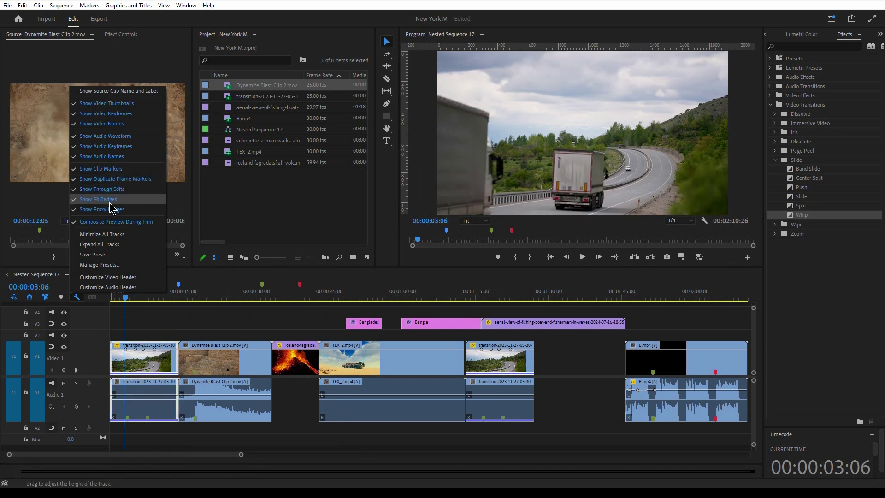
pyautogui.click(115, 300)
pyautogui.moveTo(243, 457); pyautogui.dragTo(72, 457)
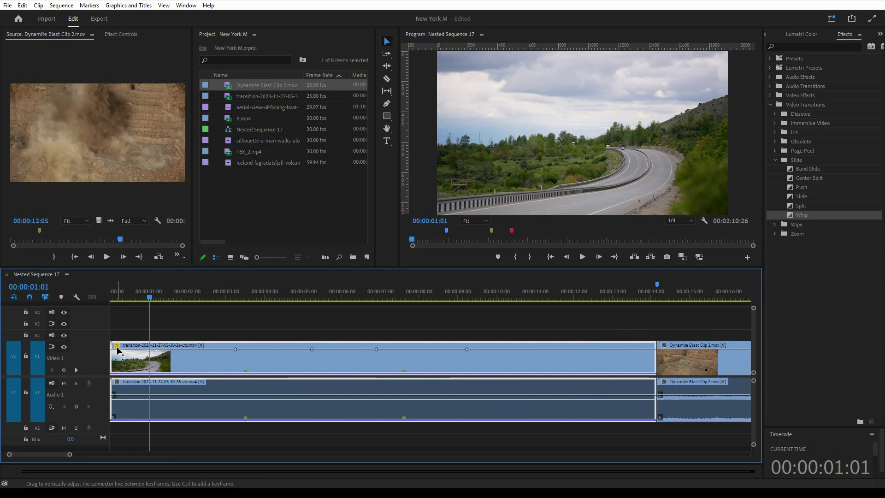
pyautogui.click(116, 294)
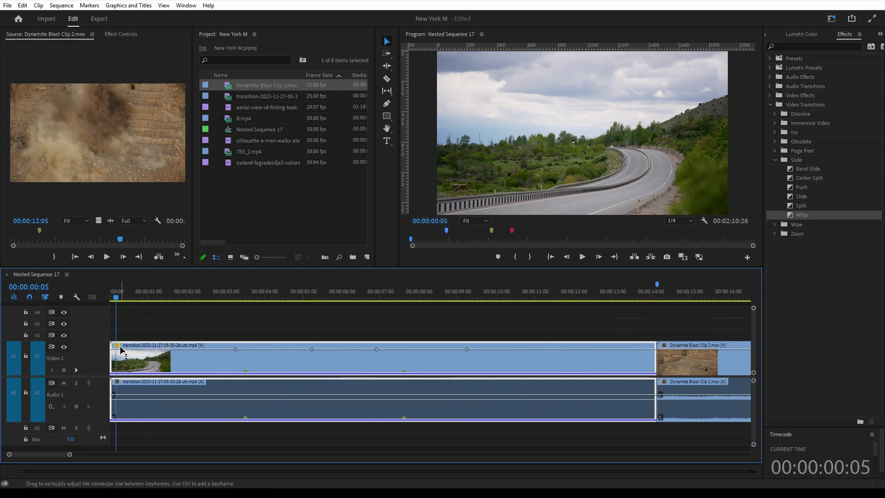
pyautogui.click(77, 296)
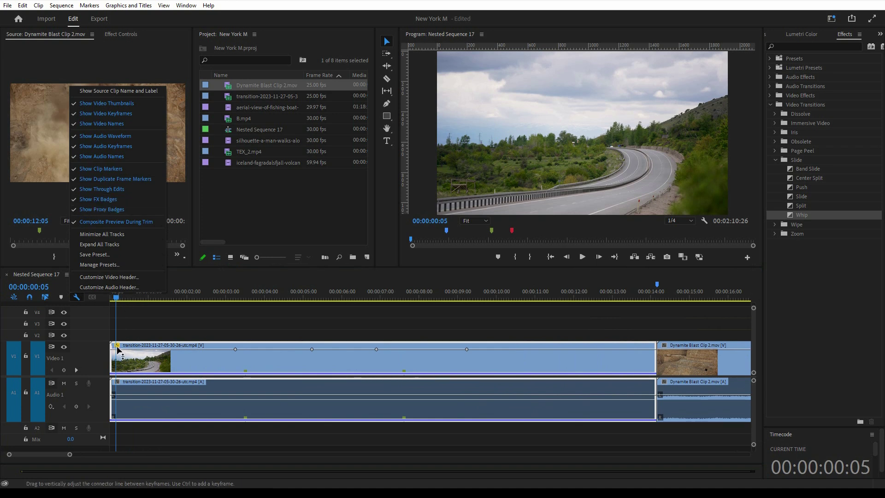
pyautogui.click(97, 199)
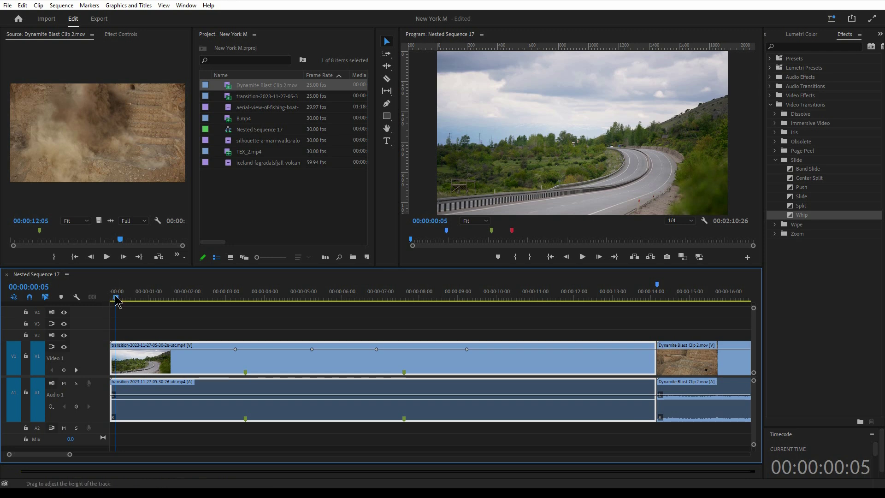
pyautogui.click(76, 297)
pyautogui.click(90, 199)
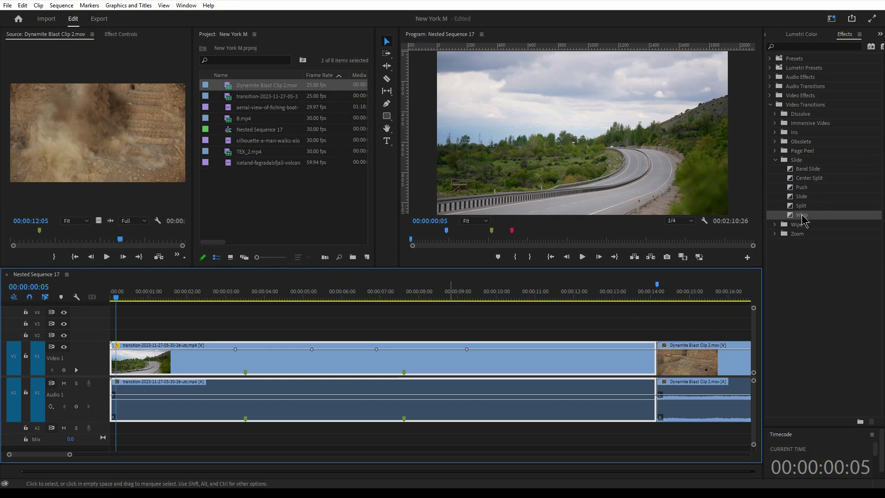
# Step: Find Gaussian Blur among the Blur & Sharpen video effects and apply it to the first transition clip on V1
pyautogui.moveTo(801, 220); pyautogui.dragTo(726, 201)
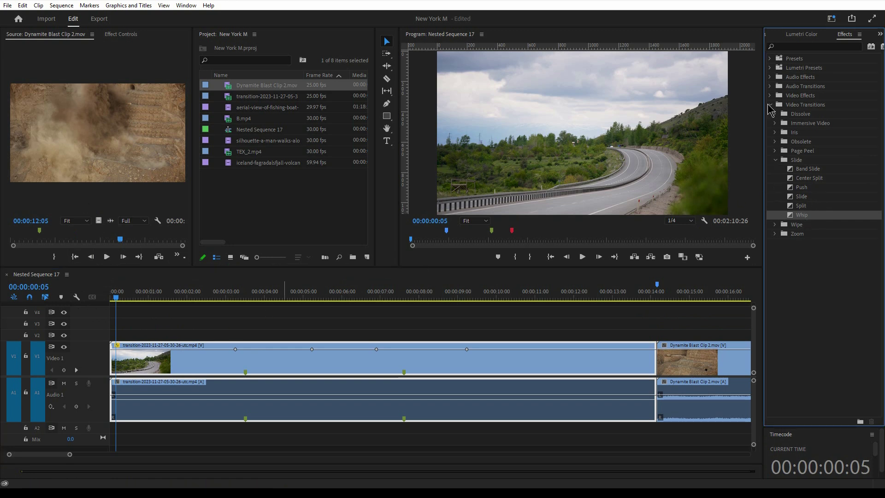
pyautogui.click(770, 96)
pyautogui.click(774, 114)
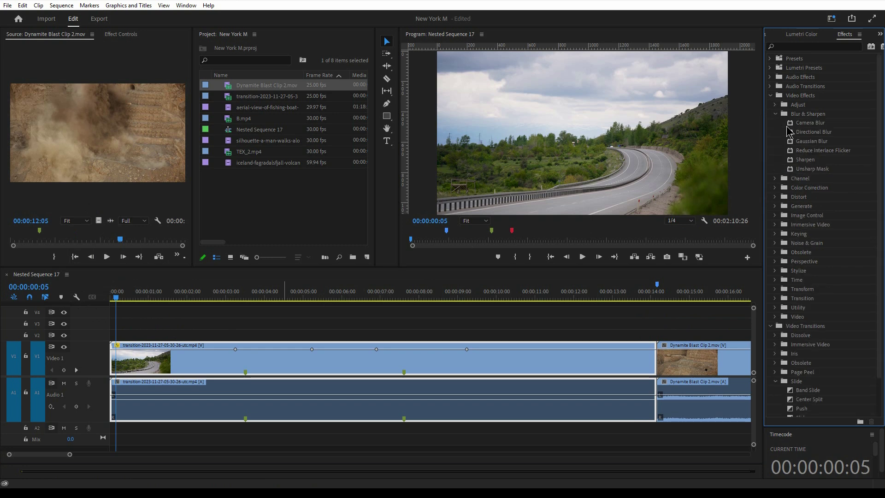
pyautogui.click(816, 151)
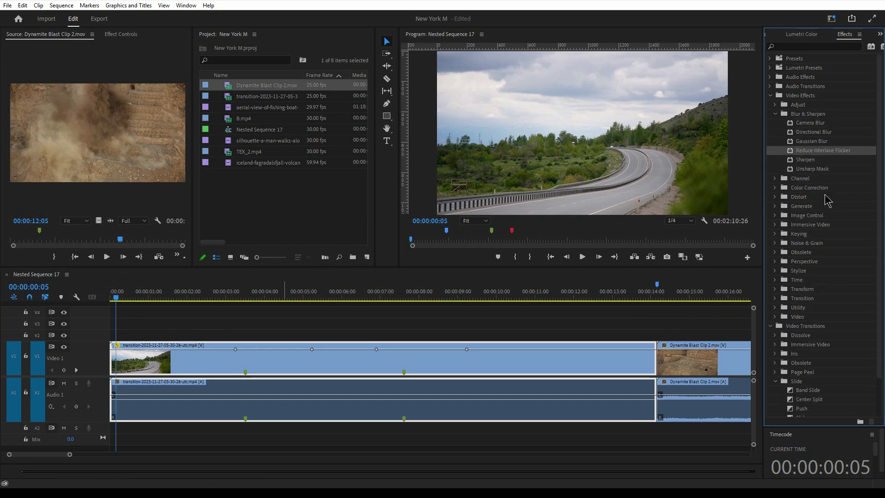
pyautogui.moveTo(812, 141); pyautogui.dragTo(145, 359)
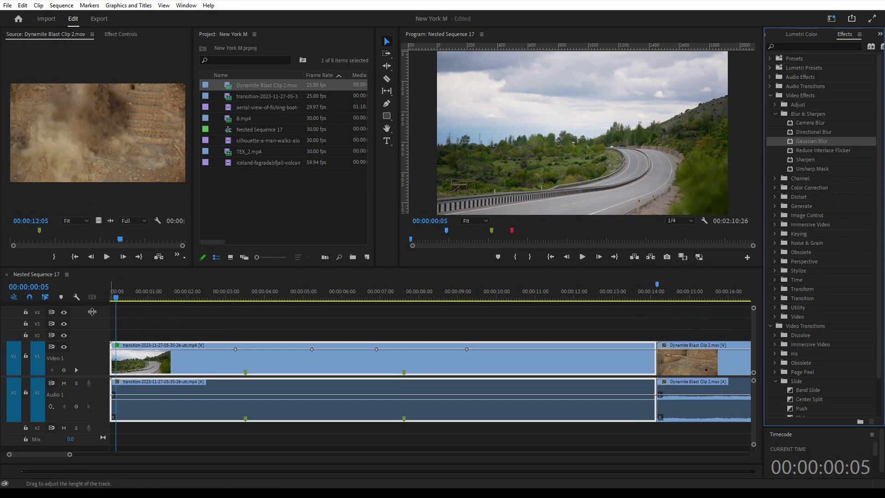
# Step: Reselect the first transition clip and turn Show FX Badges off in the timeline display settings
pyautogui.click(76, 297)
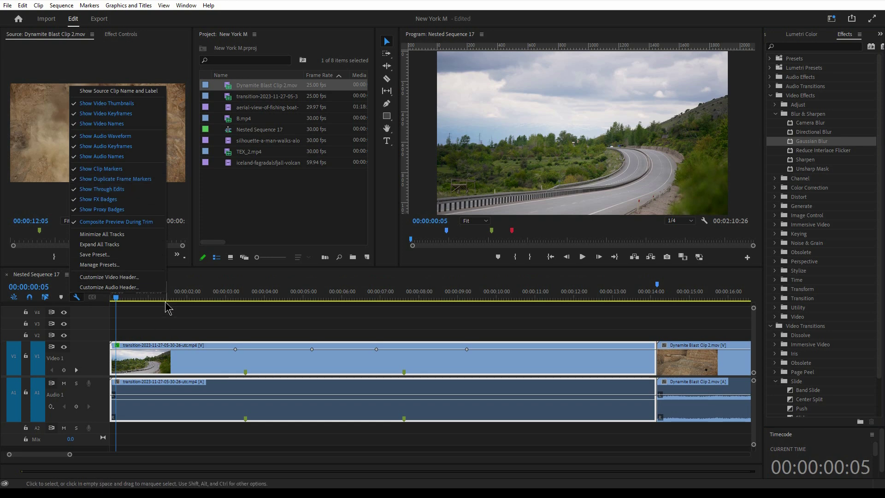
pyautogui.click(167, 326)
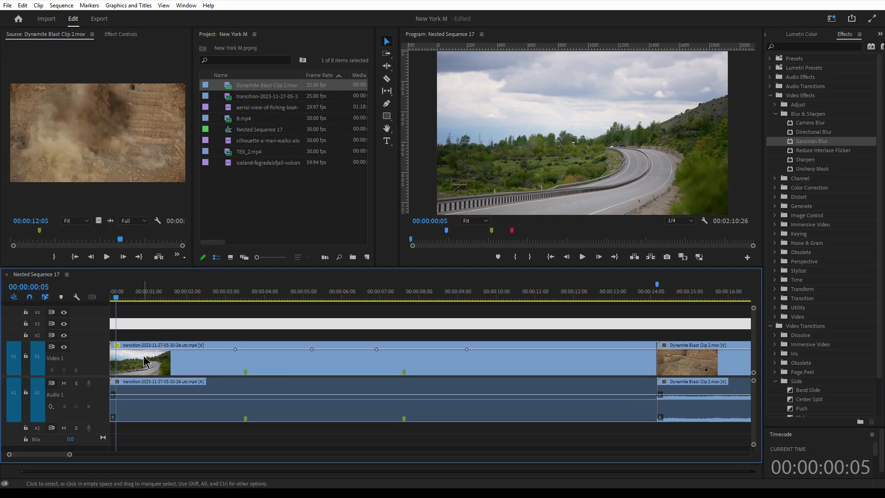
pyautogui.press('d')
pyautogui.click(76, 296)
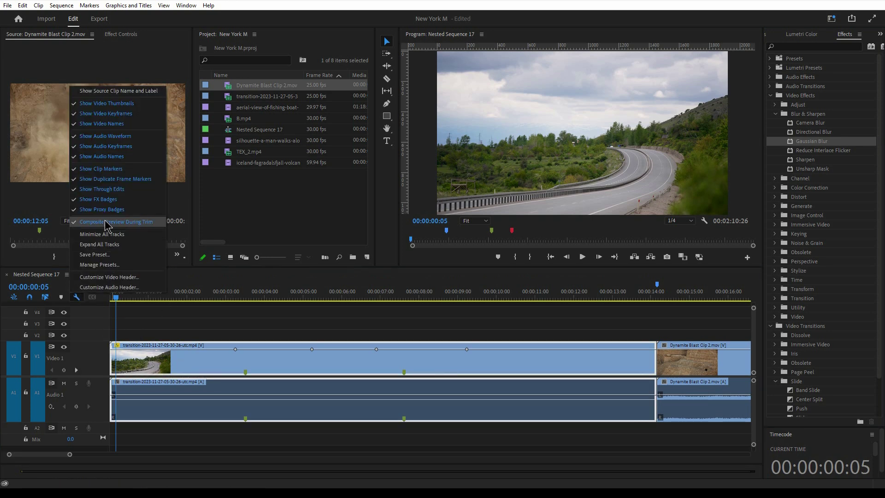
pyautogui.click(73, 200)
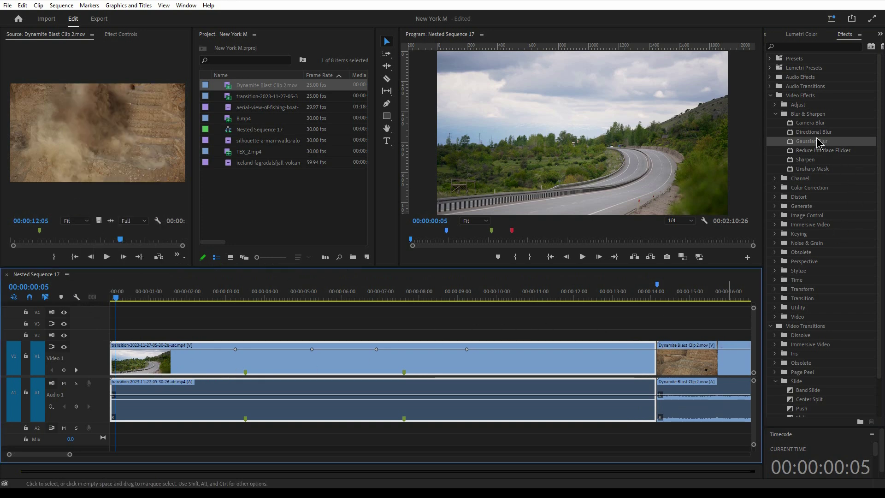
# Step: Apply Gaussian Blur to the first transition clip again while the FX badges are hidden
pyautogui.click(810, 142)
pyautogui.moveTo(790, 151); pyautogui.dragTo(263, 362)
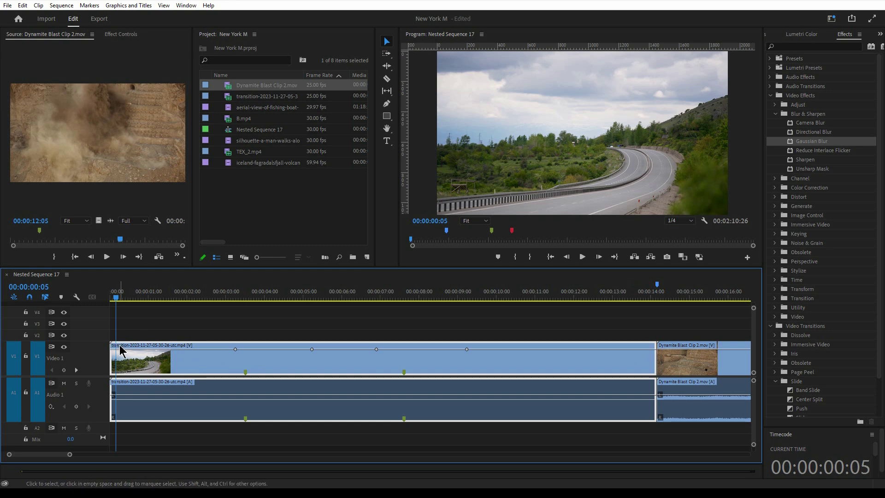
pyautogui.click(817, 144)
pyautogui.click(193, 364)
# Step: Turn Show FX Badges back on and add Gaussian Blur to the first transition clip once more
pyautogui.click(77, 297)
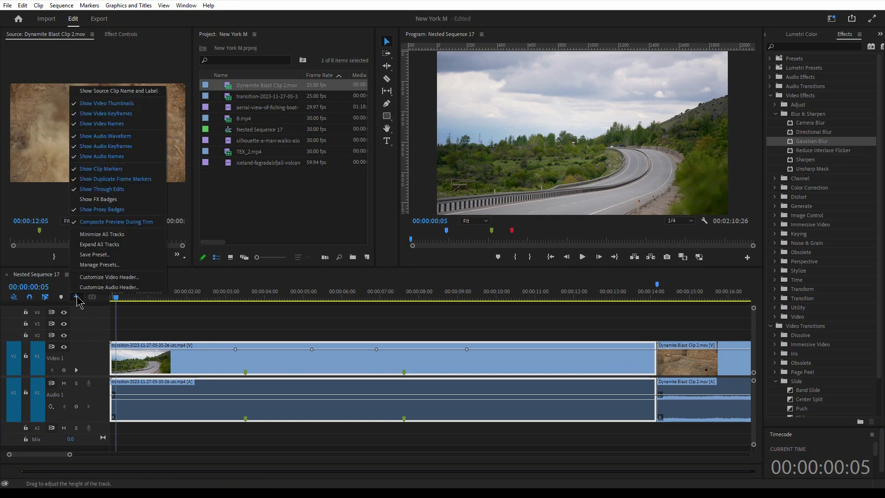
pyautogui.click(86, 200)
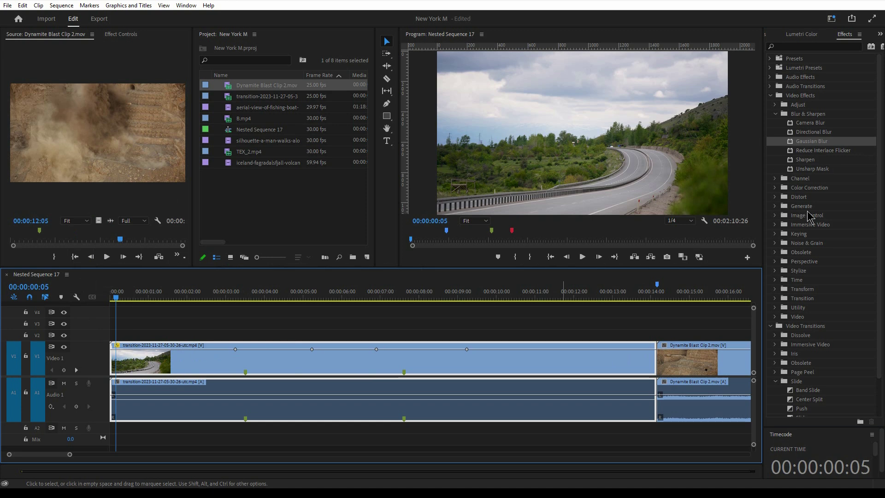
pyautogui.moveTo(811, 141); pyautogui.dragTo(165, 365)
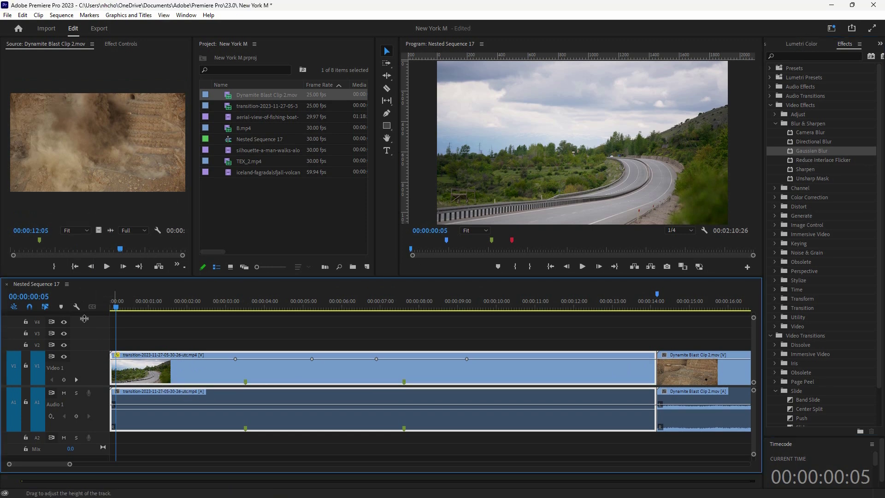
# Step: Turn Show Proxy Badges off and clear the first marker inside the first transition clip
pyautogui.click(76, 296)
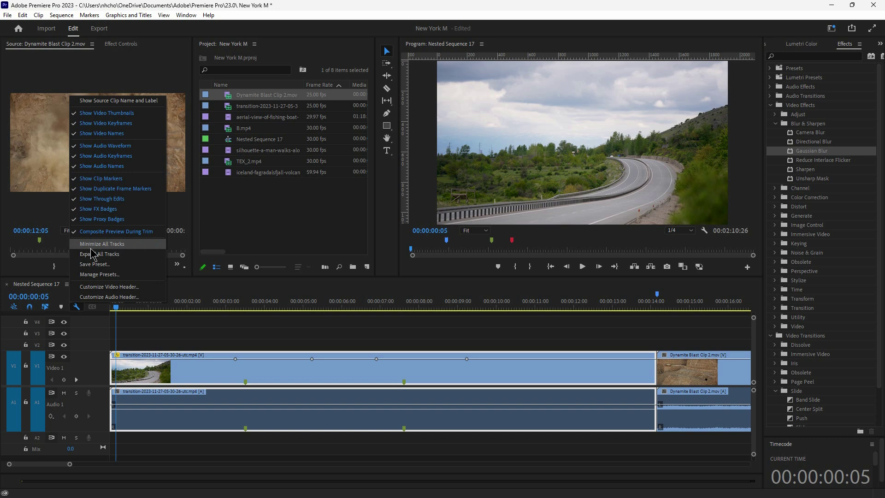
pyautogui.click(99, 220)
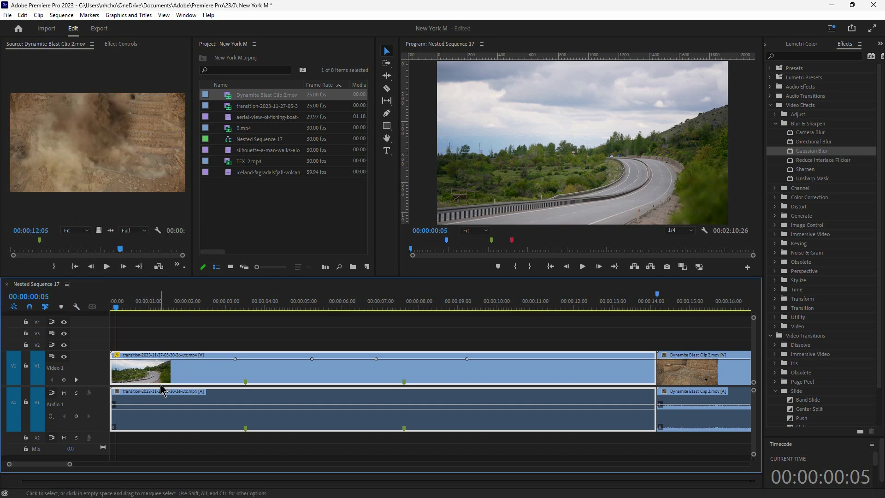
pyautogui.hotkey('ctrl', 'alt', 'm')
# Step: Turn Show Proxy Badges back on and toggle Composite Preview During Trim in the timeline display settings
pyautogui.click(76, 307)
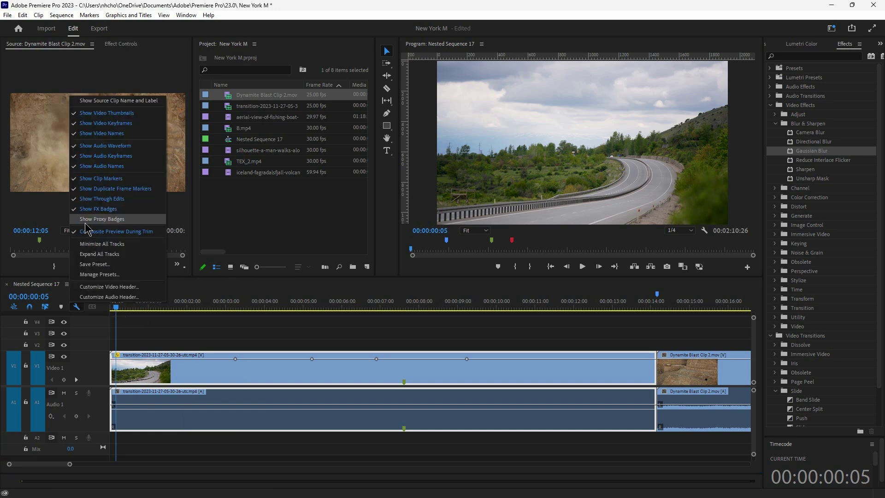
pyautogui.click(87, 229)
pyautogui.click(77, 306)
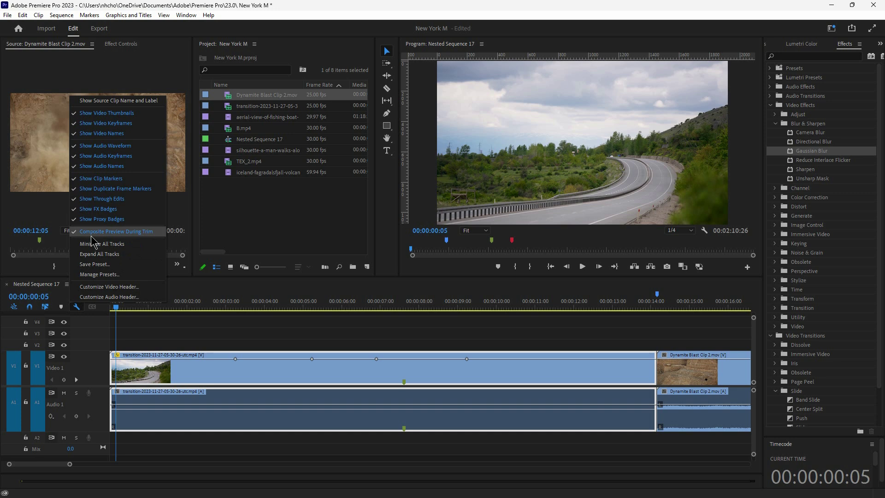
pyautogui.click(137, 232)
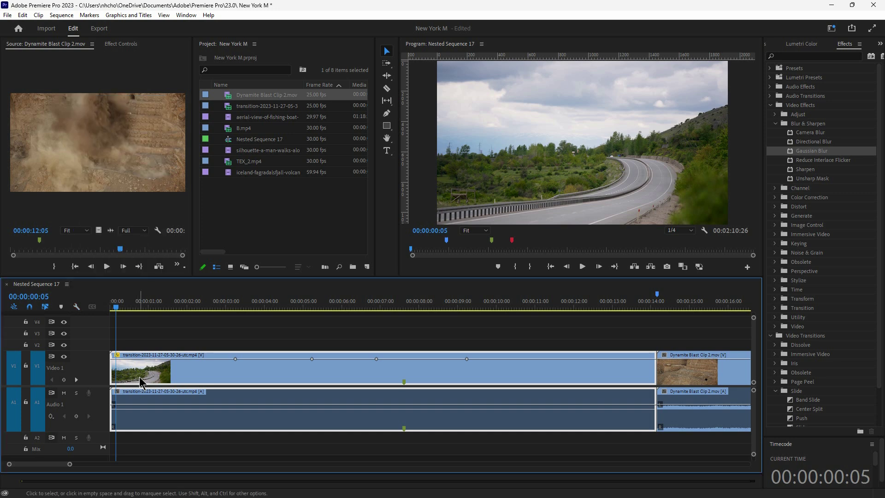
# Step: Turn on Composite Preview During Trim in the timeline display settings
pyautogui.click(232, 336)
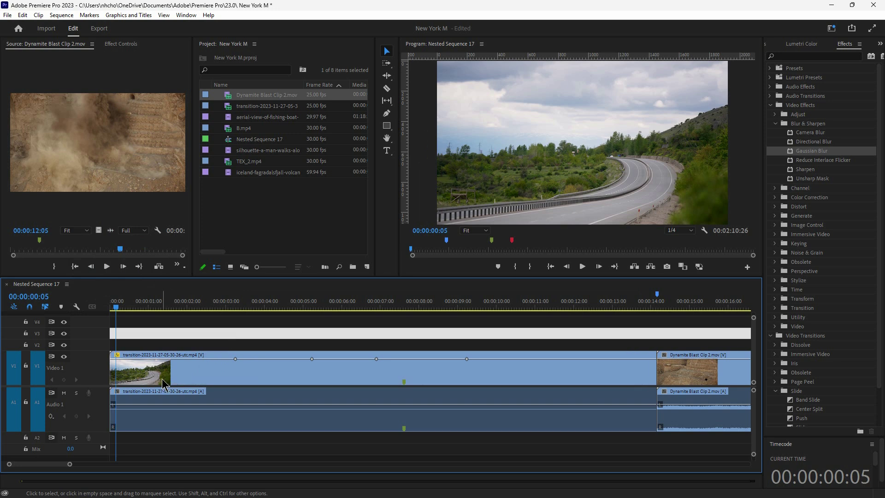
pyautogui.click(164, 382)
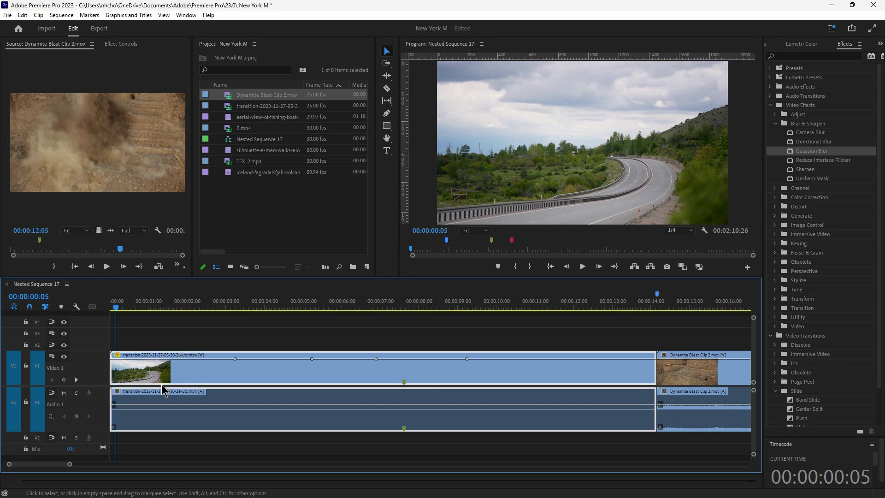
pyautogui.click(76, 307)
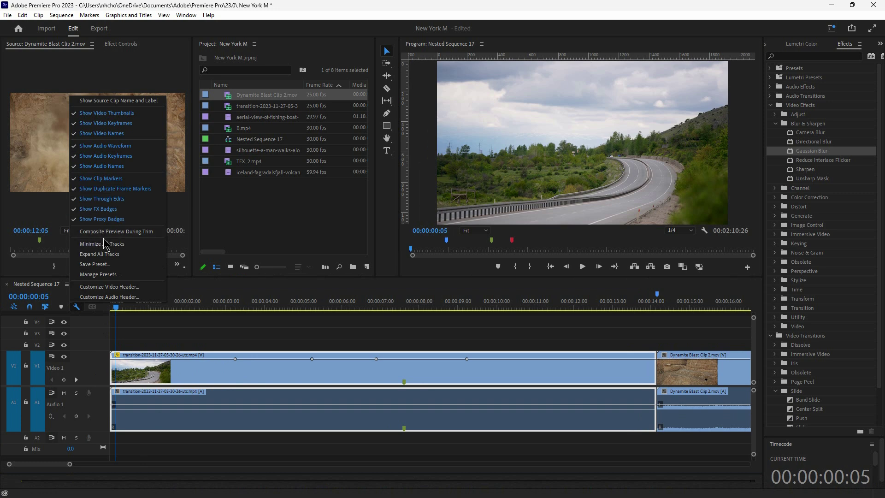
pyautogui.click(116, 232)
pyautogui.click(77, 307)
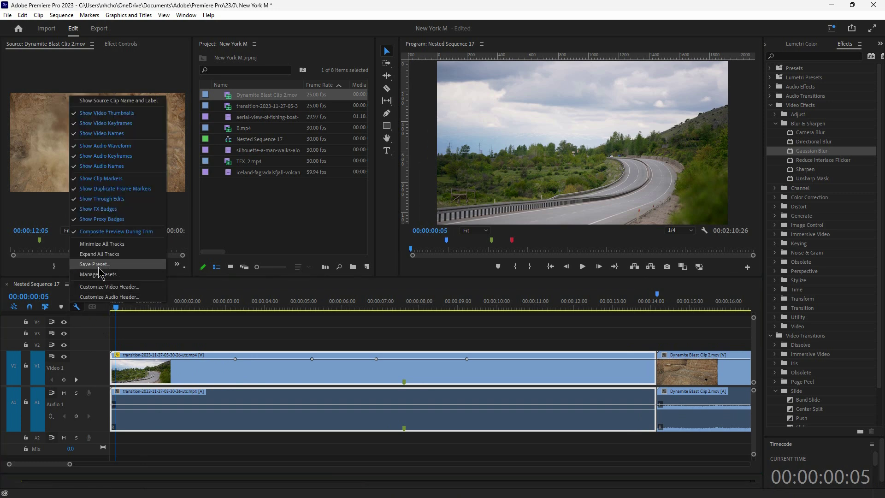
pyautogui.click(100, 375)
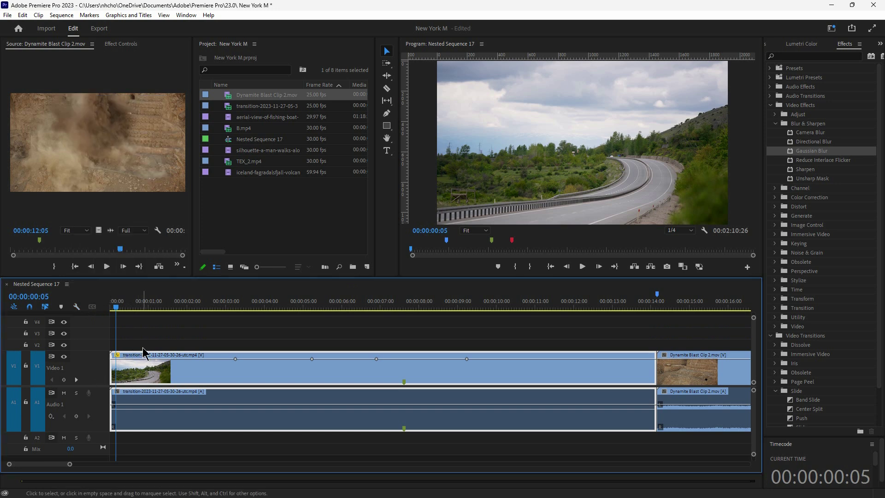
# Step: Collapse the Video 1 track and expand it again
pyautogui.doubleClick(95, 378)
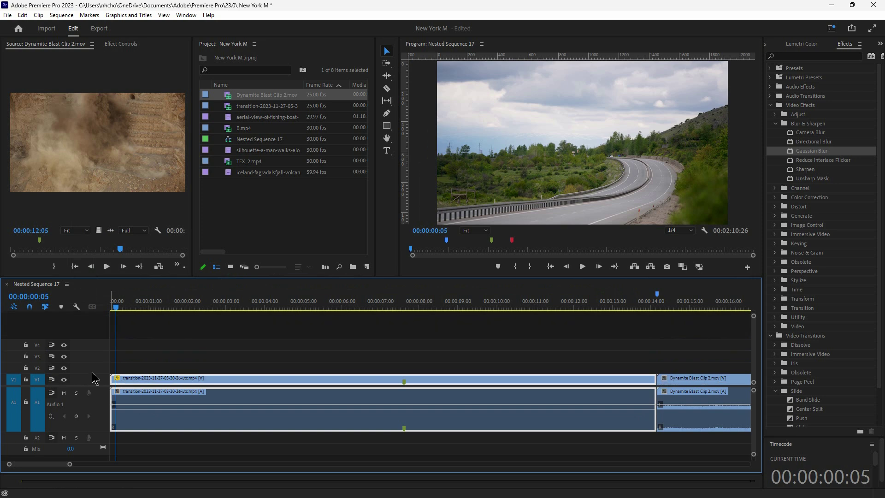
pyautogui.doubleClick(96, 377)
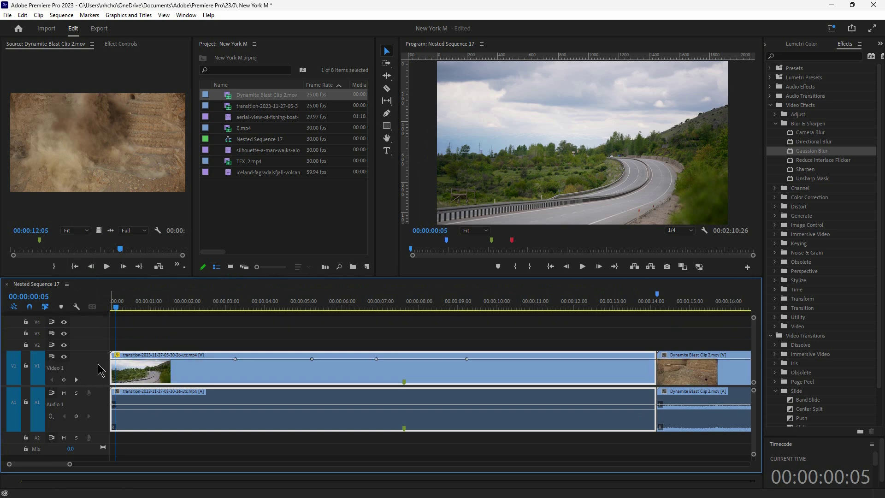
pyautogui.click(78, 307)
pyautogui.click(92, 366)
# Step: Minimize all tracks of Nested Sequence 17 through the timeline display settings
pyautogui.click(76, 306)
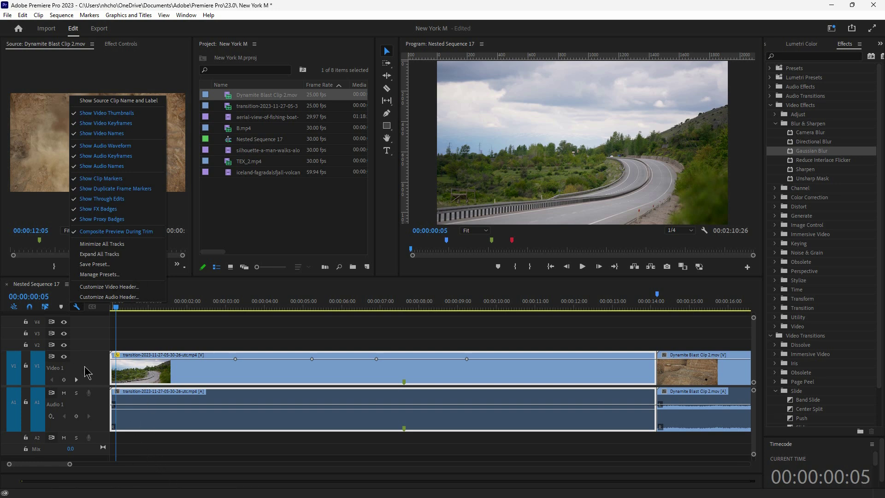
pyautogui.click(97, 244)
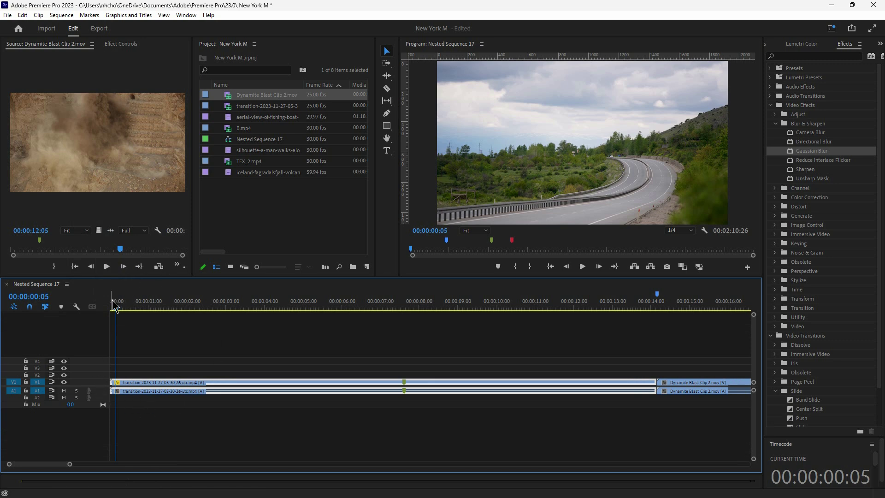
pyautogui.click(76, 306)
pyautogui.click(98, 244)
pyautogui.click(76, 306)
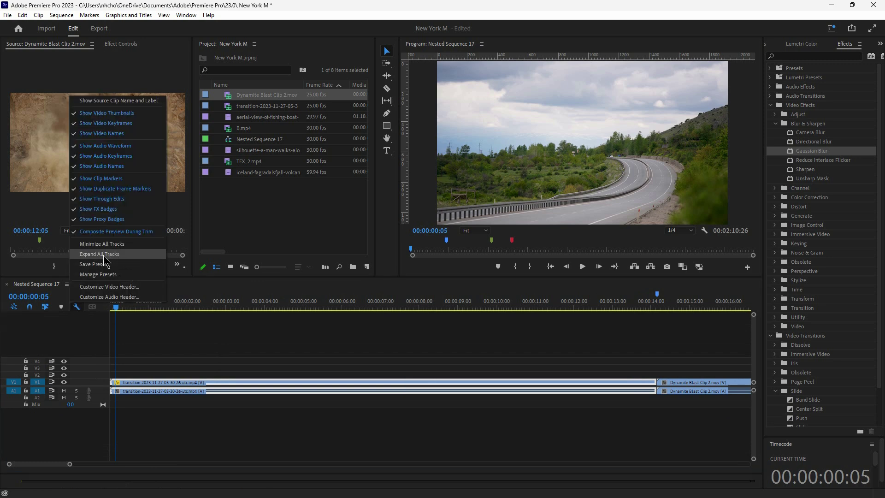
pyautogui.click(101, 366)
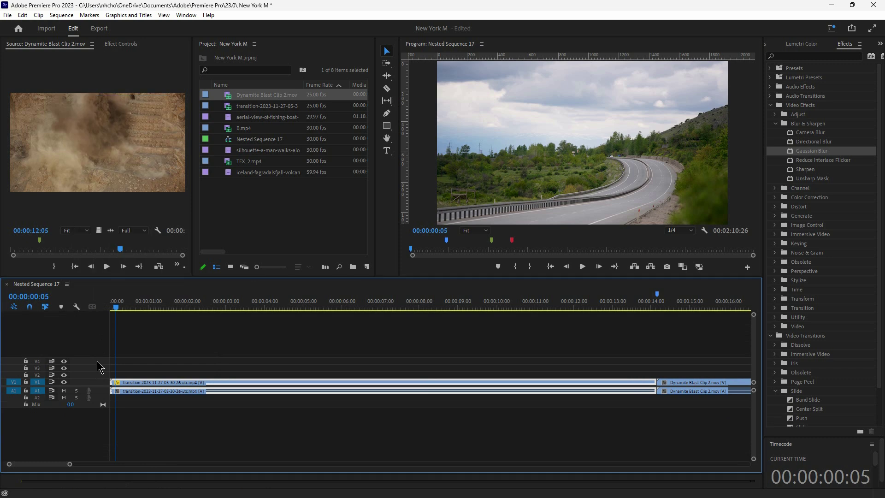
# Step: Expand all tracks of Nested Sequence 17 through the timeline display settings
pyautogui.click(77, 306)
pyautogui.click(86, 254)
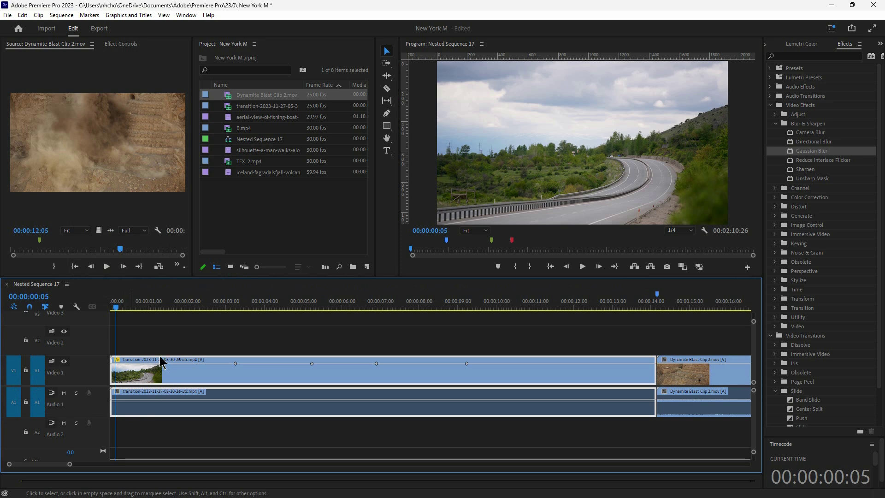
pyautogui.click(77, 307)
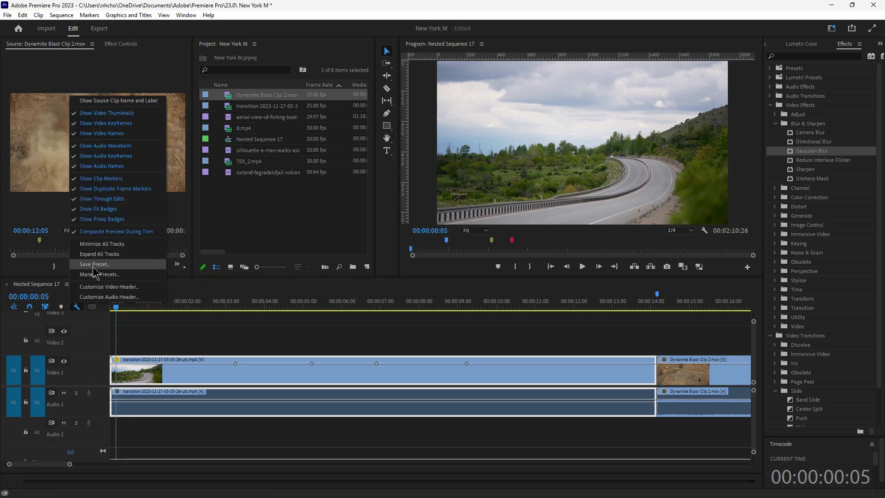
pyautogui.click(99, 373)
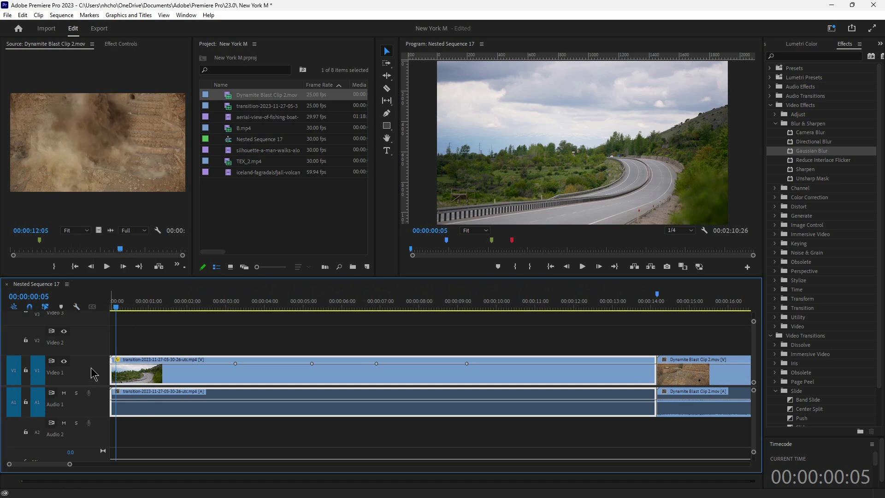
# Step: Shrink the Video 2, Video 3, Video 4 and Audio 2 tracks to their smallest height and make the timeline area slightly taller
pyautogui.moveTo(99, 325)
pyautogui.mouseDown()
pyautogui.moveTo(99, 345)
pyautogui.moveTo(107, 339)
pyautogui.mouseUp()
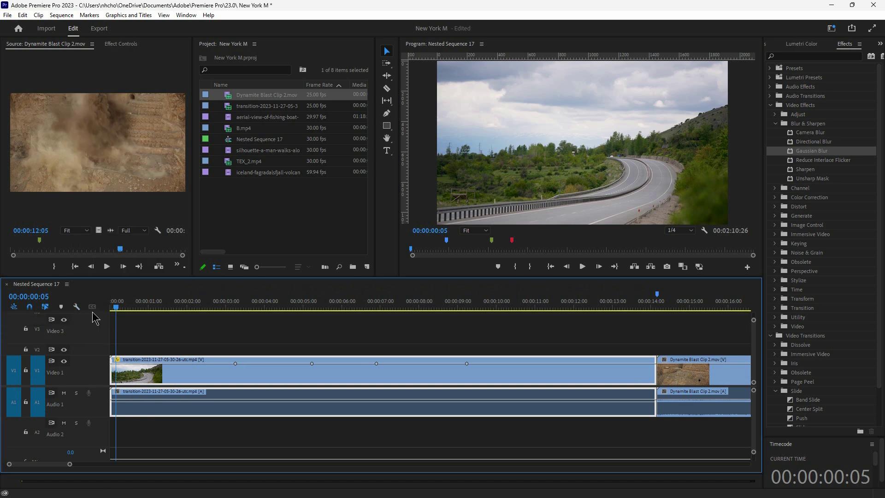
pyautogui.moveTo(110, 277); pyautogui.dragTo(109, 229)
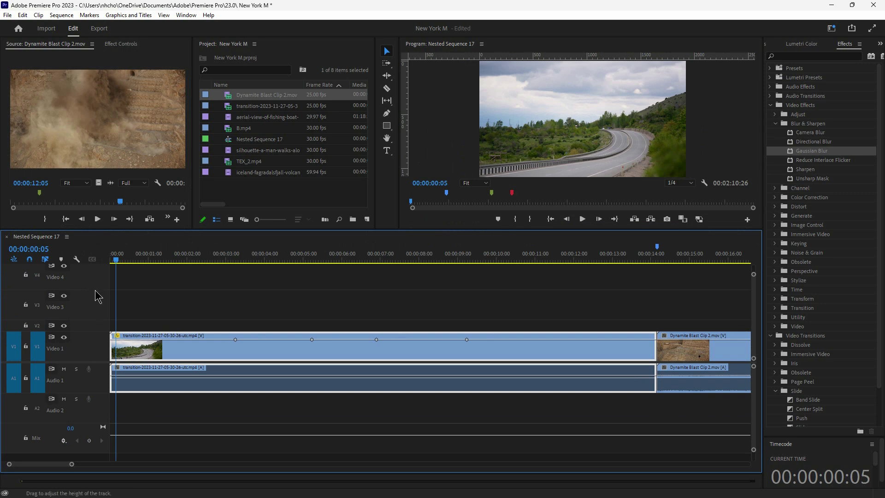
pyautogui.moveTo(94, 291); pyautogui.dragTo(99, 324)
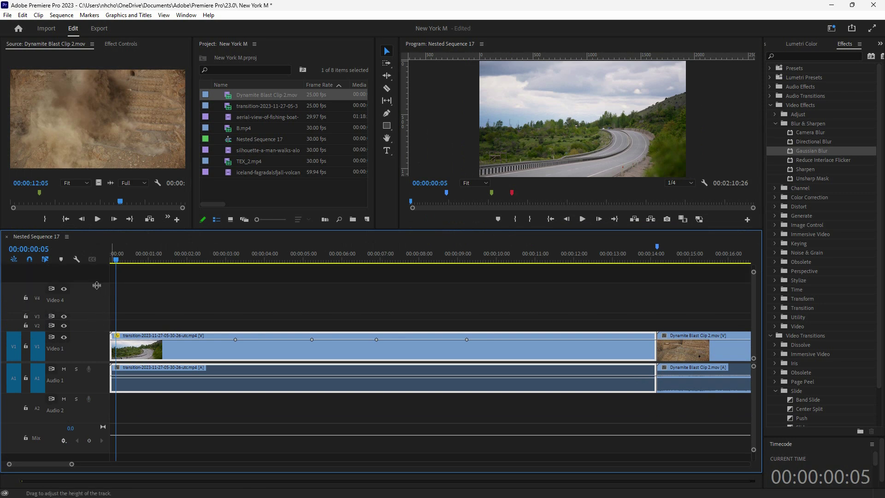
pyautogui.moveTo(97, 283); pyautogui.dragTo(103, 354)
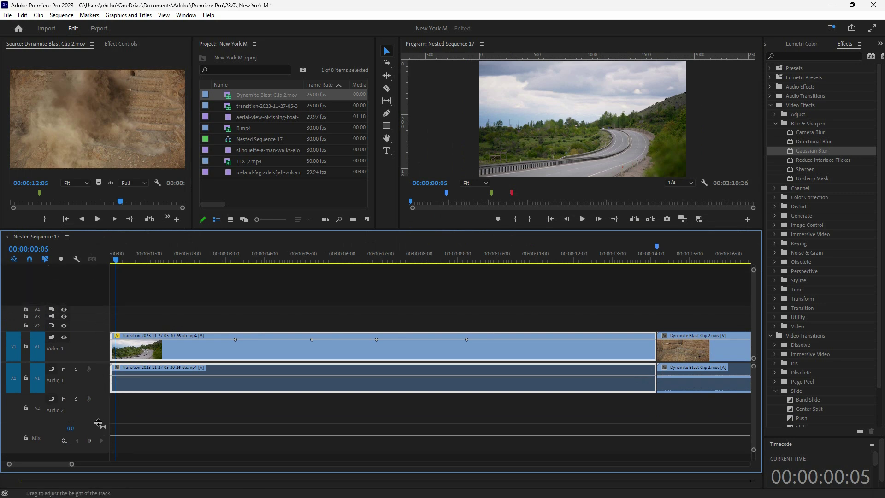
pyautogui.moveTo(99, 423); pyautogui.dragTo(98, 395)
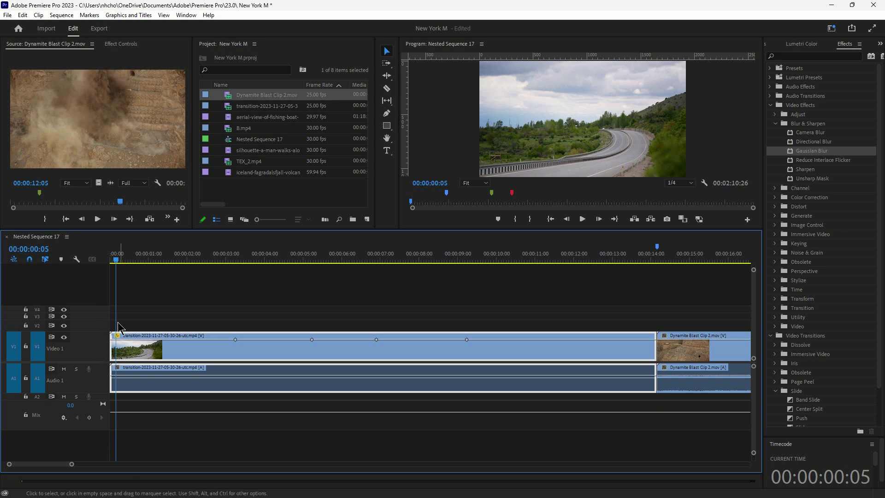
pyautogui.moveTo(131, 231); pyautogui.dragTo(129, 266)
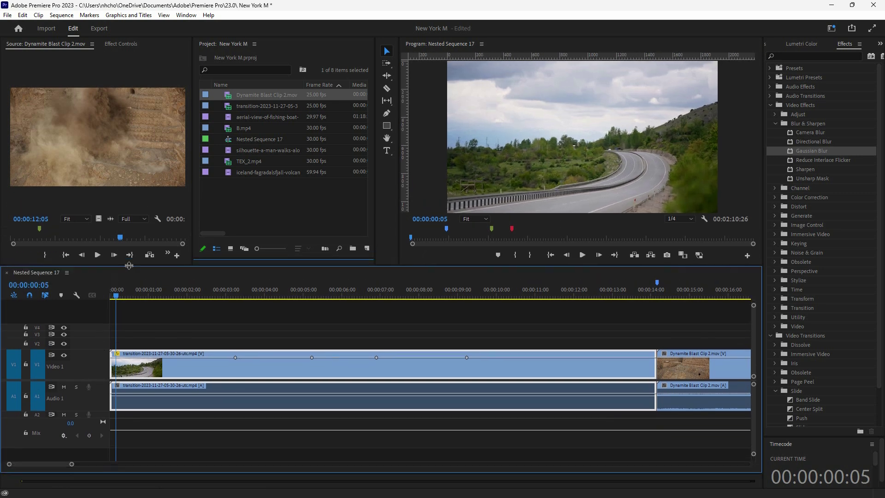
# Step: Look at the list of saved track height presets and close it
pyautogui.click(76, 295)
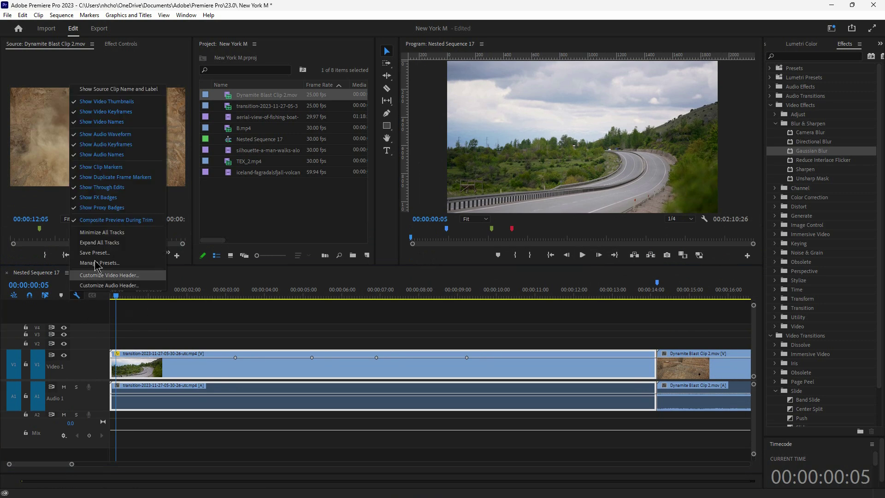
pyautogui.click(108, 265)
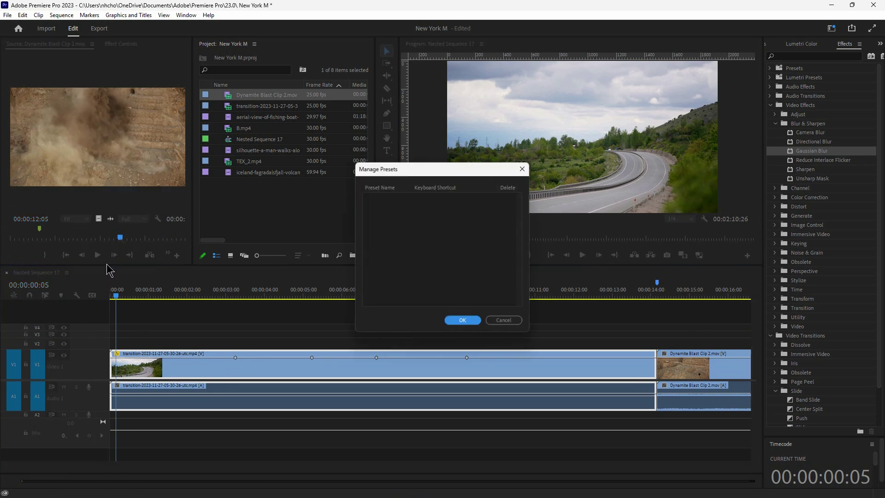
pyautogui.click(523, 168)
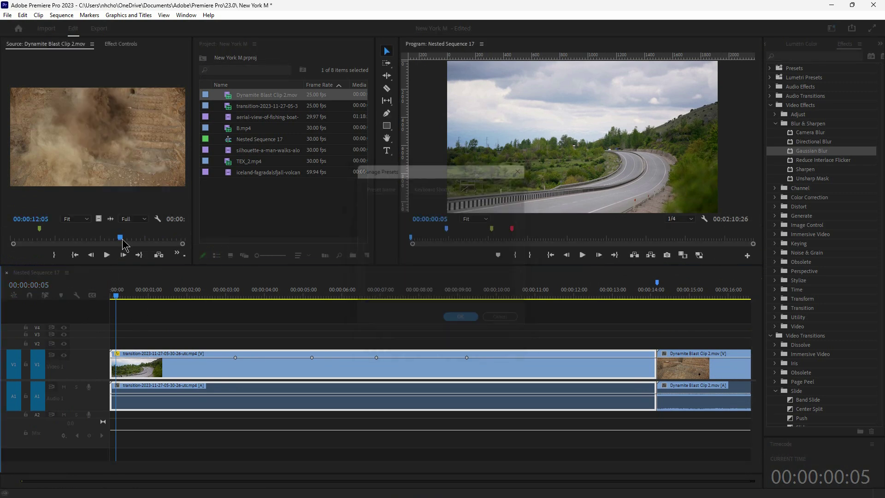
# Step: Save the current track heights as a preset named ROUTE PLAN with no keyboard shortcut, and apply it to the timeline
pyautogui.click(77, 295)
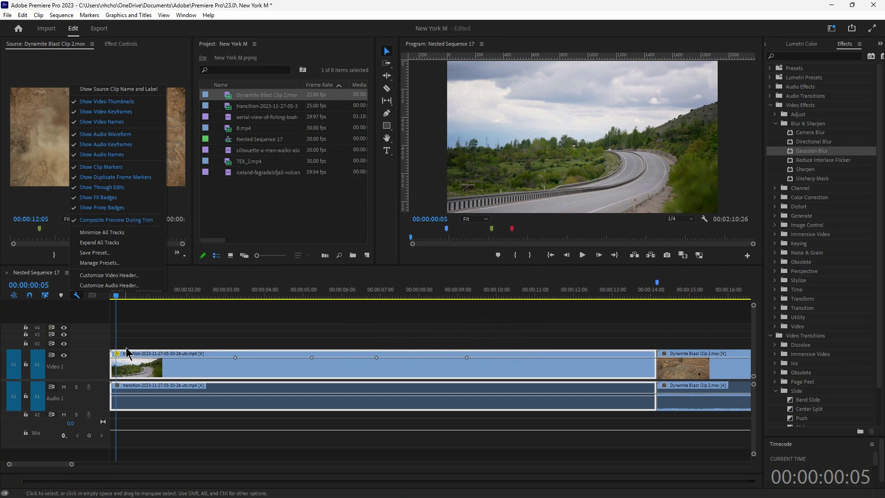
pyautogui.click(106, 254)
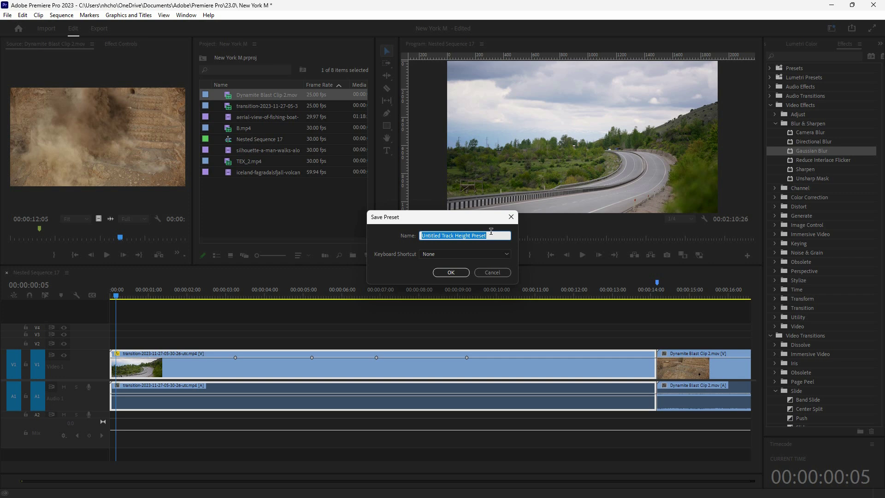
pyautogui.write('R')
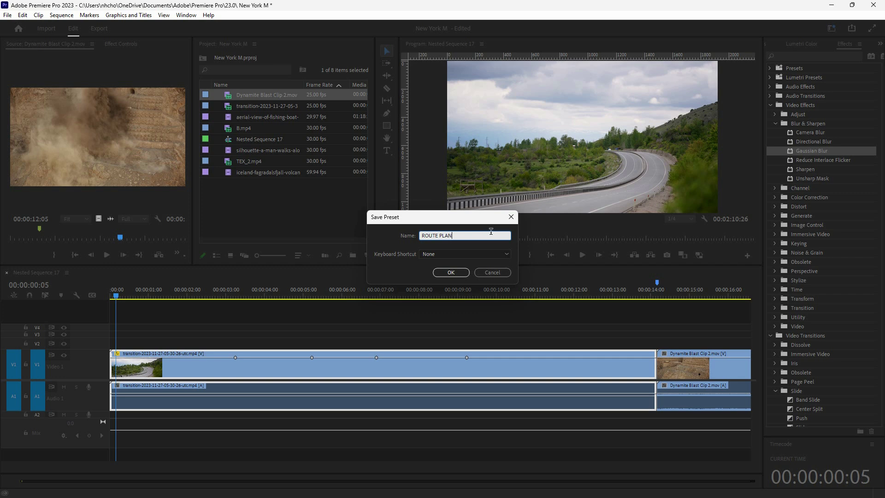
pyautogui.write('OUTE PLAN')
pyautogui.click(452, 273)
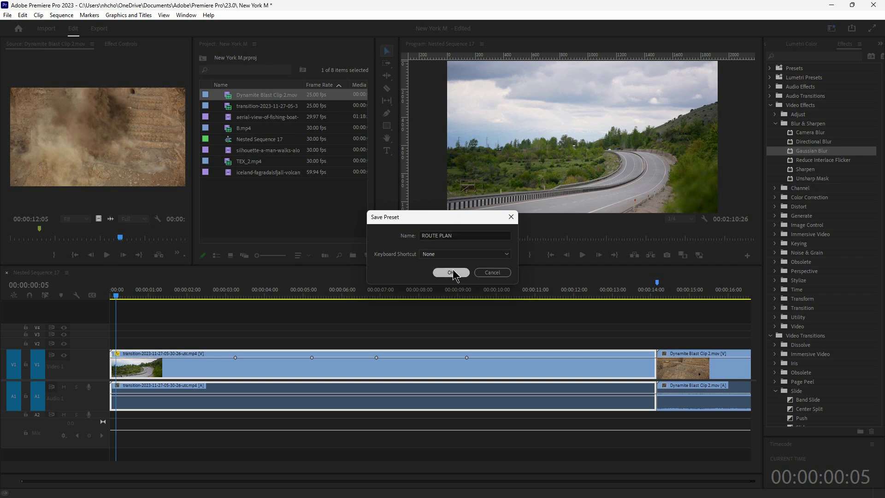
pyautogui.click(76, 295)
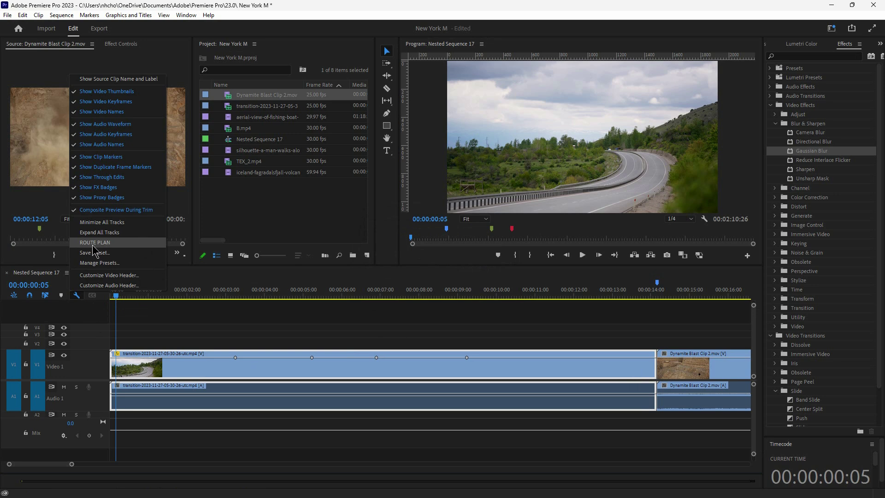
pyautogui.click(115, 244)
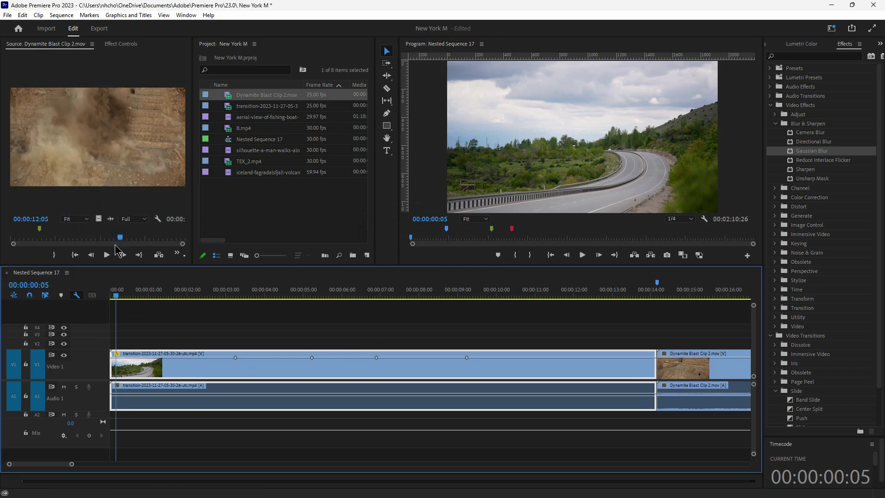
# Step: Minimize all tracks, restore their heights with the ROUTE PLAN preset, and deselect the clip
pyautogui.click(77, 295)
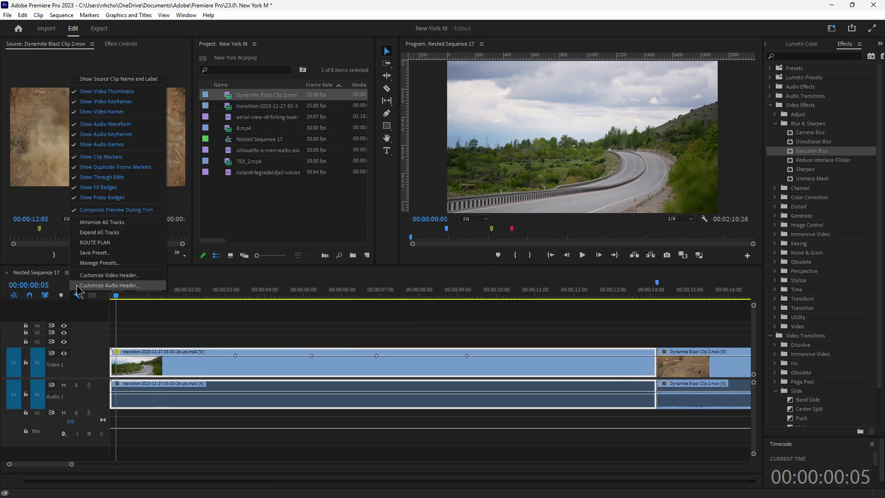
pyautogui.click(101, 222)
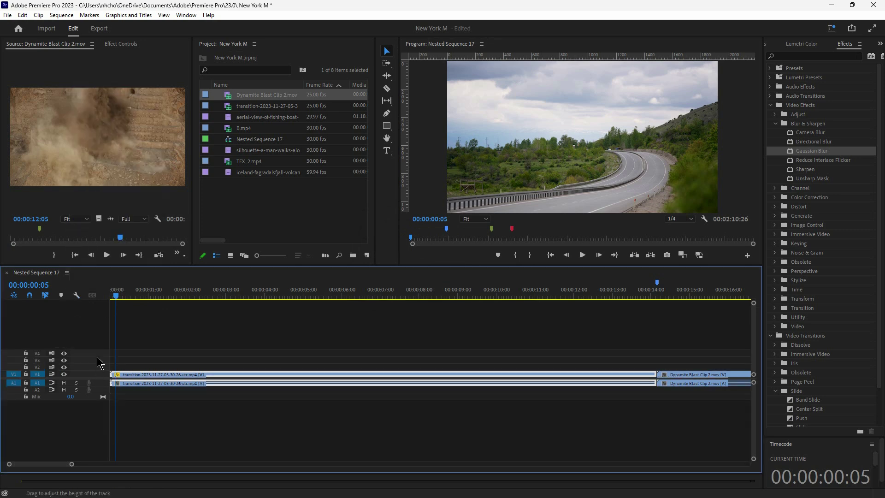
pyautogui.click(78, 296)
pyautogui.click(99, 233)
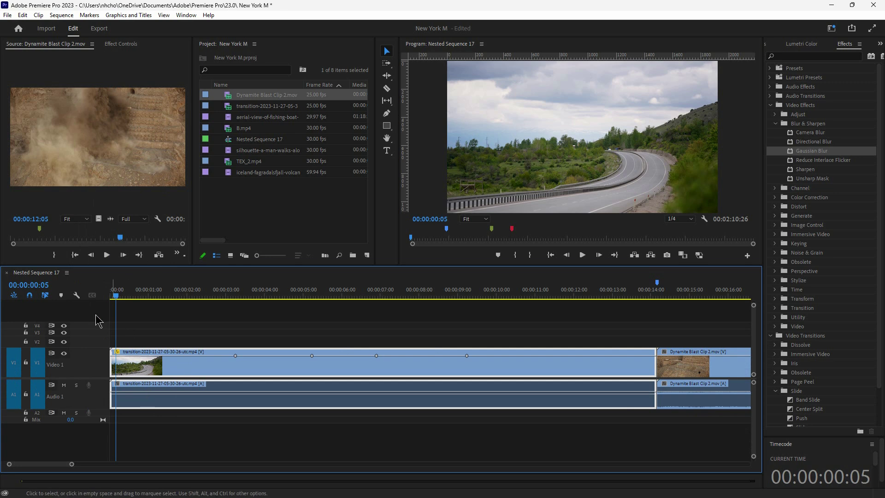
pyautogui.click(79, 297)
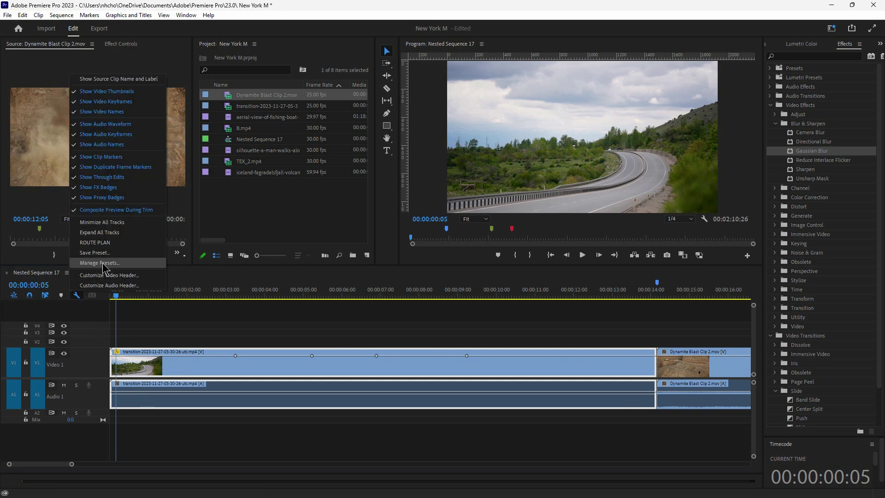
pyautogui.click(102, 360)
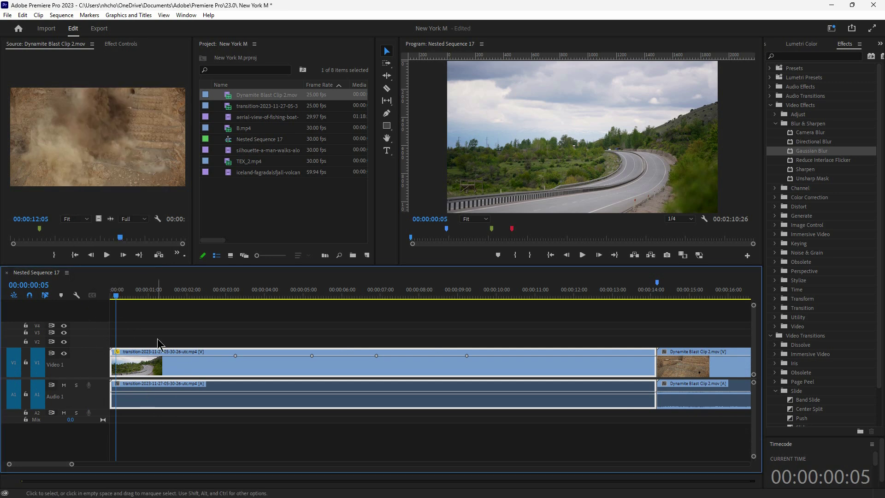
pyautogui.click(191, 437)
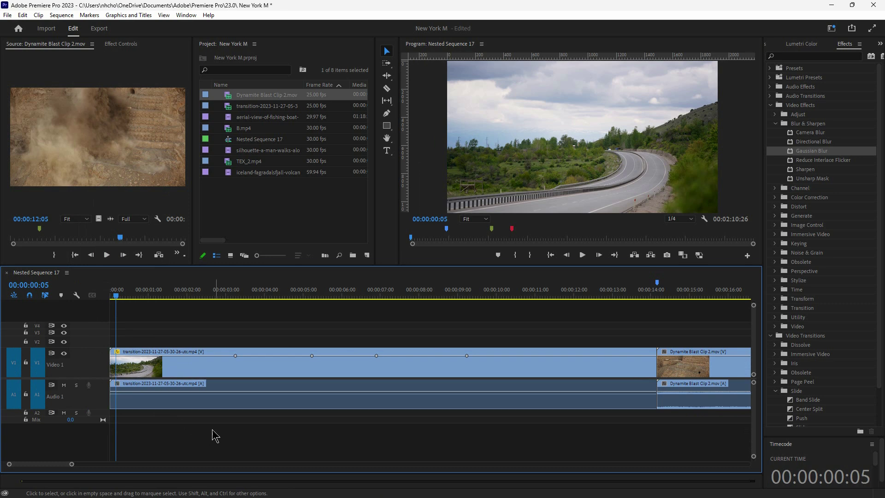
# Step: Review the keyboard shortcut choices for the ROUTE PLAN track height preset and close the preset manager without changing anything
pyautogui.click(188, 352)
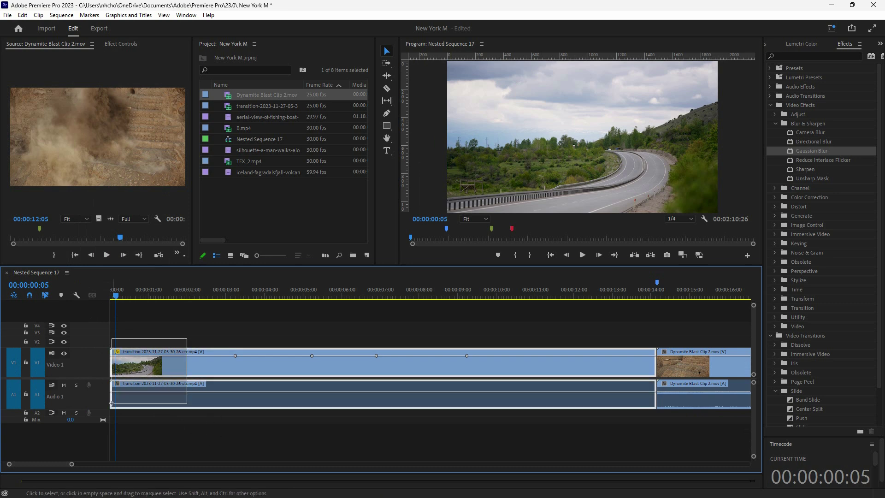
pyautogui.click(163, 451)
pyautogui.click(76, 295)
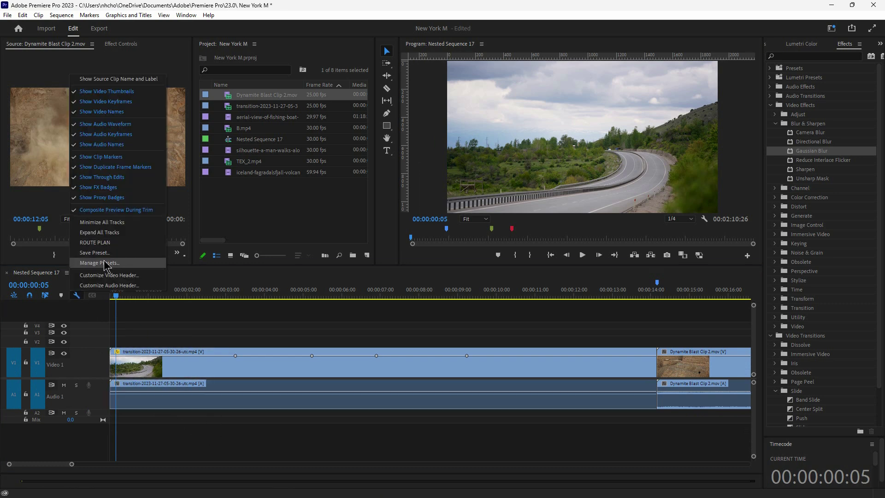
pyautogui.click(98, 263)
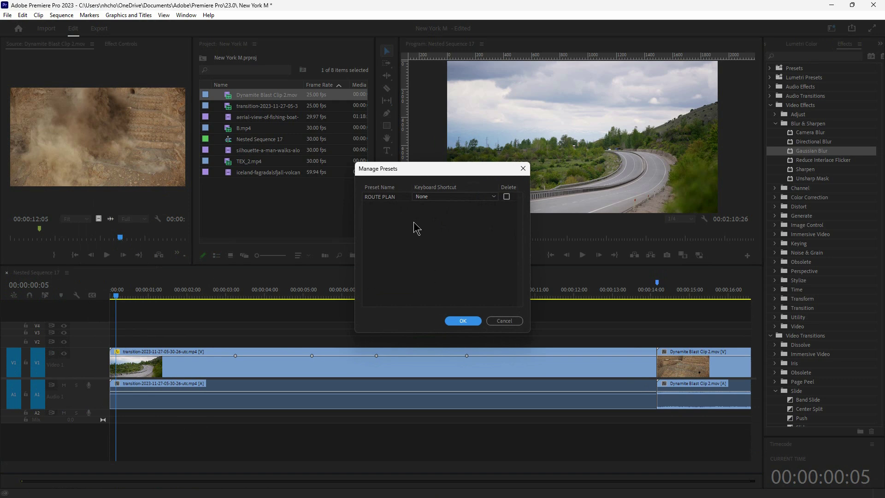
pyautogui.click(493, 196)
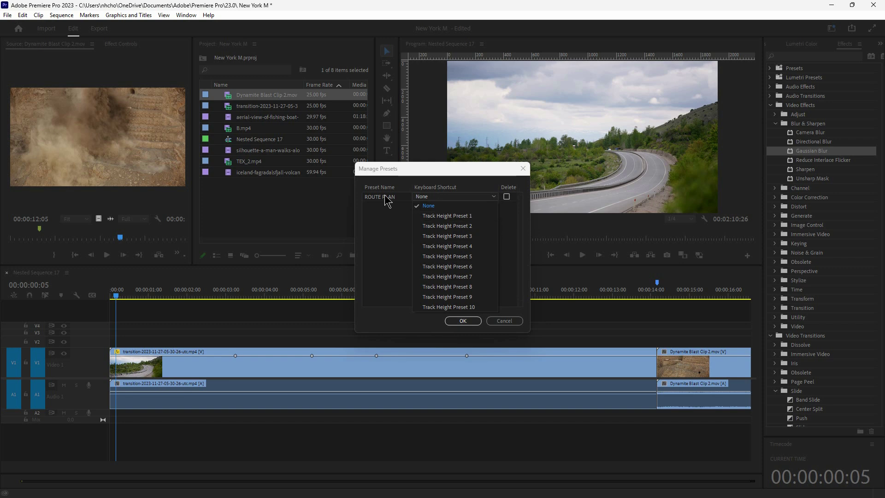
pyautogui.click(391, 240)
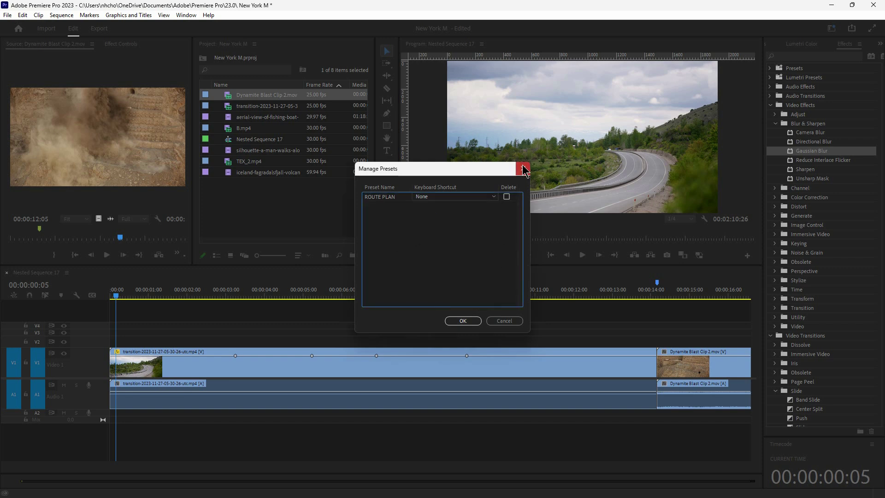
pyautogui.click(523, 169)
# Step: Examine the buttons available for customizing the video track header and cancel without changes
pyautogui.click(76, 295)
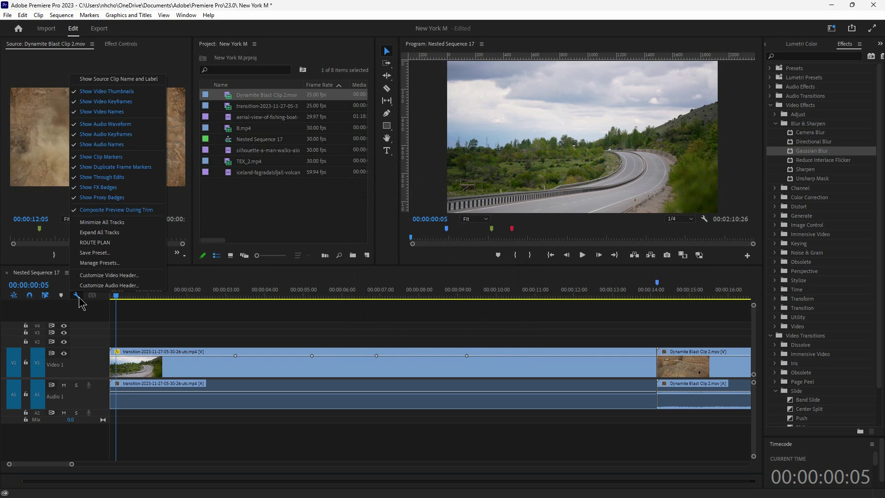
pyautogui.click(121, 277)
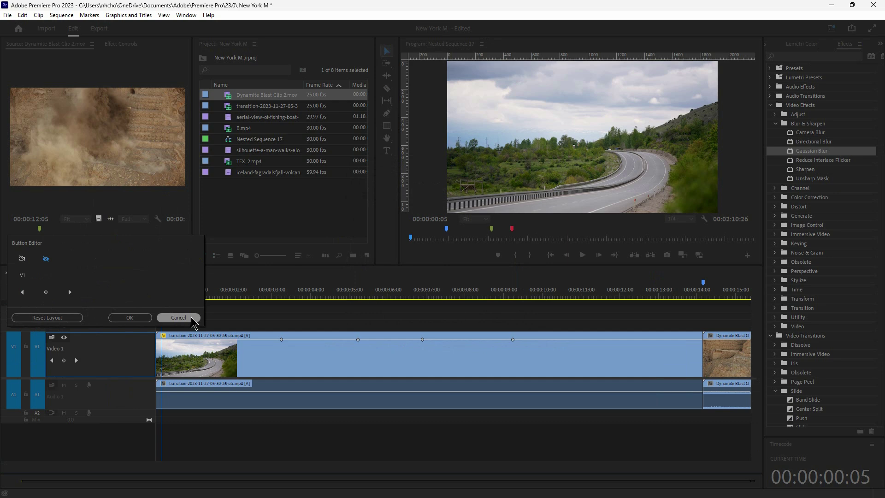
pyautogui.click(178, 318)
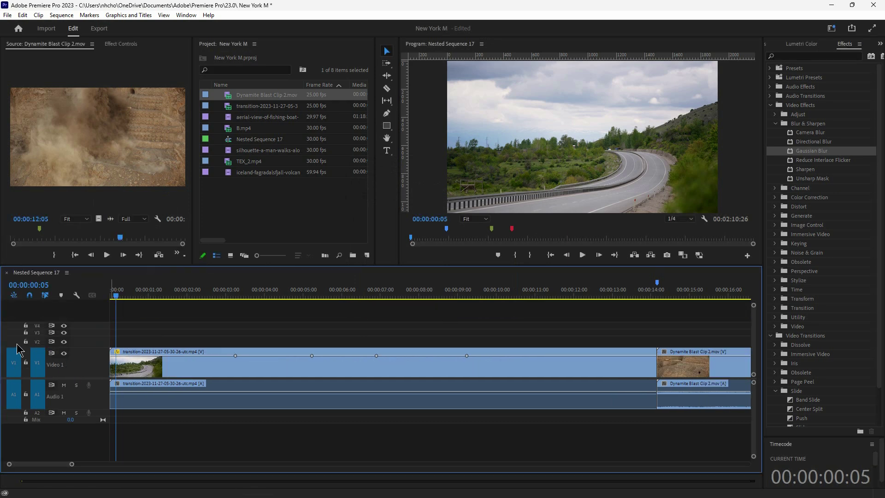
pyautogui.click(77, 295)
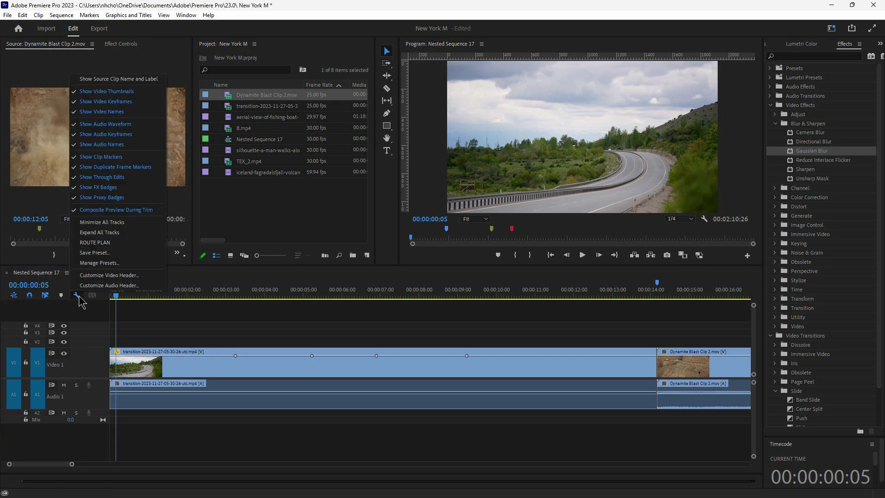
pyautogui.click(99, 275)
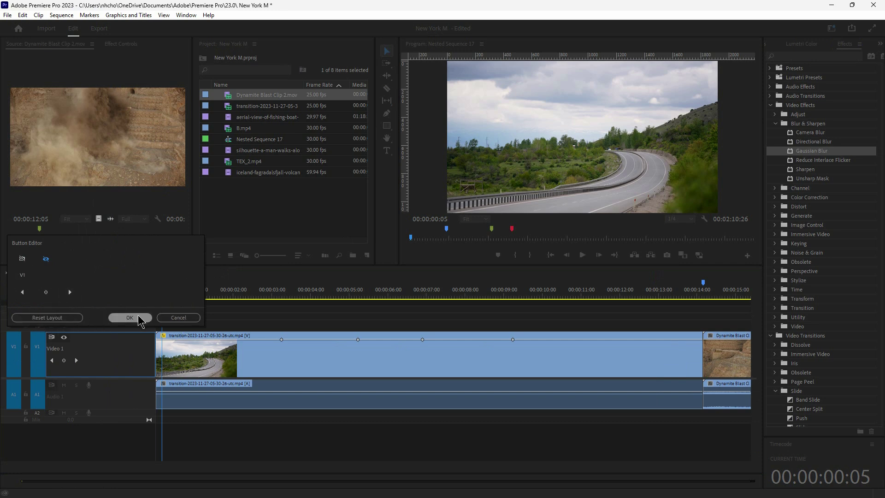
pyautogui.click(167, 319)
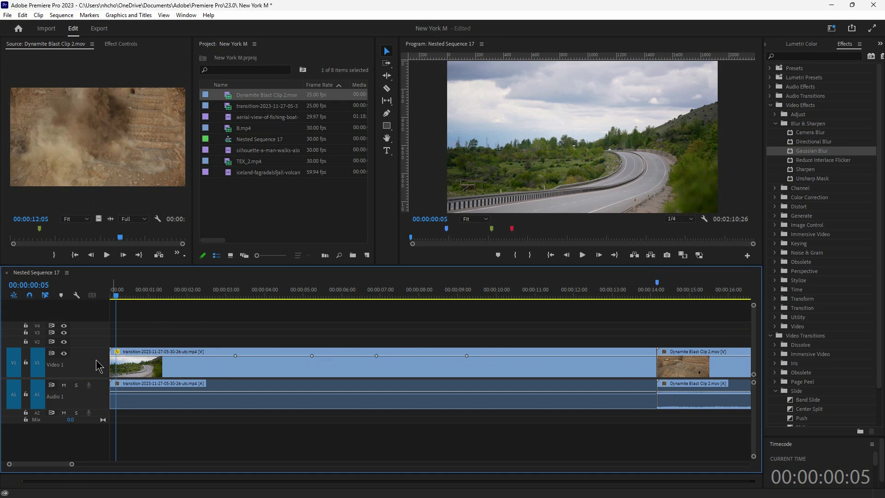
# Step: Customize the audio track header by adding the Track Meter to Audio 1 below its keyframe controls
pyautogui.click(77, 295)
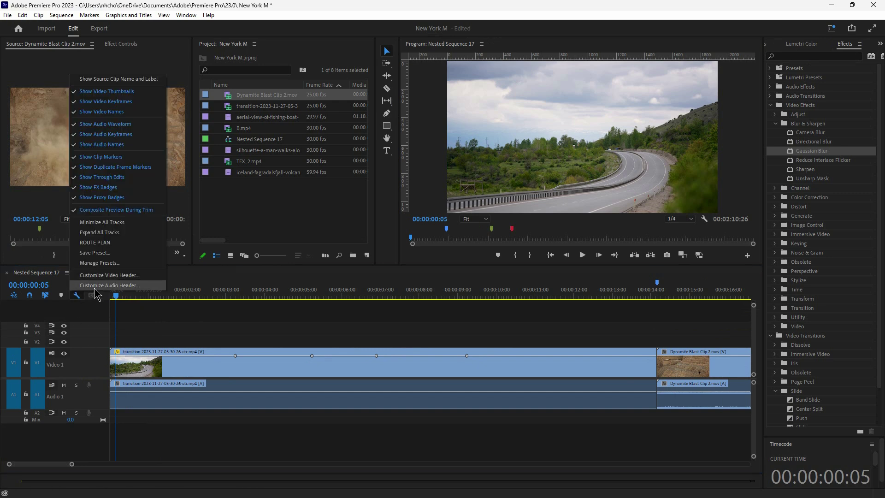
pyautogui.click(96, 287)
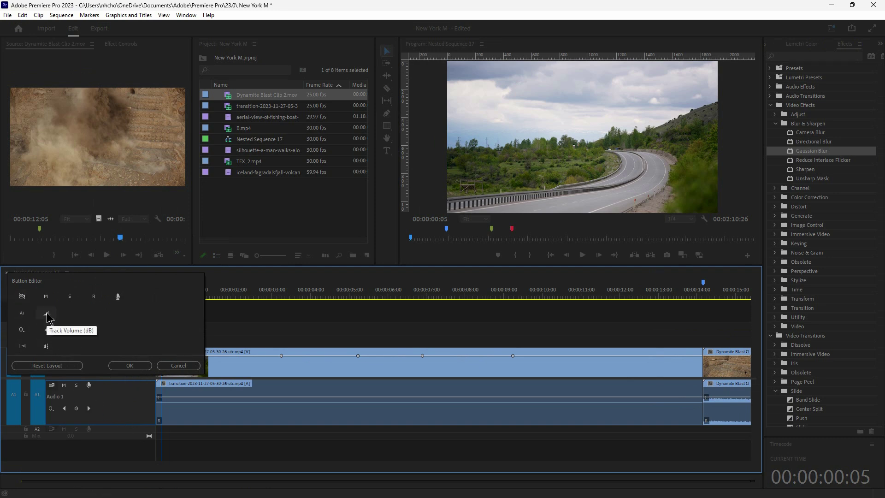
pyautogui.moveTo(46, 315); pyautogui.dragTo(63, 323)
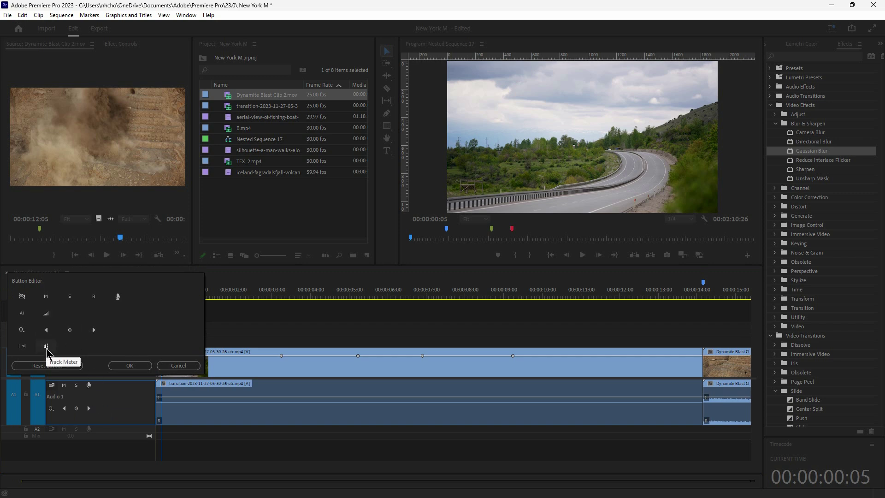
pyautogui.moveTo(47, 348); pyautogui.dragTo(127, 422)
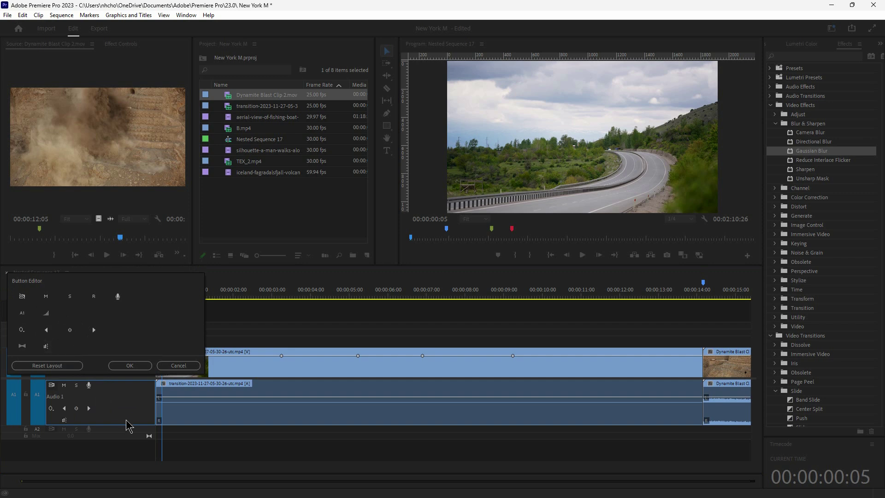
pyautogui.click(130, 365)
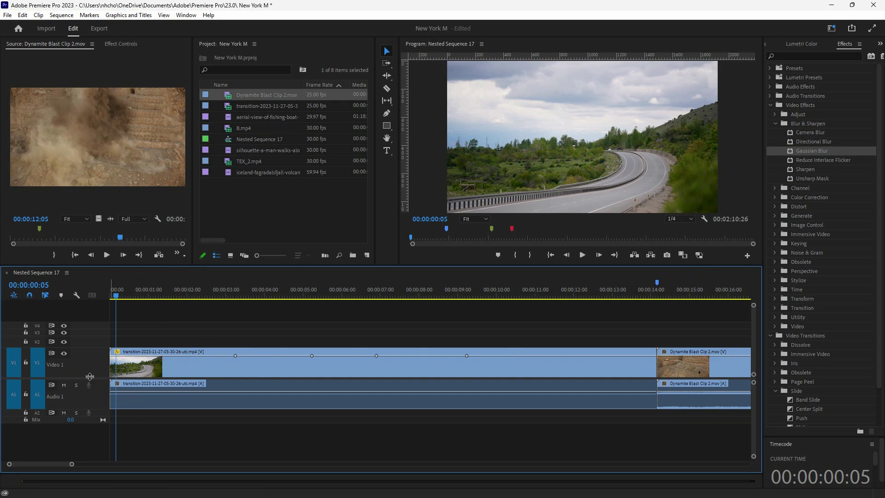
# Step: Check the customized audio track header in its button editor and cancel without further changes
pyautogui.click(77, 295)
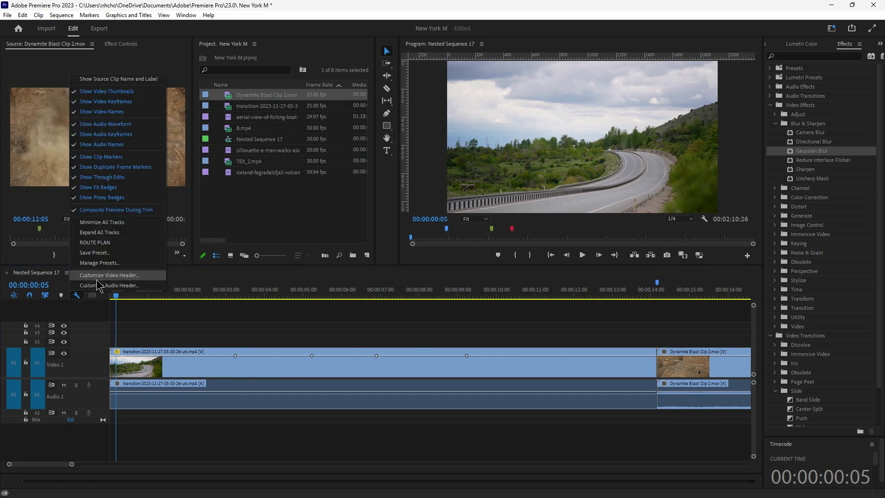
pyautogui.click(98, 288)
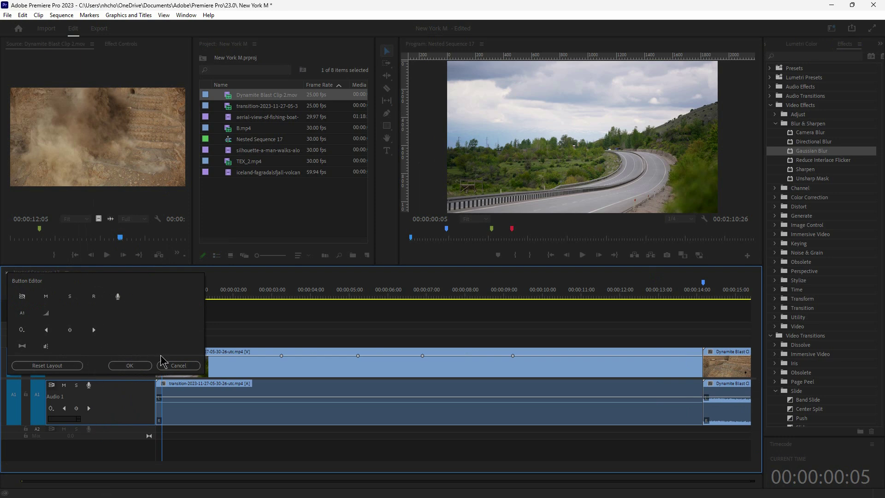
pyautogui.click(178, 365)
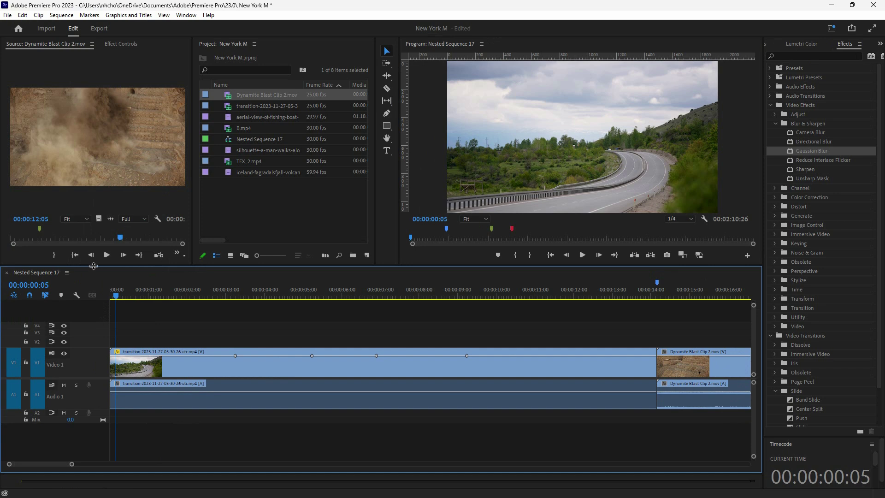
# Step: Make the timeline area slightly taller and collapse the Video 1 track to its minimized height
pyautogui.moveTo(93, 266); pyautogui.dragTo(94, 307)
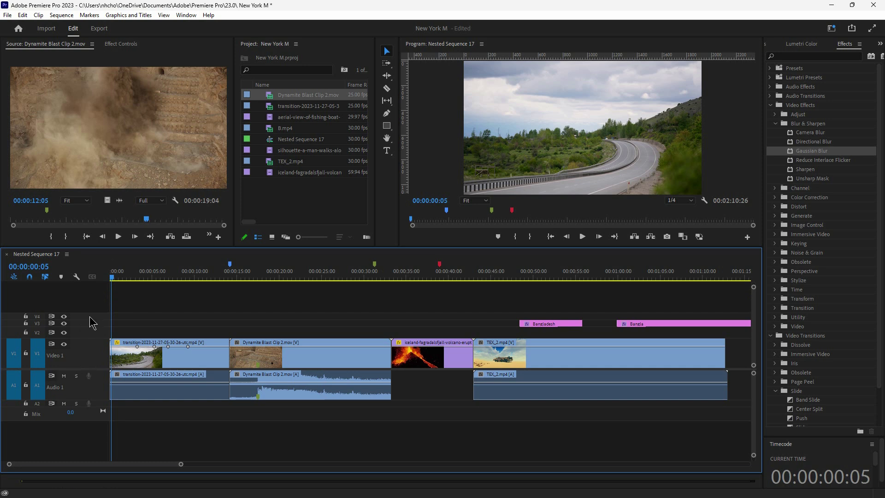
pyautogui.doubleClick(90, 355)
pyautogui.doubleClick(92, 350)
# Step: Add a single video track from the Video 2 header and delete the Video 2 track again
pyautogui.rightClick(93, 349)
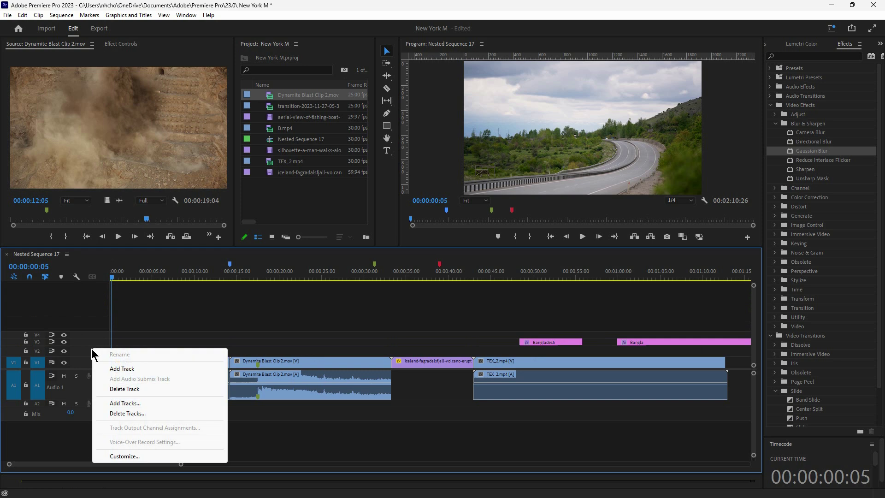
pyautogui.click(118, 368)
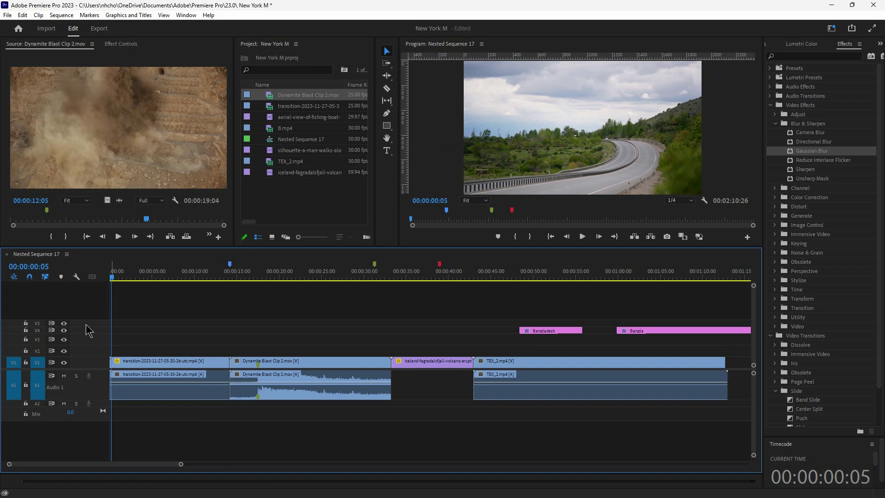
pyautogui.rightClick(90, 350)
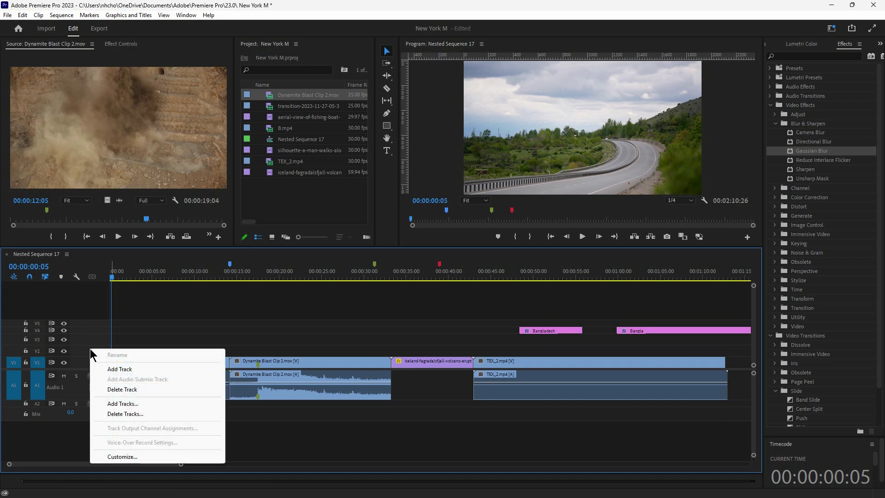
pyautogui.click(111, 390)
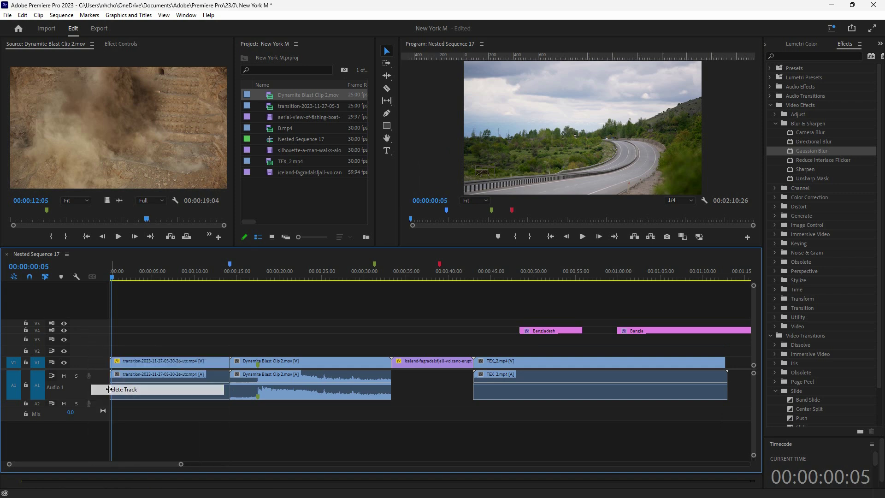
pyautogui.rightClick(90, 351)
pyautogui.click(78, 356)
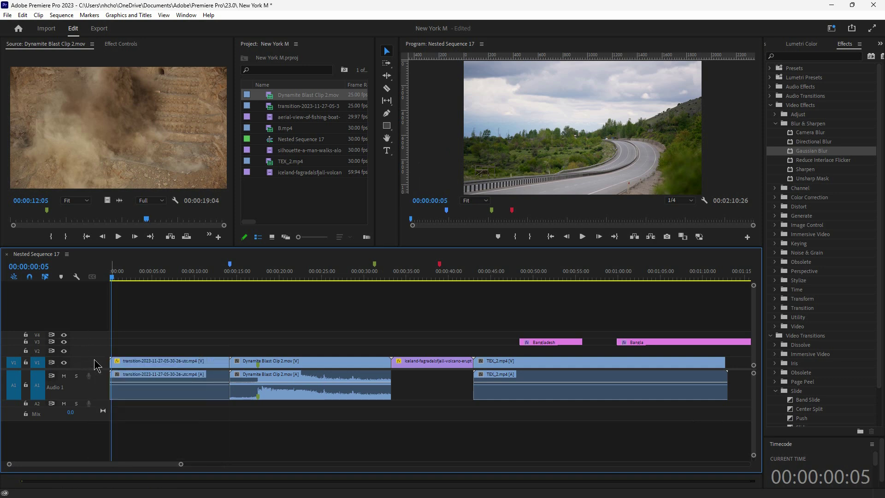
# Step: Add 10 video tracks after Video 4 and 10 standard audio tracks after Audio 2
pyautogui.rightClick(91, 360)
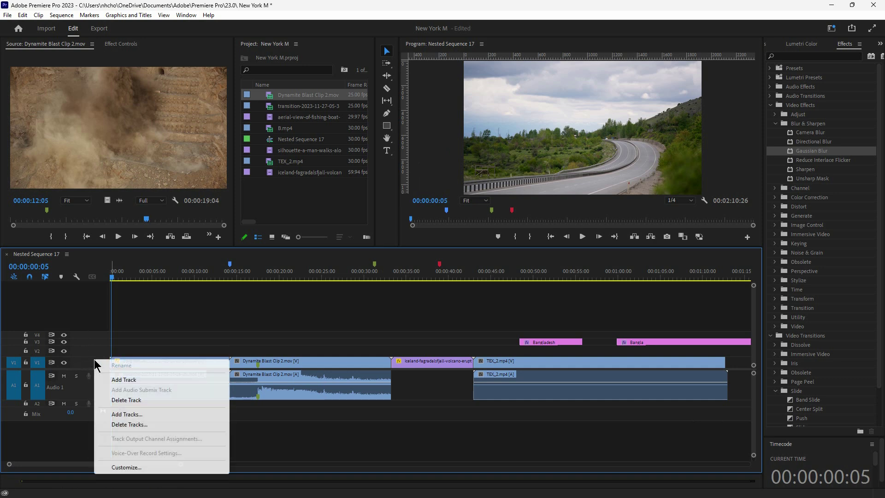
pyautogui.click(126, 414)
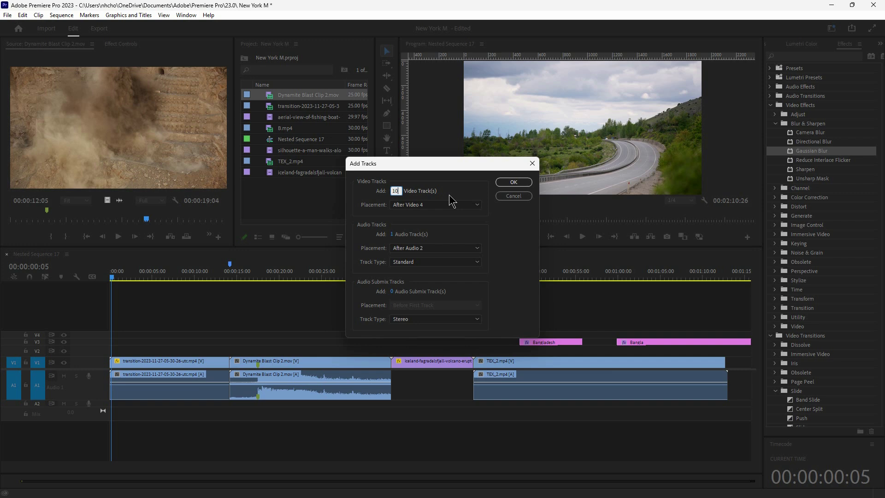
pyautogui.click(394, 235)
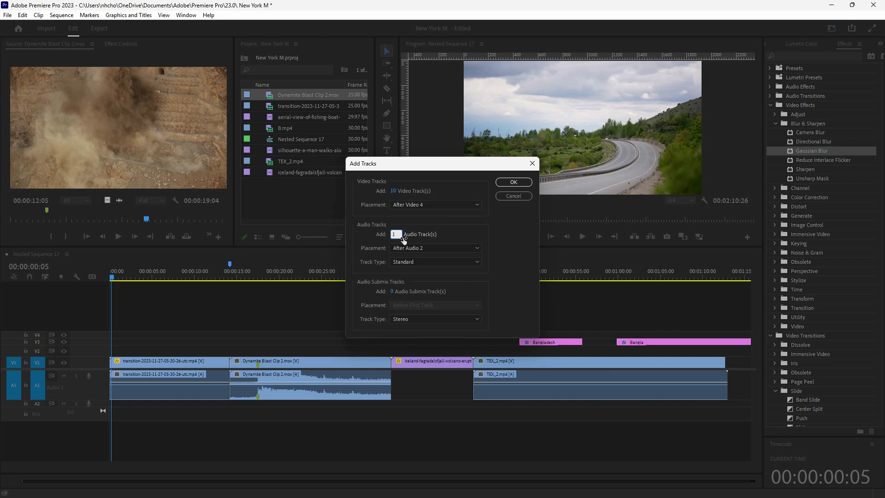
pyautogui.write('10')
pyautogui.click(501, 182)
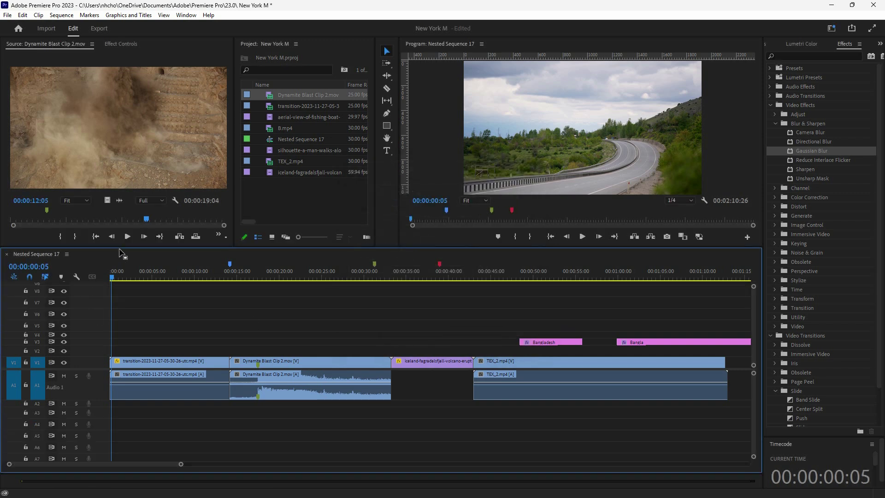
# Step: Enlarge the timeline area to show more tracks and delete all empty video tracks
pyautogui.moveTo(119, 247); pyautogui.dragTo(119, 52)
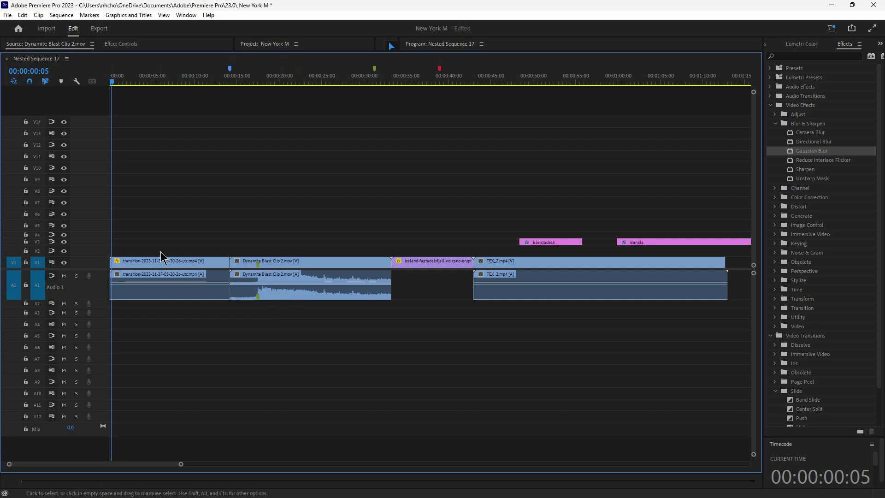
pyautogui.moveTo(143, 51); pyautogui.dragTo(145, 176)
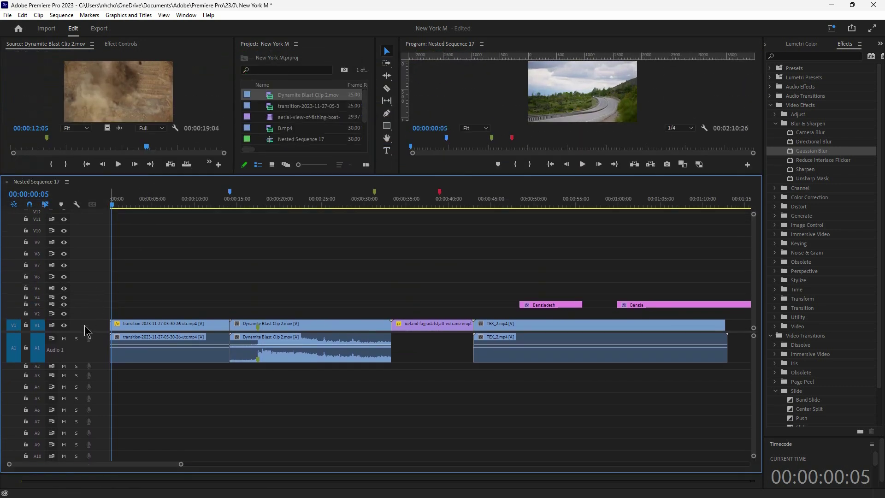
pyautogui.rightClick(85, 355)
pyautogui.click(112, 415)
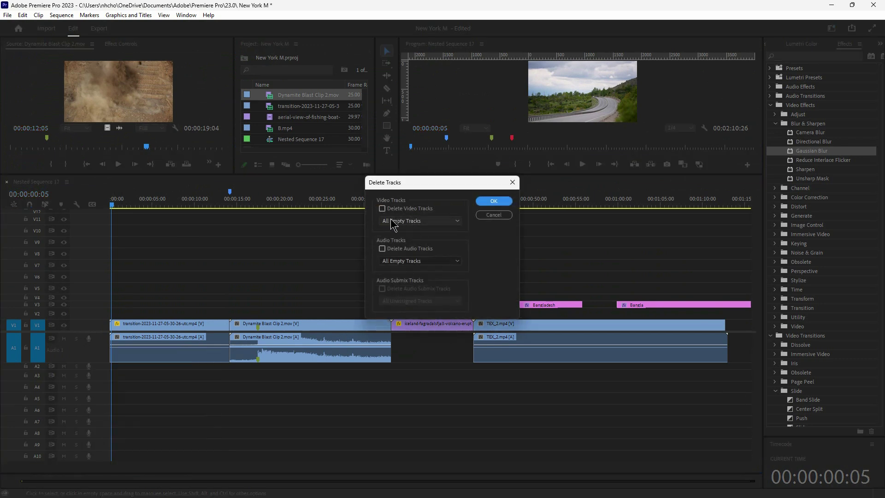
pyautogui.click(382, 209)
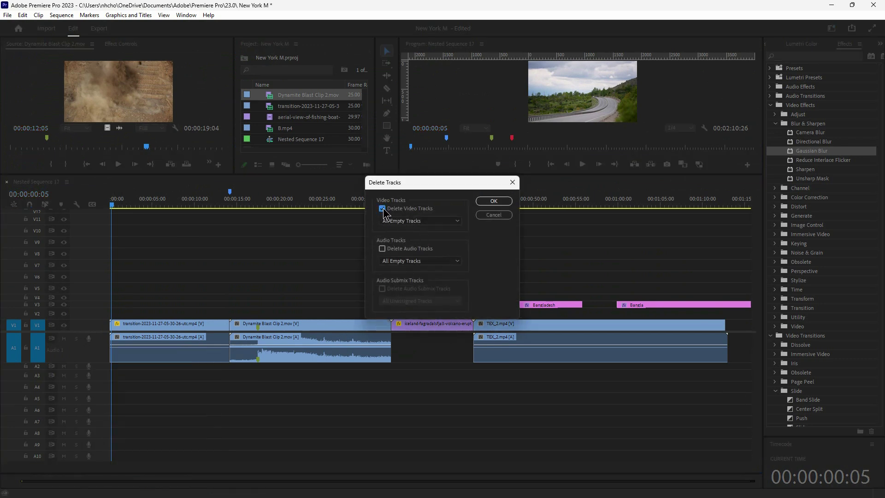
pyautogui.click(484, 203)
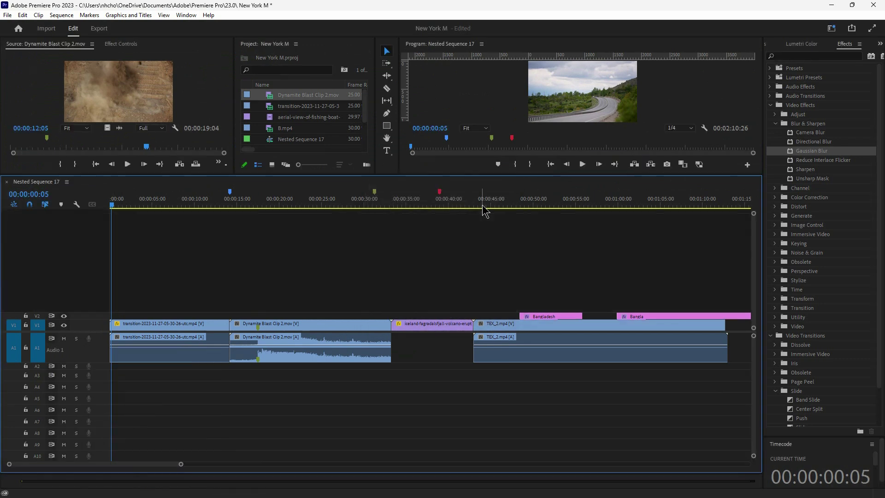
# Step: Delete all empty audio tracks from the sequence, leaving video track deletion switched off
pyautogui.rightClick(101, 367)
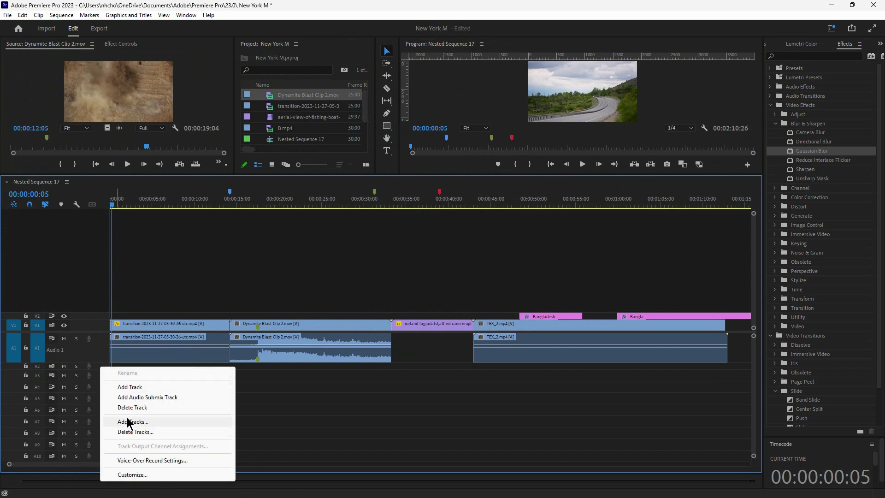
pyautogui.click(134, 431)
pyautogui.click(382, 208)
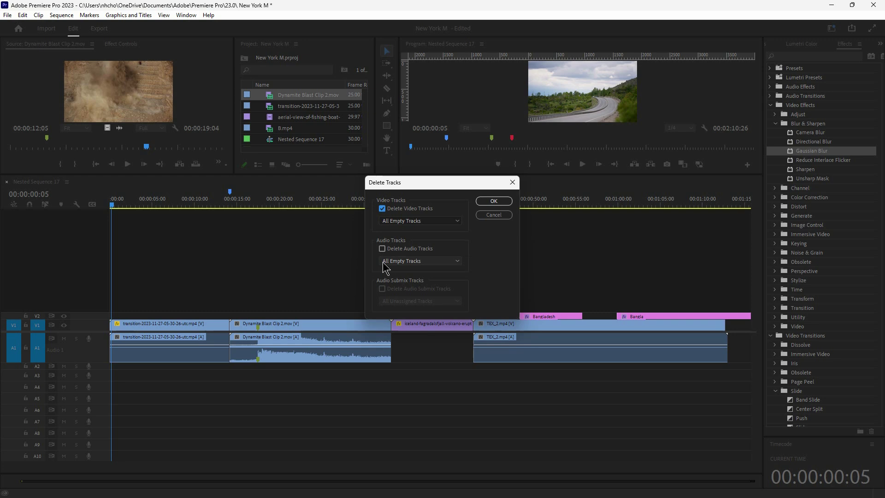
pyautogui.click(382, 208)
pyautogui.click(382, 248)
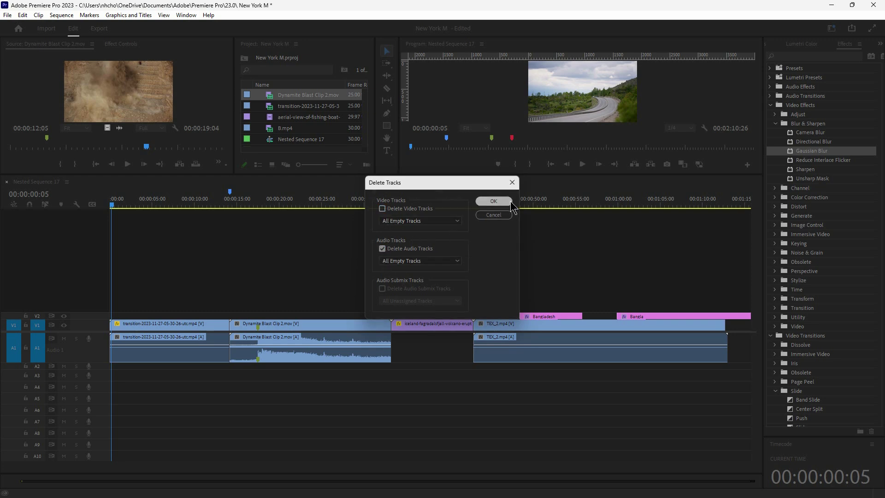
pyautogui.click(494, 201)
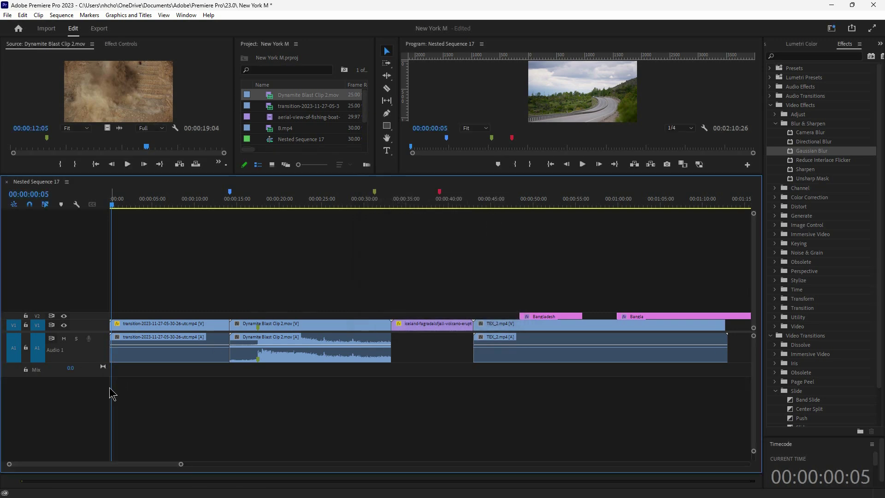
# Step: Shrink the timeline area and open the video track header's button editor, closing it without changing any buttons
pyautogui.rightClick(92, 323)
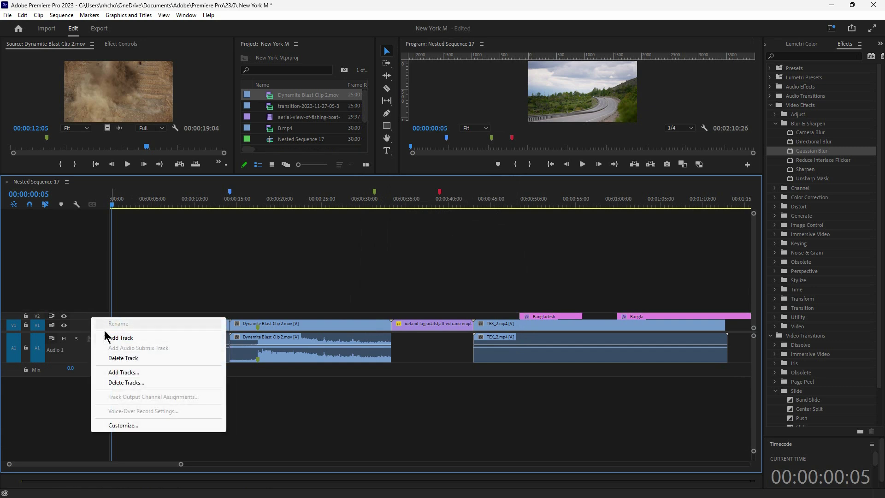
pyautogui.click(84, 322)
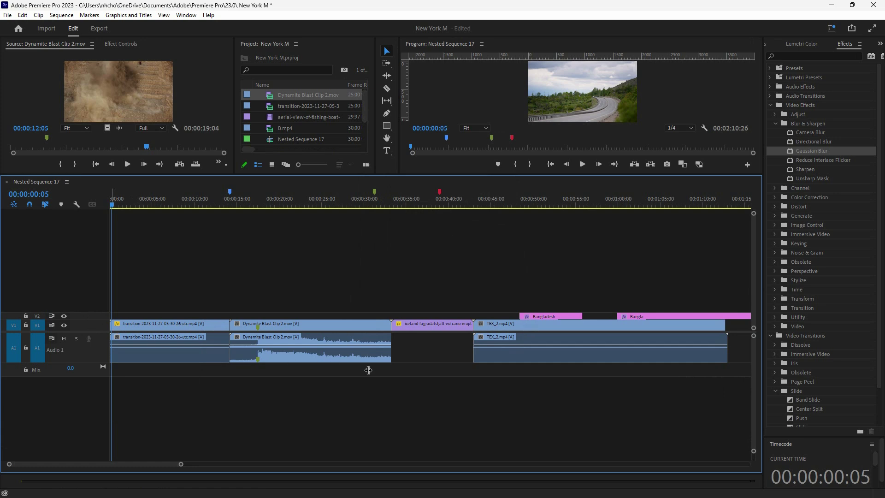
pyautogui.moveTo(133, 175); pyautogui.dragTo(135, 323)
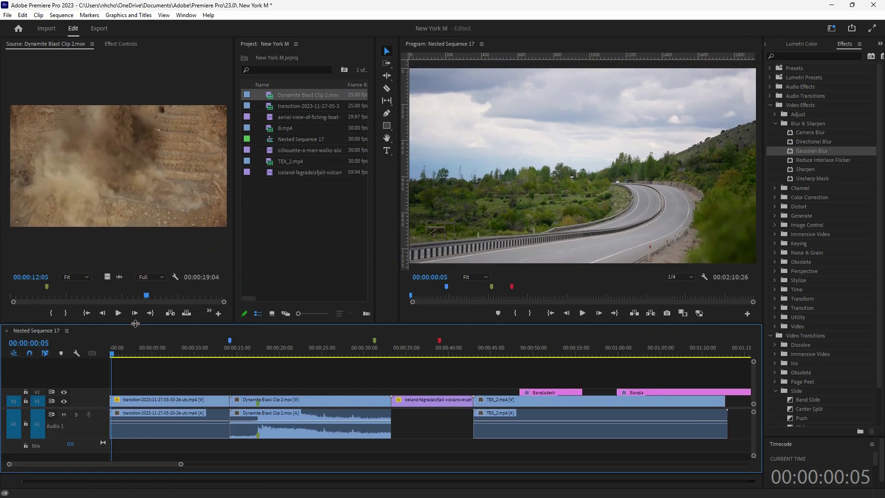
pyautogui.rightClick(98, 400)
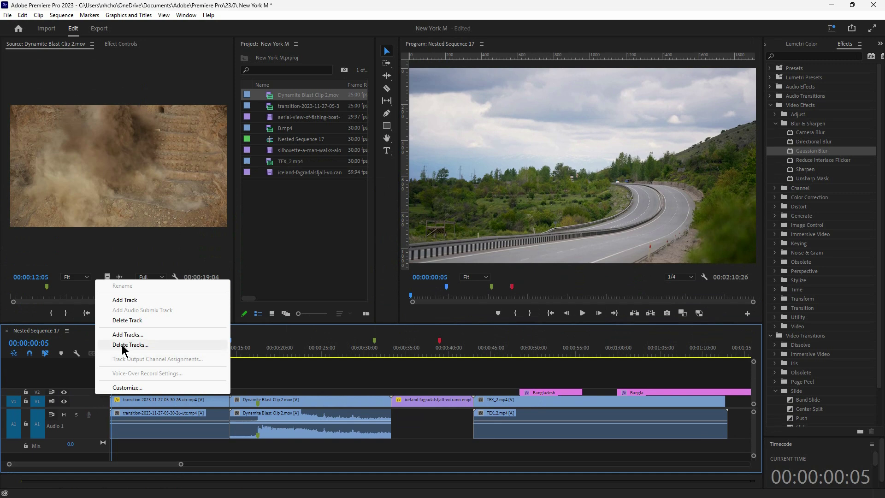
pyautogui.click(119, 388)
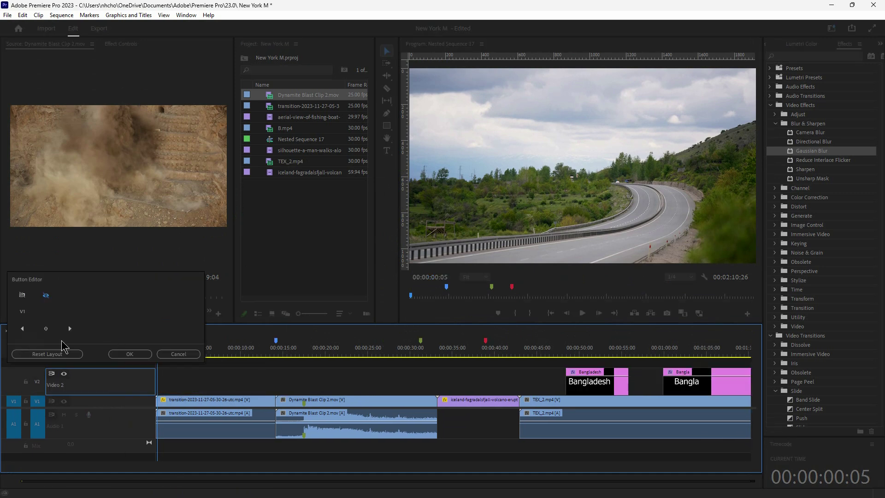
pyautogui.press('Escape')
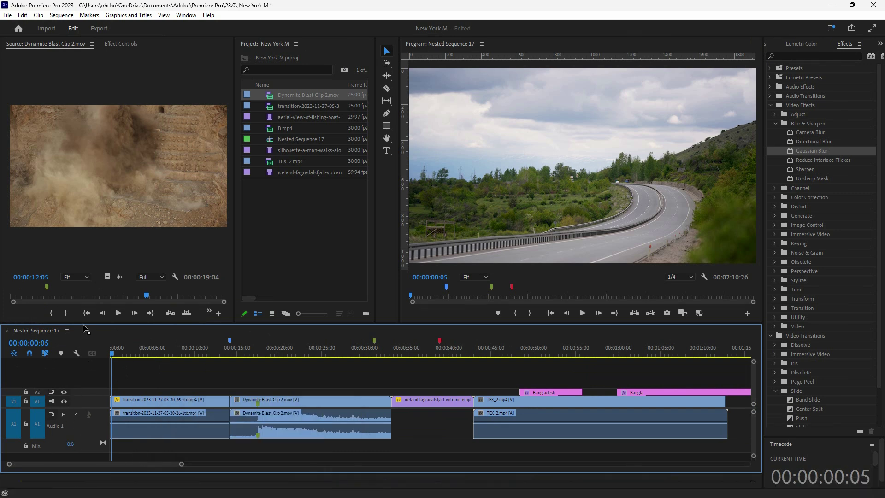
# Step: Enlarge the timeline and Video 2 slightly and stagger the Dynamite Blast, Iceland volcano and TEX_2.mp4 clips leftward onto Video 2, 3 and 4
pyautogui.moveTo(83, 324); pyautogui.dragTo(83, 296)
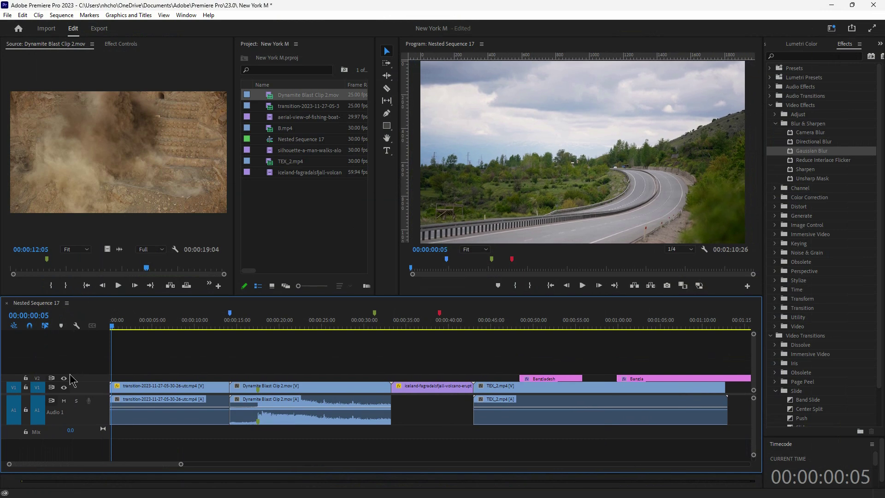
pyautogui.scroll(2, 74, 376)
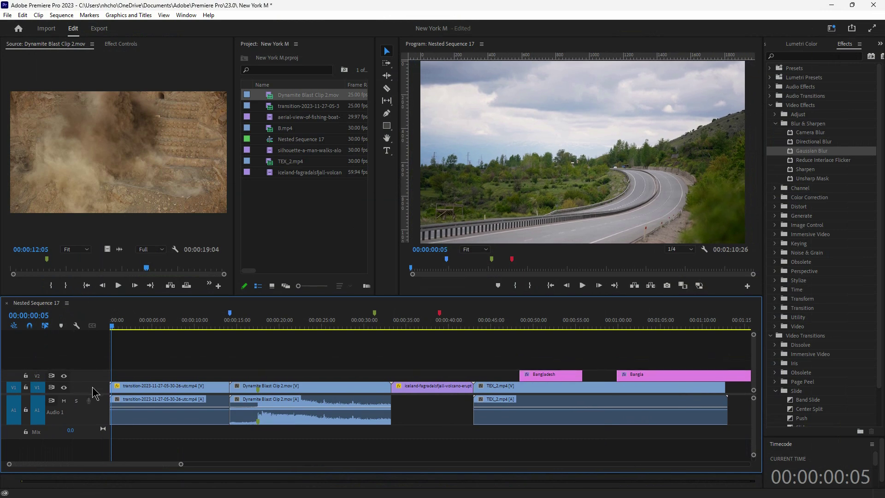
pyautogui.click(291, 389)
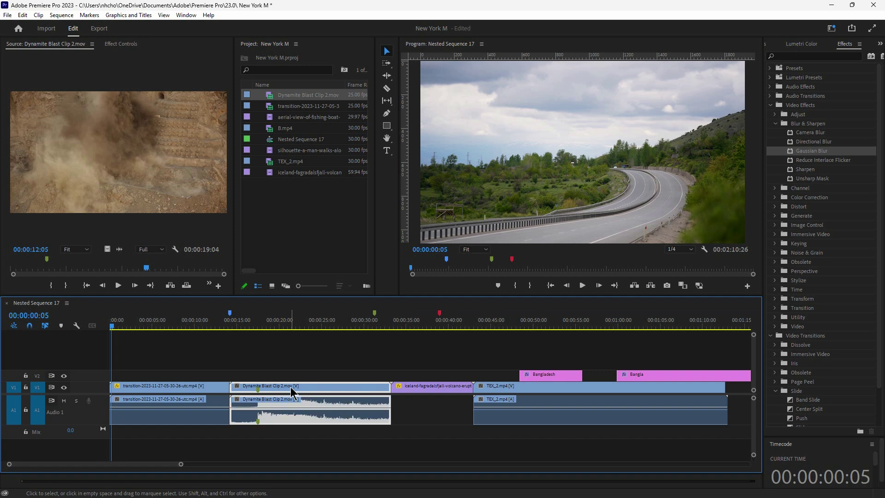
pyautogui.moveTo(291, 389); pyautogui.dragTo(215, 378)
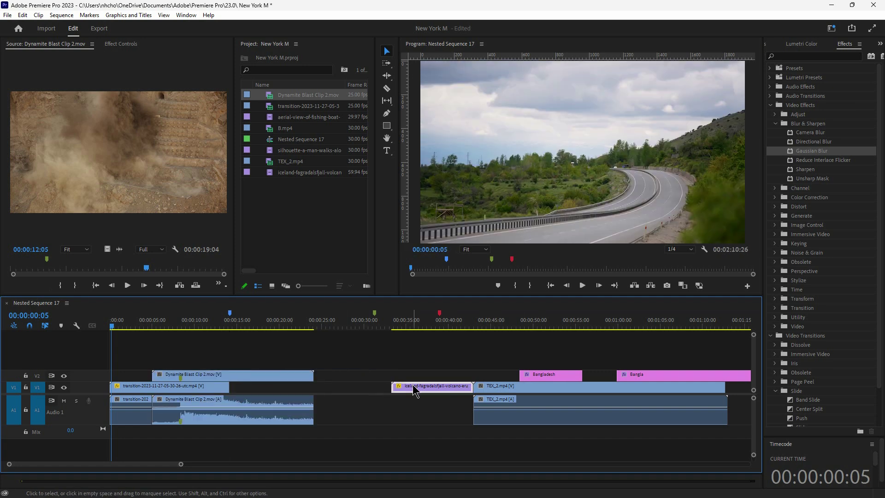
pyautogui.moveTo(415, 391); pyautogui.dragTo(252, 368)
pyautogui.moveTo(530, 394); pyautogui.dragTo(318, 352)
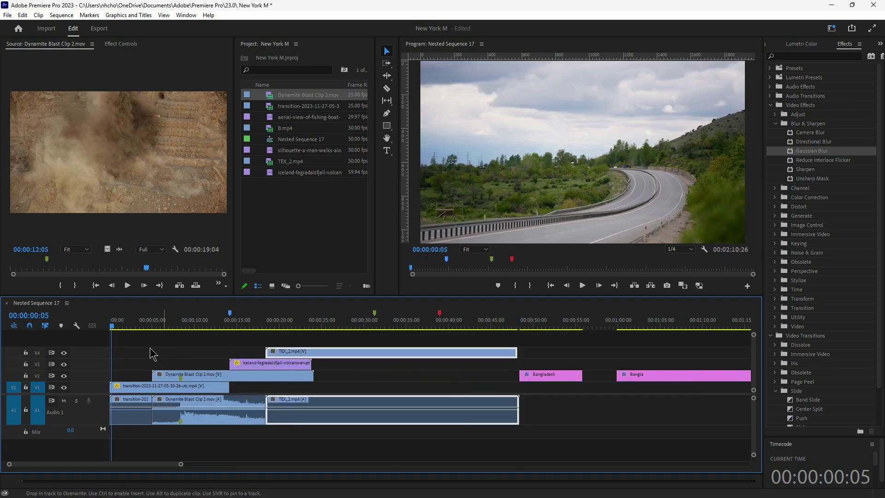
# Step: Toggle the Video 4 and Video 1 track outputs off and on again, previewing the start of the sequence
pyautogui.click(64, 353)
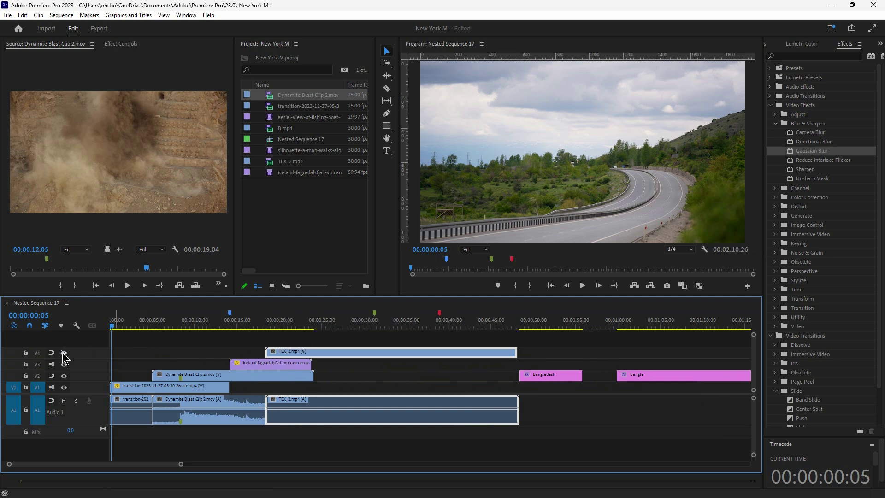
pyautogui.click(63, 353)
pyautogui.click(64, 387)
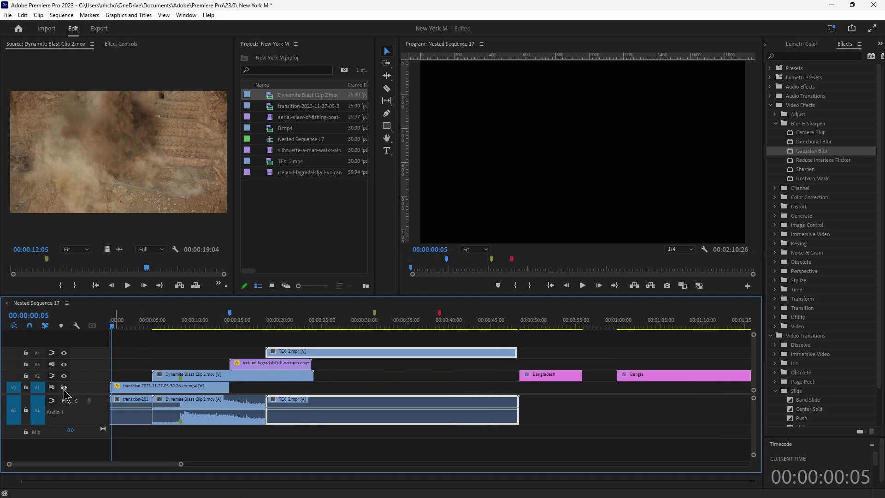
pyautogui.click(121, 325)
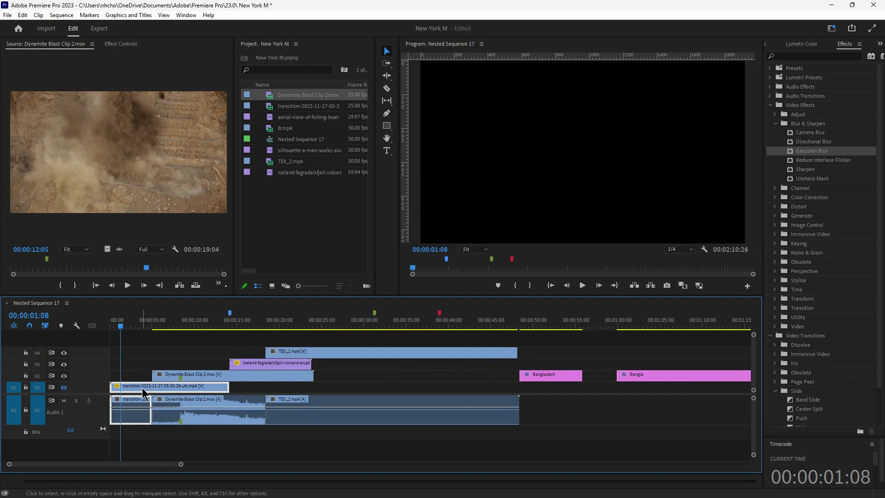
pyautogui.moveTo(119, 328); pyautogui.dragTo(109, 329)
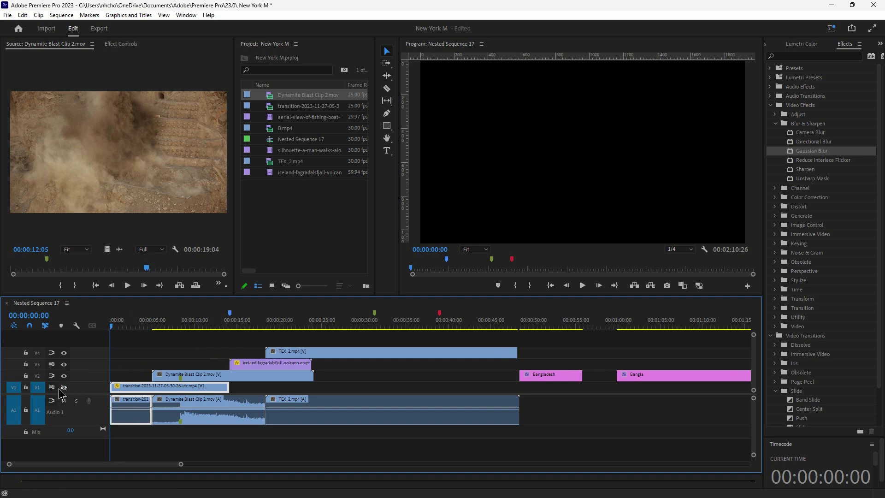
pyautogui.click(63, 387)
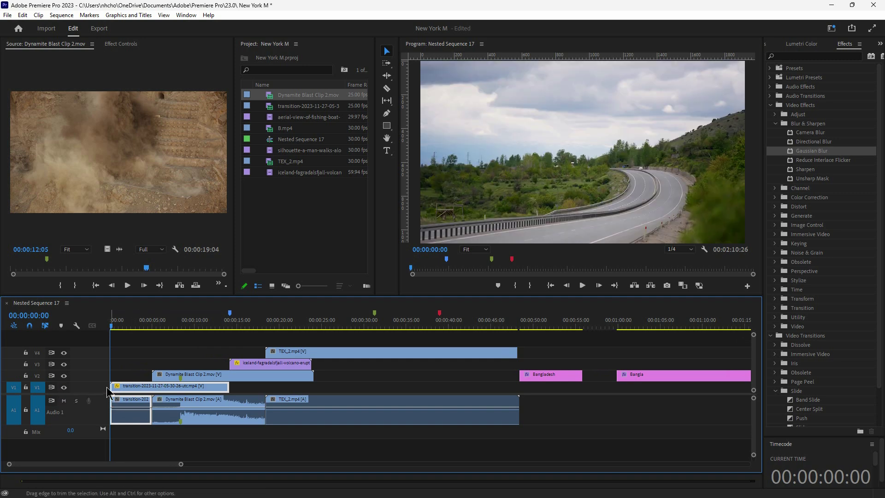
pyautogui.click(64, 387)
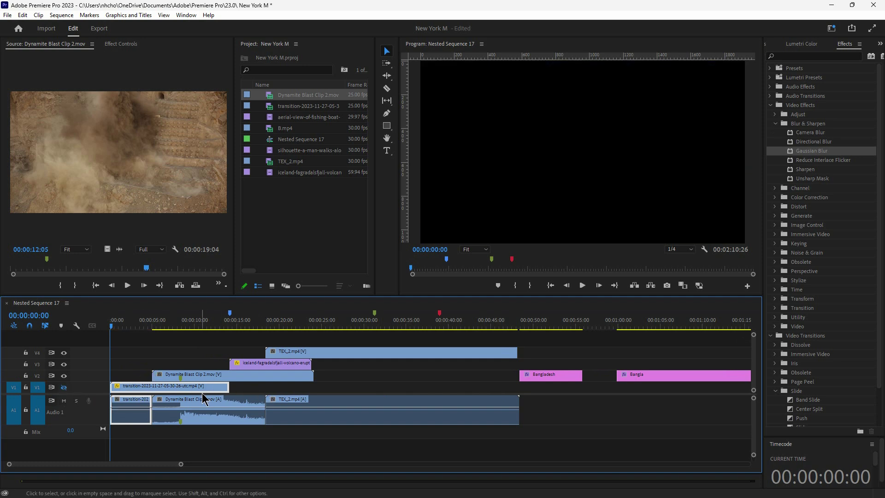
pyautogui.moveTo(322, 387); pyautogui.dragTo(744, 389)
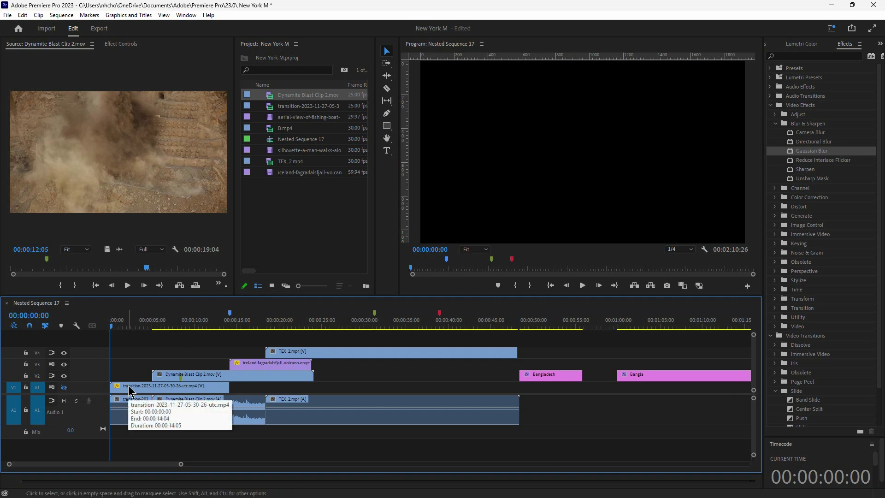
pyautogui.click(65, 387)
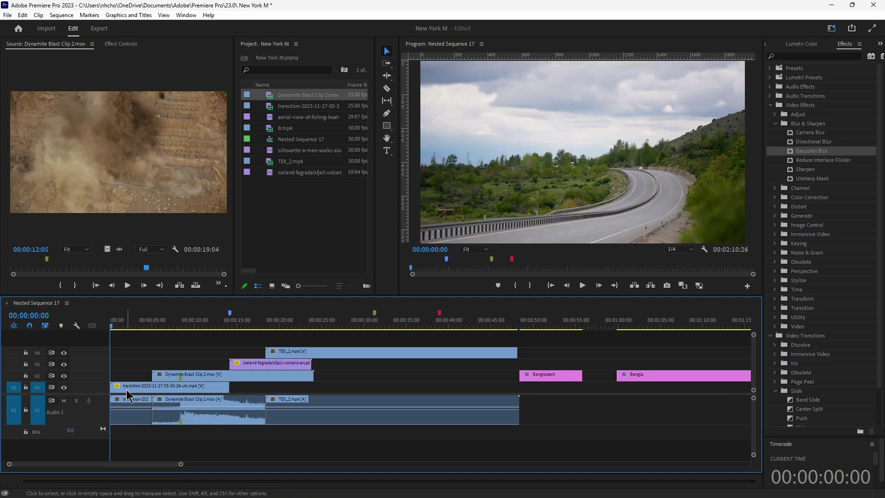
# Step: Turn off the track outputs of Video 4, Video 3 and Video 2 and move the playhead to 00:00:20:12
pyautogui.click(64, 353)
pyautogui.click(65, 364)
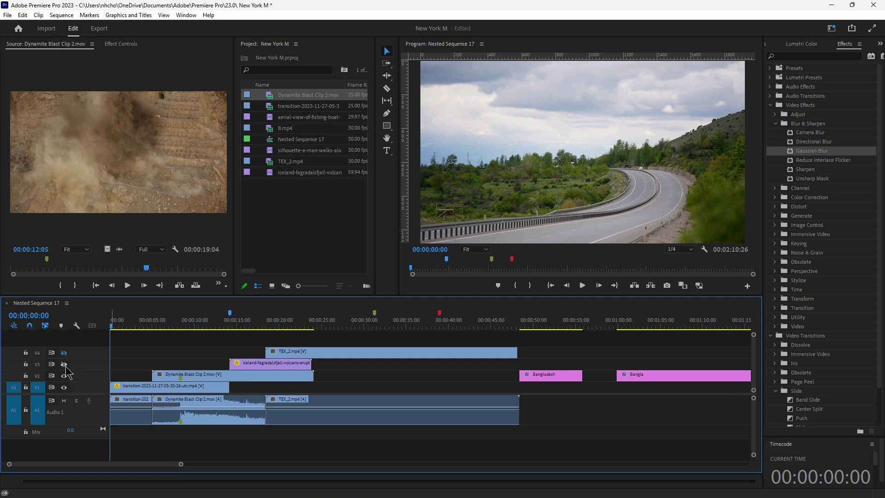
pyautogui.click(64, 375)
pyautogui.click(171, 325)
pyautogui.moveTo(173, 325); pyautogui.dragTo(282, 328)
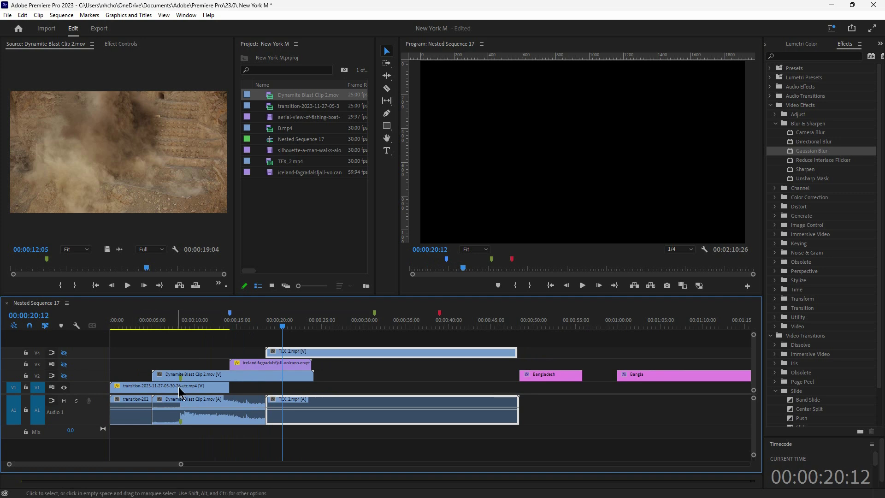
pyautogui.click(350, 389)
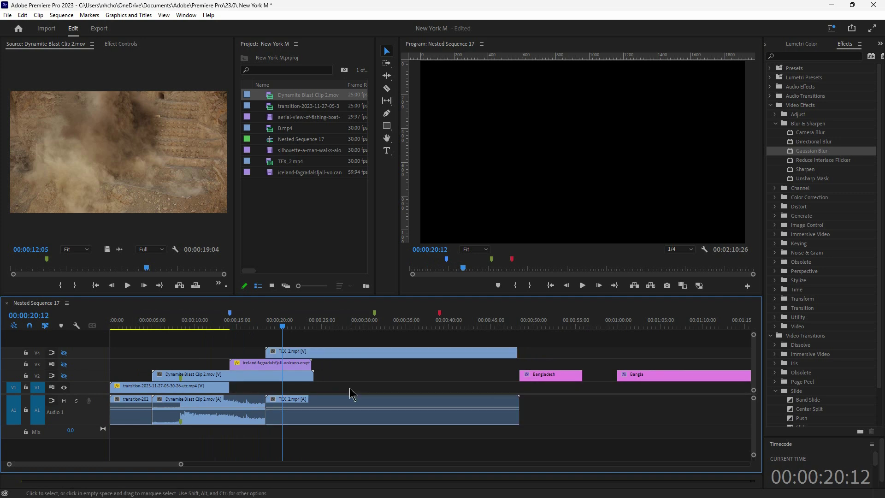
# Step: Turn the track outputs of Video 2, Video 3 and Video 4 back on and clear the timeline selection
pyautogui.click(64, 376)
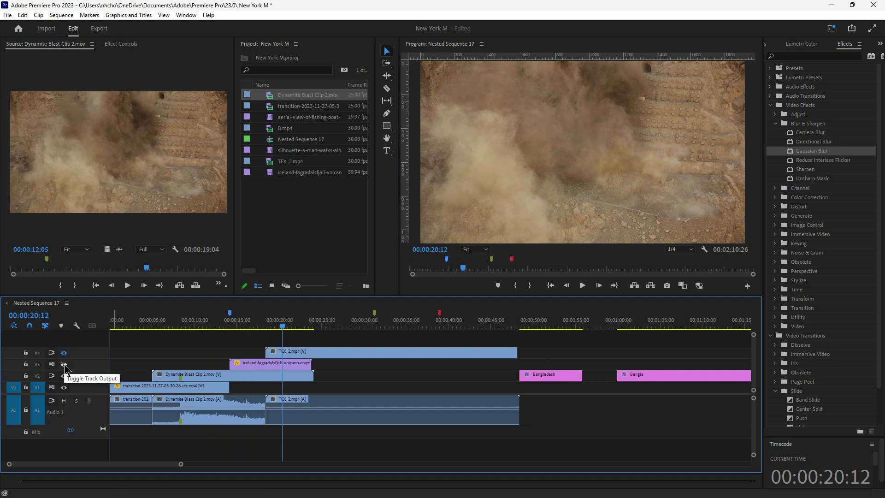
pyautogui.click(64, 364)
pyautogui.click(64, 353)
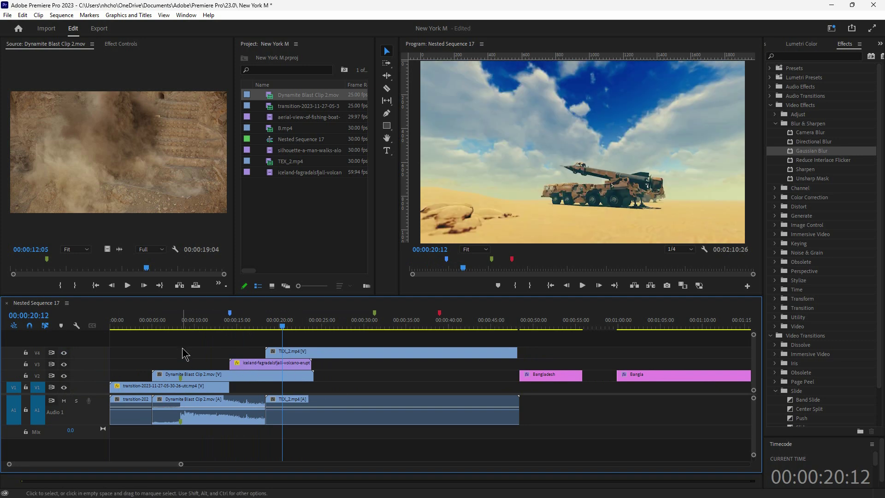
pyautogui.moveTo(185, 354); pyautogui.dragTo(335, 382)
pyautogui.click(387, 382)
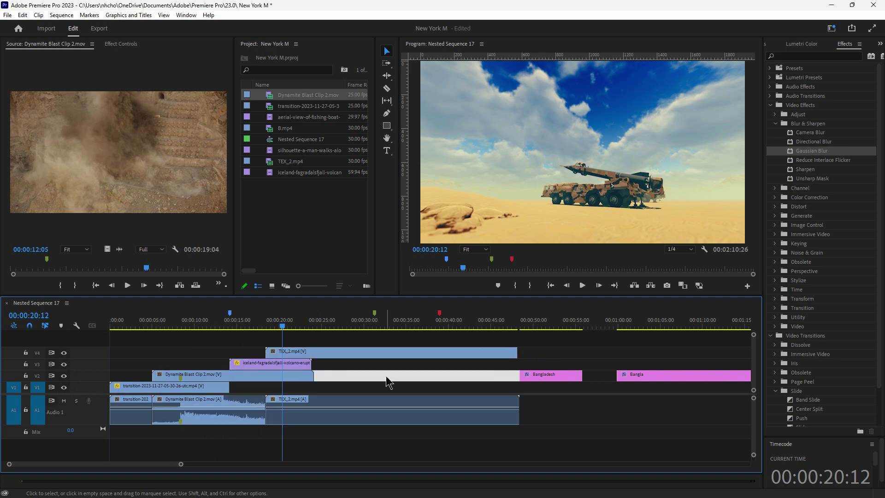
pyautogui.click(331, 364)
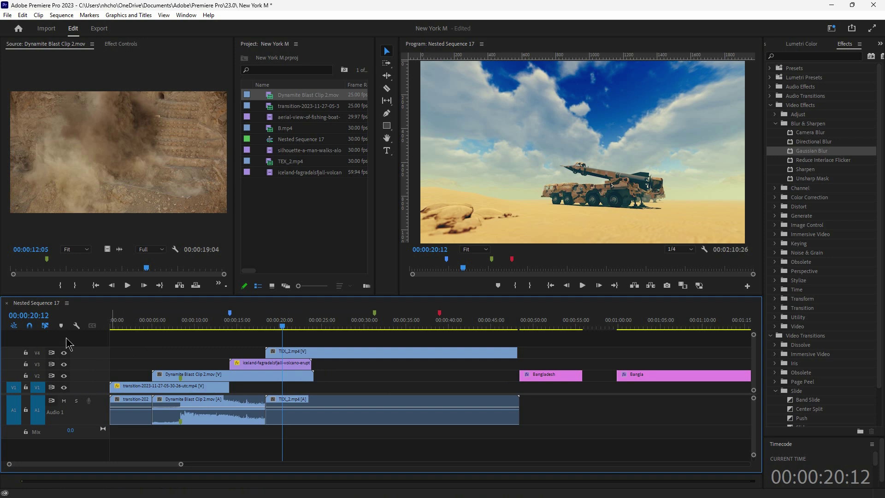
# Step: Zoom the timeline out to fit the whole sequence, make the Mix track slightly taller and reduce the timeline area's height
pyautogui.moveTo(181, 464); pyautogui.dragTo(305, 466)
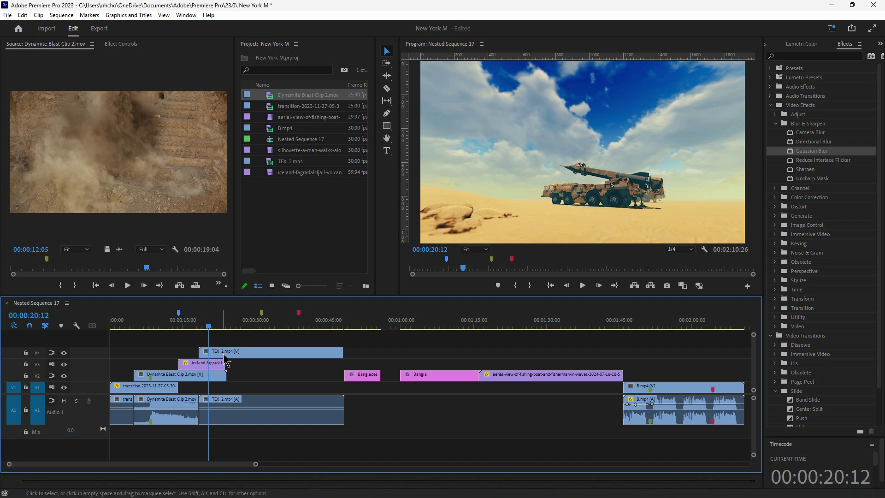
pyautogui.moveTo(189, 296); pyautogui.dragTo(189, 312)
pyautogui.doubleClick(95, 444)
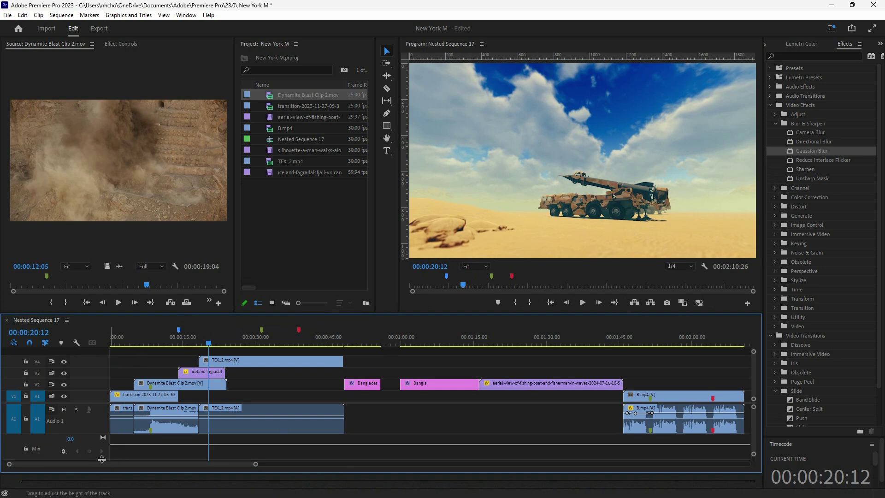
pyautogui.moveTo(102, 459); pyautogui.dragTo(102, 455)
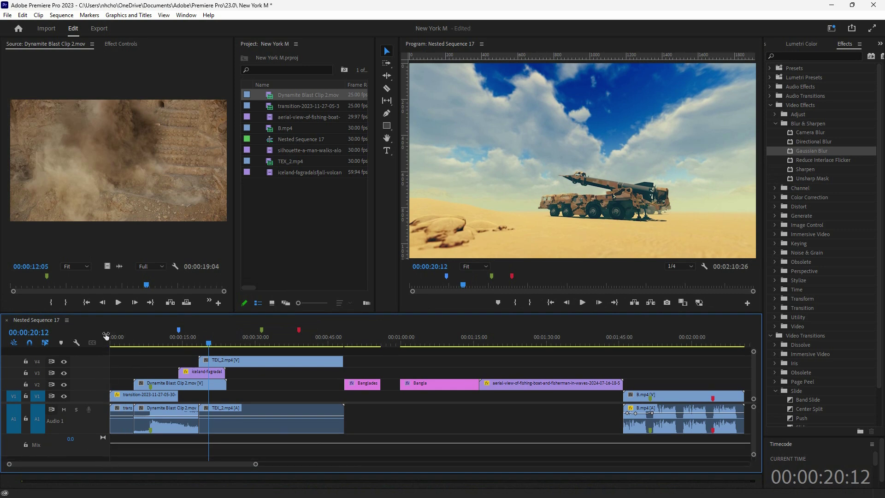
pyautogui.moveTo(121, 315); pyautogui.dragTo(122, 326)
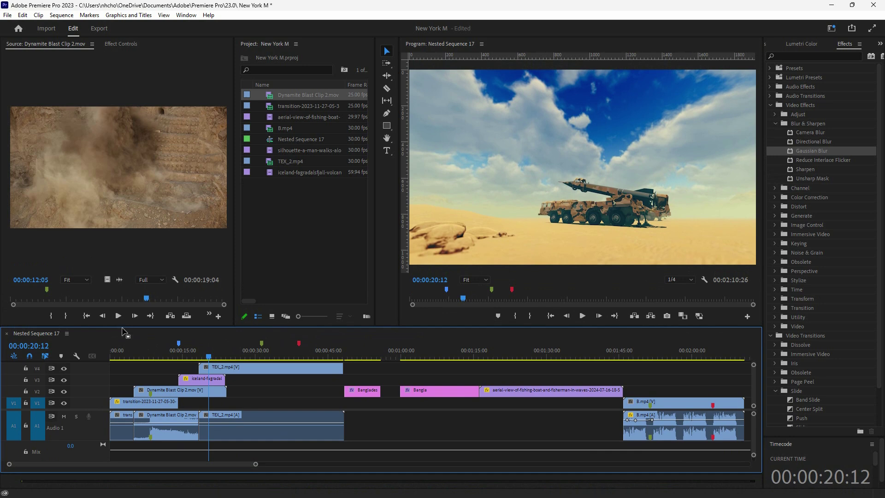
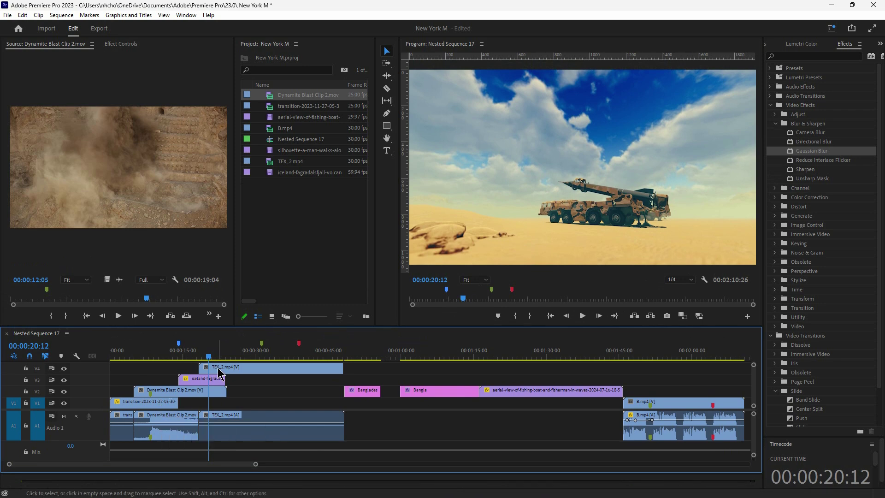
# Step: Delete the stacked clips at the start of the sequence and the Bangladesh title clip on Video 2
pyautogui.moveTo(149, 379); pyautogui.dragTo(240, 443)
pyautogui.press('Delete')
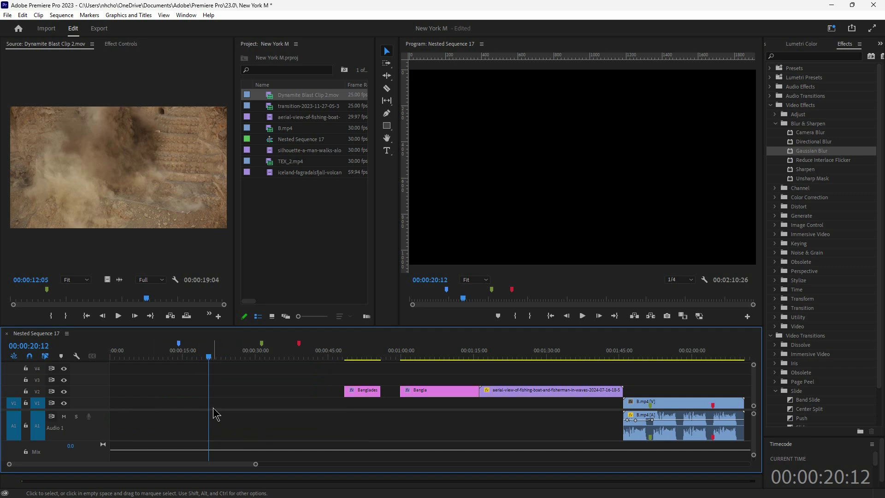
pyautogui.click(361, 357)
pyautogui.click(371, 392)
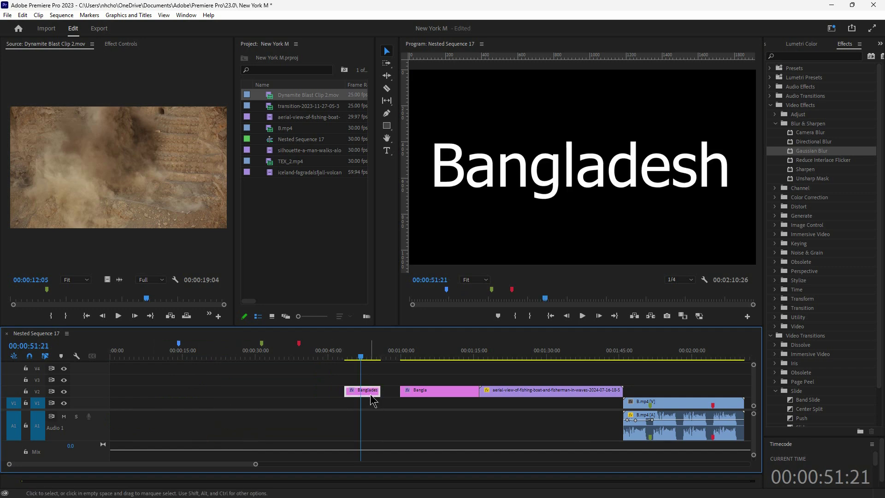
pyautogui.press('Delete')
# Step: Place the Bangla title above the start of the aerial fishing boat clip and move both clips earlier, onto Video 2 and Video 1
pyautogui.click(435, 357)
pyautogui.click(447, 392)
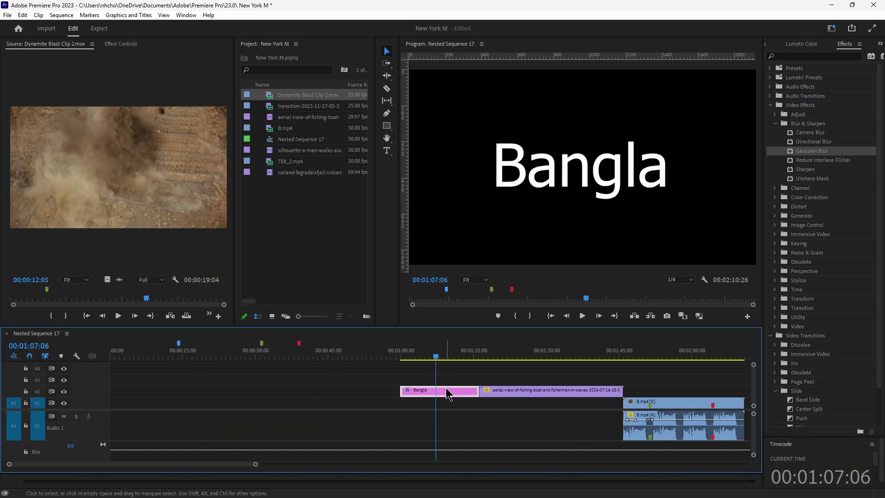
pyautogui.moveTo(447, 393); pyautogui.dragTo(526, 380)
pyautogui.click(510, 357)
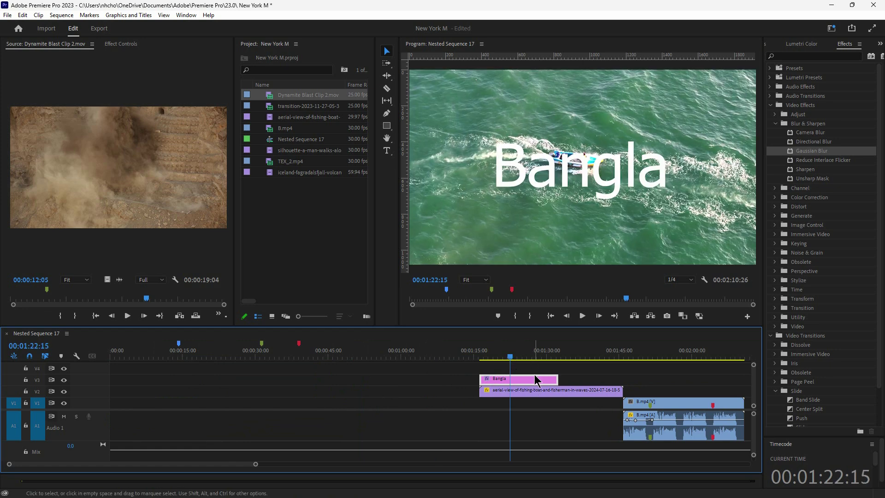
pyautogui.moveTo(530, 393); pyautogui.dragTo(386, 403)
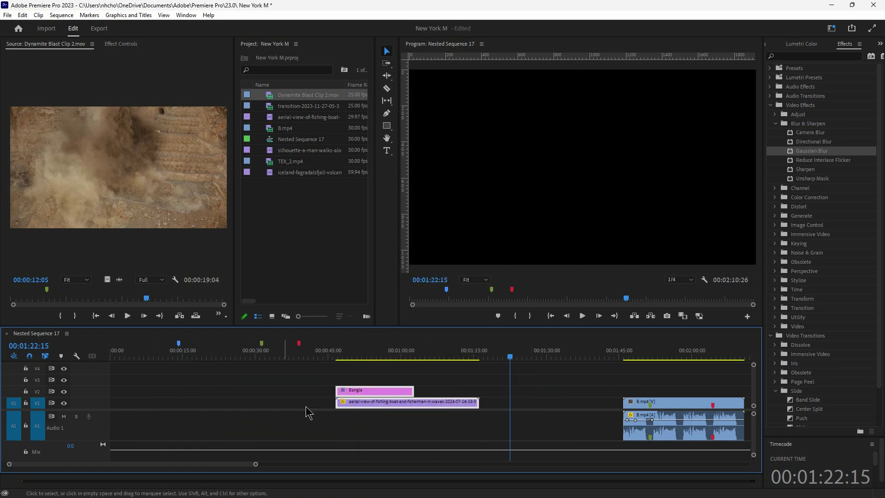
# Step: Close the empty gap before the stacked clips and, with the playhead at 00:00:04:23, delete the B.mp4 clip
pyautogui.click(132, 412)
pyautogui.press('Delete')
pyautogui.click(133, 354)
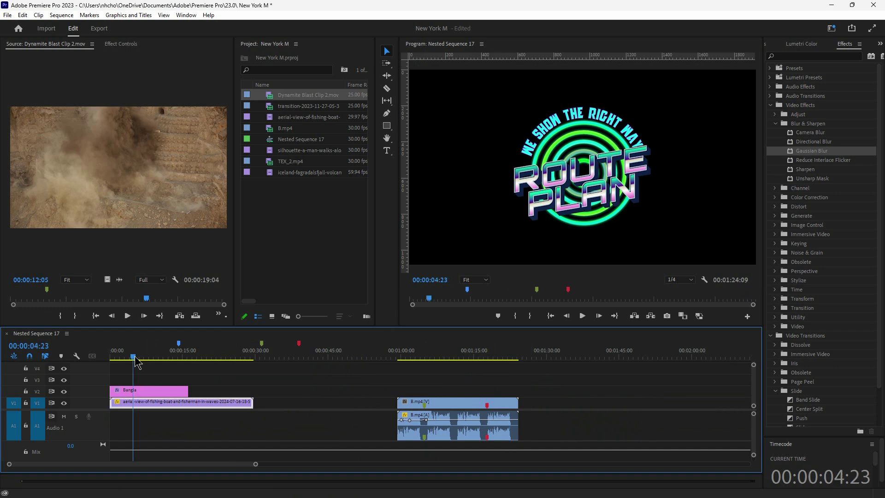
pyautogui.click(426, 436)
pyautogui.press('Delete')
# Step: Collapse the video effects and transitions categories and open the Bangla title's text layer in Essential Graphics
pyautogui.click(180, 392)
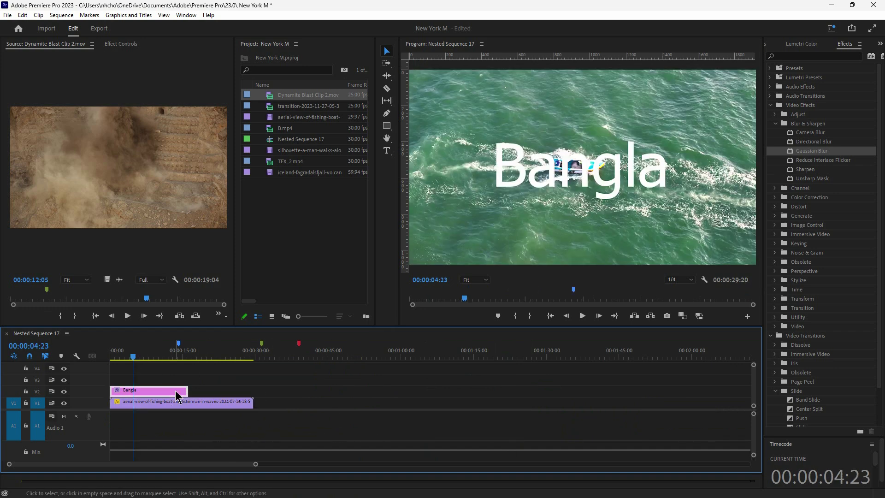
pyautogui.click(770, 105)
pyautogui.click(770, 115)
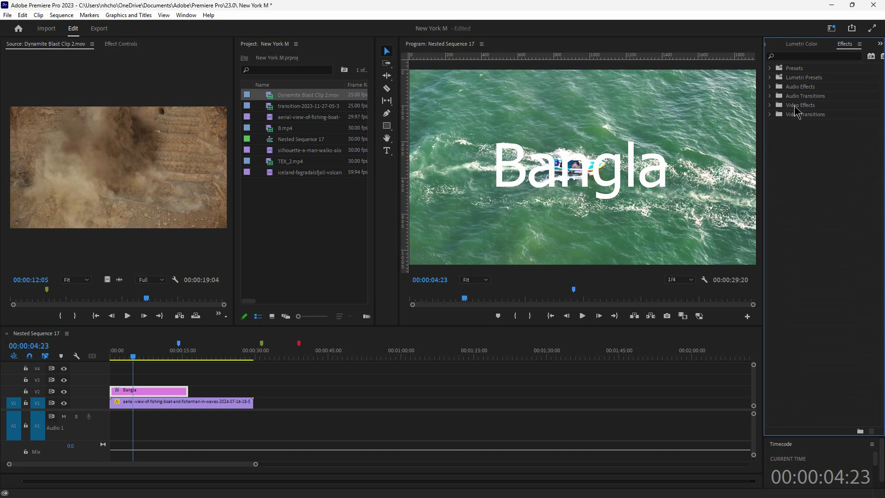
pyautogui.click(880, 43)
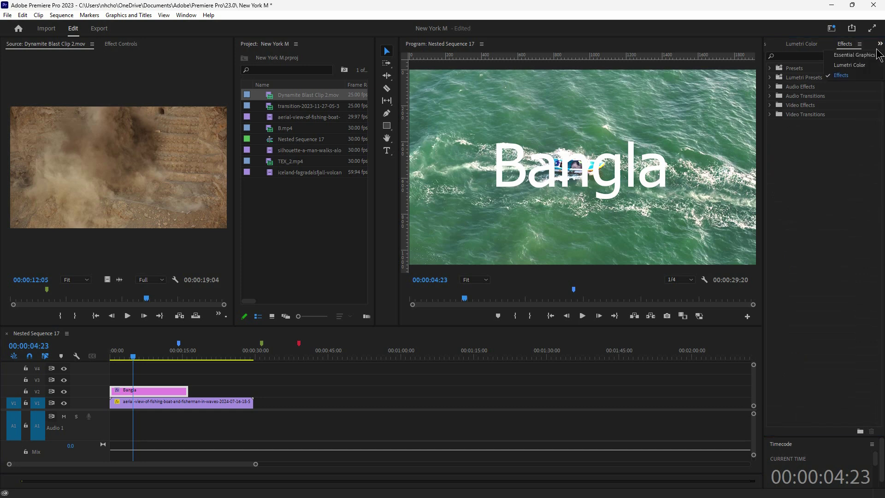
pyautogui.click(854, 55)
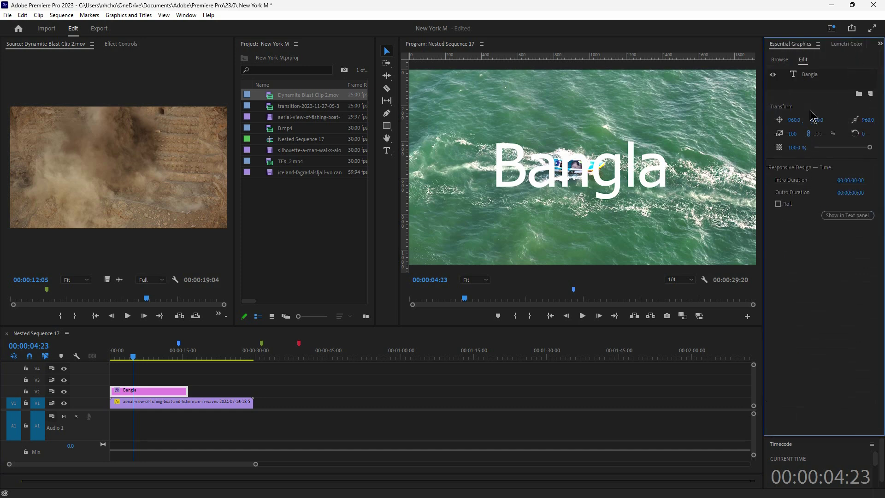
pyautogui.click(812, 76)
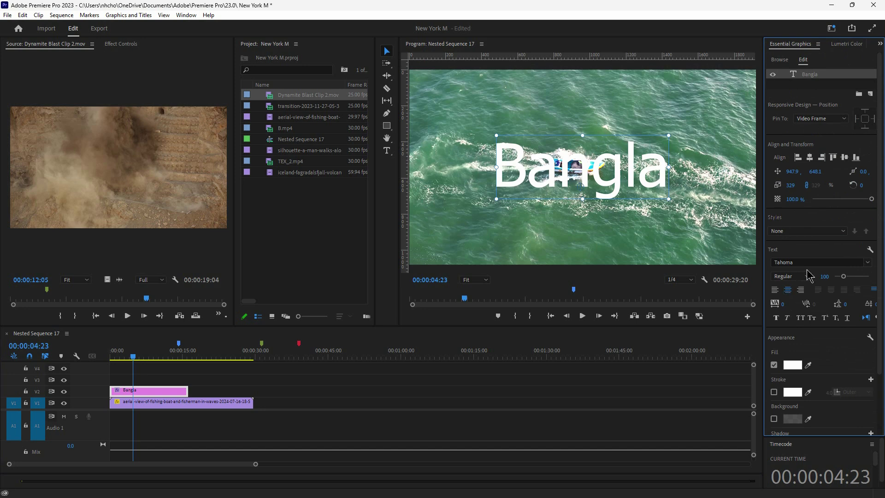
# Step: Set the Bangla text's fill colour to dark red B20F0F
pyautogui.click(793, 365)
pyautogui.click(438, 280)
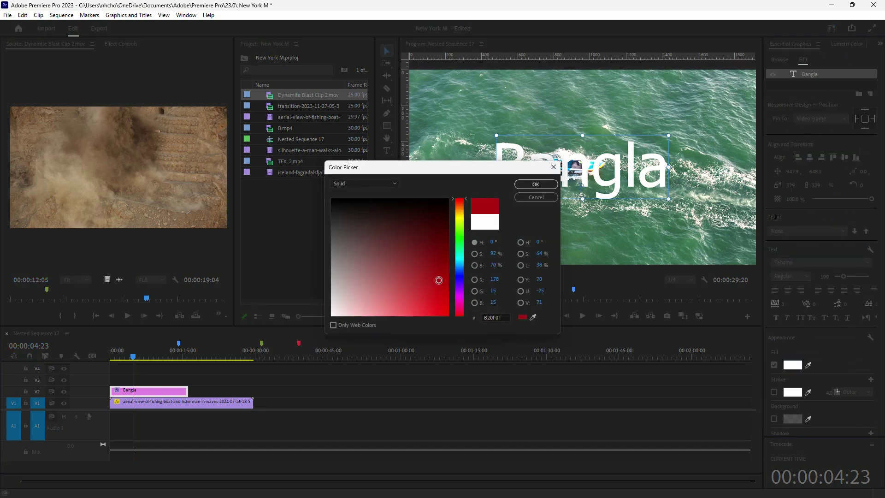
pyautogui.click(535, 184)
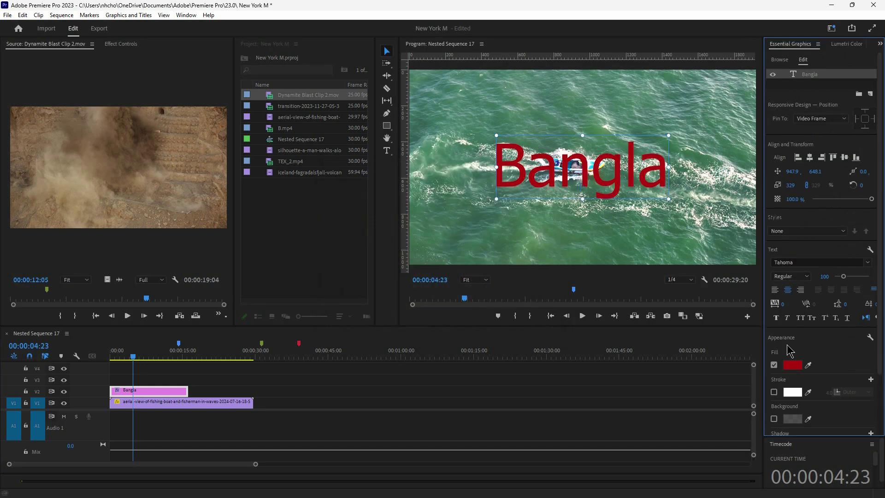
# Step: Enable a stroke on the Bangla text and set its colour to black 000000
pyautogui.click(774, 392)
pyautogui.click(792, 392)
pyautogui.click(443, 212)
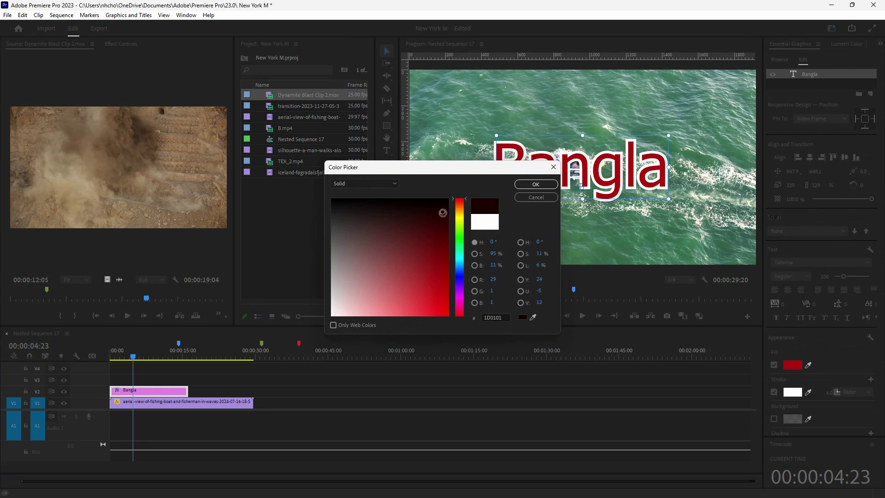
pyautogui.moveTo(443, 213); pyautogui.dragTo(434, 191)
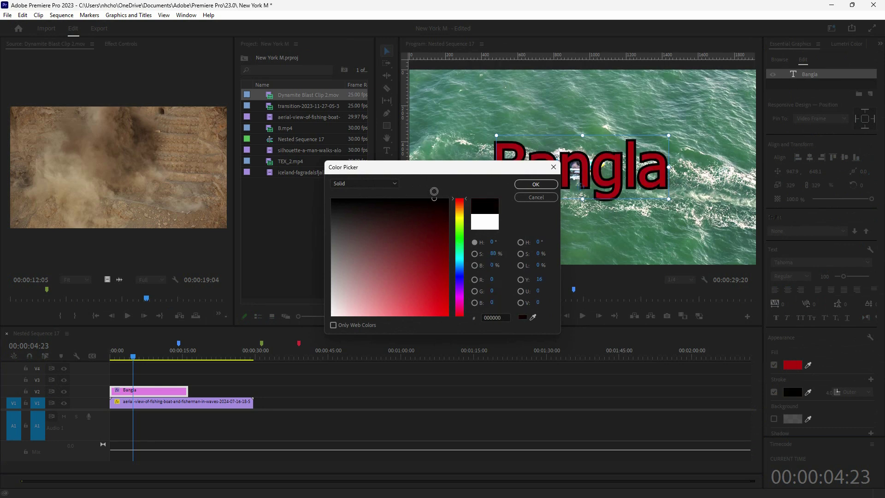
pyautogui.click(534, 184)
# Step: Set the Bangla text's fill to light cyan 66FFFA and its font to Spaclar Personal Use
pyautogui.click(792, 365)
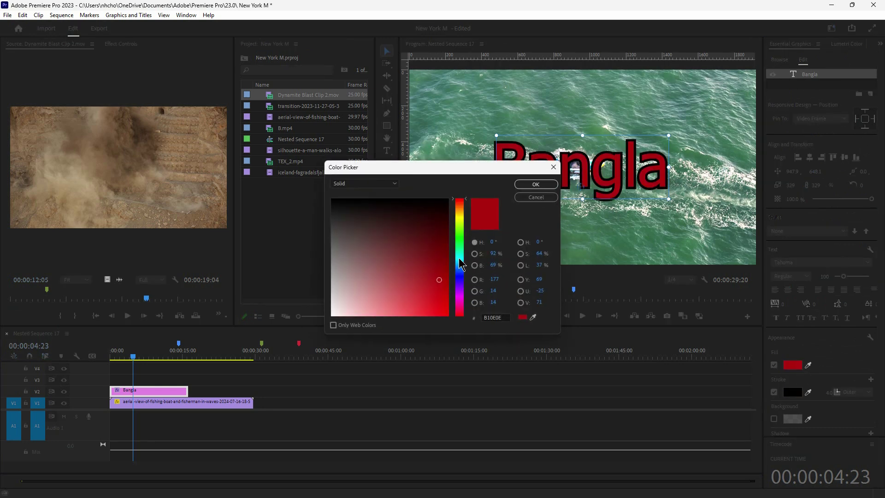
pyautogui.moveTo(459, 263); pyautogui.dragTo(403, 329)
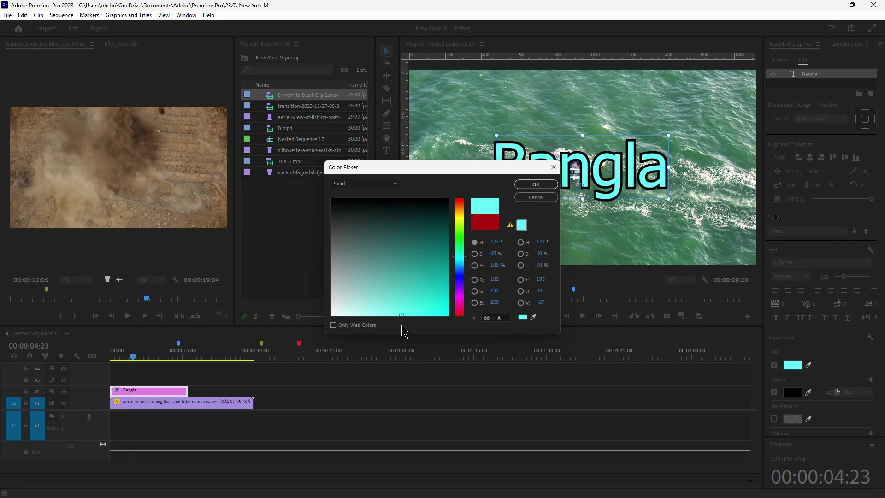
pyautogui.click(531, 184)
pyautogui.click(869, 263)
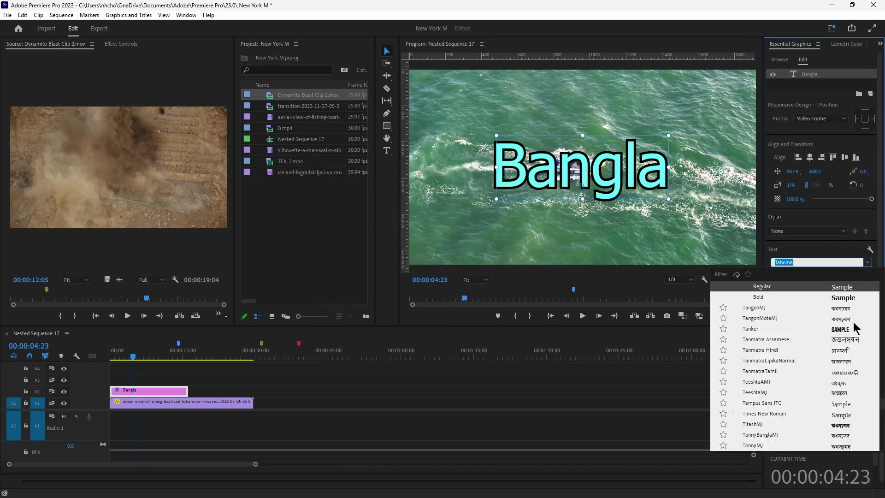
pyautogui.scroll(-2, 848, 359)
pyautogui.scroll(3, 846, 366)
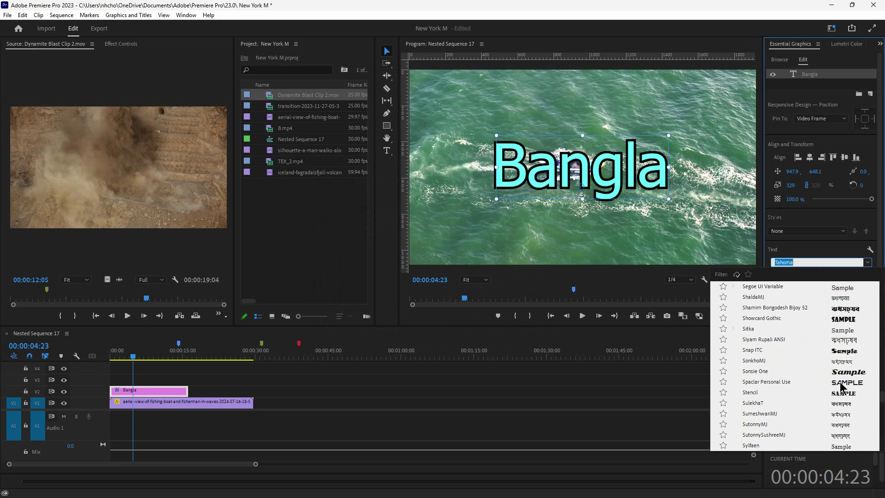
pyautogui.click(840, 385)
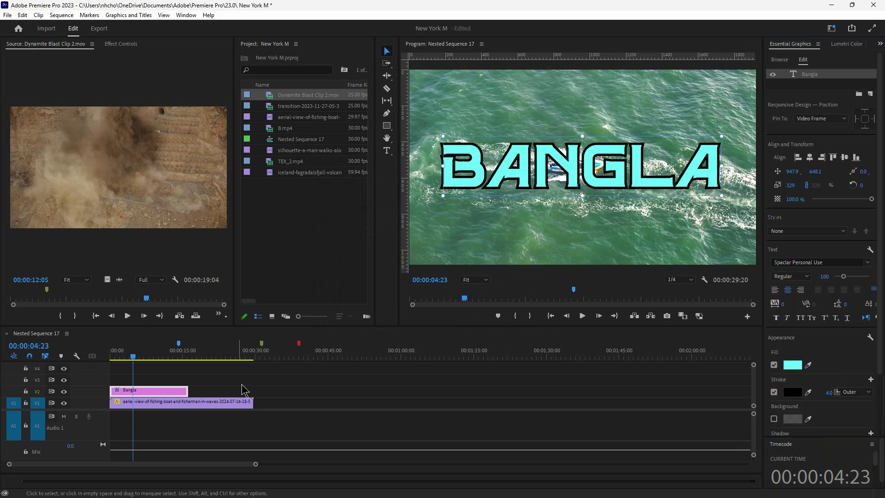
# Step: Extend the Bangla title to the end of the fishing boat clip and widen the project media area
pyautogui.click(221, 411)
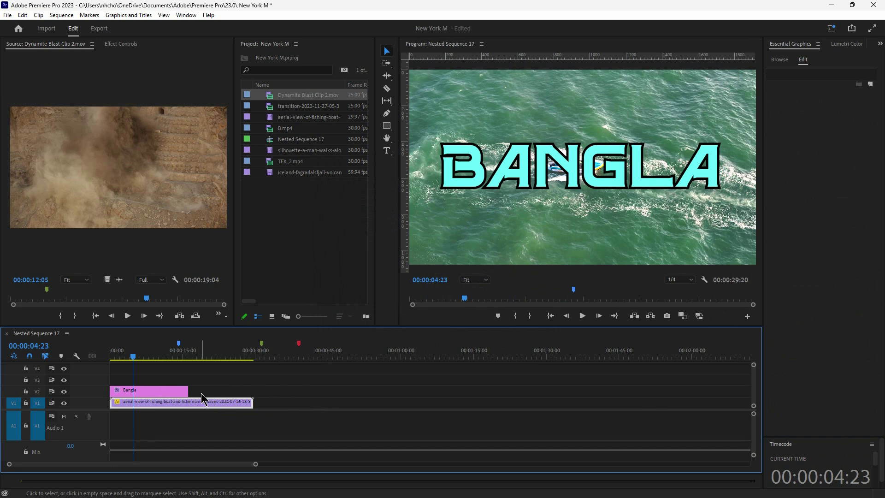
pyautogui.moveTo(188, 391); pyautogui.dragTo(265, 397)
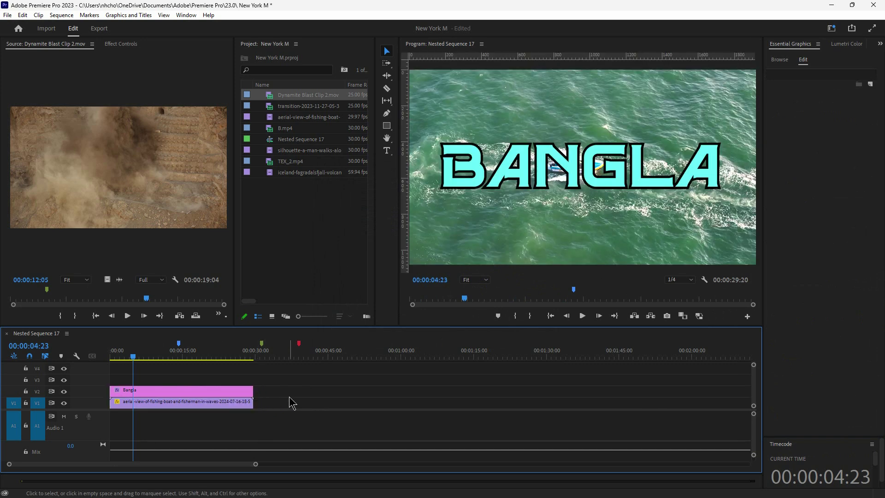
pyautogui.moveTo(376, 299); pyautogui.dragTo(427, 299)
pyautogui.click(408, 316)
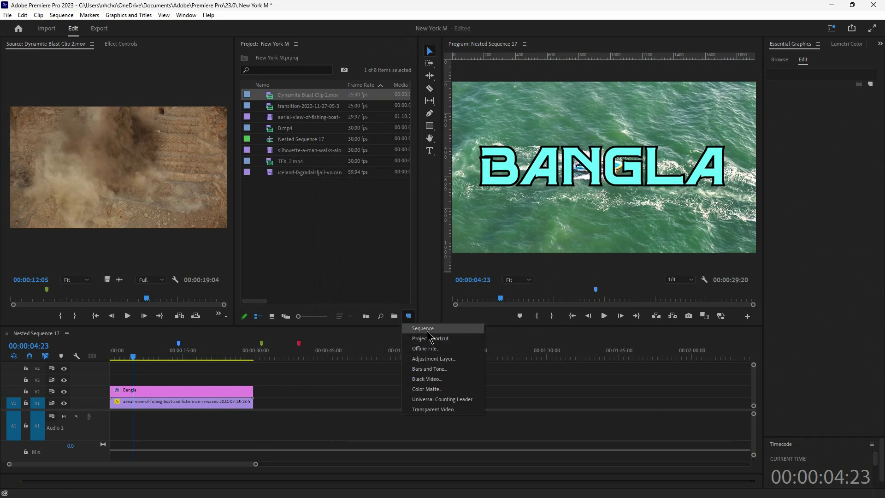
pyautogui.click(428, 330)
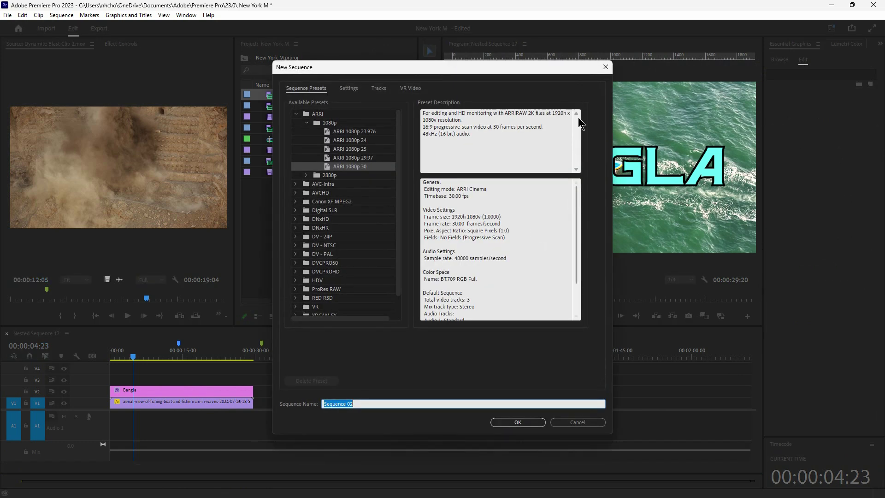
pyautogui.click(605, 67)
pyautogui.click(408, 316)
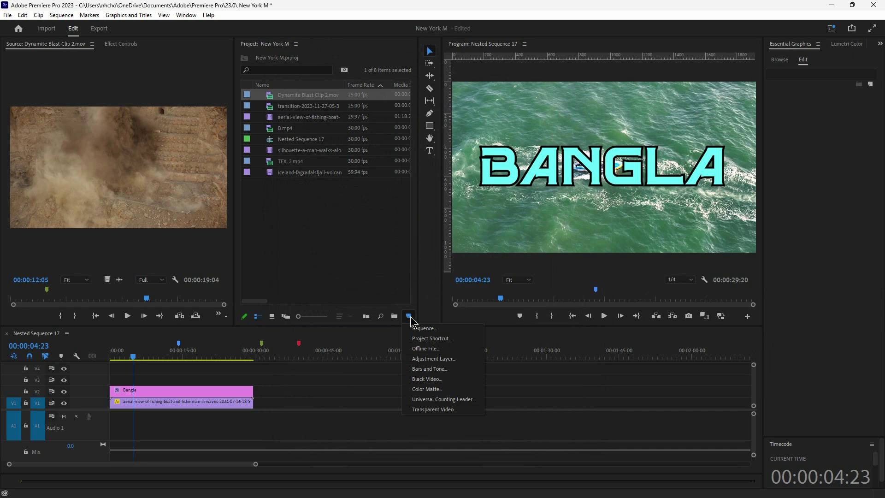
pyautogui.click(435, 361)
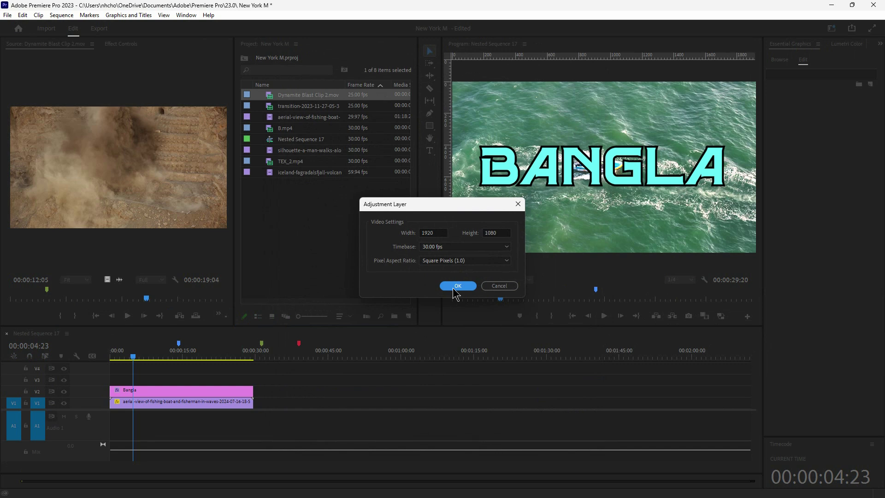
pyautogui.click(499, 285)
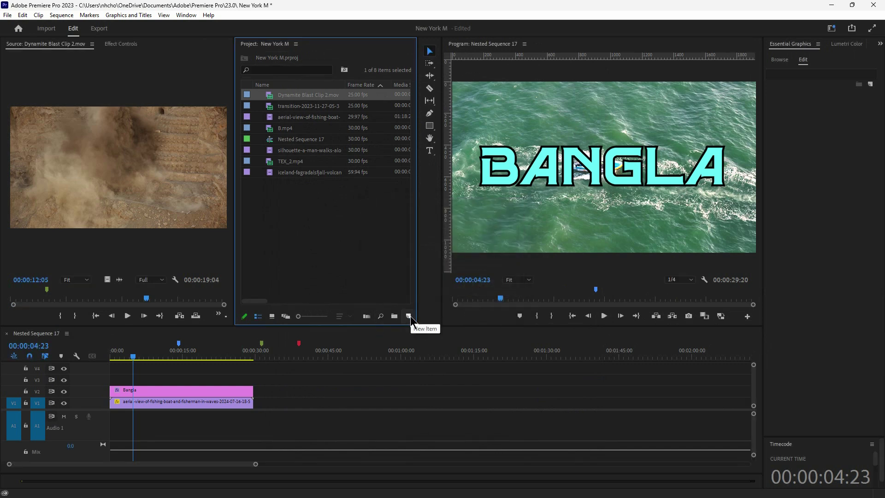
# Step: Create a project shortcut named Untitled in the New York M project
pyautogui.click(409, 316)
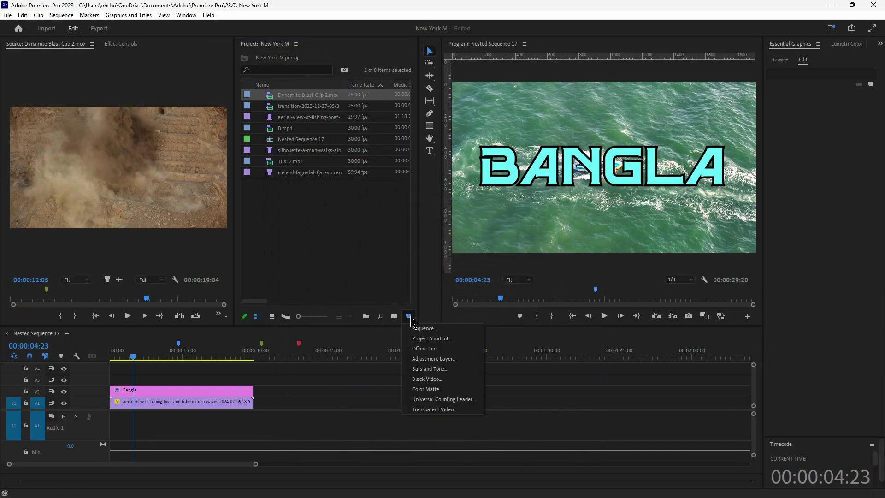
pyautogui.click(425, 339)
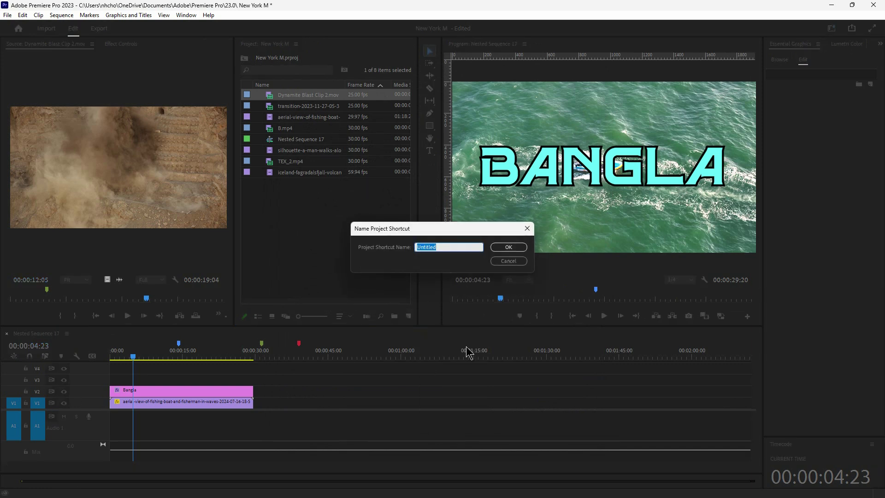
pyautogui.click(511, 248)
# Step: Create an adjustment layer in the Untitled project at 1920 × 1080, 30.00 fps, with square pixels
pyautogui.click(158, 394)
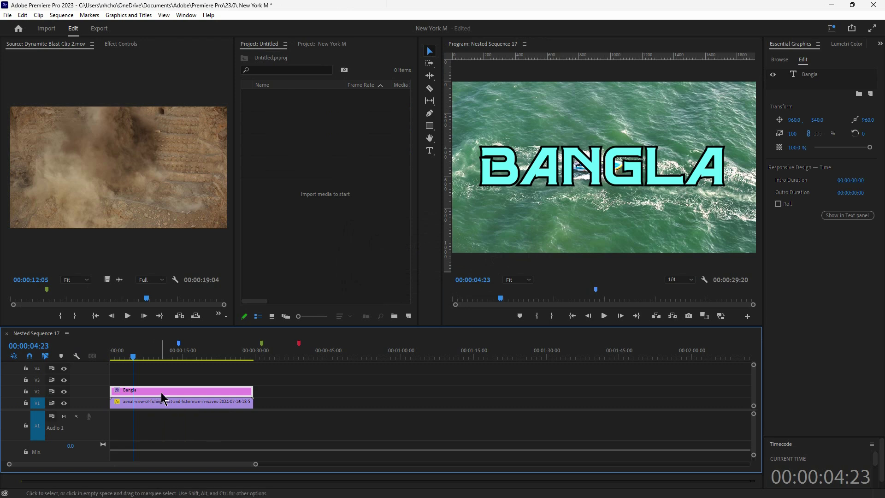
pyautogui.click(408, 316)
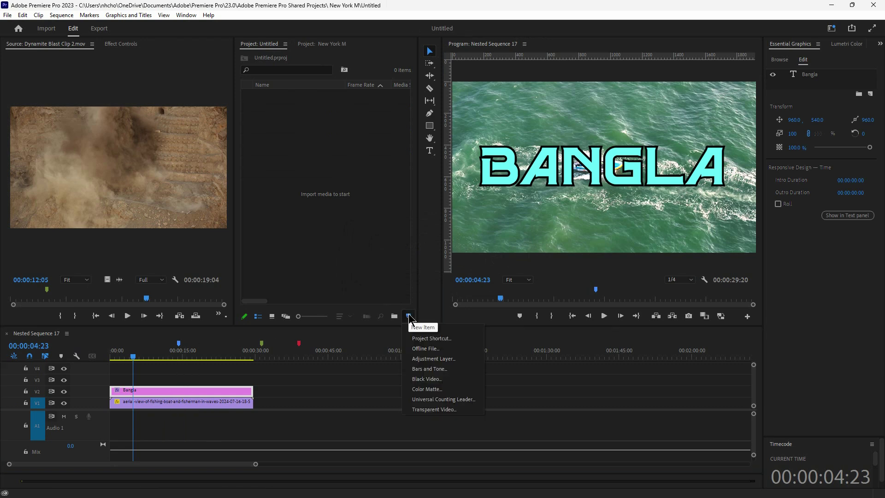
pyautogui.click(430, 359)
pyautogui.click(454, 288)
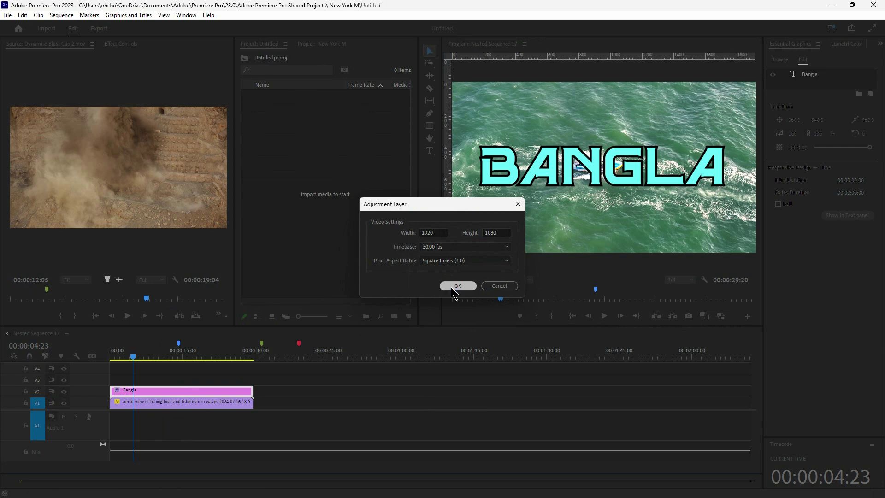
# Step: Place the adjustment layer on Video 3 above the Bangla title and extend it to the end of the clips below
pyautogui.click(302, 108)
pyautogui.click(300, 98)
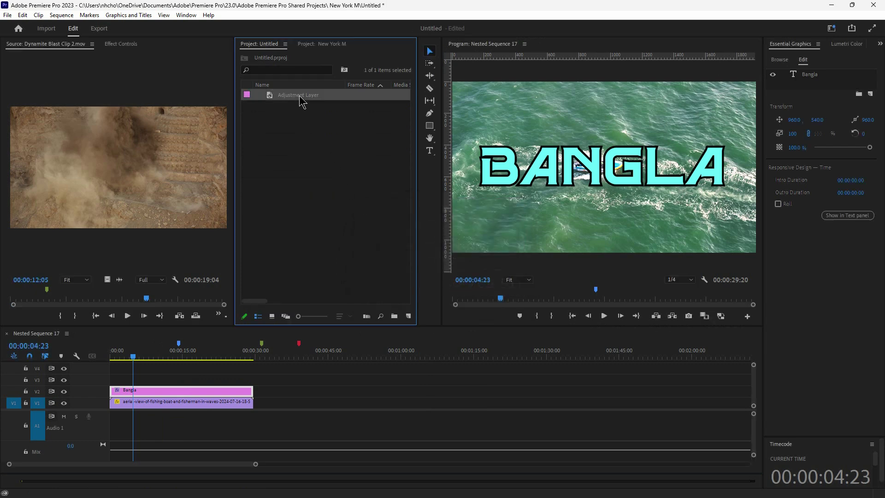
pyautogui.click(305, 102)
pyautogui.click(301, 95)
pyautogui.moveTo(196, 312); pyautogui.dragTo(252, 380)
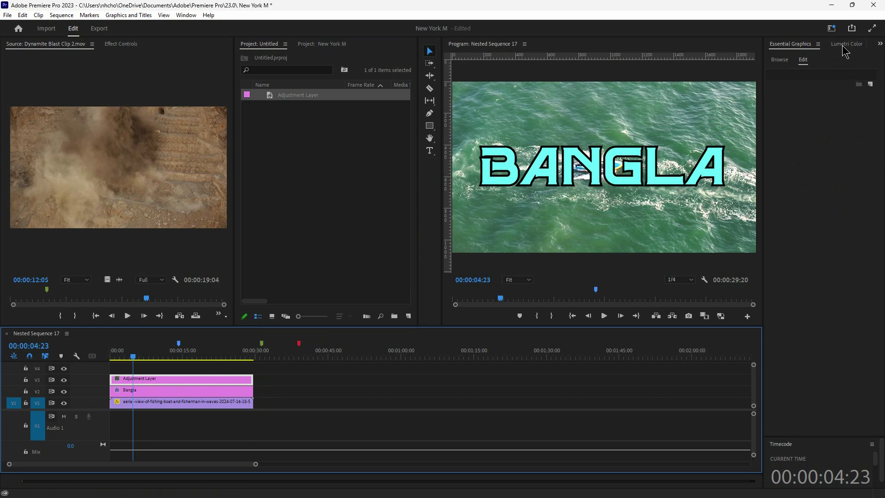
# Step: Find the Crop video effect and apply it to the adjustment layer on Video 3
pyautogui.click(879, 44)
pyautogui.click(850, 73)
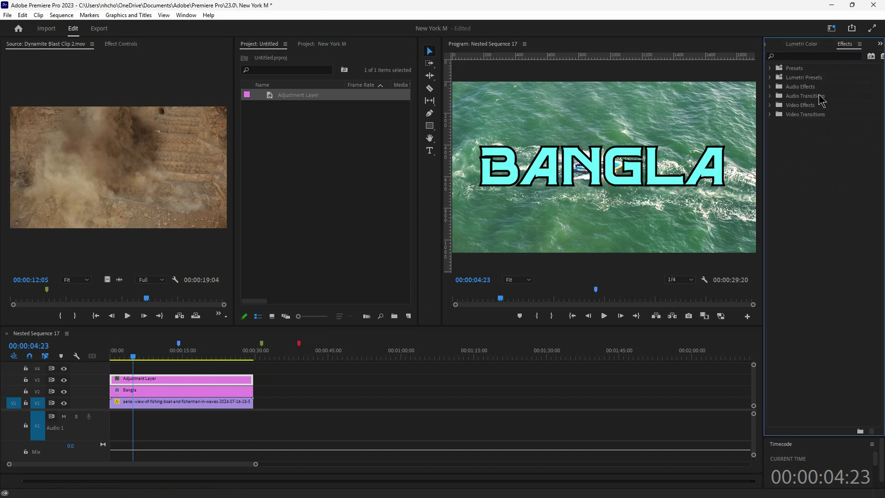
pyautogui.click(797, 56)
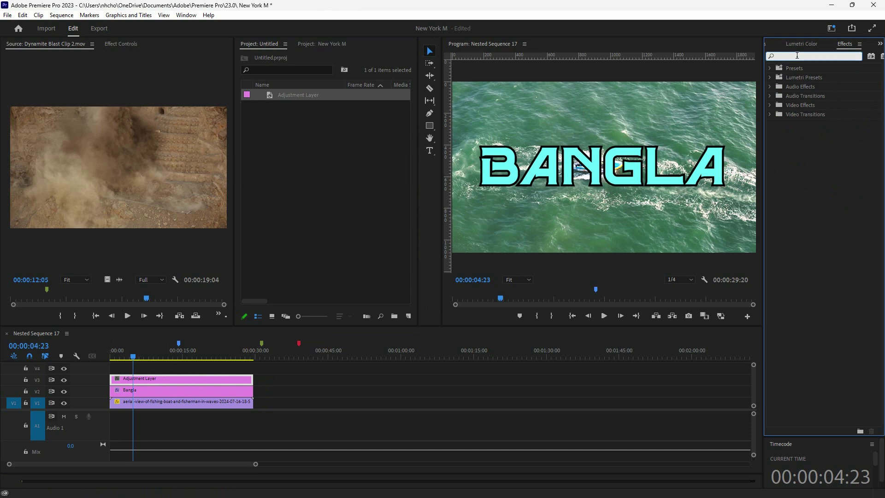
pyautogui.write('cr')
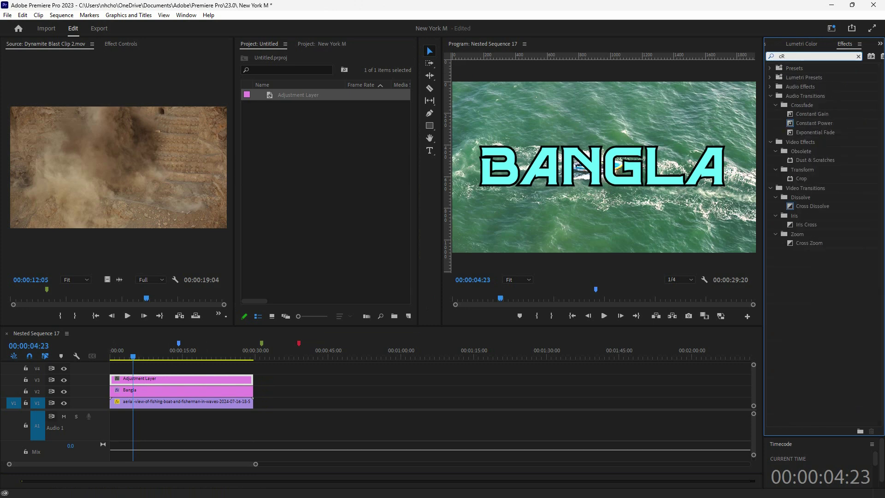
pyautogui.write('OP')
pyautogui.press('BackSpace')
pyautogui.press('BackSpace')
pyautogui.press('BackSpace')
pyautogui.press('BackSpace')
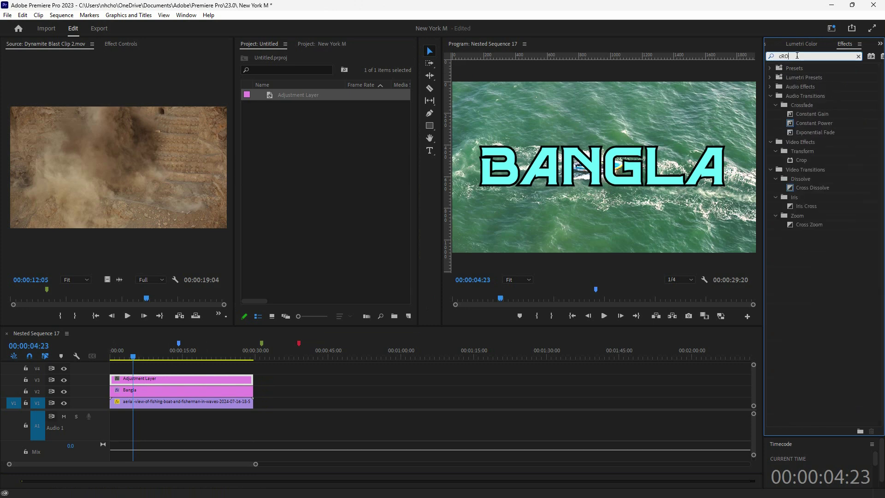
pyautogui.write('CROP')
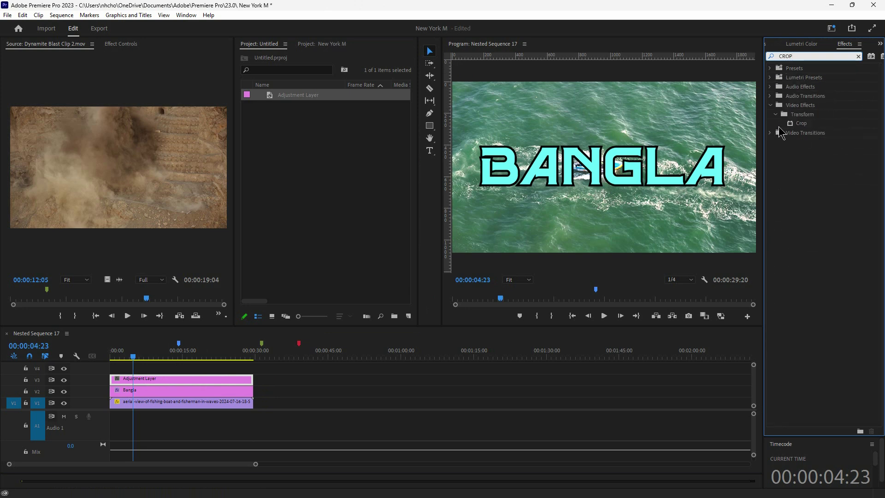
pyautogui.click(801, 124)
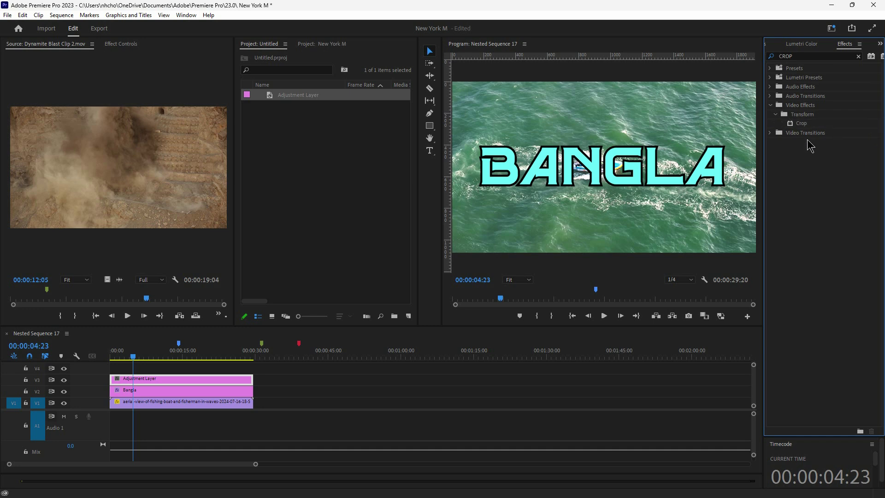
pyautogui.moveTo(263, 302); pyautogui.dragTo(149, 382)
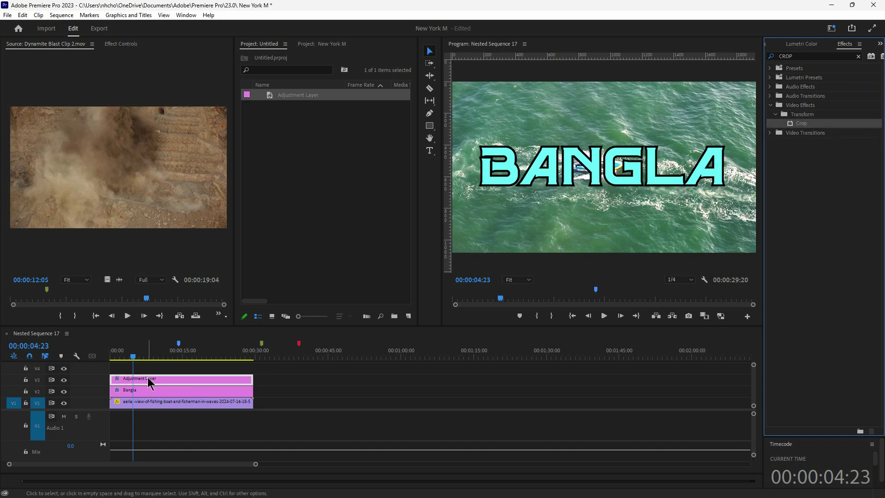
# Step: Set the adjustment layer's Crop to 12% at the top and 12% at the bottom
pyautogui.click(193, 15)
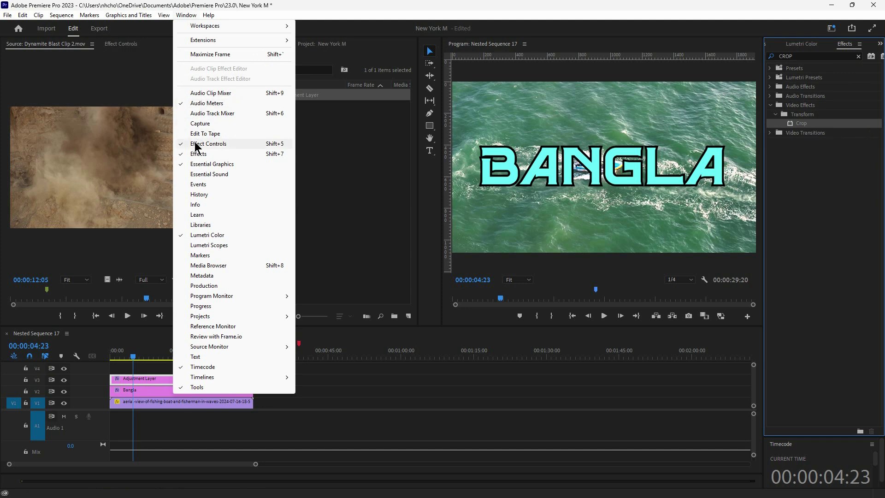
pyautogui.click(196, 143)
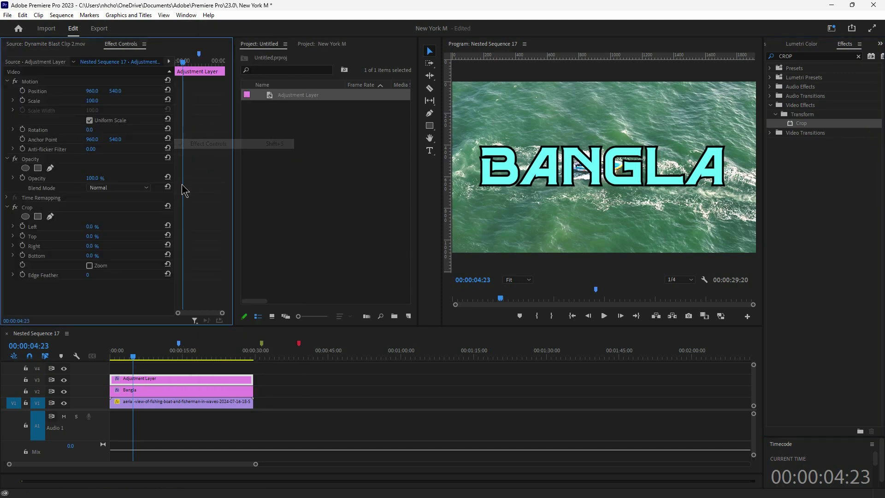
pyautogui.click(28, 208)
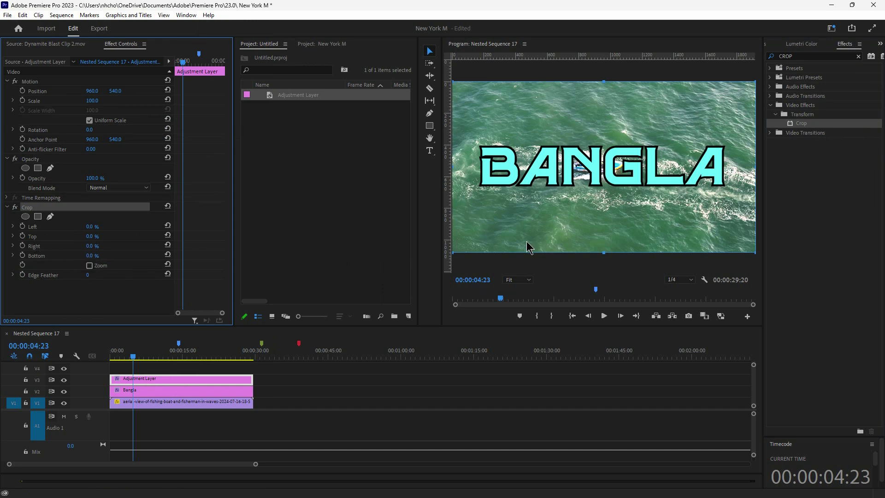
pyautogui.click(90, 238)
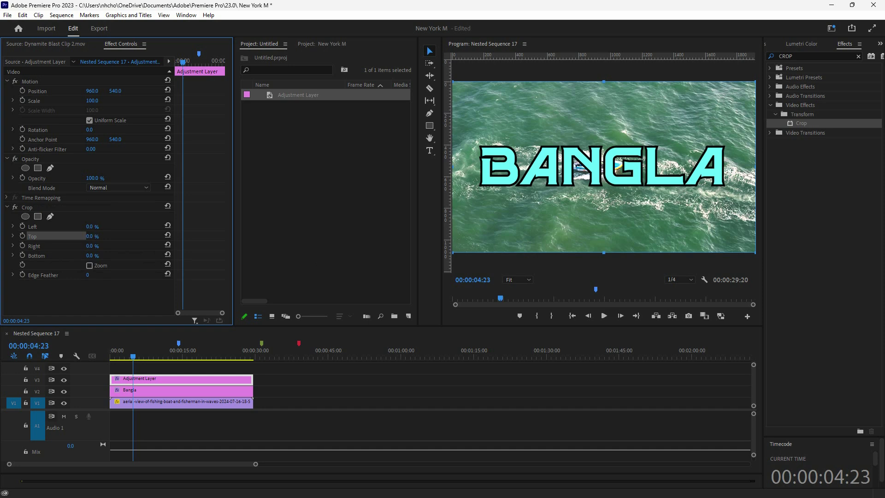
pyautogui.click(90, 236)
pyautogui.click(91, 255)
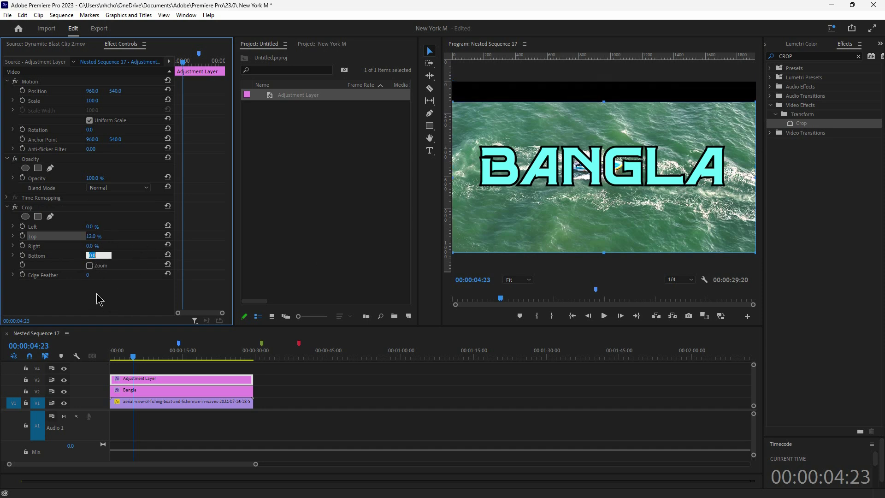
pyautogui.write('12')
pyautogui.press('Return')
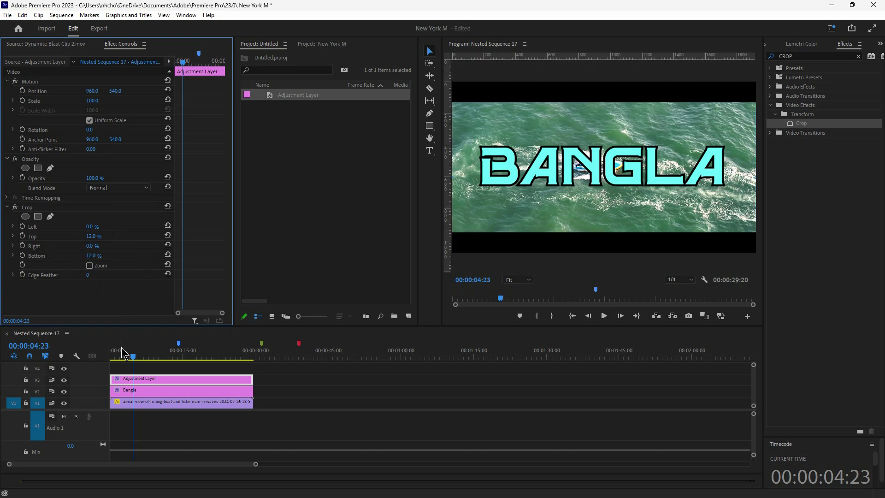
# Step: Play the sequence from near its start to preview the cropped footage beneath the adjustment layer
pyautogui.click(126, 362)
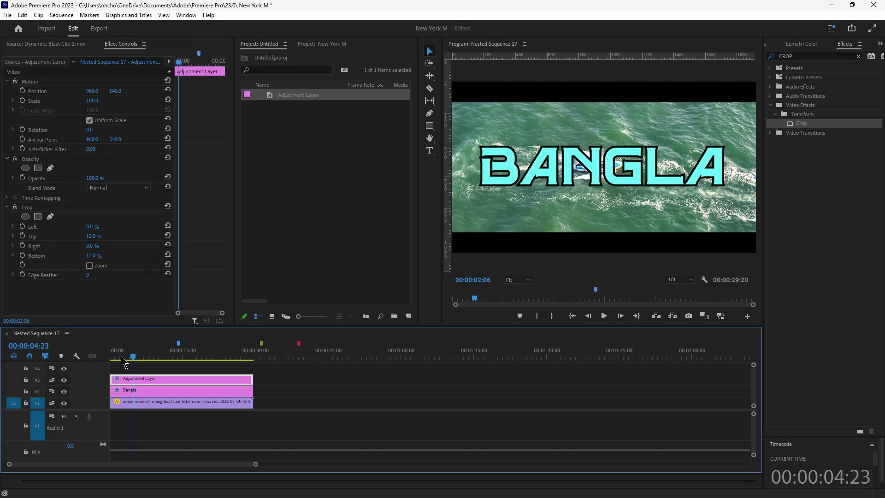
pyautogui.press('space')
pyautogui.press('Home')
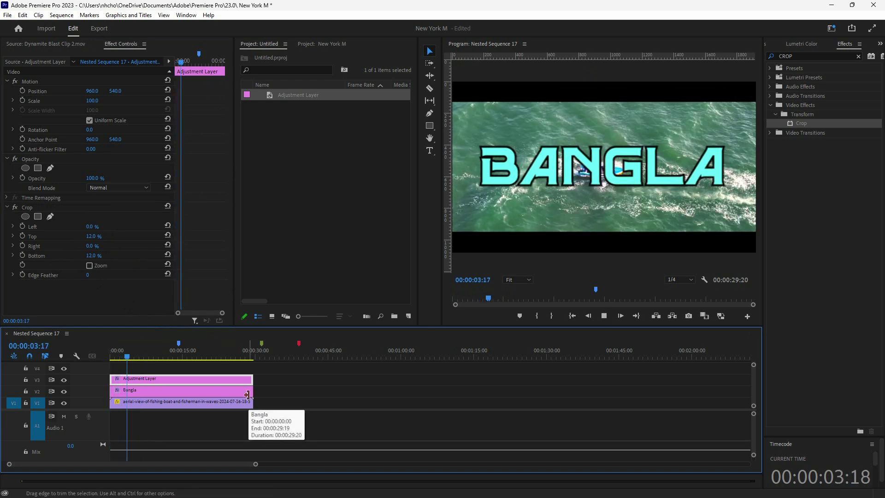
pyautogui.press('space')
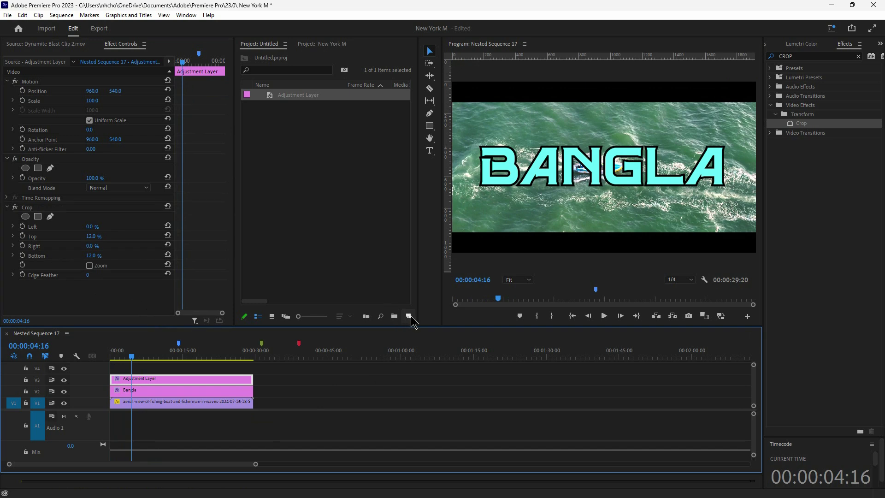
# Step: Delete the adjustment layer clip from Video 3
pyautogui.click(408, 316)
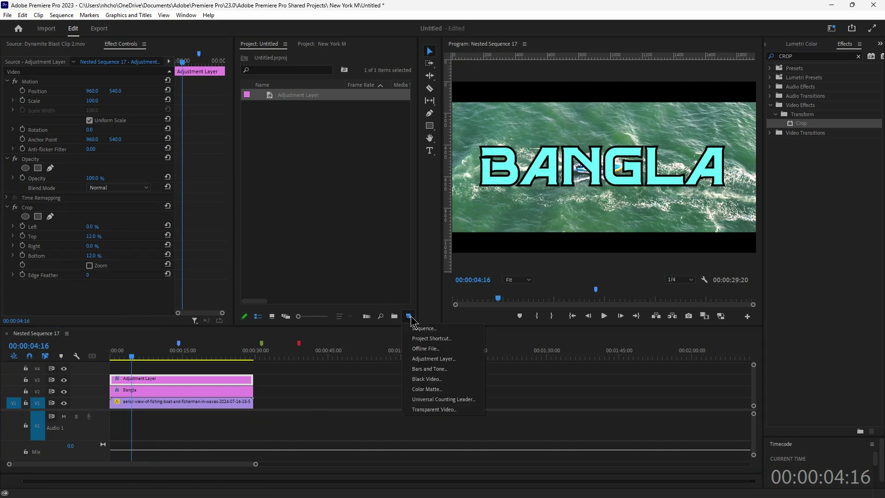
pyautogui.click(335, 382)
pyautogui.click(170, 379)
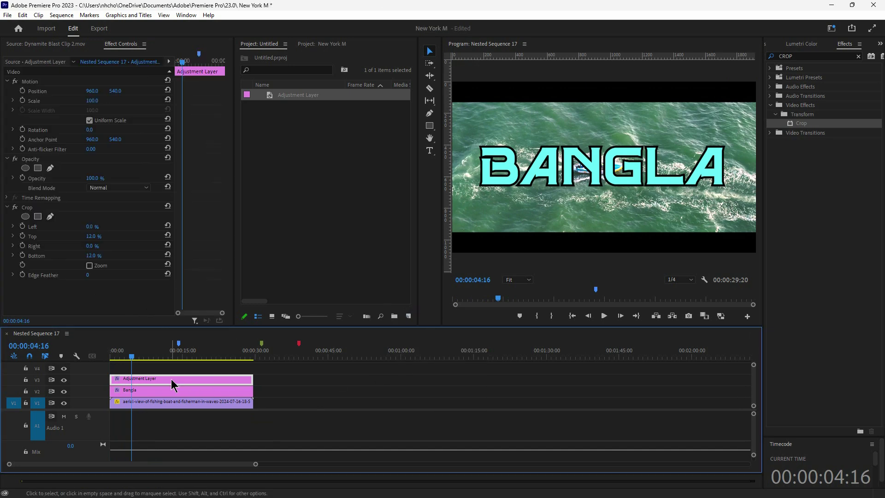
pyautogui.press('Delete')
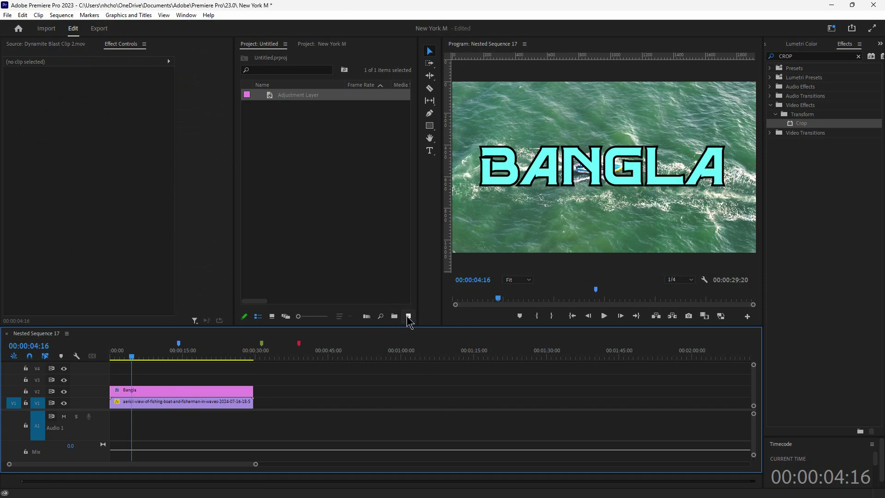
# Step: Create a magenta color matte (FF3CEF) named Color Matte at 1920 × 1080, 30.00 fps, with square pixels
pyautogui.click(199, 392)
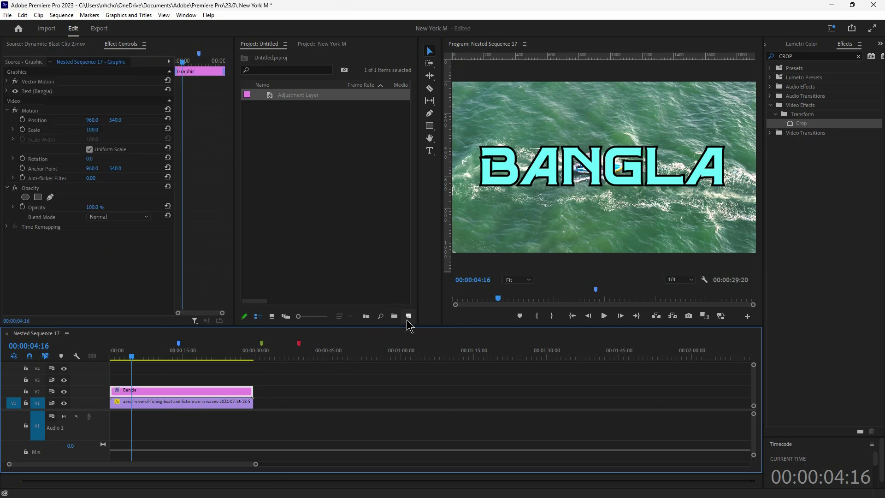
pyautogui.click(408, 316)
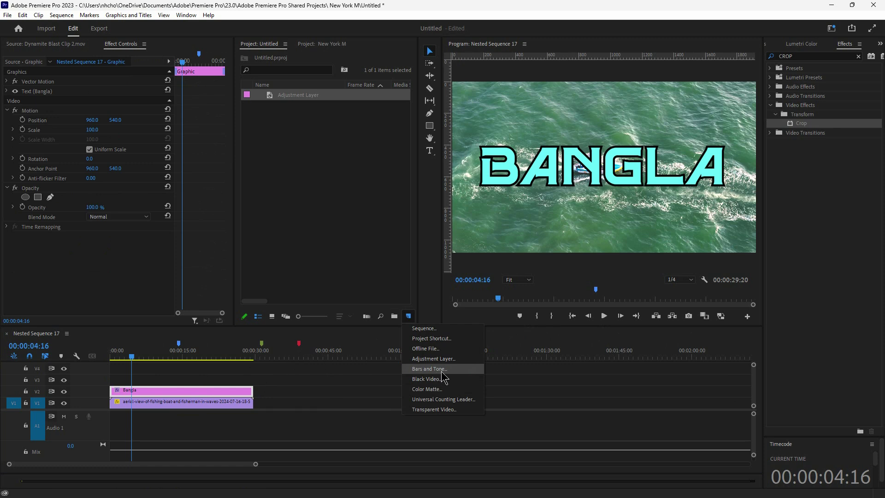
pyautogui.click(427, 390)
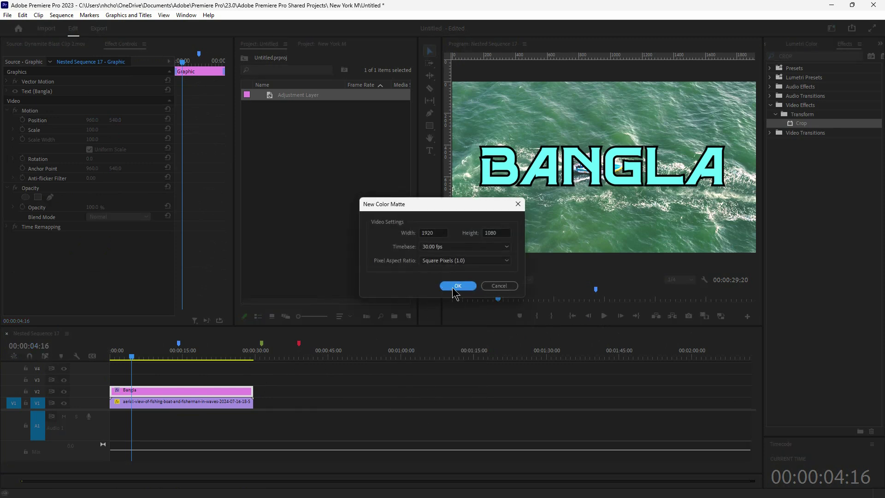
pyautogui.click(455, 287)
pyautogui.click(437, 278)
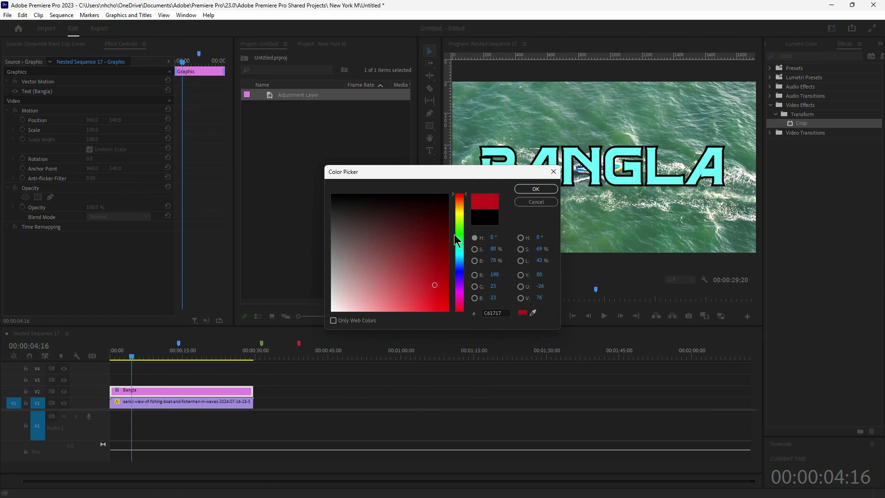
pyautogui.moveTo(461, 213)
pyautogui.mouseDown()
pyautogui.moveTo(460, 199)
pyautogui.moveTo(464, 300)
pyautogui.moveTo(421, 314)
pyautogui.mouseUp()
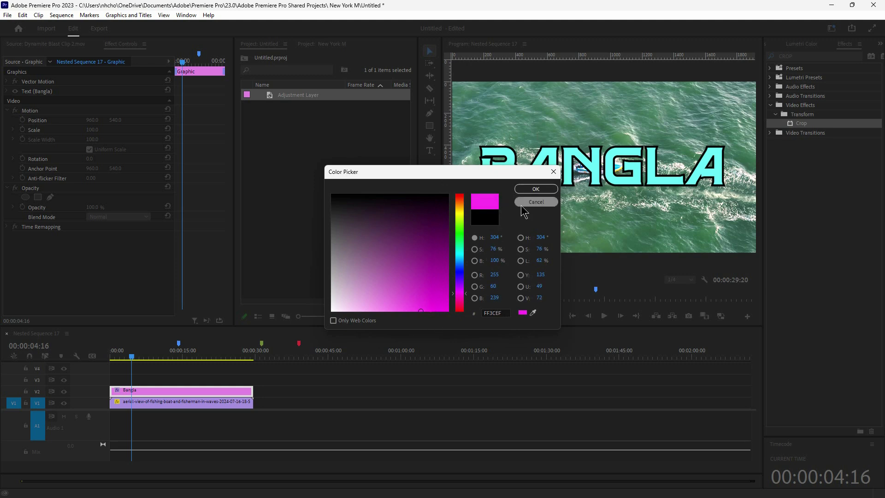
pyautogui.click(524, 190)
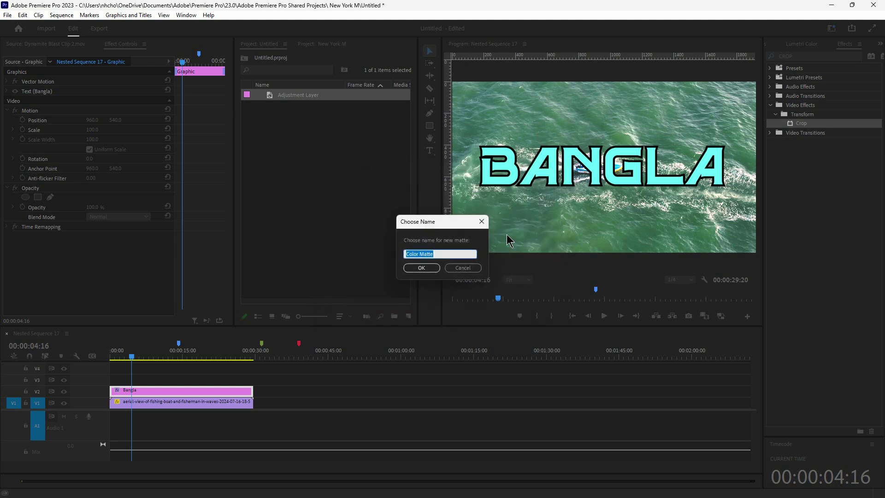
pyautogui.click(418, 267)
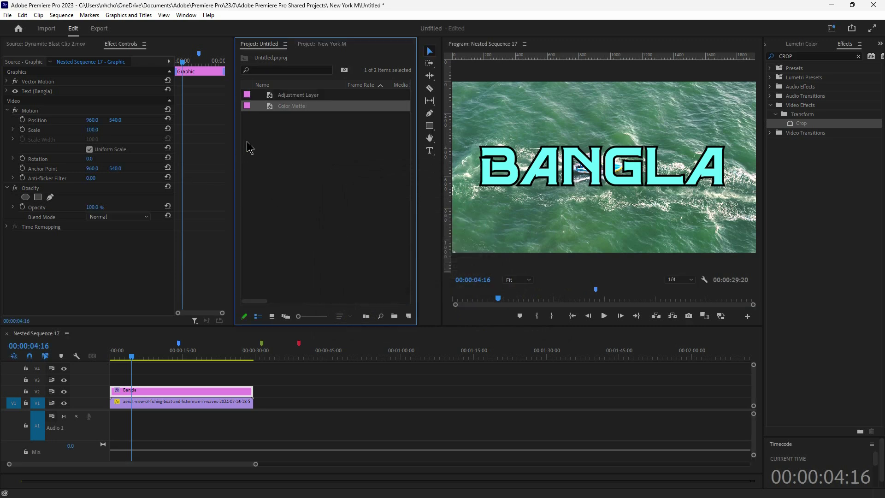
# Step: Place the color matte on Video 3 above the Bangla title, matching the clips' length, and duplicate it onto Video 4
pyautogui.click(297, 133)
pyautogui.moveTo(293, 106); pyautogui.dragTo(252, 382)
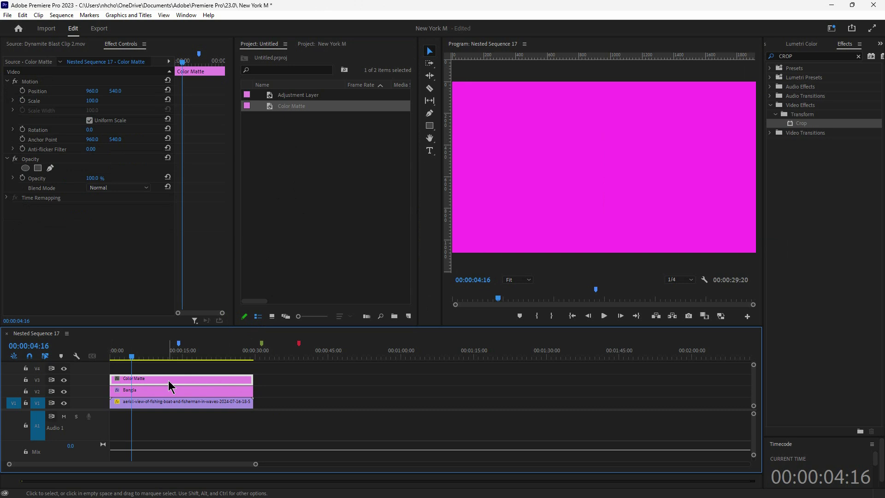
pyautogui.moveTo(168, 380); pyautogui.dragTo(170, 369)
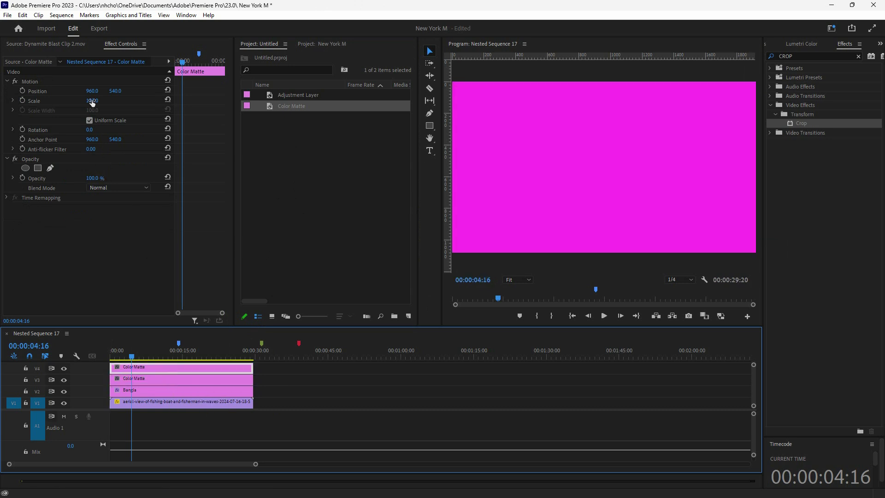
# Step: Shrink the Video 4 matte to scale 44 and raise it to vertical position -183, and lower the Video 3 matte into a bottom bar
pyautogui.moveTo(92, 102); pyautogui.dragTo(67, 91)
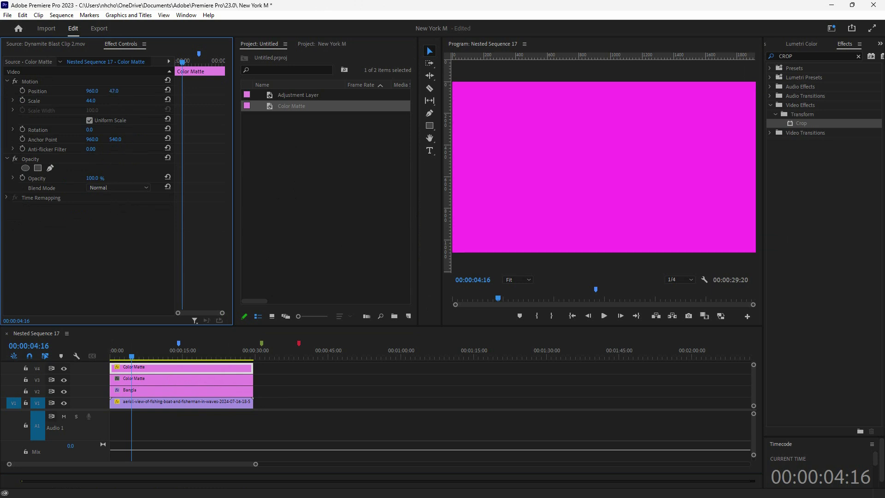
pyautogui.click(161, 380)
pyautogui.moveTo(115, 91); pyautogui.dragTo(105, 216)
# Step: Set the Video 4 matte's scale to 100 and its vertical position to -426 to form a full-width top bar
pyautogui.click(143, 369)
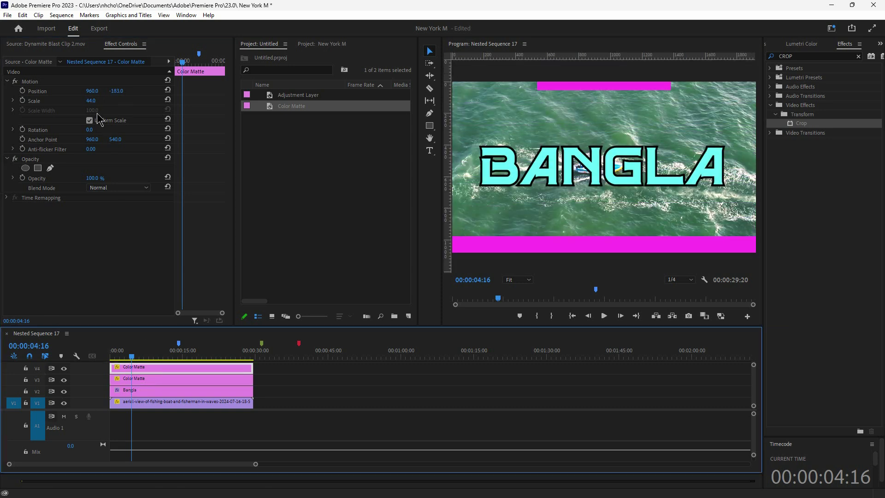
pyautogui.click(90, 101)
pyautogui.write('100')
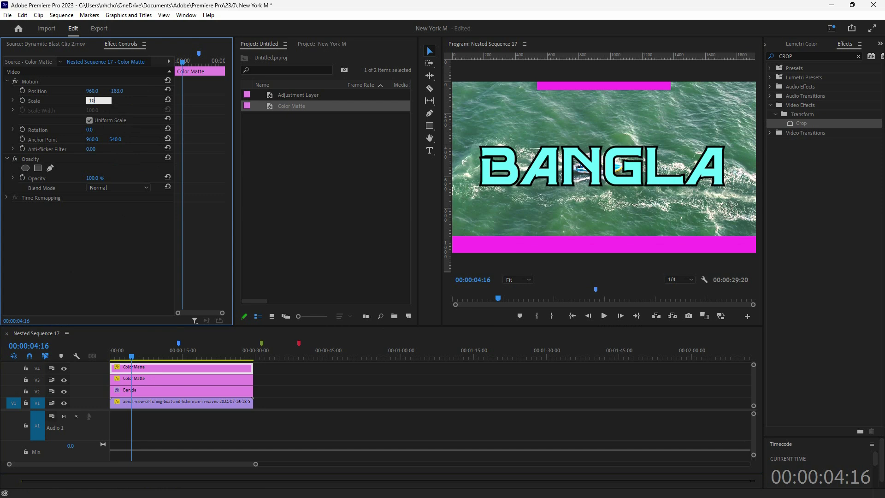
pyautogui.press('Return')
pyautogui.moveTo(118, 94); pyautogui.dragTo(25, 95)
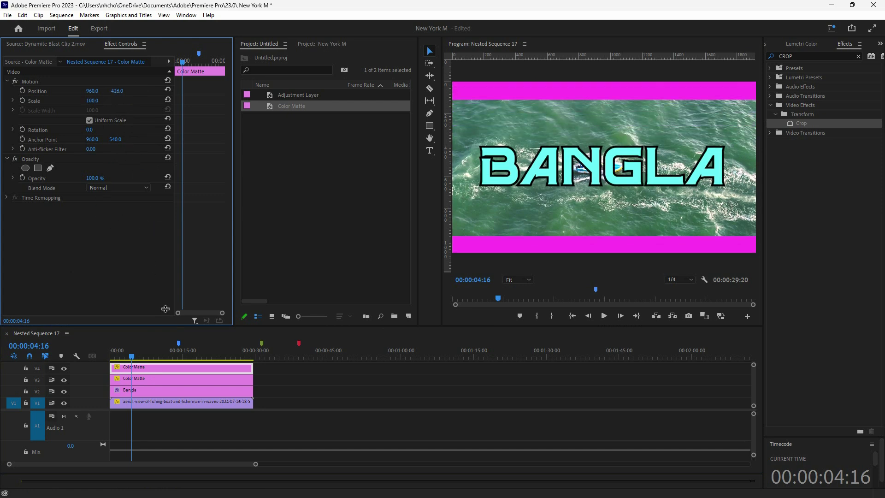
# Step: Preview the sequence with the magenta bars, and delete both color mattes from Video 3 and Video 4
pyautogui.moveTo(130, 357); pyautogui.dragTo(111, 357)
pyautogui.press('space')
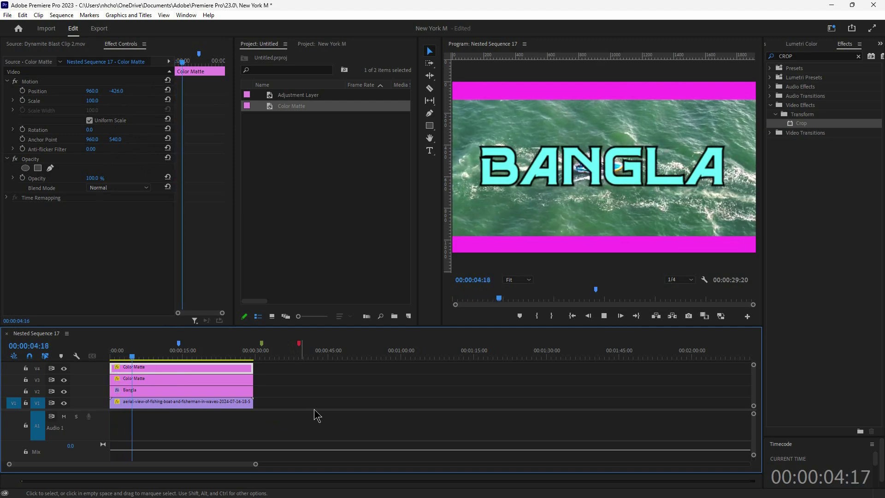
pyautogui.keyDown('shift'); pyautogui.click(239, 375); pyautogui.keyUp('shift')
pyautogui.press('Delete')
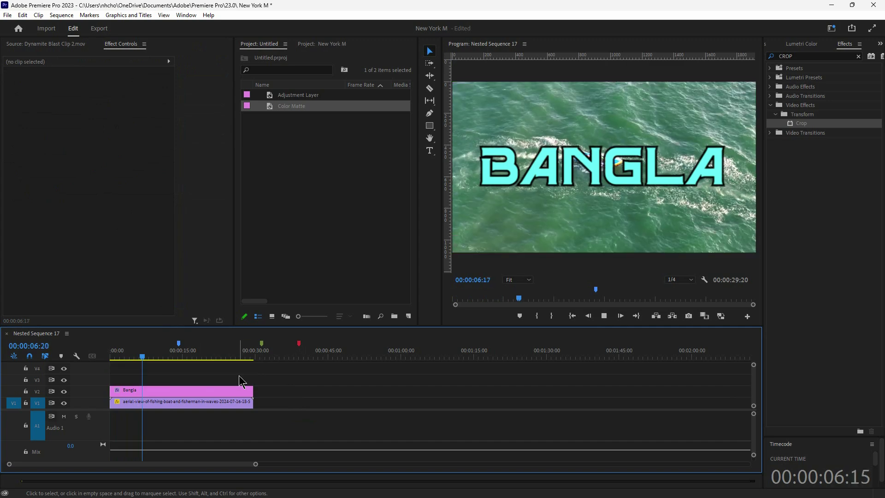
pyautogui.press('Home')
pyautogui.click(132, 388)
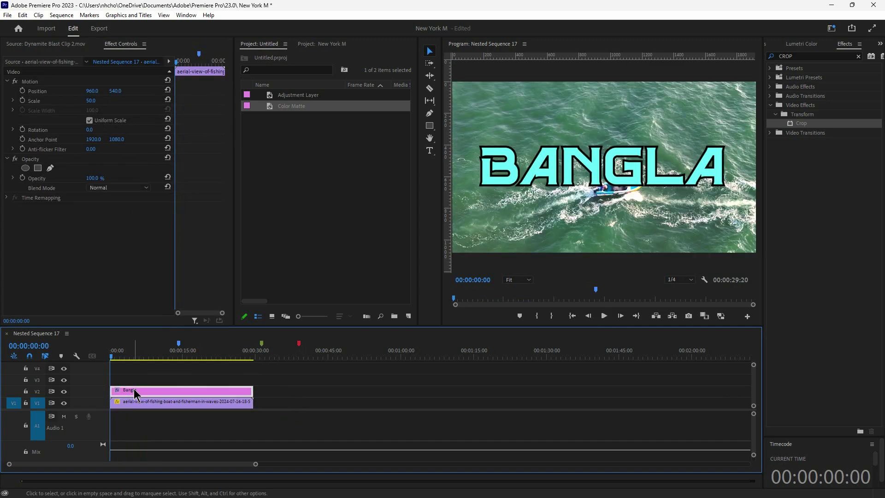
pyautogui.moveTo(120, 356); pyautogui.dragTo(139, 356)
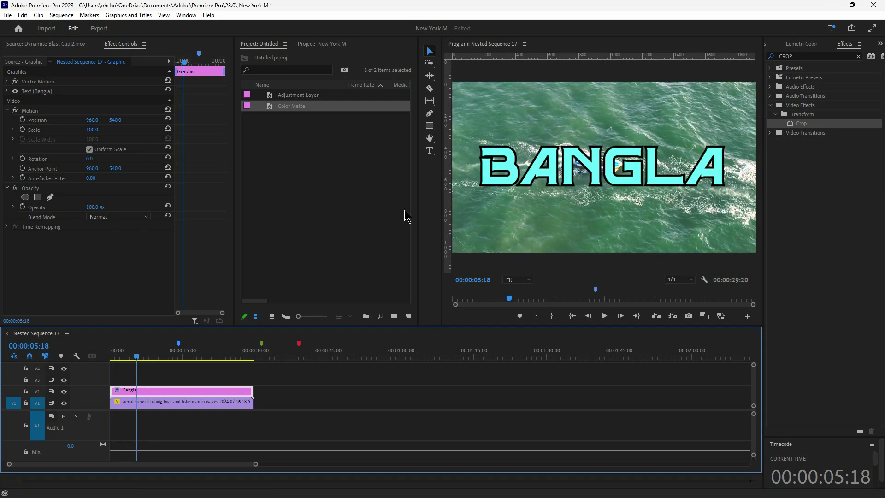
pyautogui.click(804, 123)
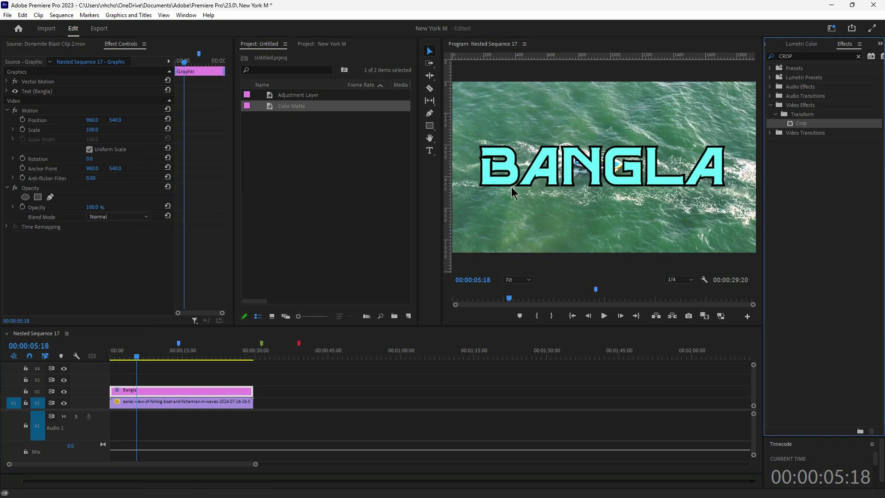
pyautogui.click(142, 253)
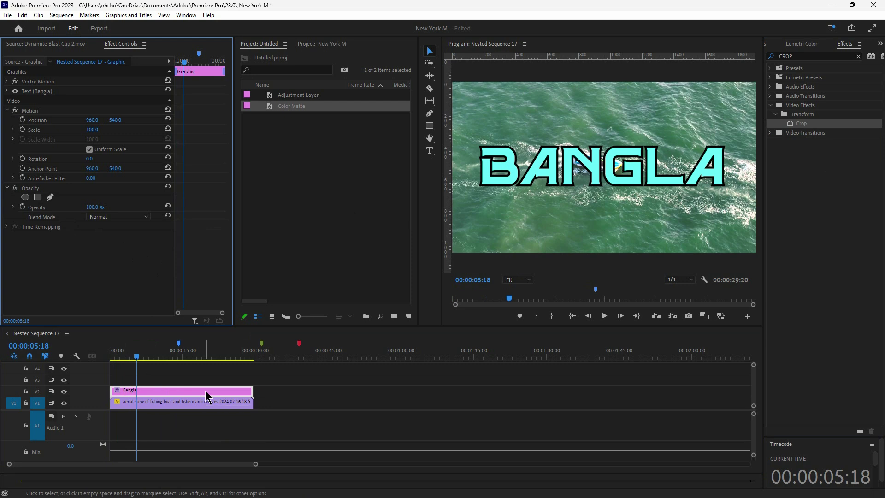
pyautogui.moveTo(272, 497)
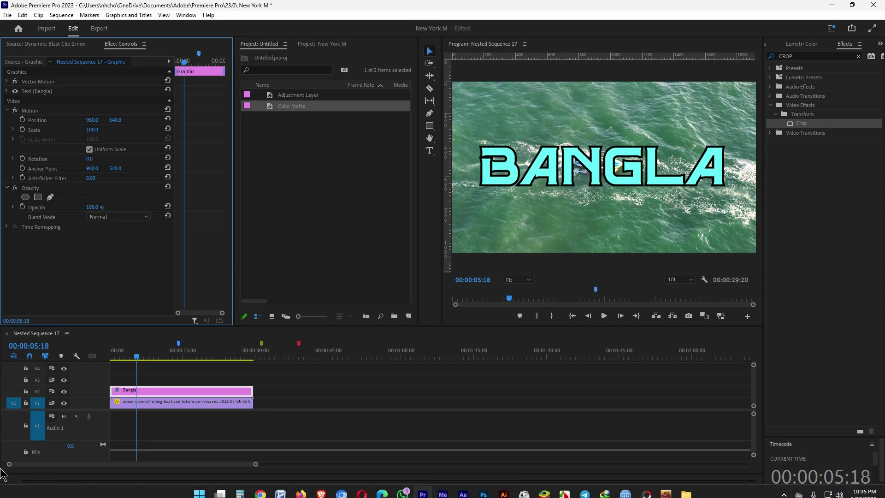
pyautogui.click(647, 483)
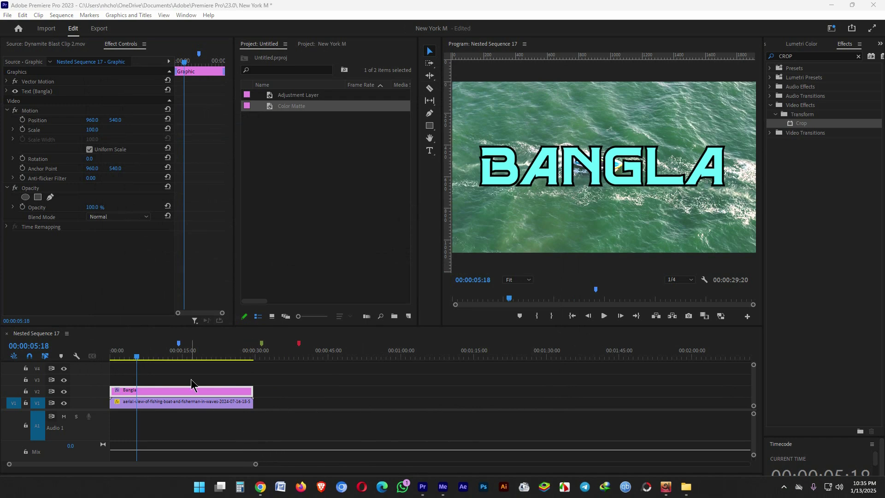
# Step: Park the playhead at 00:00:03:21 and delete the Bangla title from Video 2
pyautogui.moveTo(139, 362); pyautogui.dragTo(128, 362)
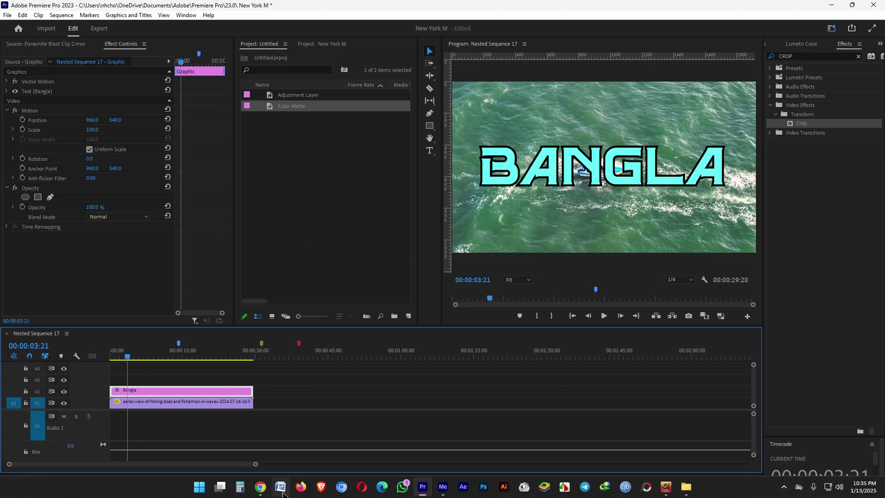
pyautogui.click(281, 493)
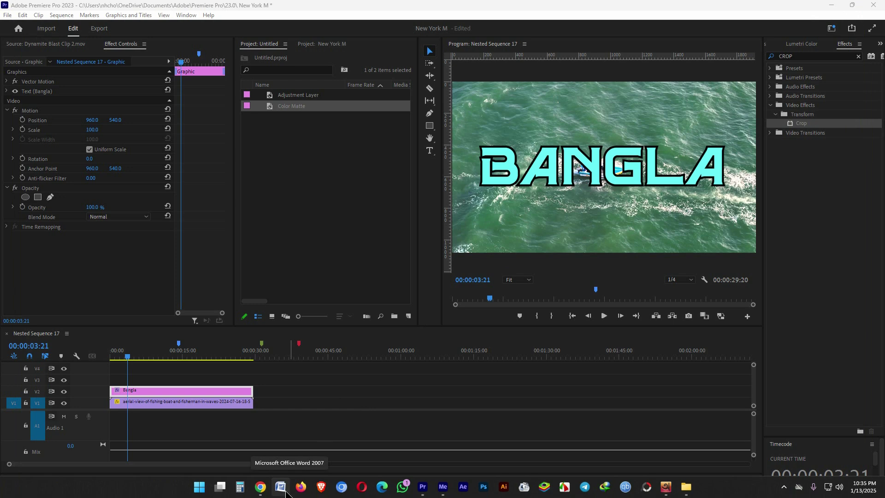
pyautogui.moveTo(268, 492)
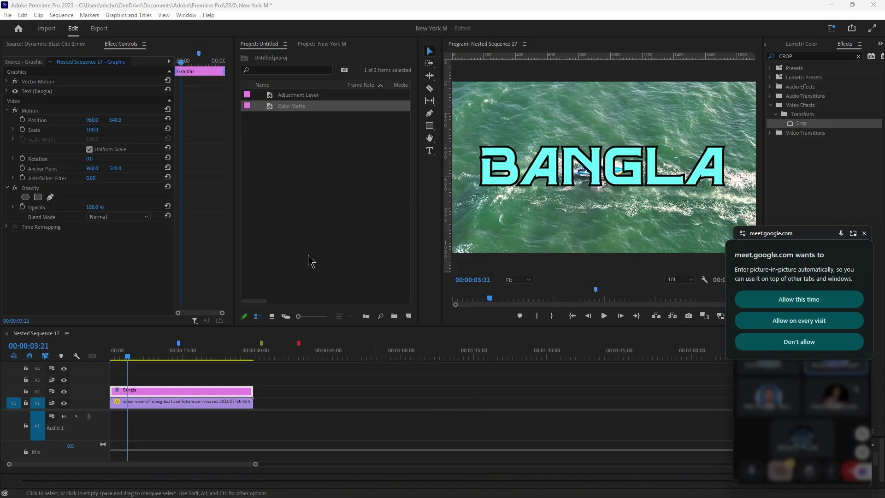
pyautogui.click(305, 169)
pyautogui.click(178, 394)
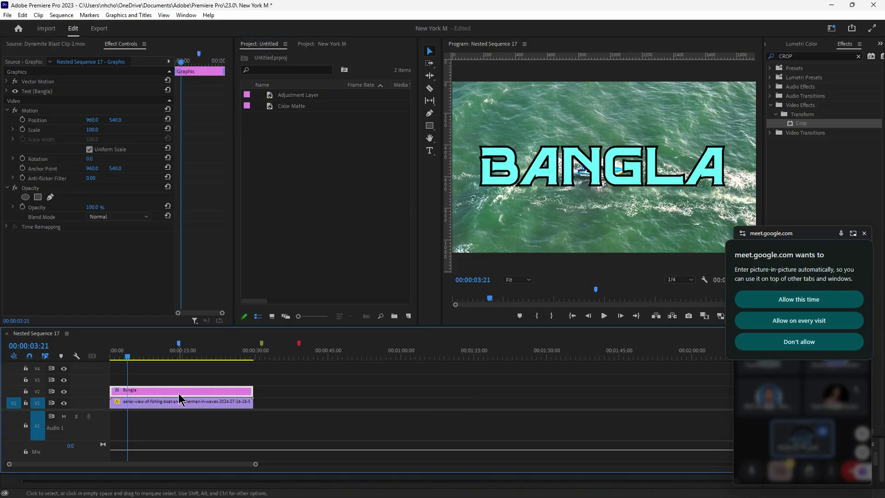
pyautogui.press('Delete')
# Step: Add a new text title over the boat footage containing the copied passage that starts with "Diamonds Are Forever", the title song with lyrics
pyautogui.click(430, 150)
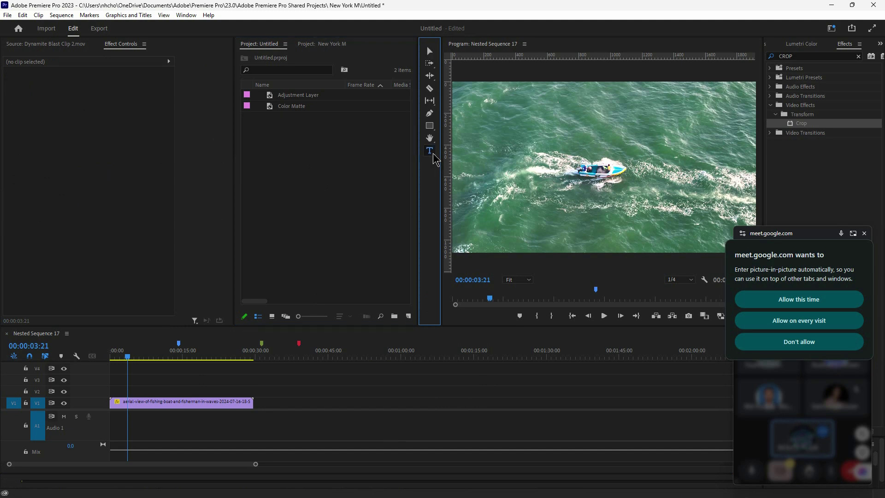
pyautogui.click(517, 152)
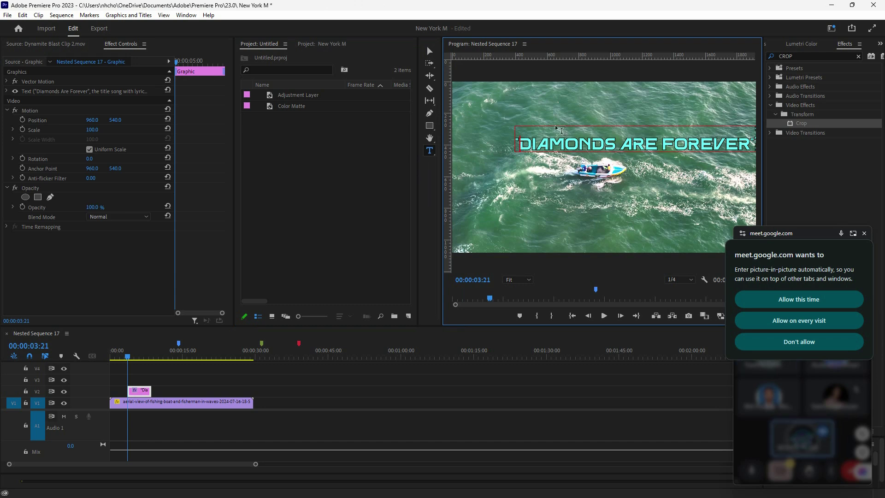
pyautogui.click(433, 237)
# Step: Widen the Program Monitor and move the title up and toward the left side of the frame
pyautogui.press('v')
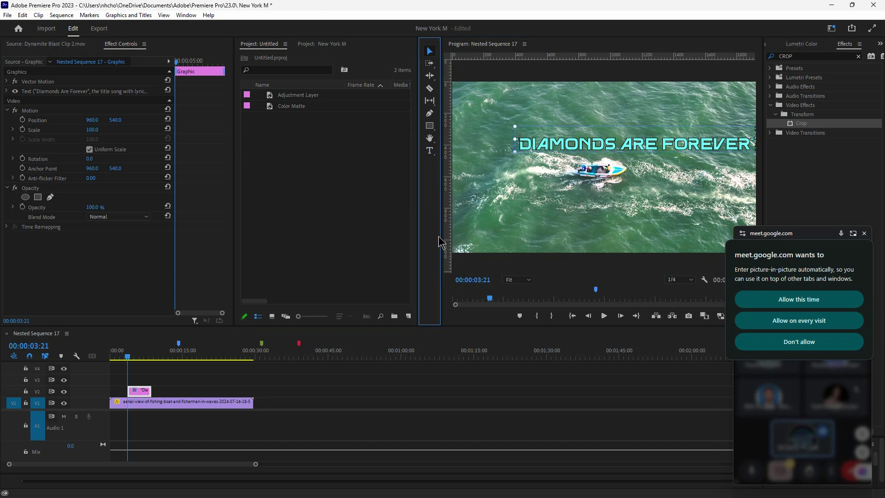
pyautogui.moveTo(441, 237); pyautogui.dragTo(332, 237)
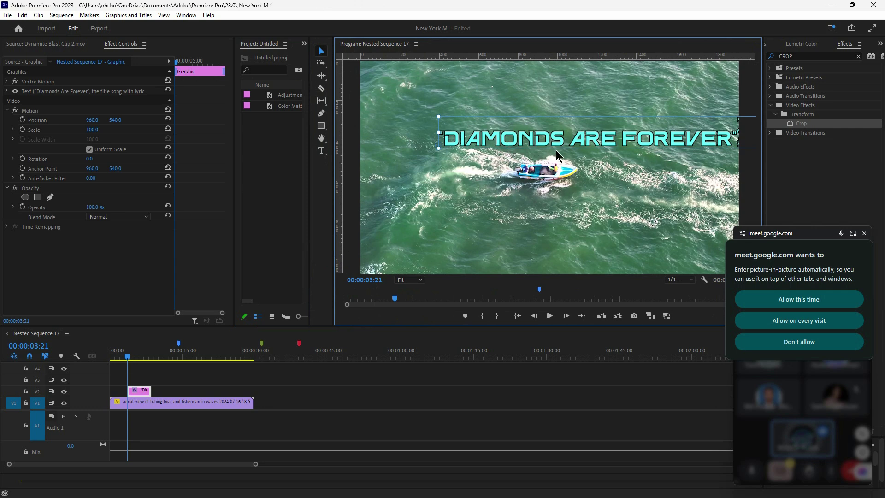
pyautogui.moveTo(548, 140); pyautogui.dragTo(520, 134)
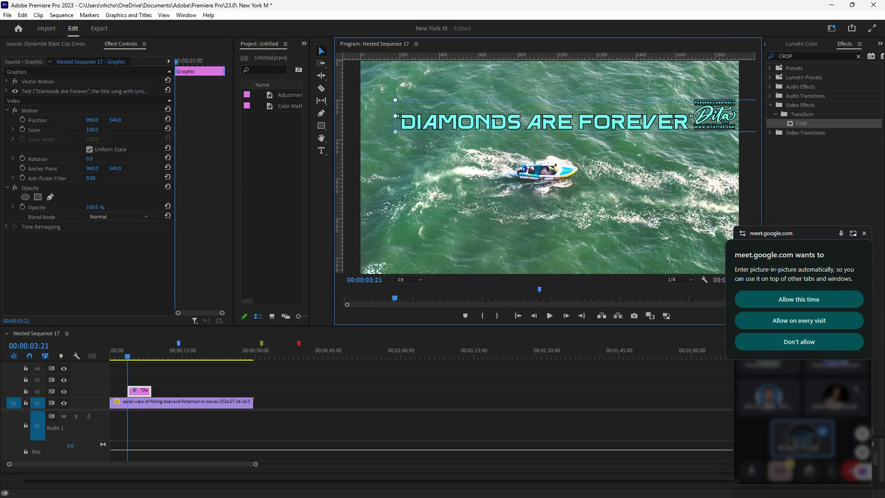
# Step: Break the title after "DIAMONDS ARE FOREVER" and remove the comma before "THE TITLE SONG WITH LYRICS" on the second line
pyautogui.doubleClick(696, 123)
pyautogui.click(693, 119)
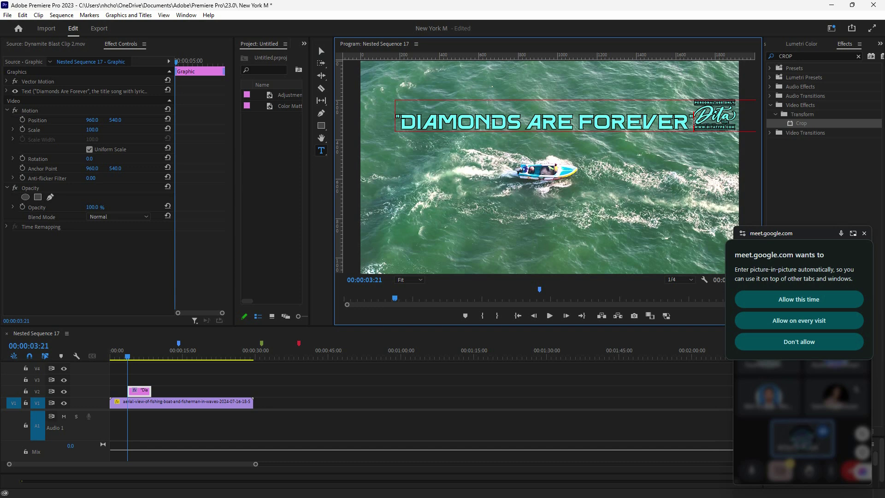
pyautogui.press('Return')
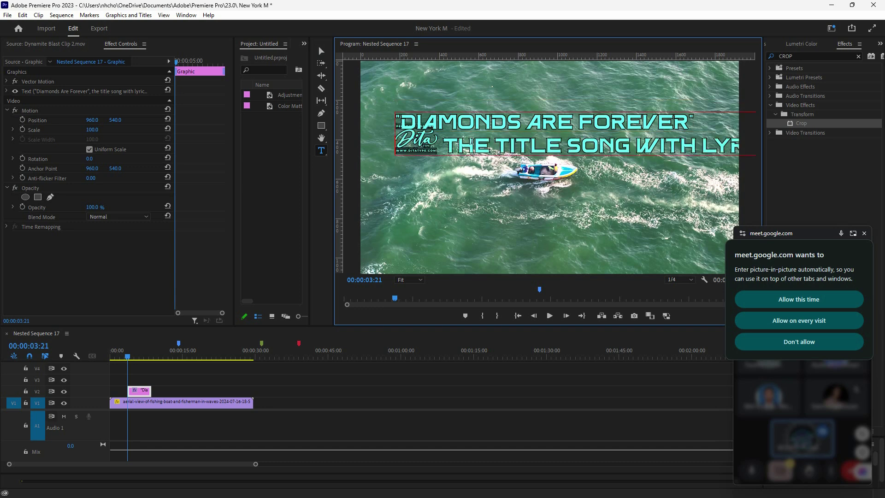
pyautogui.moveTo(443, 143); pyautogui.dragTo(390, 153)
pyautogui.click(463, 156)
pyautogui.press('BackSpace')
pyautogui.press('BackSpace')
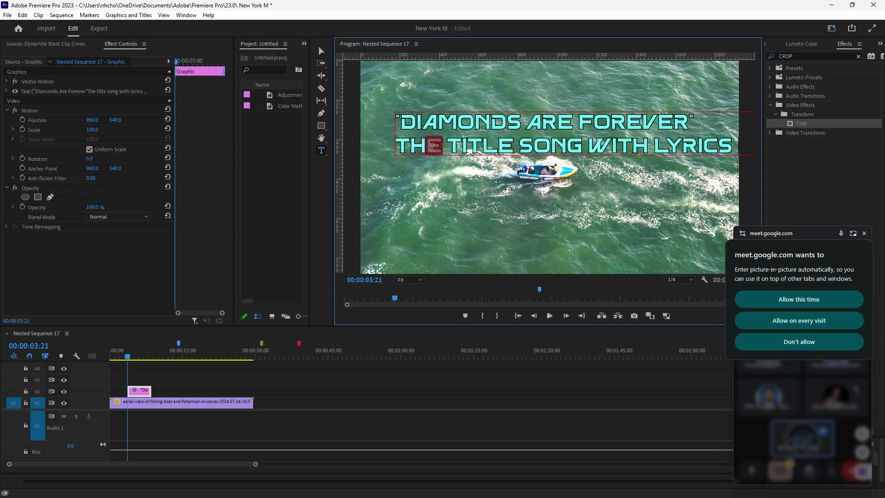
# Step: Start a third title line after "LYRICS" and remove the comma before "WAS THE SECOND"
pyautogui.click(732, 154)
pyautogui.press('Return')
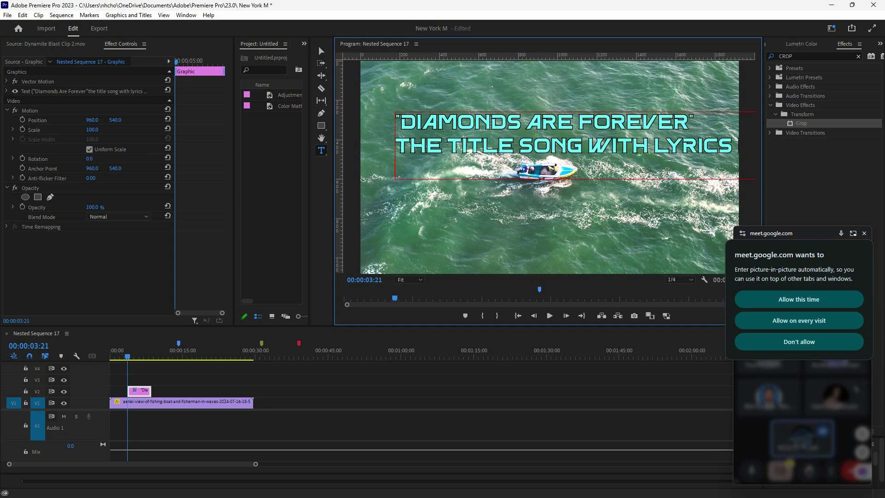
pyautogui.hotkey('ctrl', 'v')
pyautogui.moveTo(614, 174); pyautogui.dragTo(568, 174)
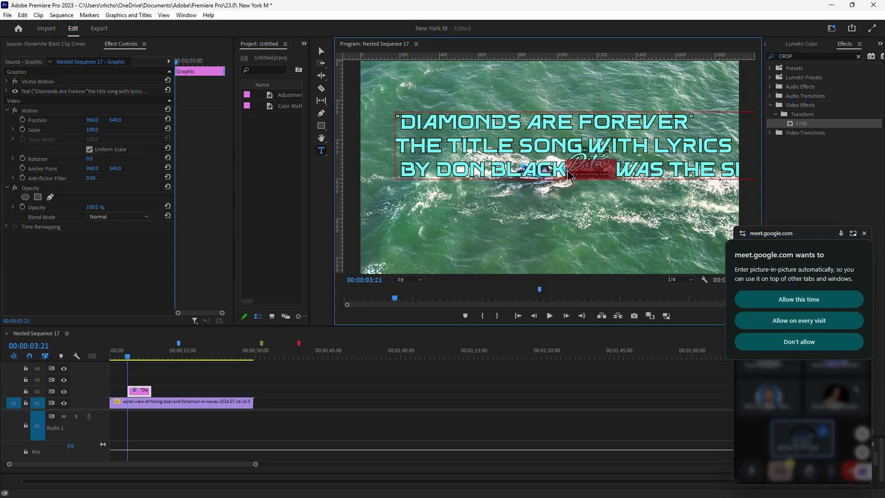
pyautogui.press('BackSpace')
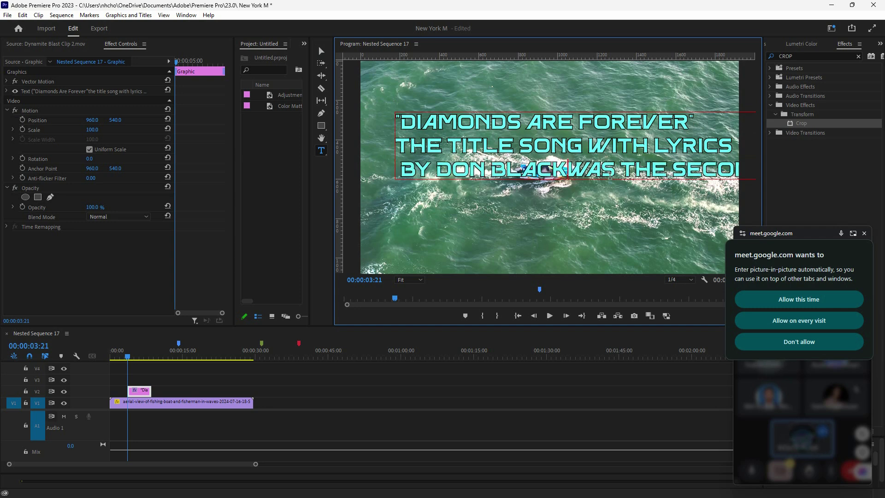
# Step: Put "WAS THE SECOND BOND THEME" on a fourth title line and finish the text editing
pyautogui.press('End')
pyautogui.press('Return')
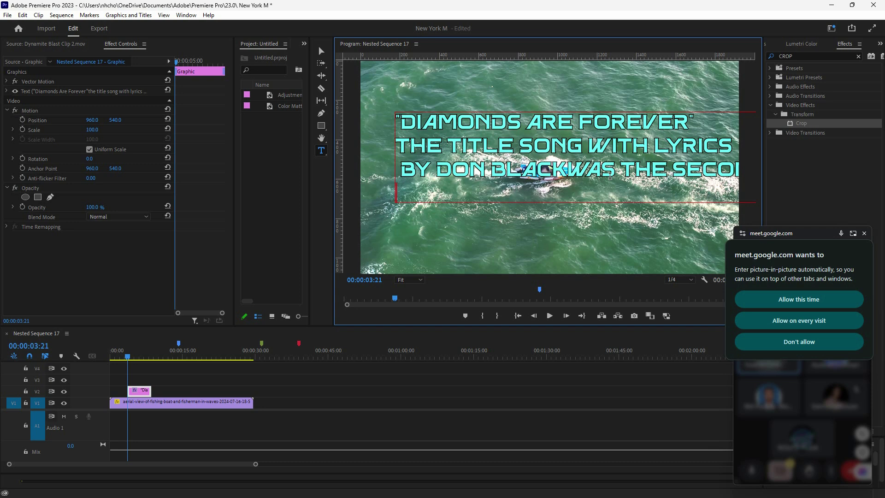
pyautogui.press('Return')
pyautogui.click(559, 125)
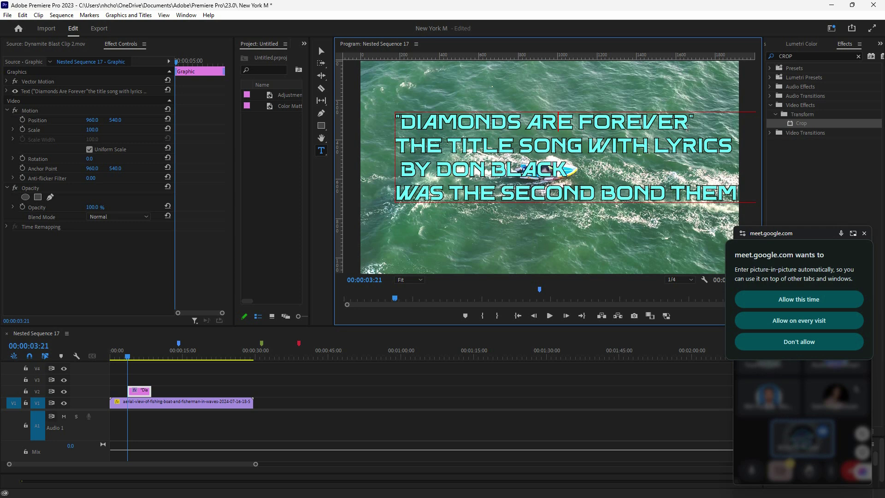
pyautogui.click(696, 120)
pyautogui.click(574, 178)
pyautogui.press('Escape')
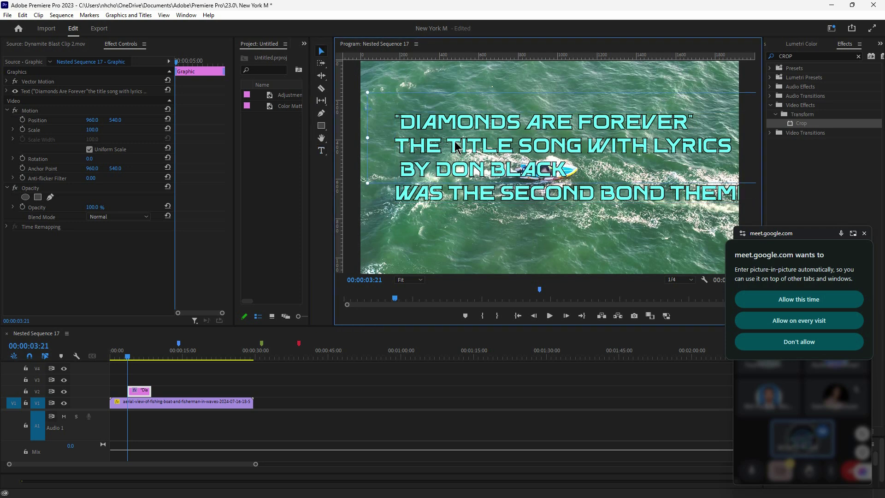
# Step: Move the four-line title into the upper-left of the frame, close to the top edge
pyautogui.moveTo(456, 144); pyautogui.dragTo(452, 134)
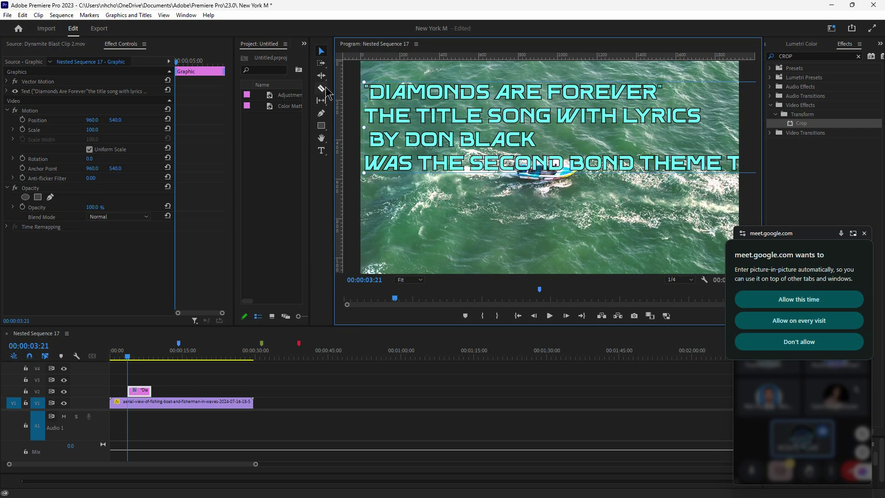
pyautogui.click(322, 152)
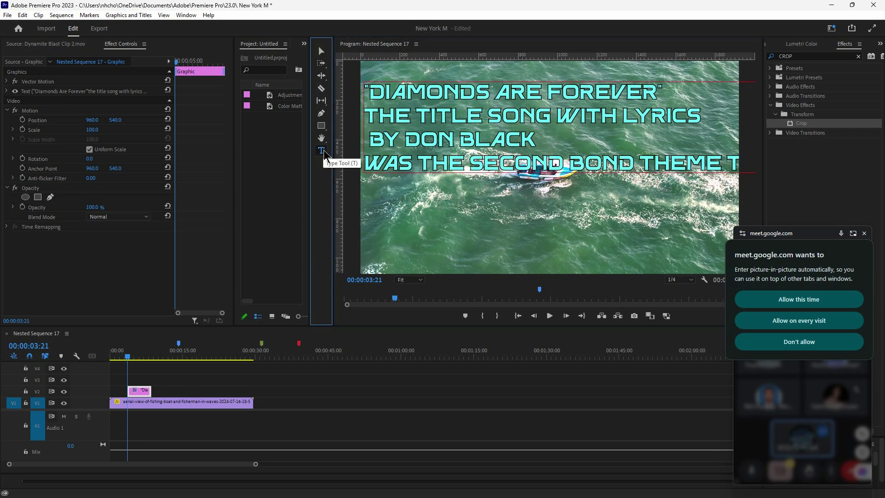
pyautogui.click(643, 164)
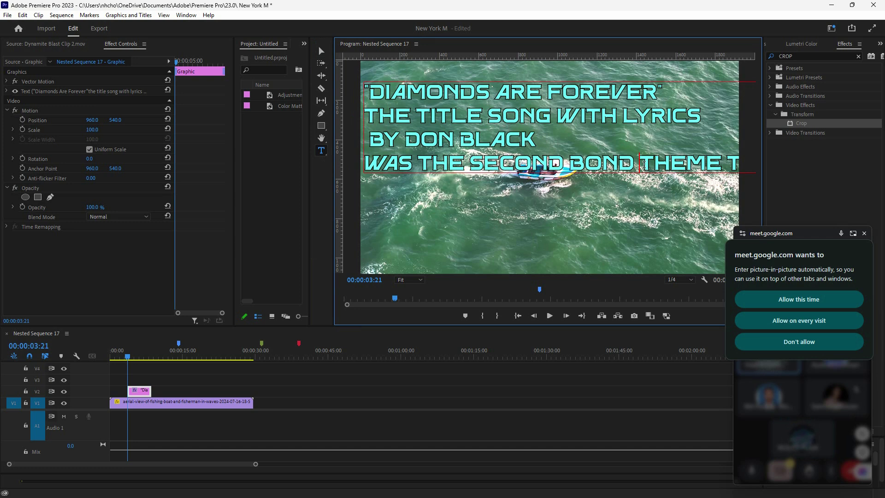
pyautogui.click(321, 51)
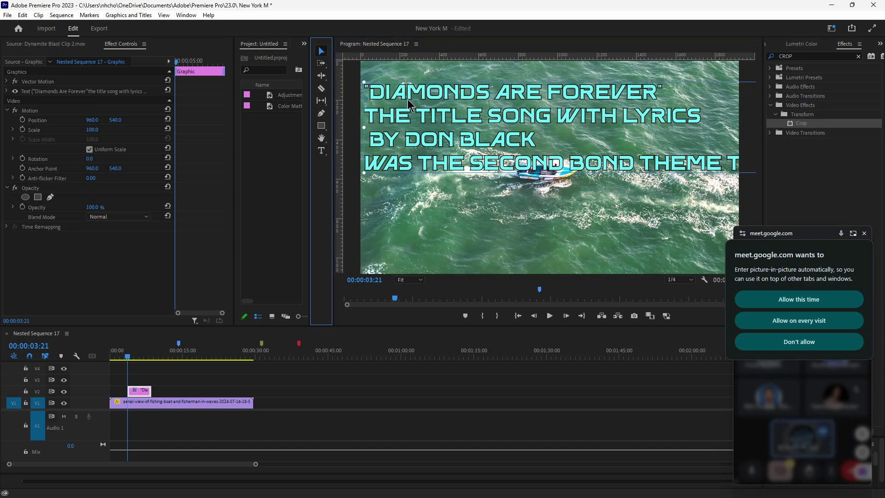
pyautogui.moveTo(406, 111); pyautogui.dragTo(405, 112)
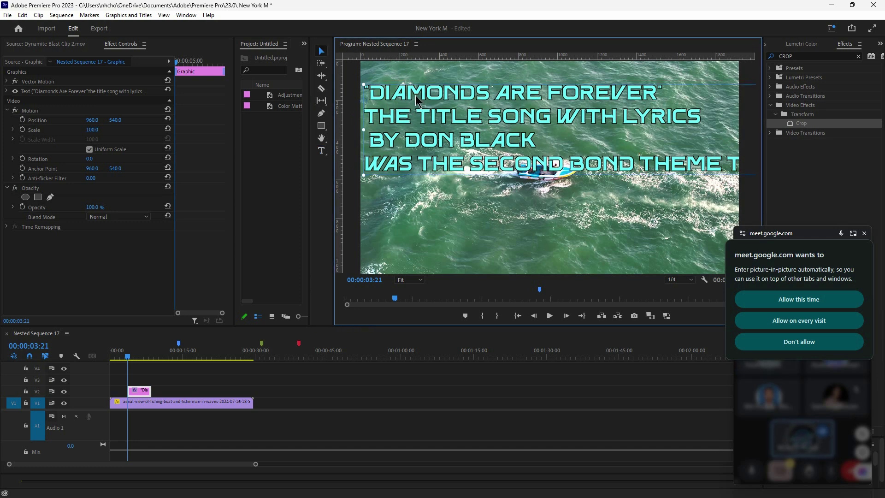
pyautogui.hotkey('ctrl', 'z')
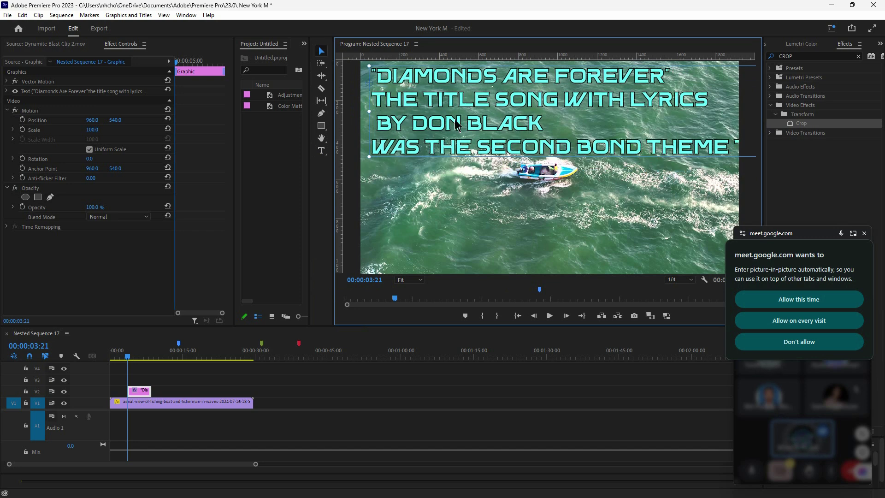
# Step: Try to break the title after "THEME" so that "TO BE PERFORMED BY" starts a fifth line
pyautogui.doubleClick(693, 152)
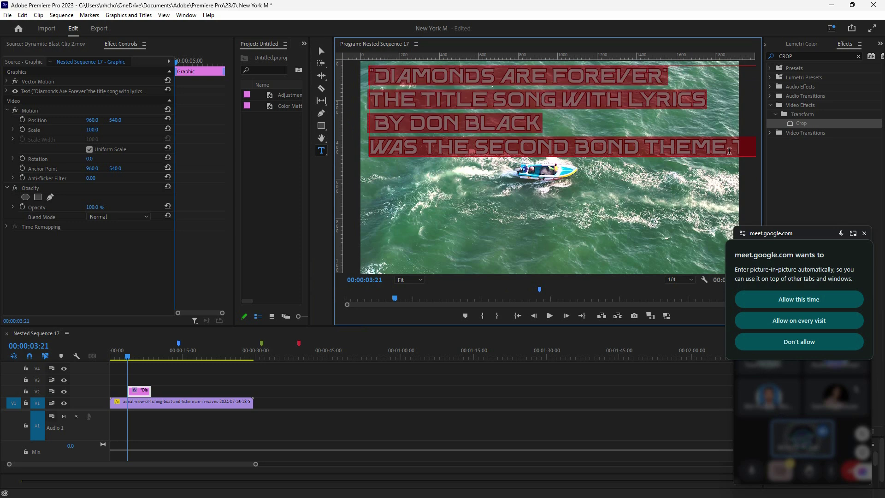
pyautogui.click(729, 151)
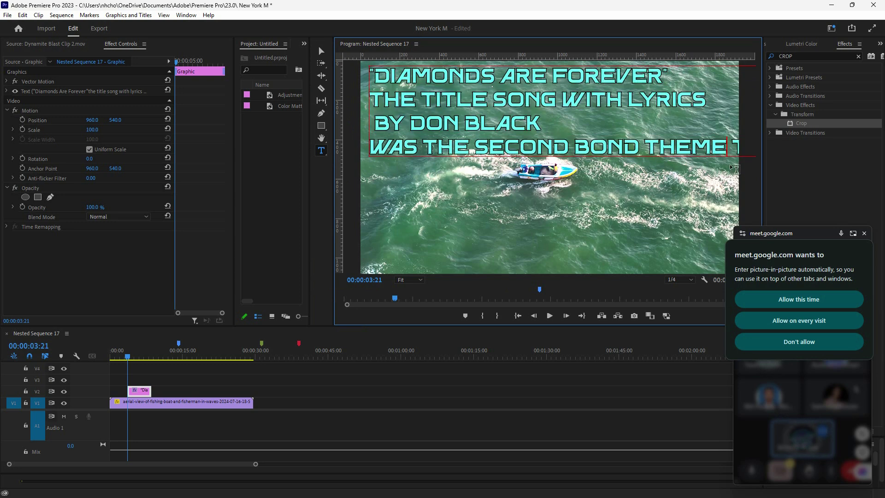
pyautogui.press('Return')
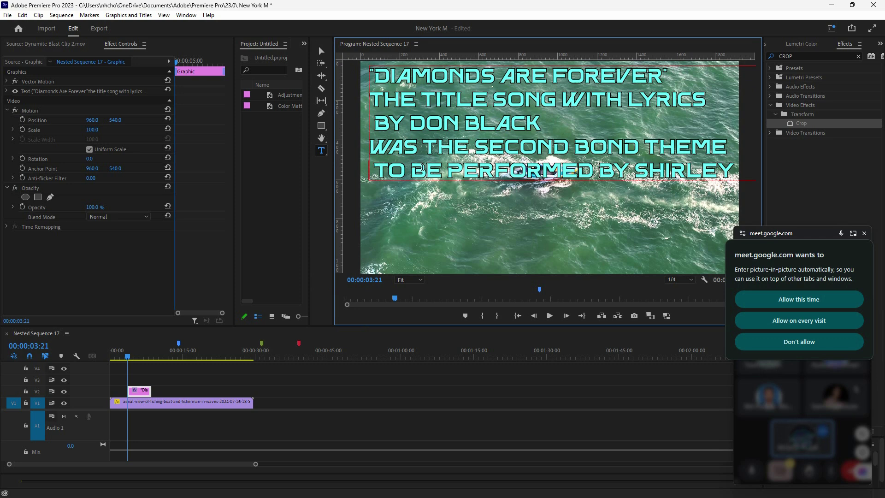
pyautogui.press('Escape')
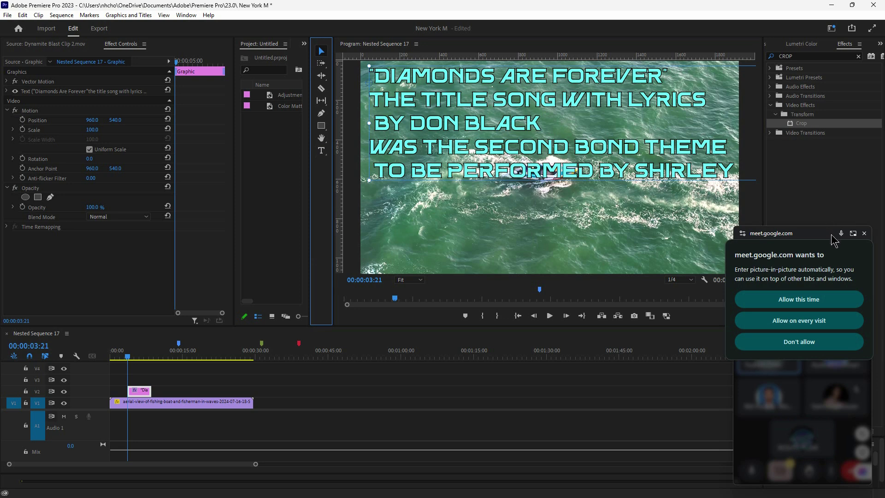
# Step: Preview the sequence with the multi-line title up to 00:00:08:01
pyautogui.click(831, 162)
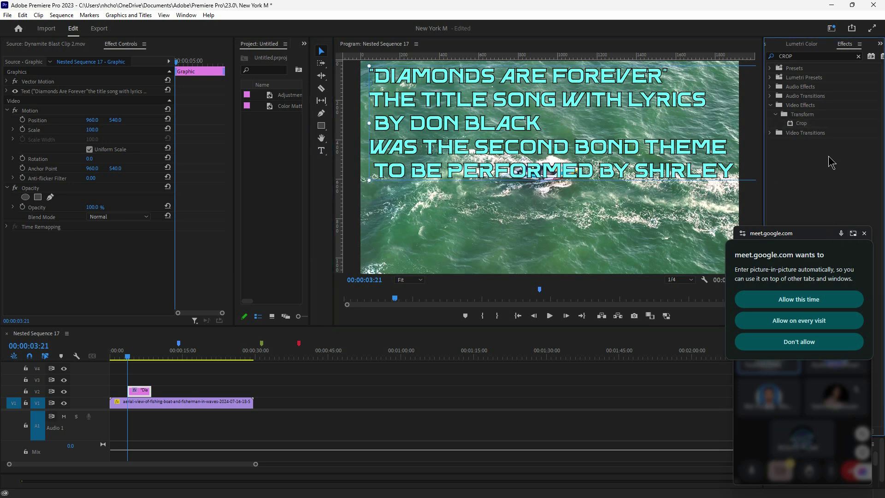
pyautogui.click(741, 174)
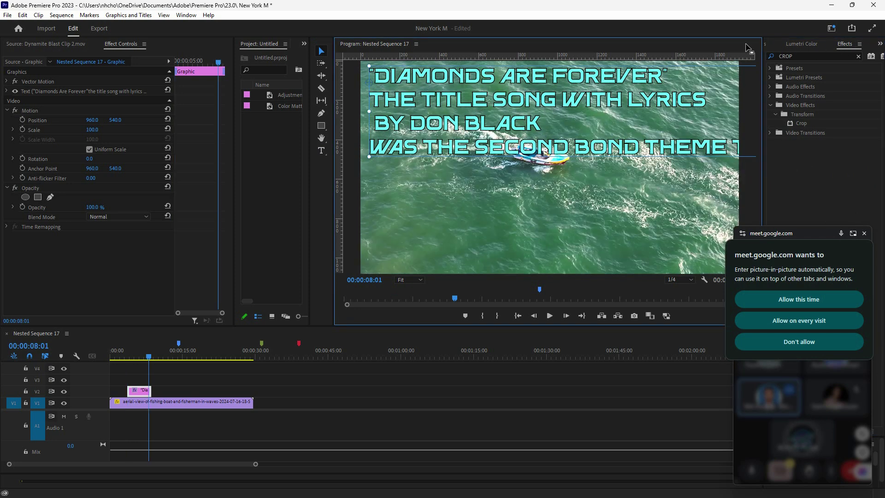
# Step: Reduce the multi-line title's font size to 27, clearing the floating meeting window away from the text settings
pyautogui.click(767, 45)
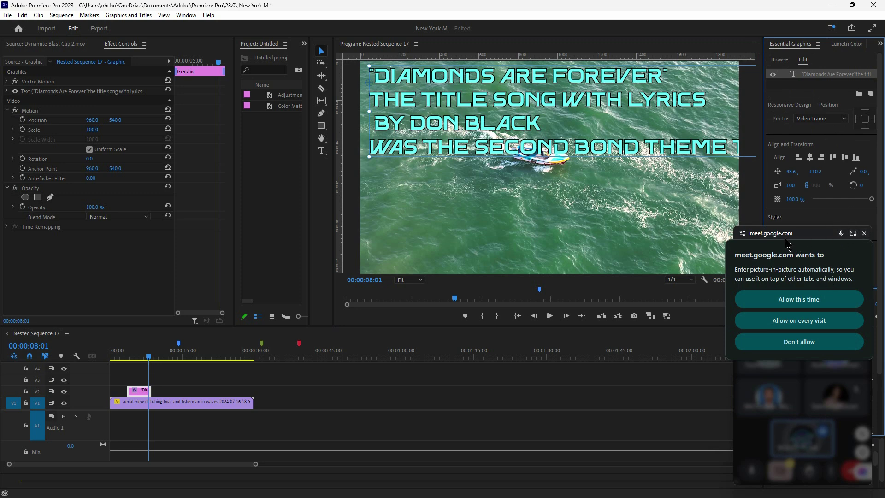
pyautogui.moveTo(772, 243); pyautogui.dragTo(40, 217)
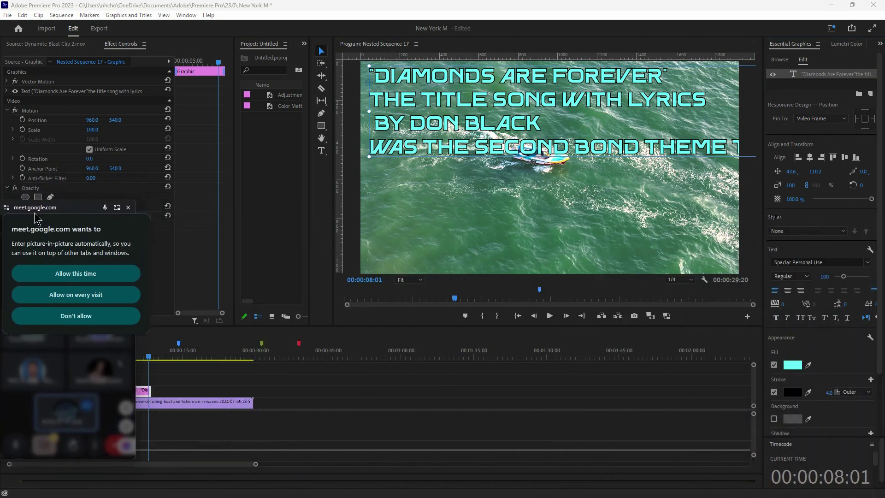
pyautogui.click(825, 276)
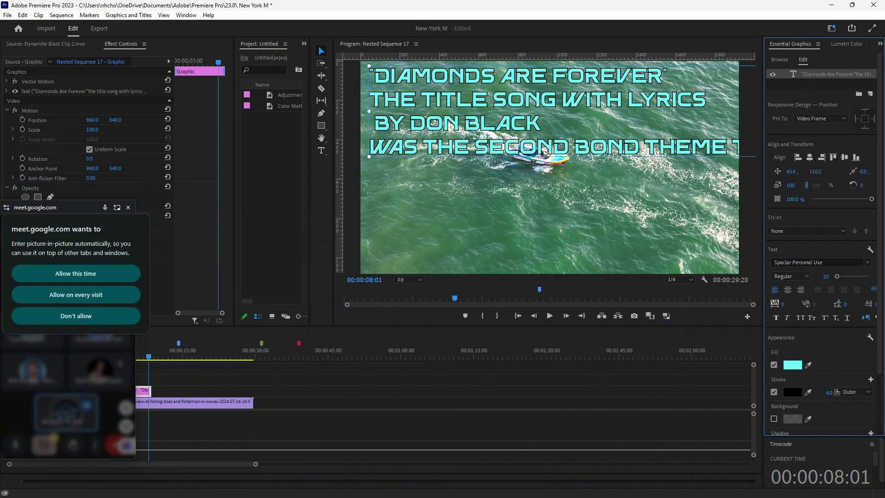
pyautogui.moveTo(826, 276); pyautogui.dragTo(821, 276)
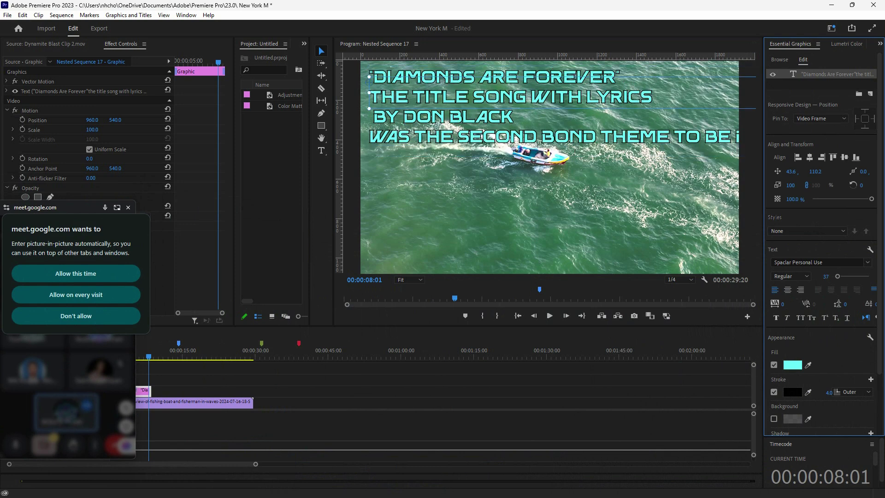
pyautogui.moveTo(826, 276); pyautogui.dragTo(821, 276)
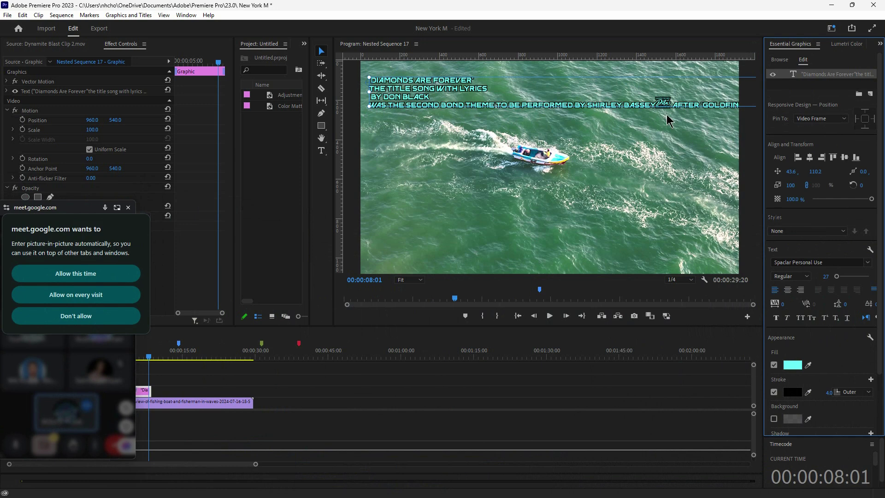
# Step: Break the title after "THEME" so that "TO BE PERFORMED BY SHIRLEY BASSEY" starts a fifth line
pyautogui.click(594, 100)
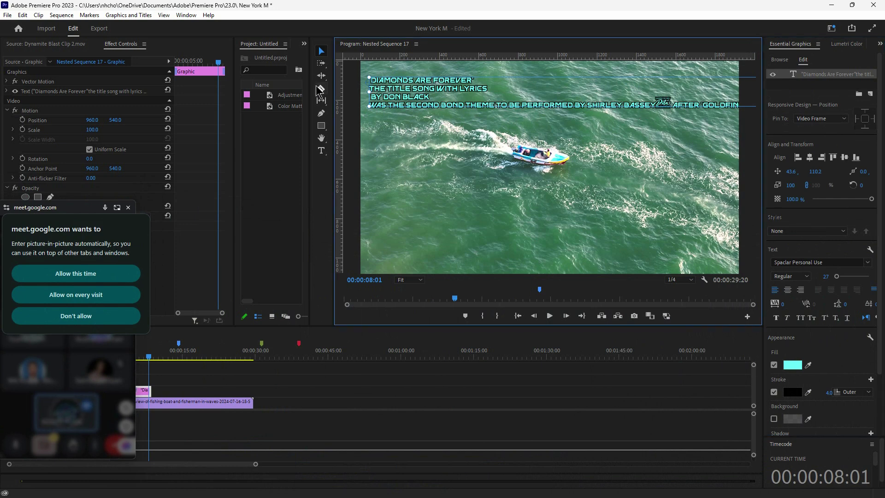
pyautogui.click(321, 150)
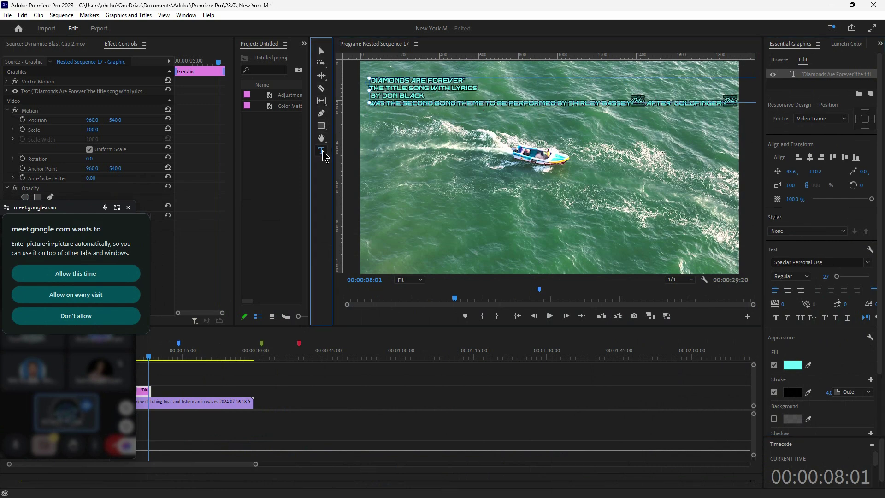
pyautogui.click(560, 106)
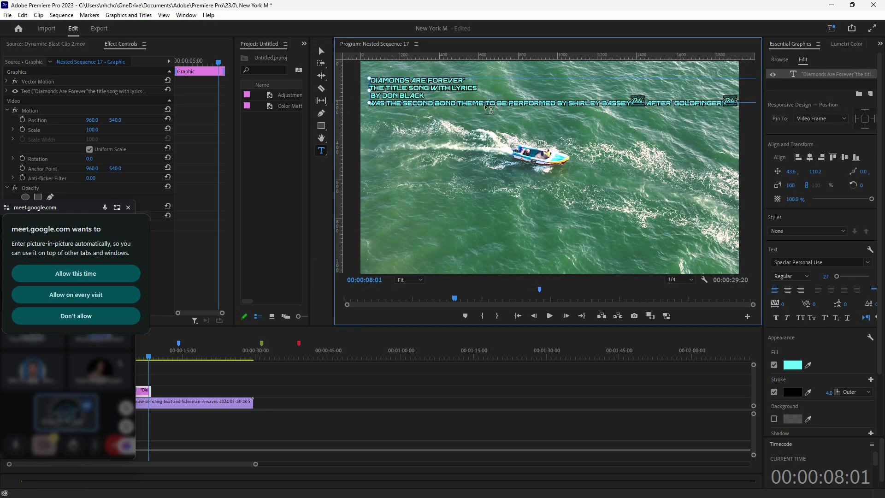
pyautogui.press('Escape')
pyautogui.click(469, 99)
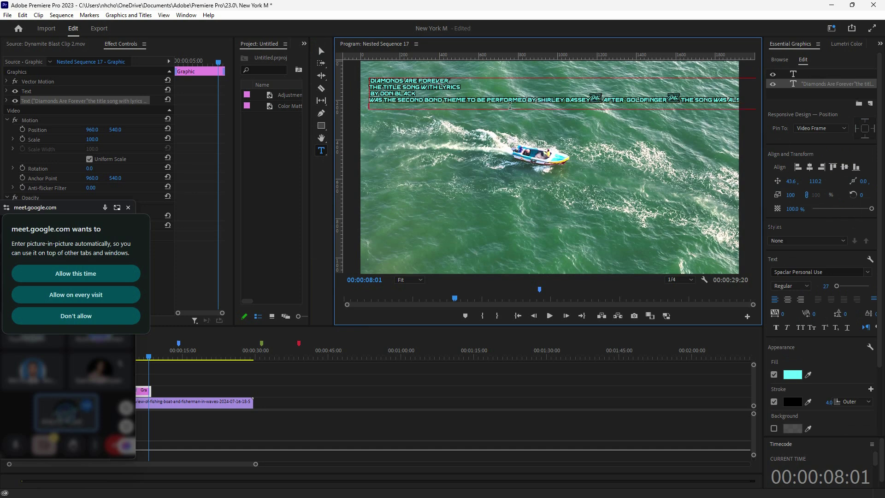
pyautogui.press('Return')
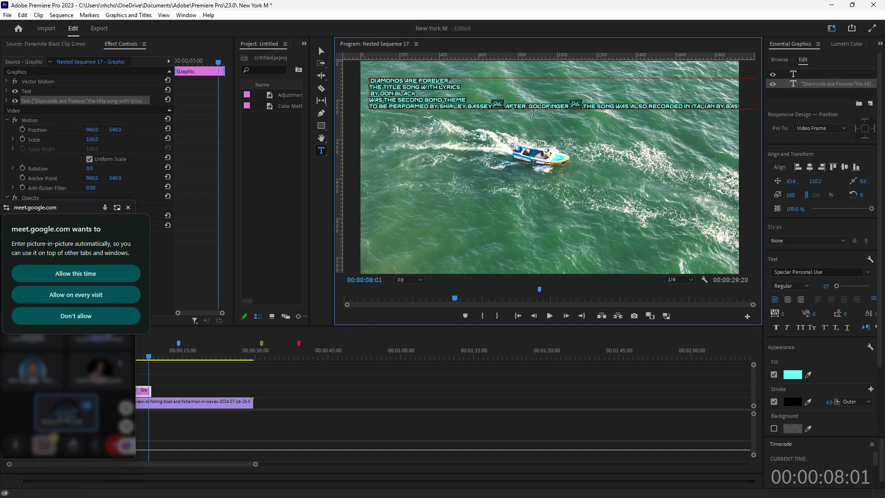
# Step: Break the title after "AFTER" so that "GOLDFINGER" starts a sixth line, without an empty line between them
pyautogui.press('Return')
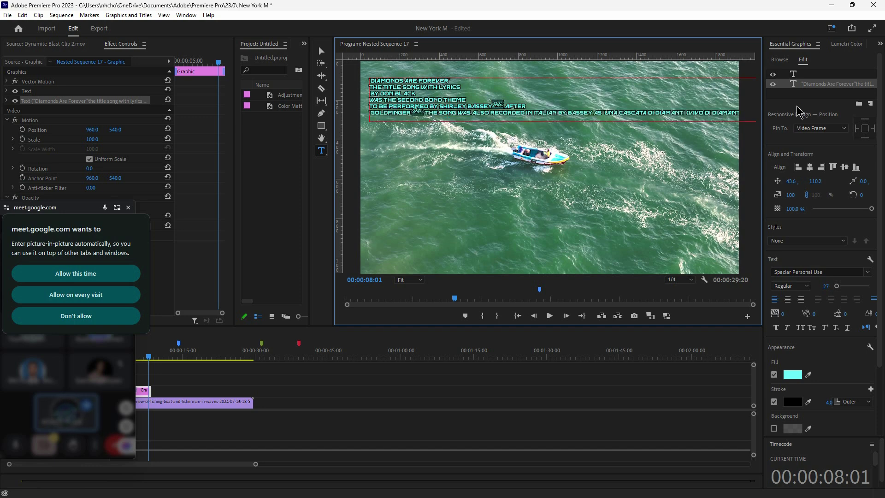
pyautogui.press('Return')
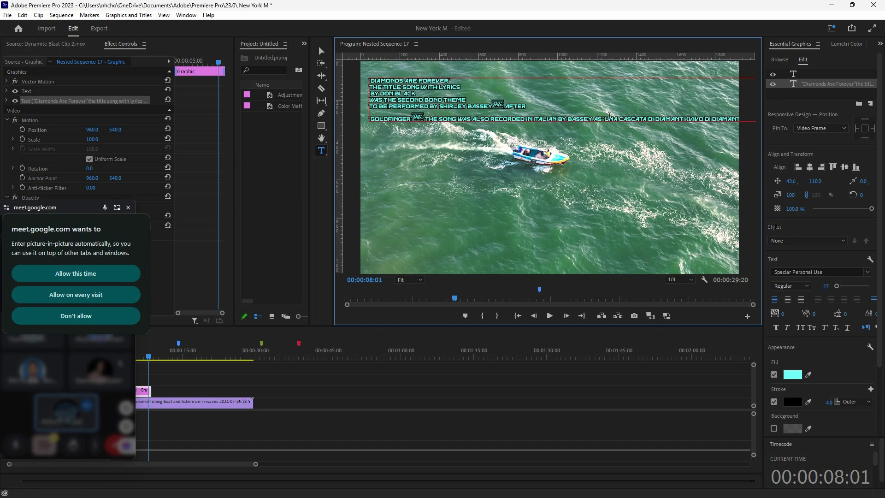
pyautogui.press('BackSpace')
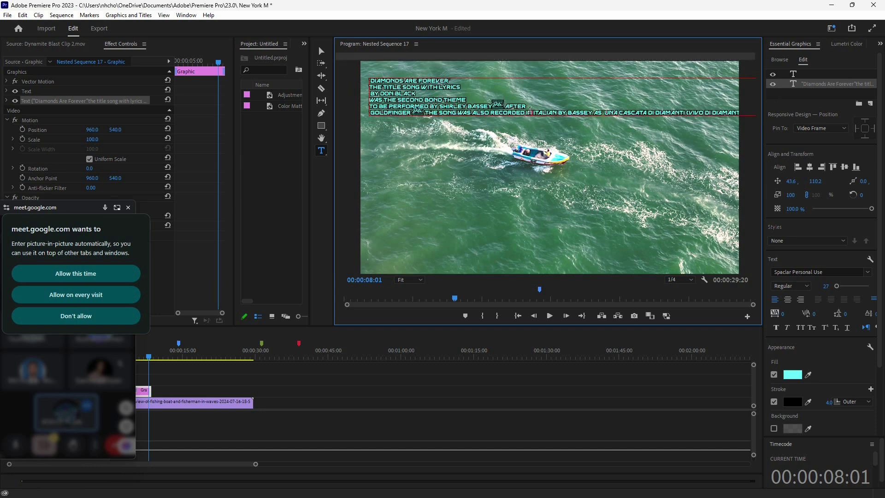
# Step: Delete the "GOLDFINGER" line from the title and scale the remaining five-line text up to 140 percent
pyautogui.tripleClick(530, 111)
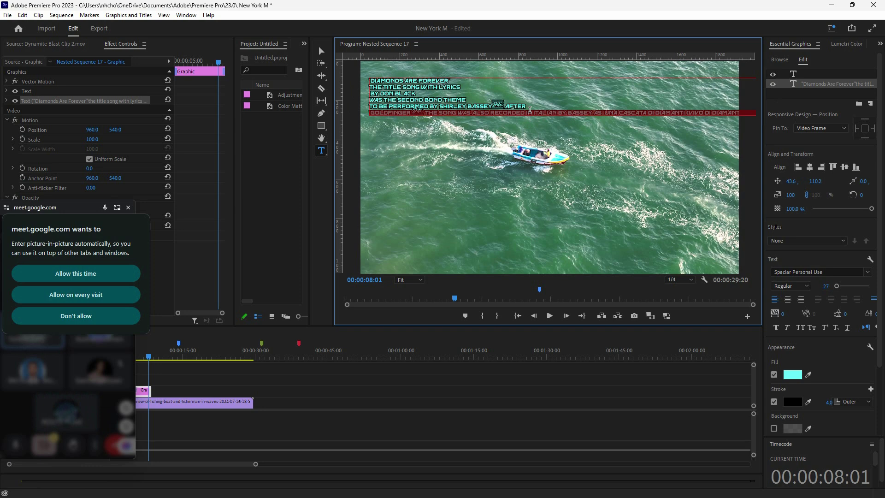
pyautogui.press('BackSpace')
pyautogui.click(322, 51)
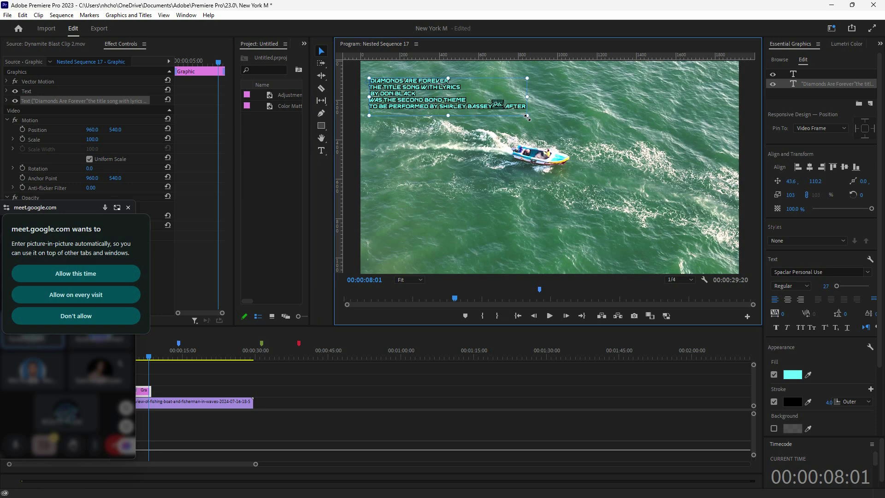
pyautogui.moveTo(526, 117)
pyautogui.mouseDown()
pyautogui.moveTo(574, 143)
pyautogui.moveTo(526, 131)
pyautogui.mouseUp()
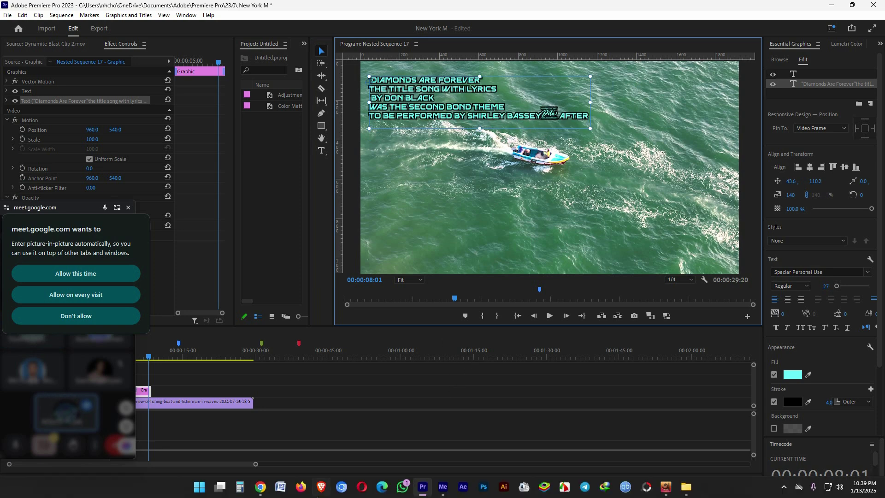
pyautogui.click(280, 487)
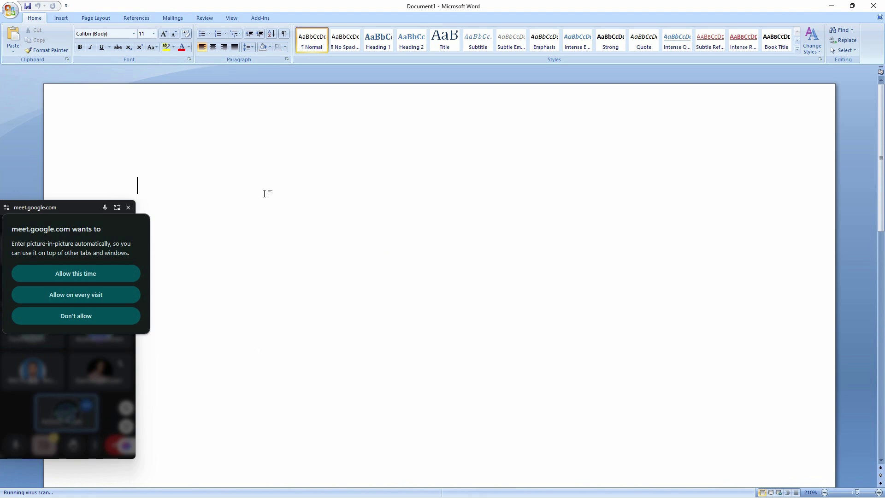
pyautogui.click(832, 6)
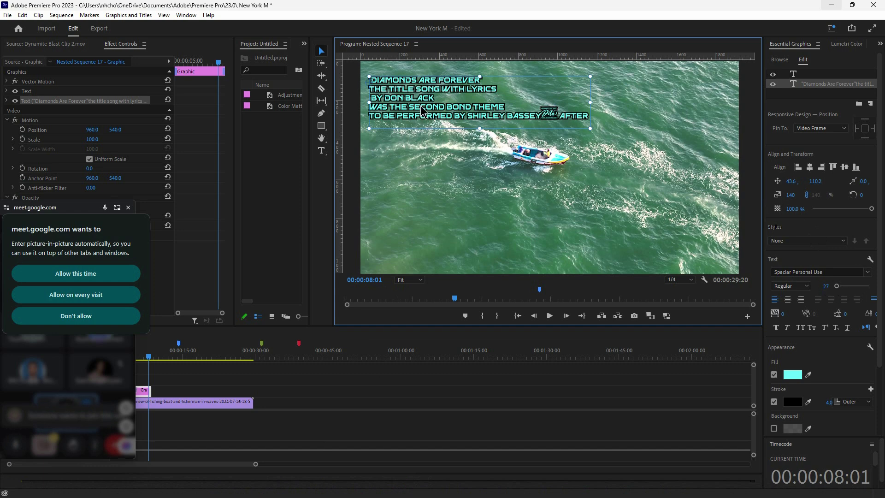
# Step: Set the five-line title's font size to 30 and select the title again in the frame
pyautogui.click(825, 286)
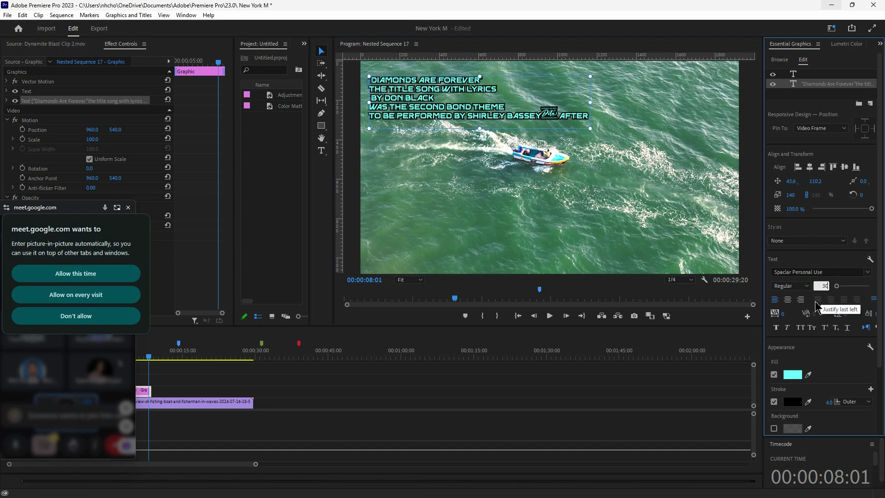
pyautogui.click(640, 403)
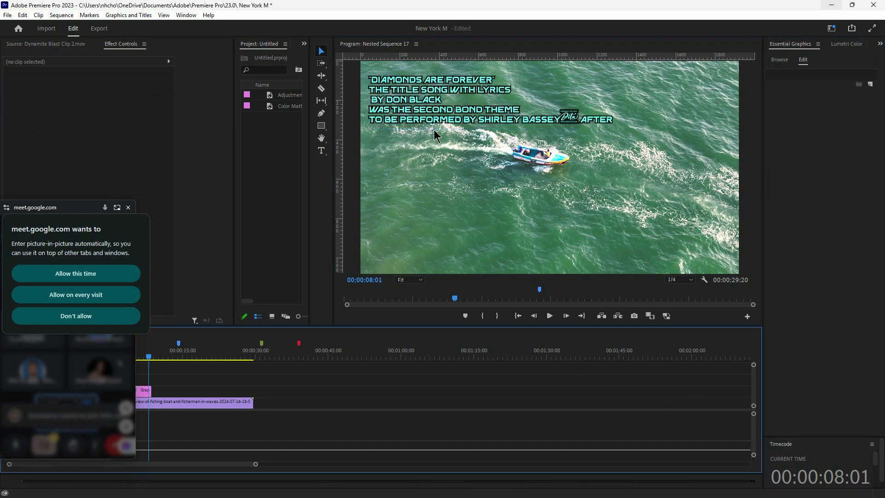
pyautogui.click(443, 112)
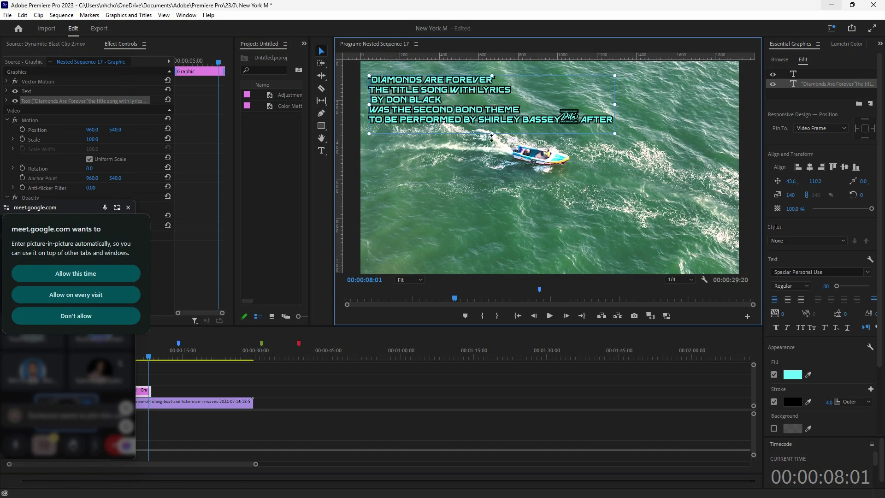
# Step: Switch to Microsoft Word and paste the "Diamonds Are Forever" paragraph into the blank document
pyautogui.moveTo(395, 497)
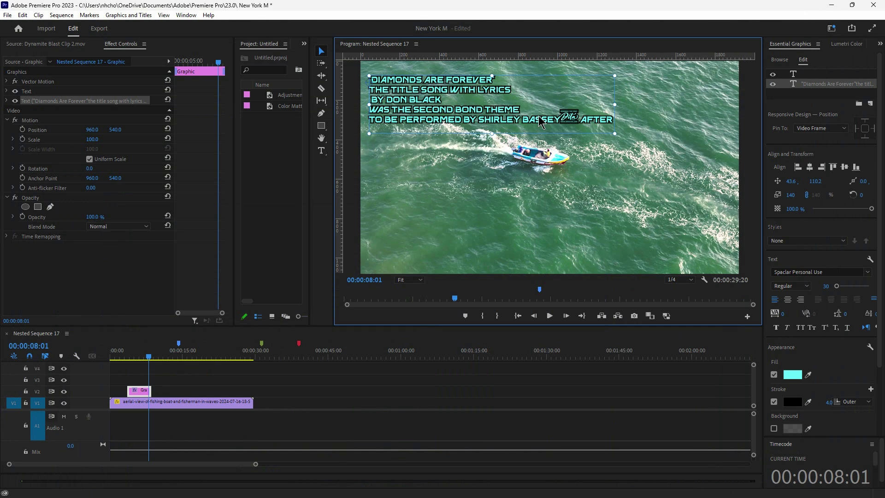
pyautogui.click(280, 486)
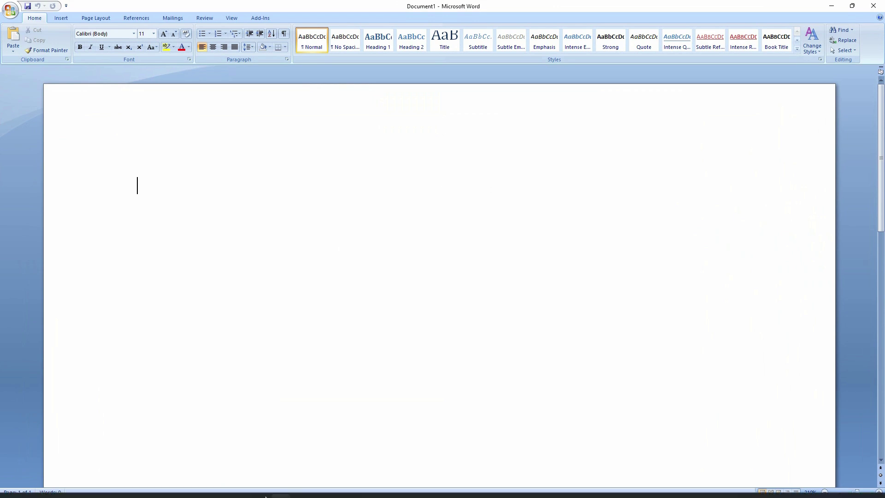
pyautogui.rightClick(210, 188)
pyautogui.click(231, 216)
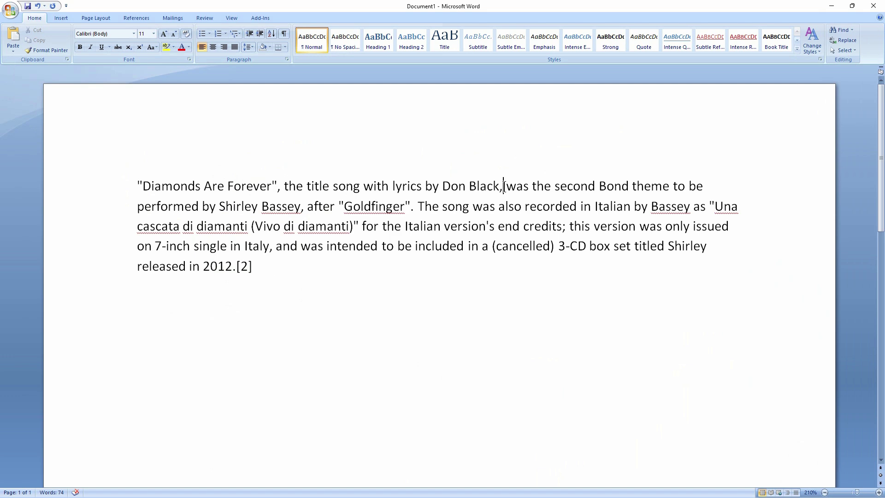
# Step: Copy the paragraph's opening from "Diamonds Are Forever" through "by Don Black," and switch back to Premiere Pro
pyautogui.moveTo(504, 186); pyautogui.dragTo(143, 186)
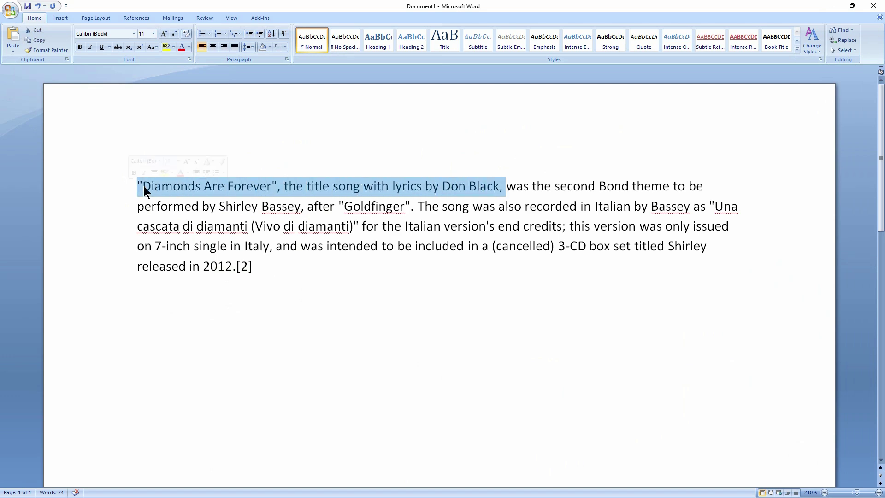
pyautogui.rightClick(143, 186)
pyautogui.click(189, 201)
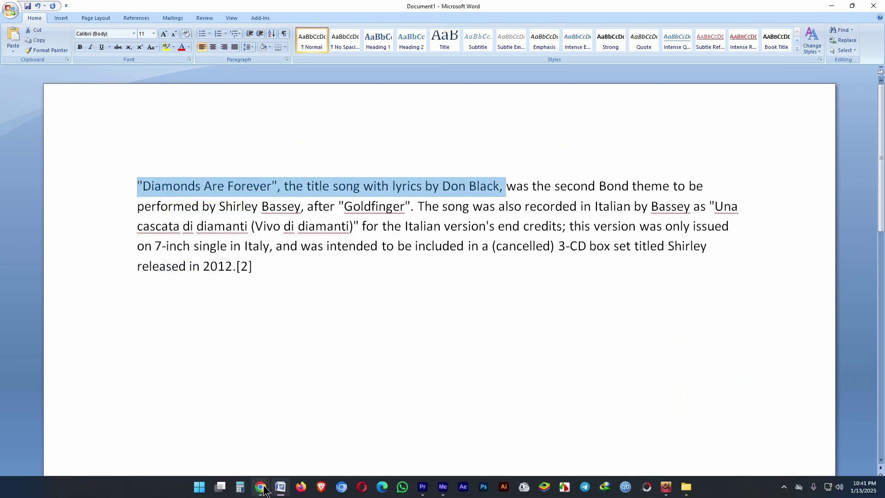
pyautogui.click(262, 488)
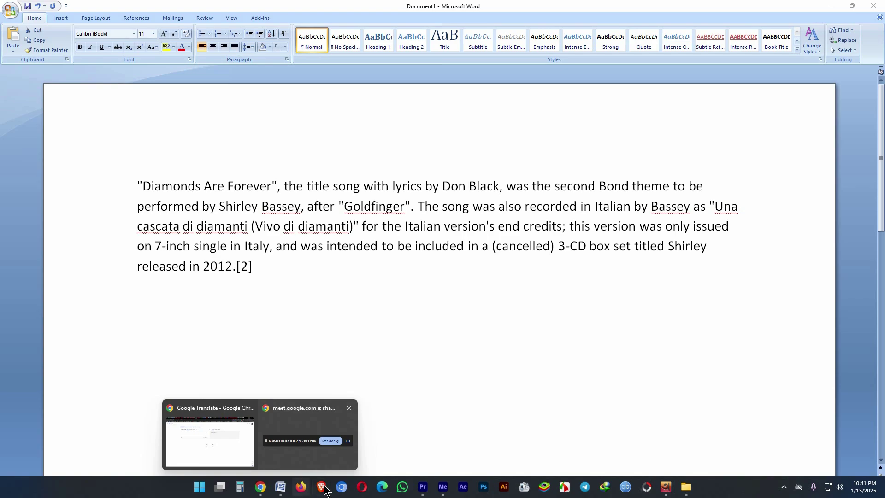
pyautogui.click(422, 487)
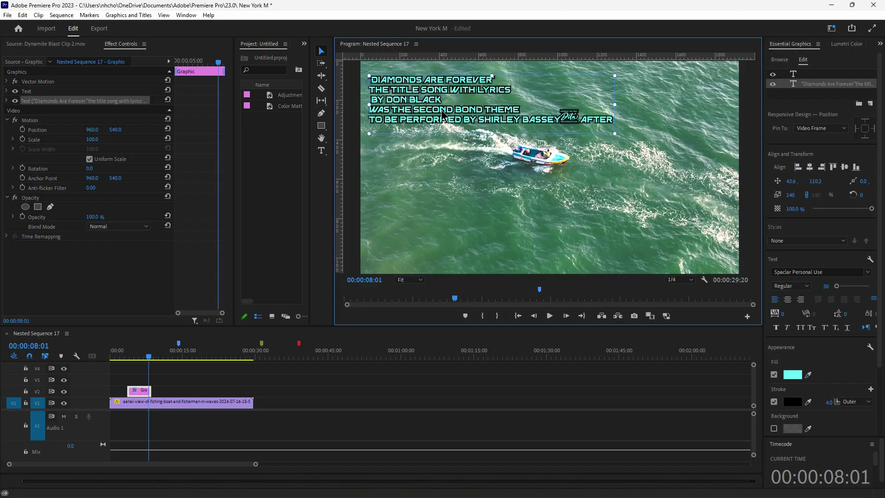
# Step: Delete the multi-line title clip and paste the copied phrase into a new text title at 00:00:08:01
pyautogui.click(138, 391)
pyautogui.press('Delete')
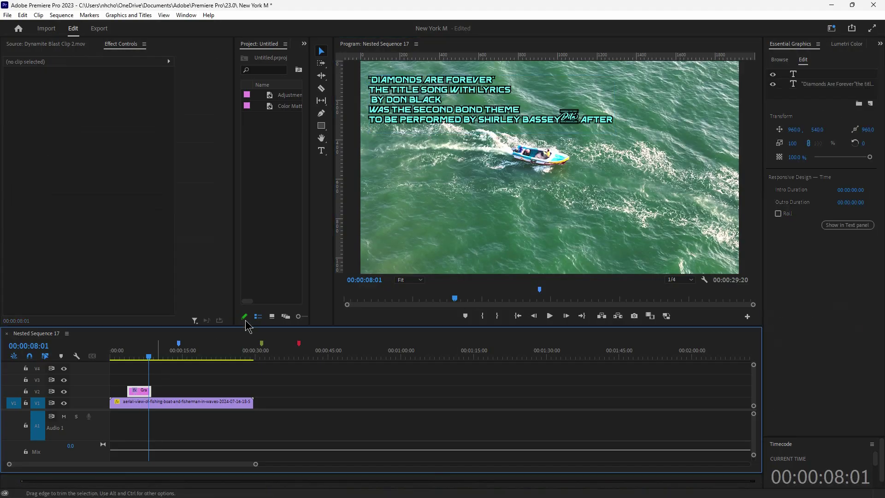
pyautogui.click(321, 151)
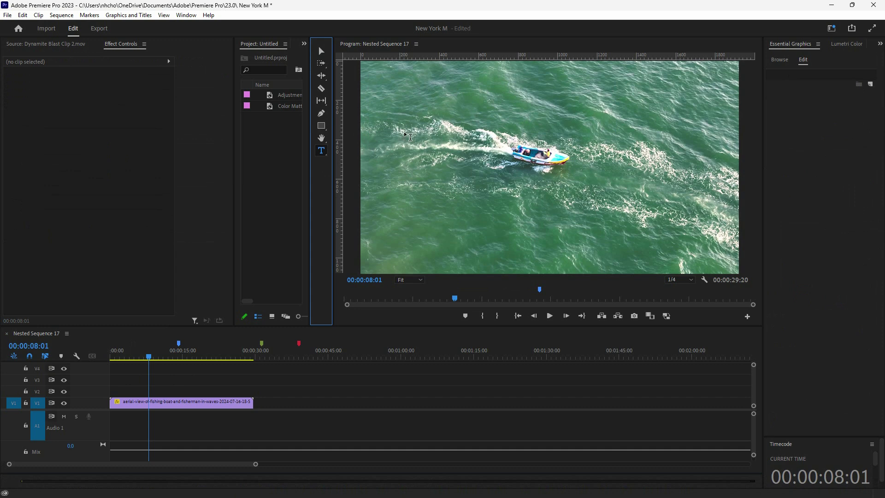
pyautogui.click(425, 159)
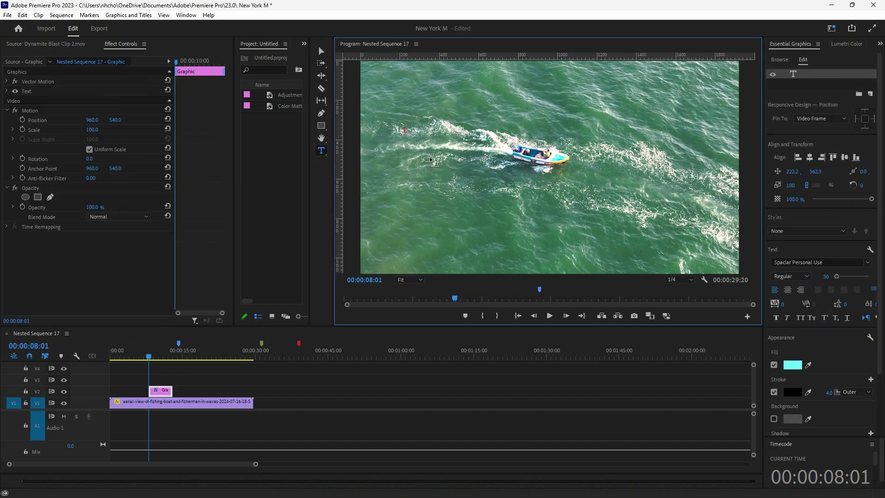
pyautogui.hotkey('ctrl', 'v')
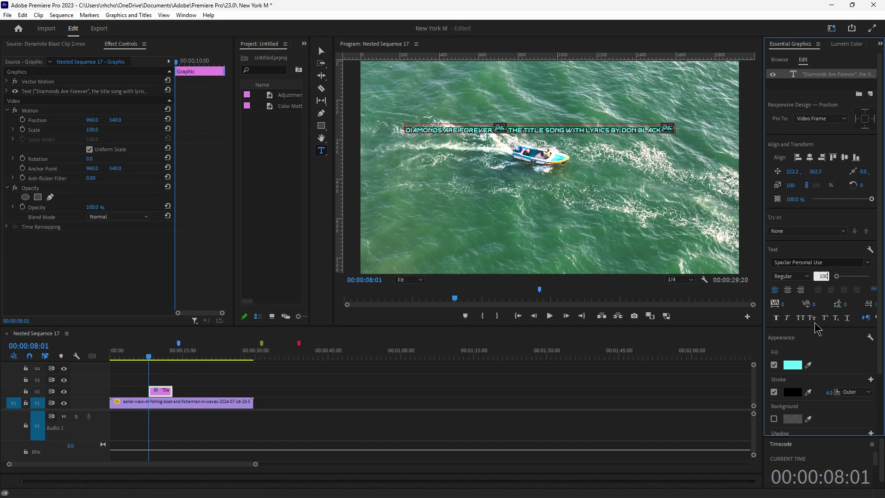
# Step: Set the font size of the one-line "Diamonds Are Forever" title to 100
pyautogui.click(621, 412)
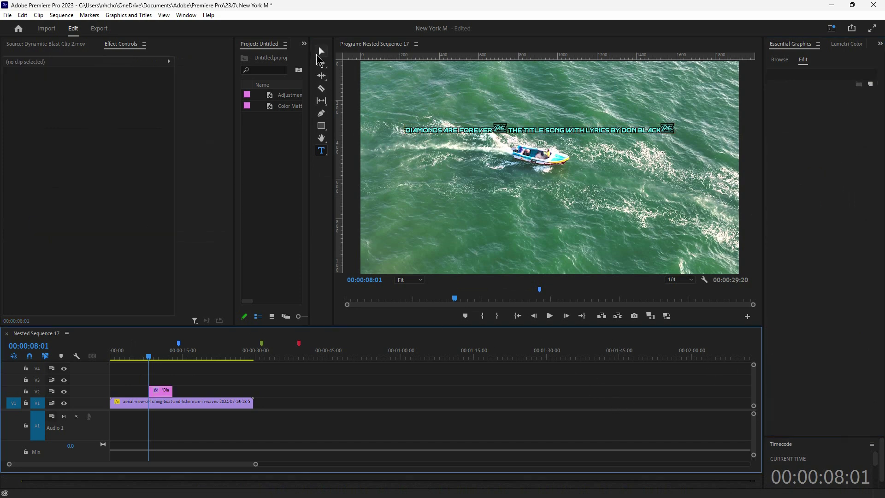
pyautogui.click(321, 51)
pyautogui.click(161, 392)
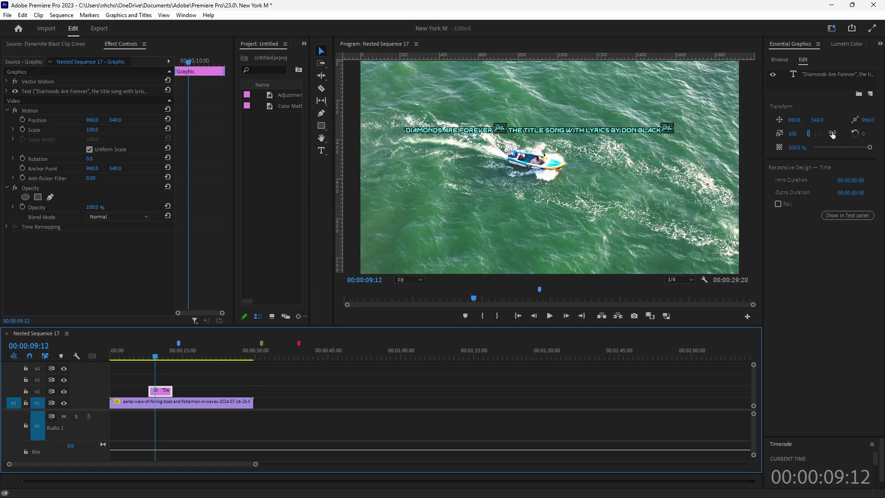
pyautogui.click(830, 76)
pyautogui.click(826, 276)
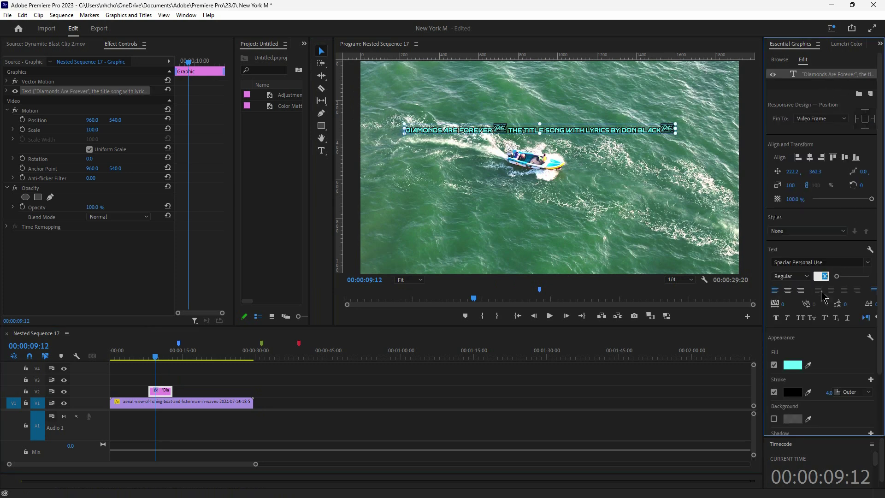
pyautogui.write('100')
pyautogui.click(701, 371)
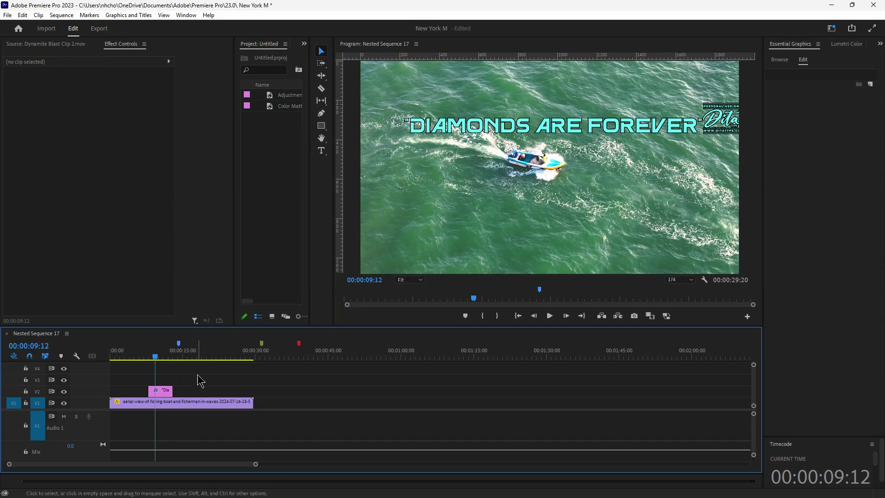
# Step: Select the title clip on V2 again and save the project
pyautogui.click(160, 391)
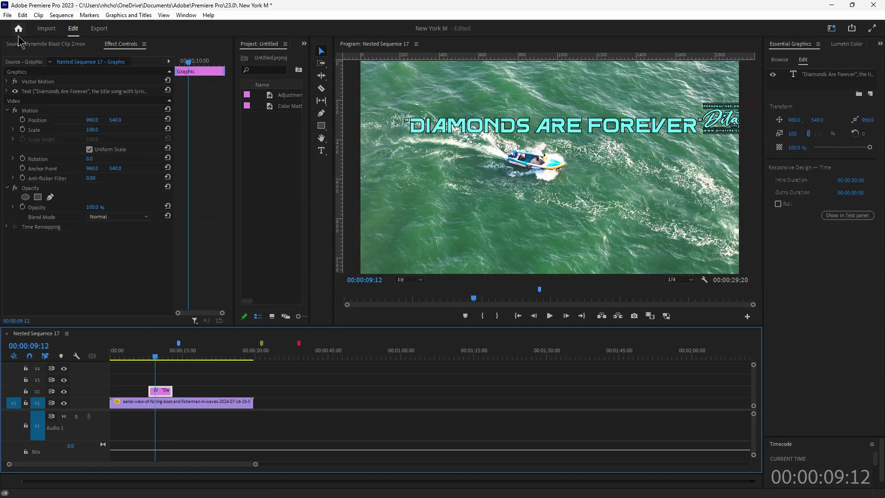
pyautogui.click(7, 17)
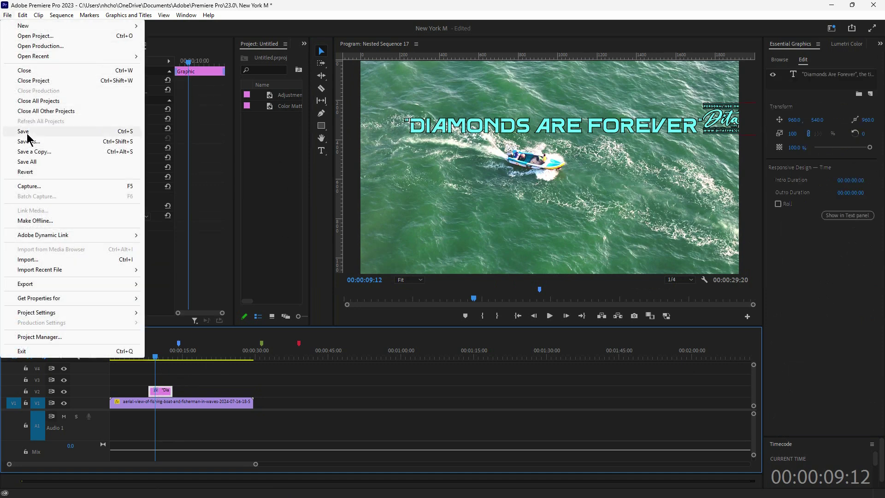
pyautogui.click(22, 132)
# Step: Reduce the title's font size to 51 and shift its text left to about -388.8, 367.3
pyautogui.click(491, 132)
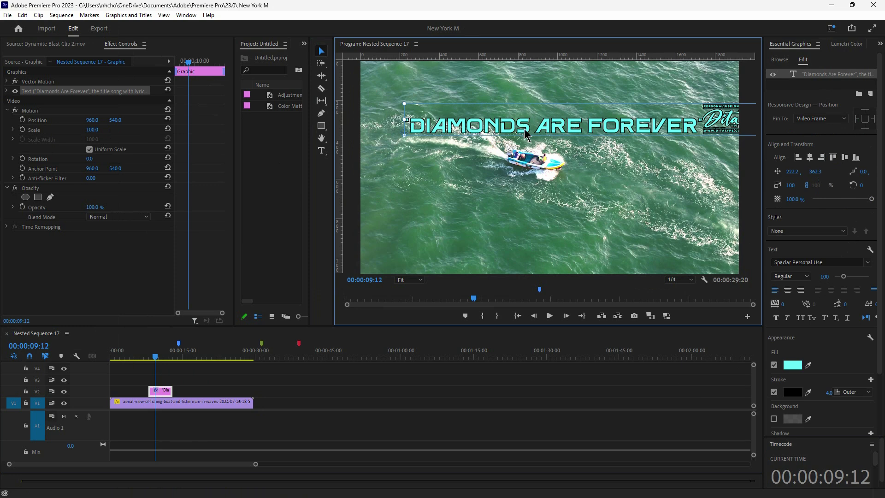
pyautogui.moveTo(825, 277); pyautogui.dragTo(805, 277)
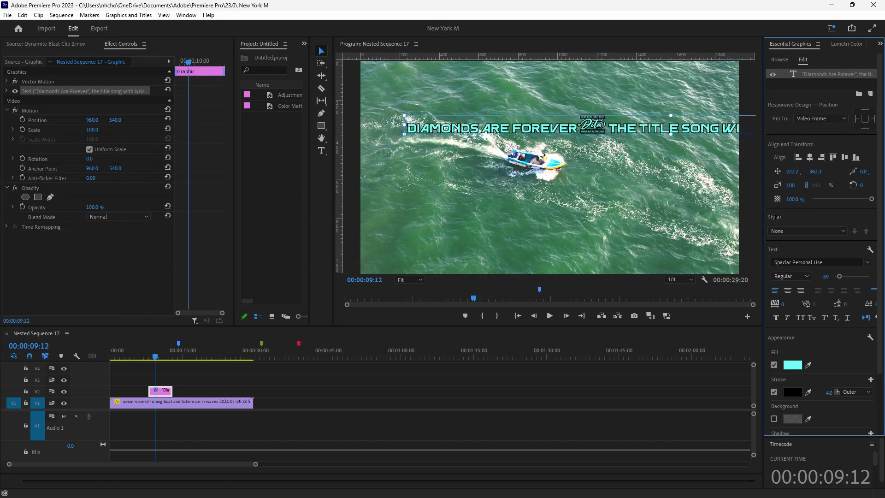
pyautogui.moveTo(805, 276); pyautogui.dragTo(804, 276)
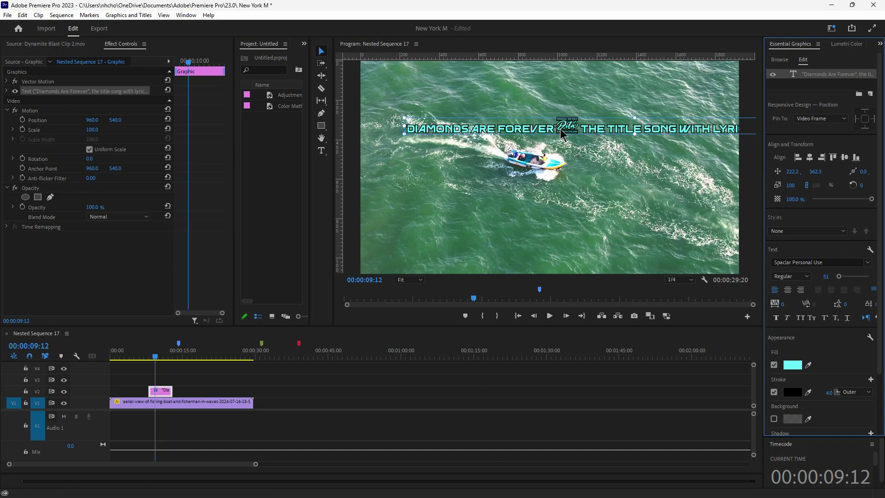
pyautogui.moveTo(712, 137); pyautogui.dragTo(591, 132)
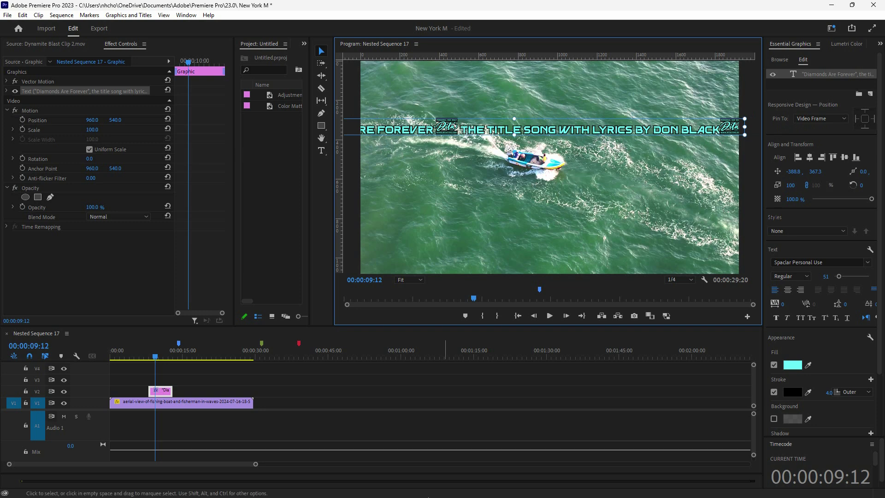
# Step: Switch to Microsoft Word and break the paragraph onto new lines after "Diamonds Are Forever", "Don Black," and "performed by"
pyautogui.moveTo(360, 487)
pyautogui.click(278, 491)
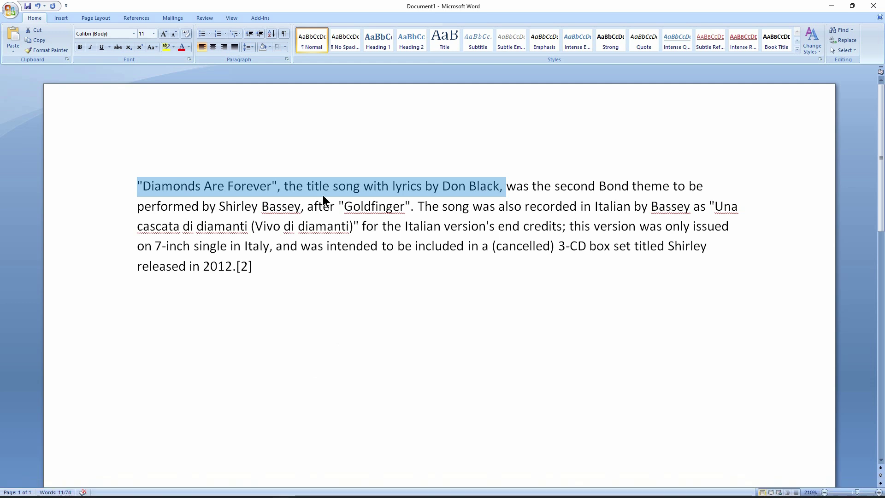
pyautogui.click(379, 186)
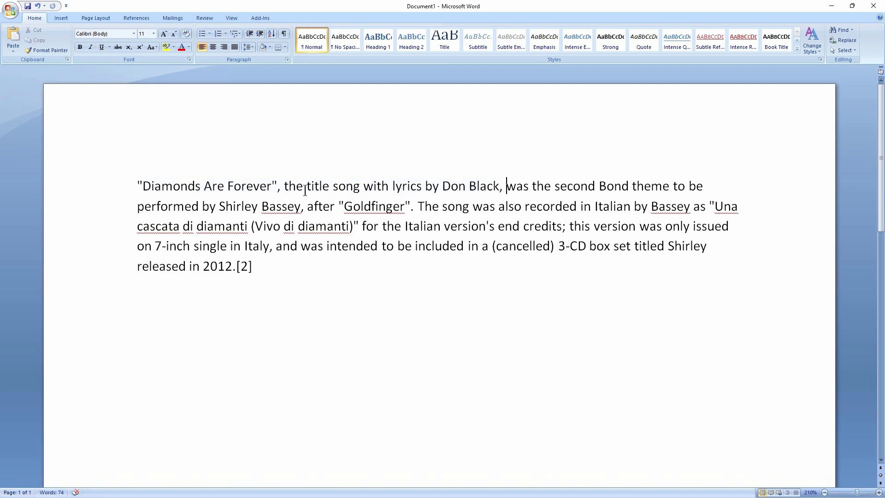
pyautogui.press('Return')
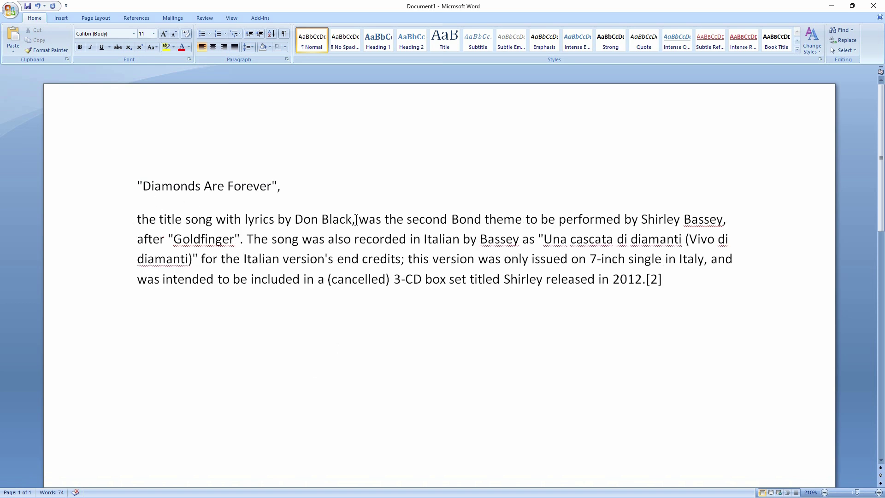
pyautogui.press('BackSpace')
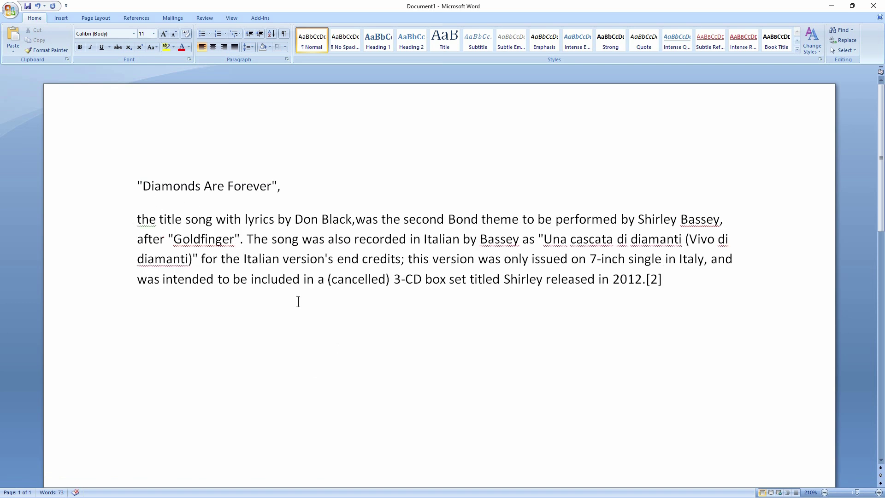
pyautogui.press('Return')
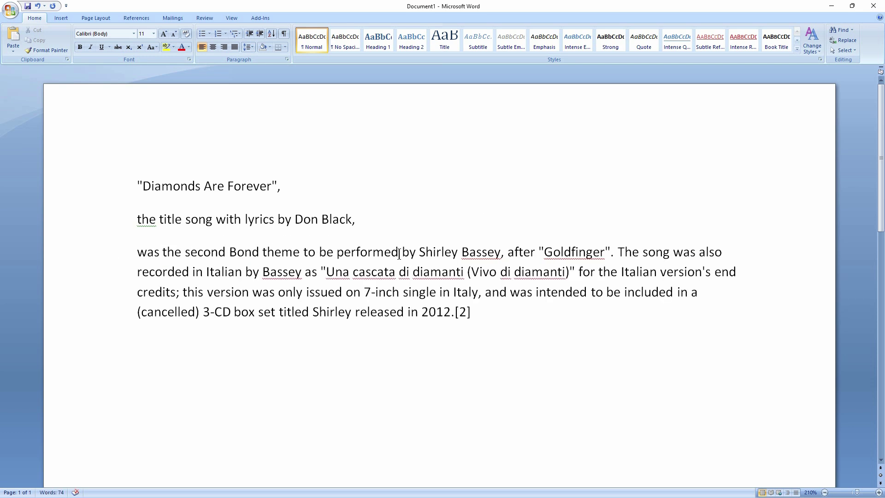
pyautogui.press('BackSpace')
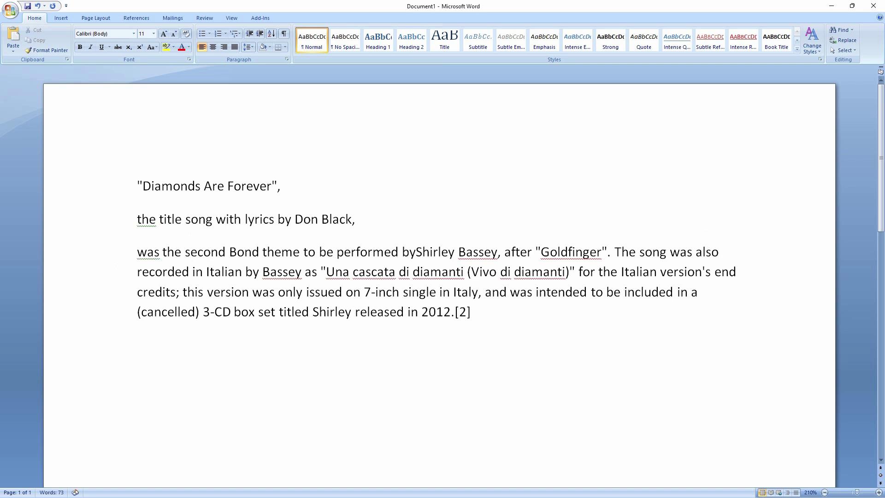
pyautogui.press('Return')
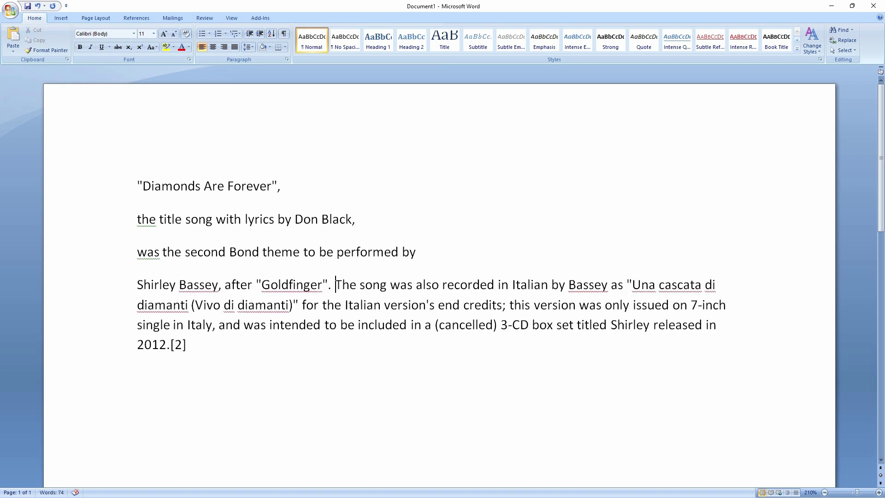
# Step: Break the remaining text onto new lines after "Goldfinger" and "The song was also recorded in Italian by"
pyautogui.press('Return')
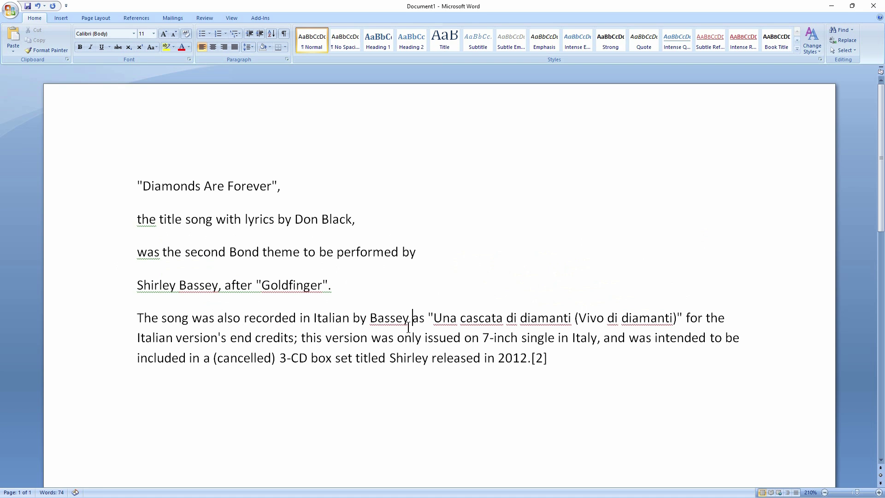
pyautogui.press('Return')
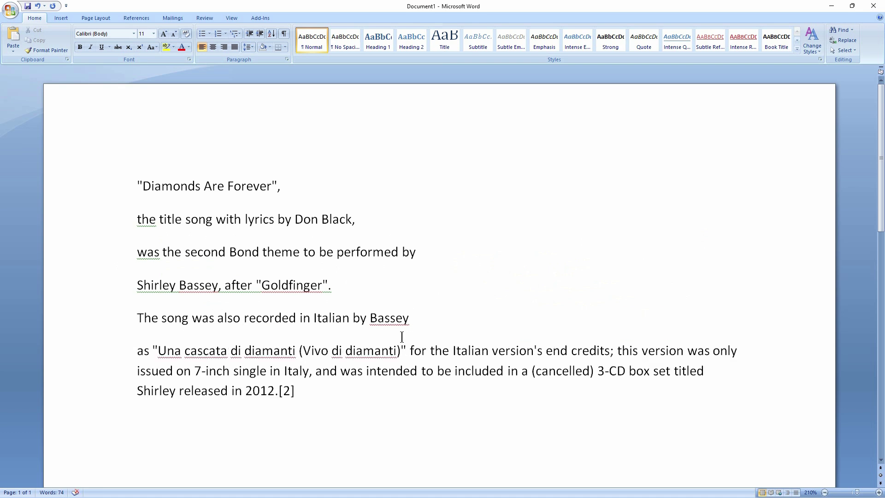
pyautogui.press('BackSpace')
pyautogui.click(371, 325)
pyautogui.press('Return')
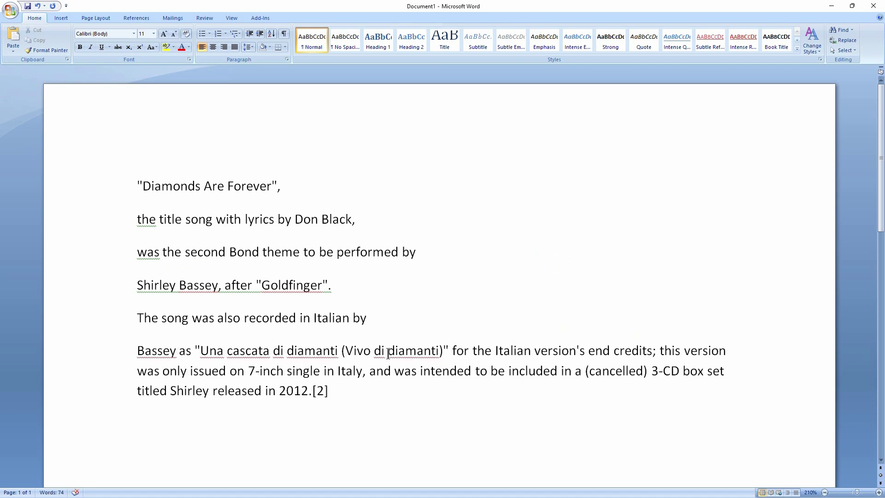
# Step: Add line breaks after "Una cascata di diamanti", "for the Italian version's" and "only issued on"
pyautogui.press('Return')
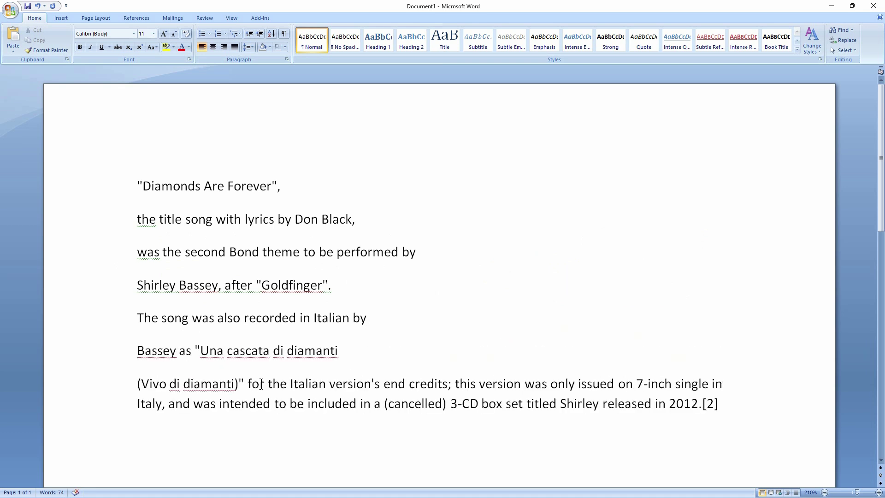
pyautogui.click(384, 383)
pyautogui.press('Return')
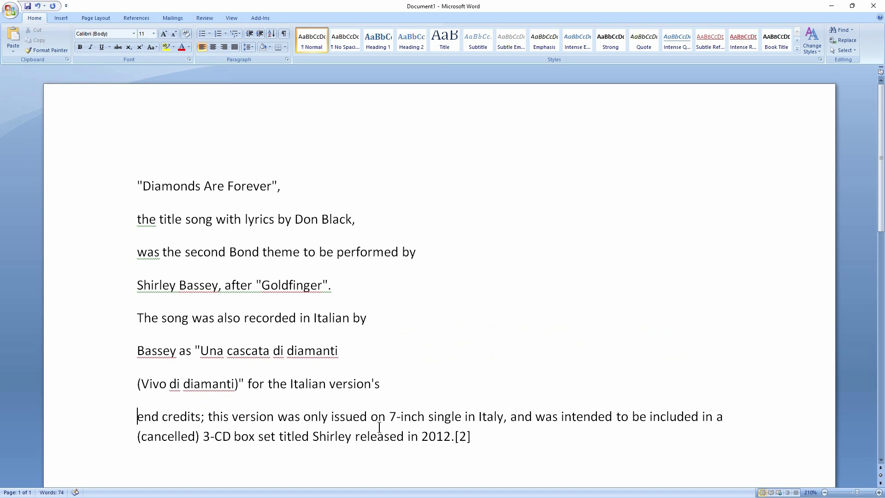
pyautogui.click(388, 418)
pyautogui.press('Return')
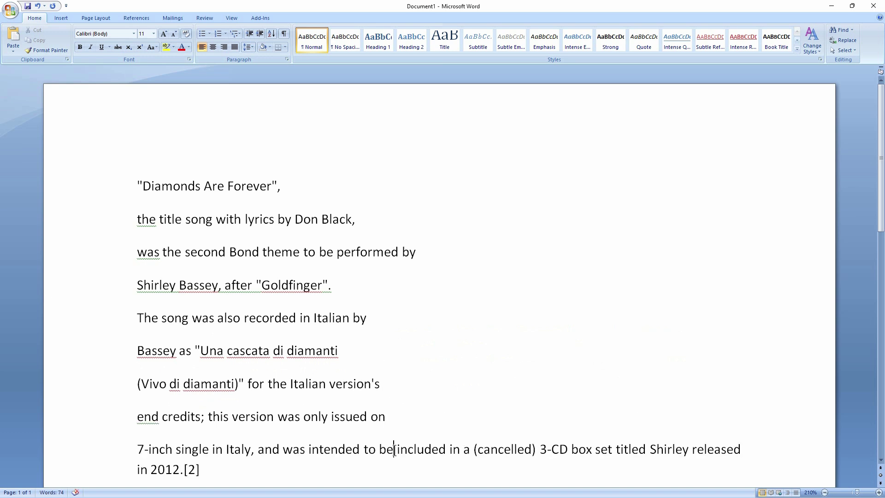
# Step: Split the final lines after "was intended to be" and "3-CD box set titled"
pyautogui.click(398, 456)
pyautogui.press('Return')
pyautogui.scroll(-3, 420, 451)
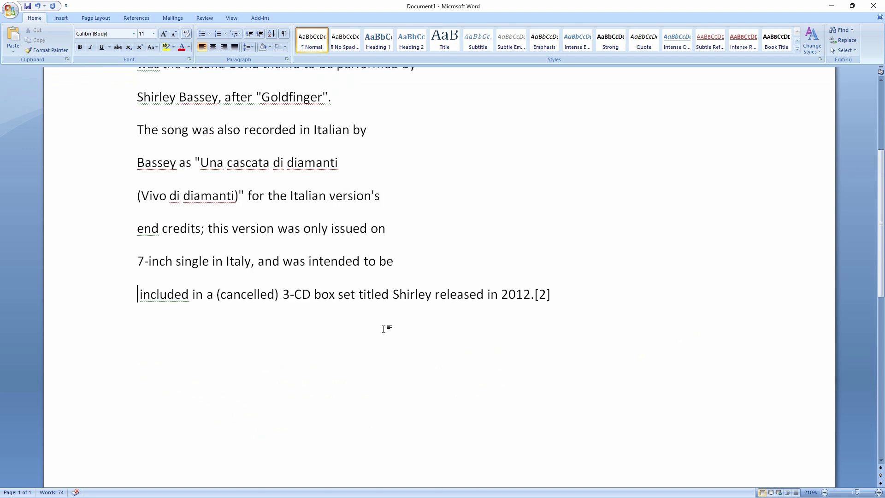
pyautogui.click(395, 295)
pyautogui.press('Return')
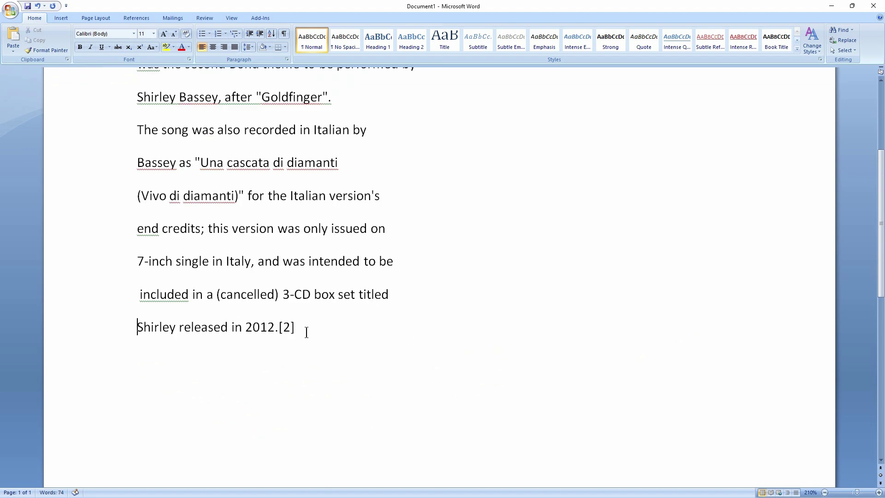
pyautogui.scroll(2, 470, 361)
pyautogui.scroll(-1, 187, 196)
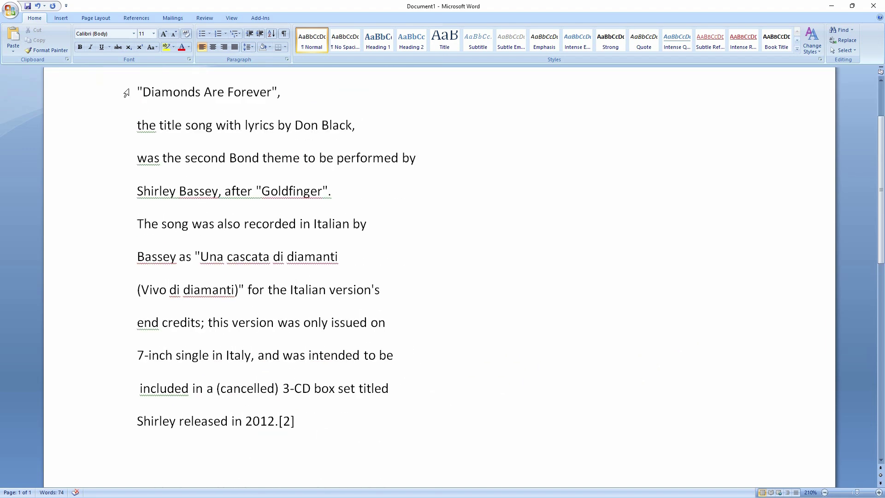
# Step: Copy all the lines of the document and switch back to Premiere Pro
pyautogui.moveTo(125, 94); pyautogui.dragTo(312, 419)
pyautogui.rightClick(289, 349)
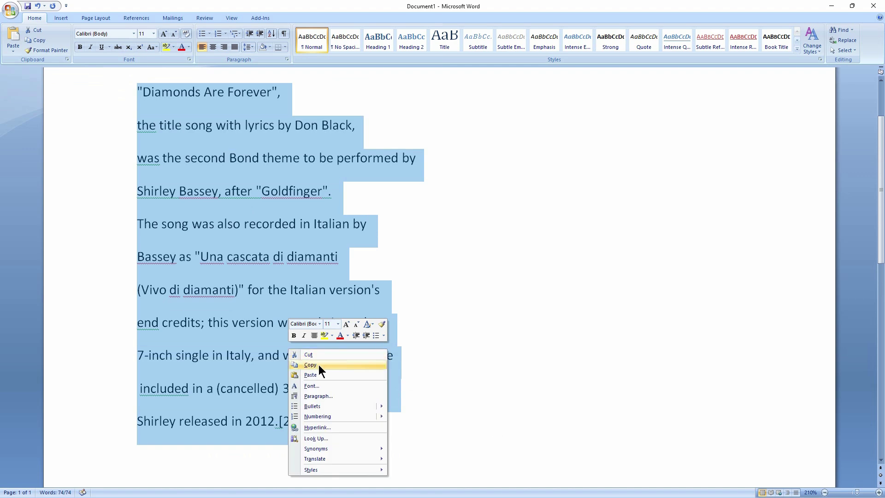
pyautogui.click(319, 364)
pyautogui.click(832, 7)
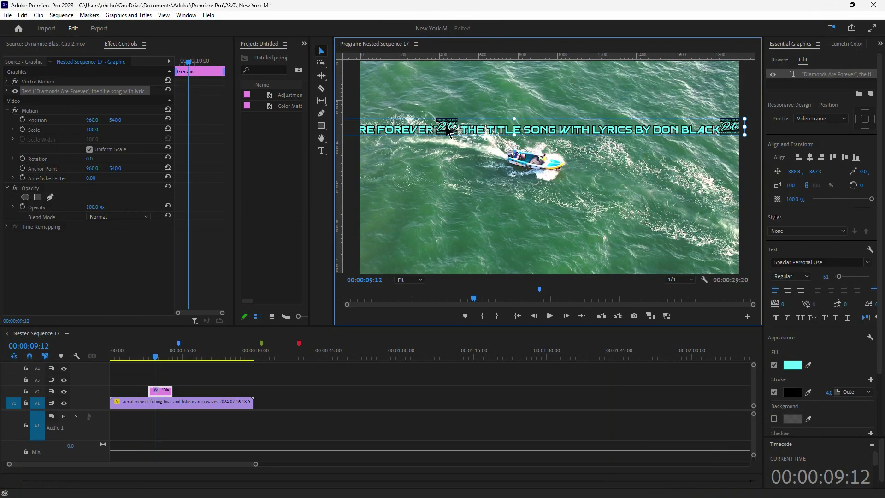
# Step: Replace the one-line title with a new text title at 00:00:09:12 containing the copied lines, positioned at about 98.6, 269.3
pyautogui.press('Delete')
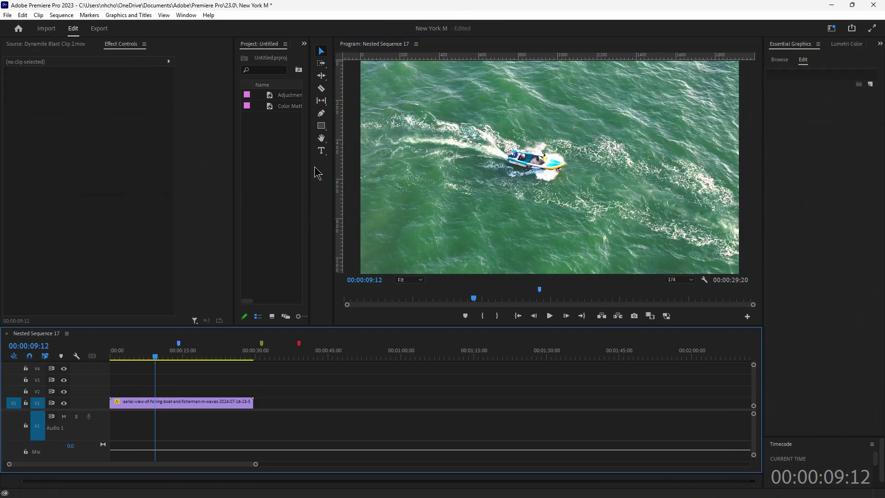
pyautogui.click(321, 151)
pyautogui.click(401, 151)
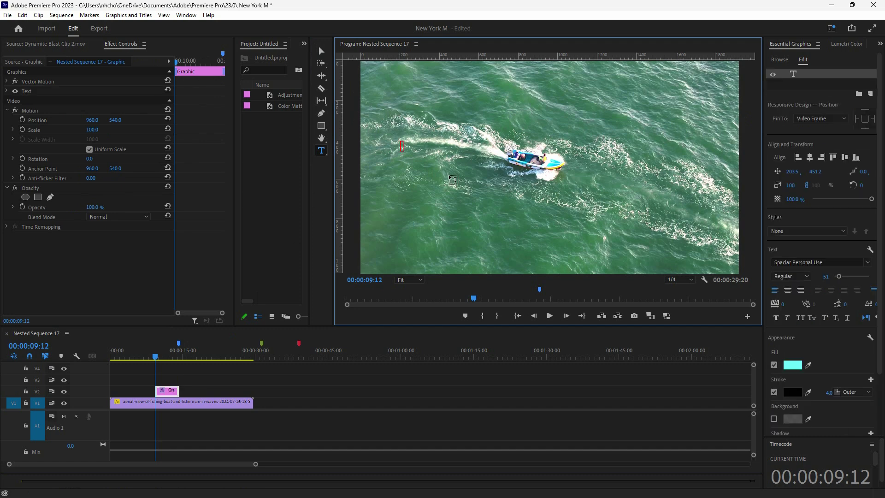
pyautogui.hotkey('ctrl', 'v')
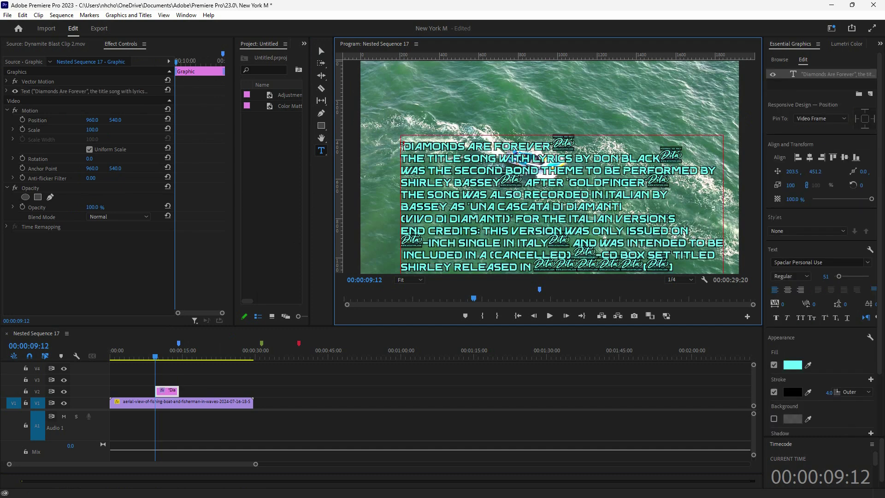
pyautogui.click(322, 50)
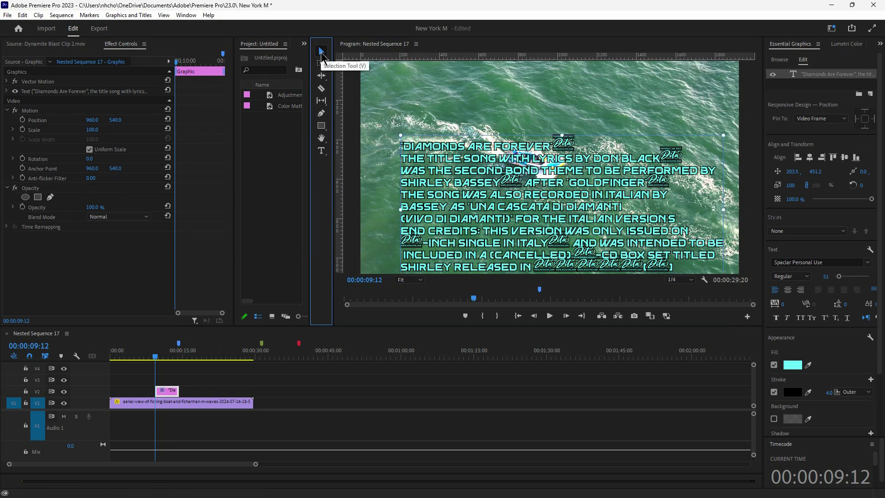
pyautogui.moveTo(447, 195); pyautogui.dragTo(429, 163)
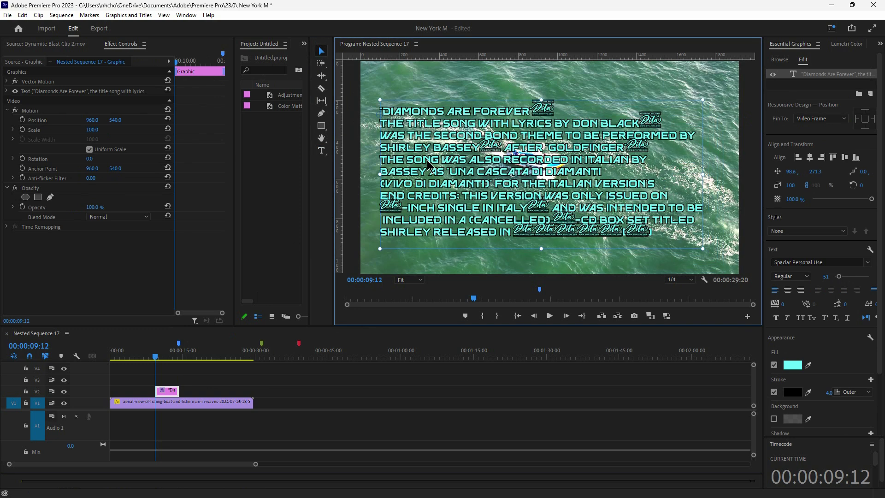
# Step: Center-align the lines of the multi-line title and align the text block to the frame's horizontal center
pyautogui.click(824, 276)
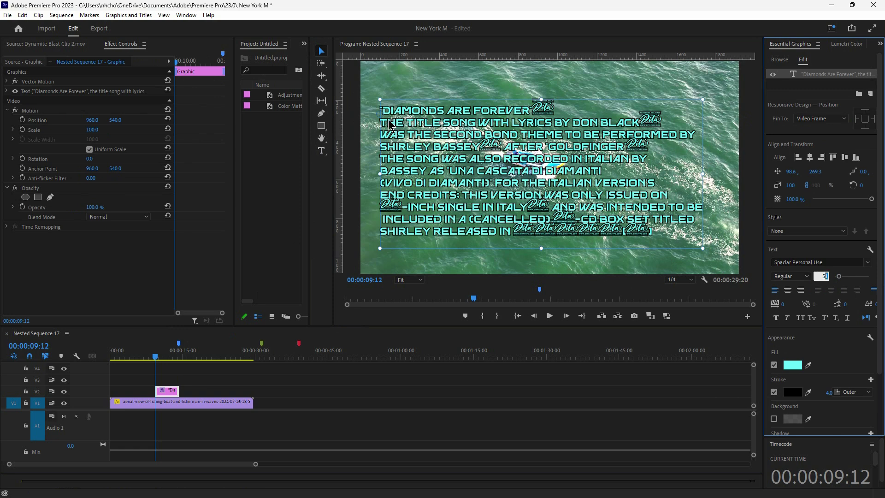
pyautogui.click(789, 294)
pyautogui.click(809, 158)
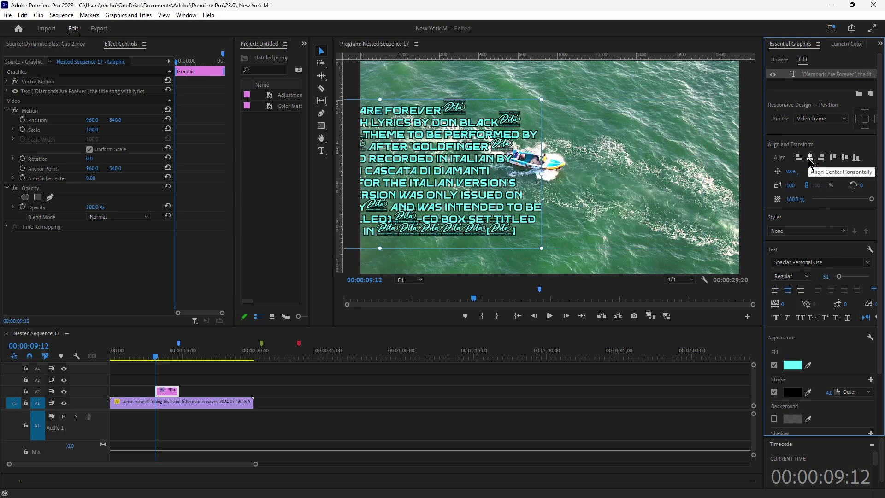
# Step: Align the multi-line text block to the frame's center both horizontally and vertically
pyautogui.click(809, 158)
pyautogui.click(845, 157)
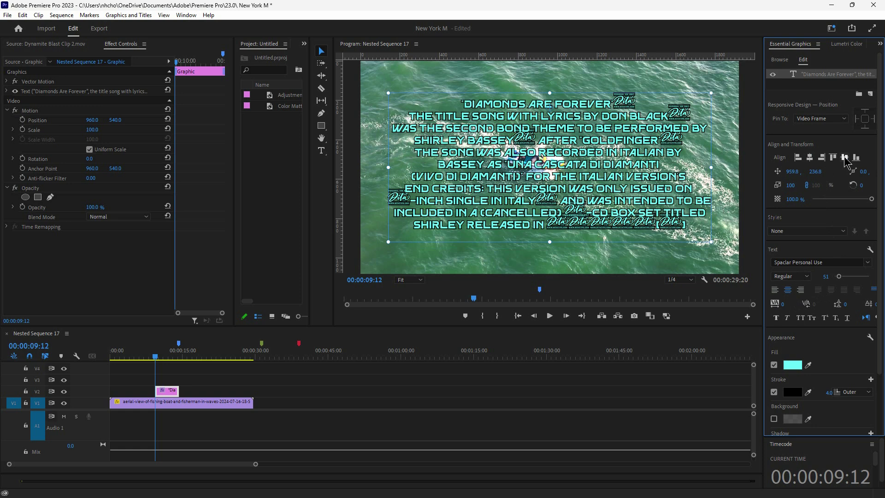
pyautogui.click(796, 159)
pyautogui.click(809, 159)
# Step: Try left-aligning the title's lines, and return them to center alignment with the block centered horizontally in the frame
pyautogui.click(776, 290)
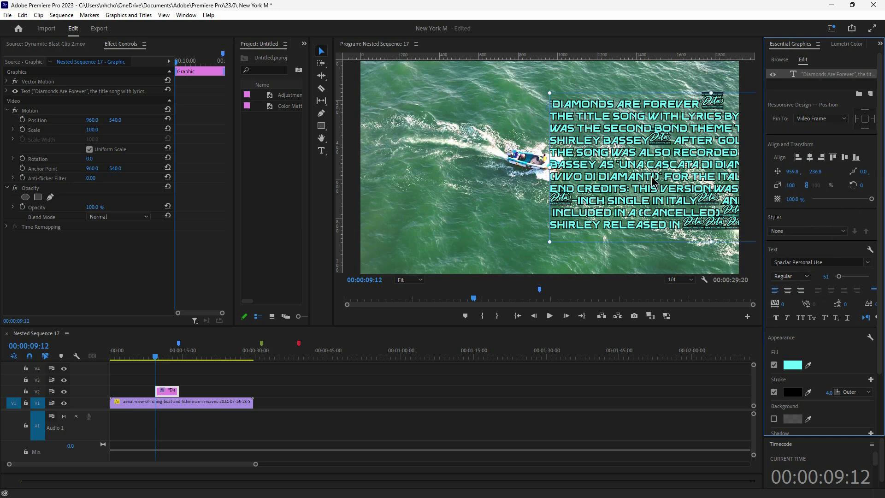
pyautogui.click(809, 158)
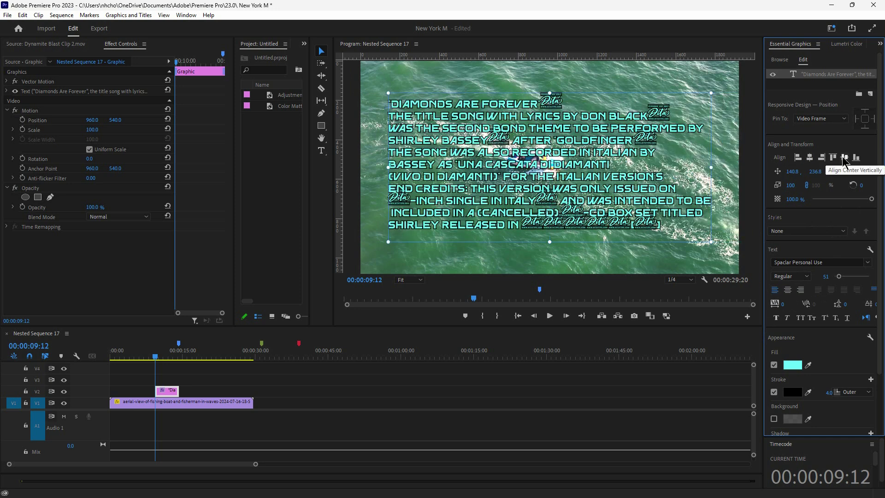
pyautogui.click(788, 290)
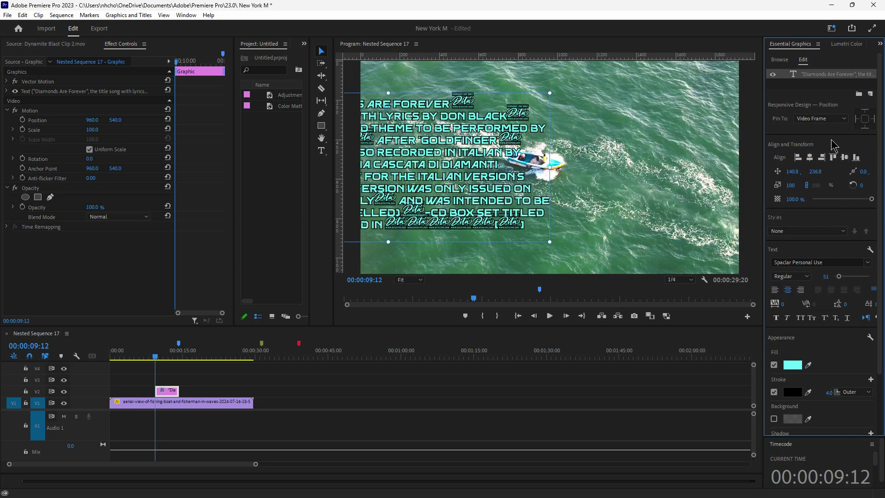
pyautogui.click(810, 159)
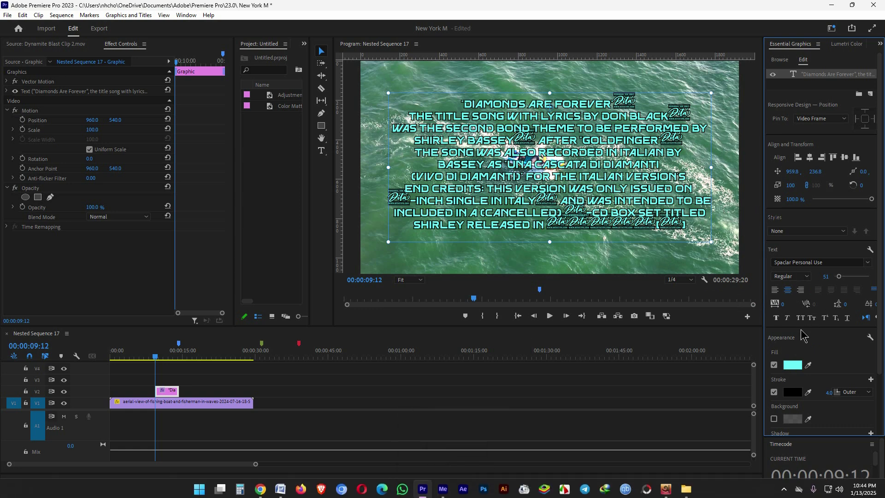
# Step: Switch to the Word document, review its separate lines of text, and return to Premiere Pro
pyautogui.click(280, 489)
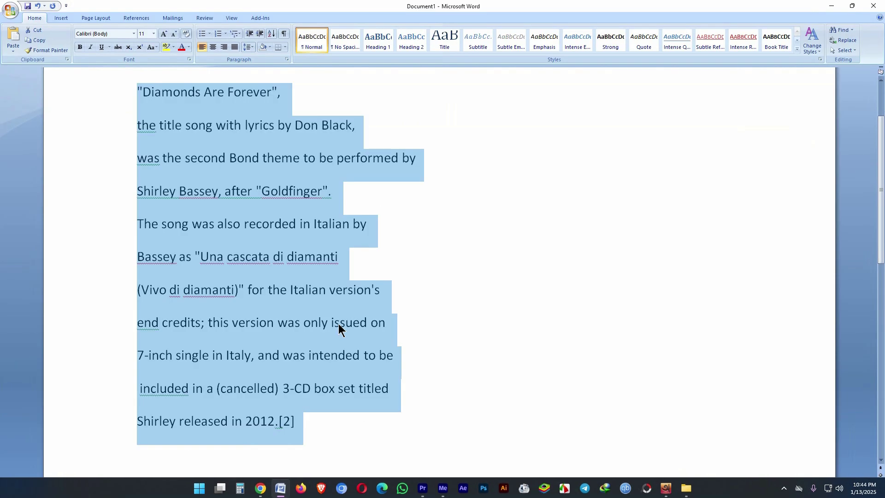
pyautogui.click(317, 446)
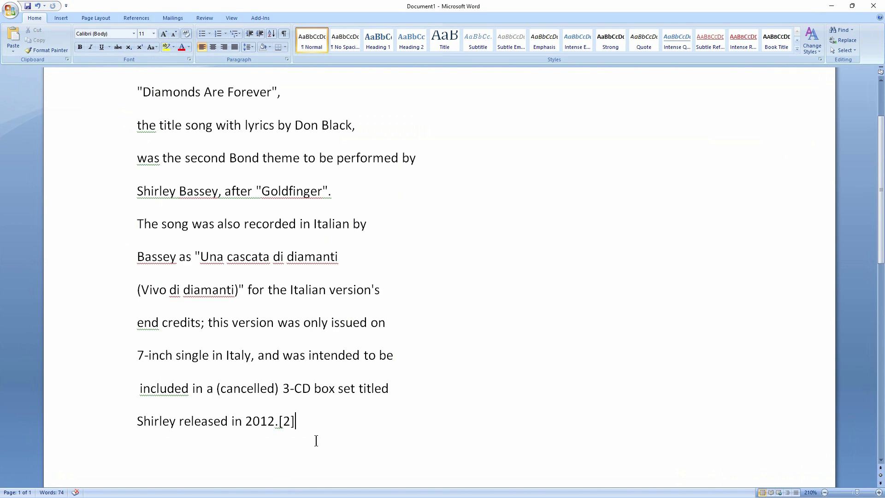
pyautogui.moveTo(316, 442); pyautogui.dragTo(95, 166)
pyautogui.click(700, 248)
pyautogui.click(831, 6)
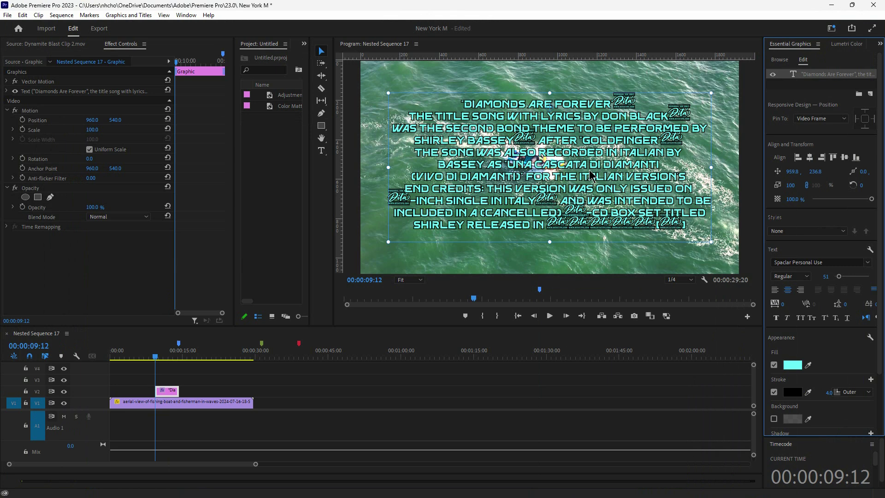
# Step: Move the playhead to 00:00:10:11 and set the multi-line title's leading to 50
pyautogui.click(161, 358)
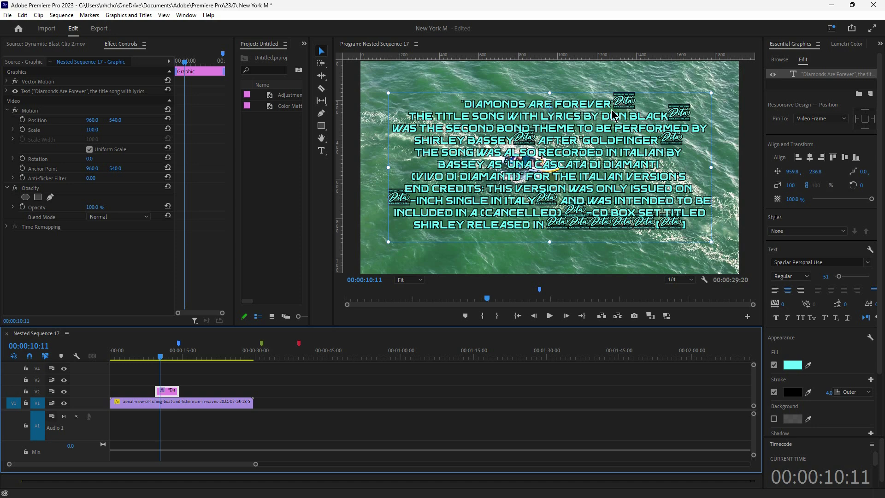
pyautogui.click(640, 105)
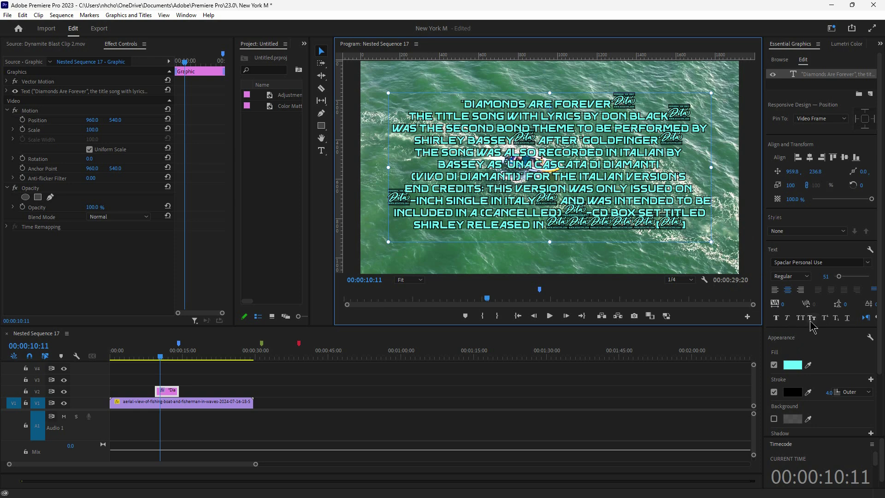
pyautogui.click(850, 304)
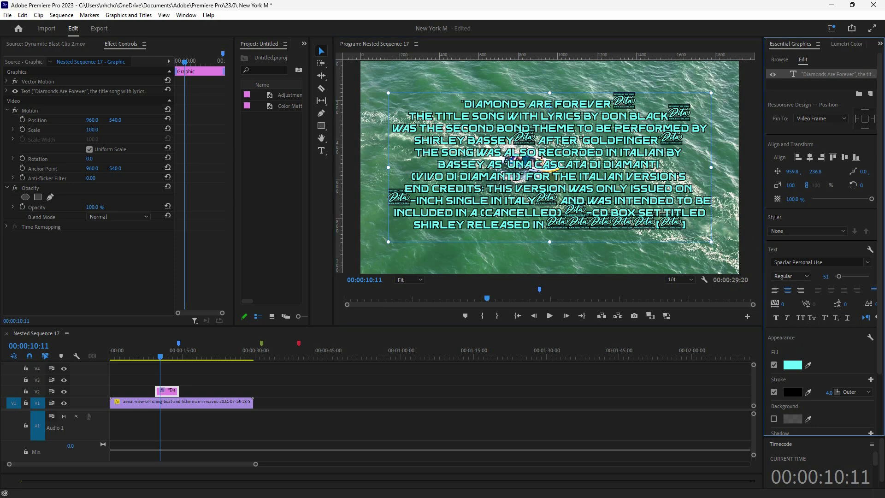
pyautogui.press('Return')
pyautogui.moveTo(845, 304); pyautogui.dragTo(861, 304)
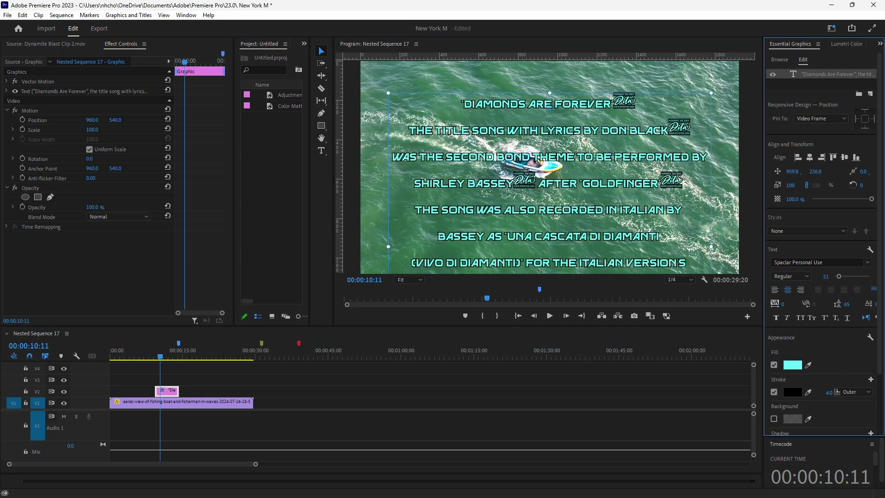
pyautogui.moveTo(845, 304); pyautogui.dragTo(839, 304)
pyautogui.moveTo(846, 304); pyautogui.dragTo(853, 304)
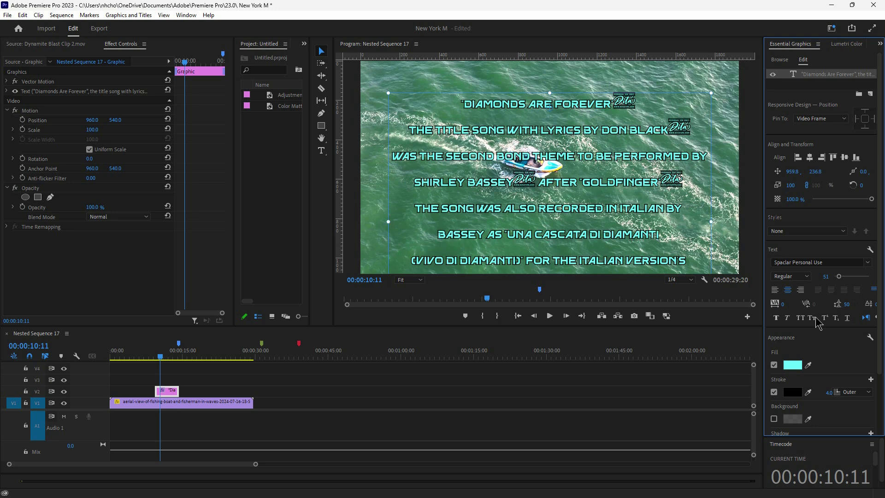
pyautogui.moveTo(846, 304); pyautogui.dragTo(855, 305)
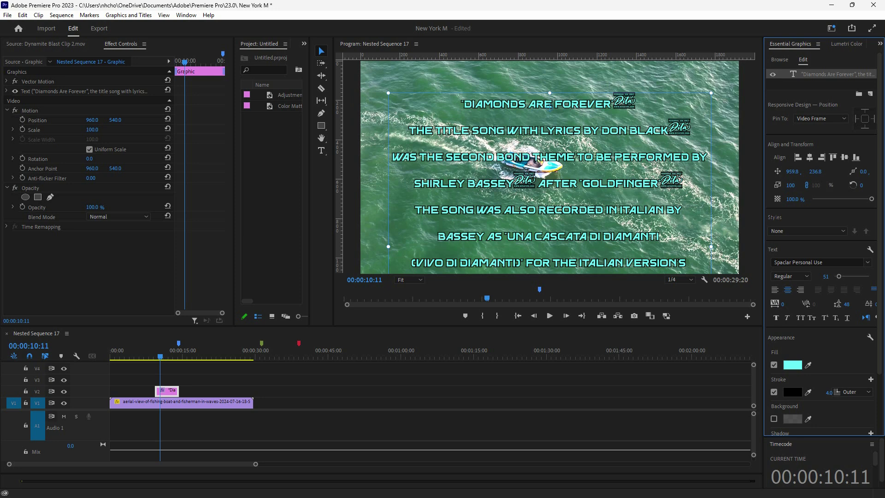
pyautogui.moveTo(846, 304); pyautogui.dragTo(853, 303)
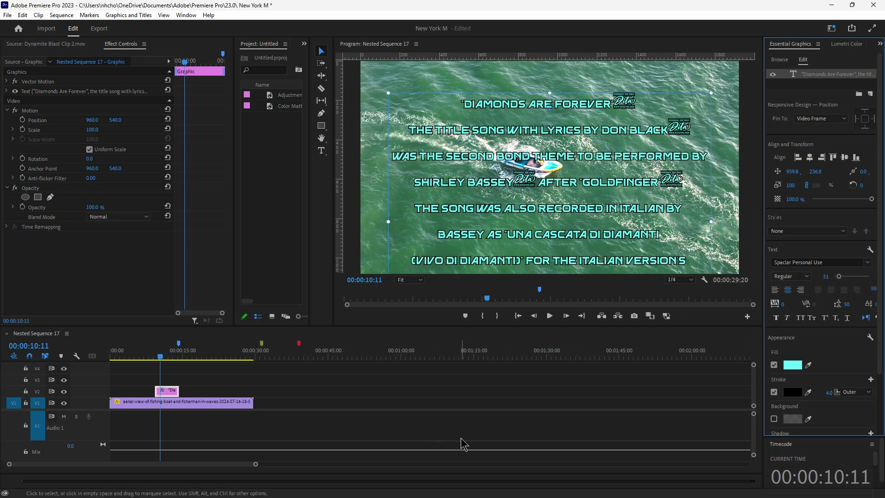
pyautogui.moveTo(375, 497)
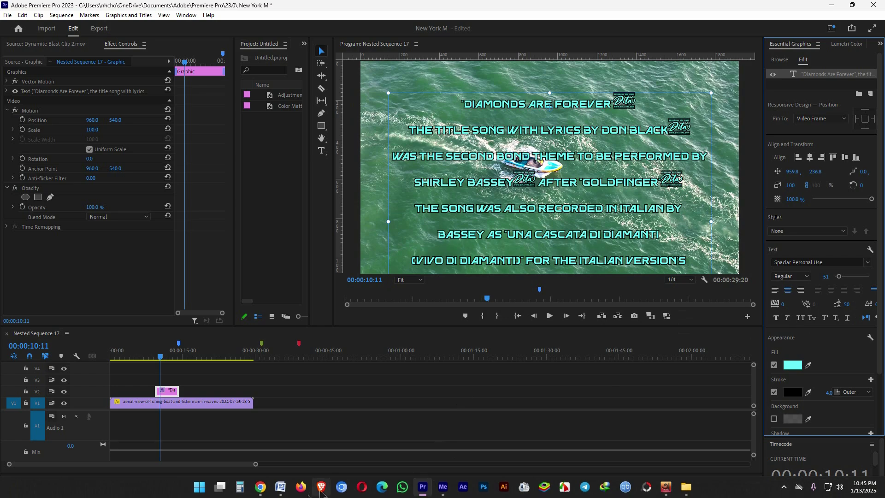